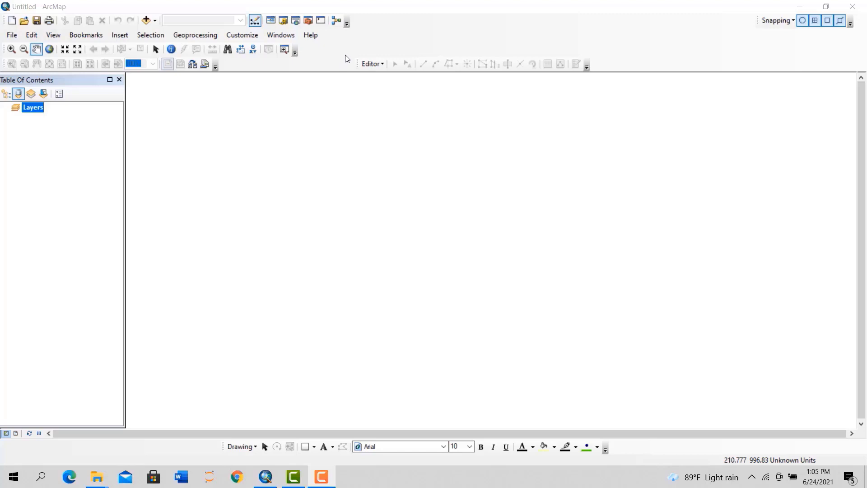
Open the Template.mxd map document from the practise folder under D:\GIS
left_click(284, 20)
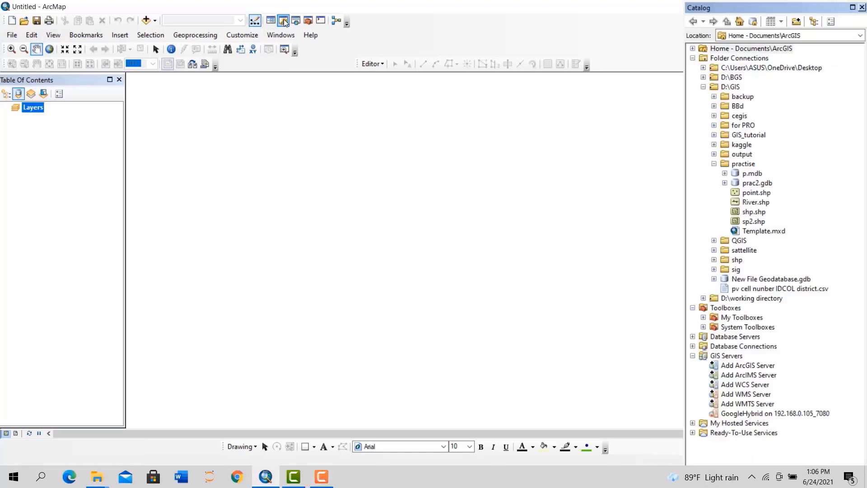
double_click(763, 232)
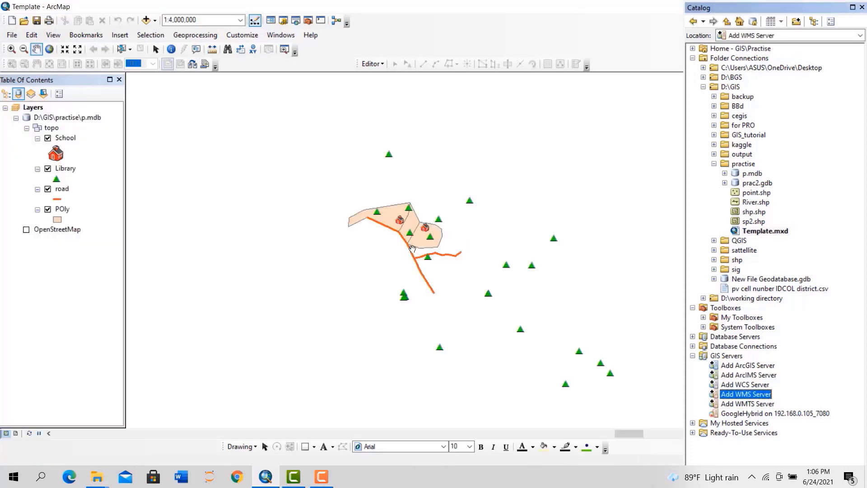
Examine the school, library, road and polygon features on the map, closing the Catalog for a wider view
key("a")
key("a")
key("a")
key("a")
key("a")
key("a")
key("a")
key("a")
key("a")
key("a")
key("a")
key("a")
key("a")
key("a")
key("a")
key("a")
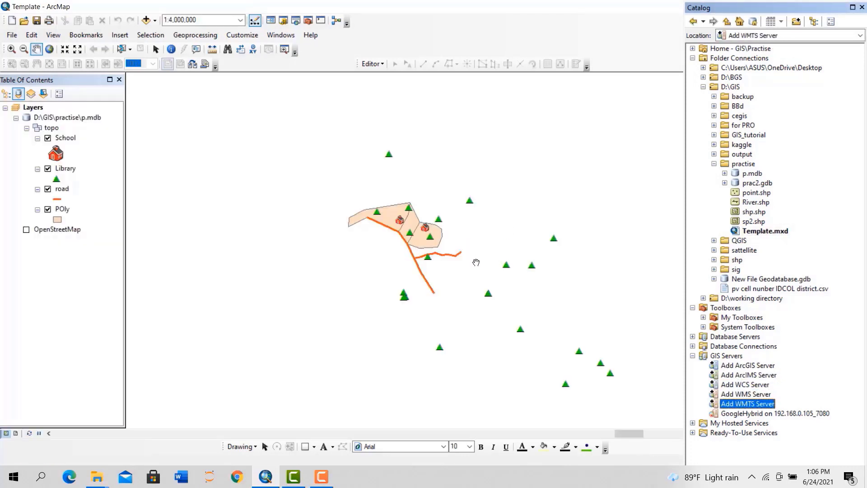
scroll(400, 236, "up", 3)
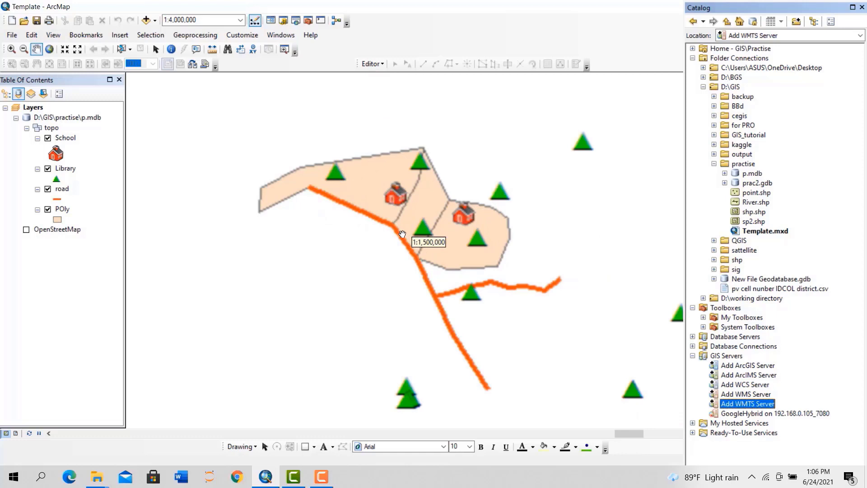
key("a")
key("a")
key("a")
key("a")
scroll(429, 235, "up", 2)
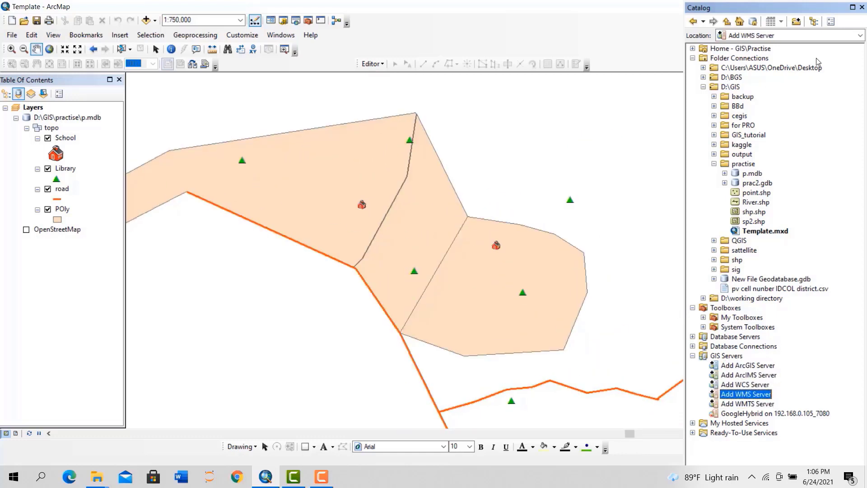
left_click(861, 7)
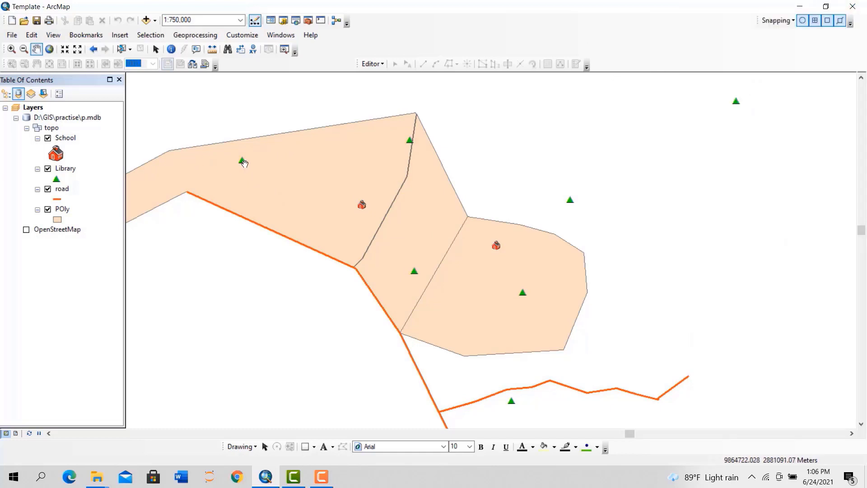
left_click_drag(244, 163, 380, 218)
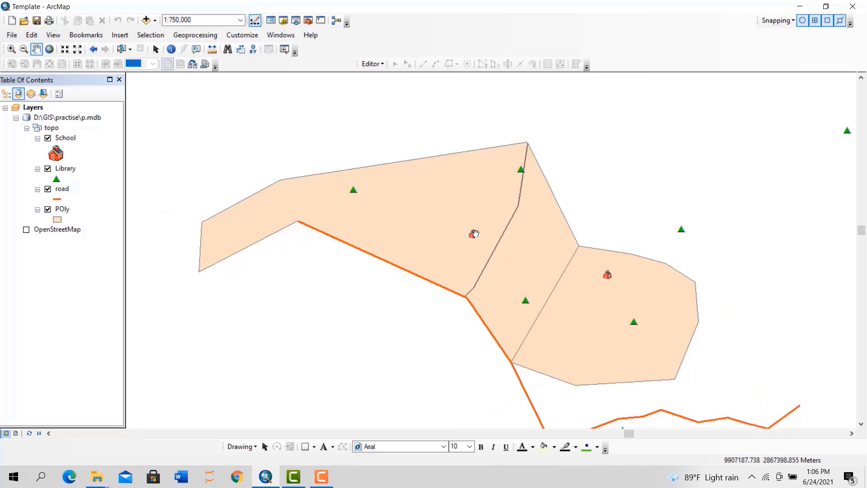
left_click_drag(552, 356, 456, 228)
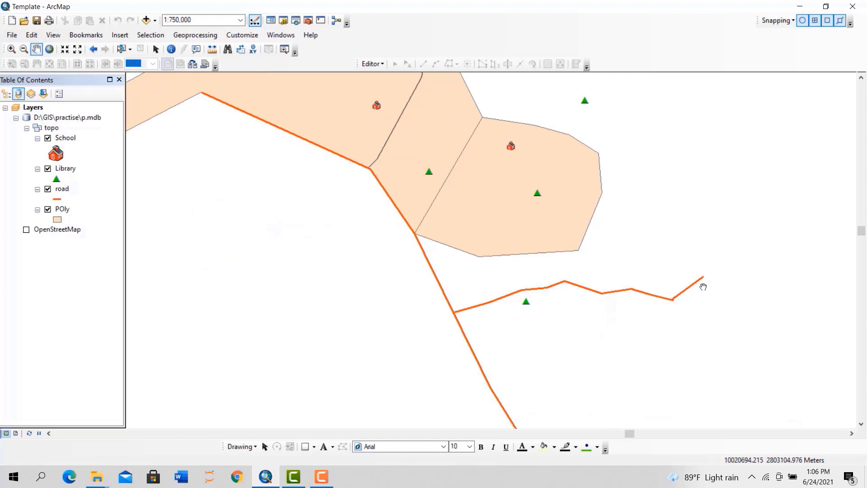
Start an edit session on the map's layers despite the spatial reference warnings, and show the feature templates
left_click(372, 64)
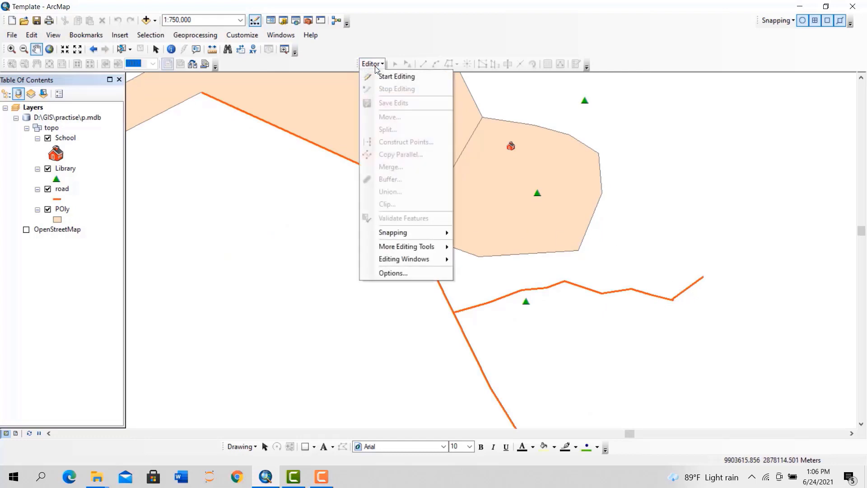
left_click(382, 76)
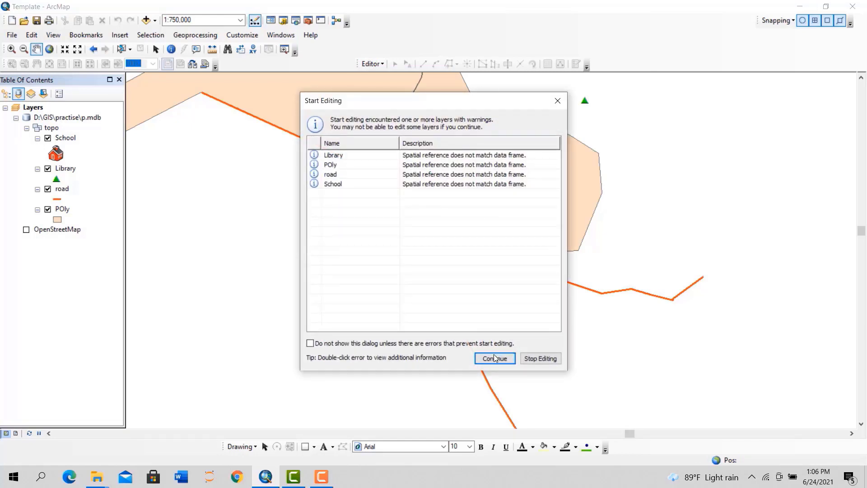
left_click(494, 358)
left_click(575, 62)
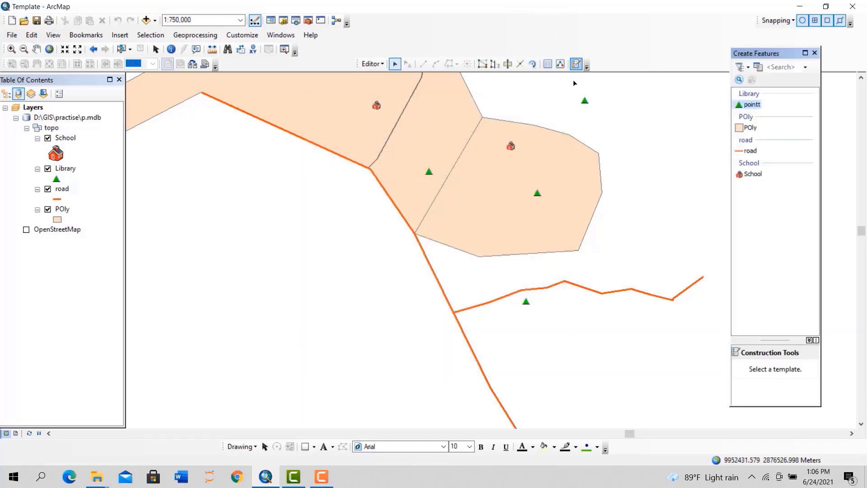
Place six School points inside the polygons and beside the road, and check the attributes of the last one
left_click(743, 175)
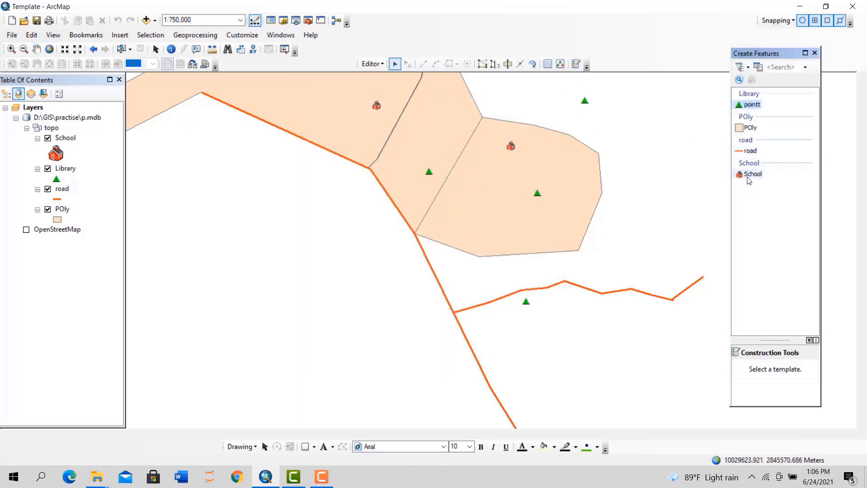
left_click(574, 211)
left_click(489, 232)
left_click(352, 242)
left_click(281, 104)
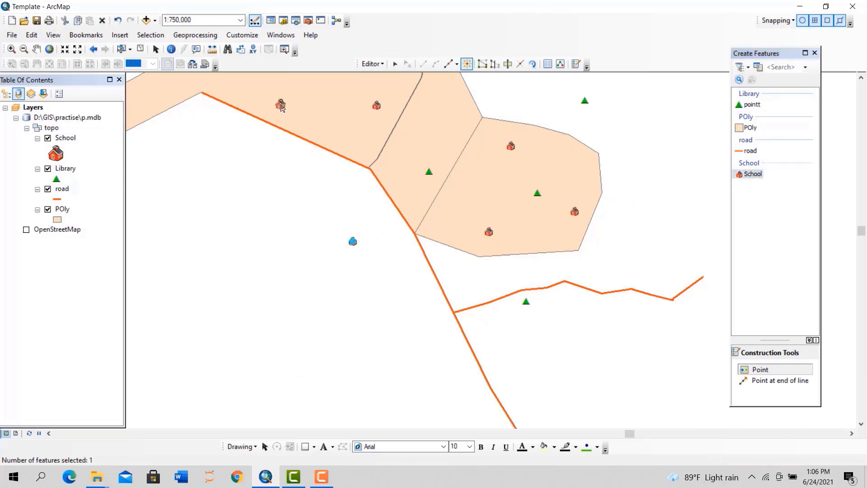
left_click(399, 236)
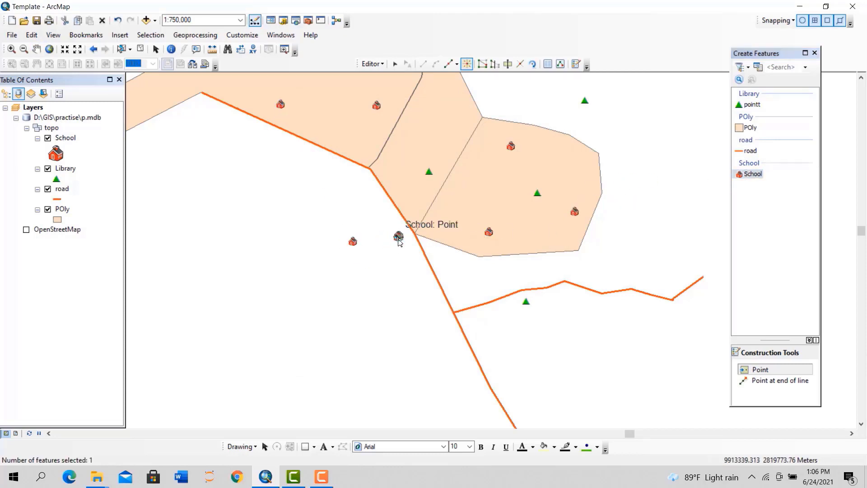
left_click(305, 190)
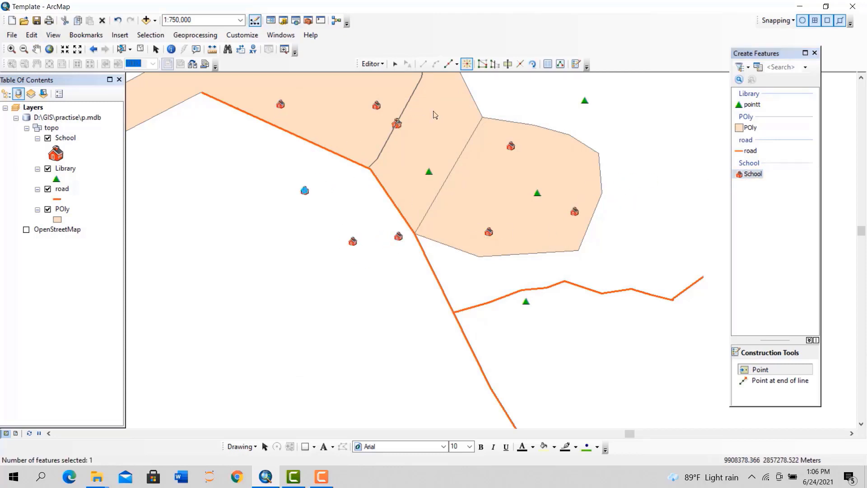
left_click(548, 65)
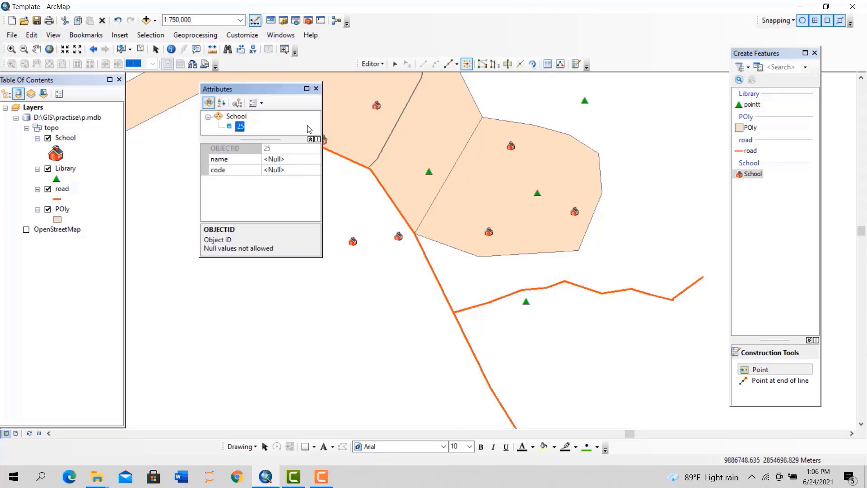
left_click(316, 89)
Add two Library points, one inside the eastern polygon and one among the schools west of the road
left_click(536, 171)
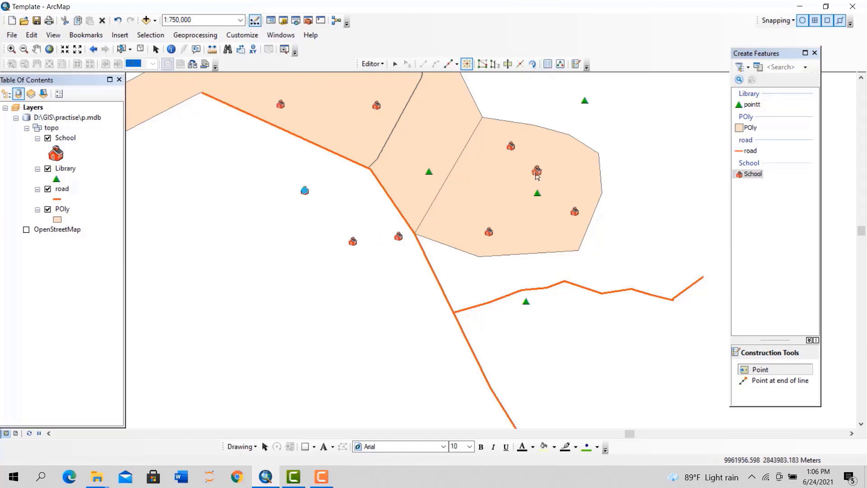
left_click(750, 104)
left_click(356, 215)
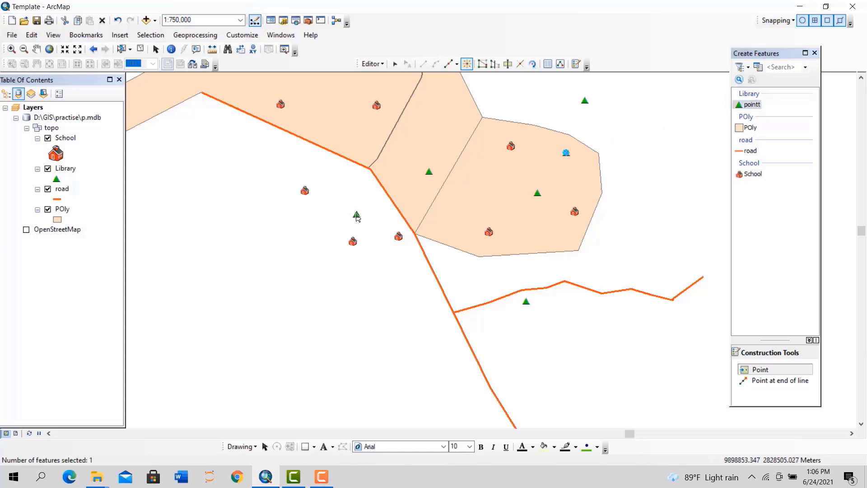
Draw a six-vertex POly polygon south of the eastern polygon, snapped to its lower corners, and check the new polygon's attributes
left_click(749, 127)
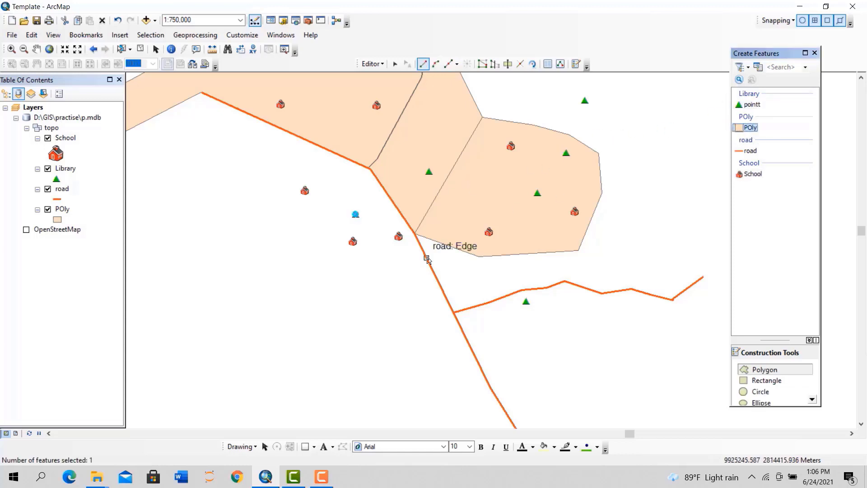
left_click(414, 233)
left_click(306, 329)
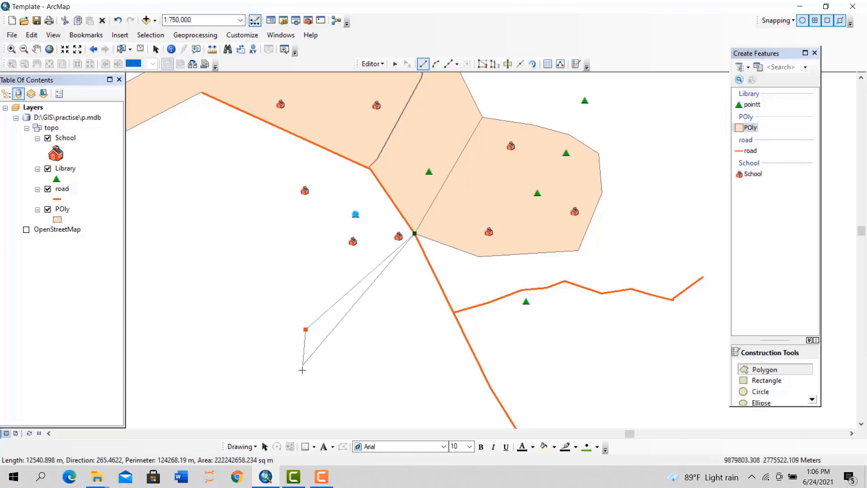
left_click(303, 385)
left_click(534, 378)
left_click(660, 234)
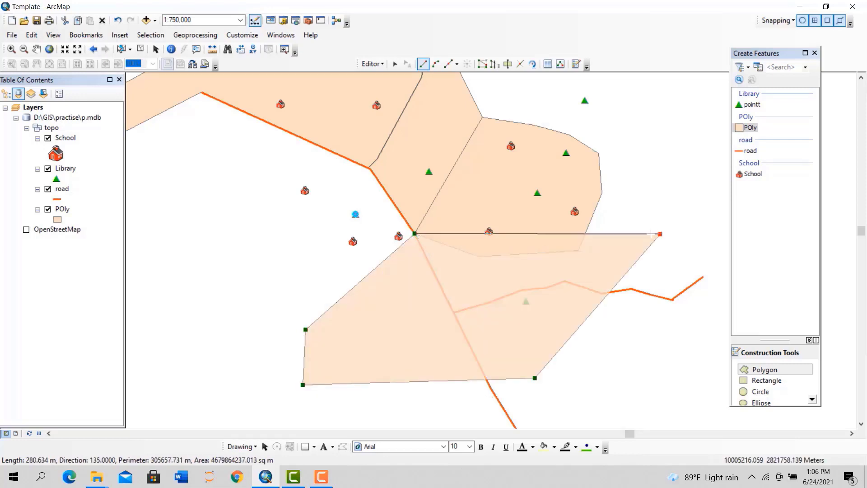
double_click(578, 250)
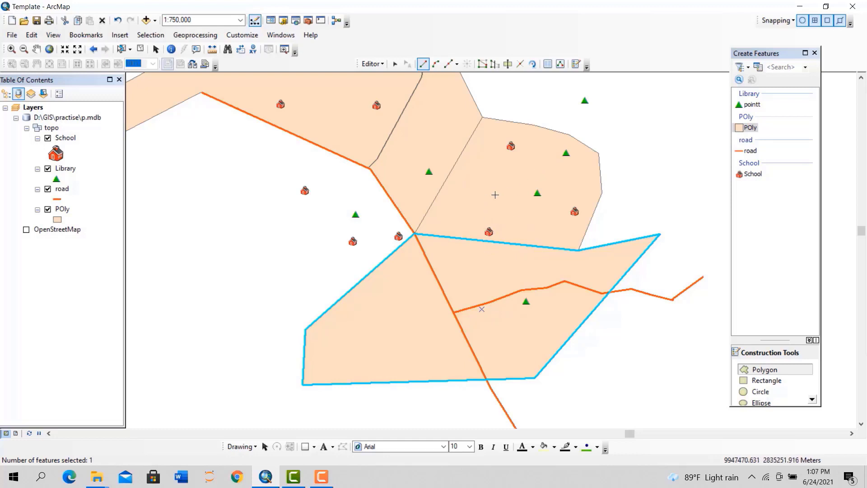
left_click(548, 64)
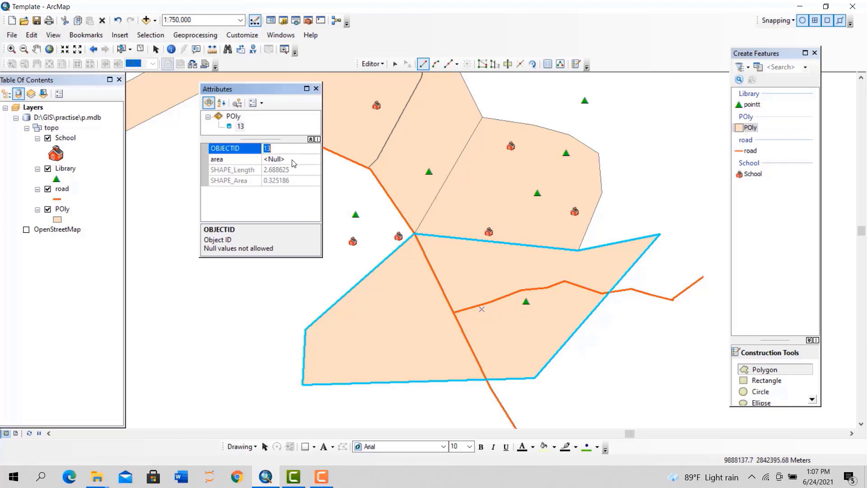
left_click(316, 89)
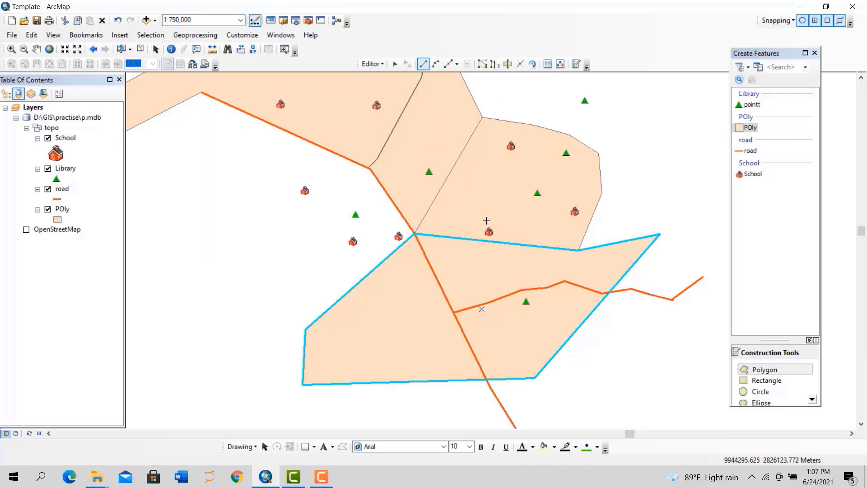
scroll(476, 396, "down", 2)
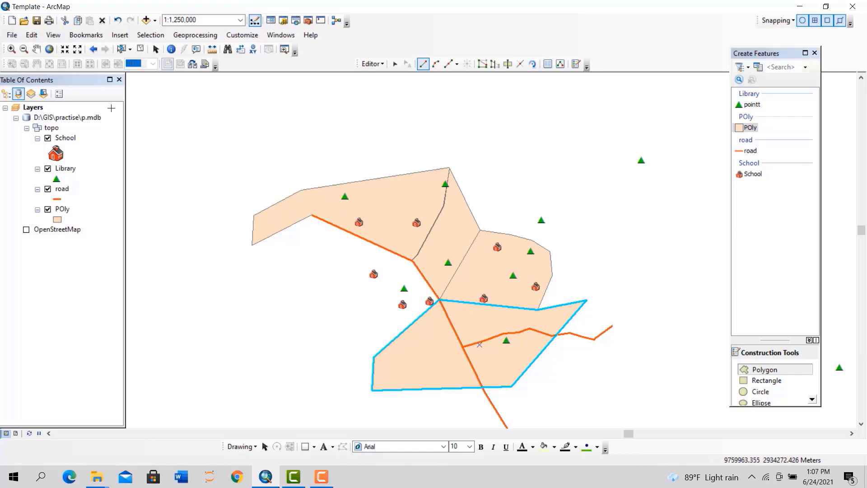
Create a new map from the Blank Map template without saving the current edits, and close the Create Features window
left_click(12, 22)
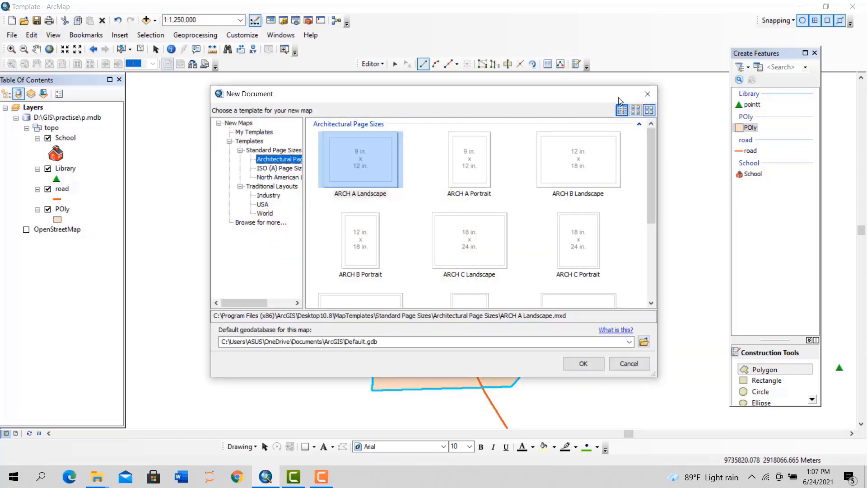
left_click(647, 95)
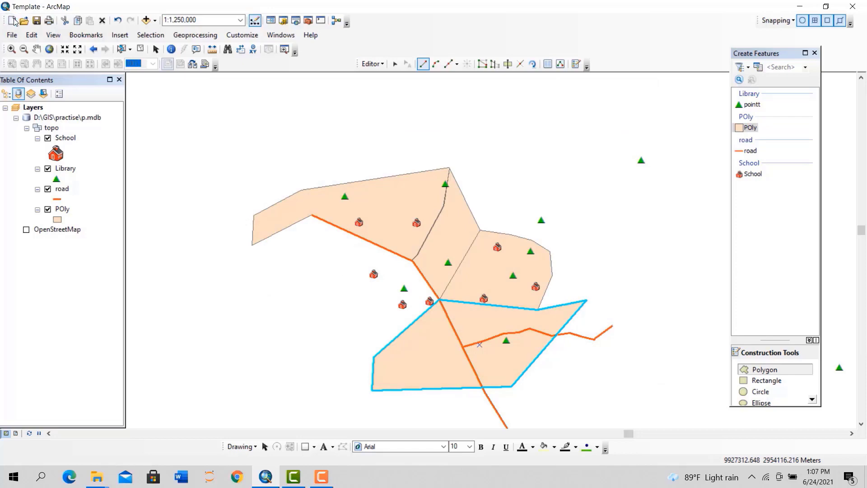
left_click(12, 35)
left_click(31, 48)
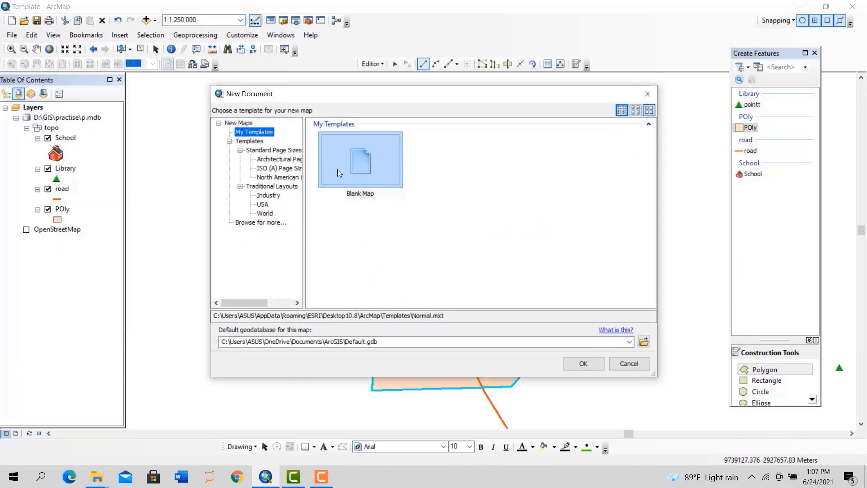
double_click(351, 167)
left_click(427, 253)
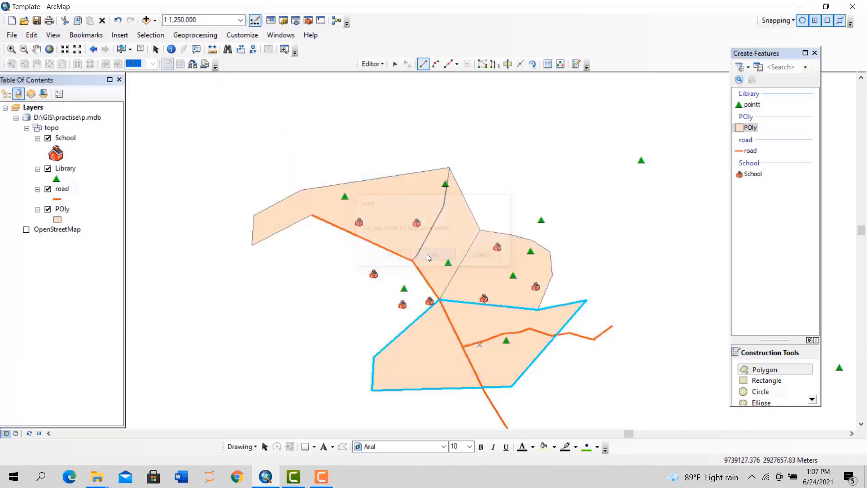
left_click(429, 260)
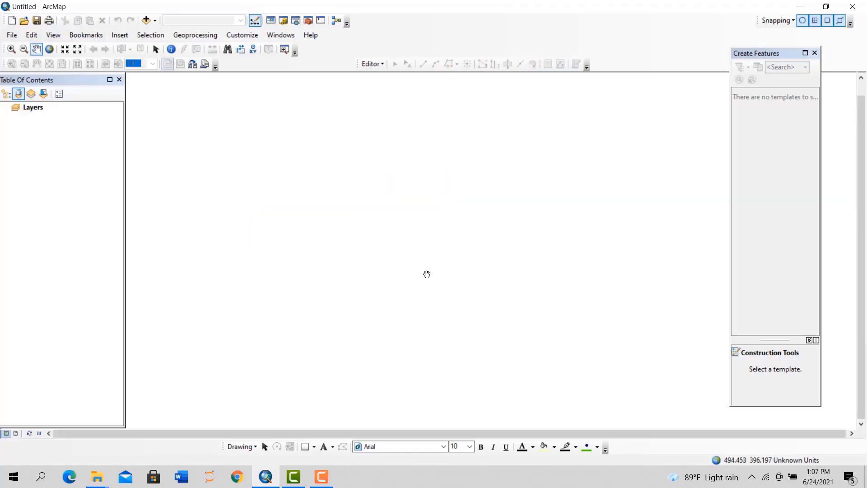
left_click(815, 54)
Start creating a new shapefile in the D:\GIS\GIS_tutorial folder from the Catalog window
left_click(282, 25)
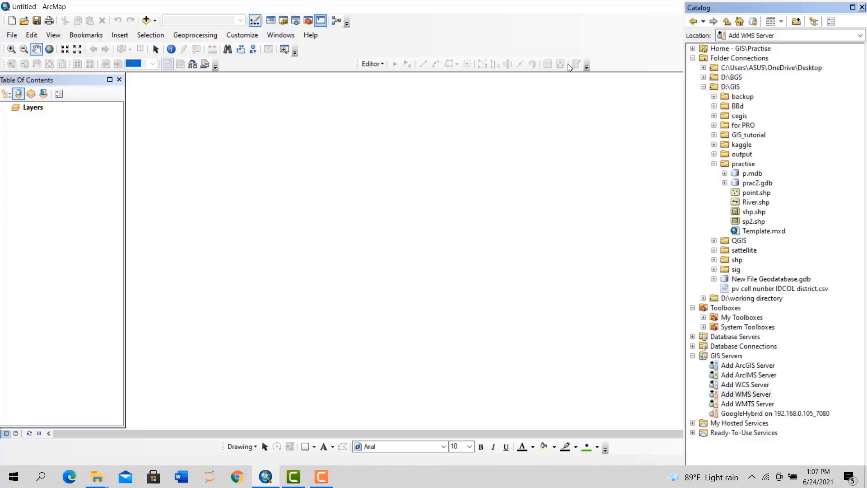
left_click(714, 163)
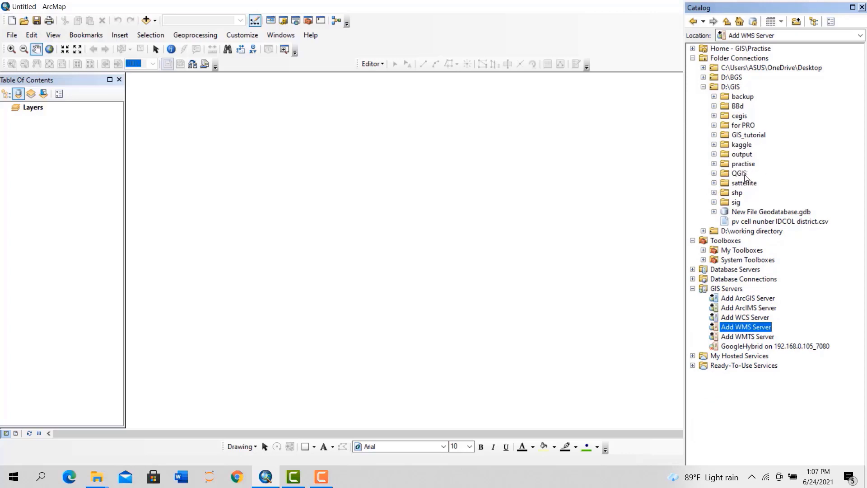
left_click(745, 135)
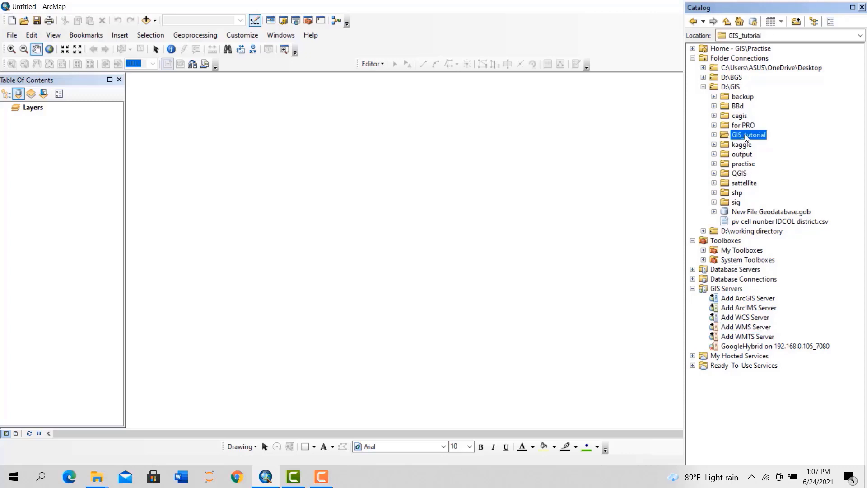
right_click(745, 138)
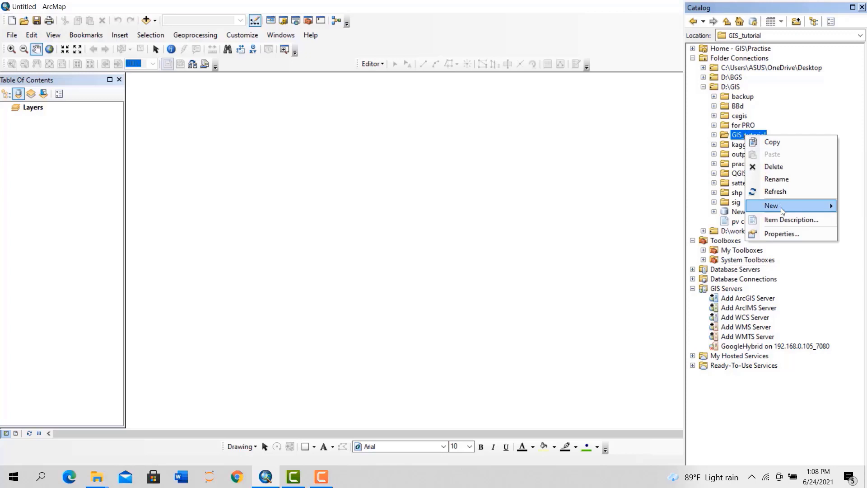
mouse_move(781, 205)
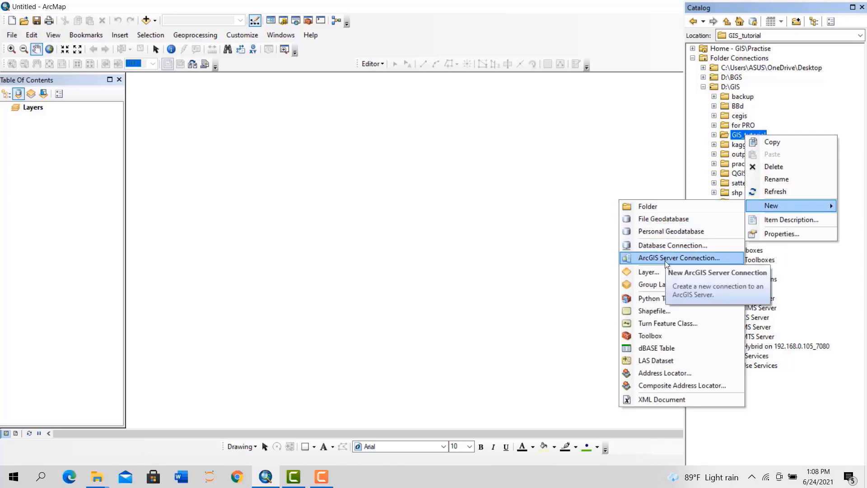
left_click(656, 310)
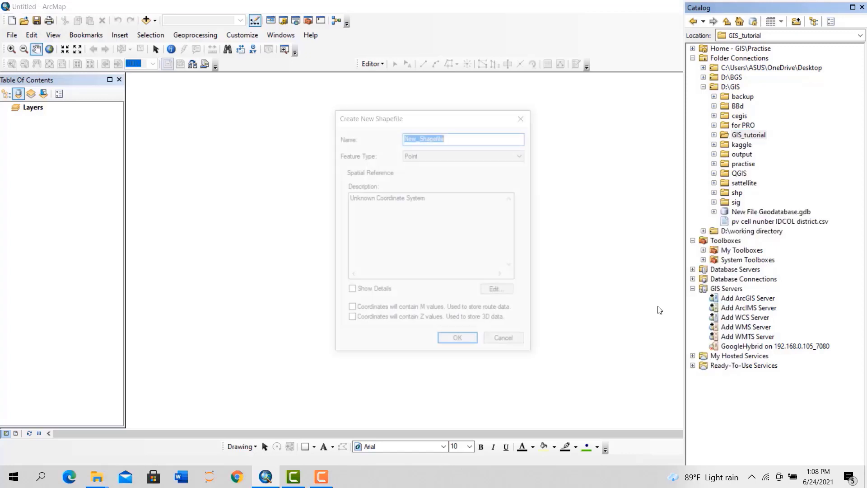
Name the new shapefile sahp and set its feature type to Polygon
type("aa")
type("aaaaaaaaaaxaza")
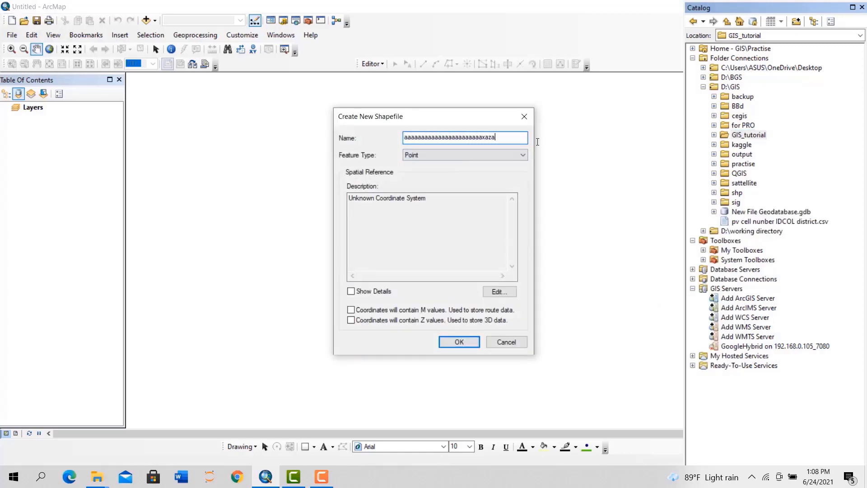
type("aaaaaaaaaaaaaaaaaaaaaaaaadaaaa")
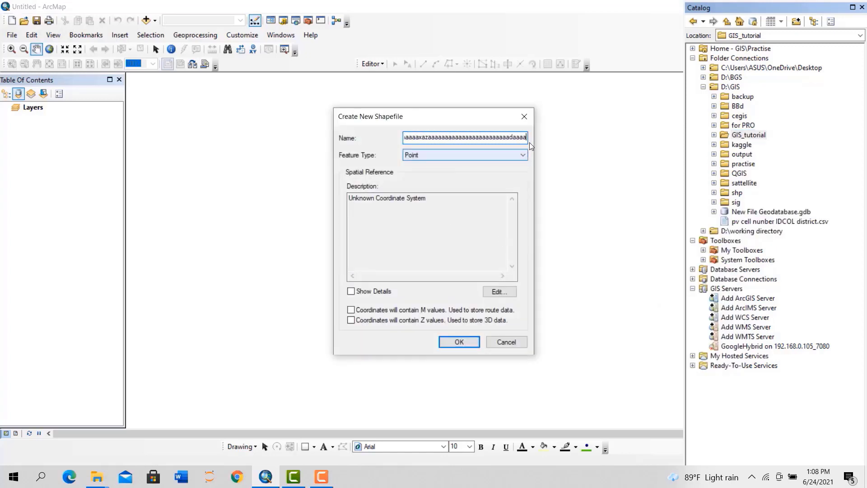
left_click_drag(523, 138, 412, 152)
type("ahp")
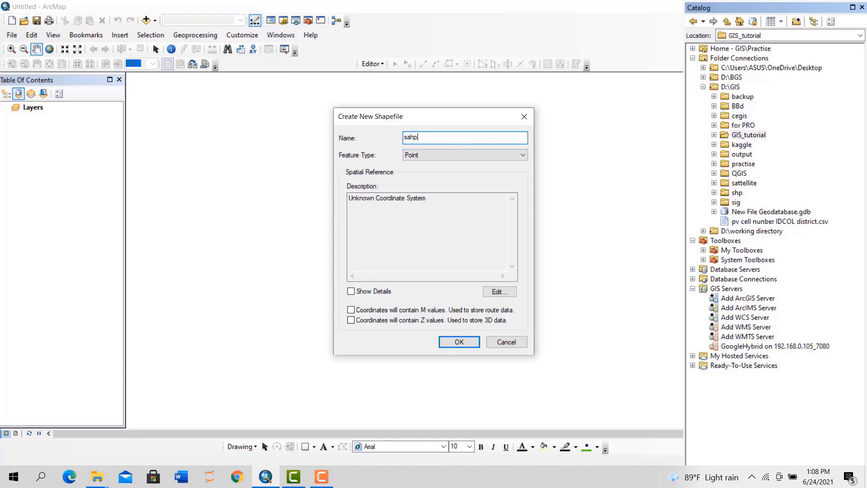
type("ahp")
left_click(462, 155)
left_click(424, 179)
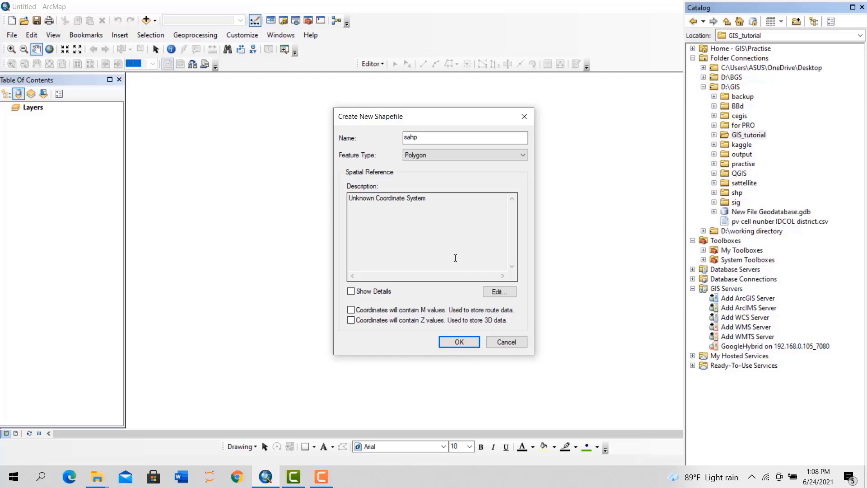
Assign the World geographic coordinate system WGS 1984 to the shapefile and create it
left_click(499, 292)
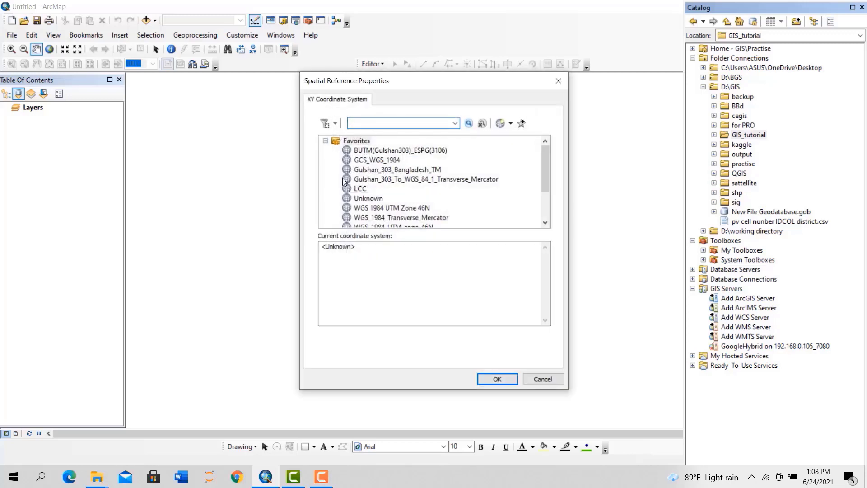
scroll(366, 205, "down", 2)
type("a")
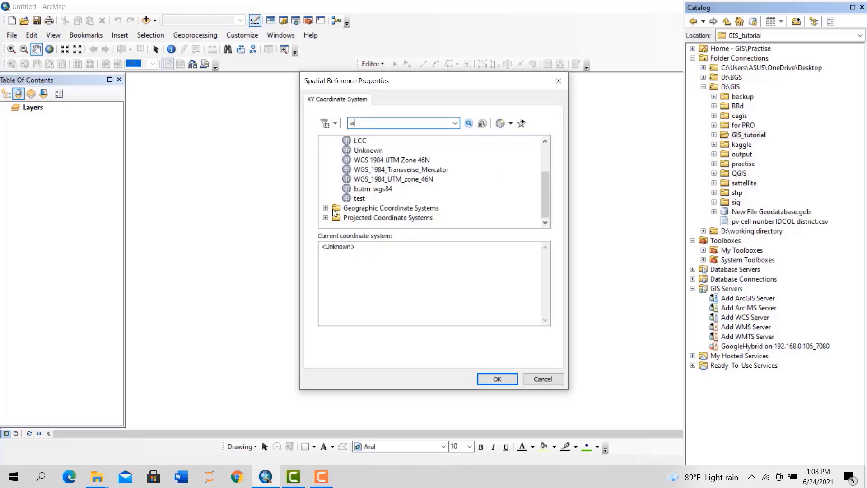
type("aaaaaaaaaaaaa")
double_click(334, 208)
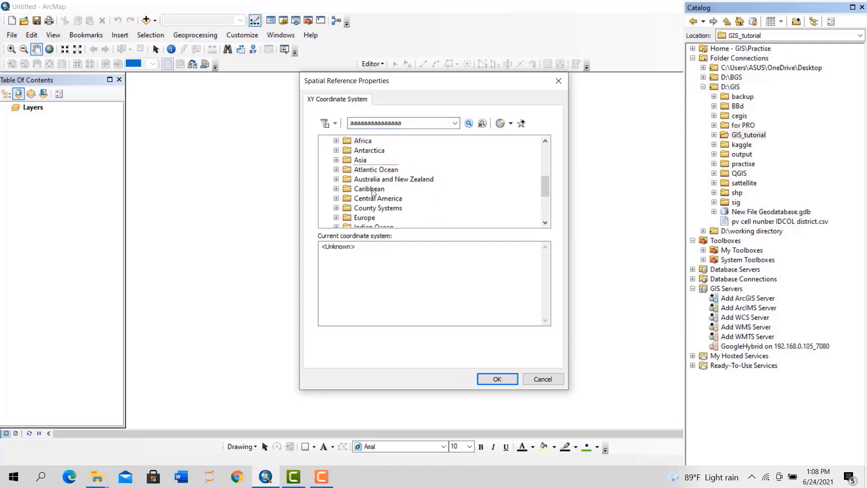
scroll(373, 195, "down", 3)
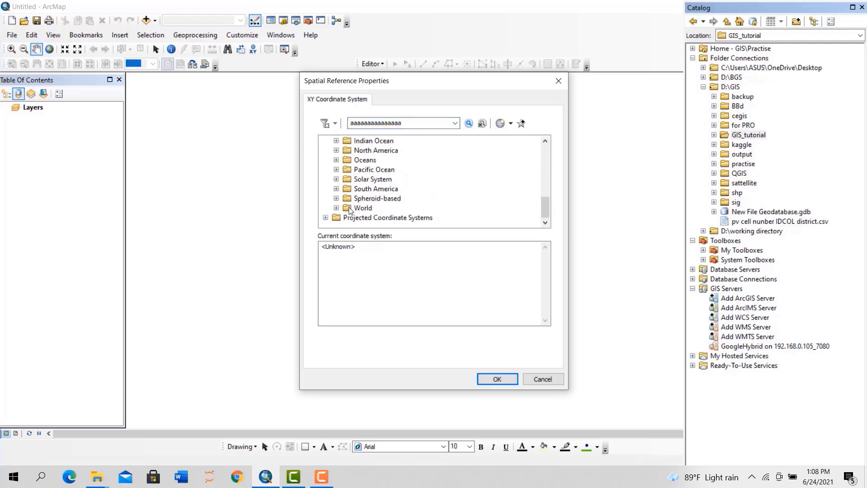
double_click(348, 209)
scroll(357, 212, "down", 10)
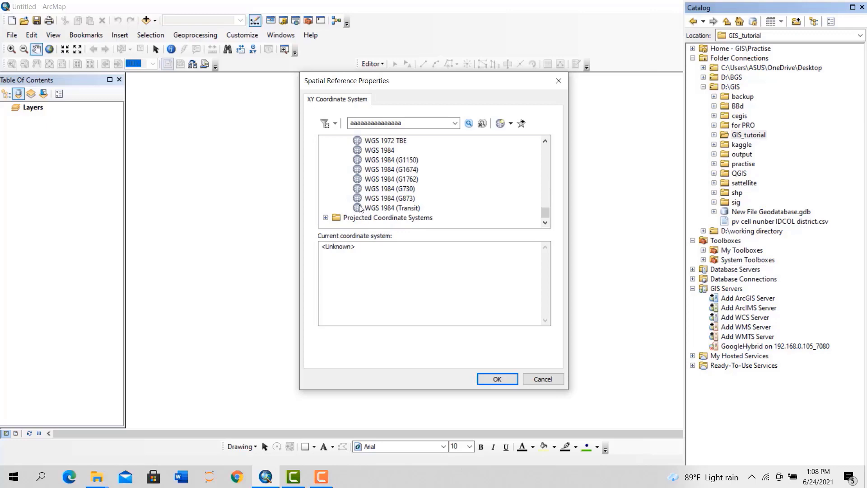
left_click(378, 153)
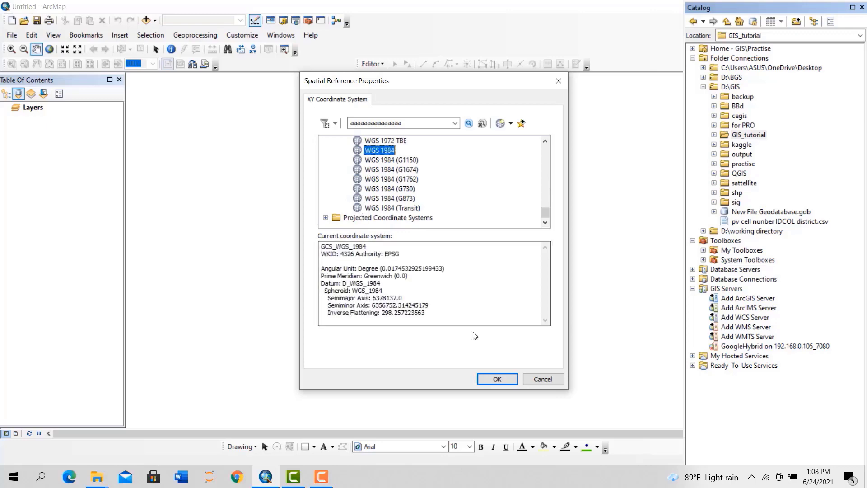
left_click(487, 379)
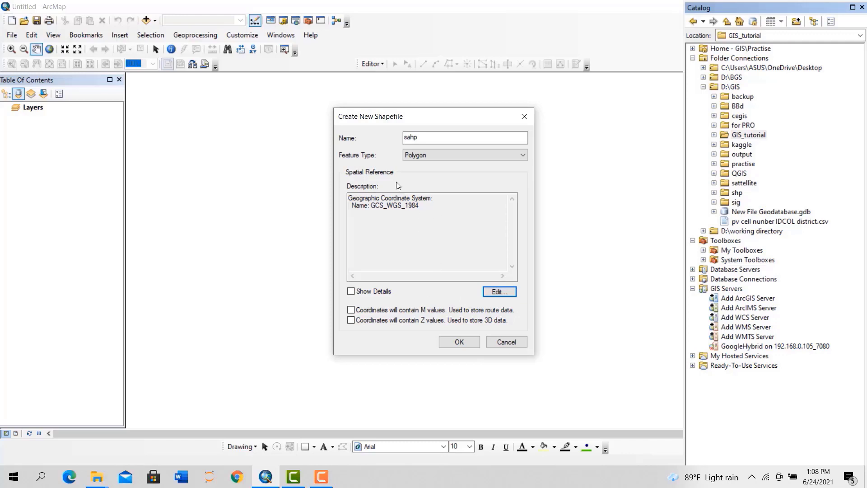
left_click(462, 340)
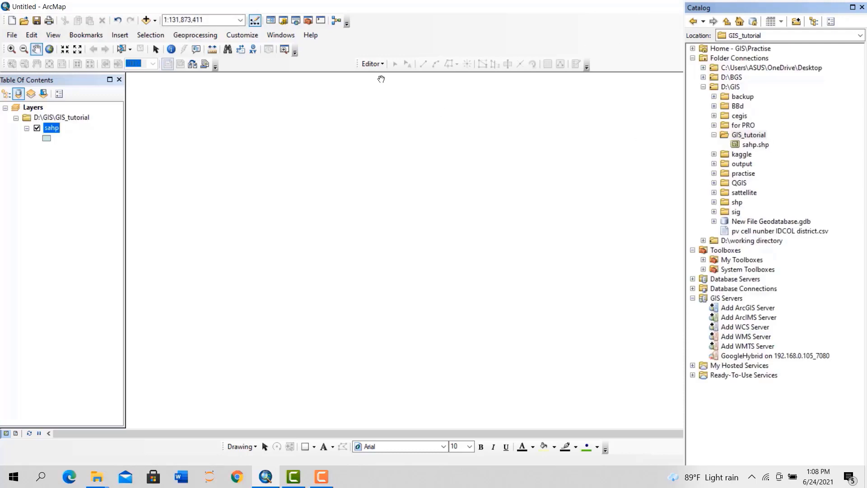
Check the symbol options of the sahp layer without changing them, and close the Catalog window
left_click(47, 138)
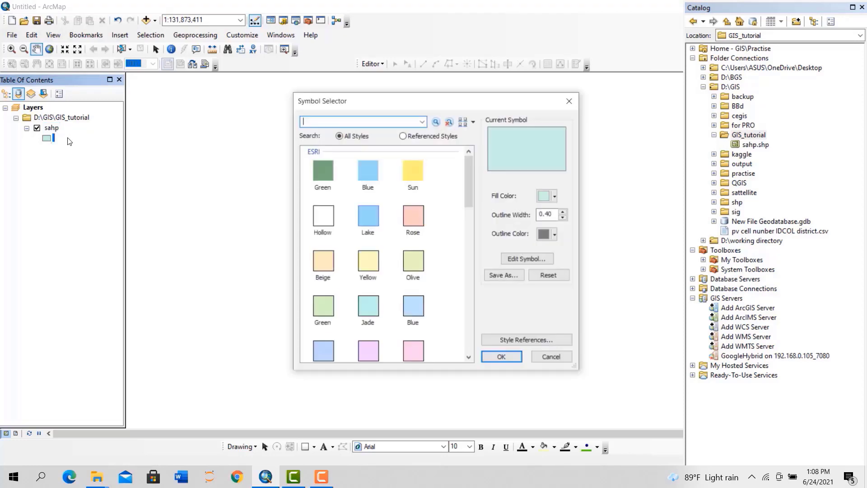
left_click(569, 101)
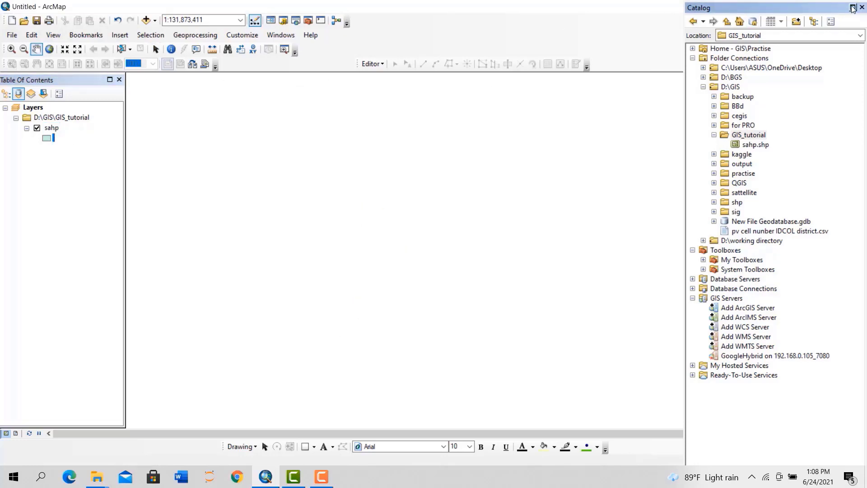
left_click(862, 8)
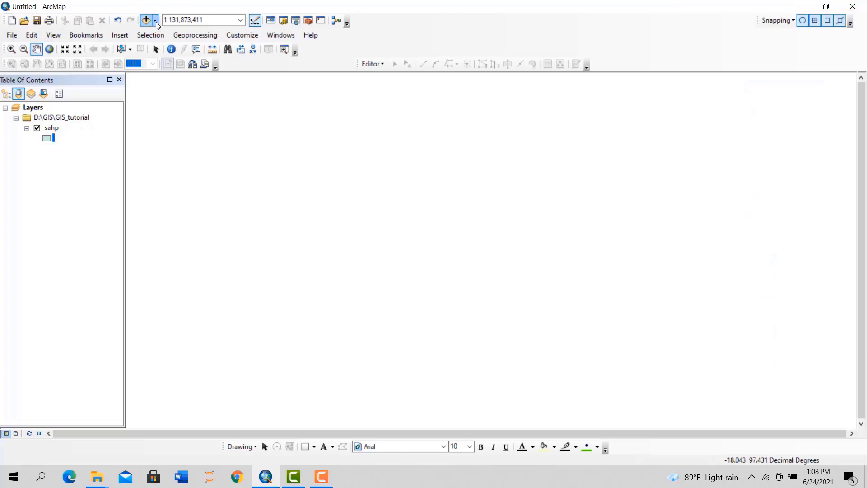
Add the OpenStreetMap basemap to the map
left_click(156, 22)
left_click(172, 45)
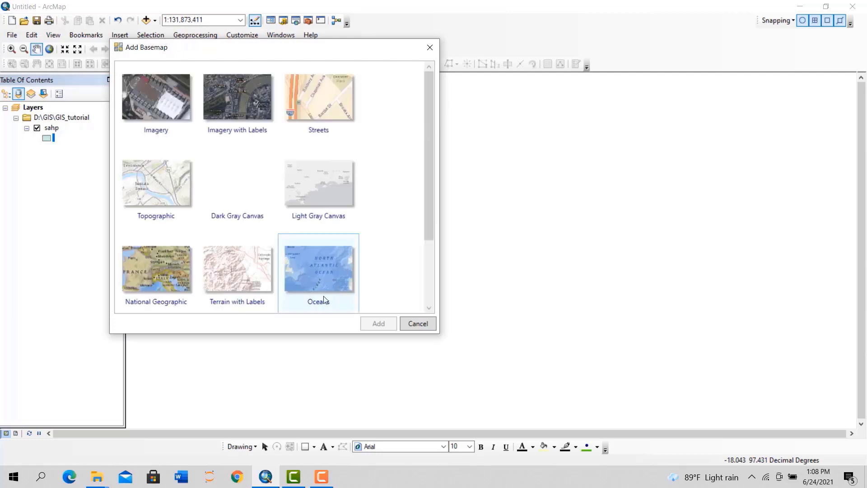
scroll(278, 253, "down", 1)
scroll(278, 252, "down", 2)
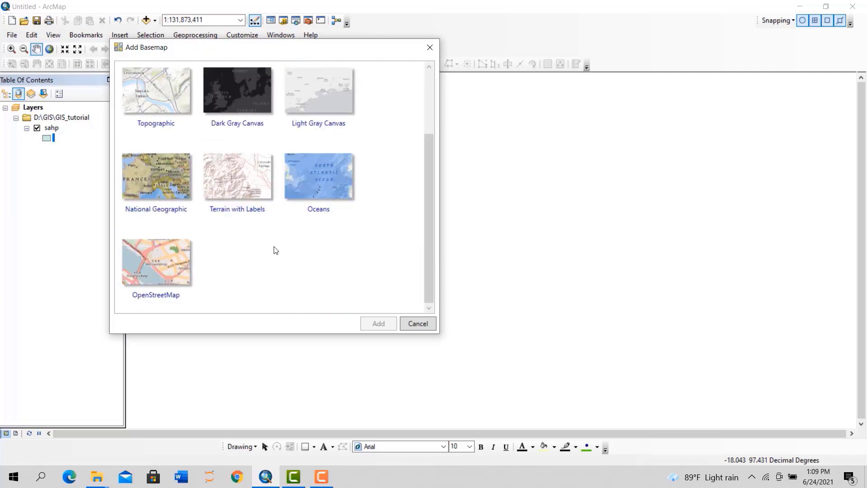
double_click(169, 261)
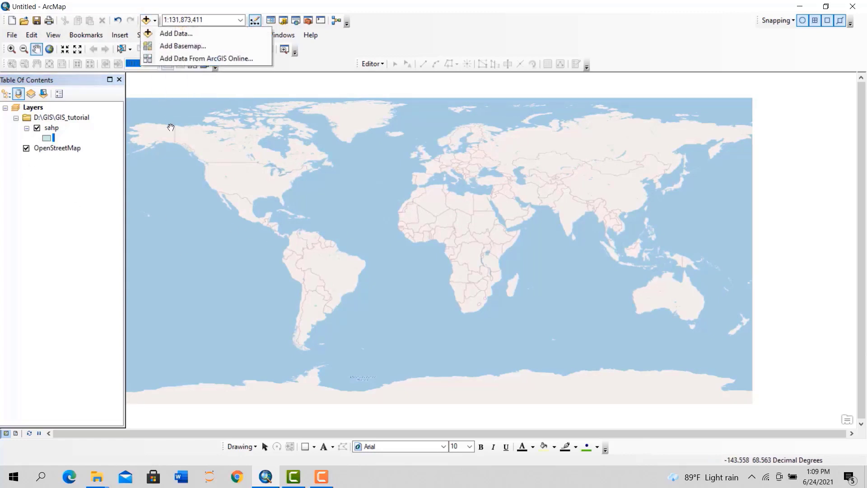
left_click(171, 33)
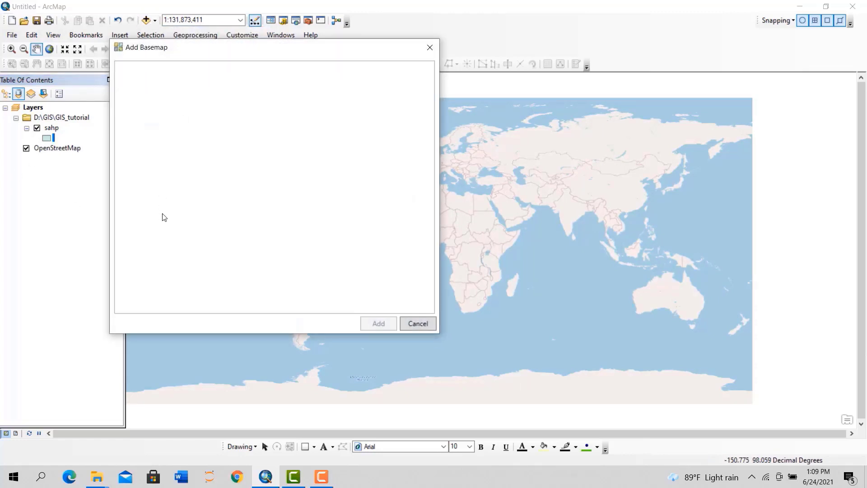
scroll(201, 228, "down", 3)
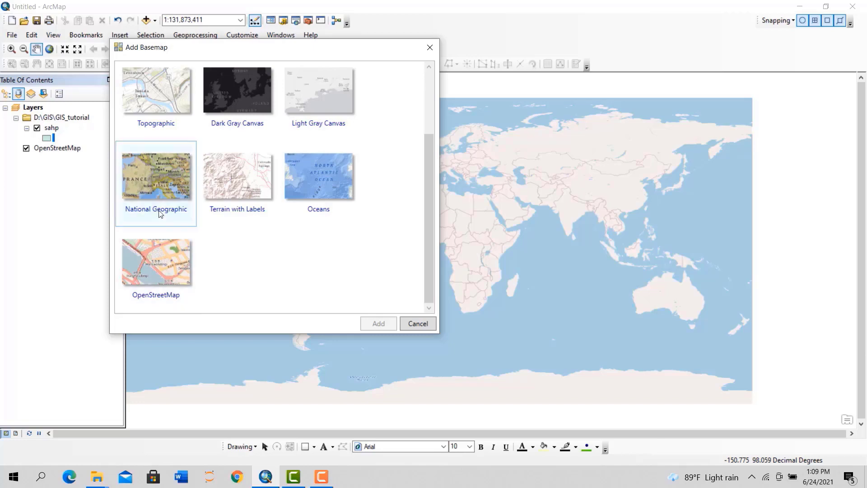
scroll(163, 187, "up", 3)
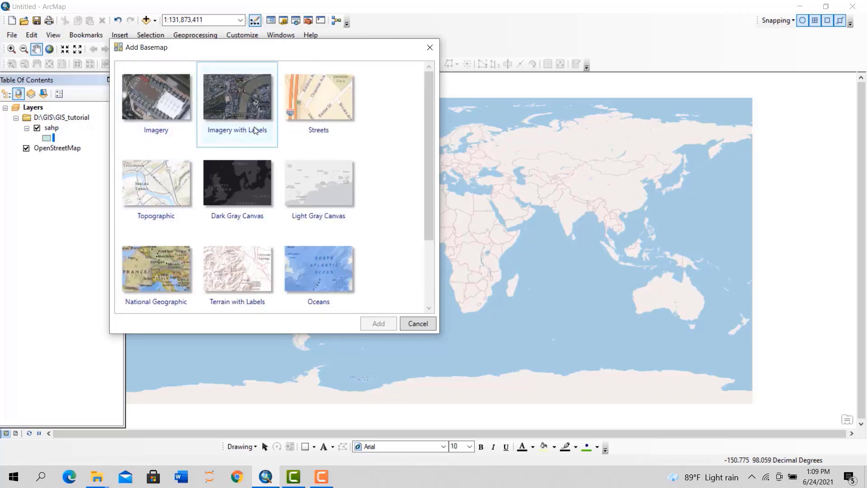
left_click(429, 49)
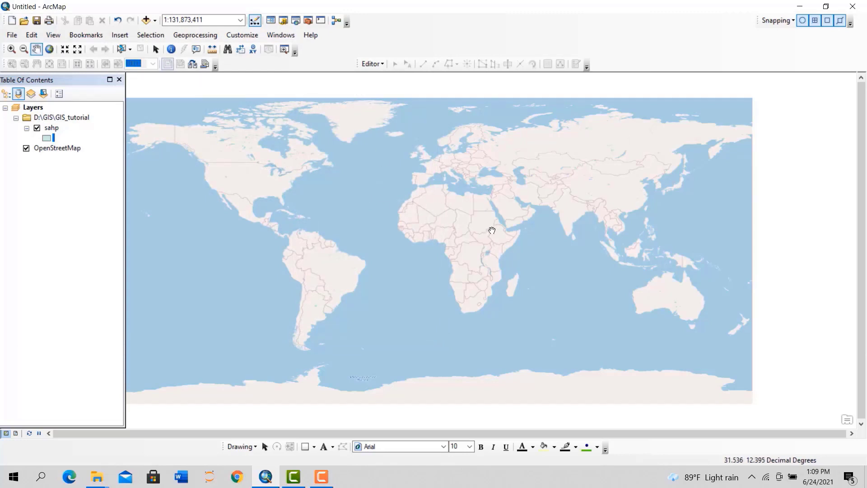
Start an edit session for the sahp layer over the river bends south of Bhatiapara in Bangladesh
left_click_drag(580, 229, 493, 242)
scroll(489, 244, "up", 2)
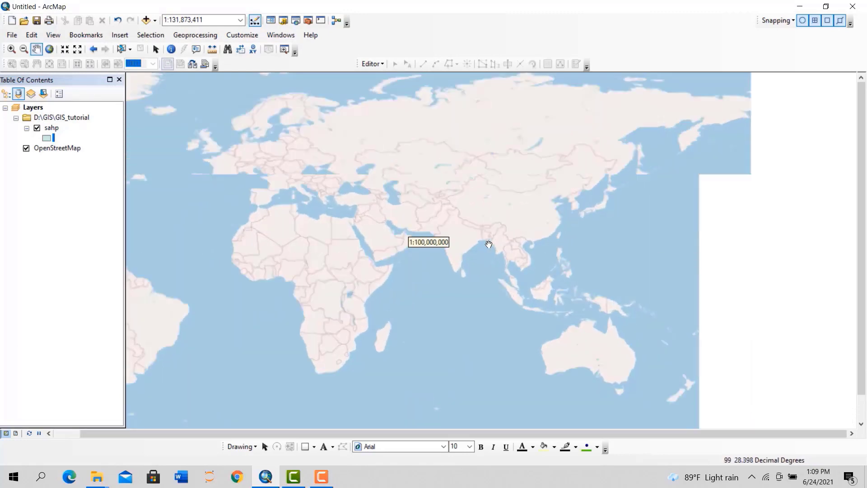
scroll(488, 244, "up", 12)
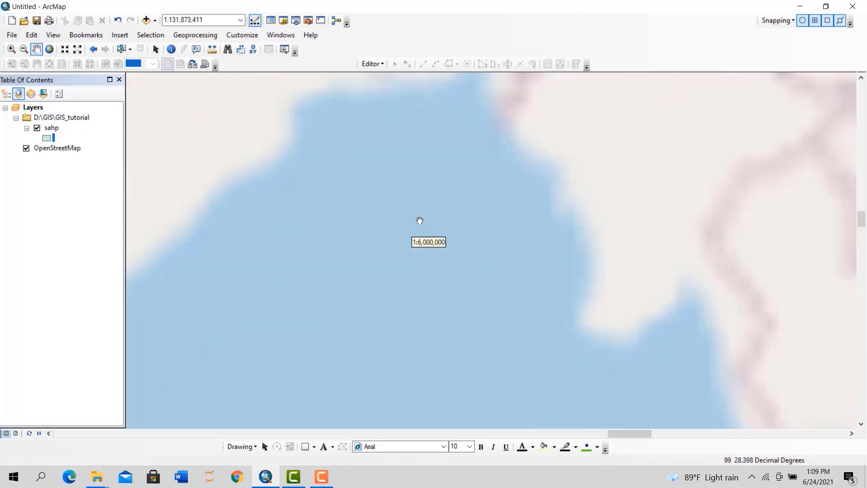
left_click_drag(441, 167, 459, 354)
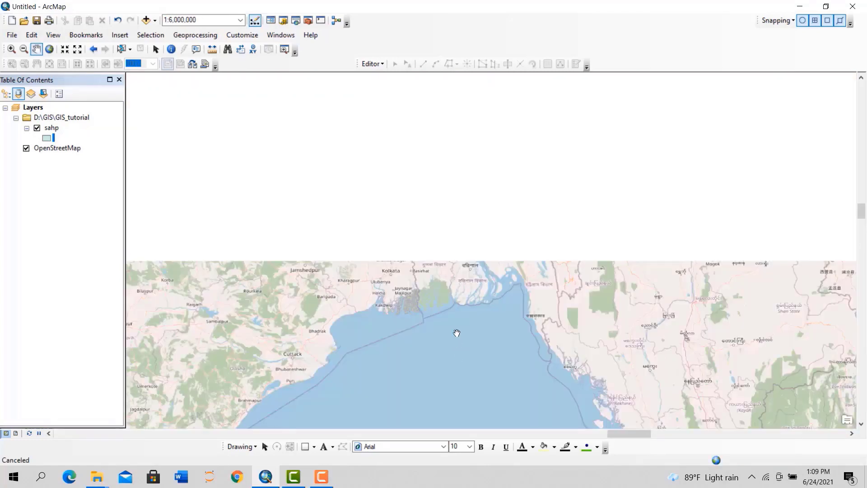
scroll(479, 212, "up", 6)
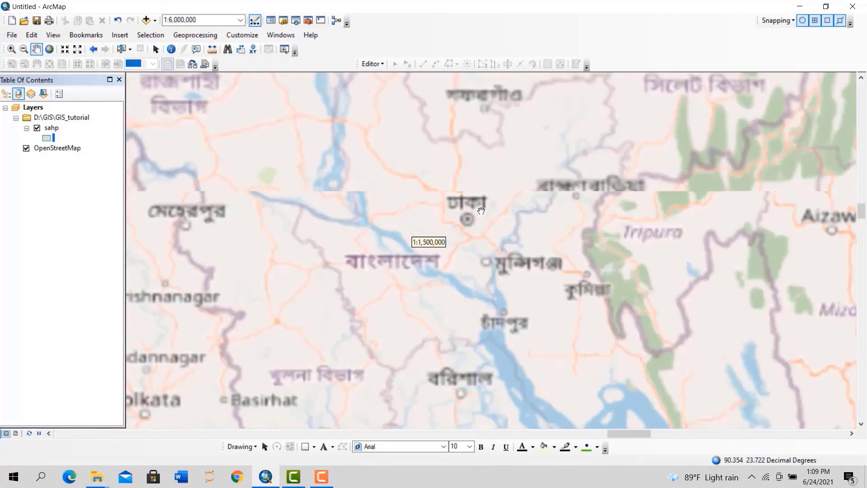
scroll(481, 211, "up", 5)
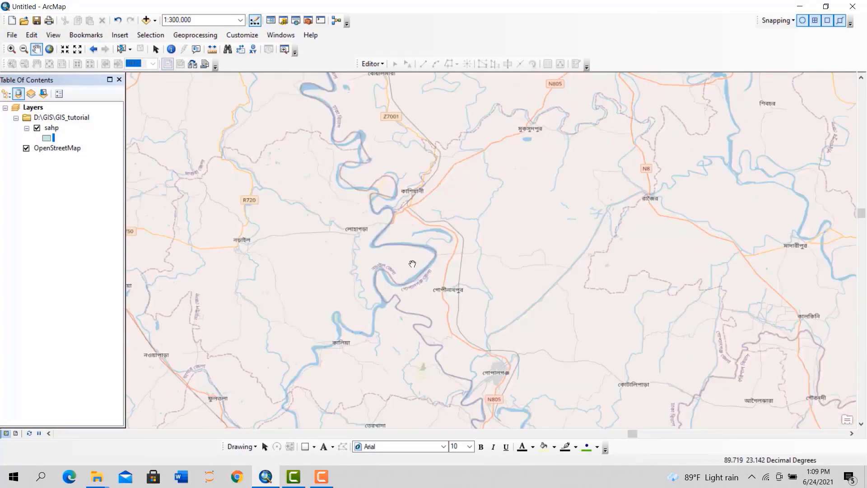
scroll(420, 260, "up", 3)
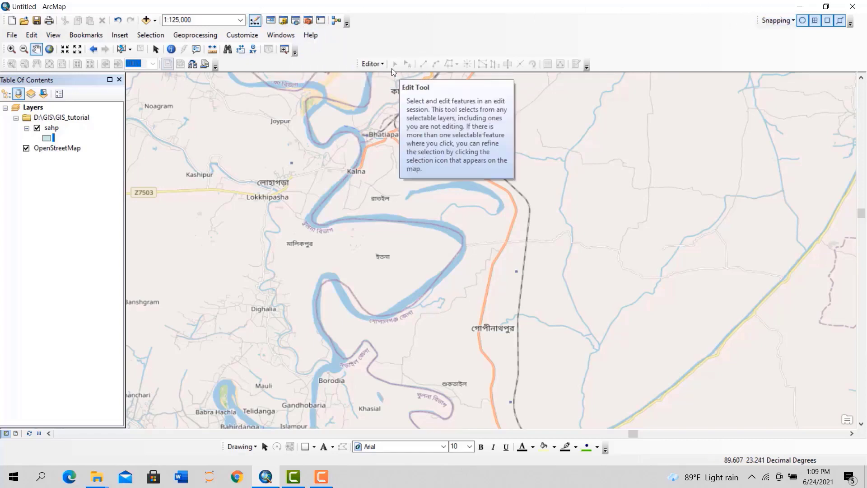
left_click(375, 64)
left_click(382, 77)
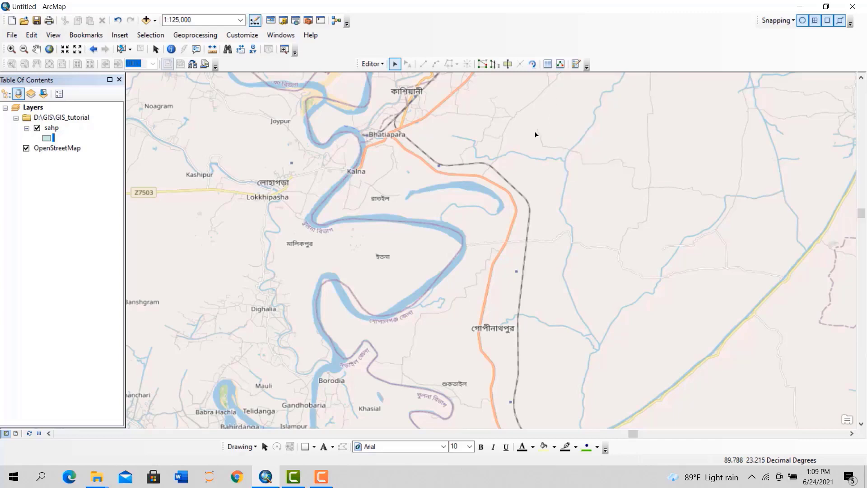
Open the Create Features window, and turn the Editor toolbar off and back on
left_click(576, 64)
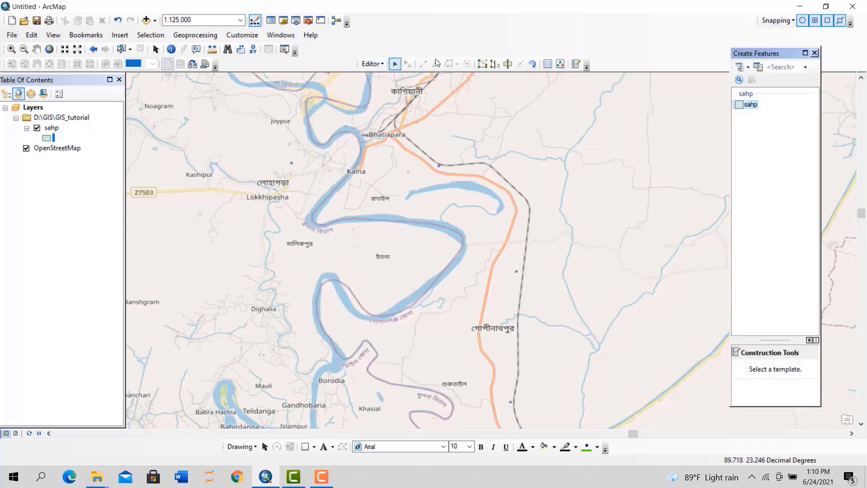
right_click(432, 38)
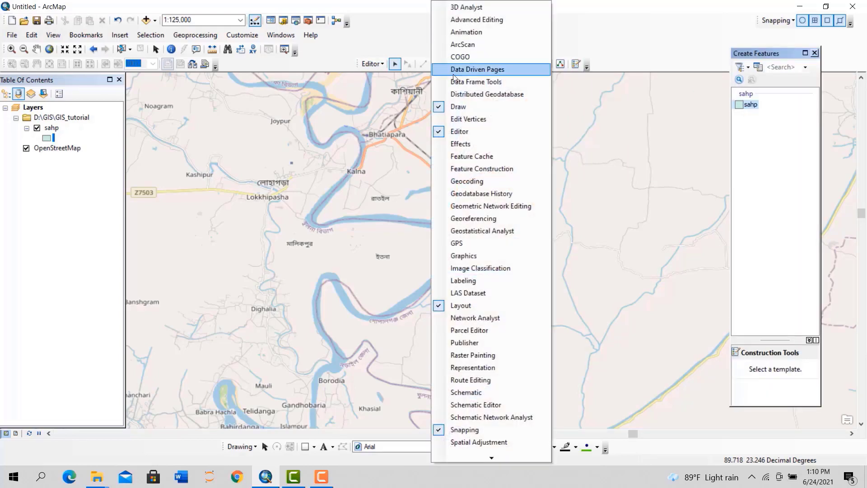
left_click(465, 133)
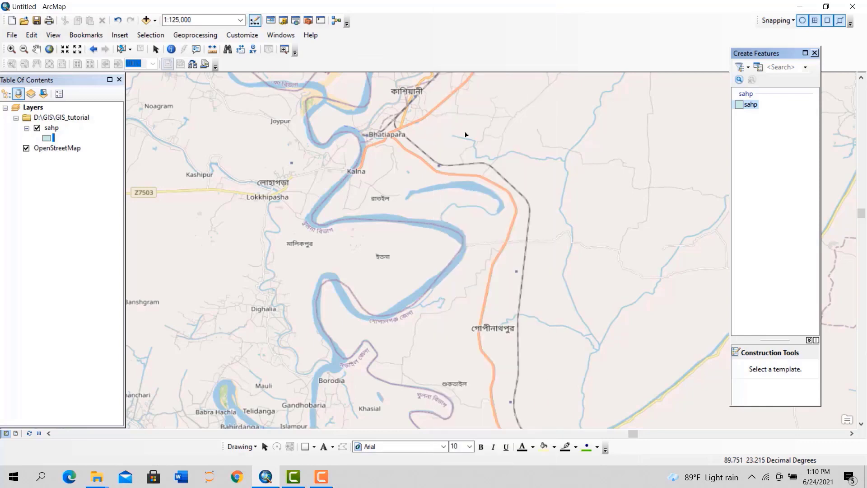
right_click(429, 35)
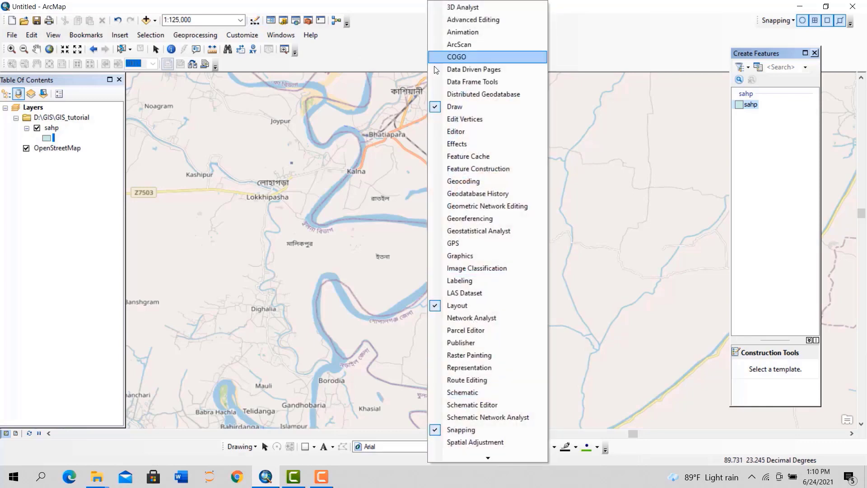
left_click(456, 132)
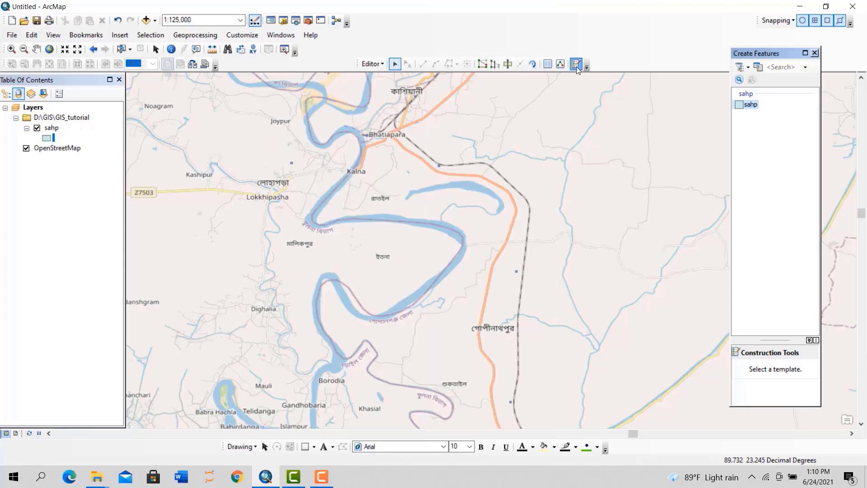
Digitize a seven-vertex polygon with the sahp template over the area southeast of Bhatiapara, east of the large river bend
left_click(747, 105)
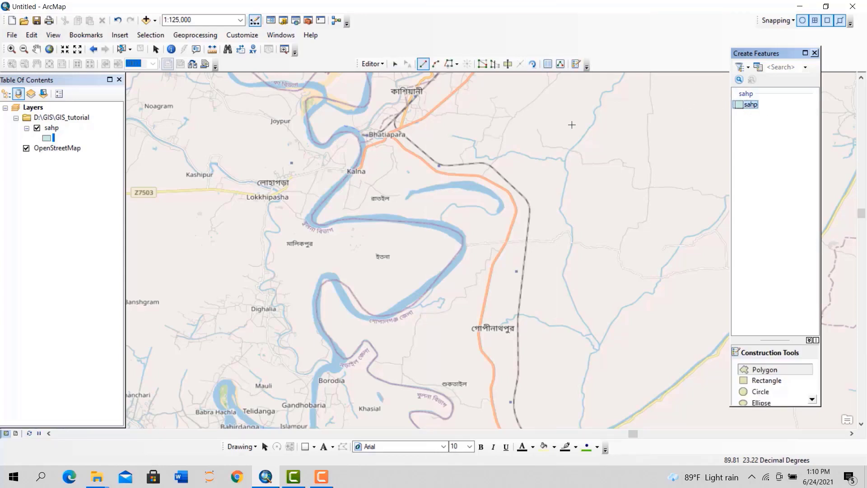
left_click(516, 115)
left_click(621, 195)
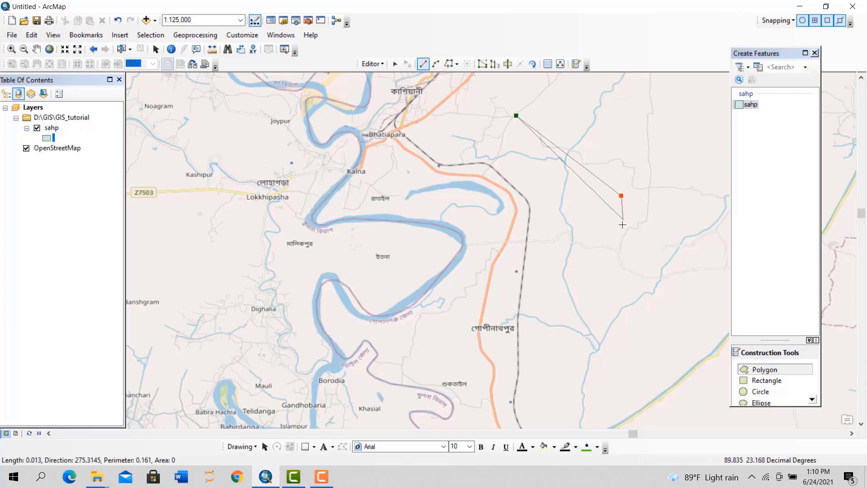
left_click(612, 278)
left_click(515, 313)
left_click(444, 314)
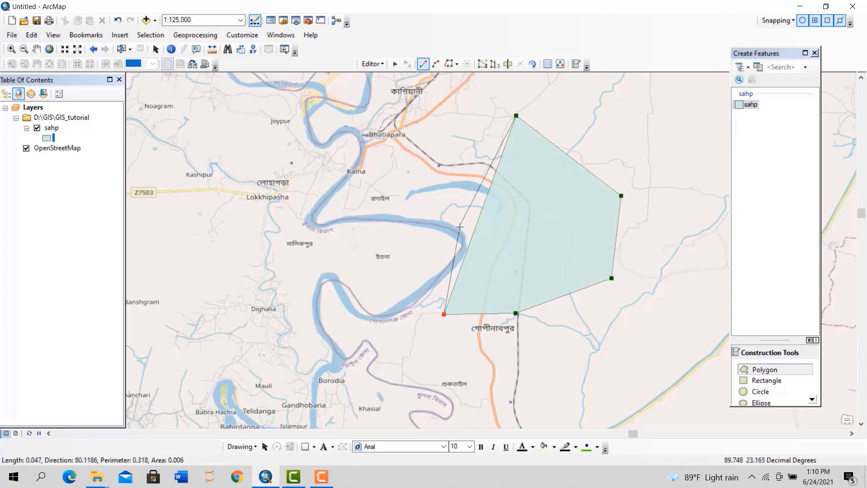
left_click(467, 242)
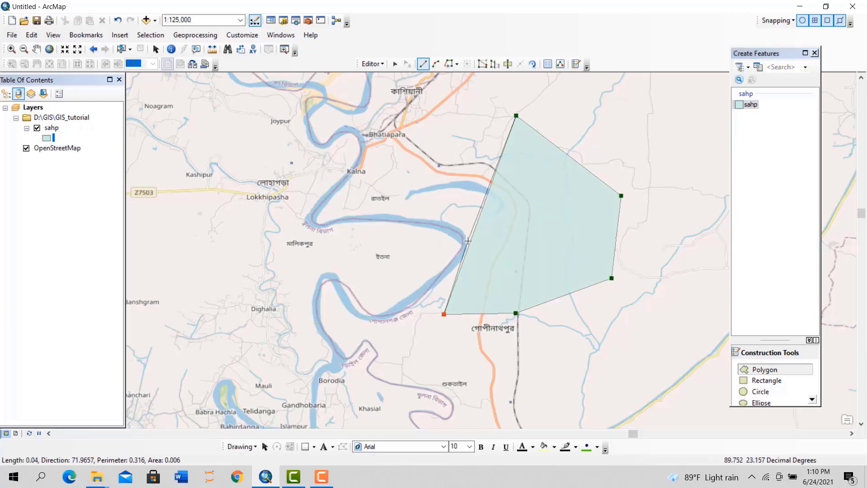
double_click(423, 121)
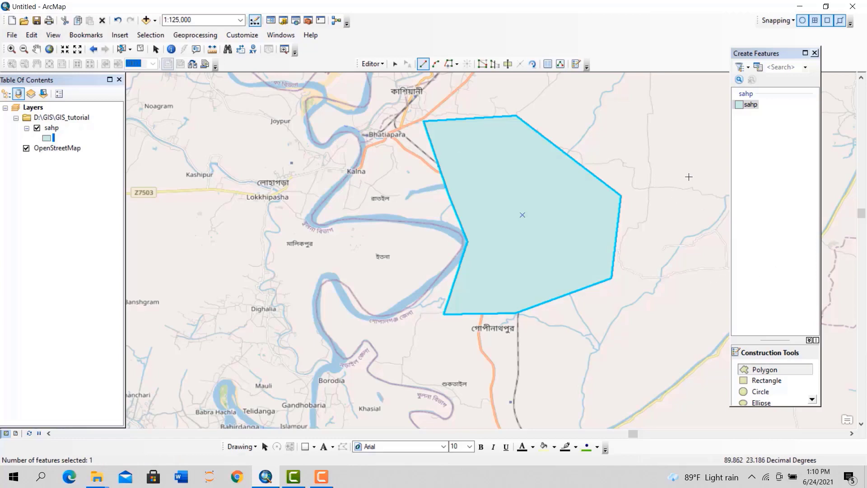
Create an additional feature template for the sahp layer
left_click(752, 105)
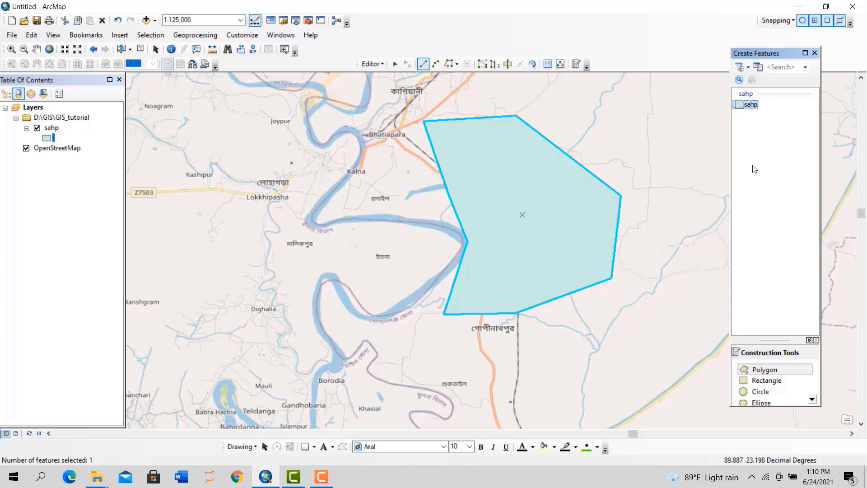
left_click(756, 367)
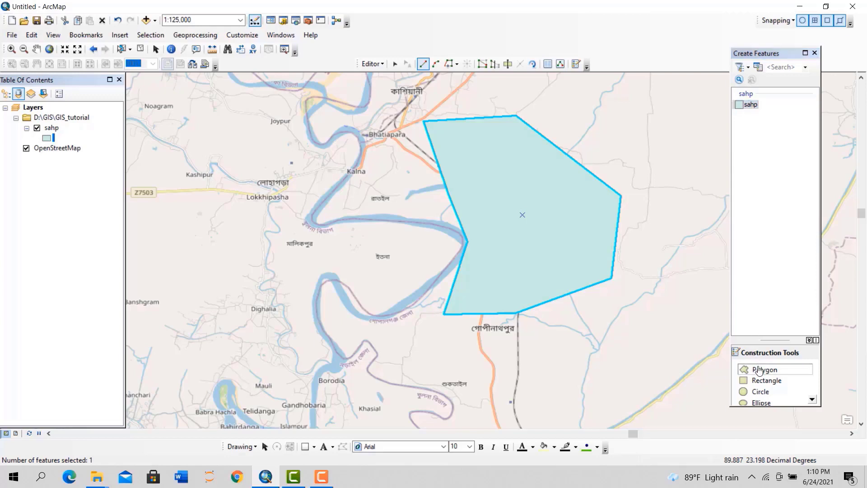
left_click(747, 103)
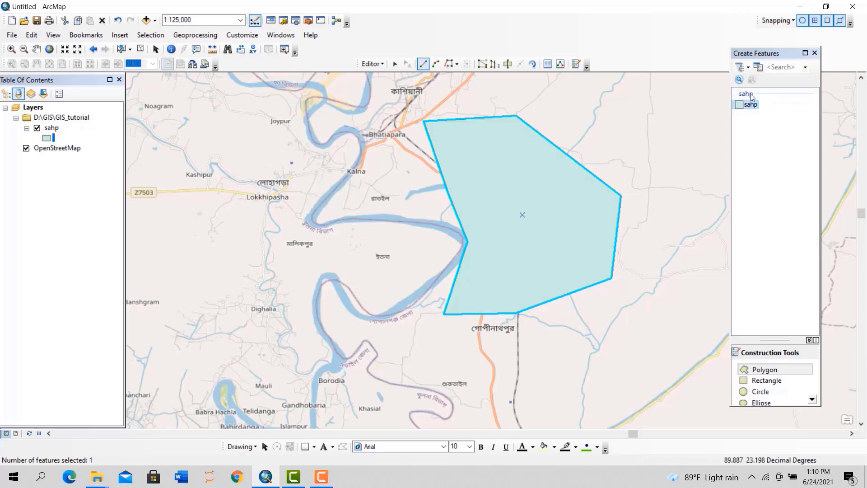
left_click(758, 68)
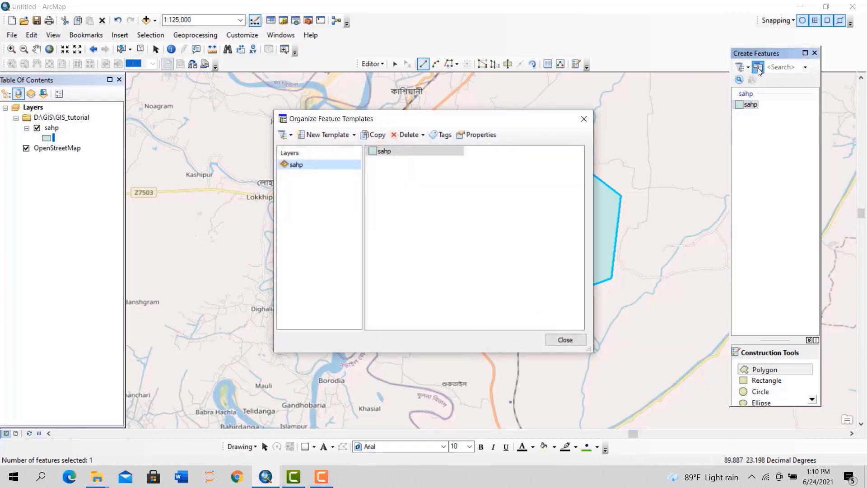
left_click(329, 134)
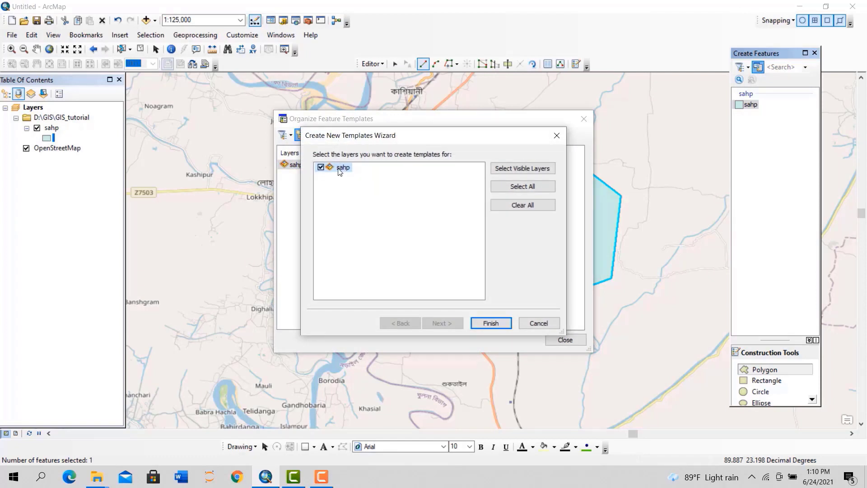
left_click(485, 323)
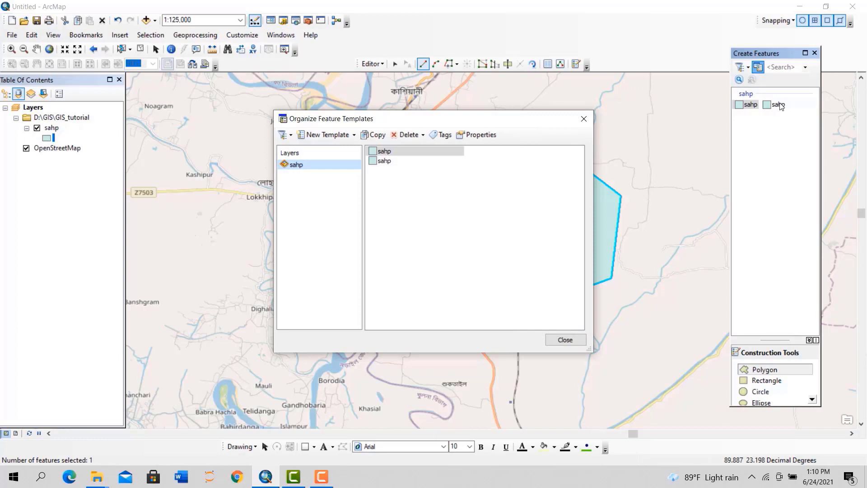
left_click(565, 339)
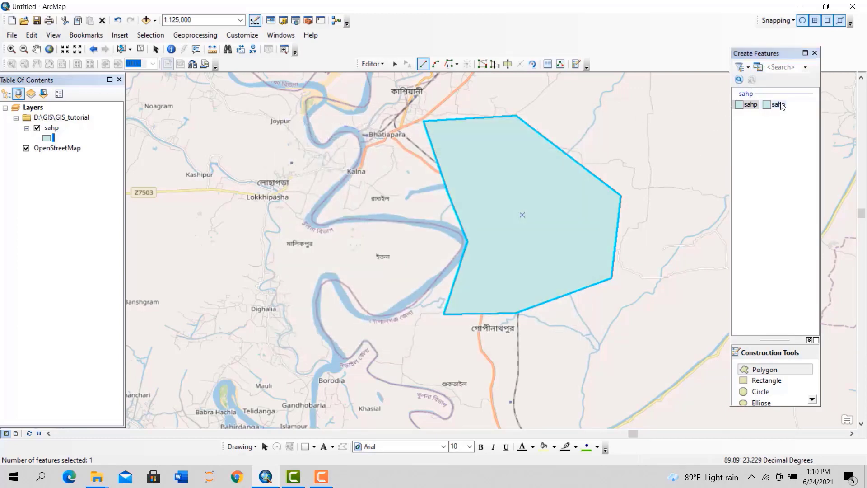
Delete the duplicate sahp feature template and close the Create Features window
left_click(776, 104)
right_click(777, 104)
left_click(786, 113)
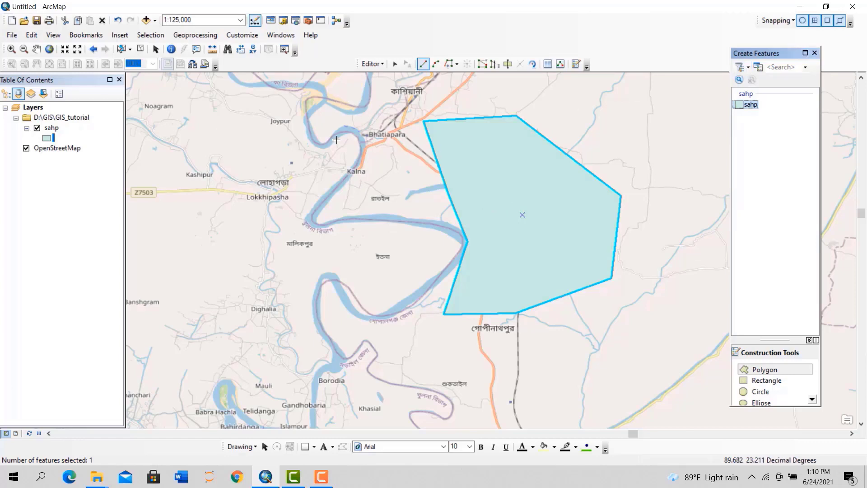
left_click(814, 54)
Start a new shapefile in the GIS_tutorial folder, naming it river with feature type Polyline
left_click(283, 20)
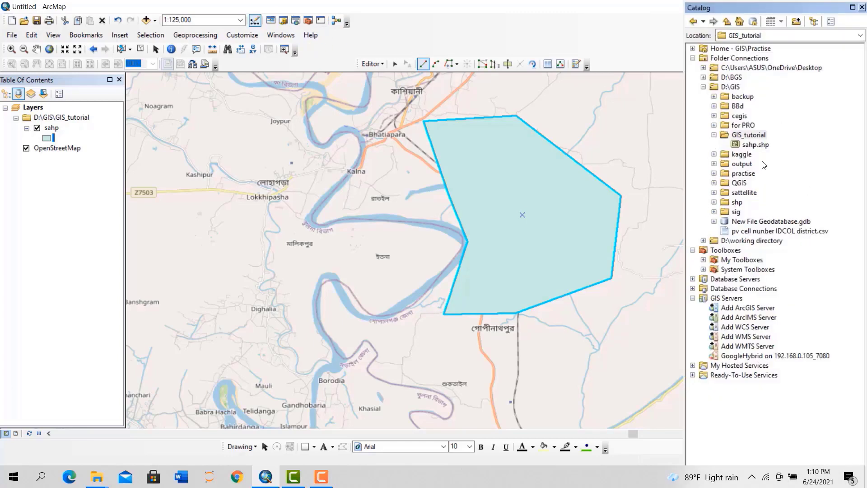
right_click(745, 135)
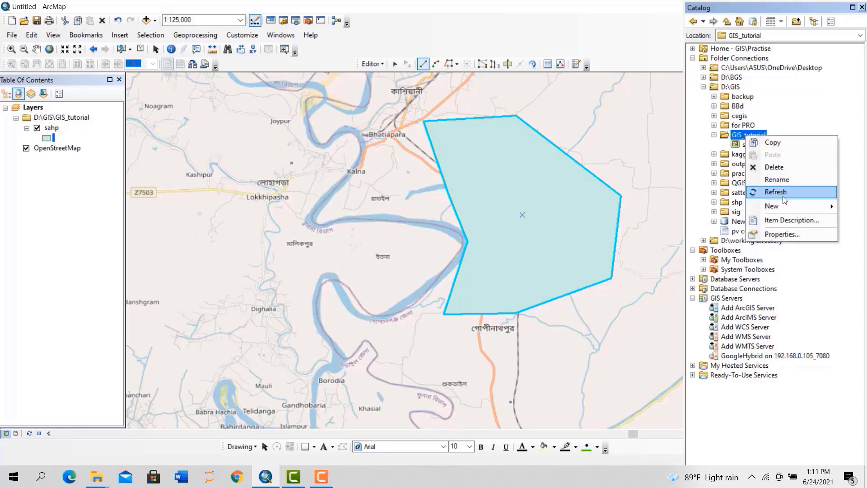
mouse_move(784, 205)
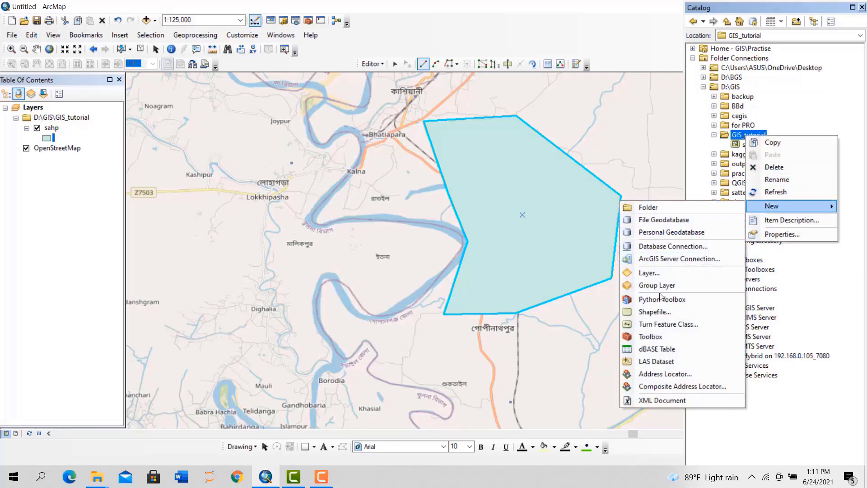
left_click(669, 310)
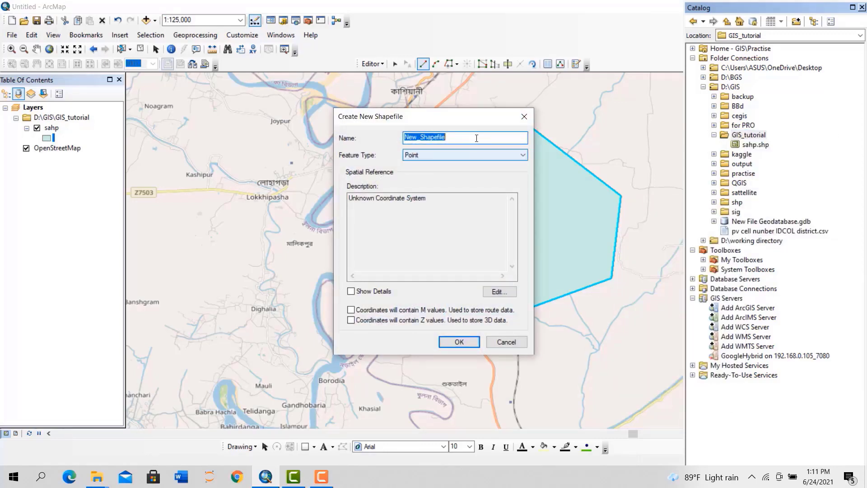
type("n")
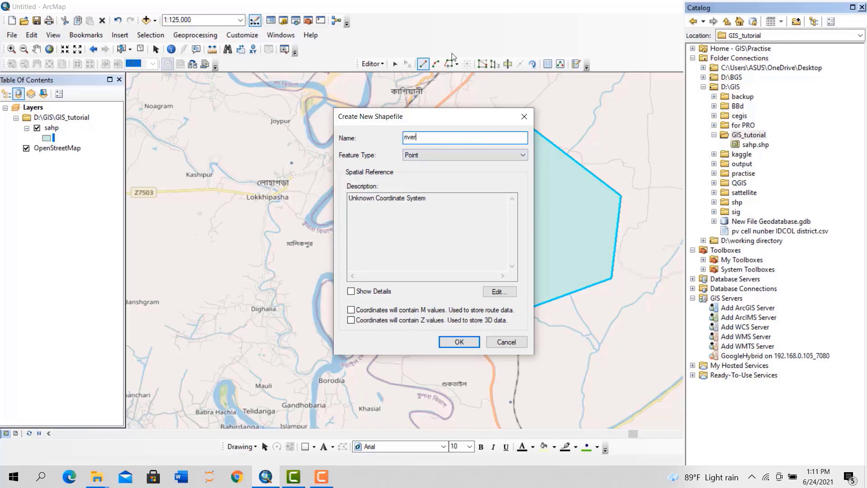
left_click(439, 157)
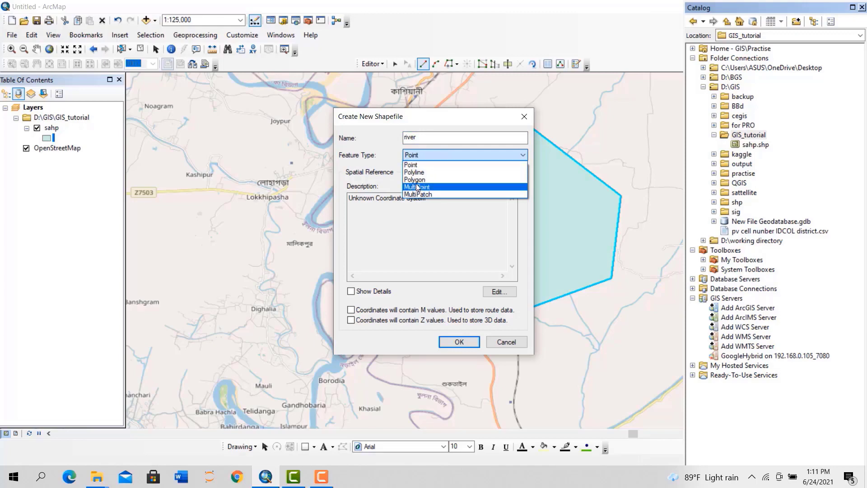
left_click(413, 173)
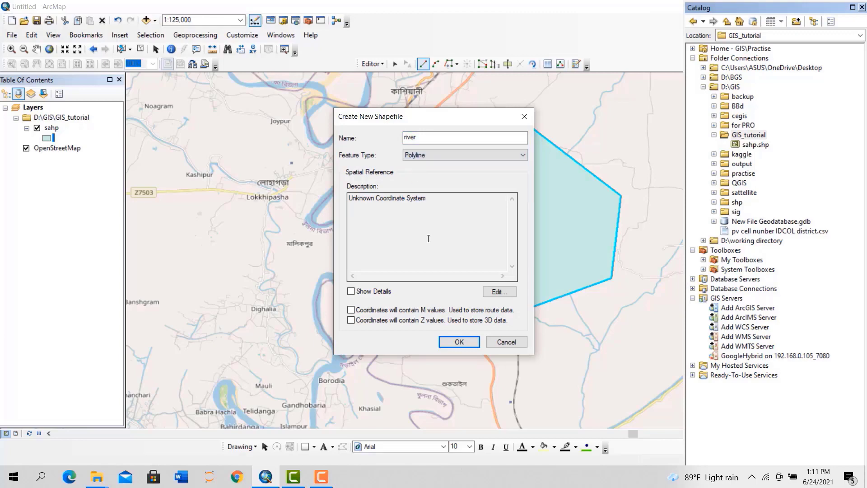
Assign the World geographic coordinate system WGS 1984 to the river shapefile and create it
left_click(491, 293)
scroll(371, 190, "down", 2)
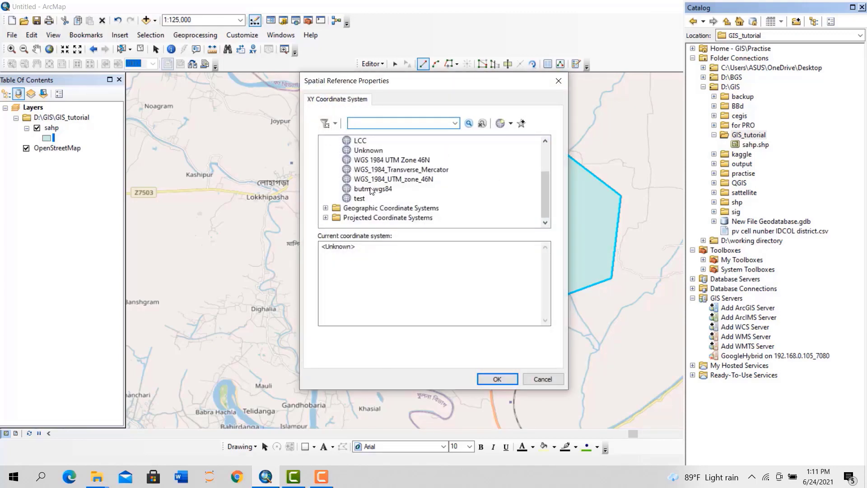
left_click(325, 208)
scroll(375, 199, "down", 3)
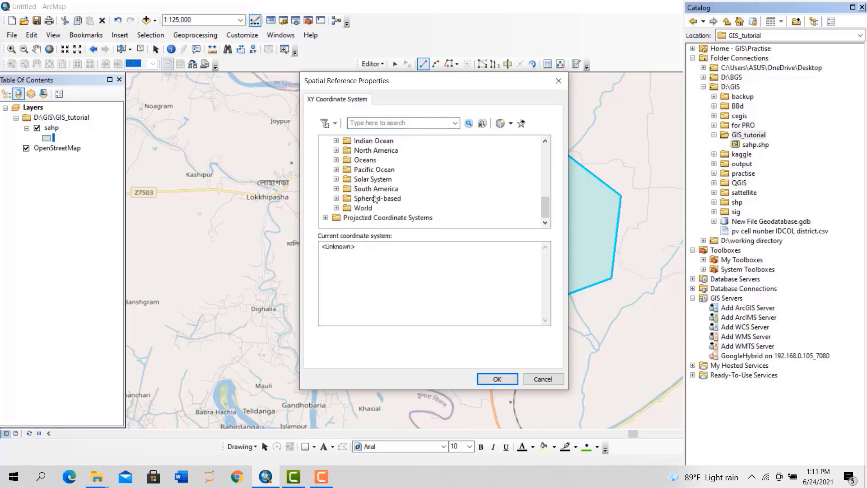
left_click(336, 208)
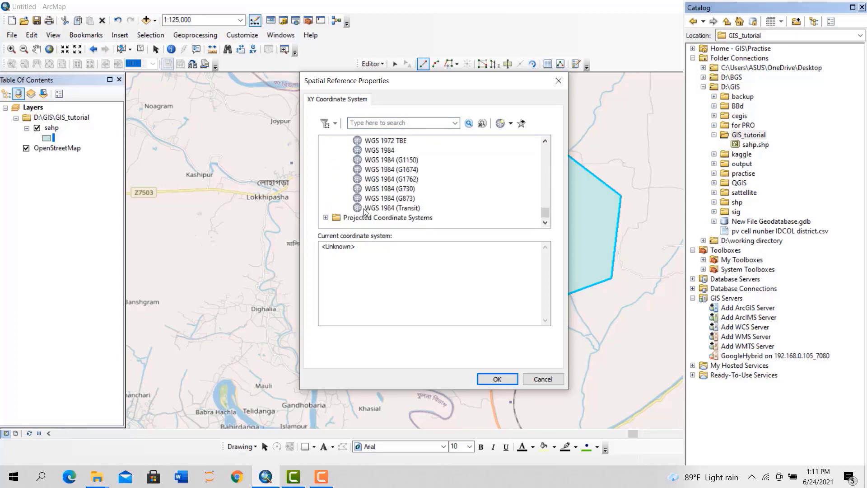
left_click(382, 151)
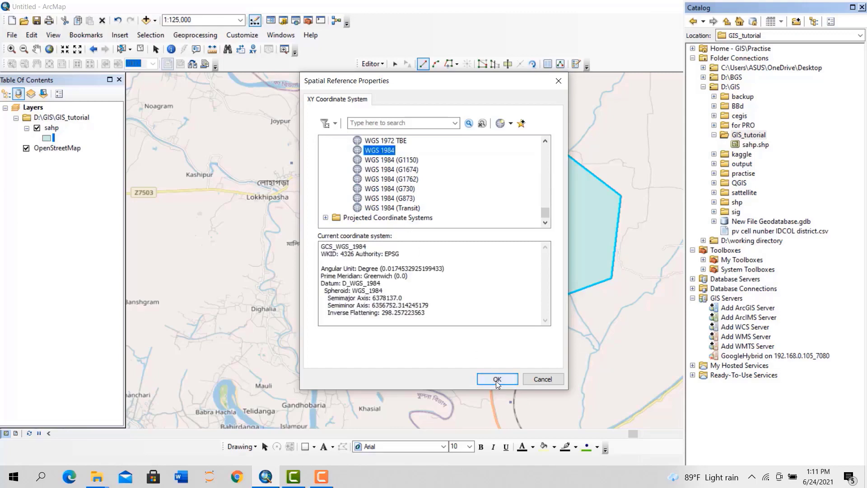
left_click(496, 381)
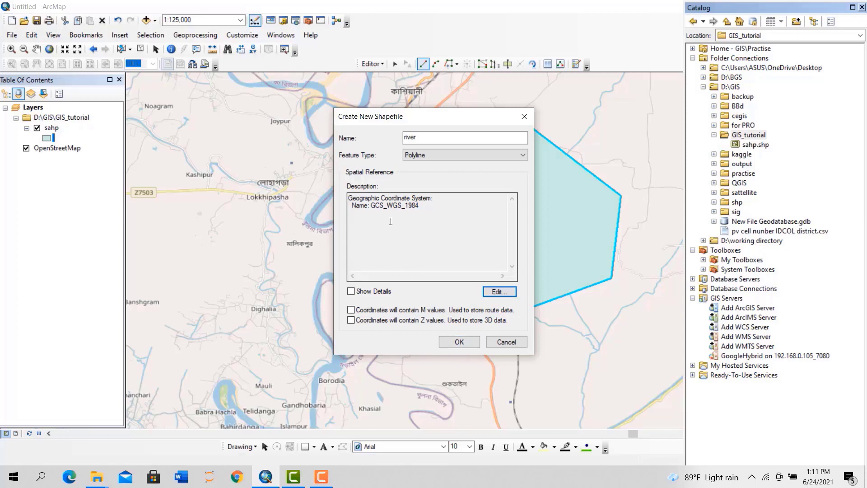
left_click(459, 345)
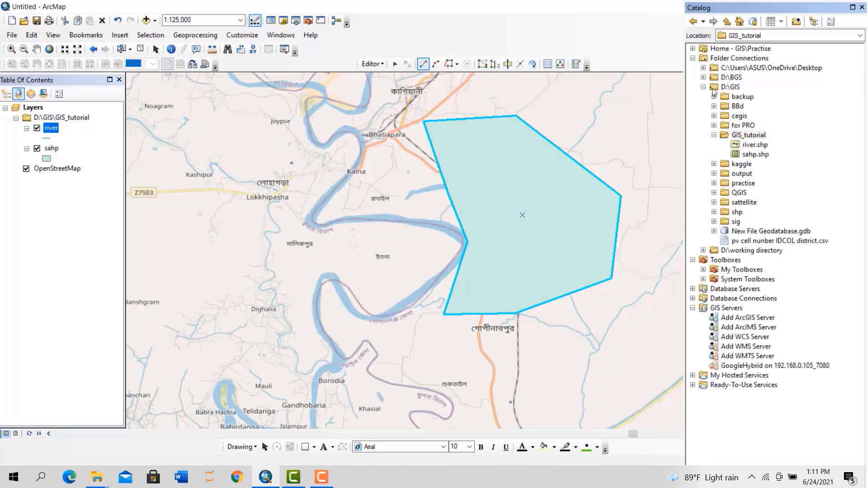
Create a feature template for the river layer only
left_click(575, 64)
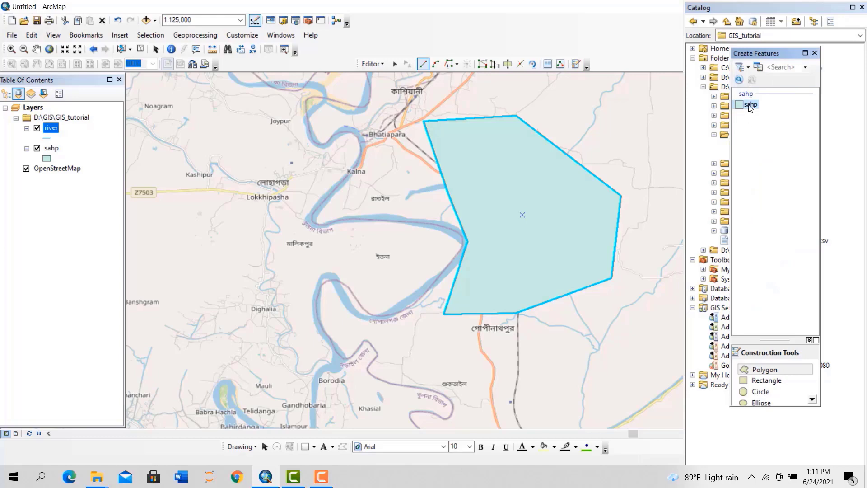
left_click(759, 74)
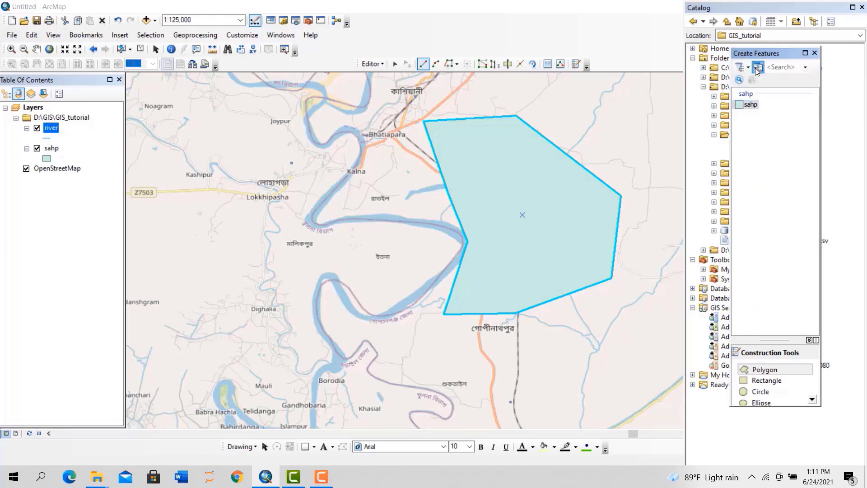
left_click(327, 134)
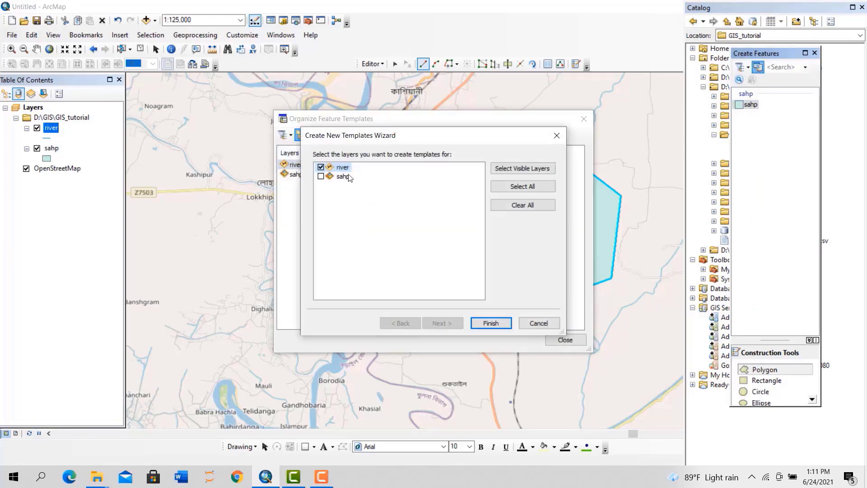
left_click(486, 321)
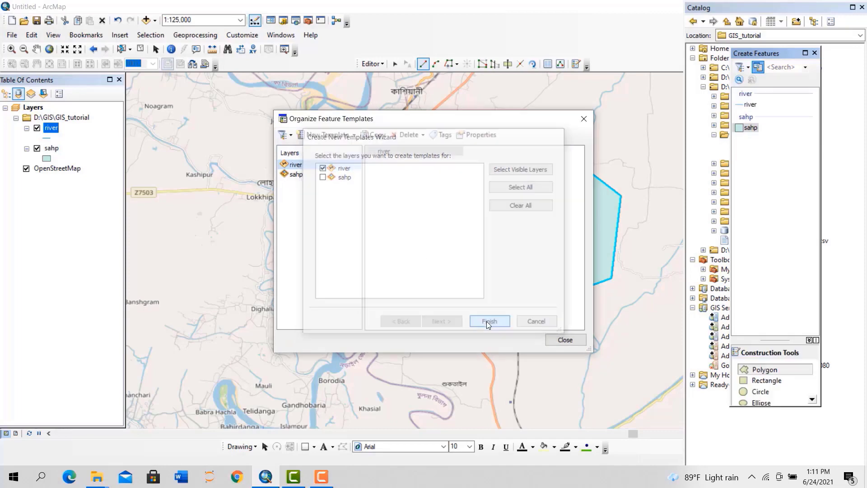
Digitize the river as one line along the basemap river, from the bend near Joypur past Kalna and around the sahp polygon's western corner
left_click(582, 338)
left_click(734, 106)
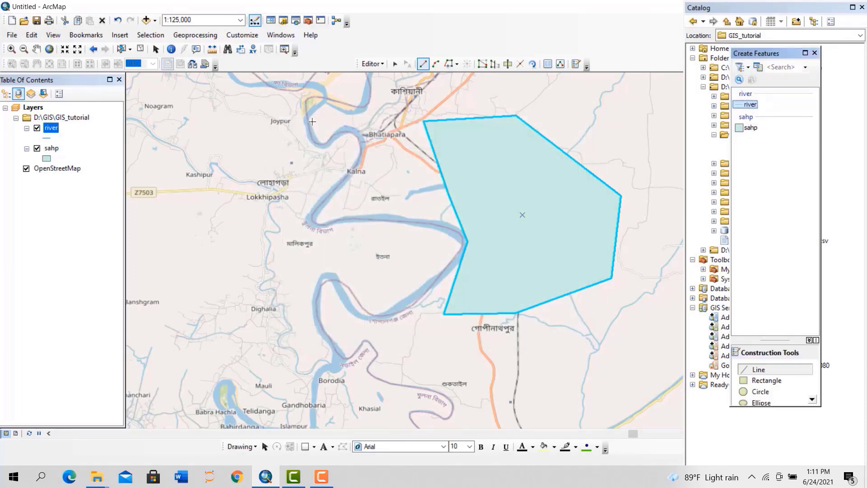
scroll(318, 116, "down", 2)
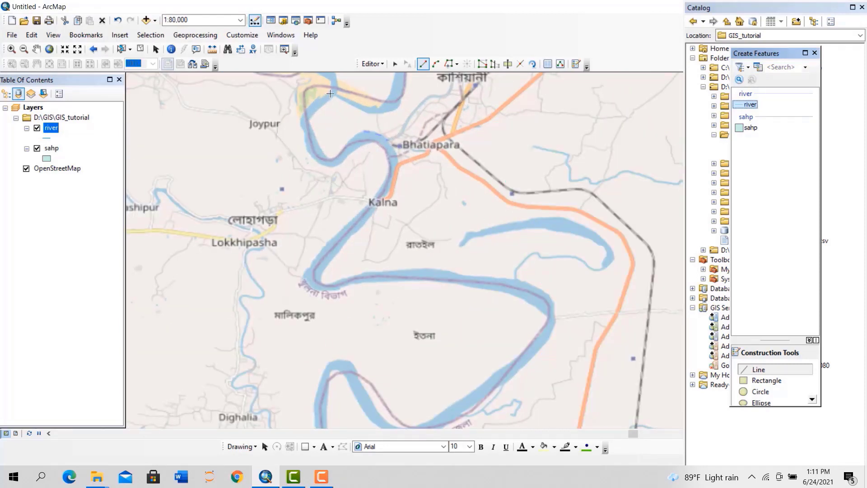
left_click(331, 94)
left_click(310, 112)
left_click(308, 132)
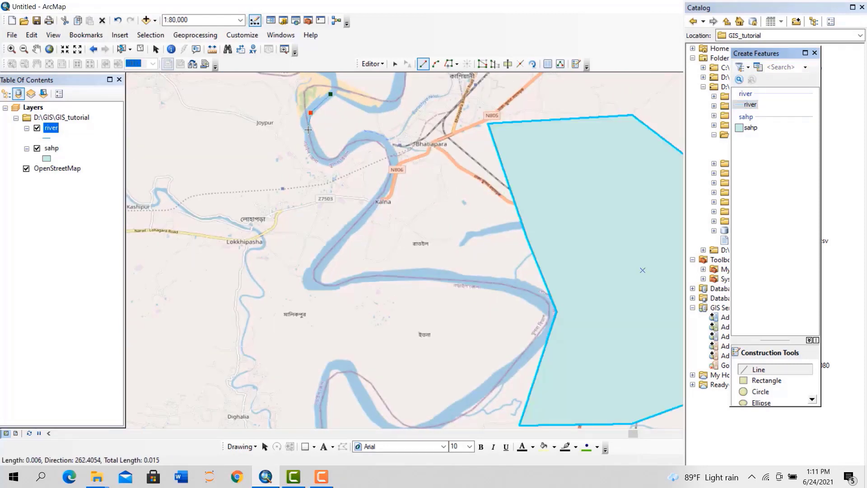
left_click(314, 148)
left_click(328, 160)
left_click(347, 150)
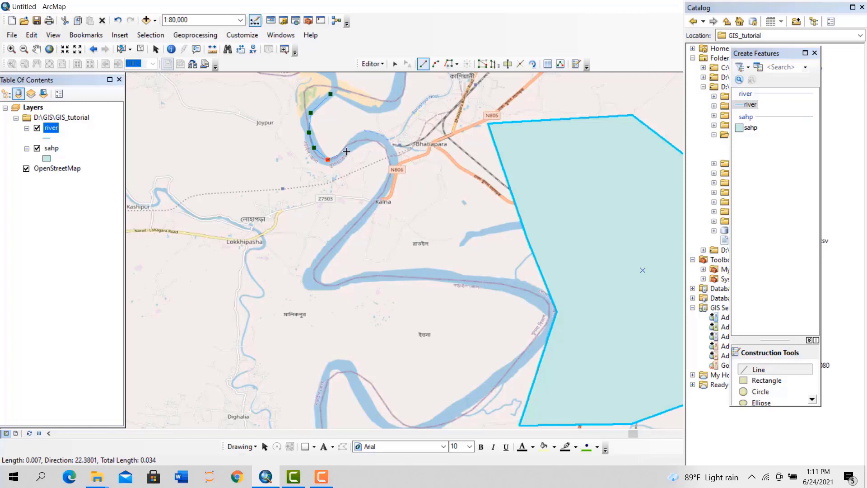
left_click(368, 143)
left_click(379, 147)
left_click(383, 185)
left_click(367, 207)
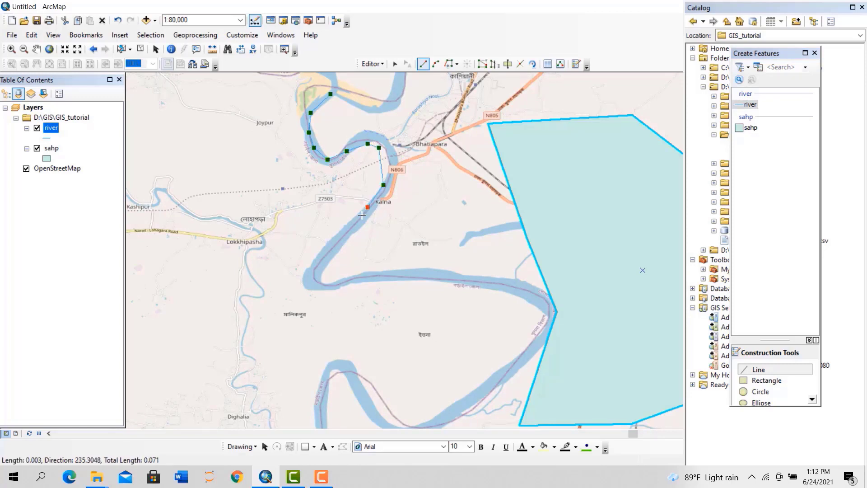
left_click(321, 265)
left_click(324, 285)
left_click(471, 281)
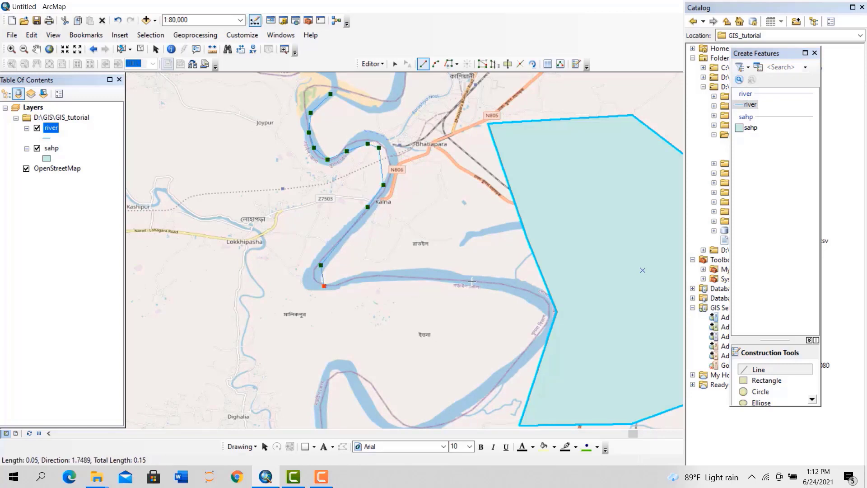
left_click(556, 309)
left_click(530, 354)
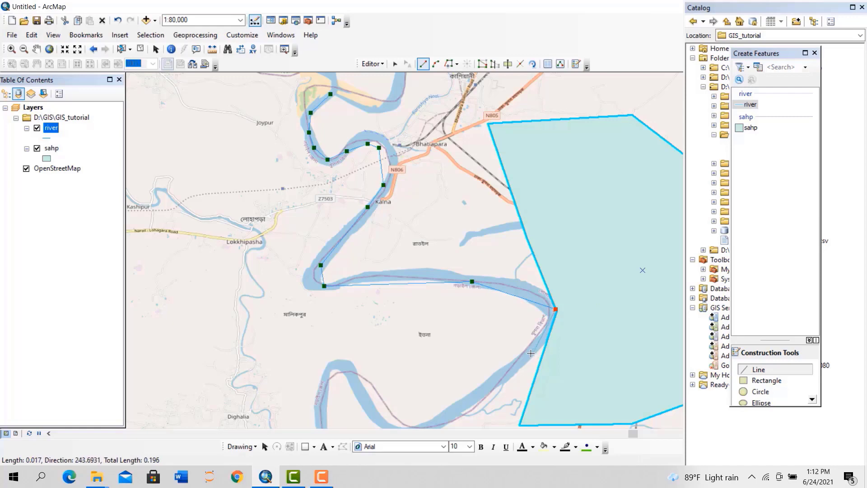
left_click(479, 403)
double_click(439, 420)
scroll(383, 86, "up", 2)
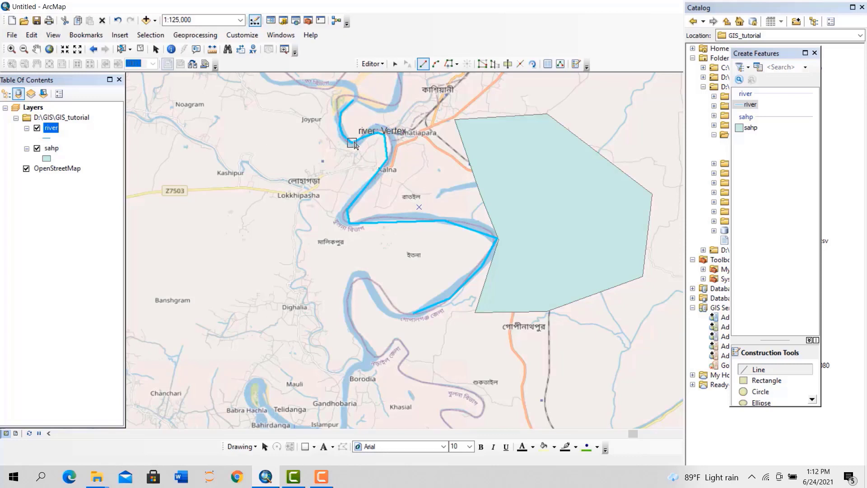
With the river attribute table open, stop editing and save the edits, and start adding a new field
right_click(51, 128)
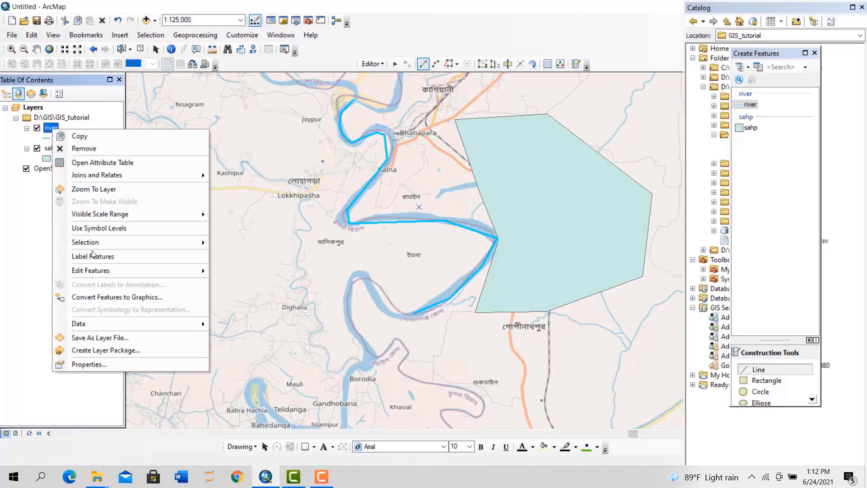
left_click(93, 163)
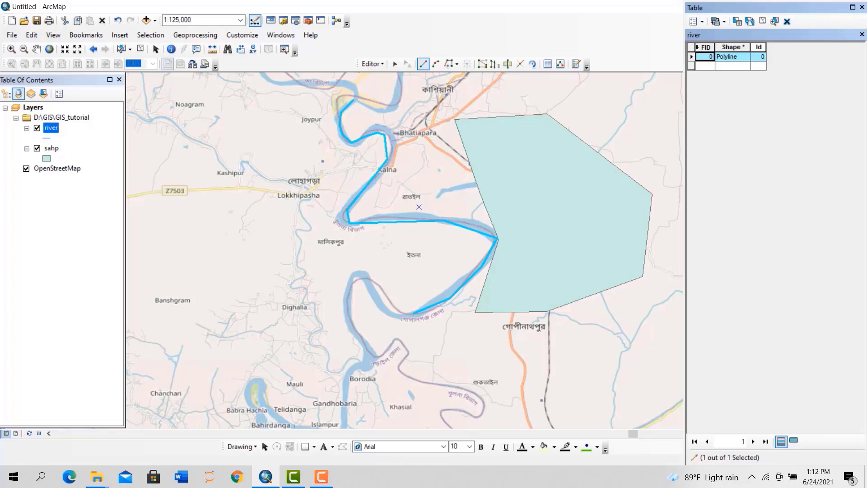
left_click(371, 64)
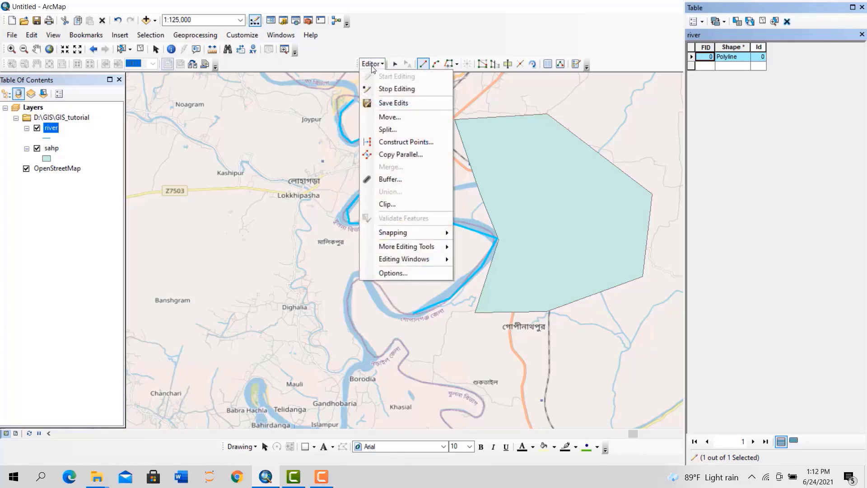
left_click(386, 91)
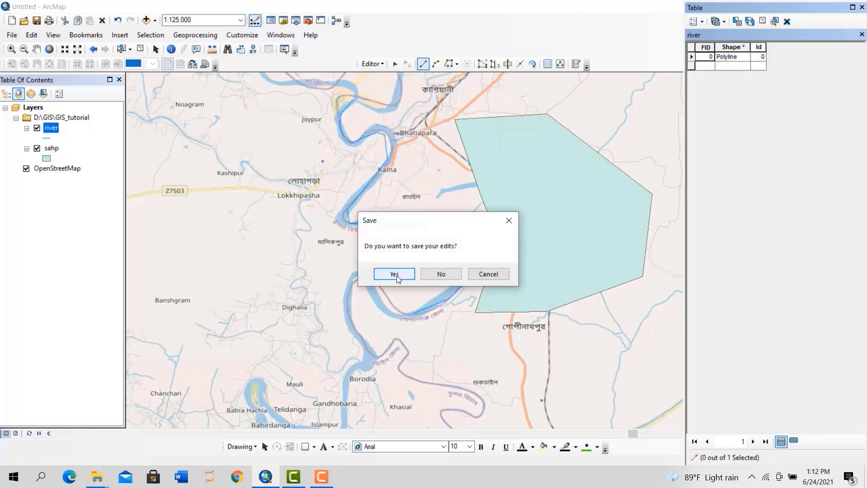
left_click(394, 275)
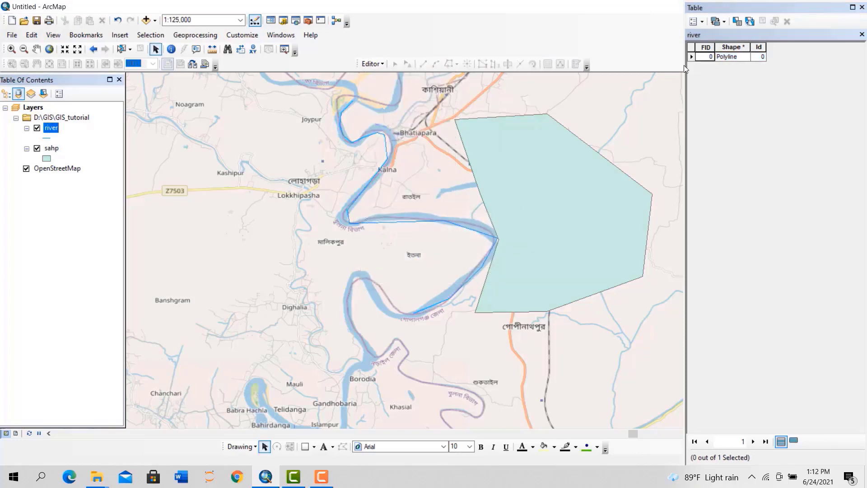
left_click(694, 22)
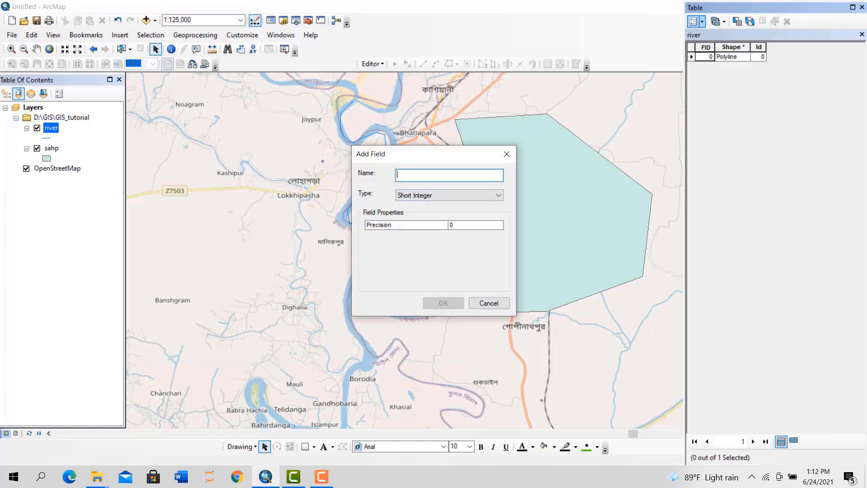
type("aaaaaaaaaaaaaaaaaaa")
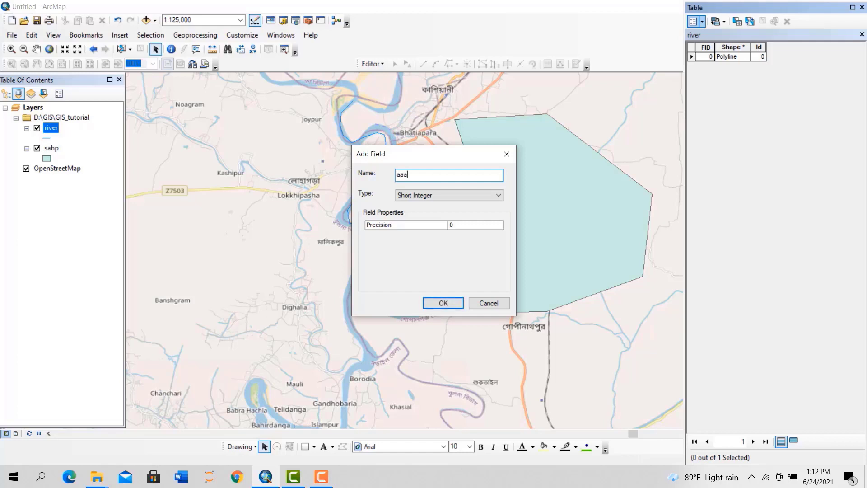
key("BackSpace")
key("BackSpace")
key("BackSpace")
key("BackSpace")
key("BackSpace")
key("BackSpace")
key("BackSpace")
key("BackSpace")
key("BackSpace")
key("BackSpace")
key("BackSpace")
key("BackSpace")
key("BackSpace")
key("BackSpace")
key("BackSpace")
key("BackSpace")
key("BackSpace")
key("BackSpace")
key("BackSpace")
type("aaaaaaaaaaaaaa")
key("BackSpace")
key("BackSpace")
key("BackSpace")
key("BackSpace")
key("BackSpace")
key("BackSpace")
key("BackSpace")
key("BackSpace")
key("BackSpace")
key("BackSpace")
key("BackSpace")
key("BackSpace")
key("BackSpace")
key("BackSpace")
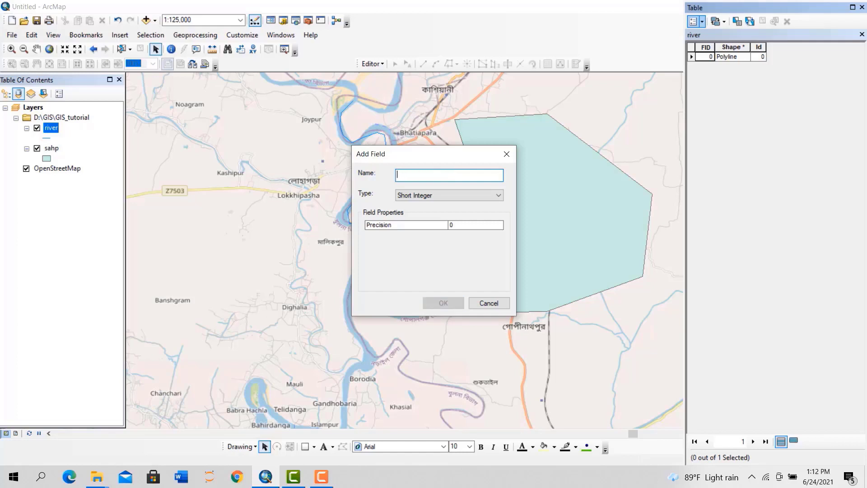
Define the new river field as name with type Text and add it to the table
type("name")
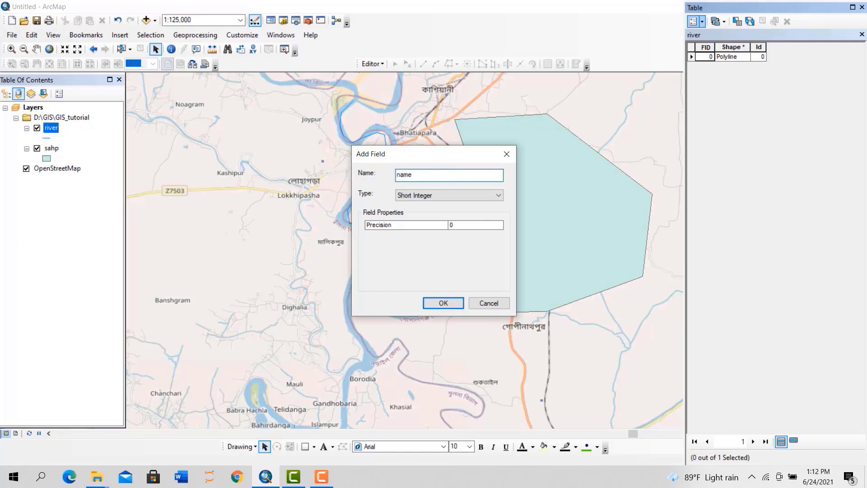
left_click(423, 195)
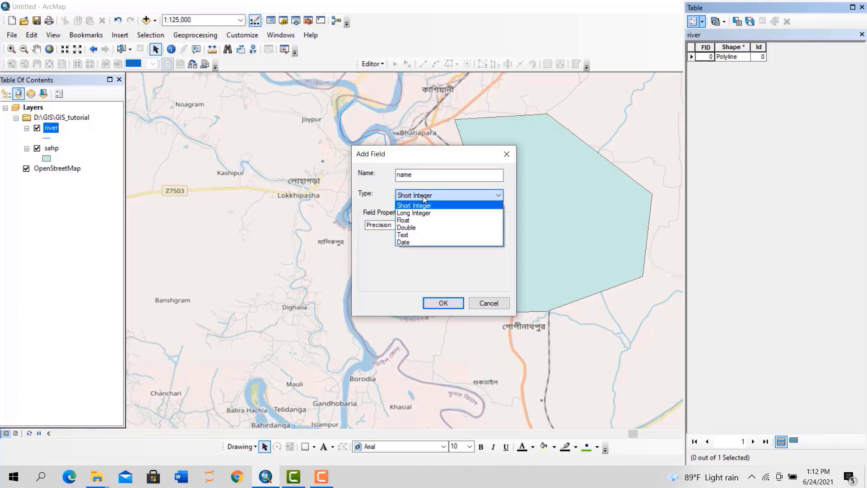
left_click(415, 234)
left_click(443, 303)
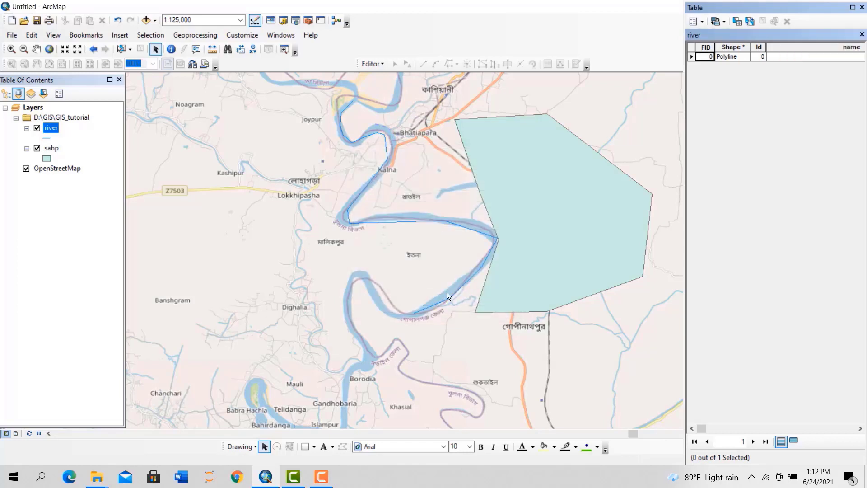
Close the river table, restart editing and open the attributes of the digitized river line
left_click(861, 35)
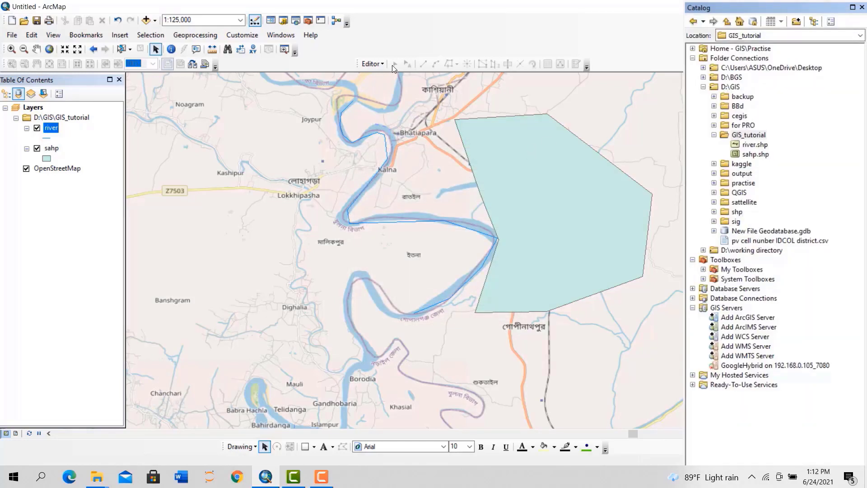
left_click(381, 67)
left_click(389, 78)
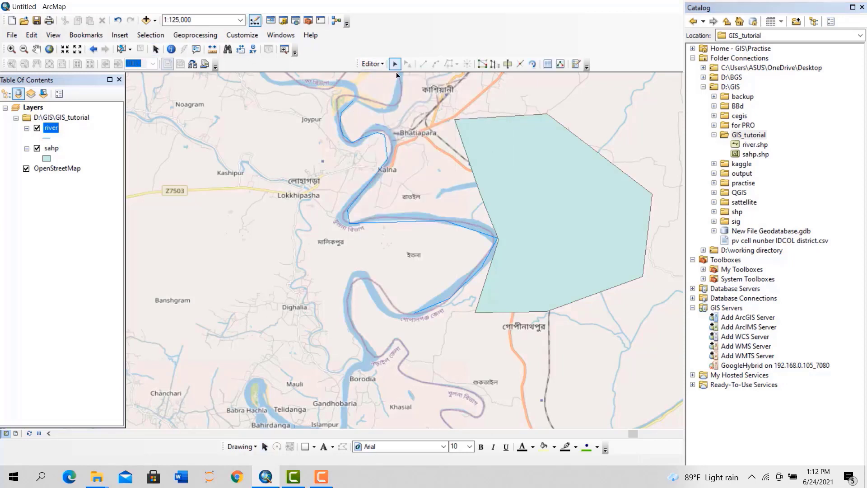
left_click(368, 186)
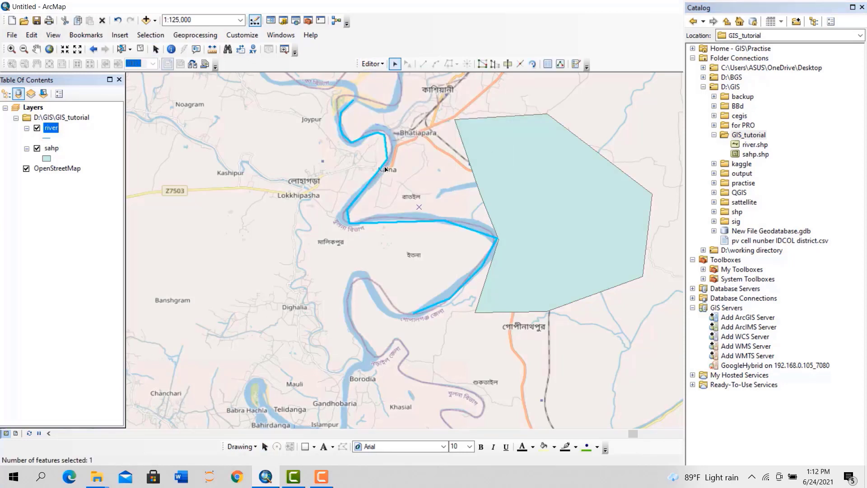
right_click(375, 175)
left_click(402, 288)
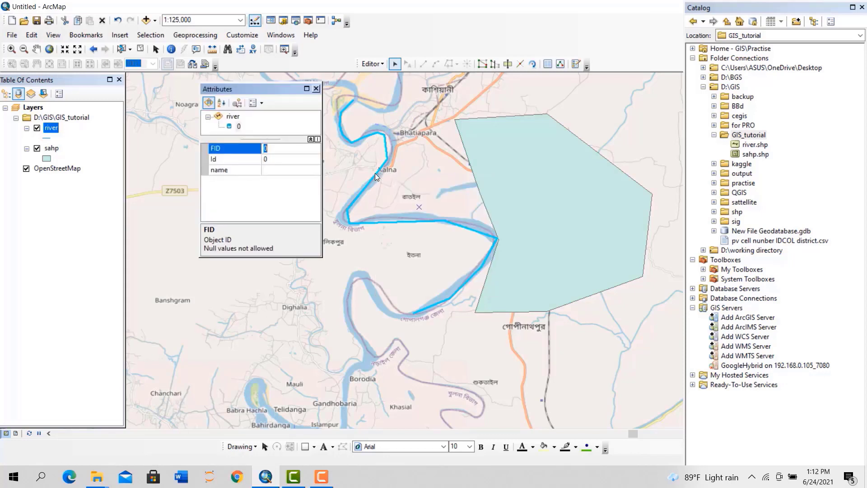
Enter a river name in the line's name attribute and close the Attributes window
left_click(281, 170)
type("aaaaaaaaaaeded")
left_click(240, 171)
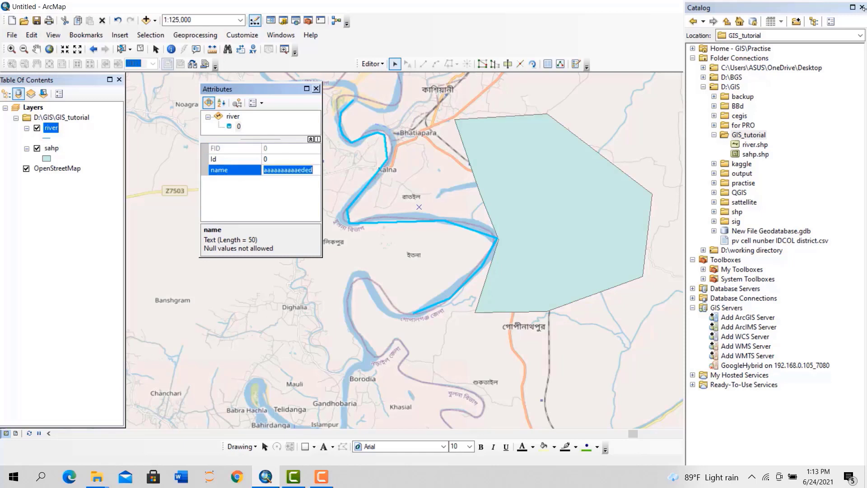
type("pd")
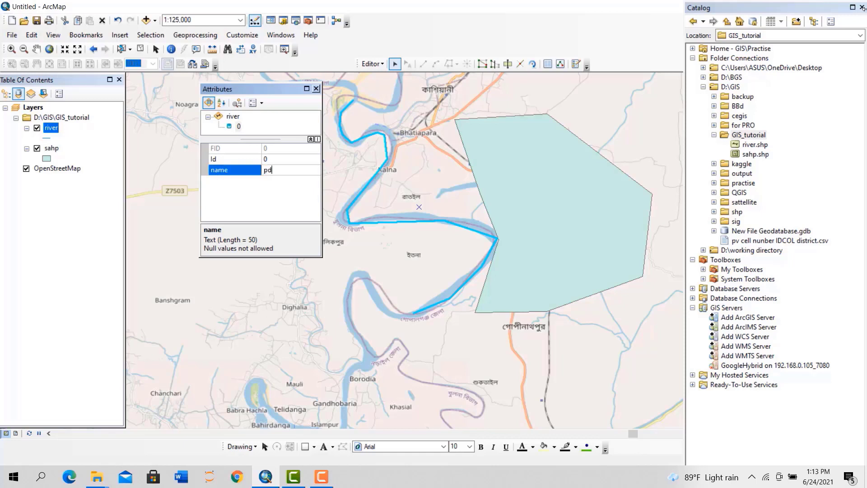
type("maaaaaaaaaaaaaaaaaaaaaaa")
key("BackSpace")
key("BackSpace")
key("BackSpace")
key("BackSpace")
key("BackSpace")
key("BackSpace")
key("BackSpace")
key("BackSpace")
key("BackSpace")
key("BackSpace")
key("BackSpace")
key("BackSpace")
key("BackSpace")
key("BackSpace")
key("BackSpace")
key("BackSpace")
key("BackSpace")
key("BackSpace")
key("BackSpace")
key("BackSpace")
left_click(316, 88)
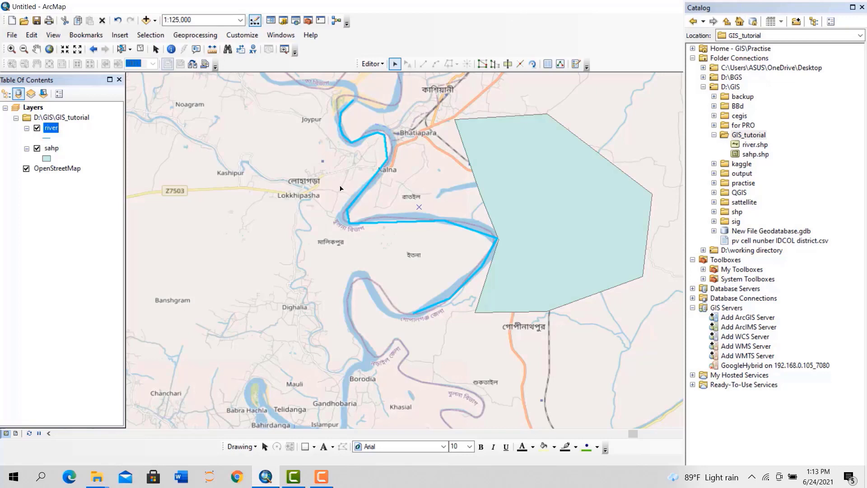
Symbolize the river layer with the ESRI Highway line style recoloured dark blue
left_click(49, 137)
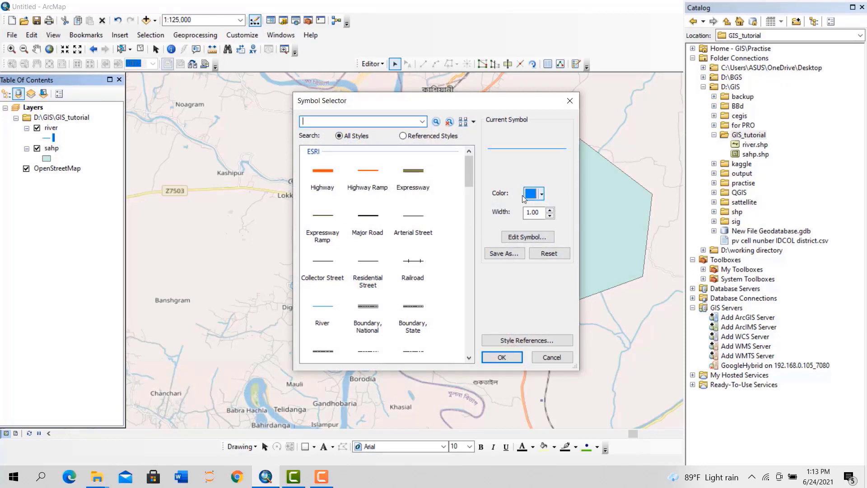
left_click(329, 187)
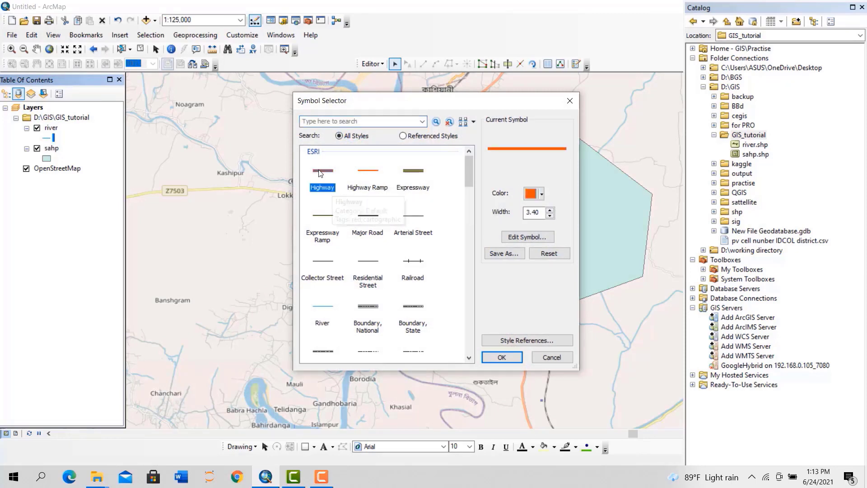
left_click(542, 194)
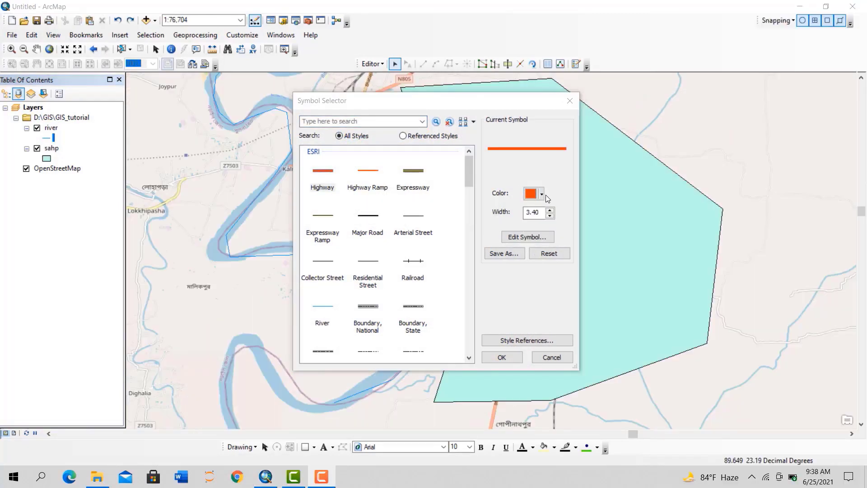
left_click(542, 194)
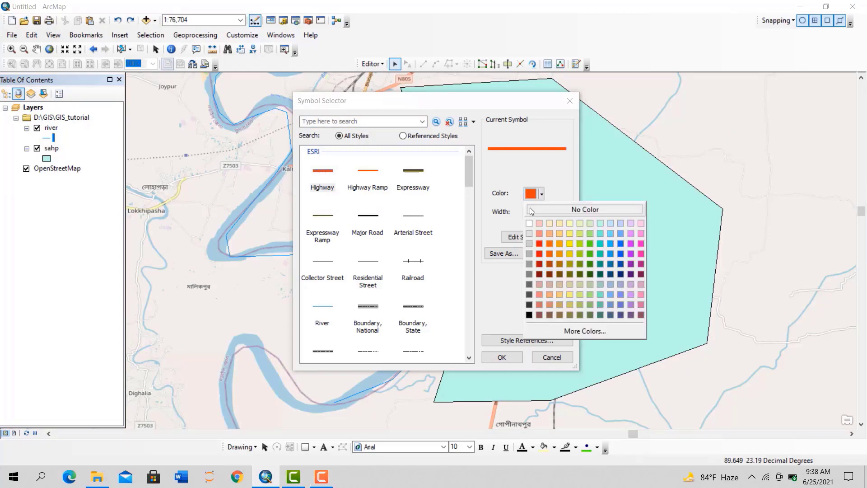
left_click(618, 264)
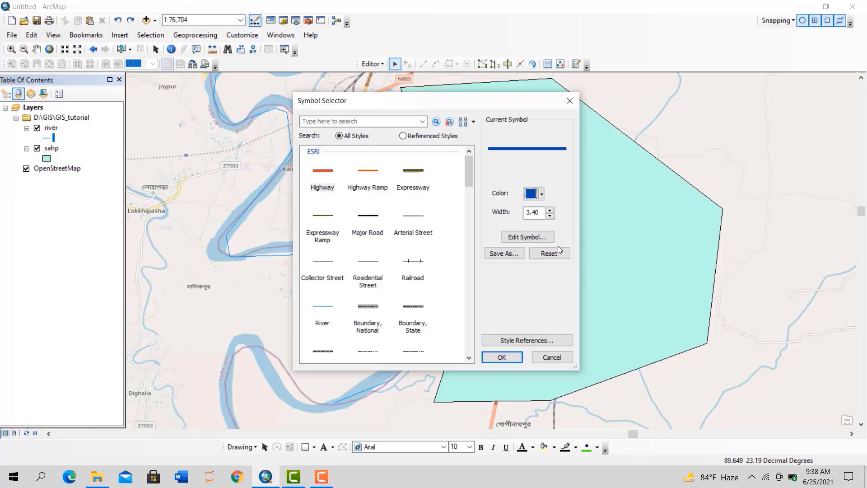
left_click(501, 357)
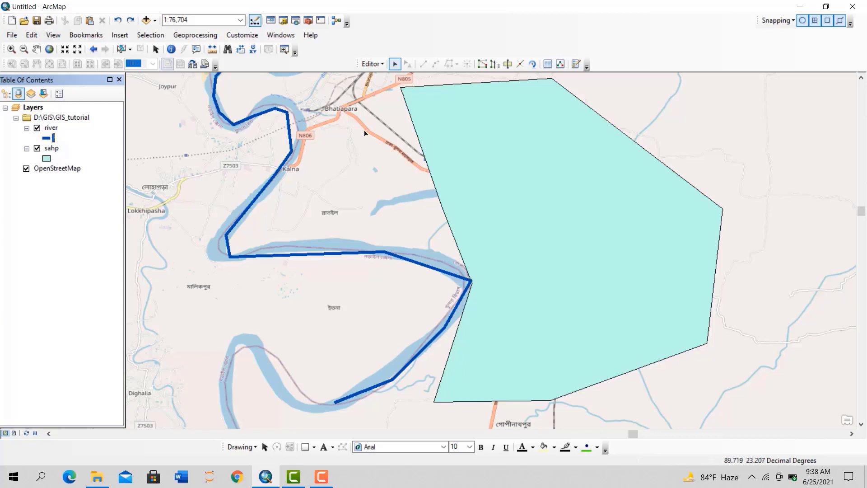
Open the data frame's properties and examine its current coordinate system
right_click(31, 109)
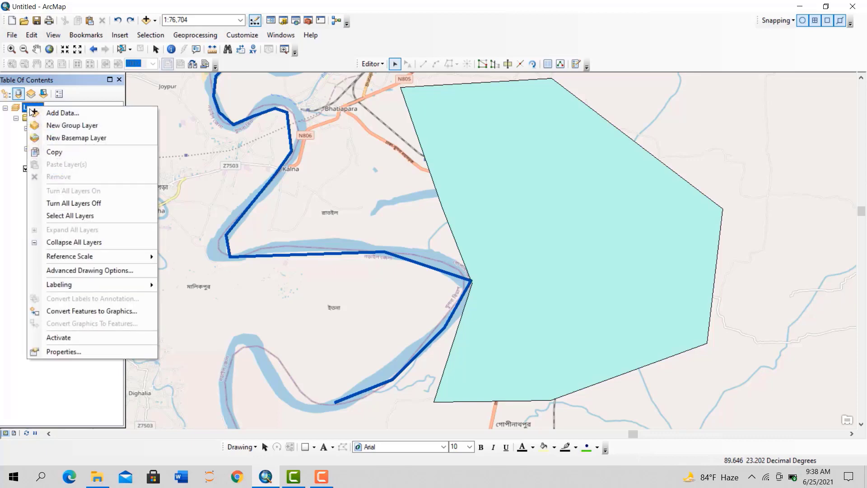
left_click(81, 351)
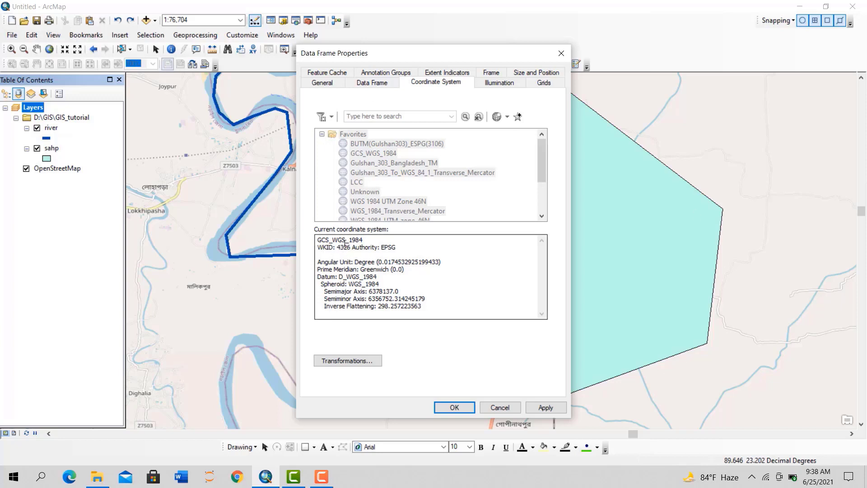
left_click_drag(347, 243, 374, 247)
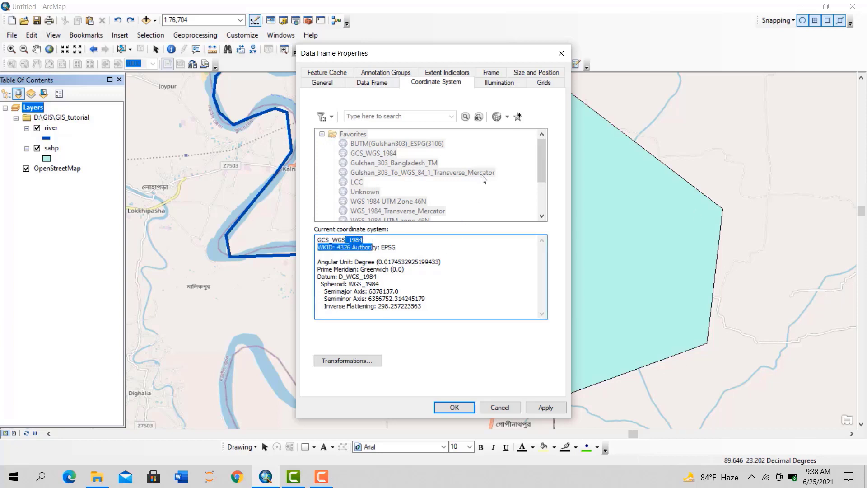
Close the data frame properties and examine the sahp layer's geographic coordinate system in its data source information
left_click(441, 255)
left_click(561, 53)
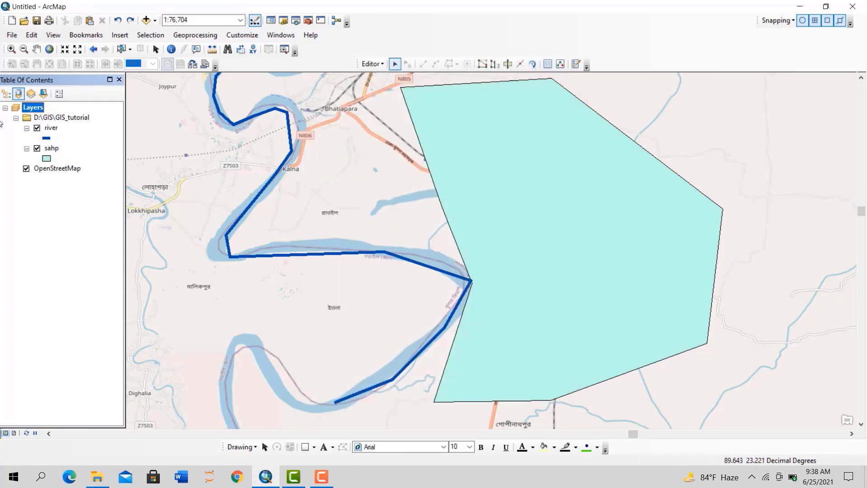
right_click(56, 150)
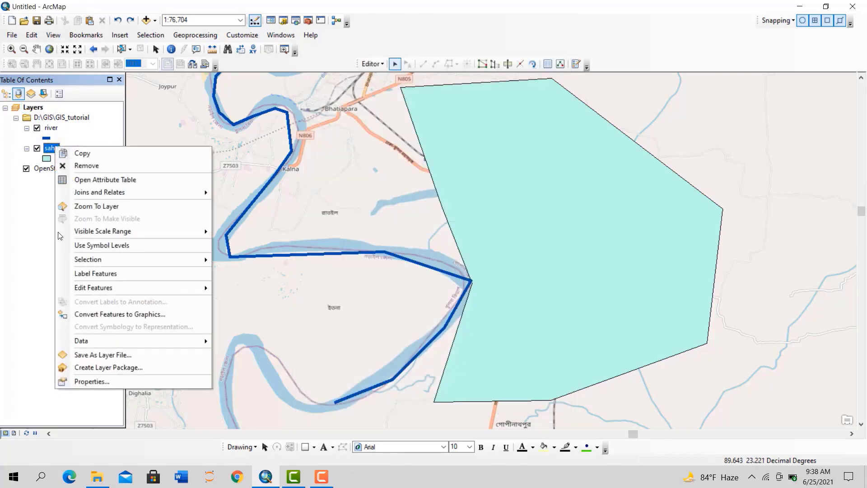
left_click(80, 382)
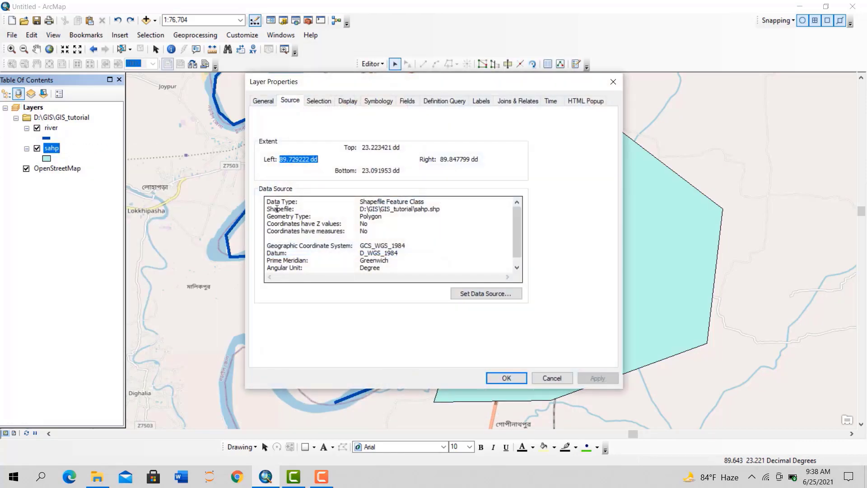
left_click(319, 102)
left_click(290, 101)
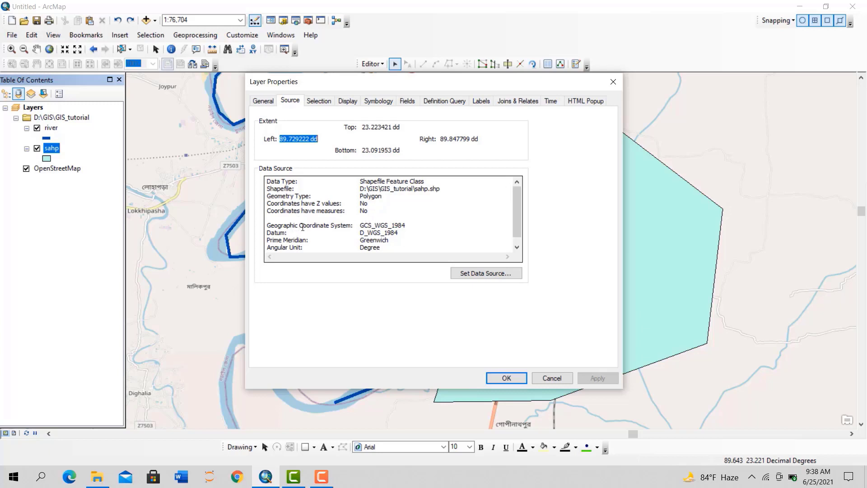
left_click_drag(359, 224, 412, 228)
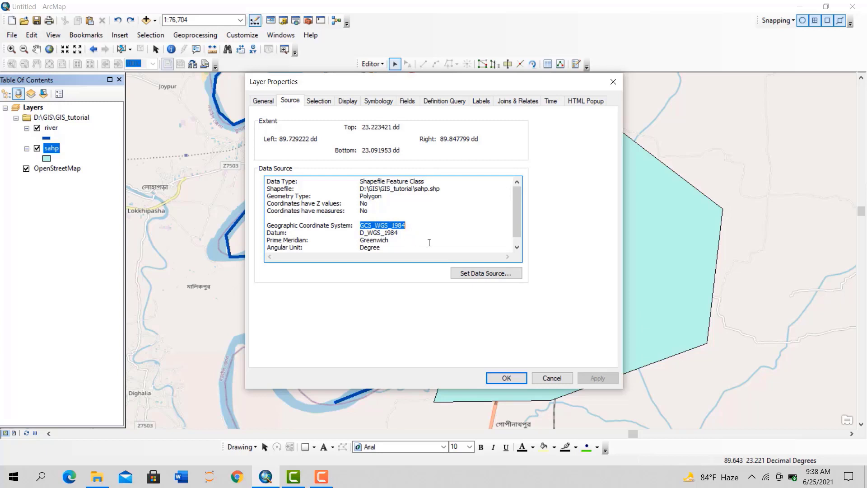
left_click(496, 384)
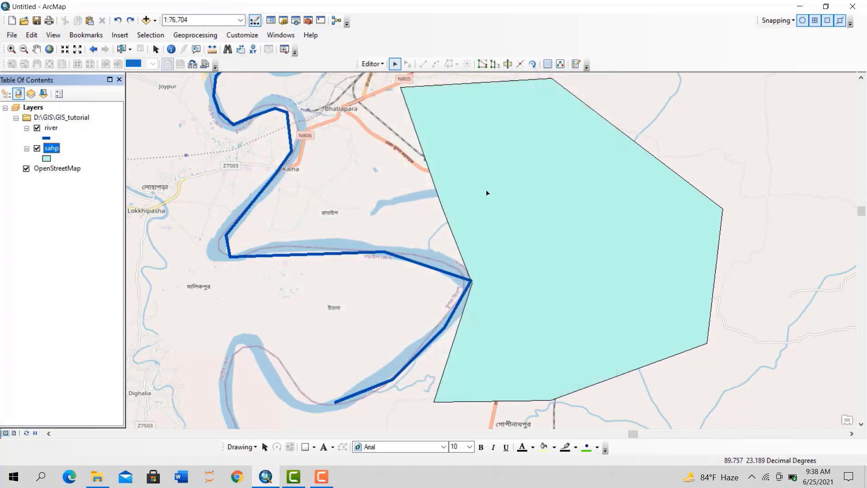
Create a point shapefile in the GIS_tutorial folder with the default name New_Shapefile and the GCS_WGS_1984 coordinate system
left_click(283, 19)
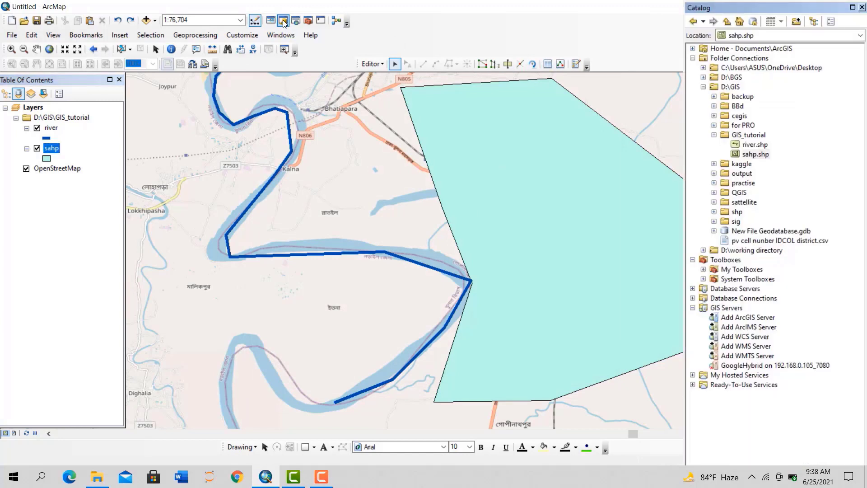
right_click(751, 135)
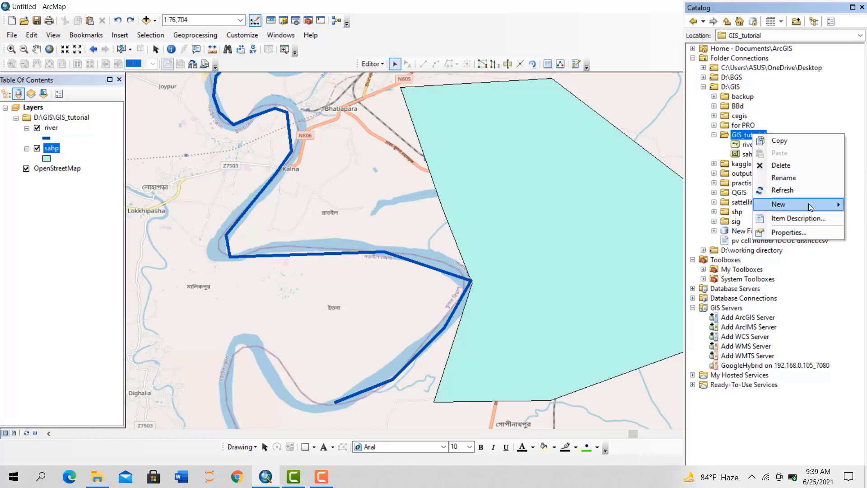
left_click(809, 207)
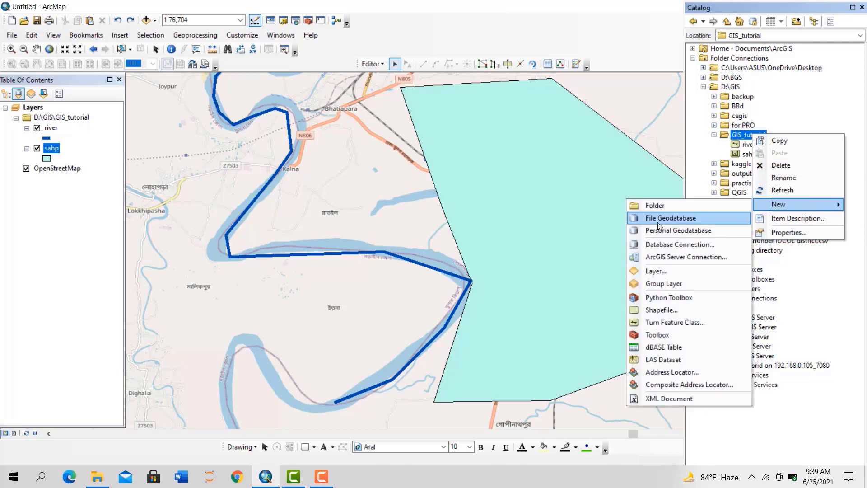
left_click(660, 310)
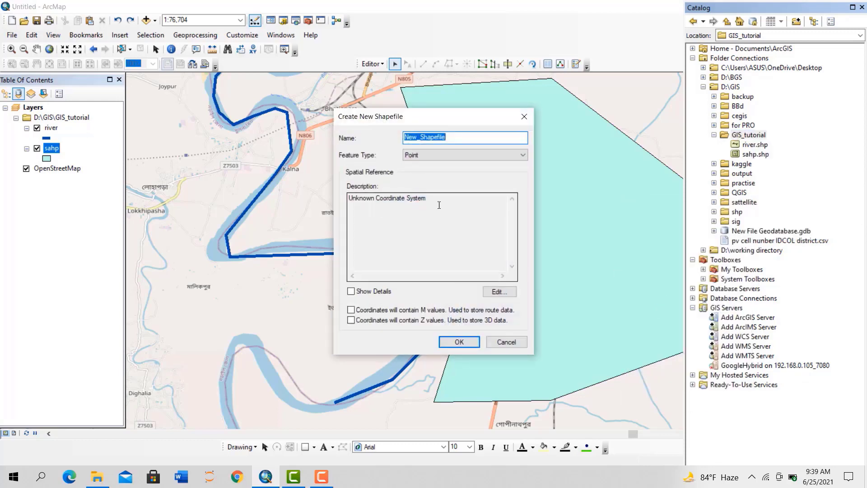
left_click(413, 153)
left_click(413, 165)
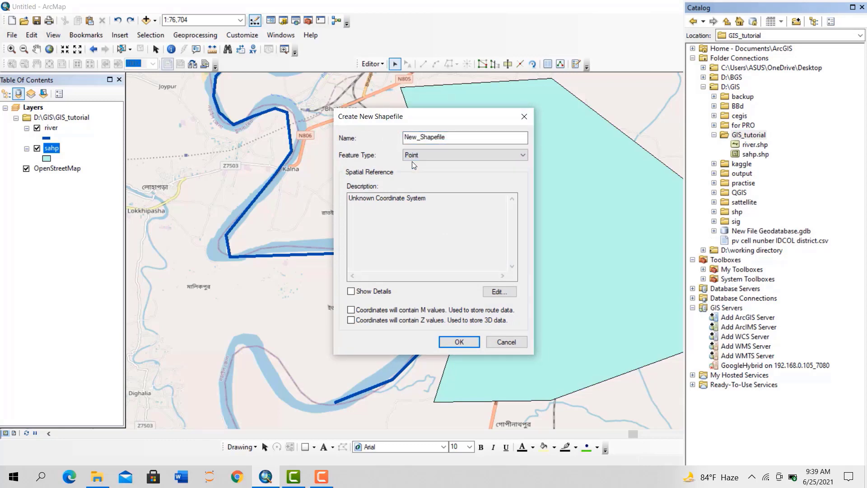
left_click(492, 291)
left_click(368, 161)
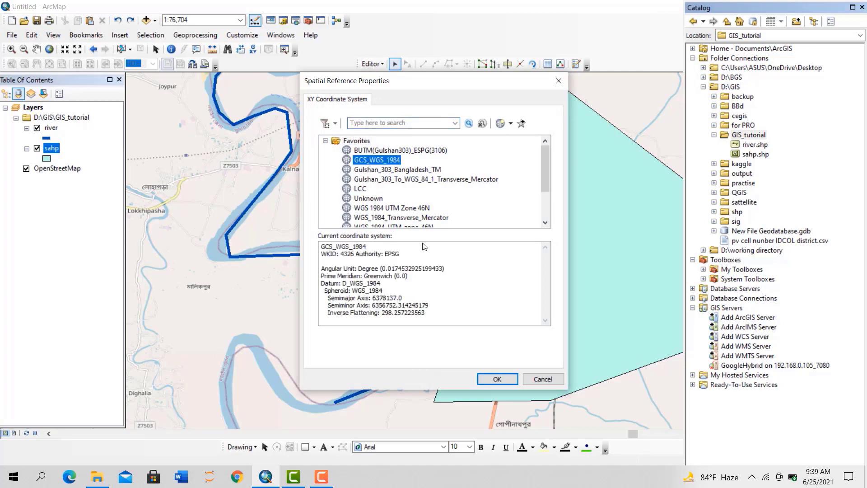
left_click(498, 379)
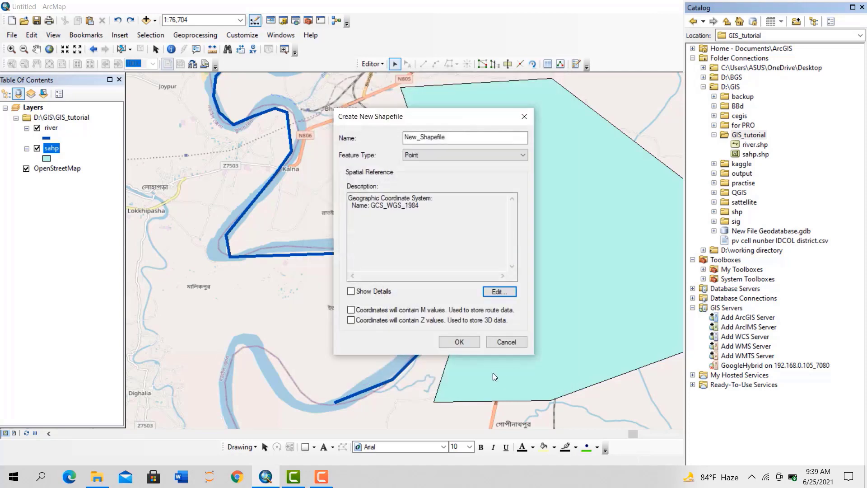
left_click(459, 342)
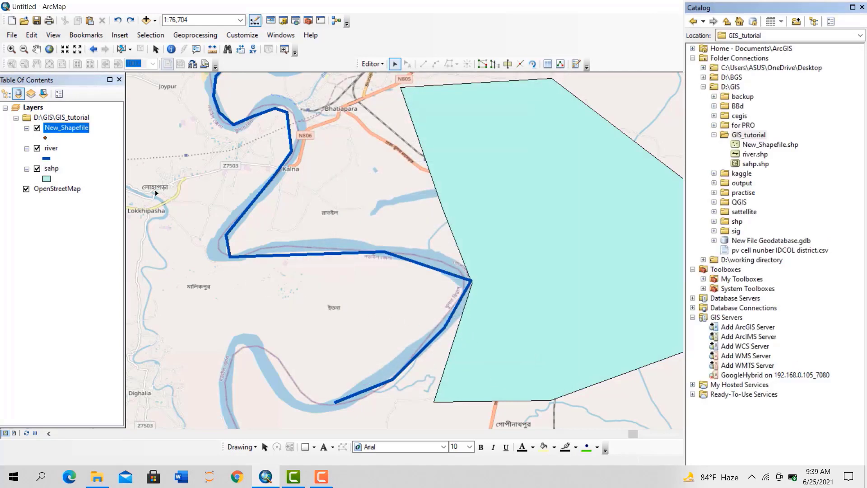
Symbolize the New_Shapefile point layer with the green Triangle 2 marker and close the Catalog window
left_click(46, 137)
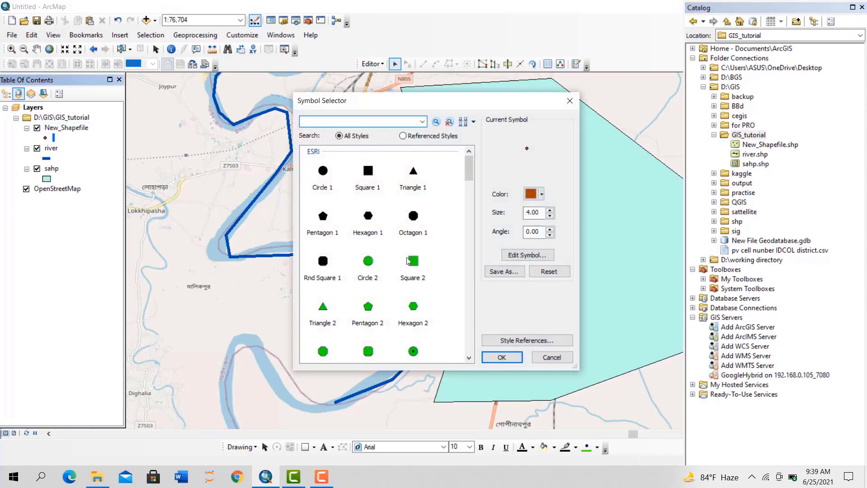
left_click(329, 309)
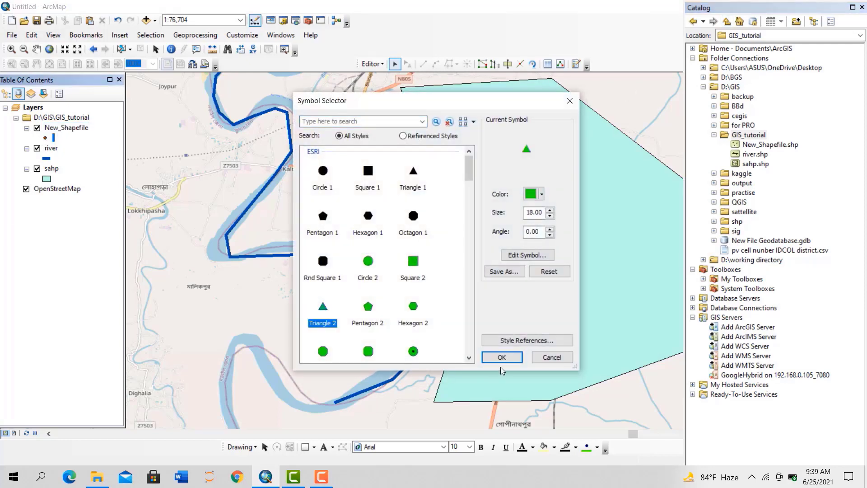
left_click(493, 357)
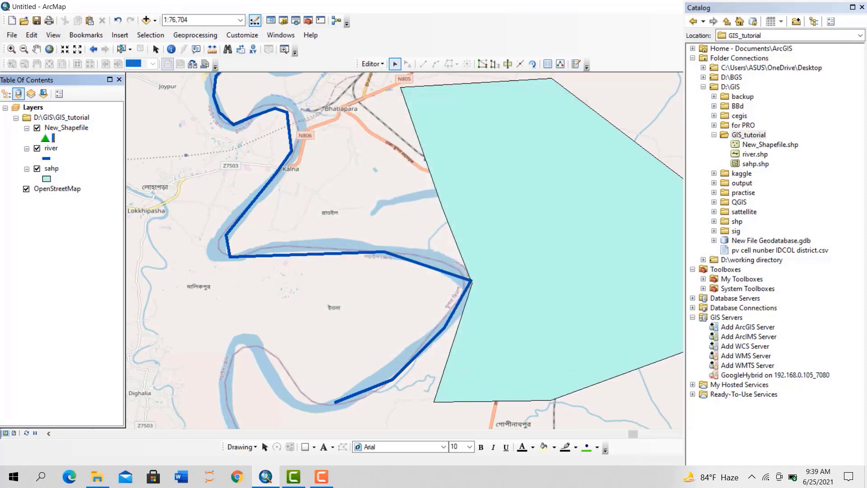
left_click(863, 8)
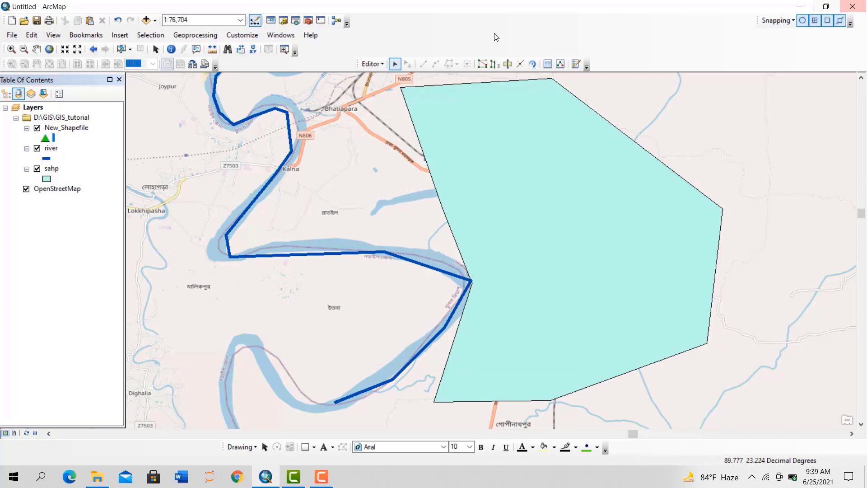
Open the Create Features window and check the feature templates of the new point layer
left_click(575, 64)
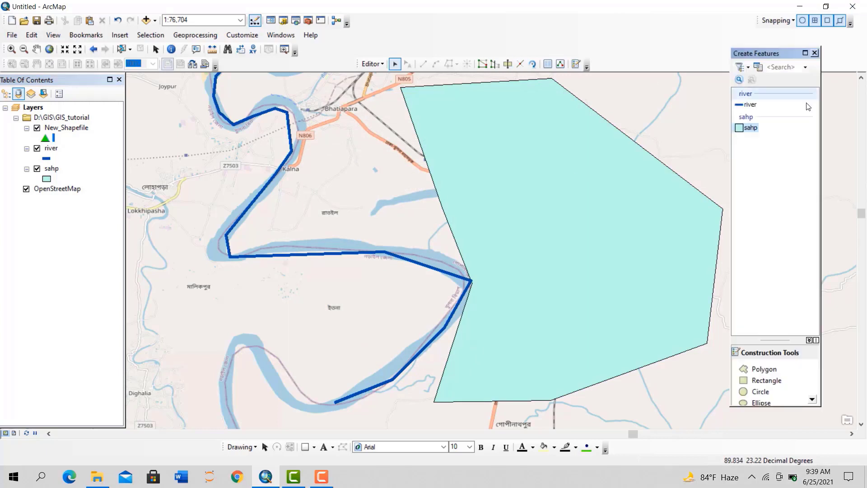
left_click(758, 66)
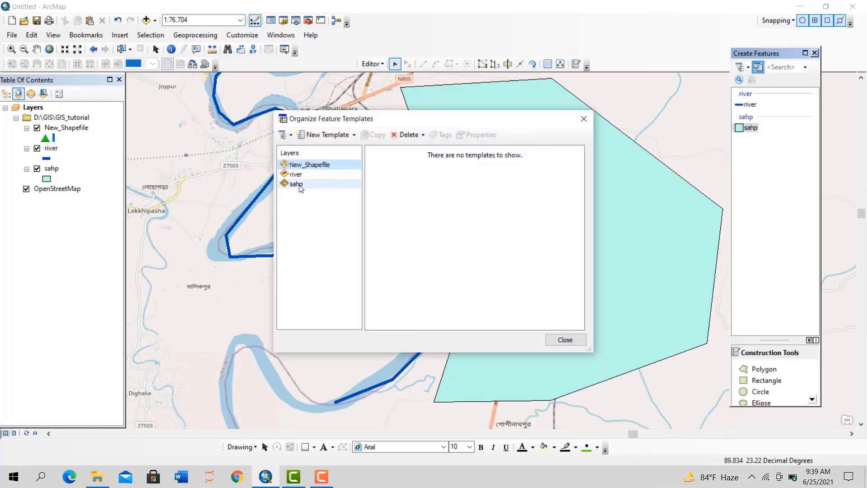
left_click(583, 119)
Rename the New_Shapefile layer as laaaanadmrk in the table of contents
left_click(73, 130)
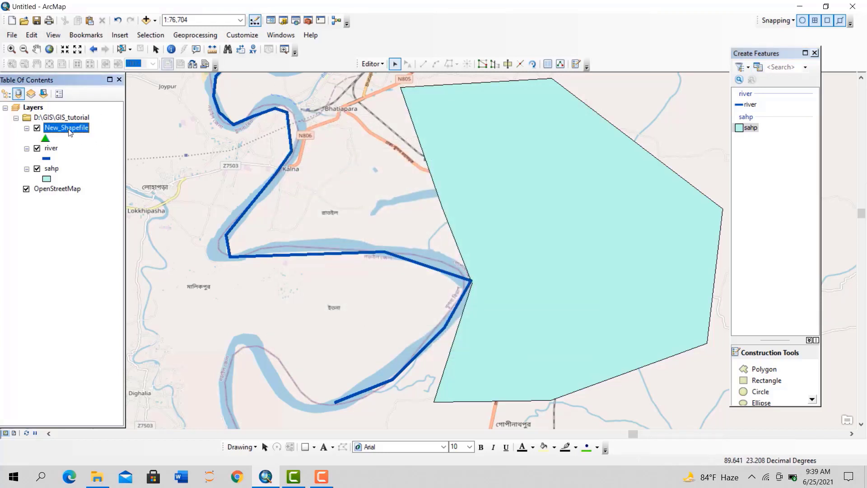
left_click(69, 129)
type("laaaanadmrk")
key("Return")
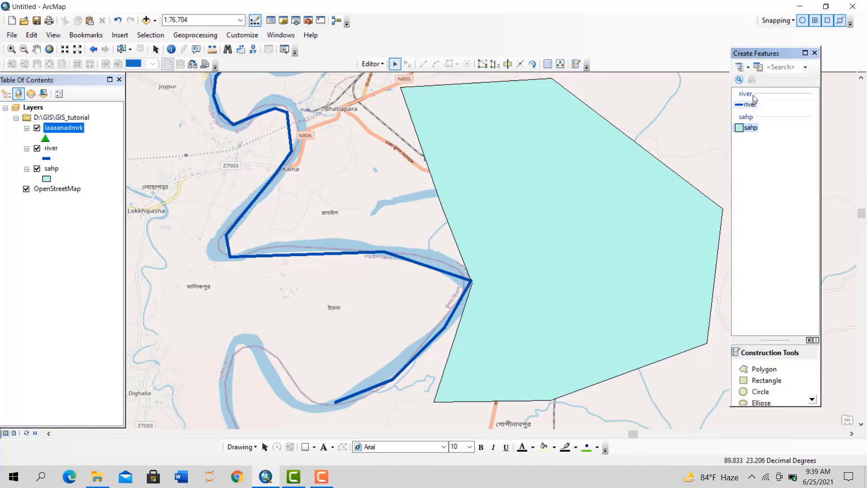
Create a new feature template for the laaaanadmrk point layer and close the template organizer
left_click(758, 67)
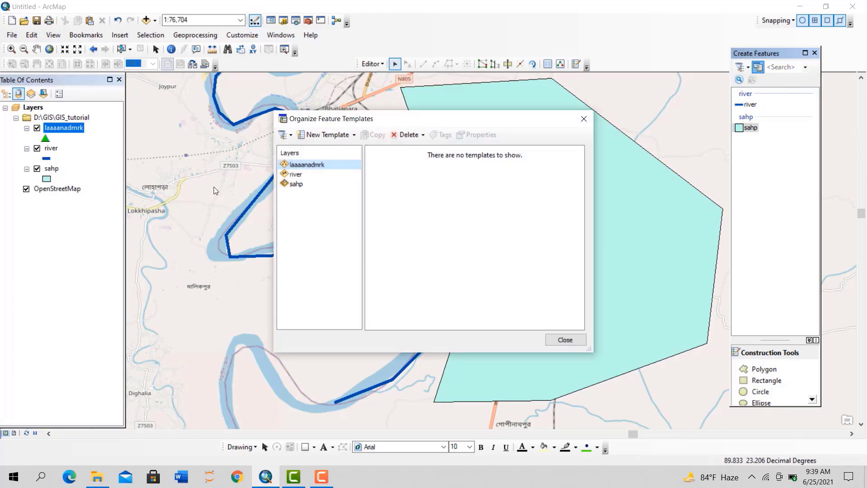
left_click(324, 132)
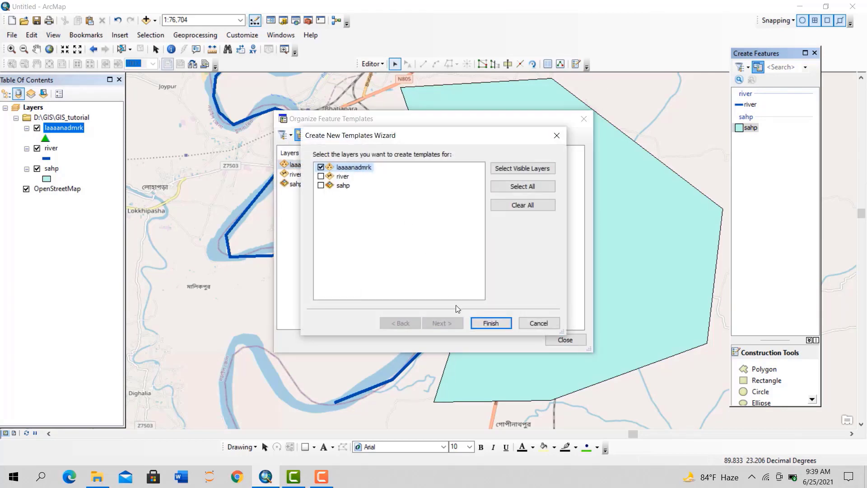
left_click(489, 323)
left_click(565, 339)
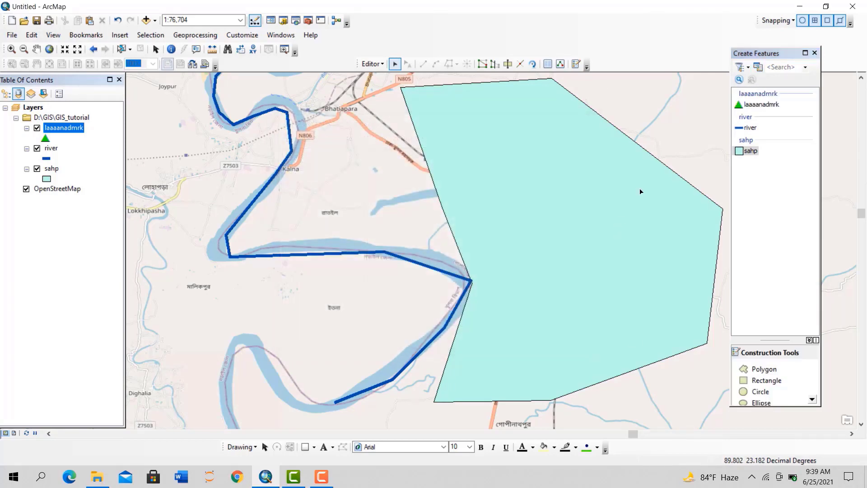
Place three landmark points inside the sahp polygon using the laaaanadmrk template
left_click(761, 104)
left_click(465, 160)
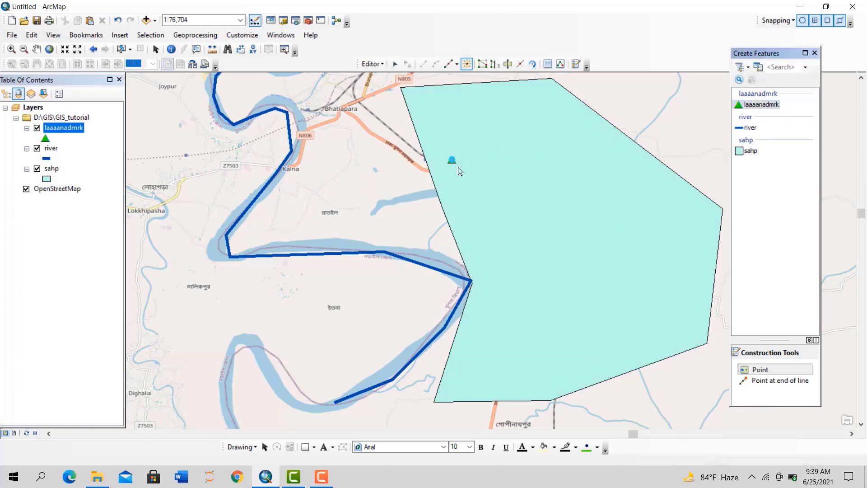
left_click(605, 213)
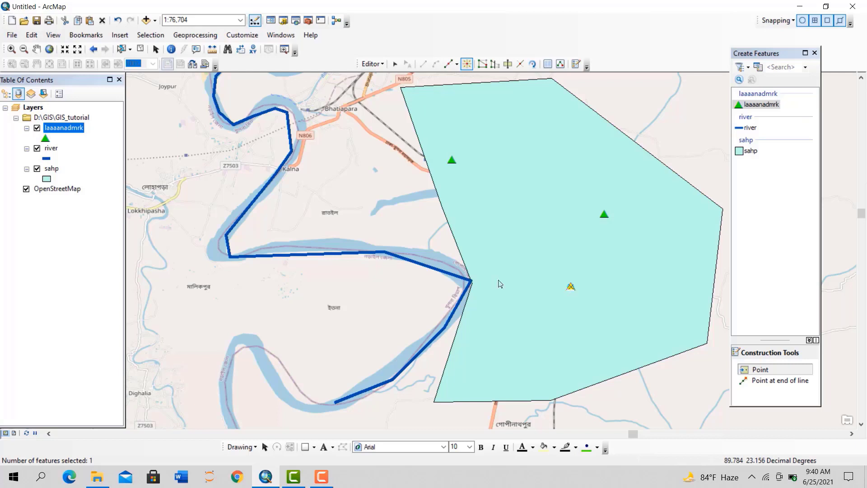
left_click(133, 279)
Symbolize the sahp polygon layer with the Hollow style and a thicker black outline
left_click(48, 178)
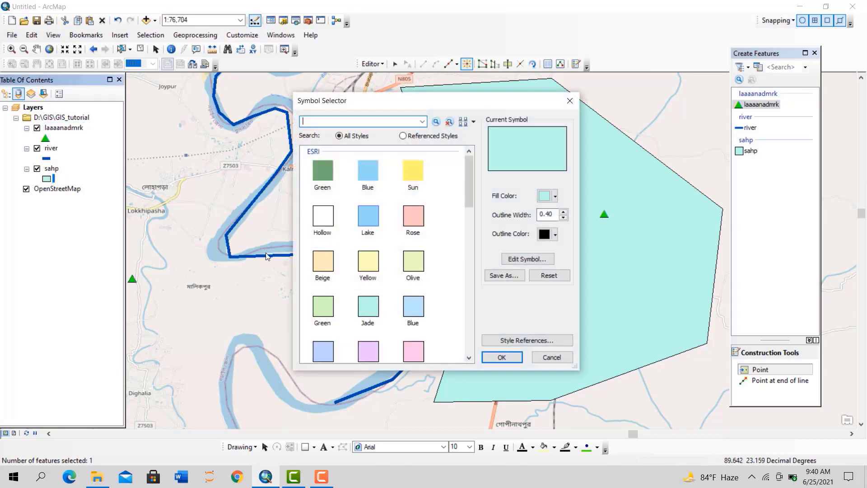
left_click(318, 219)
left_click(563, 212)
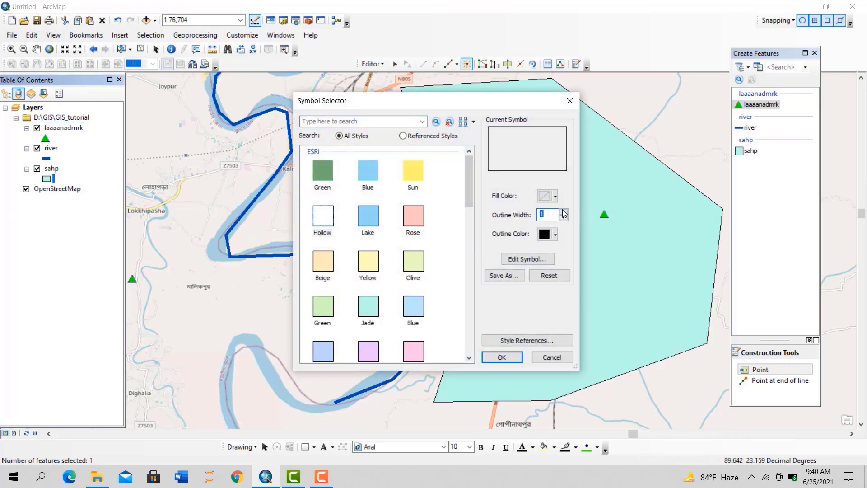
left_click(492, 358)
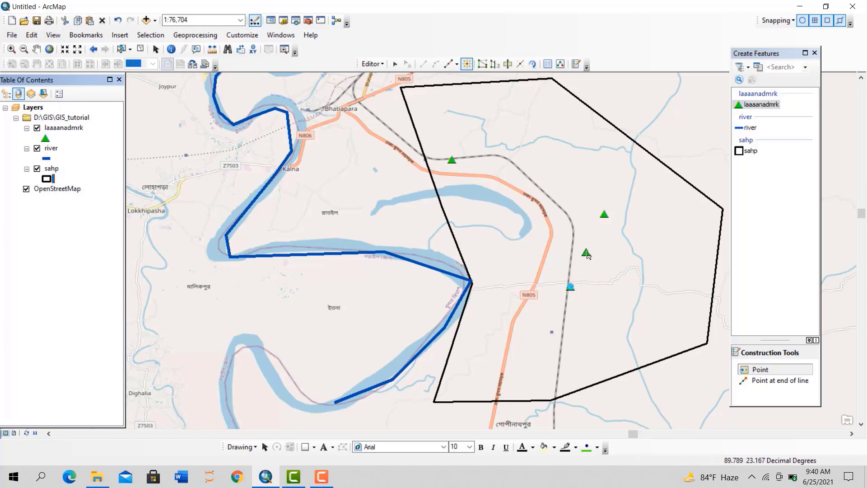
Close the Create Features window, open the laaaanadmrk layer's attribute table and display its table options
left_click(54, 131)
right_click(55, 136)
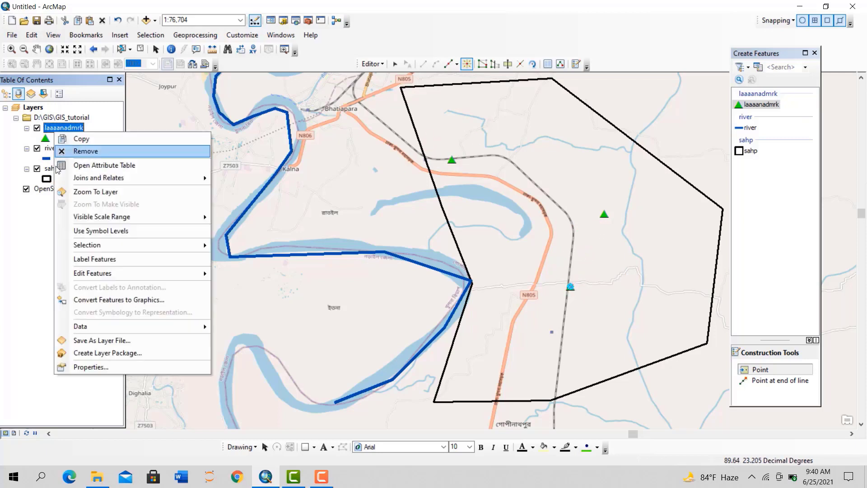
mouse_move(100, 177)
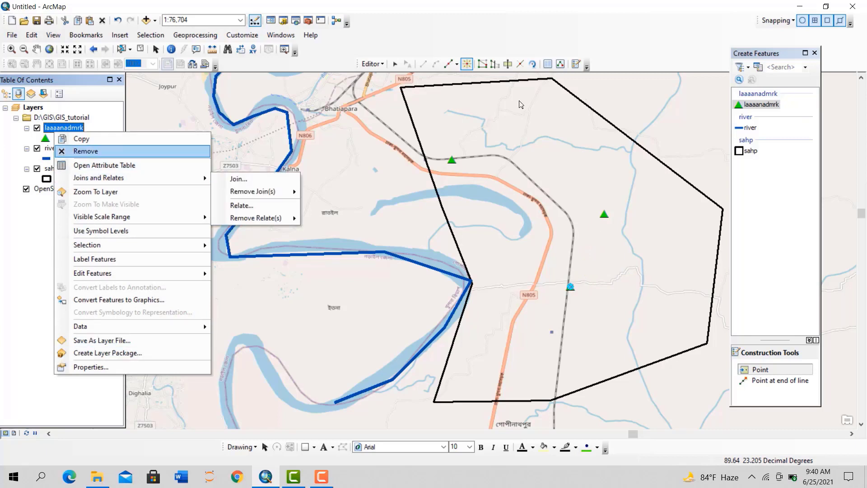
left_click(814, 53)
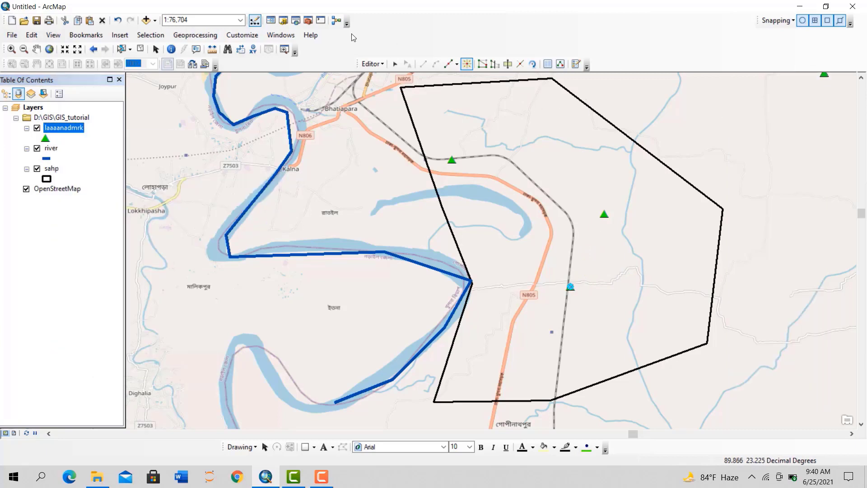
right_click(61, 129)
left_click(85, 160)
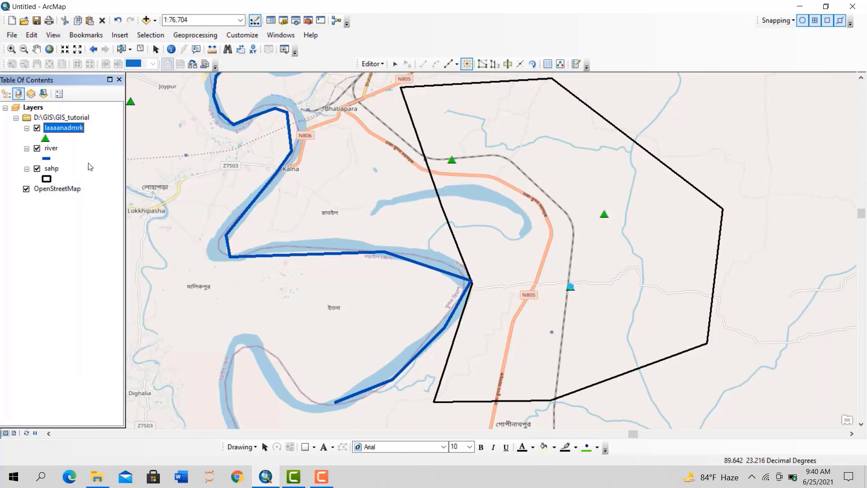
left_click(701, 22)
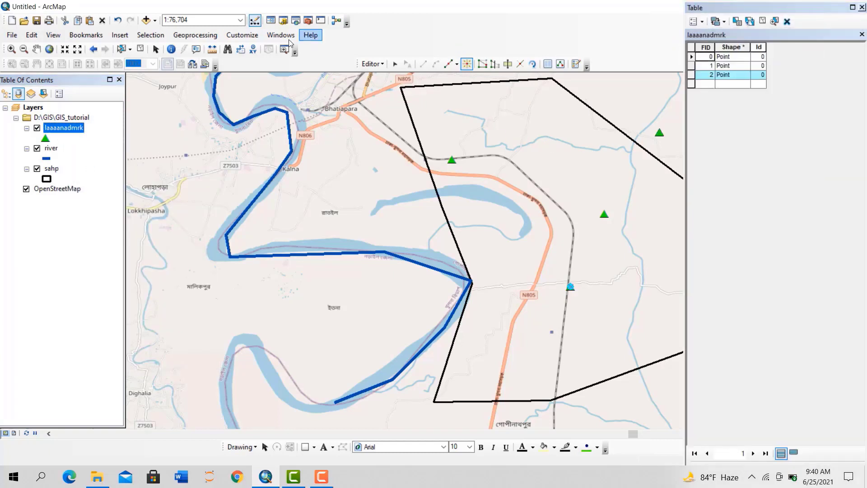
Stop the edit session and save the edits made to the landmark points
left_click(371, 63)
left_click(375, 88)
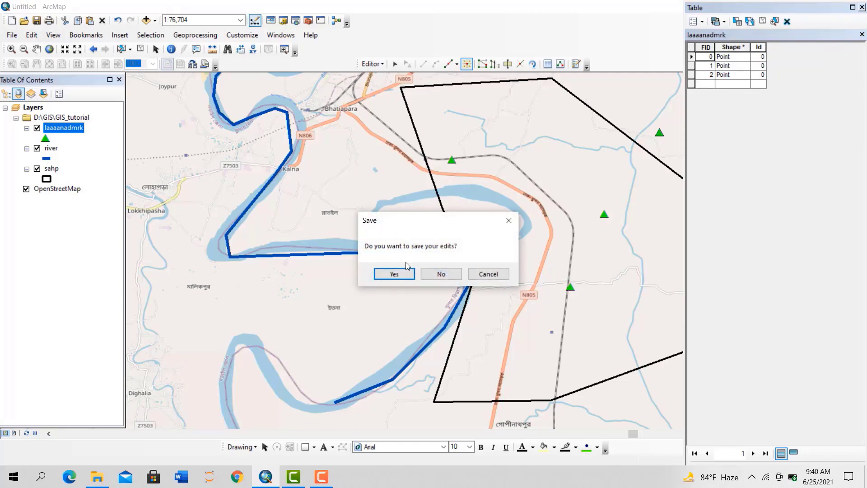
left_click(400, 273)
Show the Catalog window and open the field list in the properties of New_Shapefile.shp in the GIS_tutorial folder
left_click(283, 24)
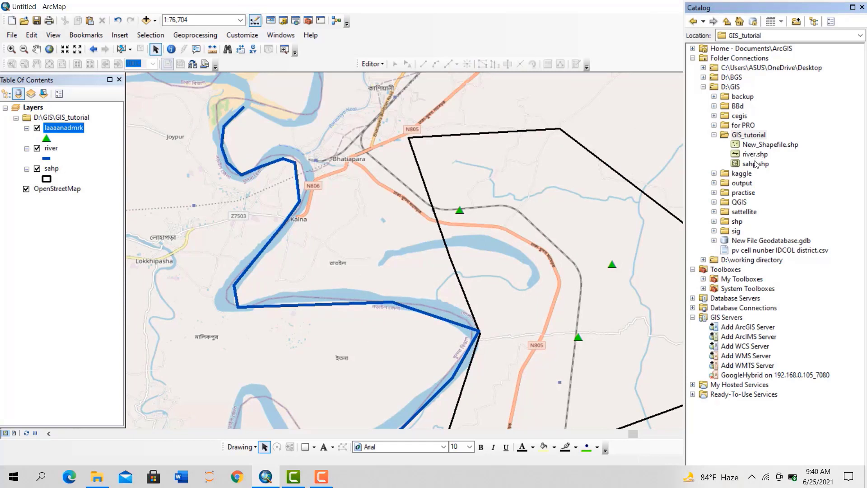
left_click(754, 145)
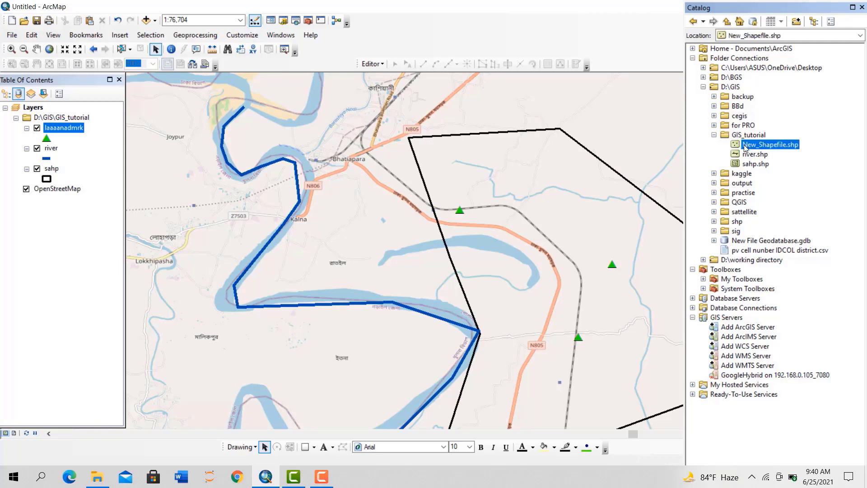
right_click(742, 148)
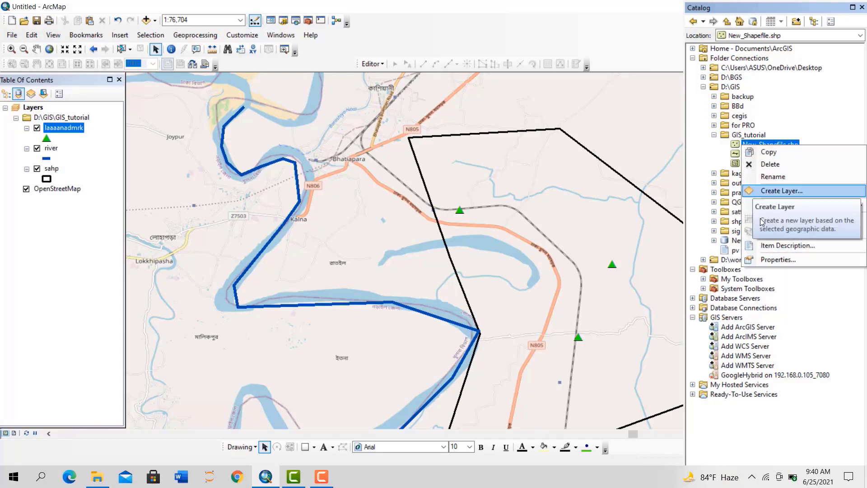
left_click(781, 190)
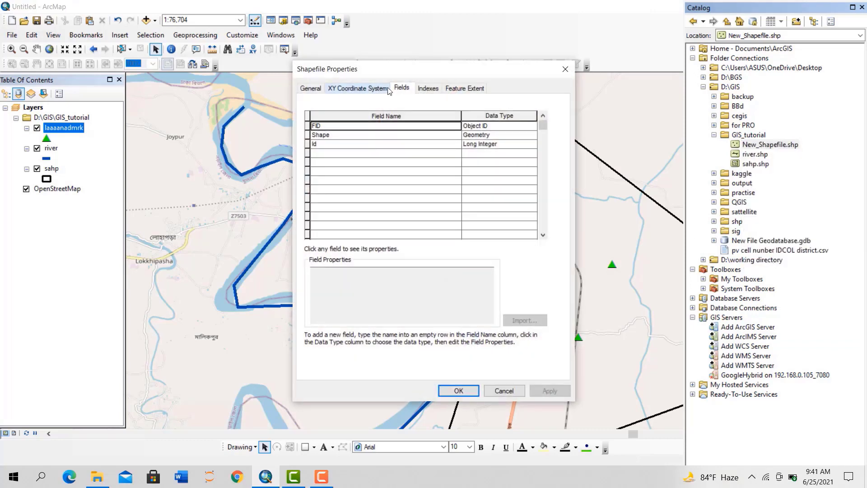
left_click(387, 88)
left_click(401, 88)
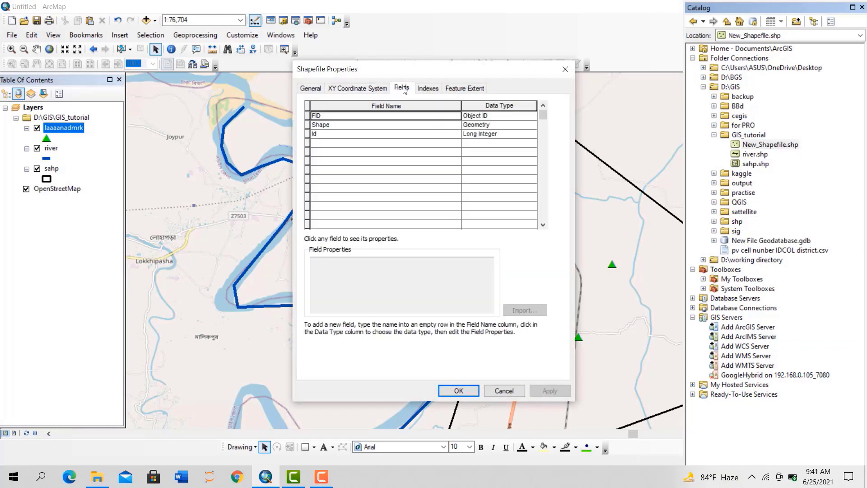
Add a field named type with the Text data type to the shapefile
left_click(333, 144)
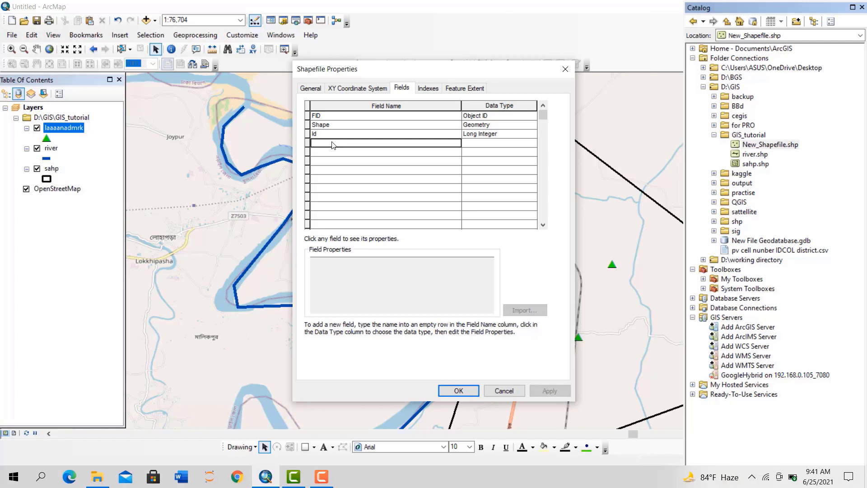
type("type")
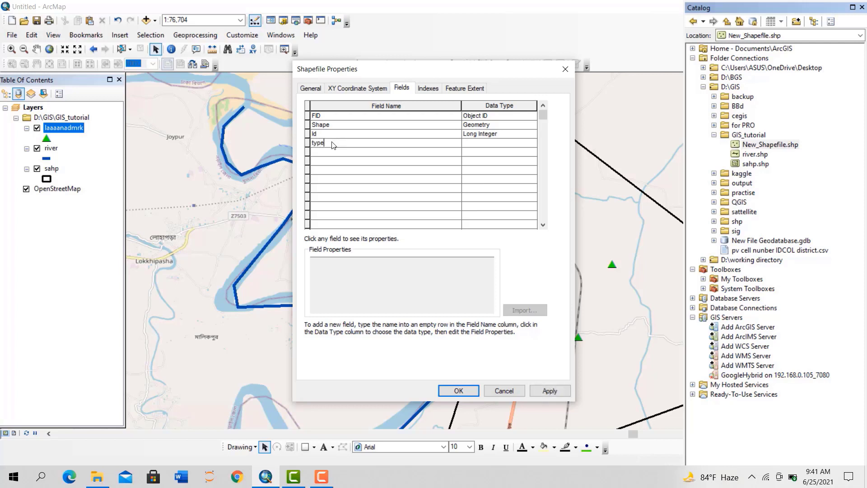
left_click(502, 144)
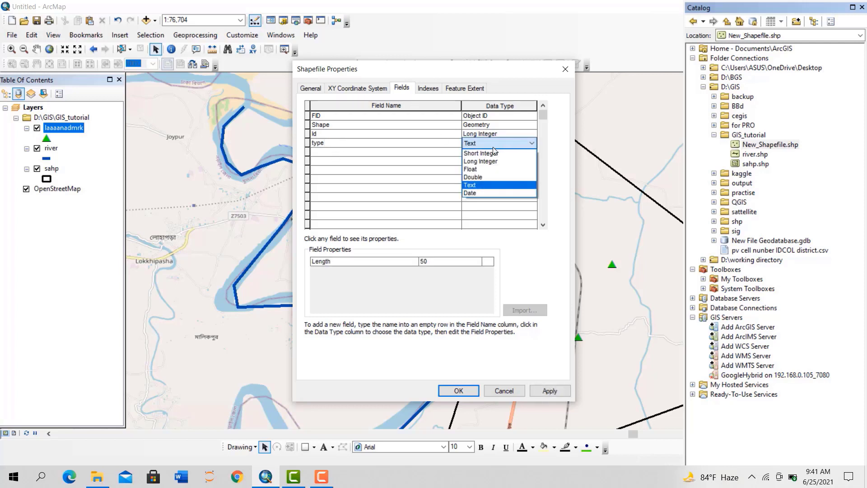
left_click(480, 185)
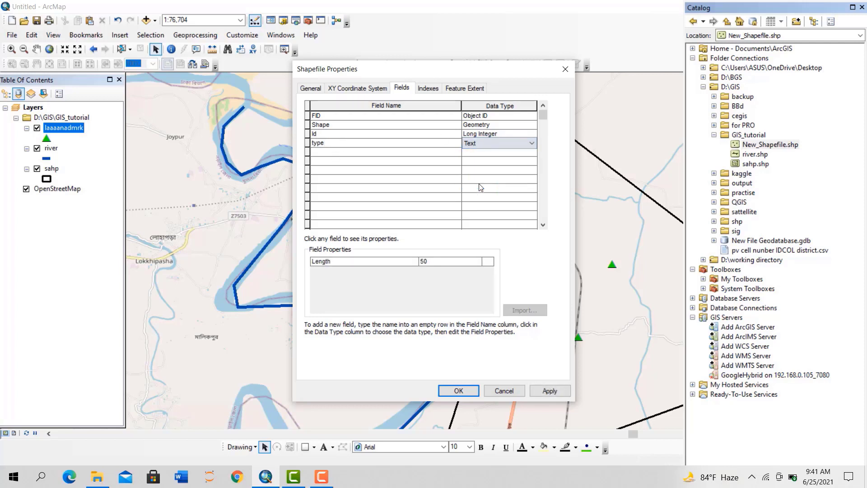
Add a field named code with the Short Integer data type, apply the changes and close the shapefile properties
left_click(344, 156)
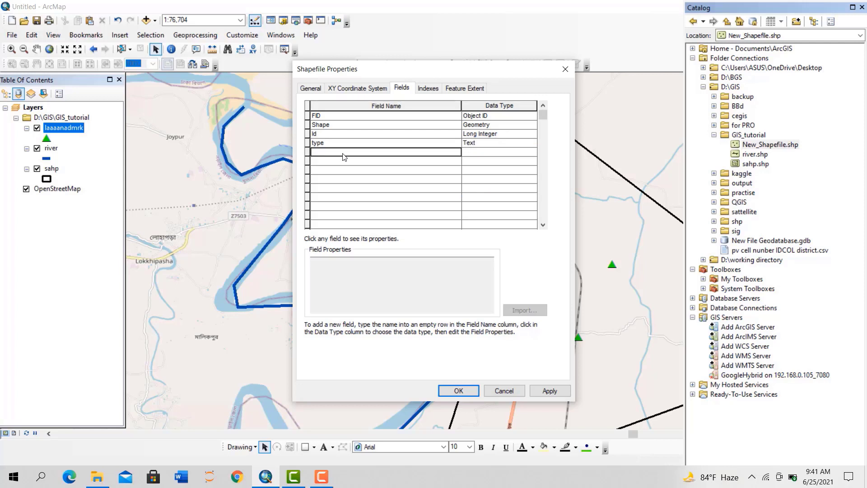
type("code")
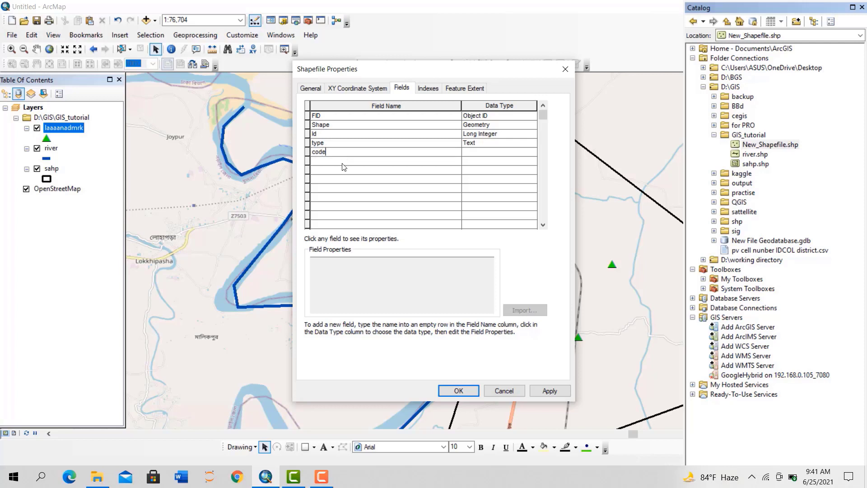
left_click(469, 155)
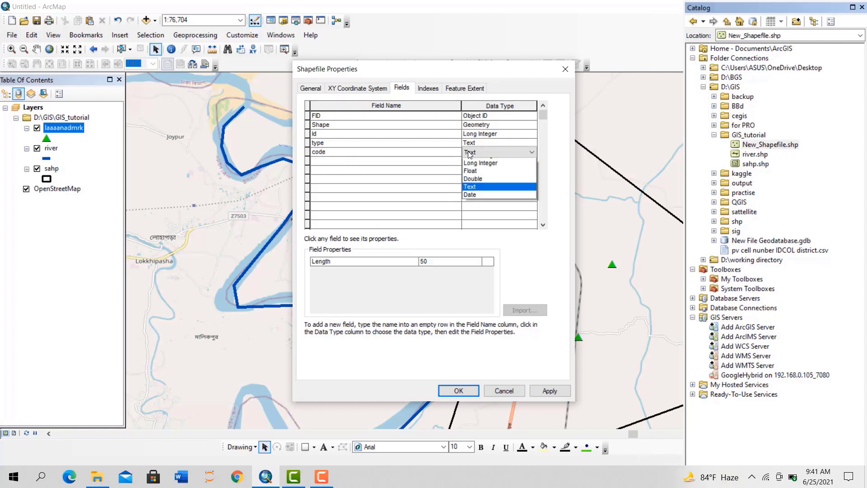
left_click(478, 162)
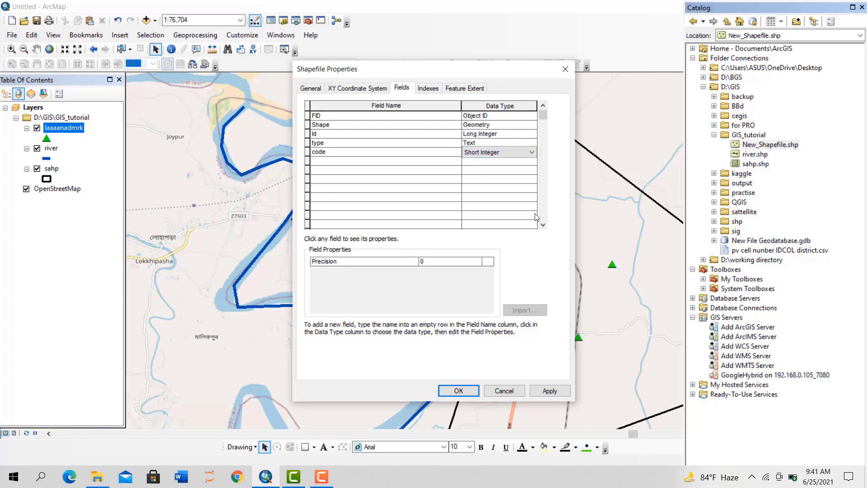
left_click(549, 391)
left_click(475, 391)
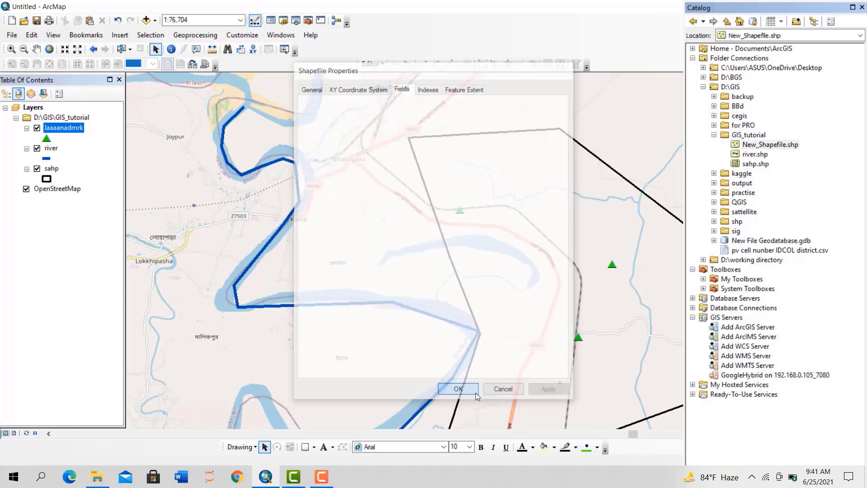
Open the laaaanadmrk attribute table, widen it to examine the added type and code columns, and close the table
right_click(71, 129)
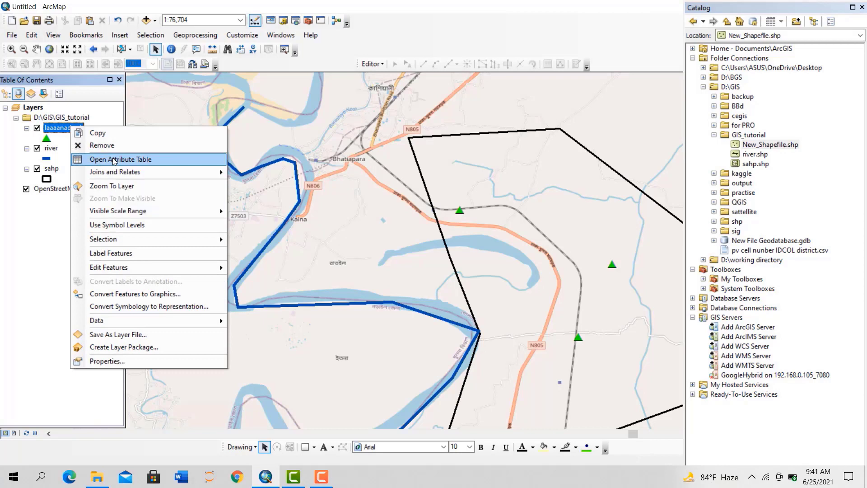
left_click(114, 160)
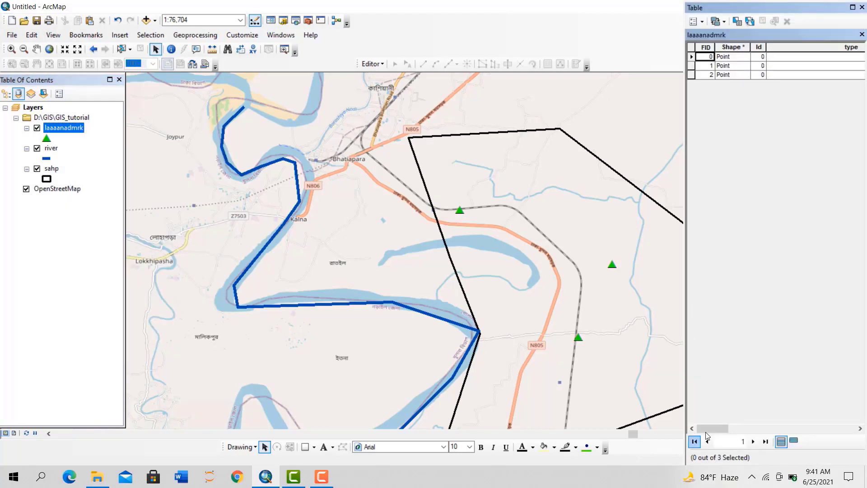
left_click_drag(723, 428, 814, 413)
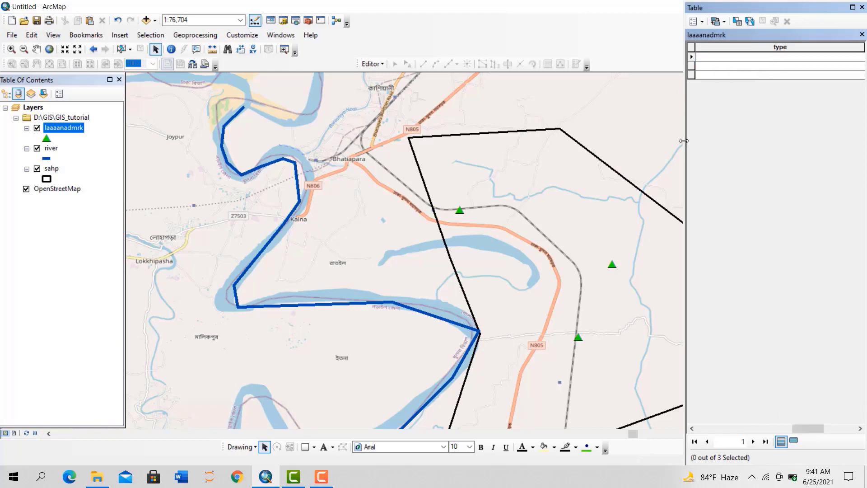
left_click_drag(685, 144, 281, 271)
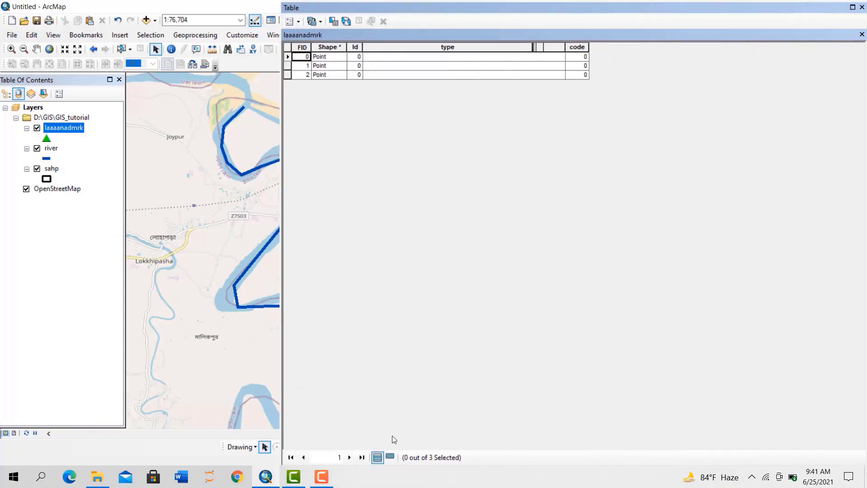
left_click(461, 47)
left_click(577, 47)
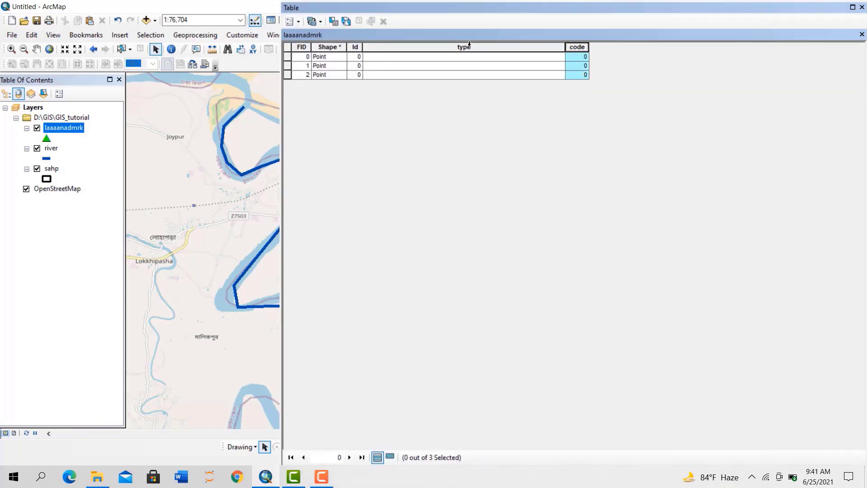
left_click_drag(363, 47, 371, 47)
left_click_drag(450, 47, 457, 47)
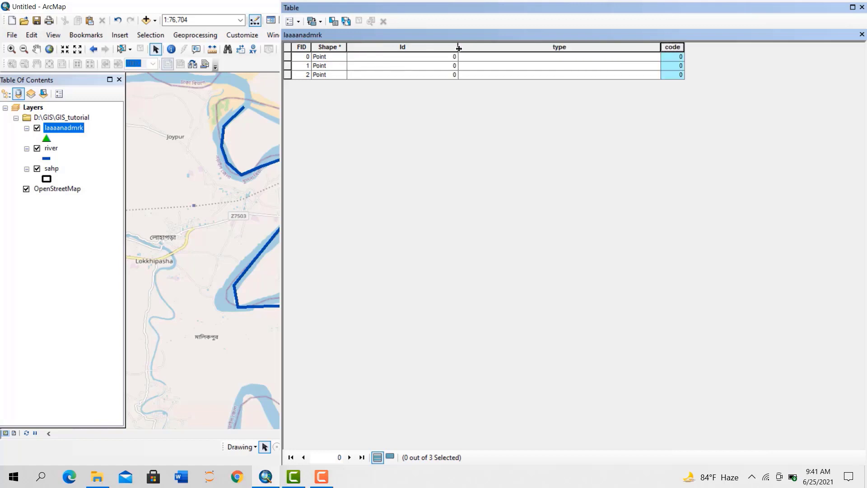
left_click(862, 8)
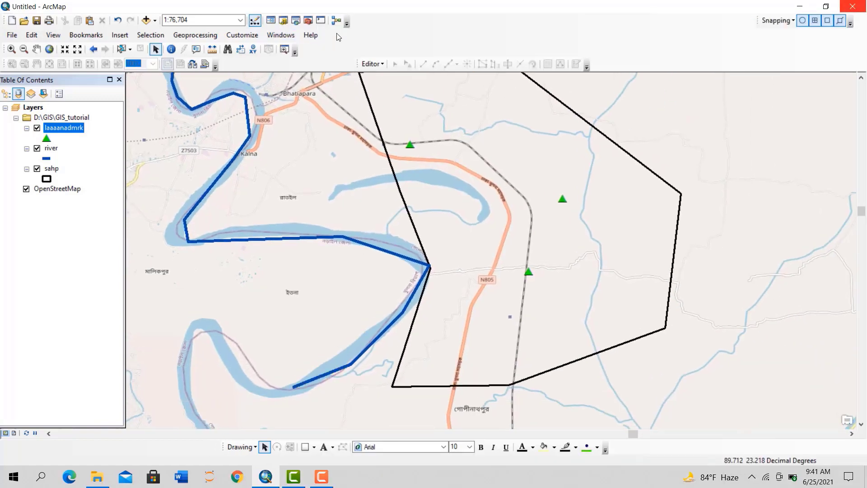
Start an edit session, select the northwestern landmark point on the railway near Bhatiapara and open its attributes
left_click(374, 63)
left_click(399, 78)
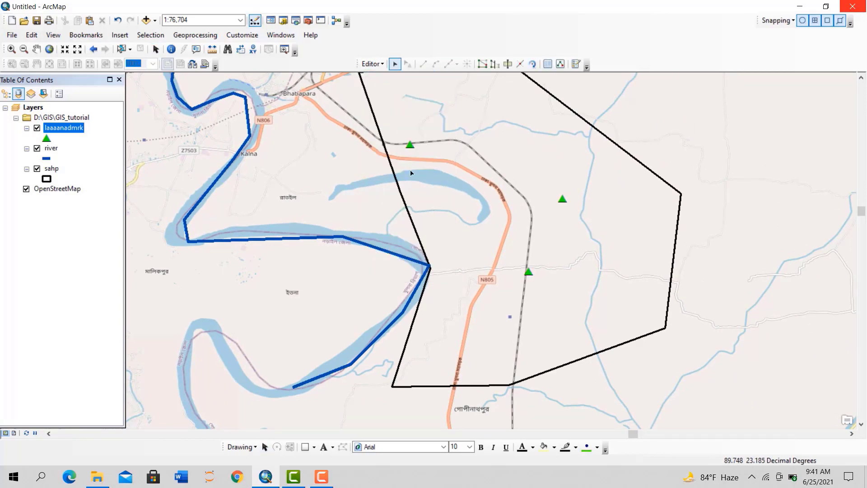
left_click(411, 144)
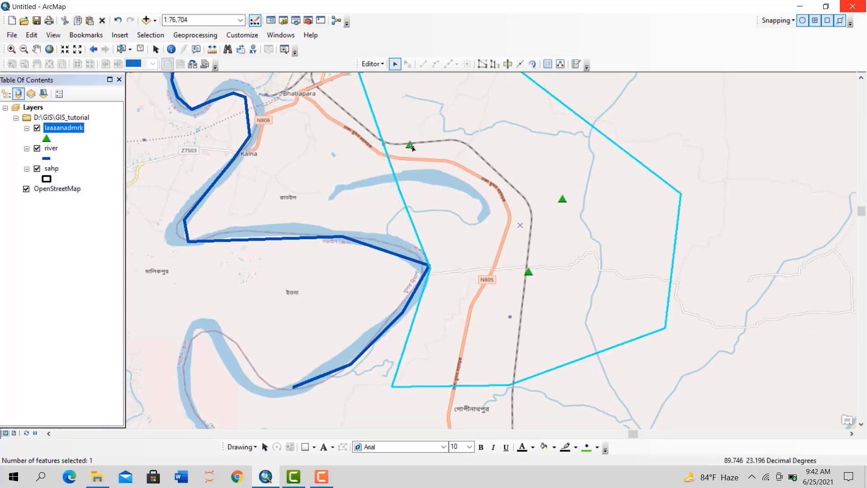
left_click(411, 145)
right_click(411, 144)
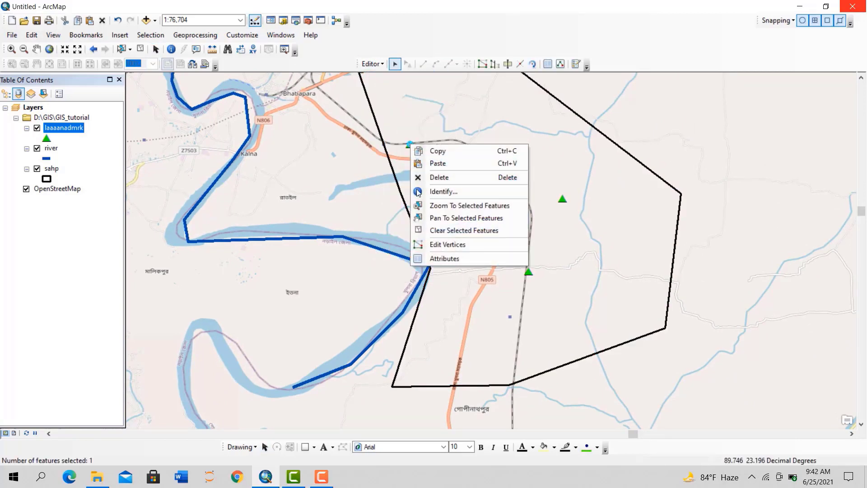
left_click(435, 258)
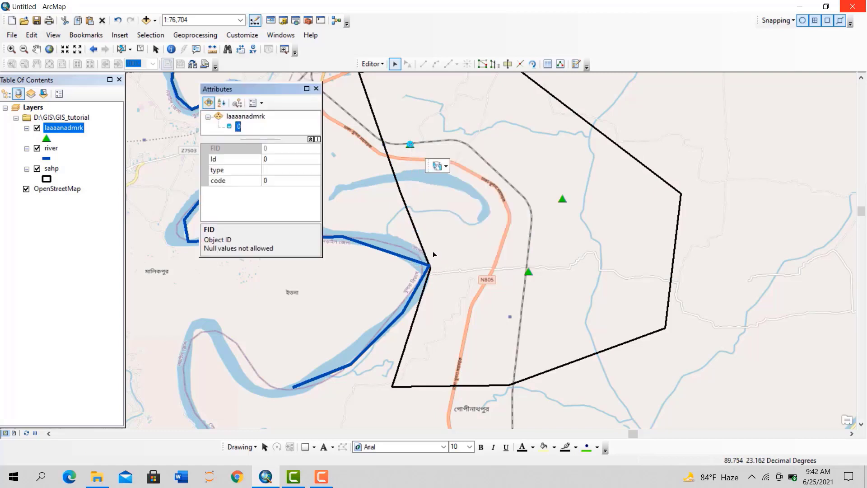
Set the selected point's type to mosque and code to 15, and close the Attributes window
left_click(271, 171)
left_click(273, 181)
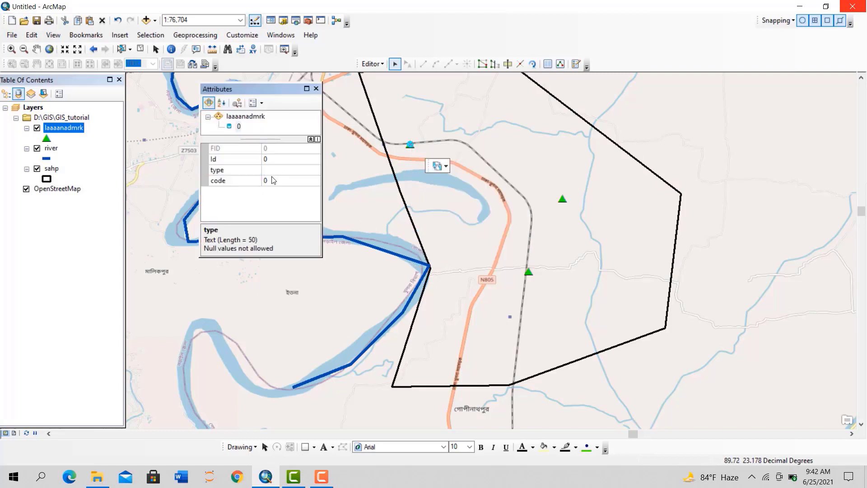
left_click(275, 171)
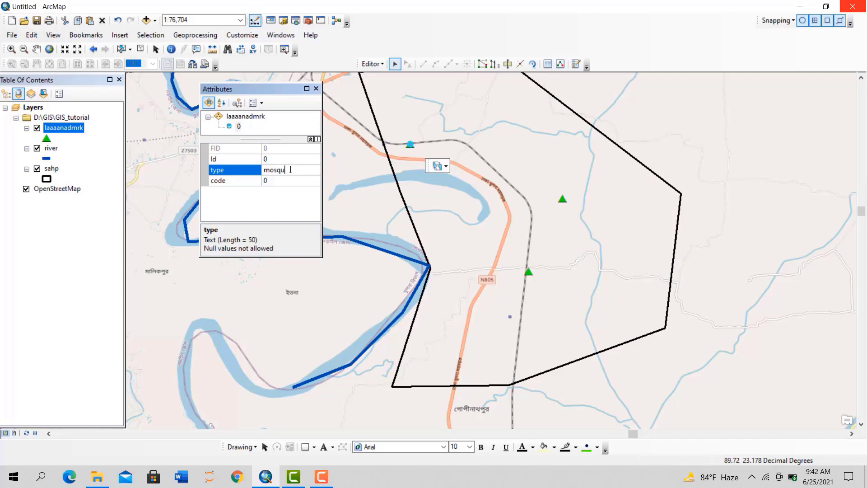
key("Return")
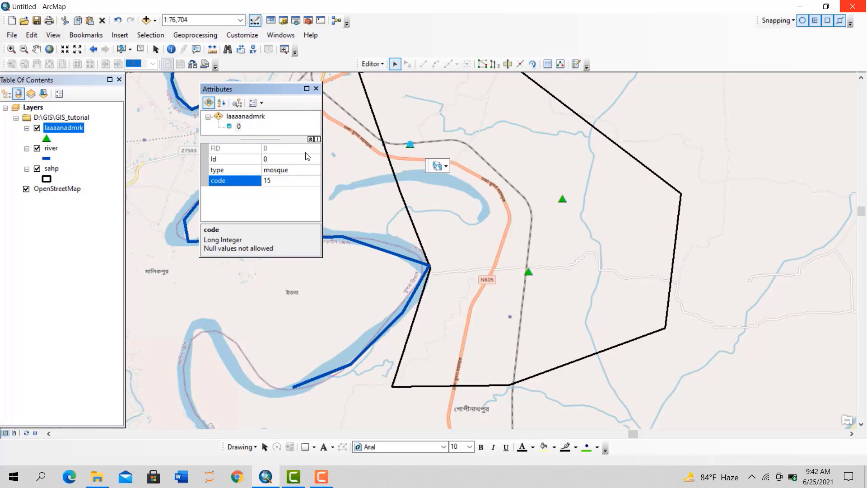
left_click(316, 88)
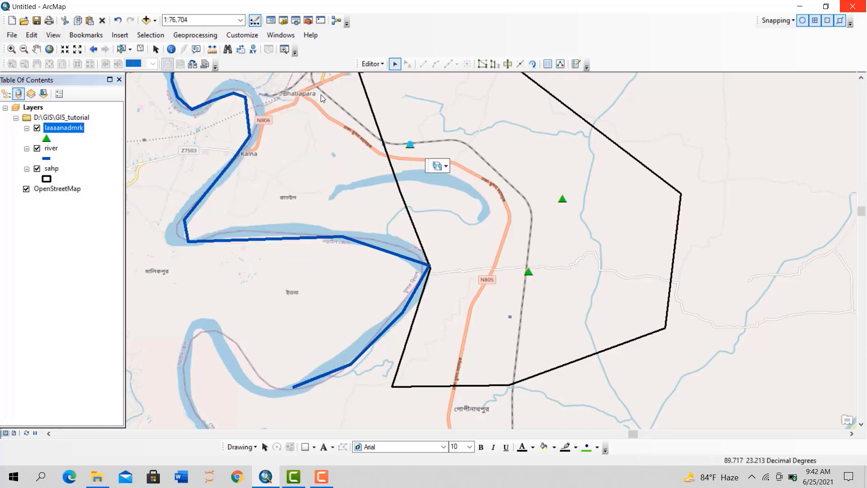
Open the Create Features and Attributes windows, and set the southern landmark point on the railway to type school and code 20
left_click(574, 64)
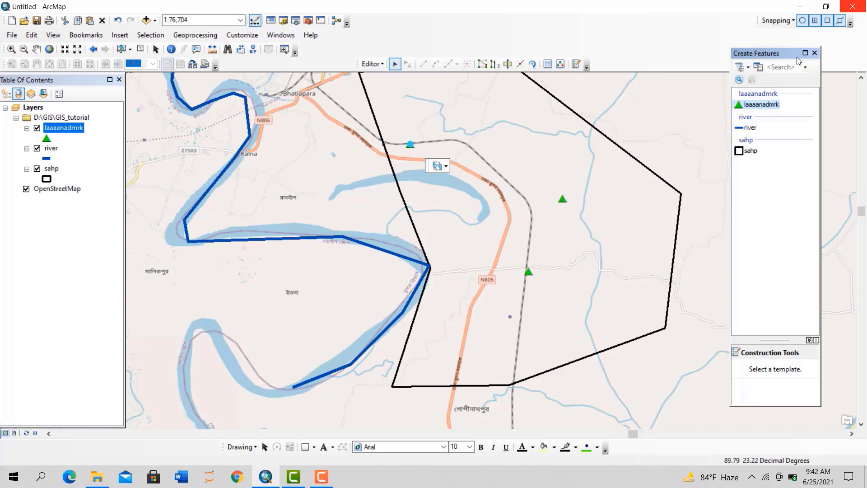
left_click(548, 66)
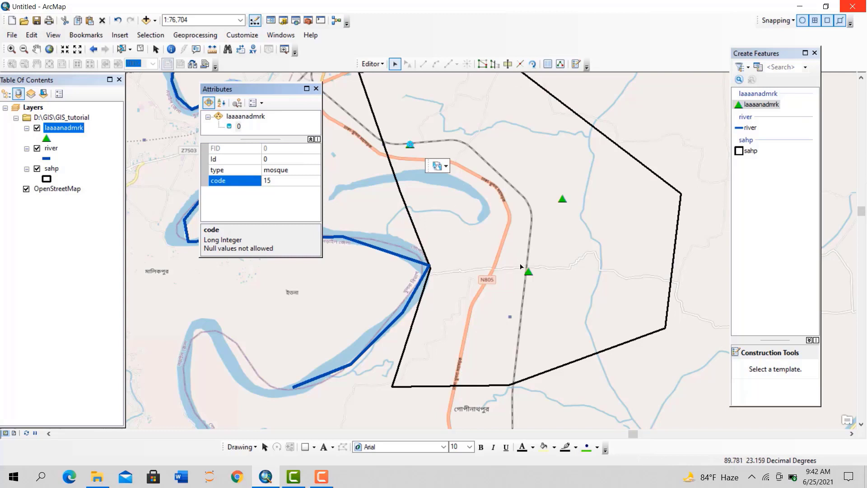
left_click(531, 273)
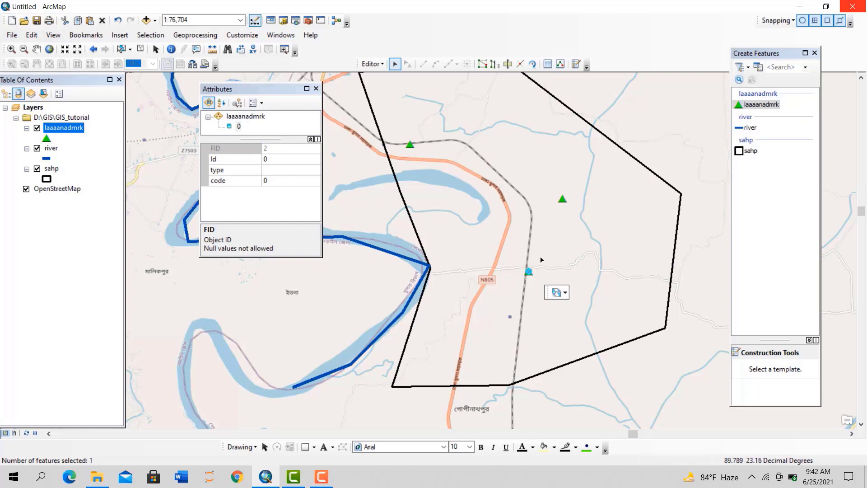
left_click(276, 170)
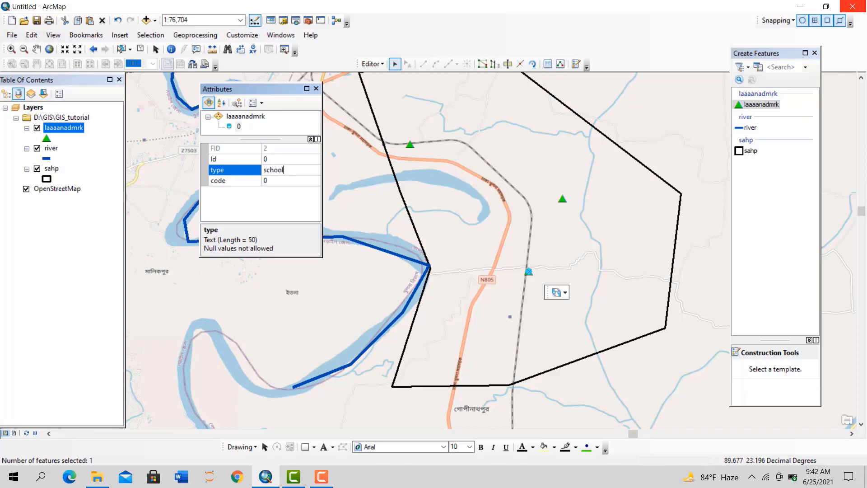
left_click(270, 181)
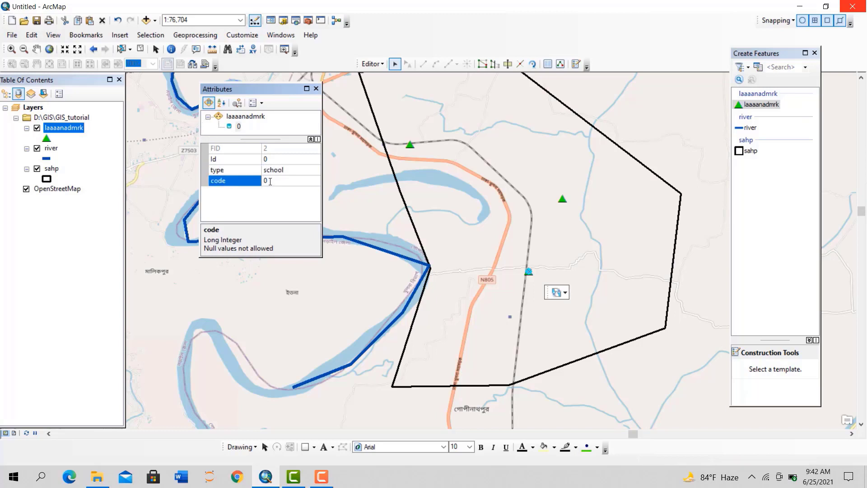
left_click_drag(276, 182, 261, 182)
Select the landmark point east of the railway bend, open its type value for editing and close the Attributes window
left_click(562, 200)
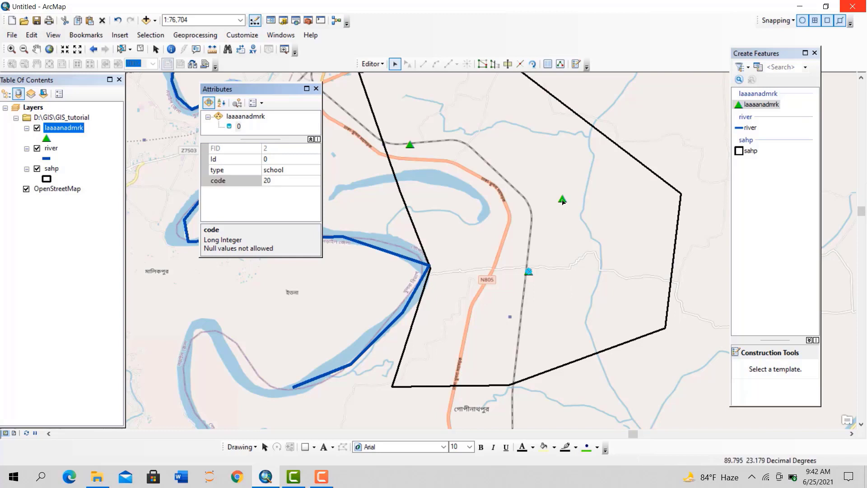
left_click(273, 173)
left_click(273, 171)
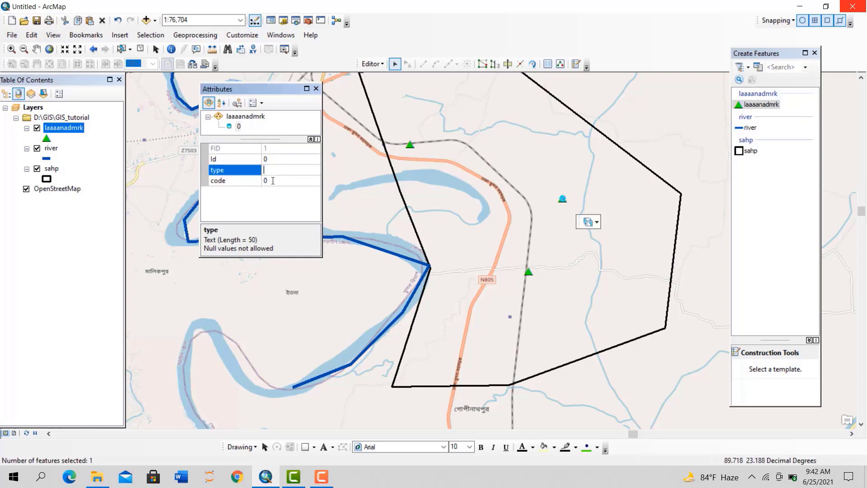
left_click(316, 90)
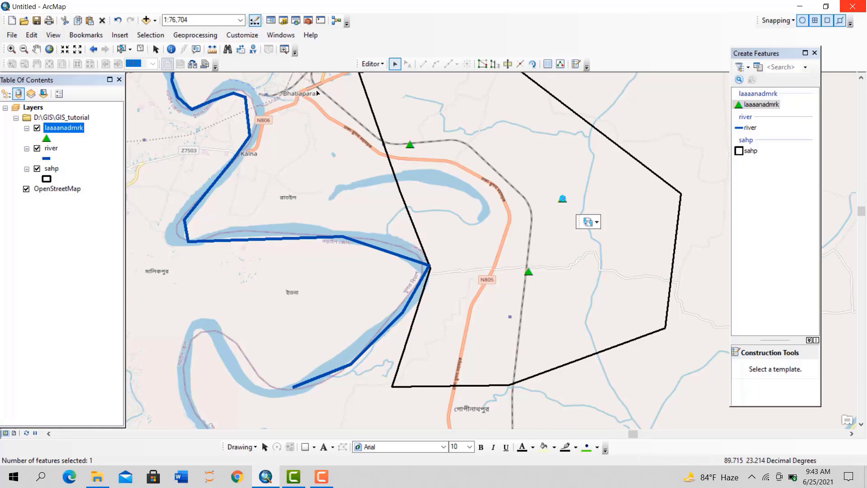
left_click(409, 144)
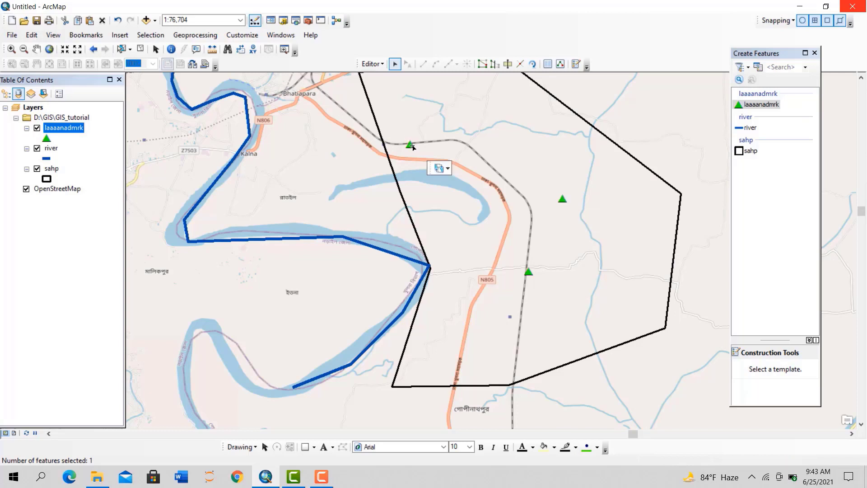
left_click(536, 261)
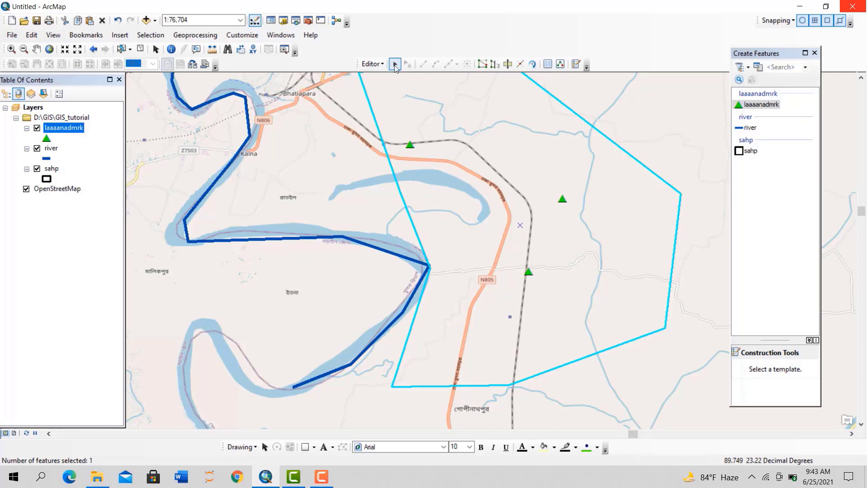
left_click(373, 64)
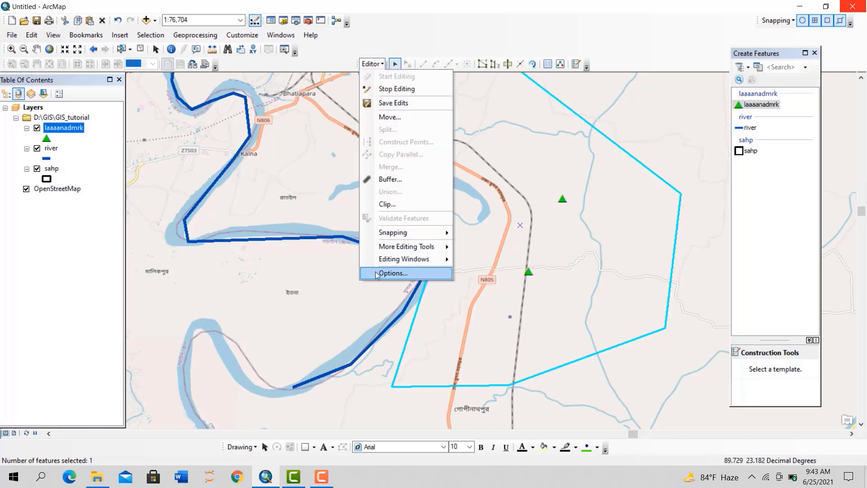
left_click(354, 42)
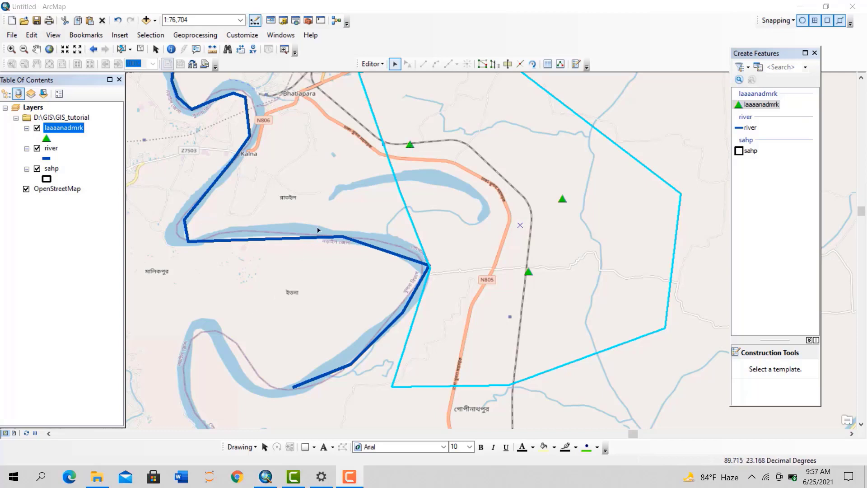
Set the editing options to display the attributes dialog before storing new features only for the laaaanadmrk layer, and apply them
left_click(370, 65)
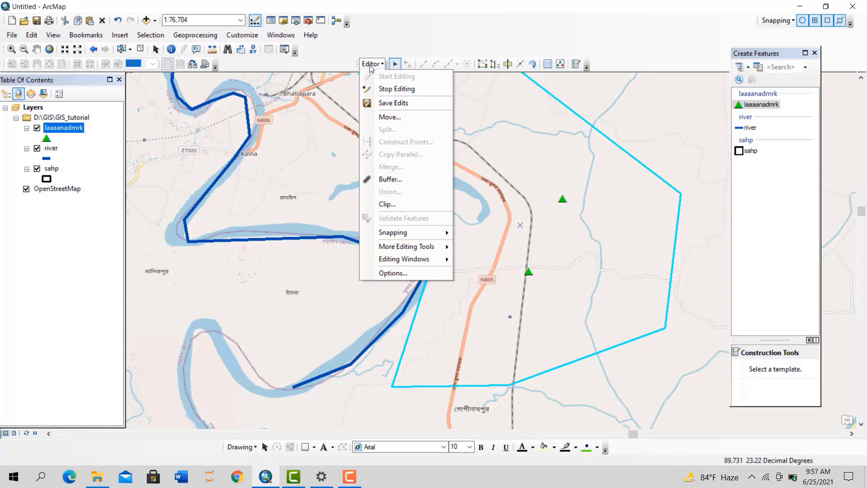
left_click(382, 273)
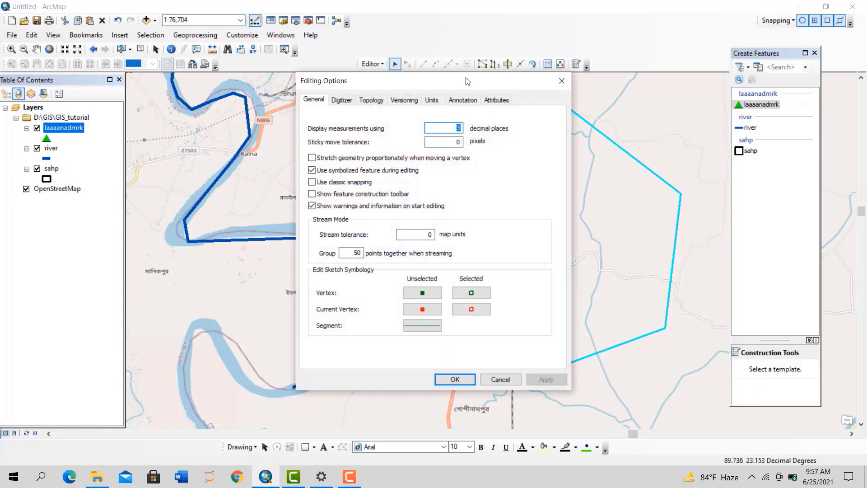
left_click(494, 102)
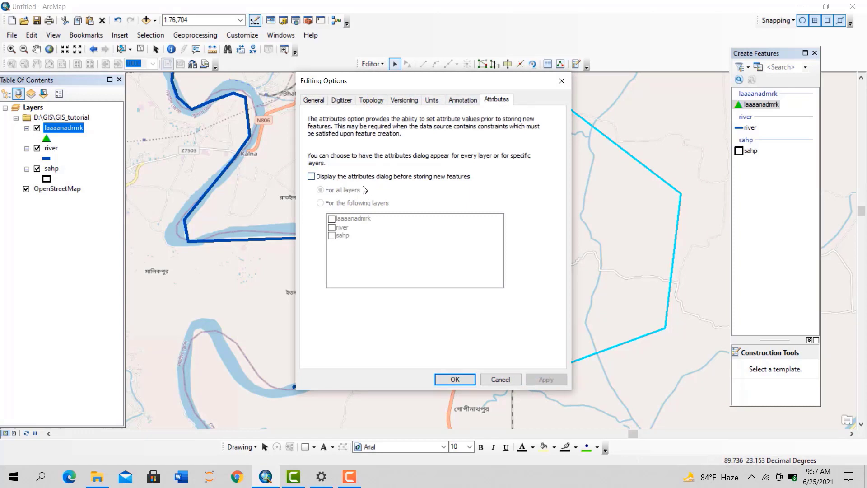
left_click(311, 176)
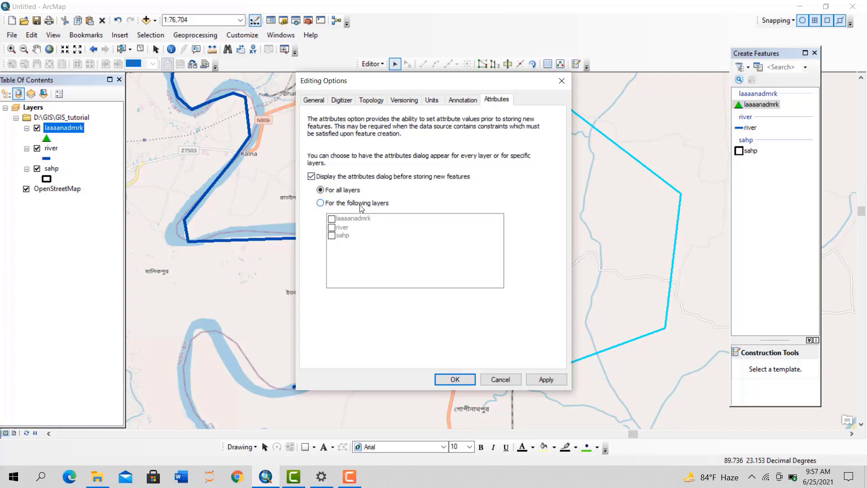
left_click(320, 203)
left_click(332, 219)
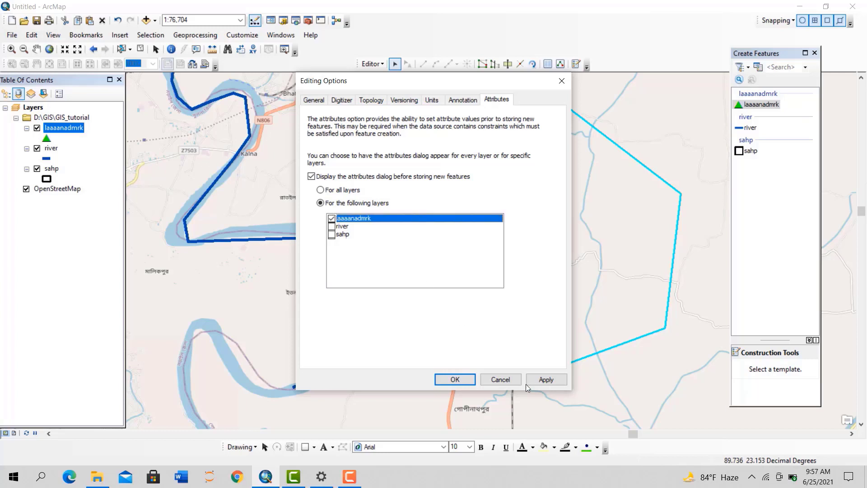
left_click(544, 379)
left_click(456, 378)
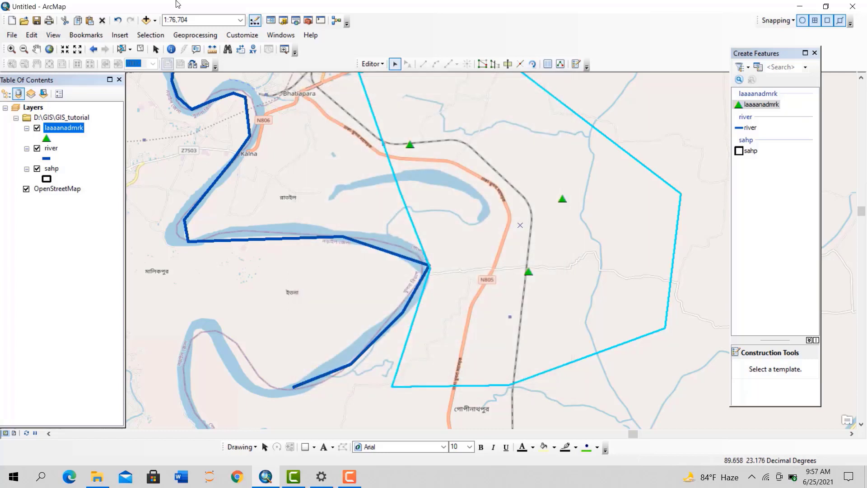
Add a laaaanadmrk point just south of the oxbow lake, inside the polygon's western edge, with type house and code 15
left_click(745, 106)
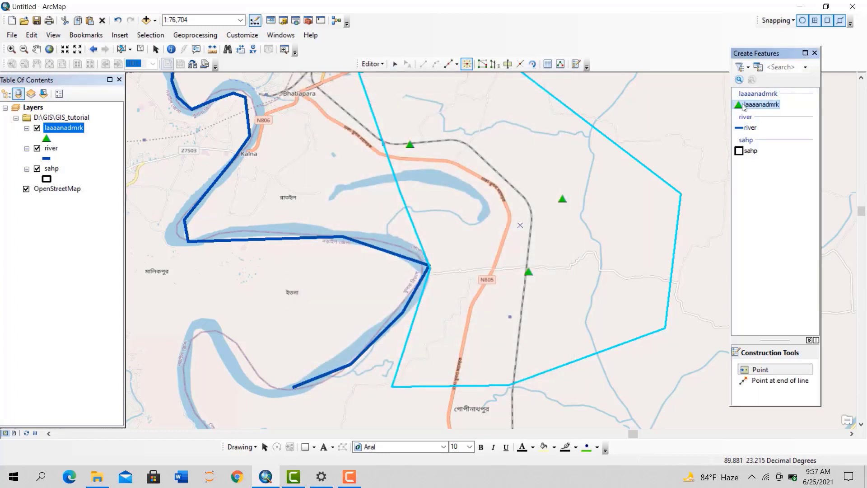
left_click(475, 175)
left_click(445, 203)
left_click(429, 205)
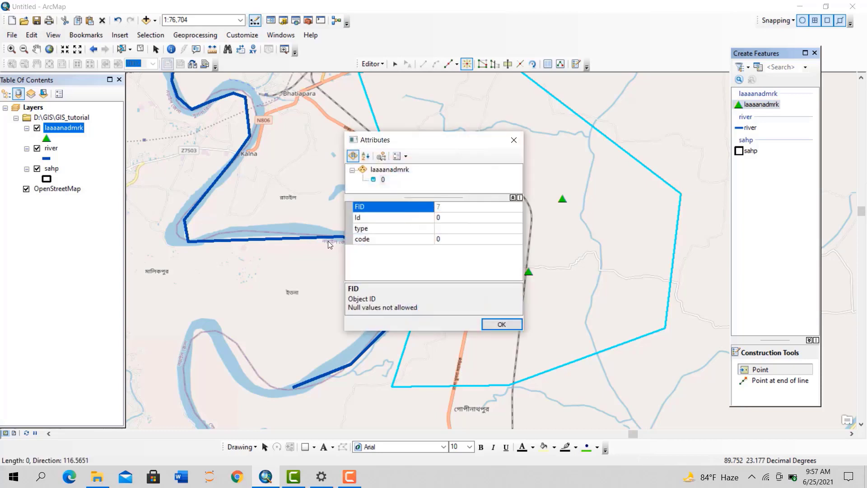
left_click(440, 228)
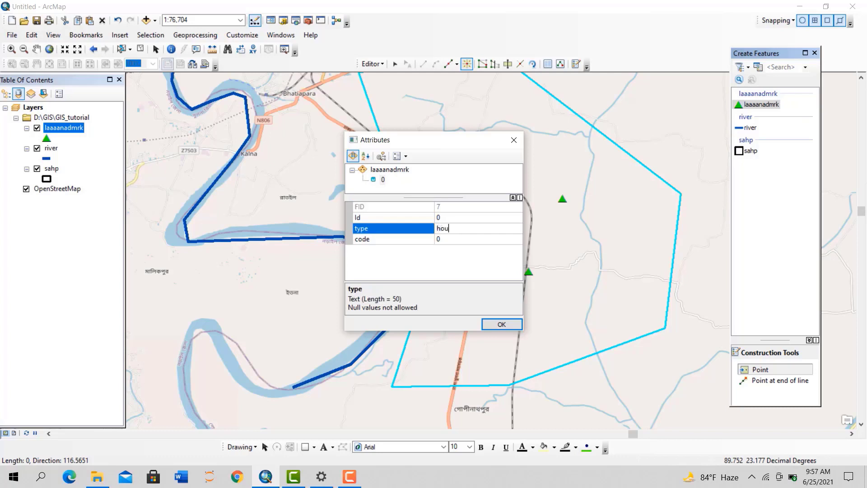
key("Return")
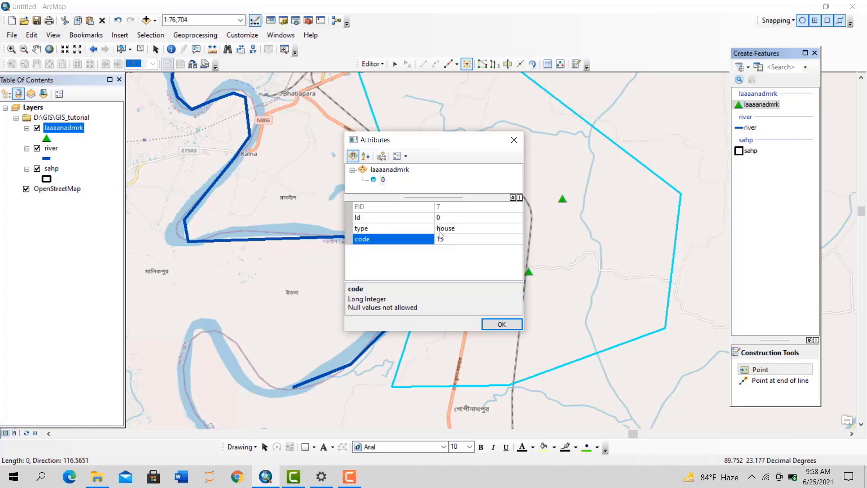
type("1")
key("Return")
key("Return")
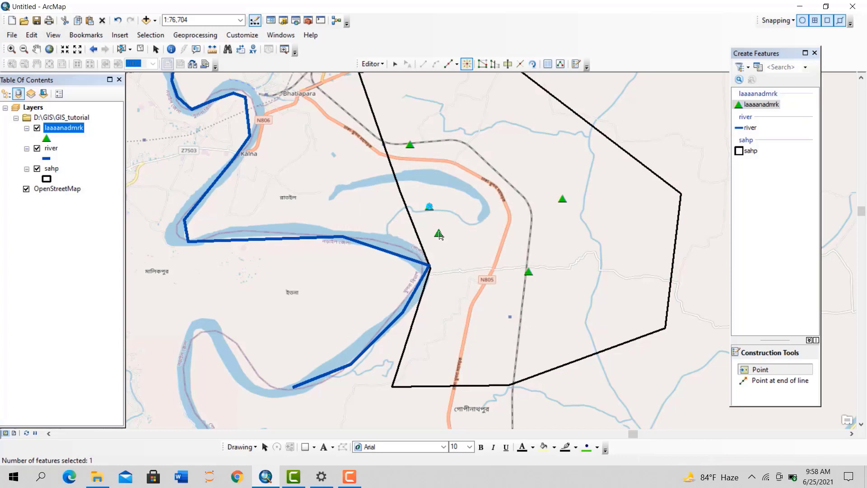
Add a landmark point near the polygon's eastern edge with type efgjn and code 4, and another beside the southern railway without filling its attributes
left_click(642, 257)
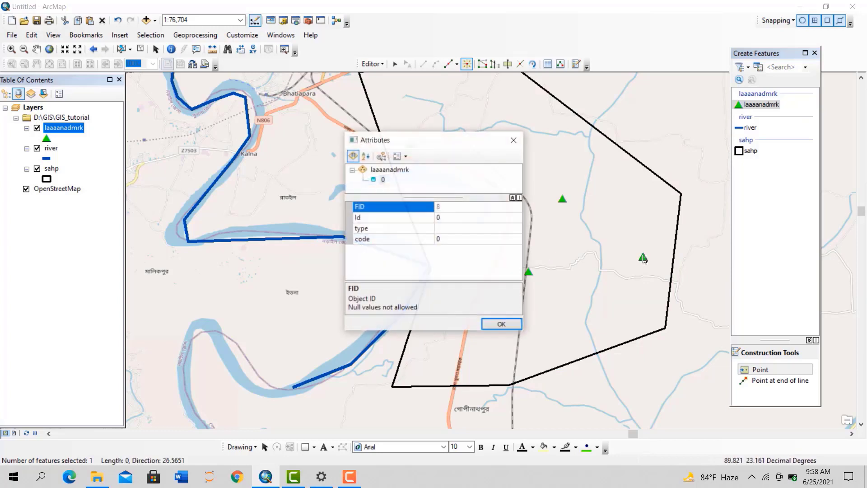
left_click(454, 227)
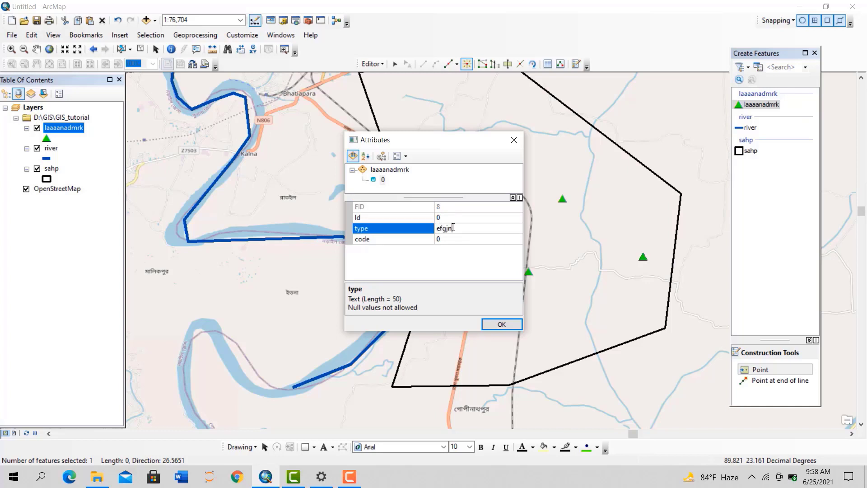
key("Return")
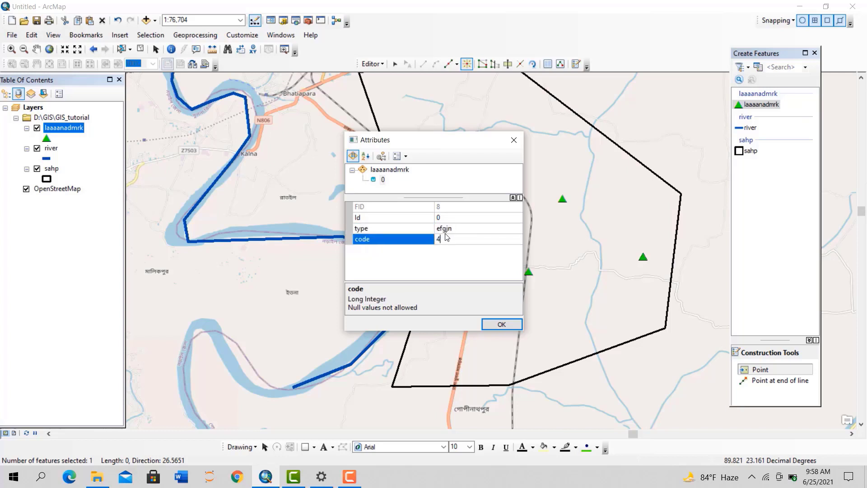
left_click(512, 333)
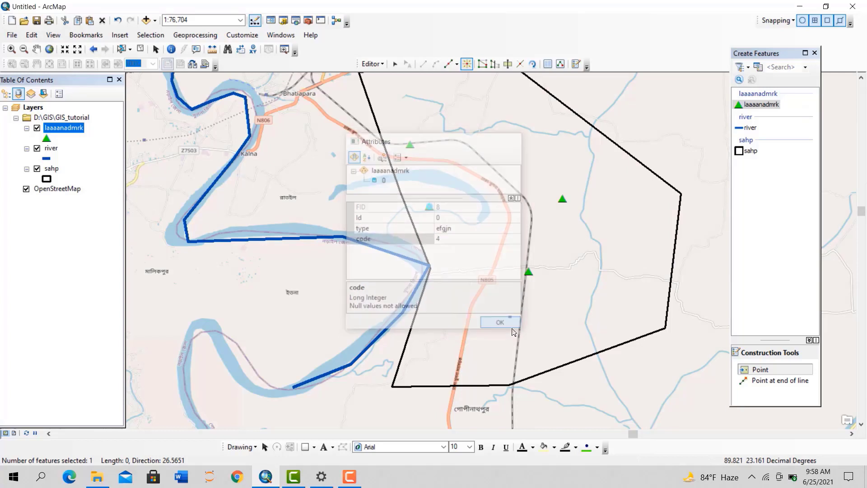
left_click(513, 139)
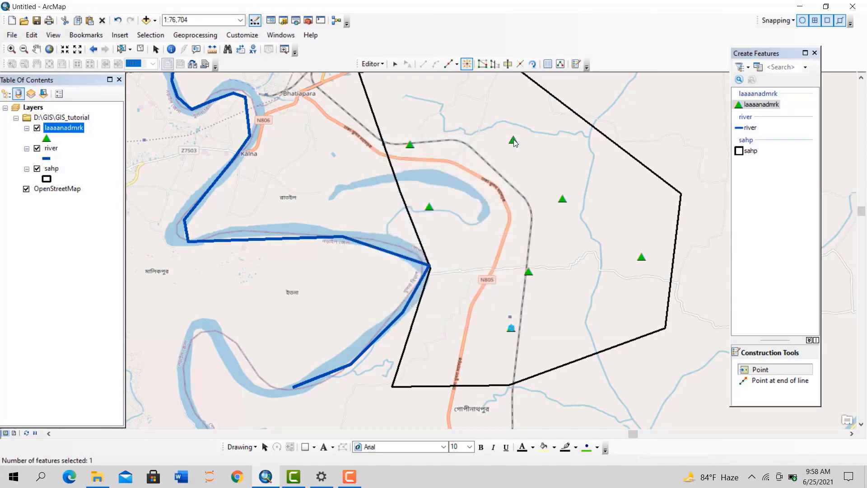
Try to start the Cut Polygons tool with the newest landmark point selected
scroll(440, 201, "down", 1)
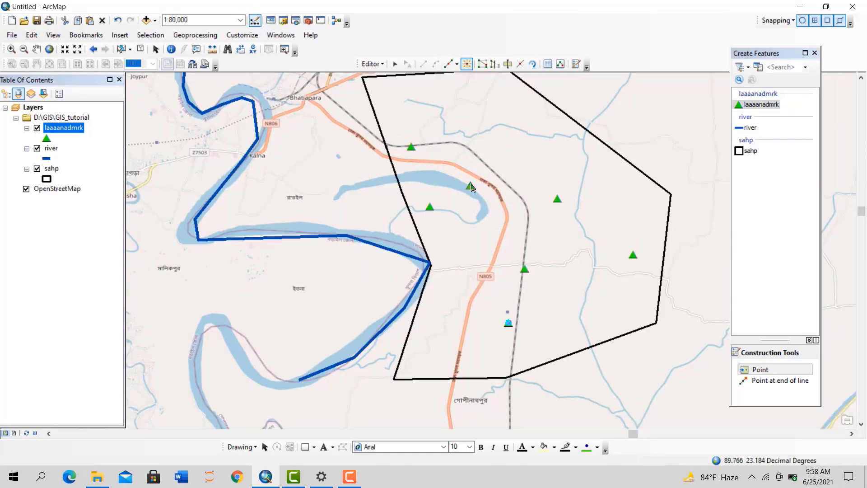
left_click_drag(471, 173, 395, 231)
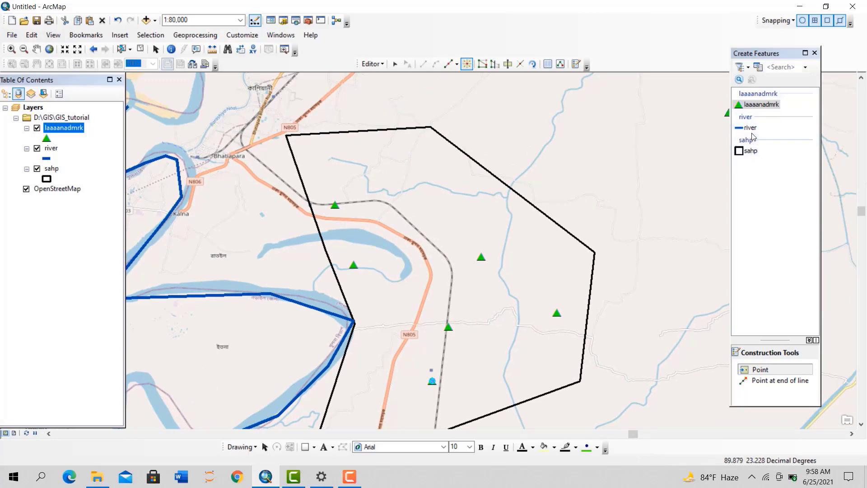
left_click(508, 64)
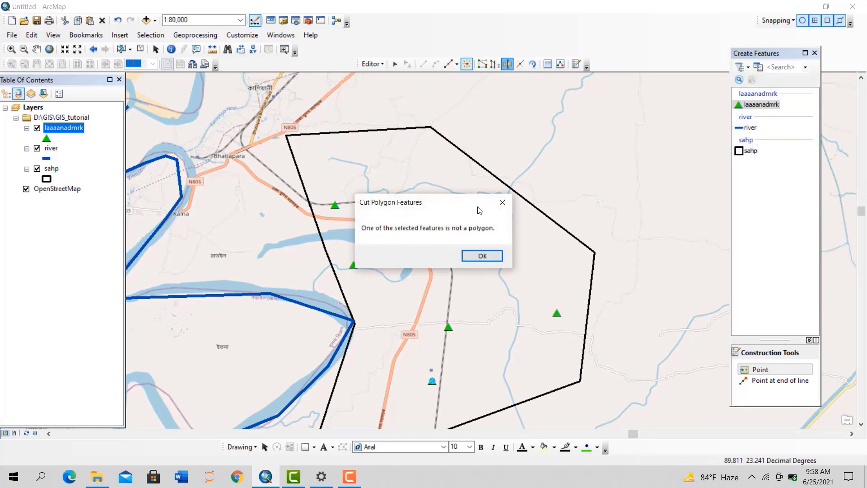
left_click(502, 203)
Select the large sahp polygon that contains the landmark points
left_click(395, 63)
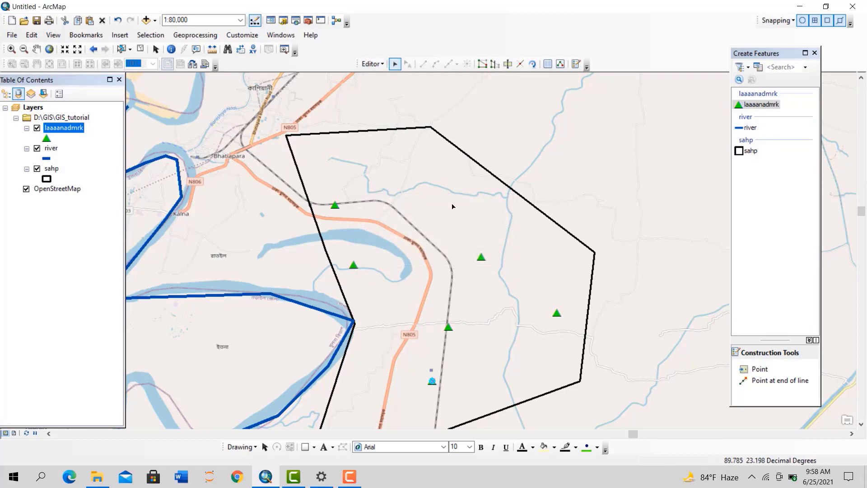
left_click_drag(482, 252, 497, 152)
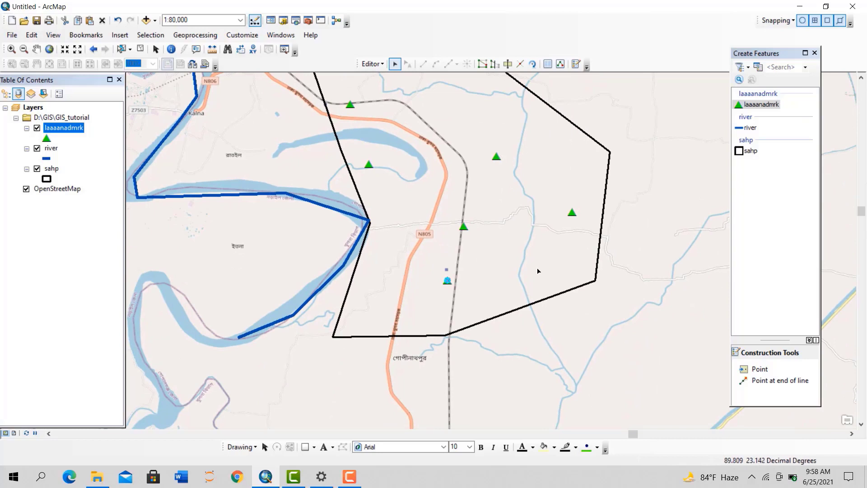
left_click(458, 199)
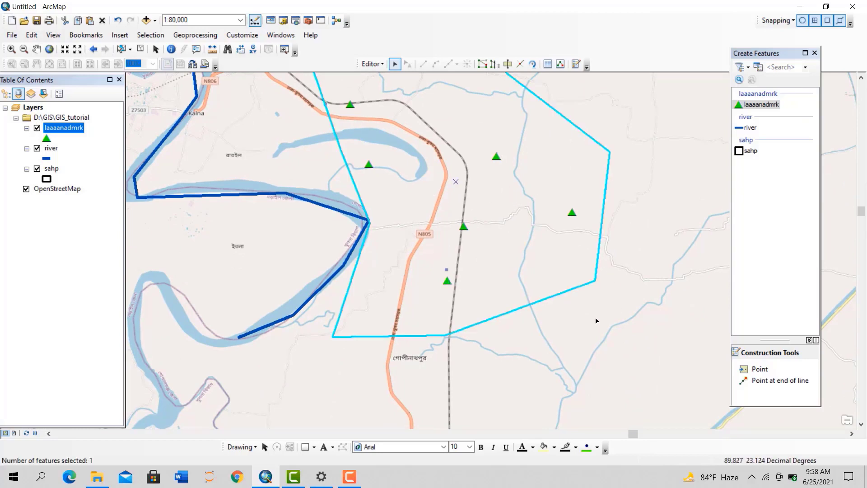
Try adding a sahp polygon south of the existing one, from its southwest corner to its southeast vertex, and undo it
left_click(750, 151)
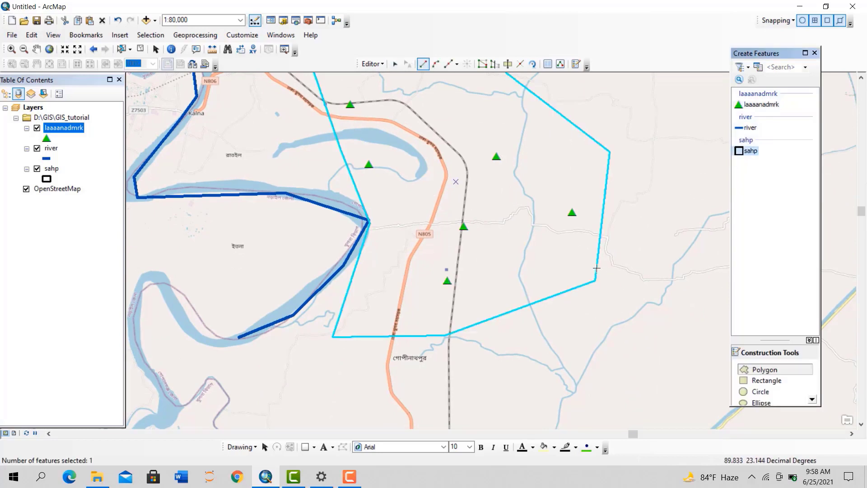
scroll(394, 284, "up", 2)
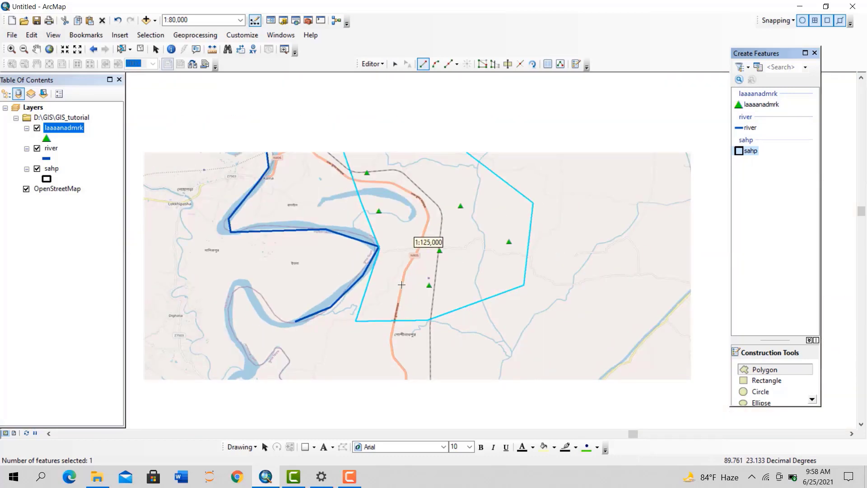
left_click_drag(446, 246, 465, 190)
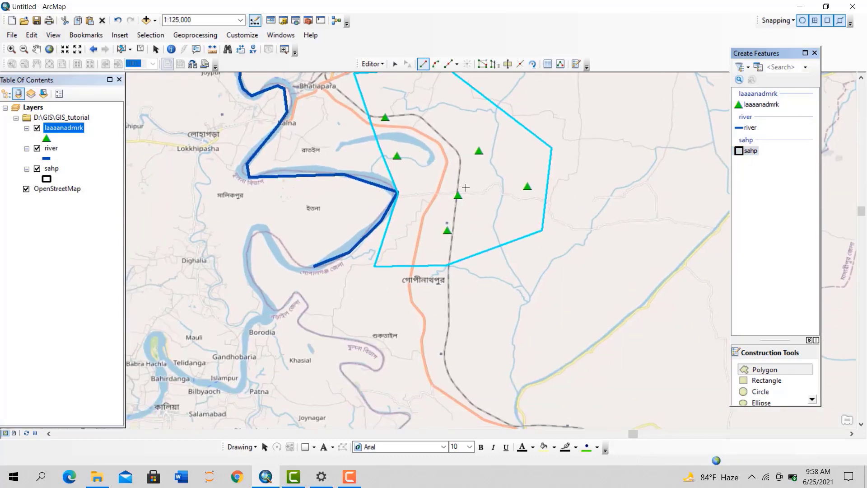
left_click(374, 267)
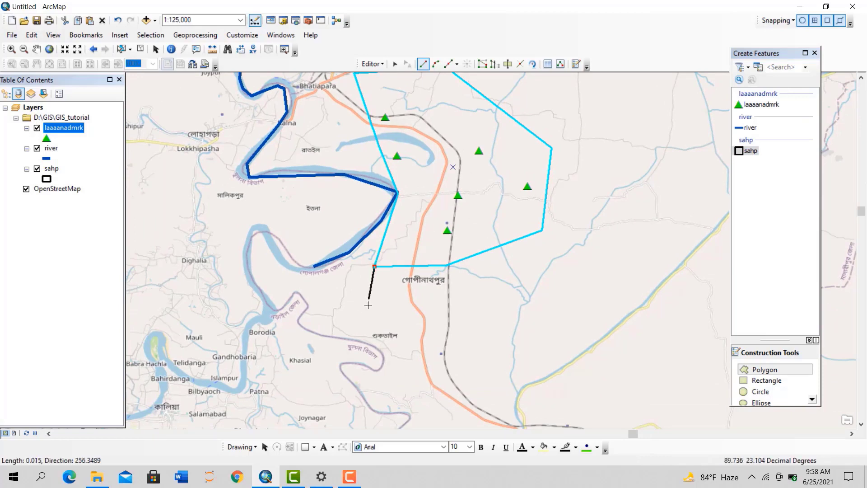
left_click(362, 352)
left_click(538, 378)
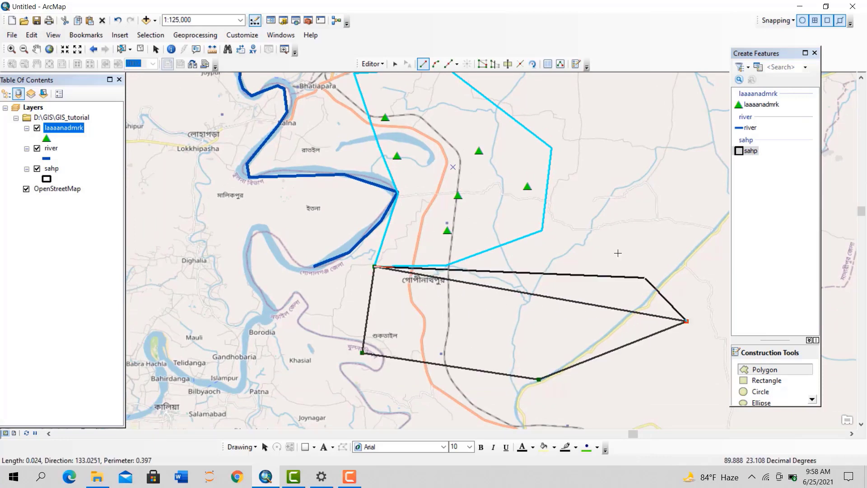
left_click(686, 321)
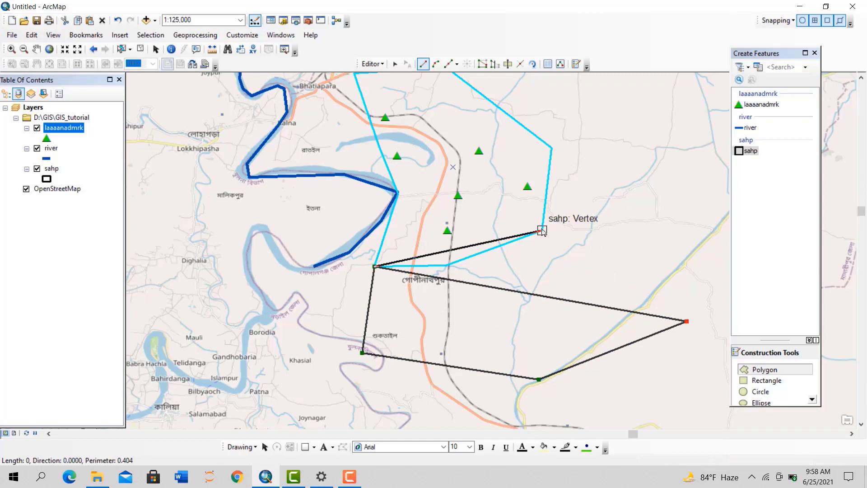
double_click(542, 230)
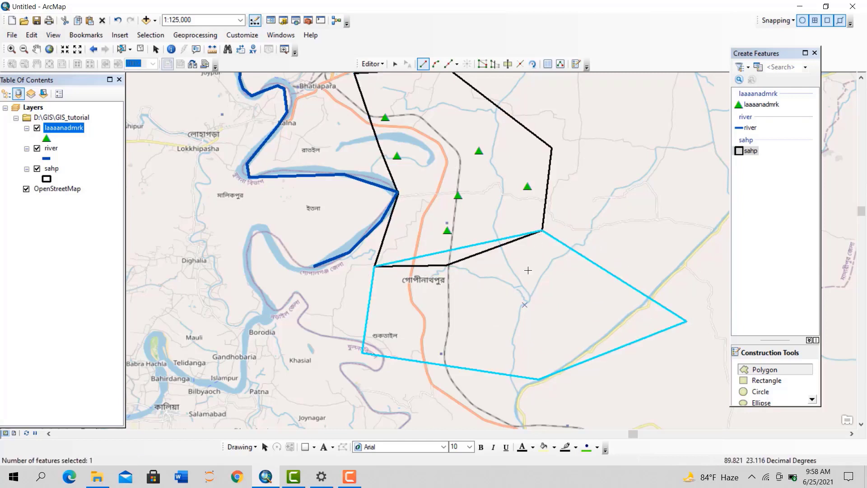
left_click(118, 21)
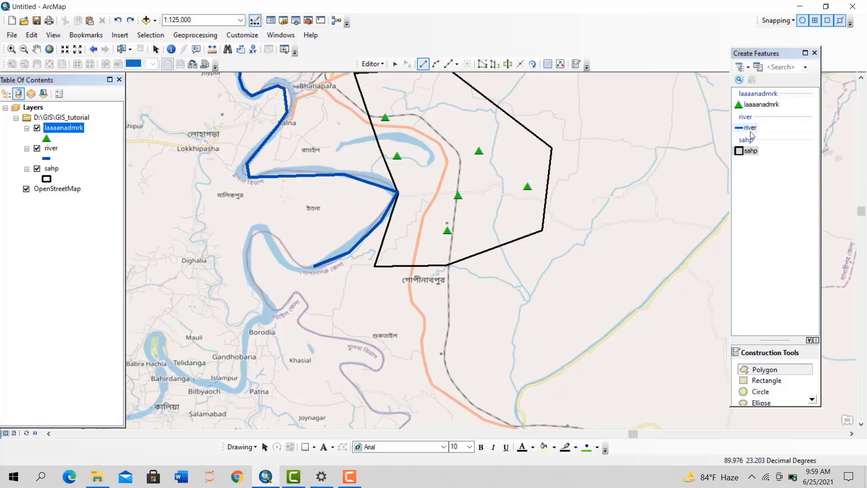
Draw a four-sided sahp polygon southeast of the existing one, sharing the edge between its southern middle vertex and southeast vertex
left_click(749, 151)
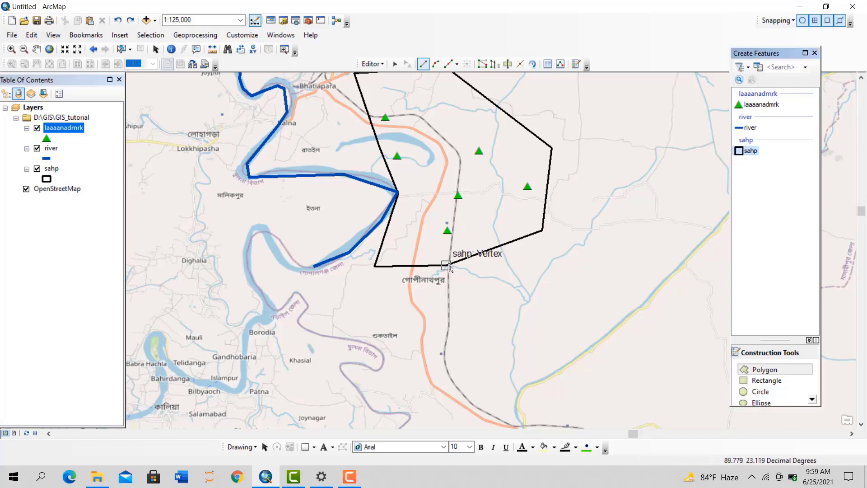
left_click(449, 267)
left_click(491, 348)
left_click(663, 332)
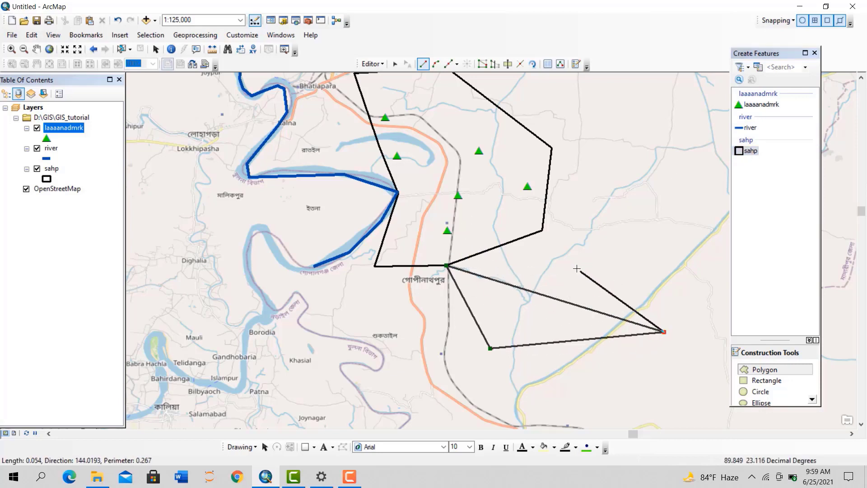
double_click(542, 233)
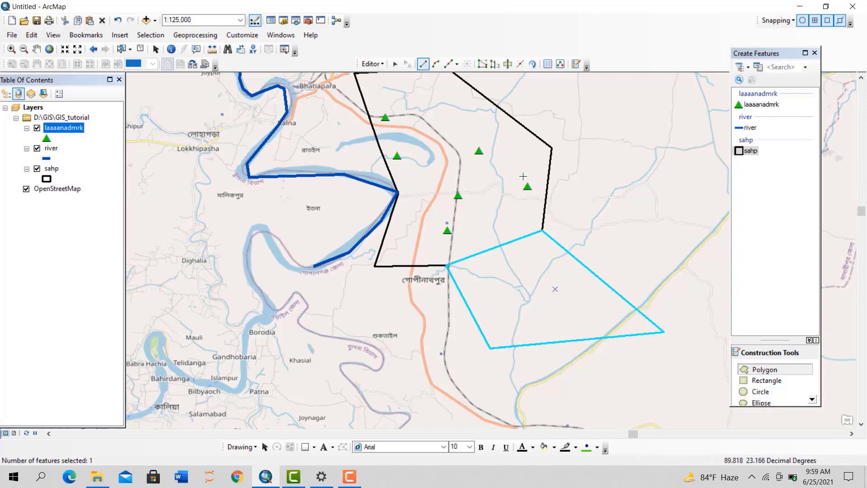
Cut the large sahp polygon with a line from the river vertex on its western edge across its northeastern edge
left_click(508, 65)
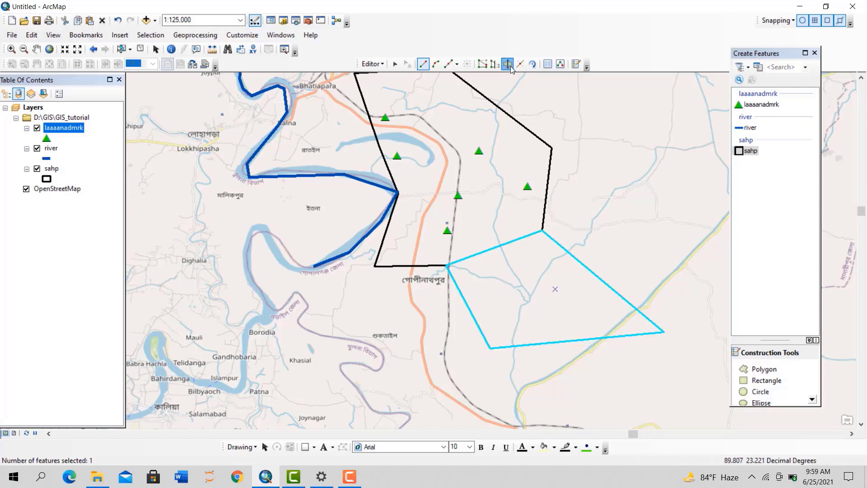
left_click(395, 64)
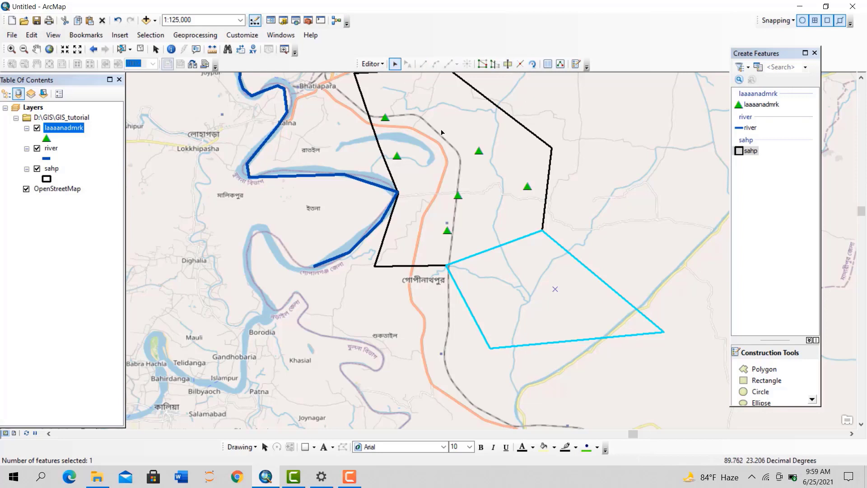
left_click_drag(490, 151, 547, 230)
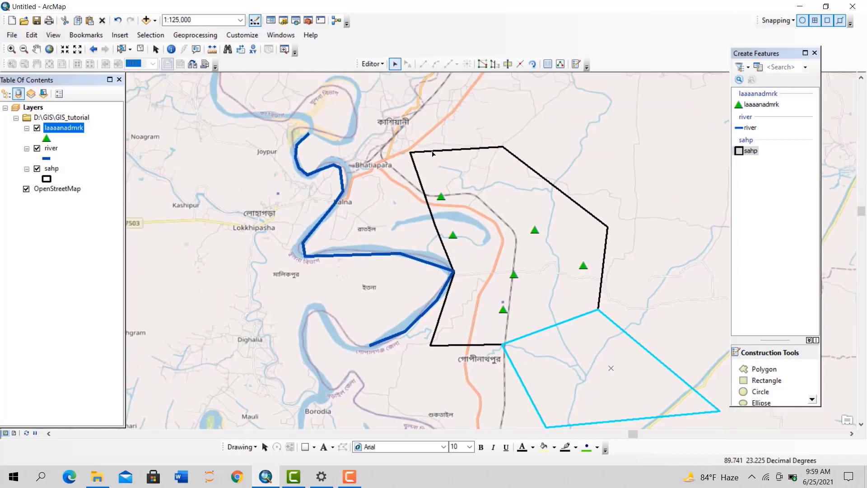
left_click(492, 213)
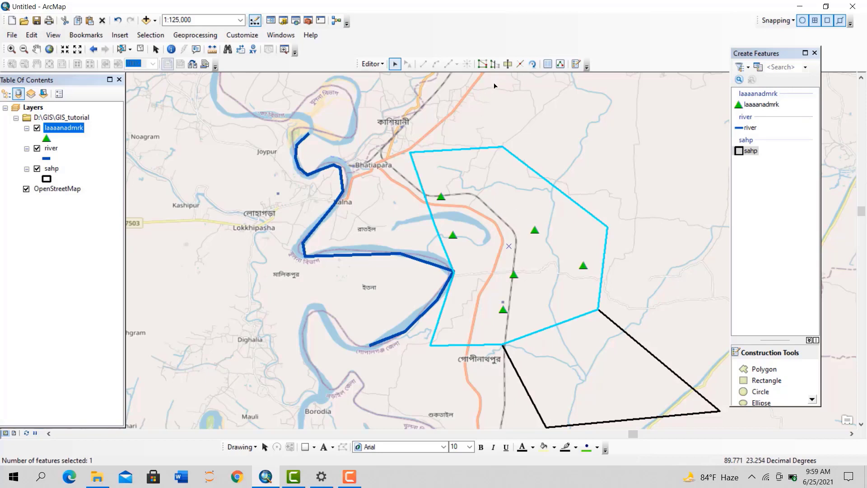
left_click(508, 64)
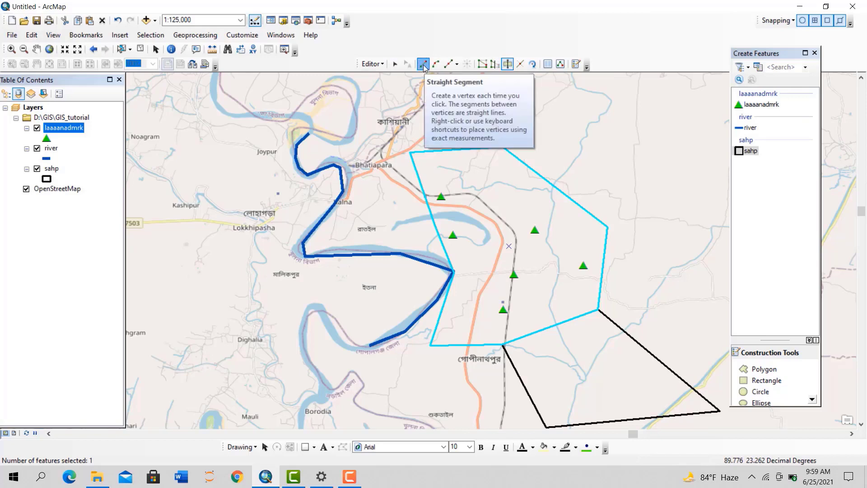
left_click(453, 270)
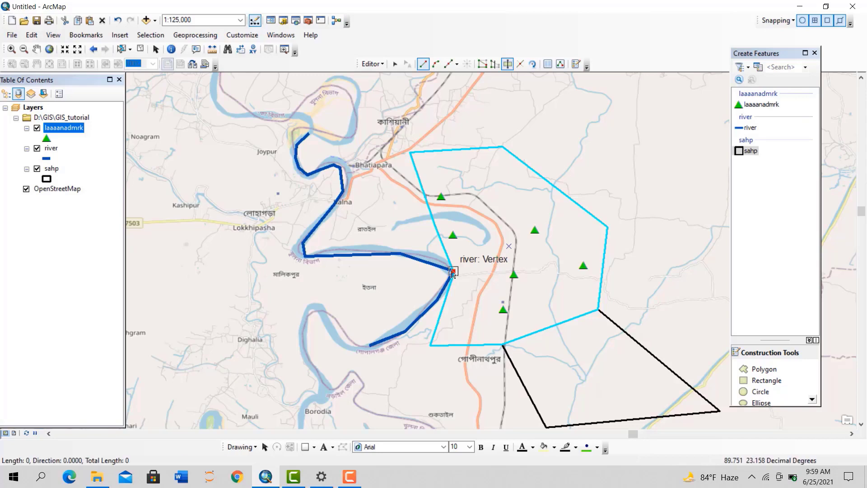
left_click(541, 249)
left_click(561, 224)
double_click(573, 175)
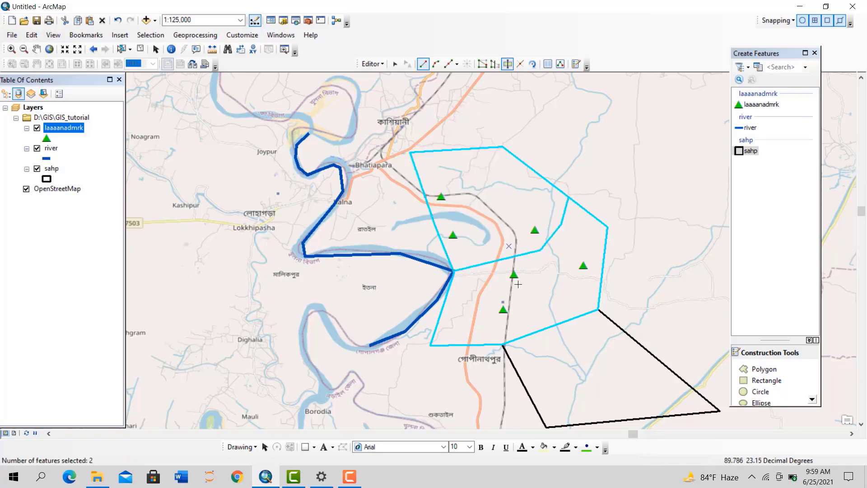
Inspect the northern piece's FID and Id attributes, and select the southern and northern pieces separately to check the cut
left_click(395, 63)
left_click(505, 224)
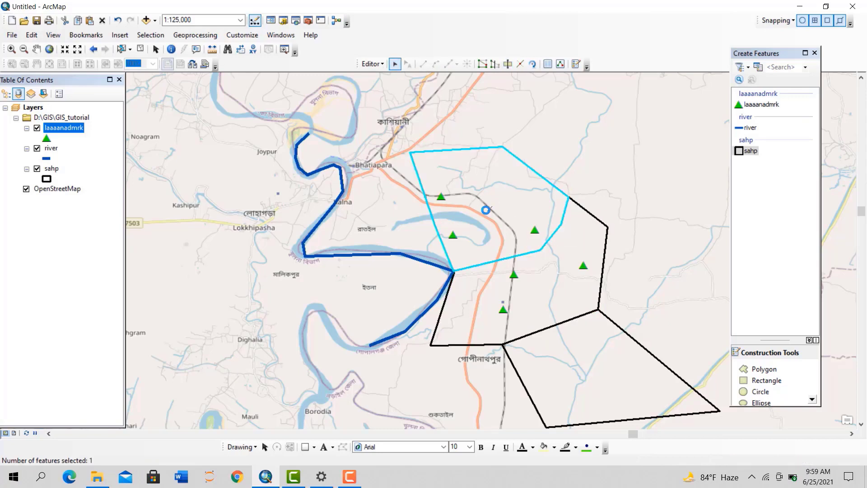
right_click(496, 186)
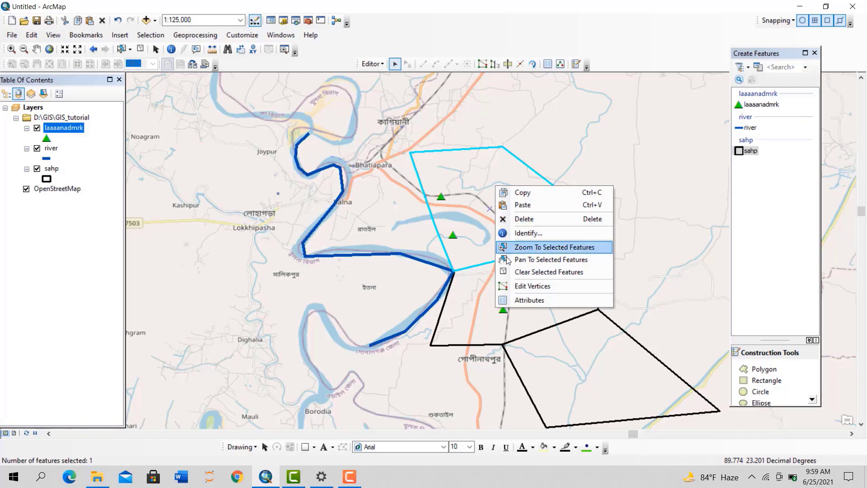
left_click(517, 301)
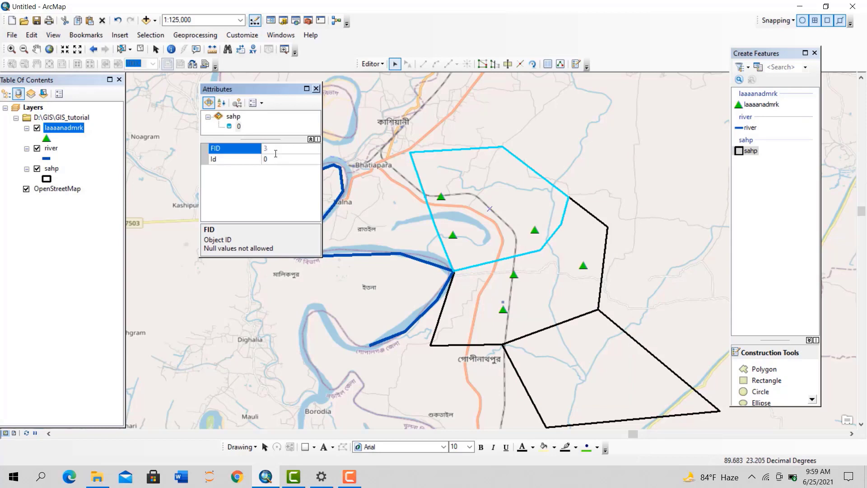
left_click(273, 159)
left_click(272, 148)
left_click(316, 88)
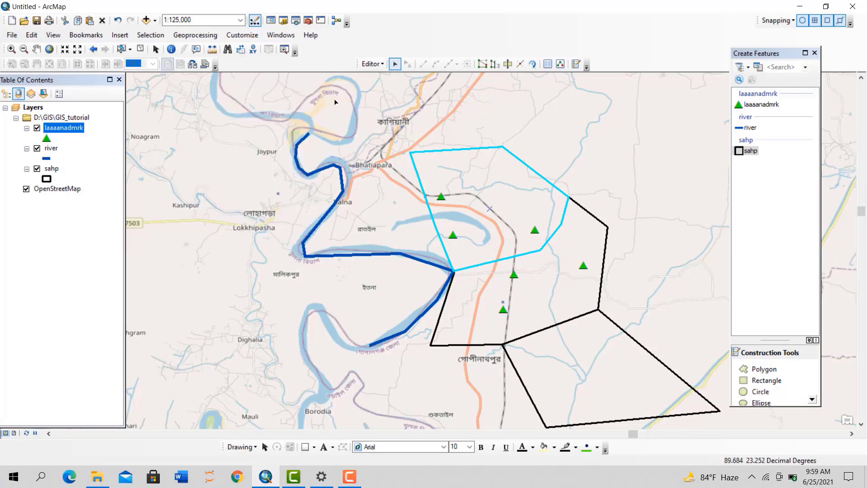
left_click(551, 283)
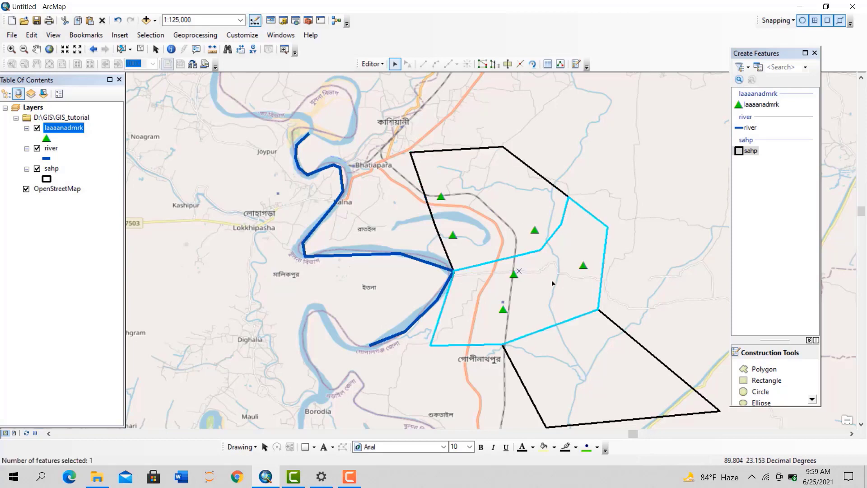
left_click(503, 217)
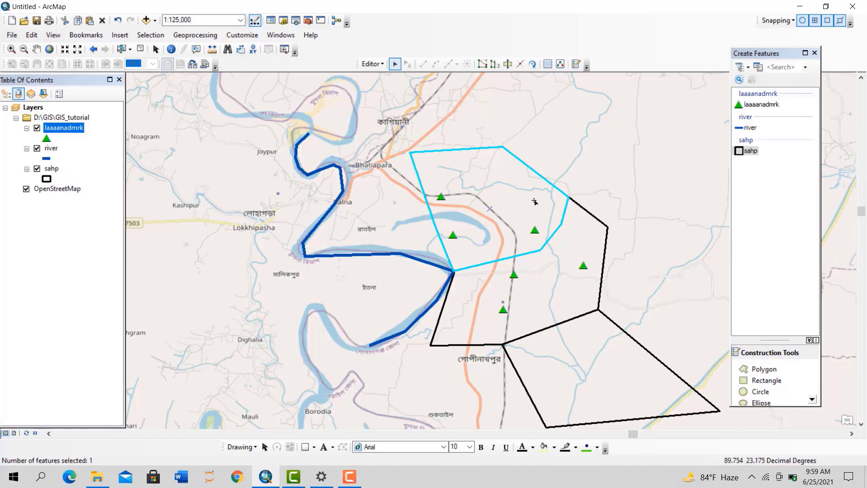
Draw a four-sided sahp polygon over the river to the west, joining the northern piece's southwest and northwest corners
left_click(750, 151)
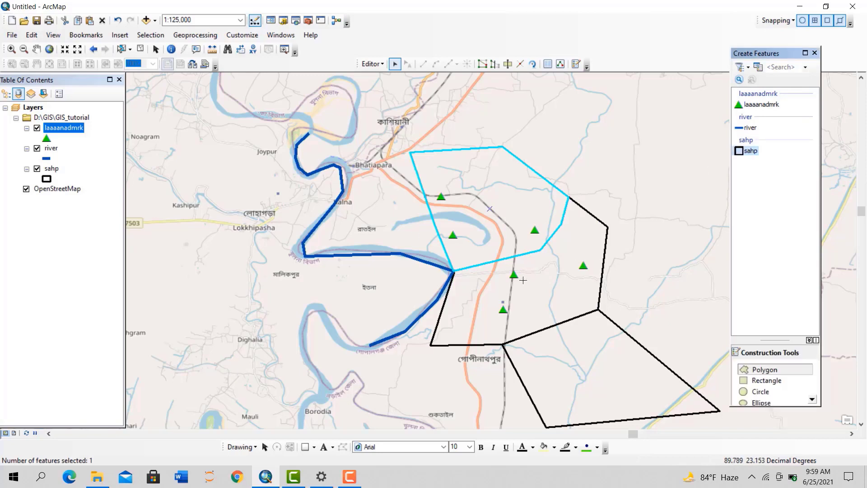
left_click(453, 271)
left_click(274, 300)
left_click(216, 200)
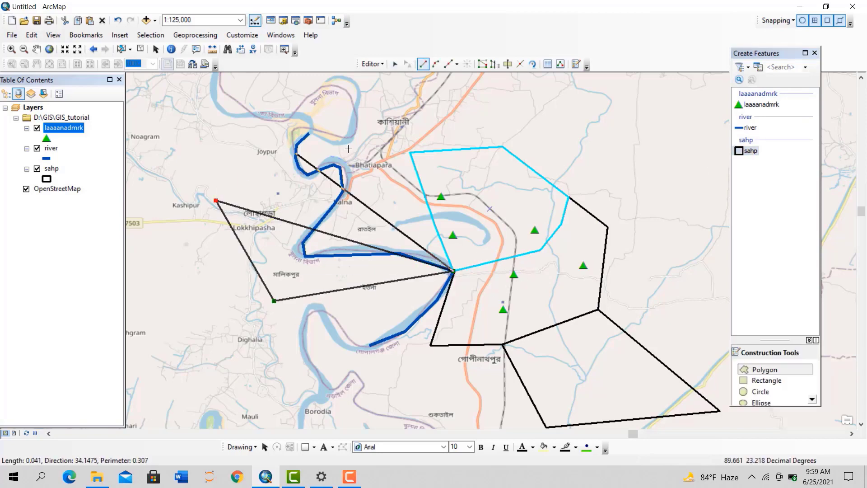
double_click(409, 152)
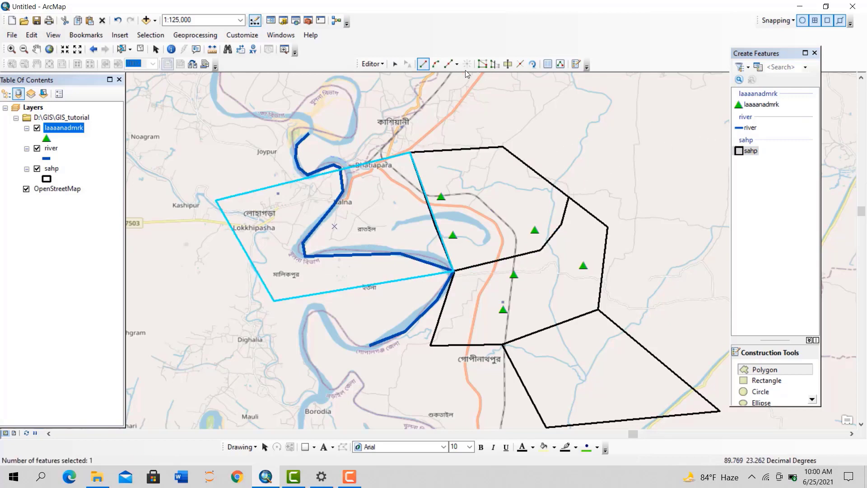
Cut the western sahp polygon by tracing the river line from its shared eastern vertex to the river vertex on its northern edge
left_click(396, 64)
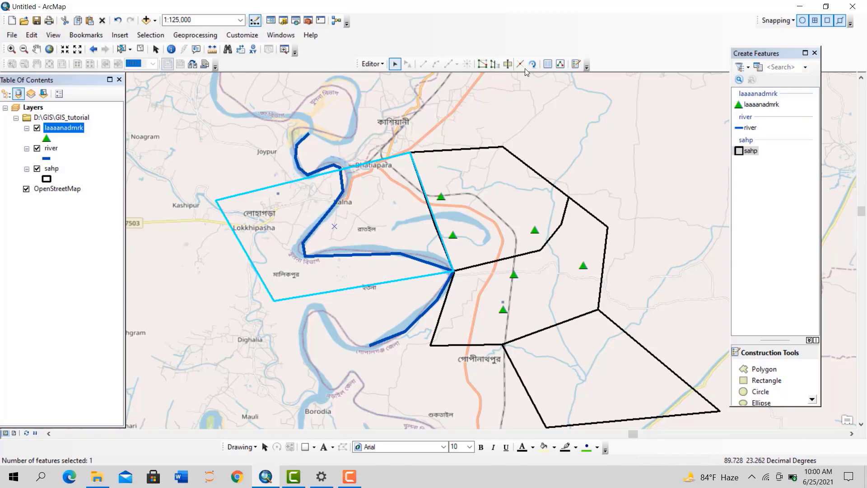
left_click(508, 66)
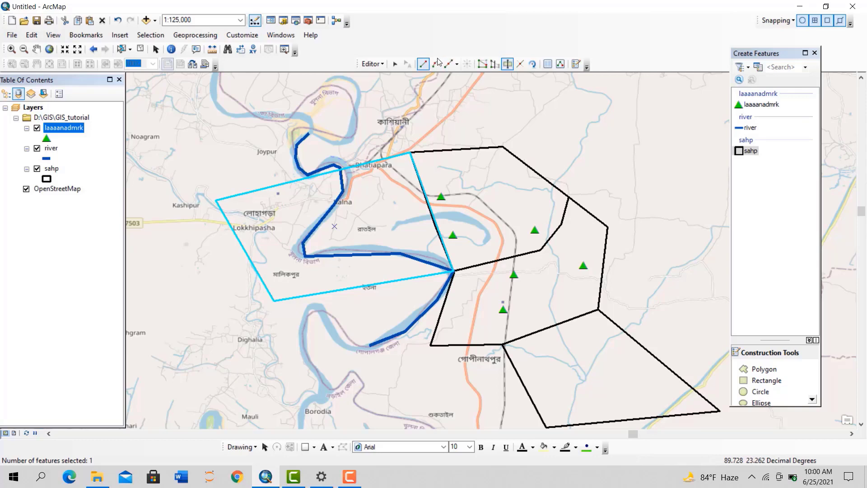
left_click(457, 64)
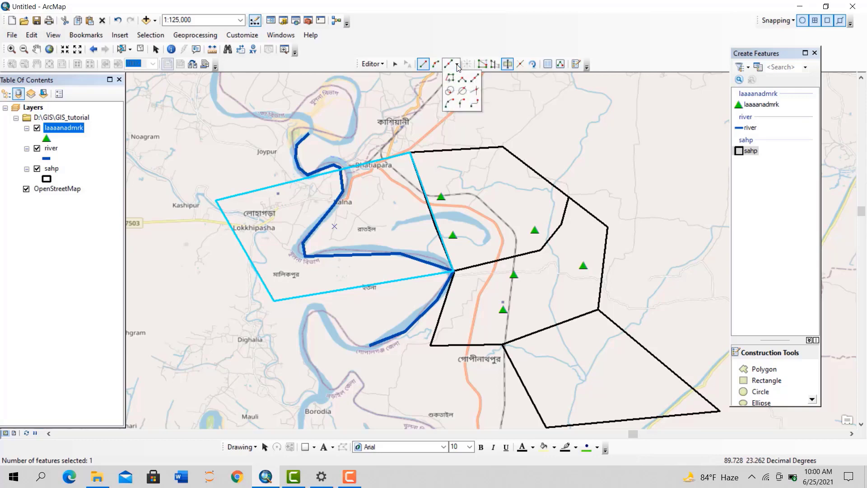
left_click(450, 77)
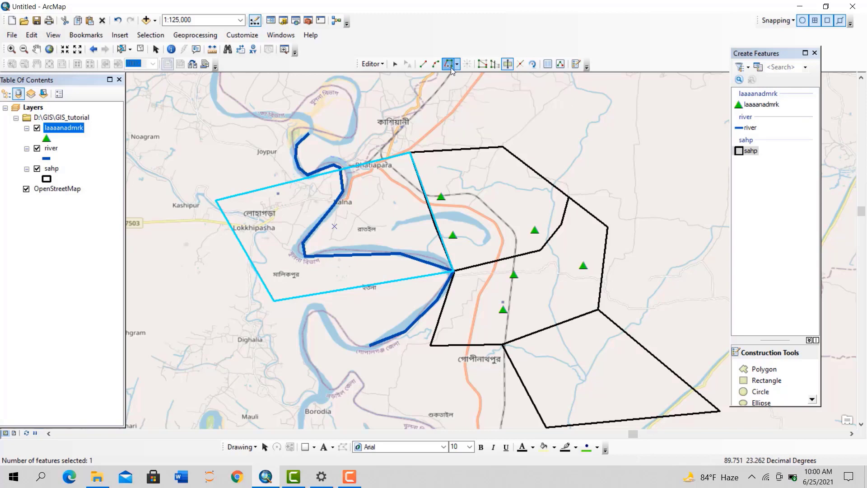
left_click(452, 271)
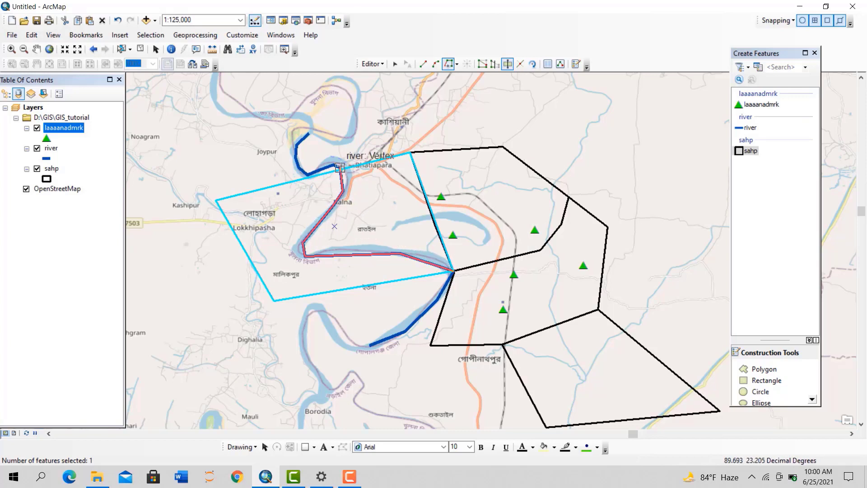
double_click(336, 159)
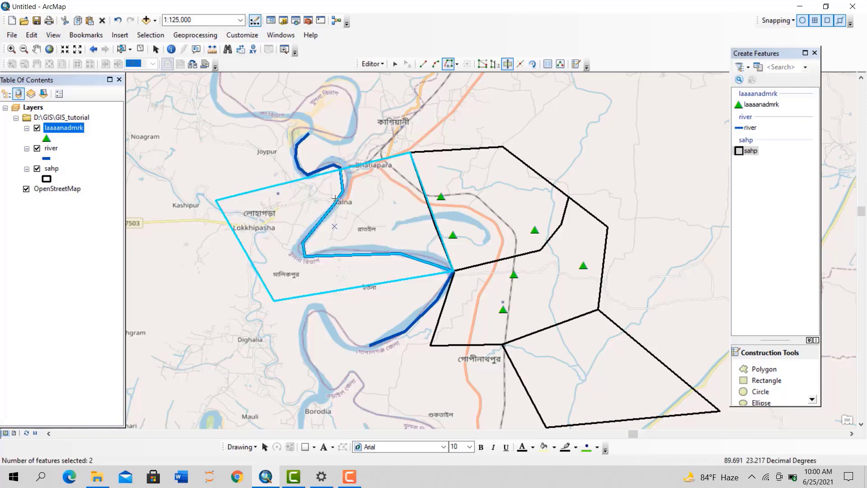
Select the cut river pieces and neighbouring sahp polygons one at a time to check the new division
left_click(395, 63)
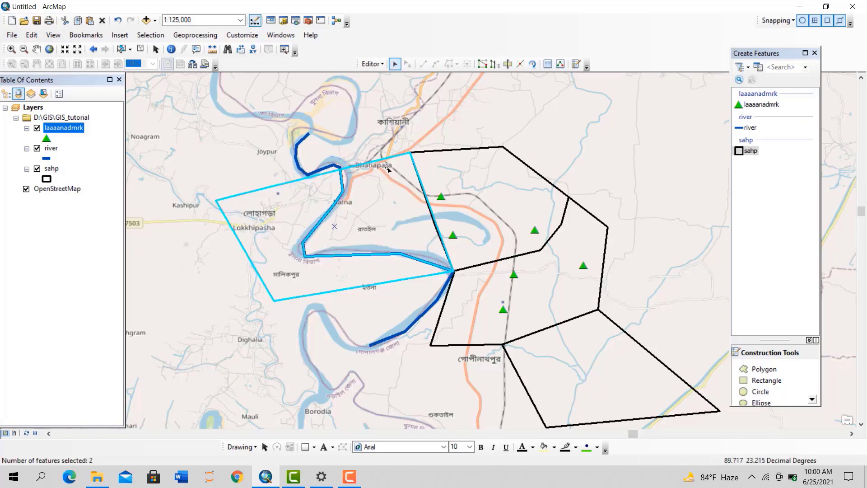
left_click(386, 196)
left_click(283, 224)
left_click(520, 218)
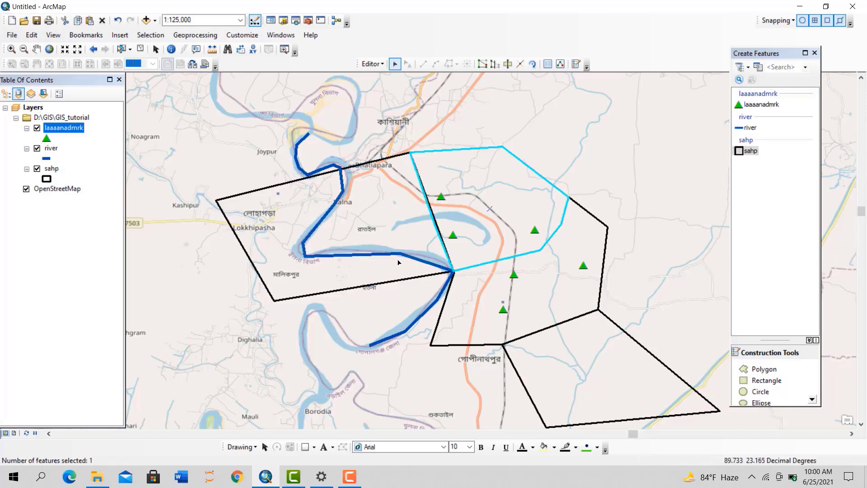
left_click(339, 258)
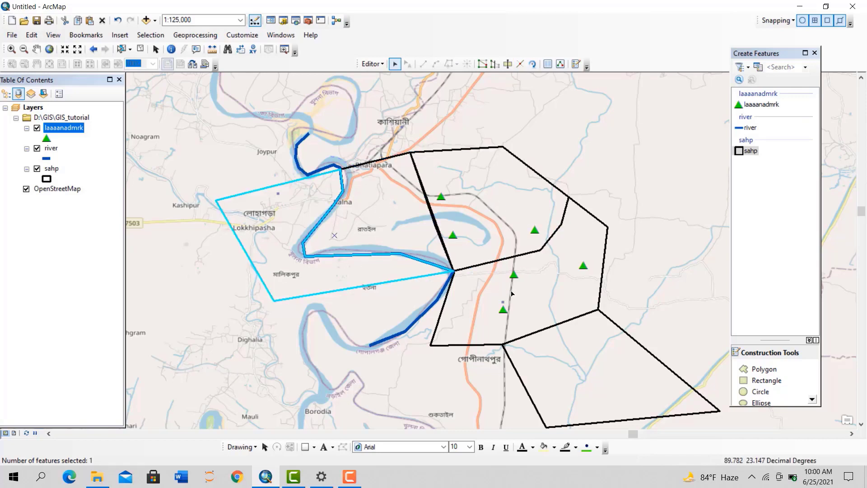
left_click(532, 310)
left_click(603, 388)
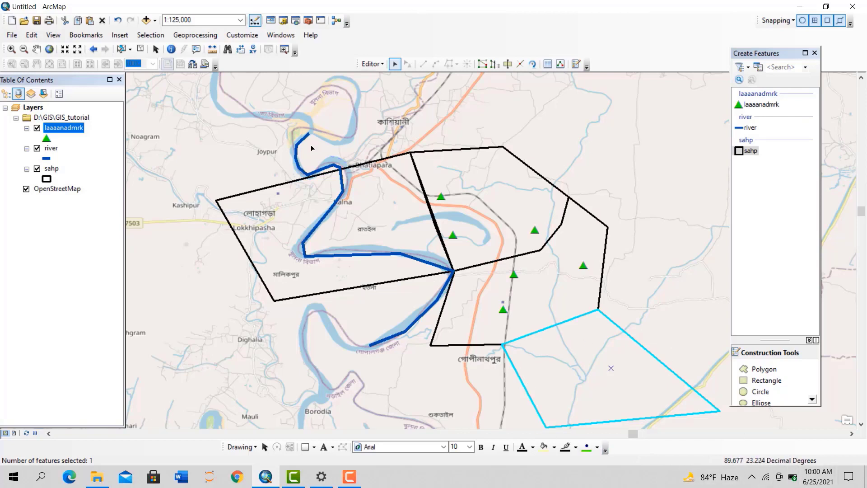
Check the sticky move tolerance in the general editing options
left_click(370, 64)
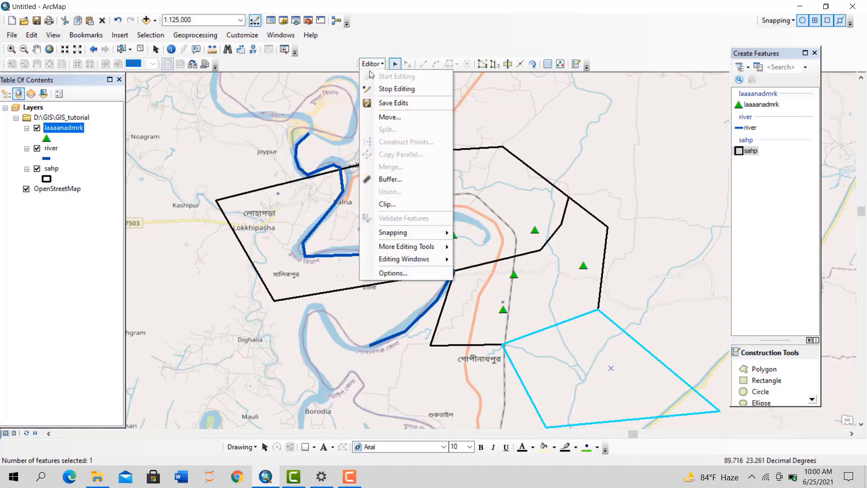
left_click(375, 273)
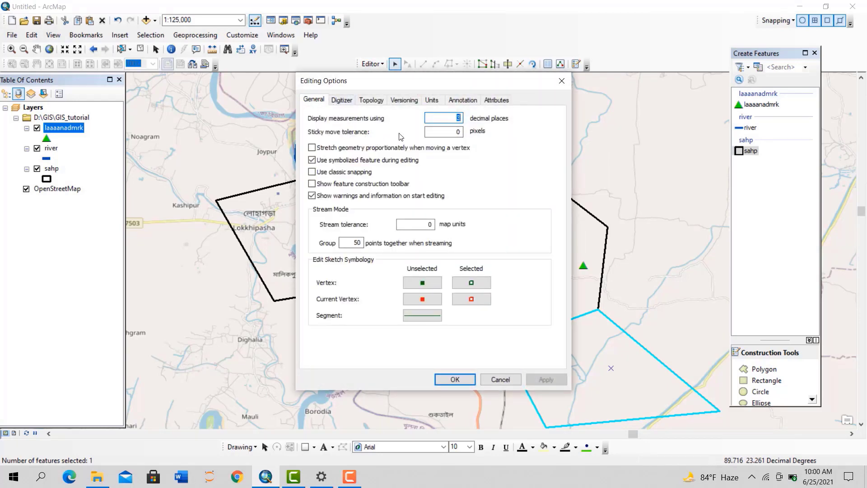
left_click(451, 133)
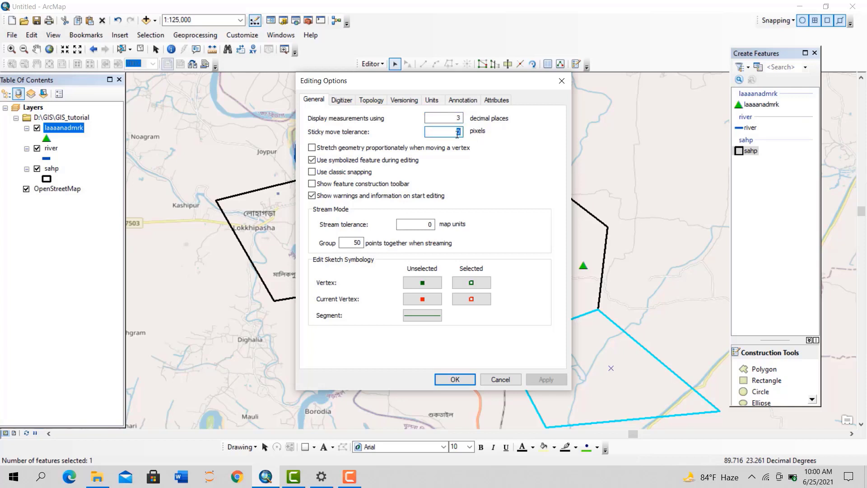
left_click(443, 378)
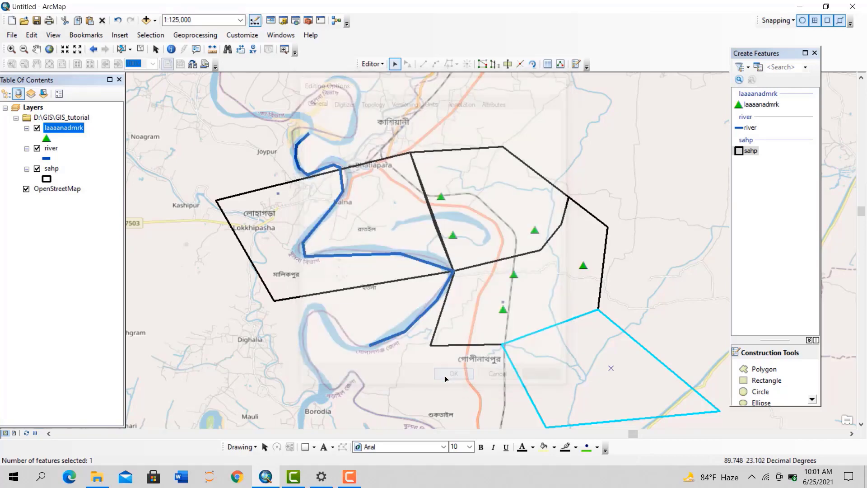
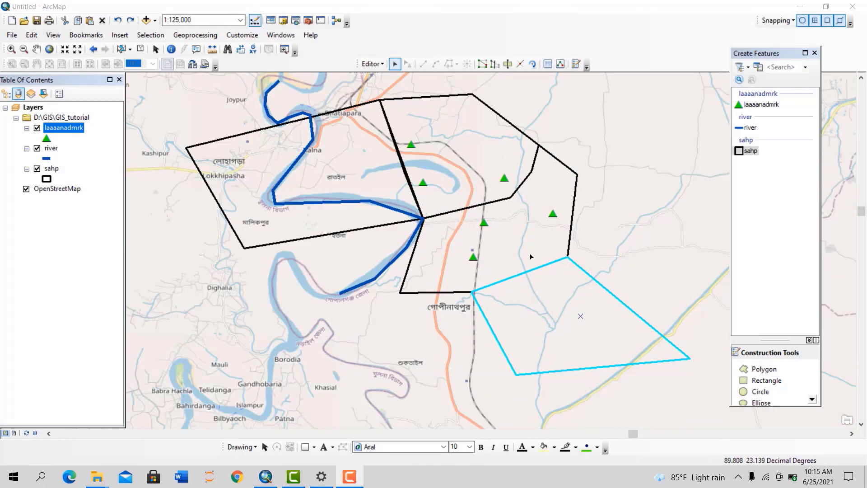
Try shifting the southeastern sahp polygon slightly south of its neighbour, and undo the move
left_click(595, 343)
left_click_drag(541, 323, 535, 338)
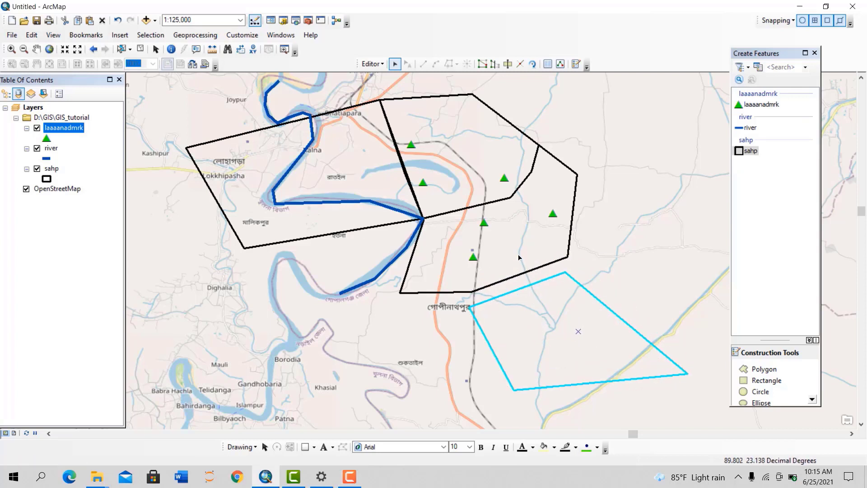
left_click(297, 202)
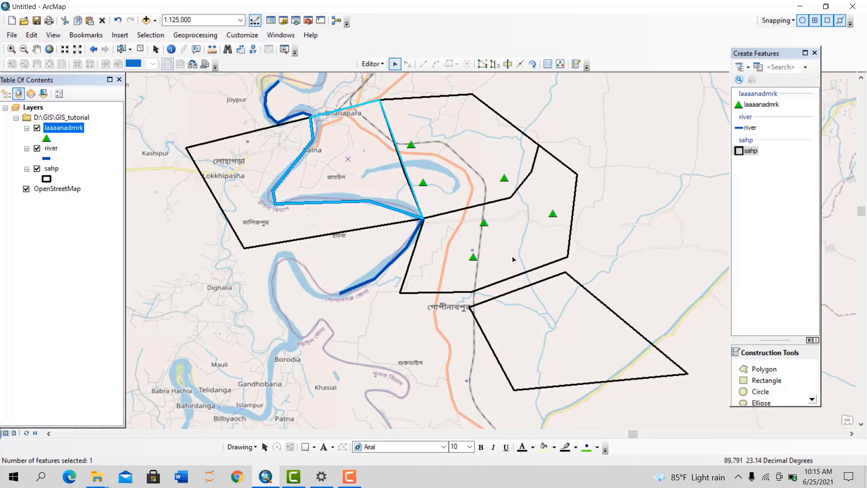
left_click(562, 340)
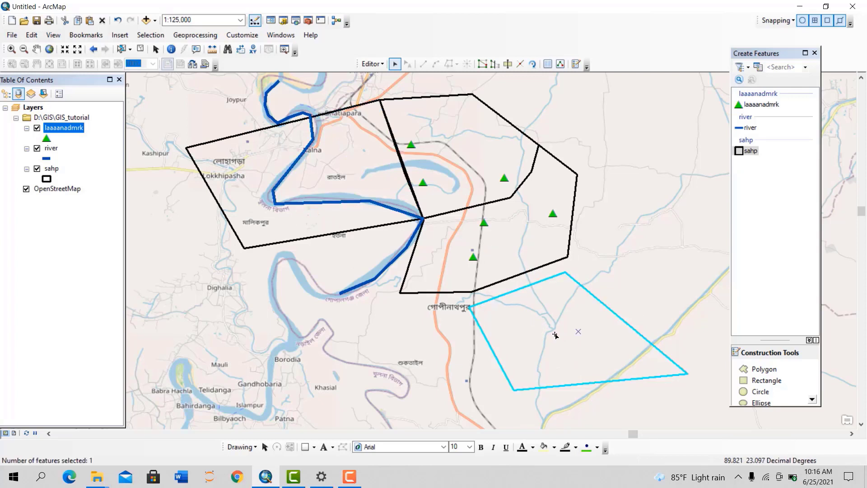
left_click_drag(555, 335, 555, 313)
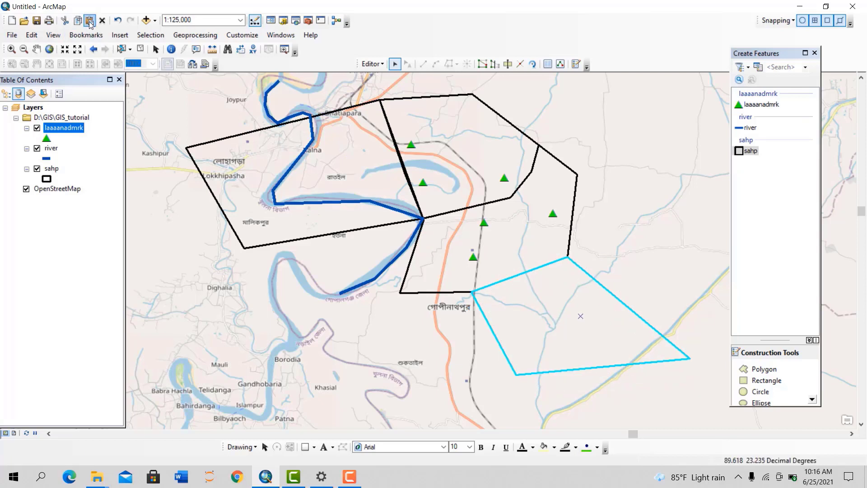
left_click(117, 20)
left_click(117, 20)
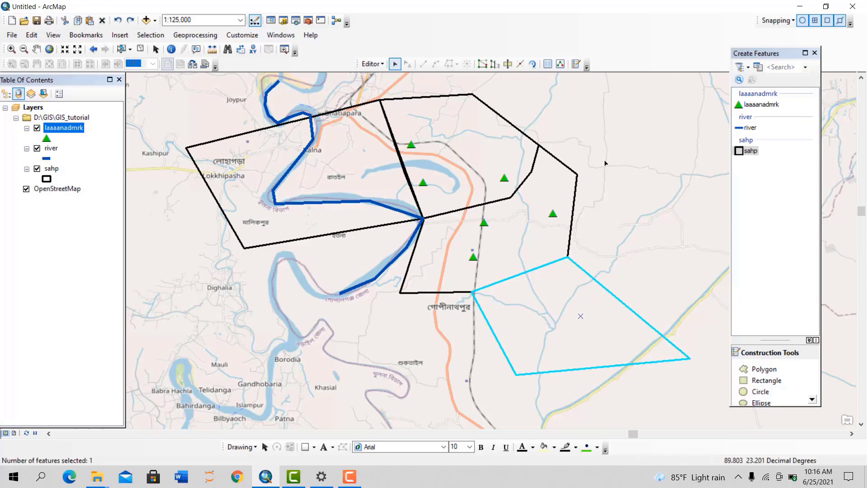
Move the southeastern sahp polygon toward the southwest and the piece west of the river farther southwest
left_click_drag(550, 305, 455, 363)
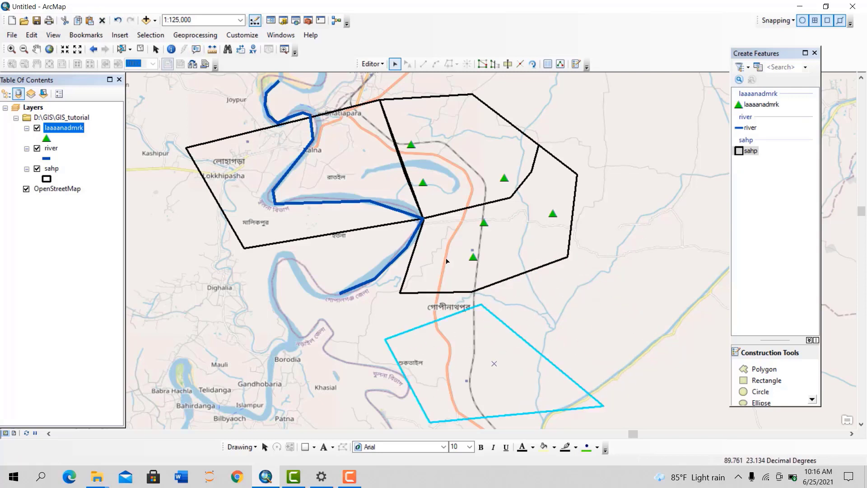
left_click_drag(632, 177, 525, 238)
left_click(315, 198)
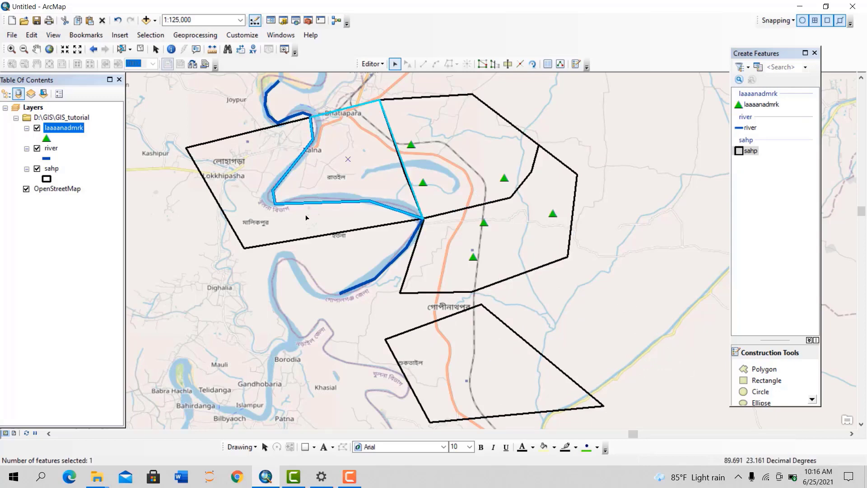
left_click_drag(296, 225, 280, 254)
left_click_drag(262, 212, 169, 325)
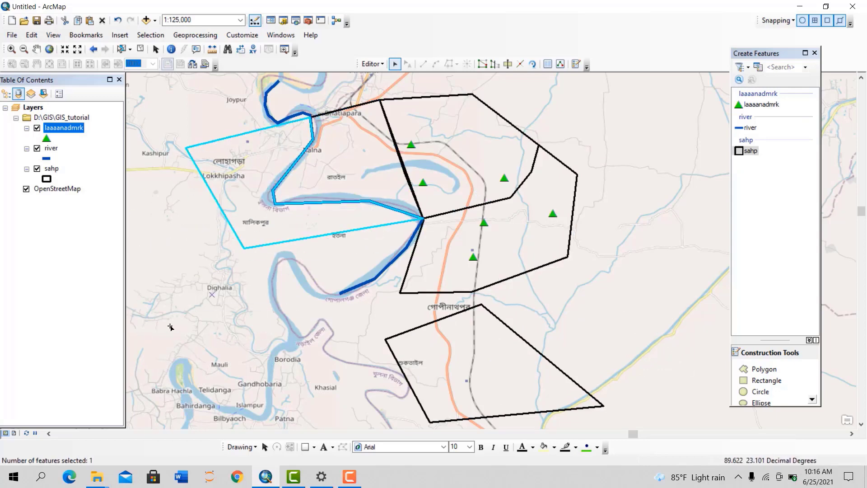
Move the sahp piece east of the river far to the northwest, away from the other polygons
left_click(379, 181)
left_click_drag(443, 157, 687, 158)
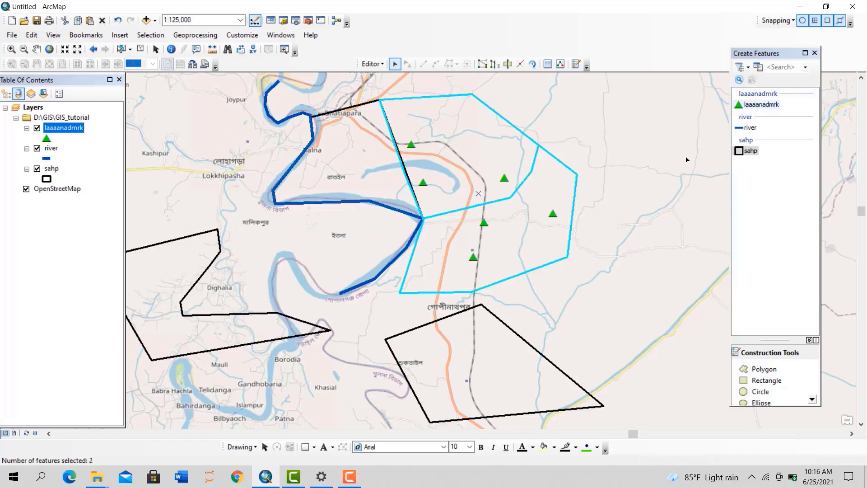
scroll(478, 220, "down", 2)
left_click(404, 195)
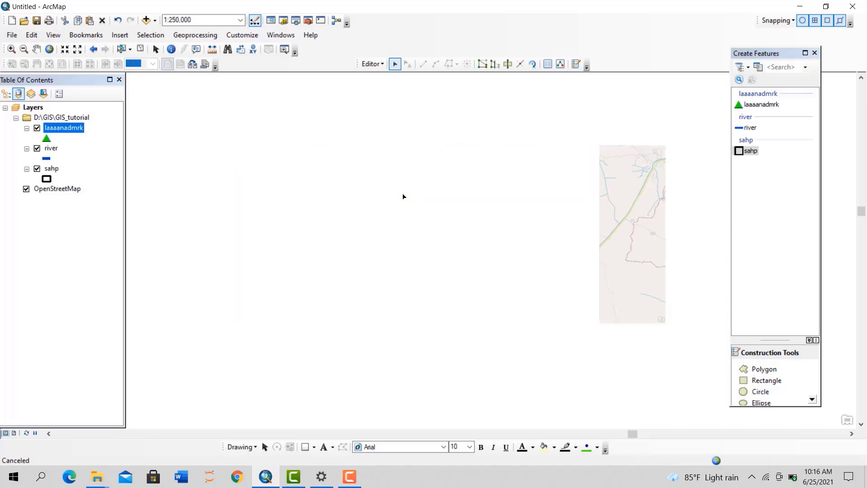
left_click_drag(405, 195, 225, 137)
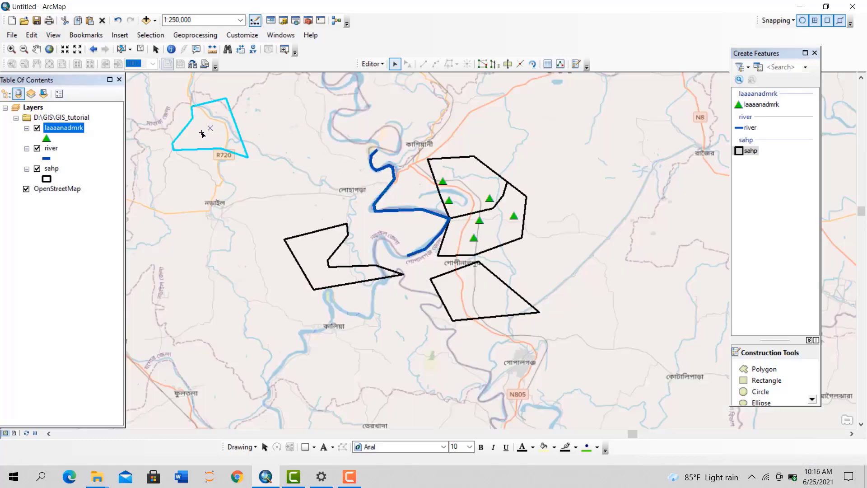
Undo the polygon moves to restore the original adjoining layout
left_click(117, 21)
left_click(117, 21)
left_click(118, 21)
left_click(118, 21)
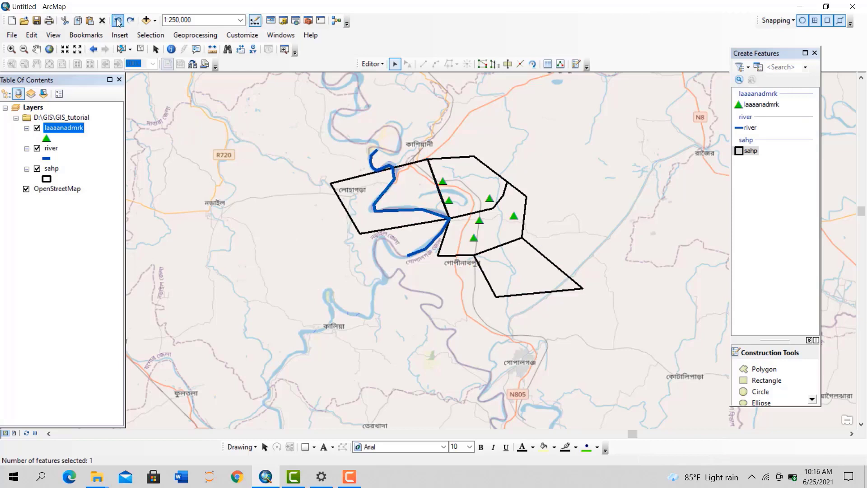
Merge the sahp piece east of the river with the adjoining northern polygon, using the first listed sahp feature as the target
left_click(411, 192)
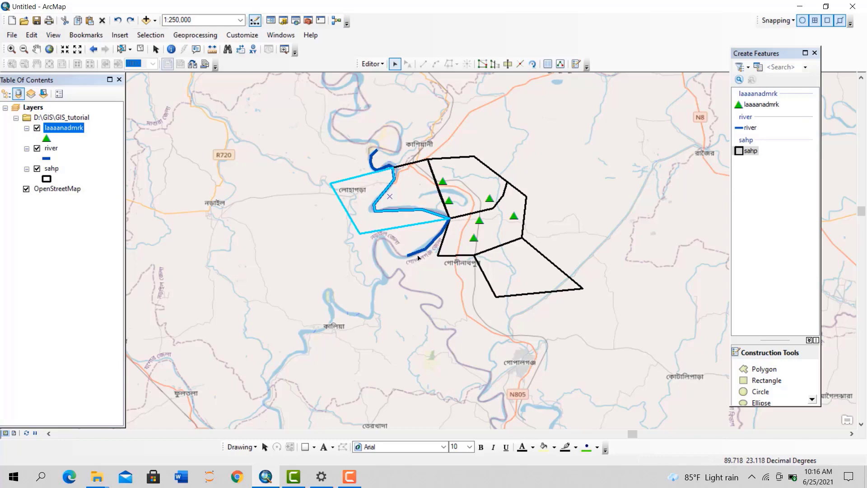
left_click_drag(476, 196, 492, 345)
left_click(430, 338)
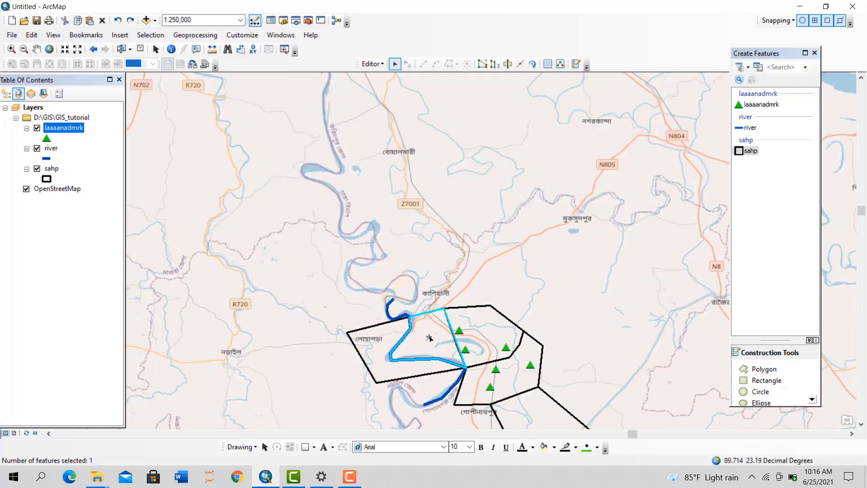
scroll(430, 338, "up", 4)
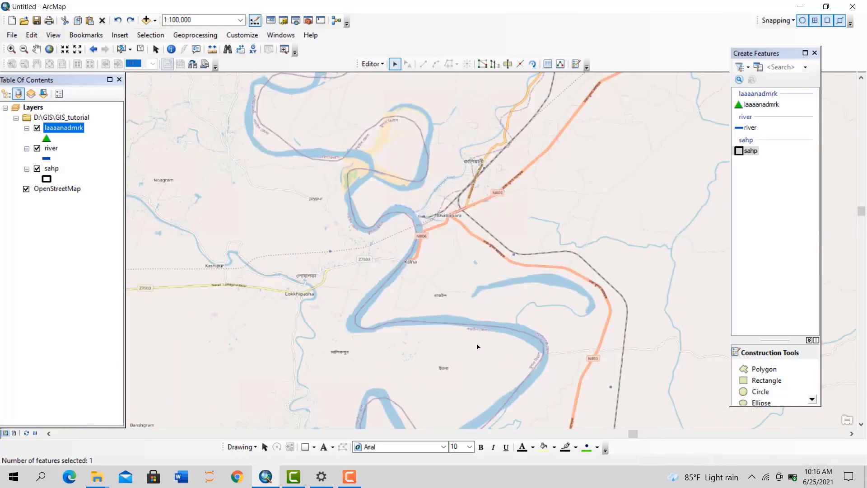
left_click(637, 270)
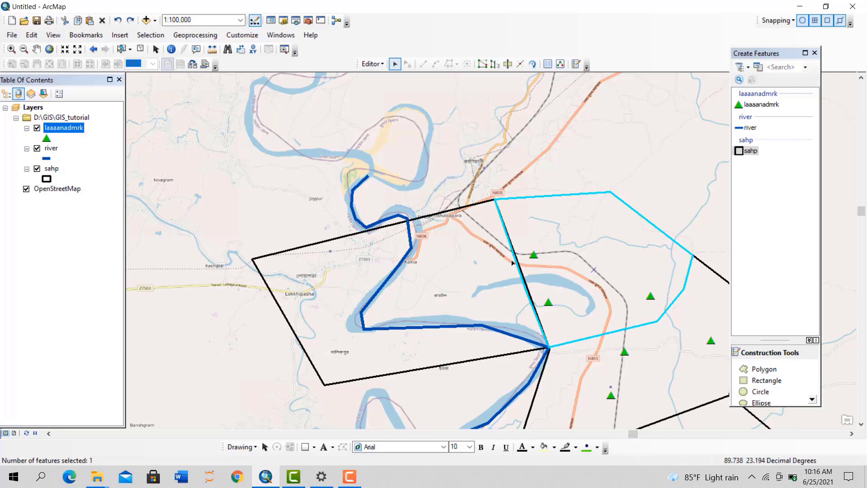
left_click(445, 273, "shift")
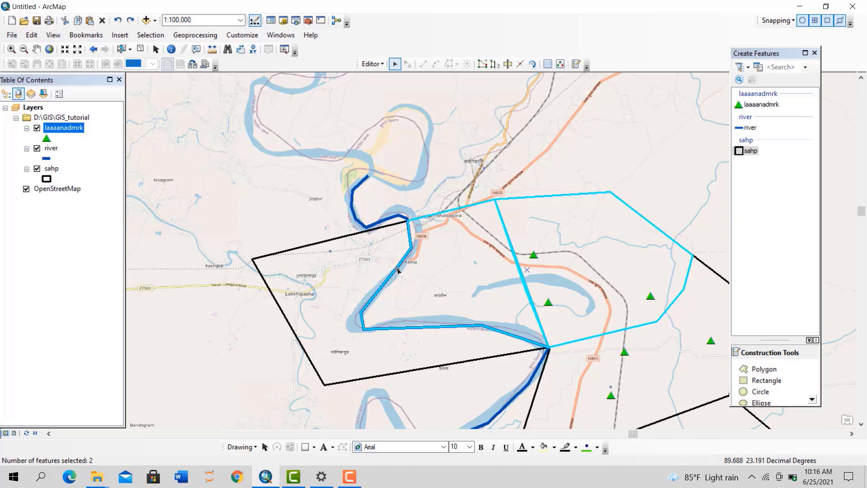
left_click(333, 276, "shift")
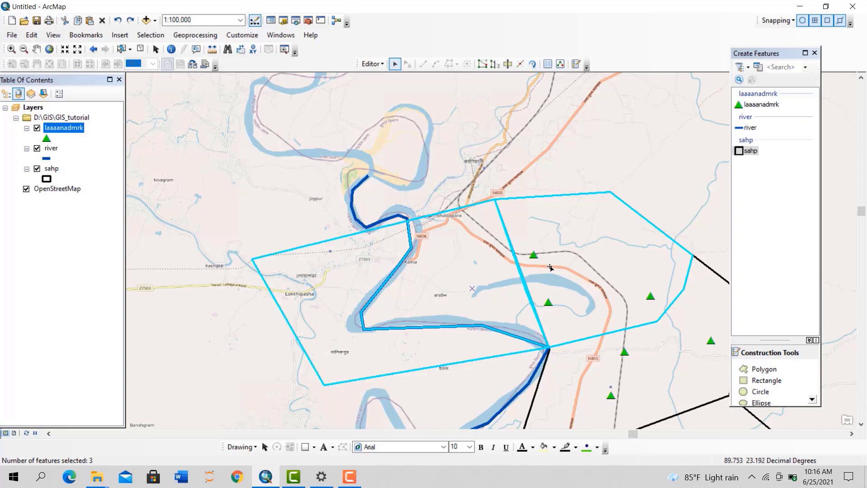
left_click(353, 282, "shift")
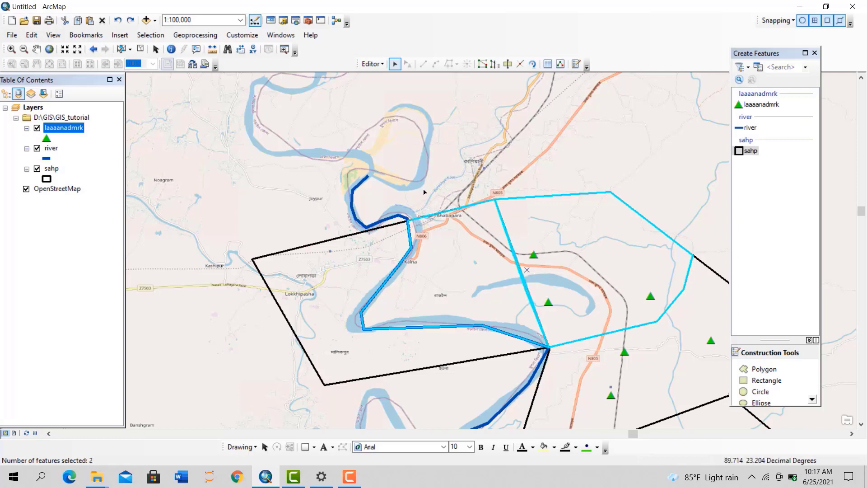
left_click(370, 64)
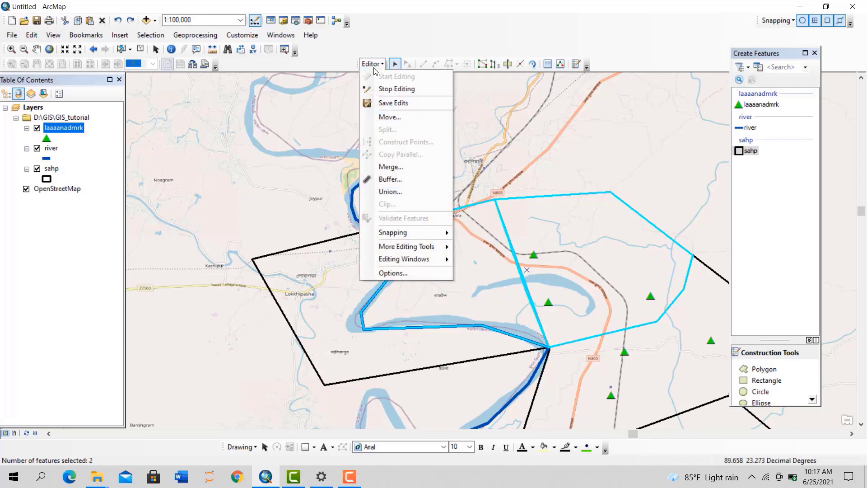
left_click(401, 171)
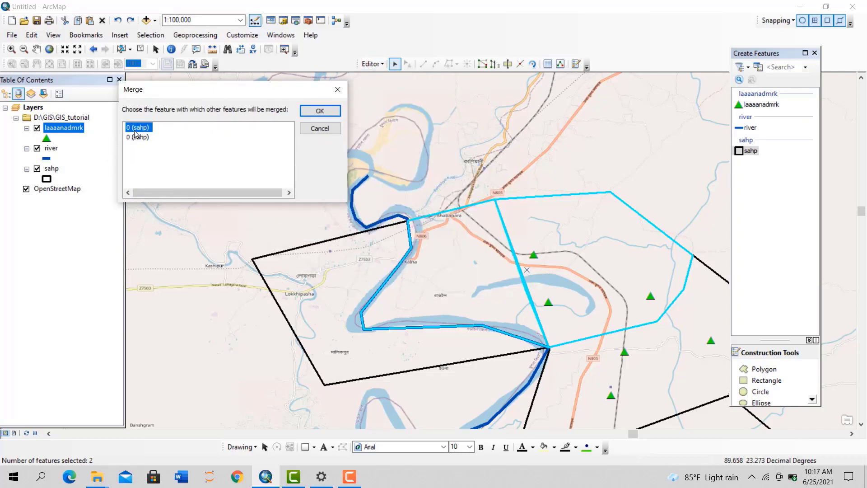
left_click(141, 138)
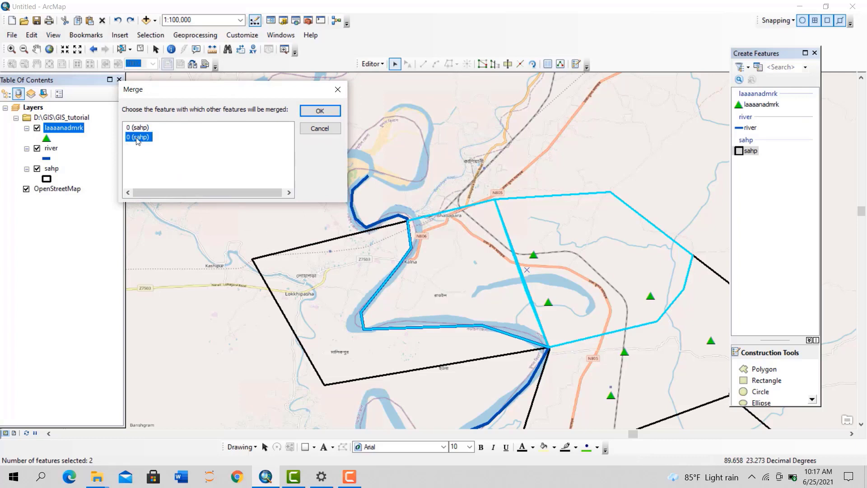
left_click(133, 128)
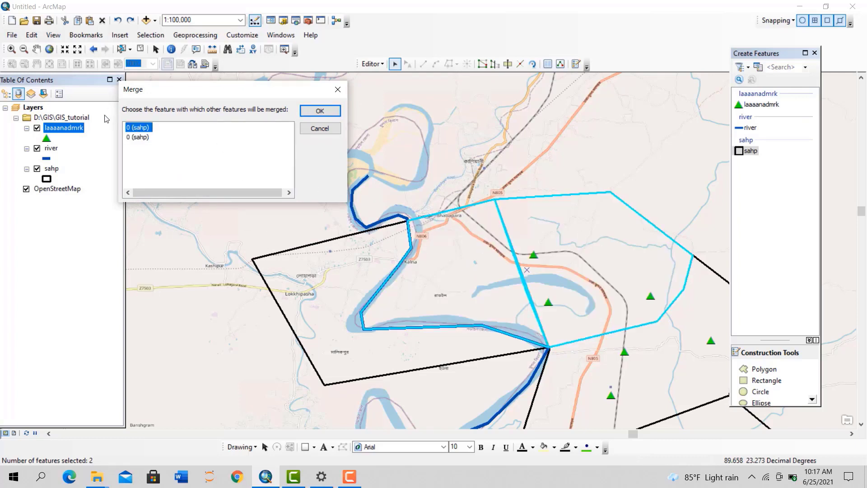
left_click(135, 128)
left_click(535, 262)
left_click(320, 110)
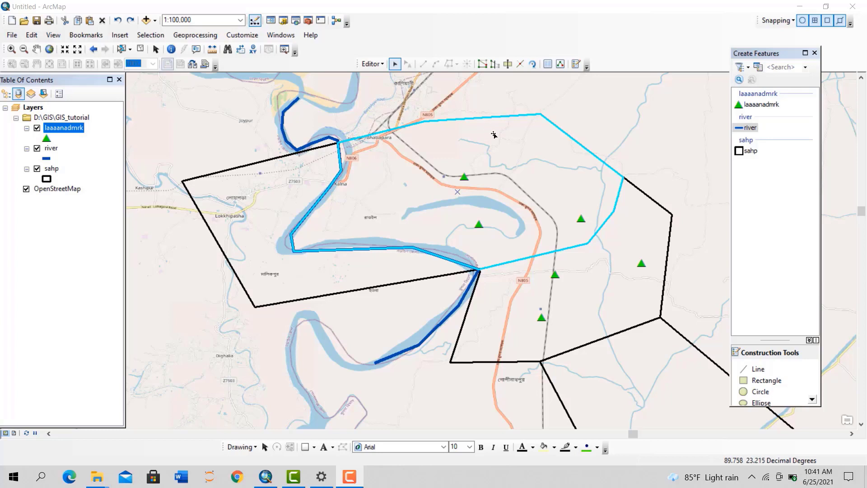
Try moving the merged sahp polygon to the southwest, and undo the move
left_click_drag(536, 168, 474, 225)
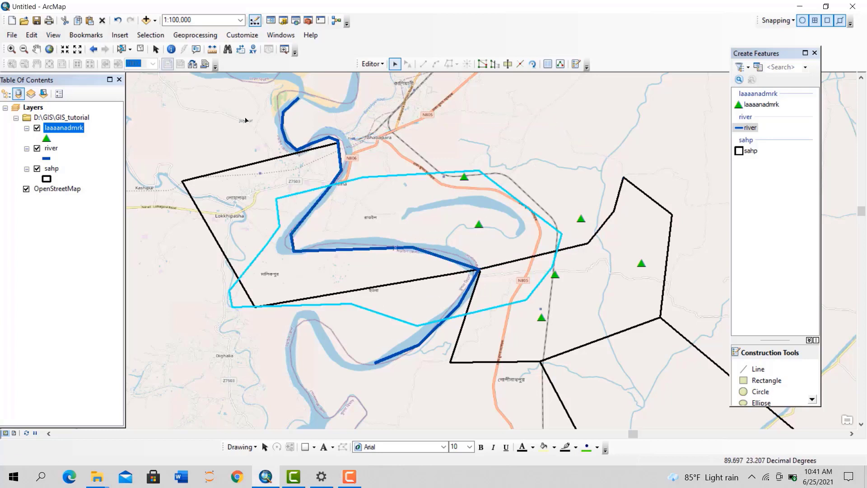
left_click(118, 22)
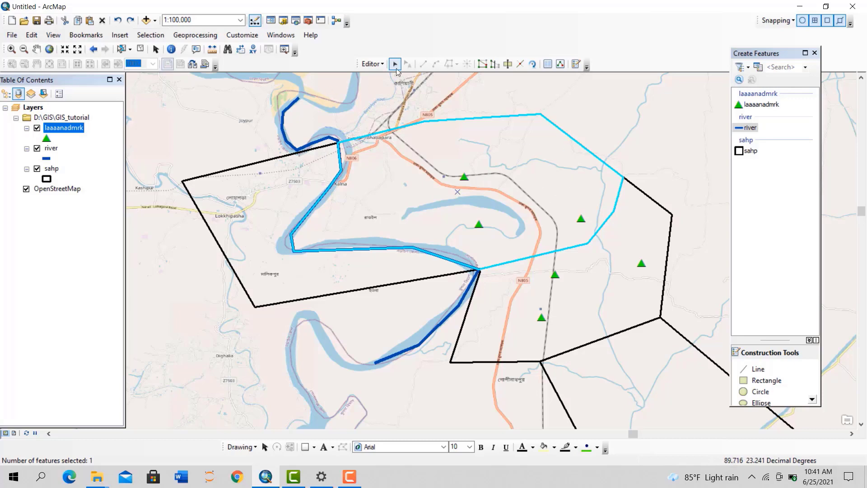
Set the sticky move tolerance to 999 pixels in the general editing options and apply it
left_click(372, 65)
left_click(388, 273)
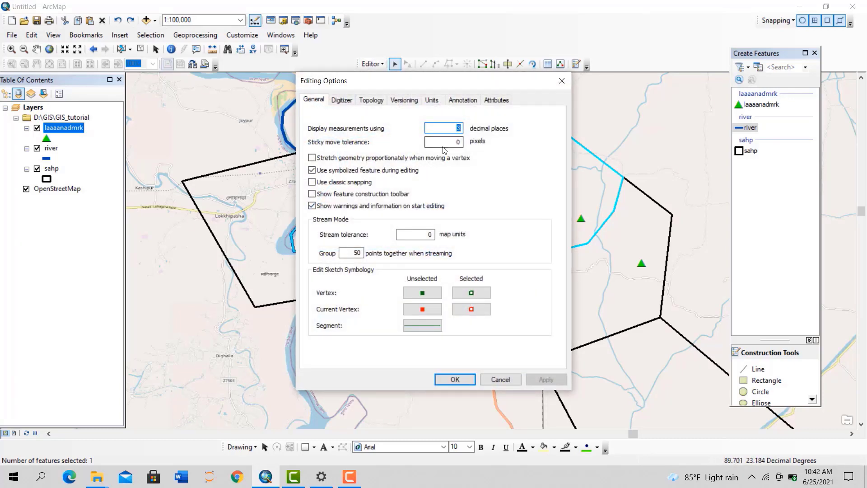
key("Tab")
type("999")
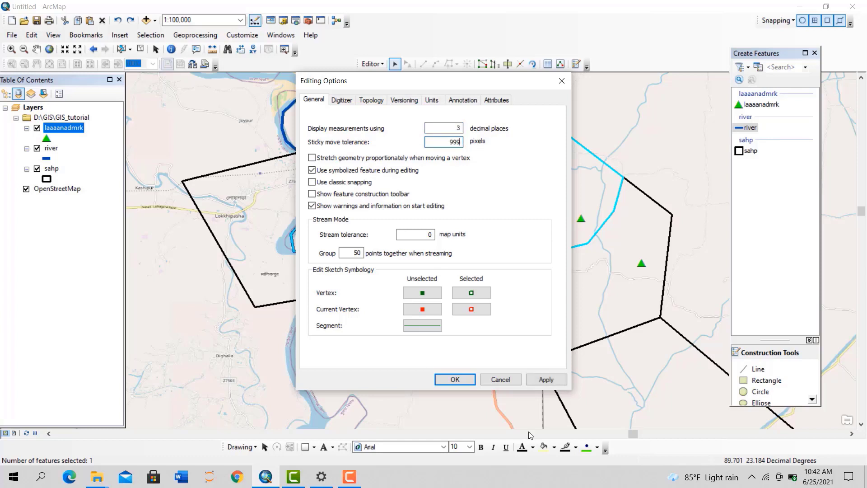
left_click(548, 380)
left_click(455, 380)
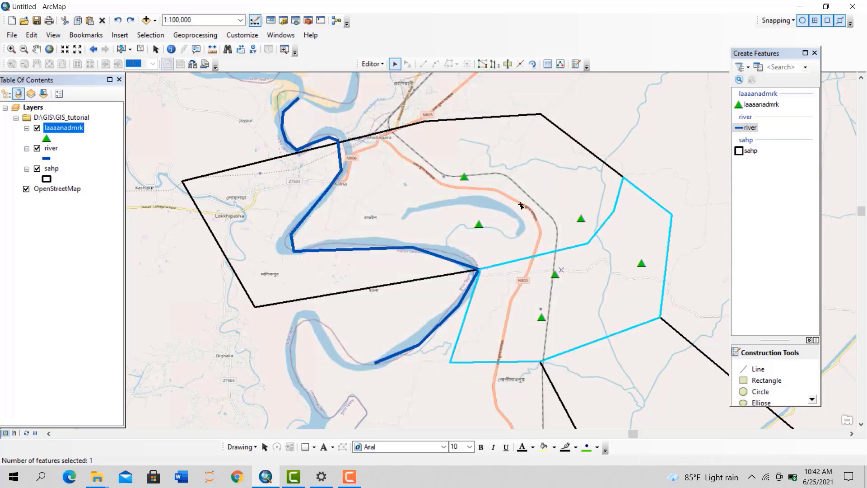
Select the sahp polygons on either side of the river in turn, ending with the merged polygon
left_click(332, 192)
left_click(243, 211)
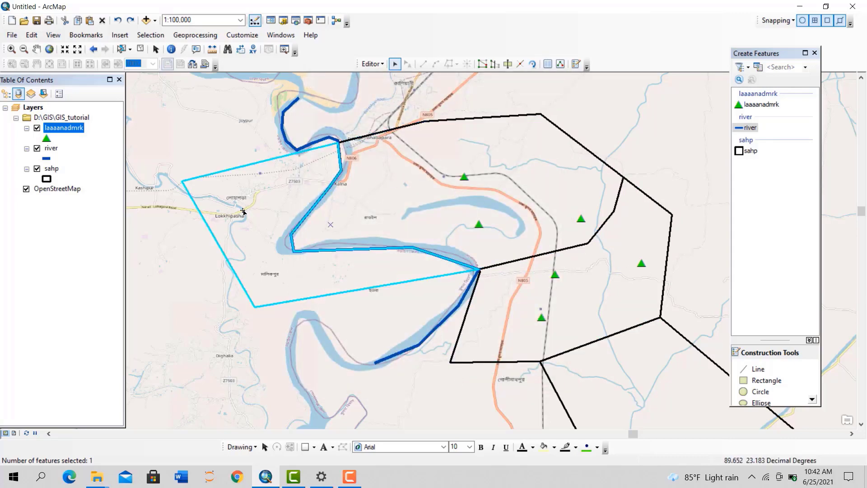
left_click(440, 202)
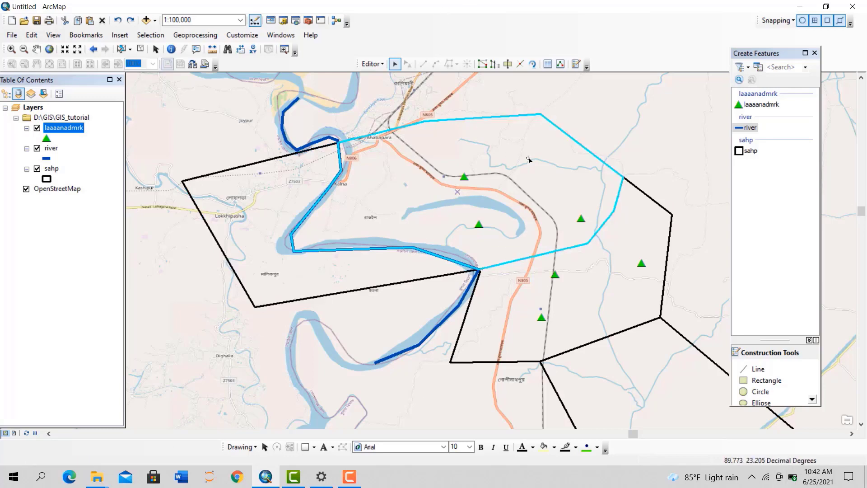
Start a river line on the stream just outside the merged polygon's northeastern boundary and trace its first bends inward to the west
scroll(571, 158, "down", 1)
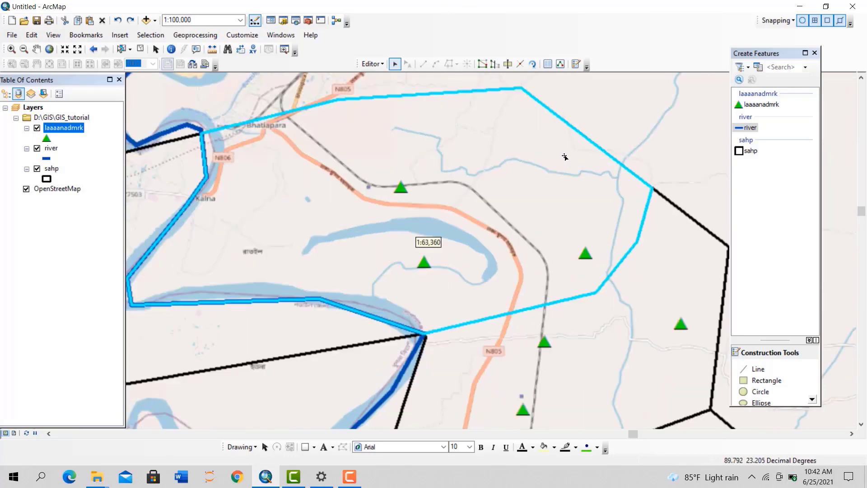
left_click_drag(544, 171, 490, 184)
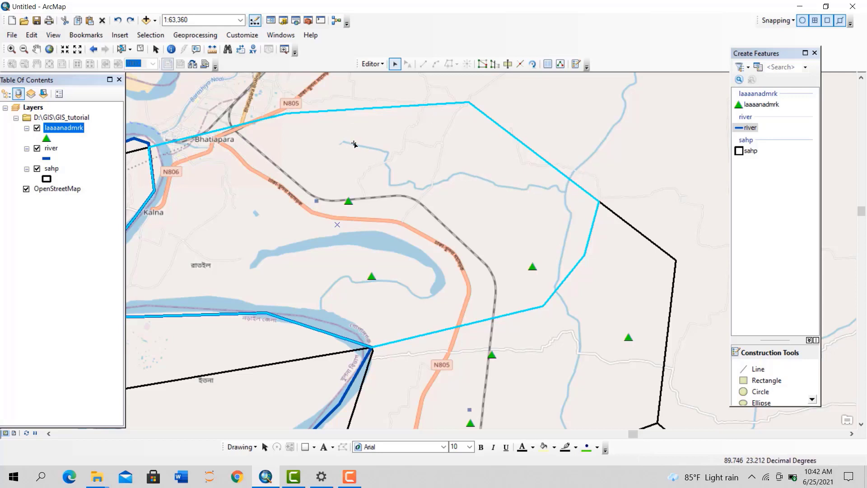
left_click(747, 128)
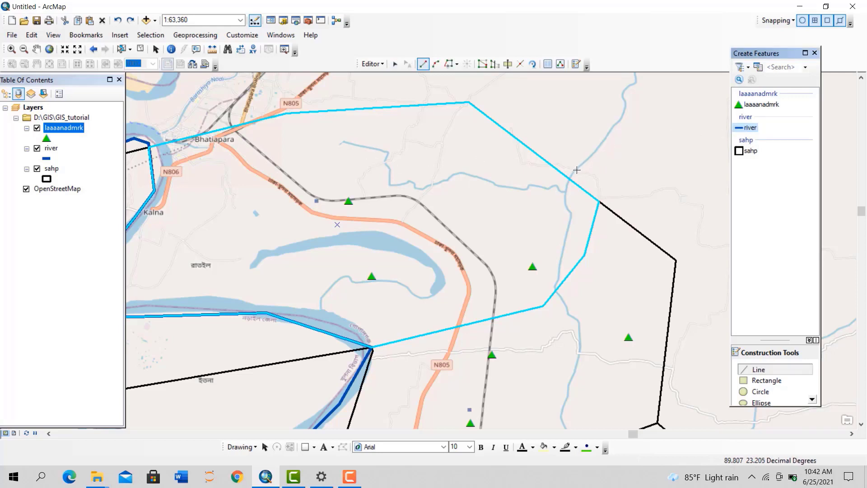
scroll(576, 169, "down", 3)
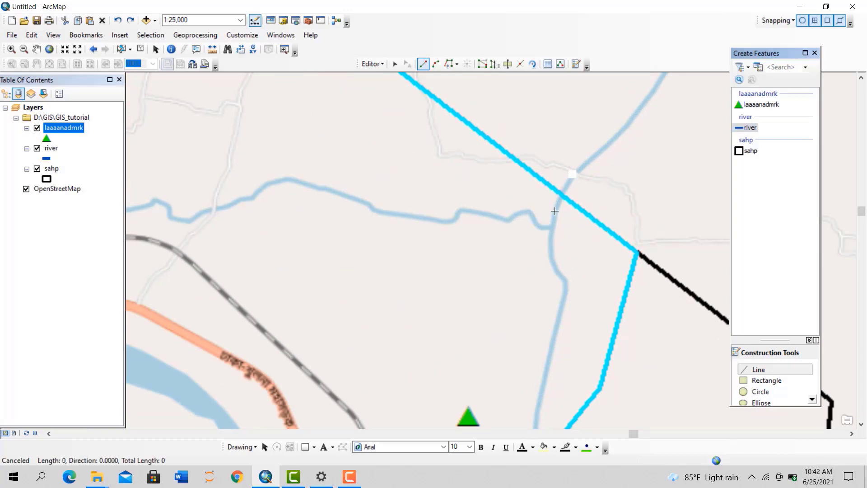
left_click(572, 175)
left_click(554, 211)
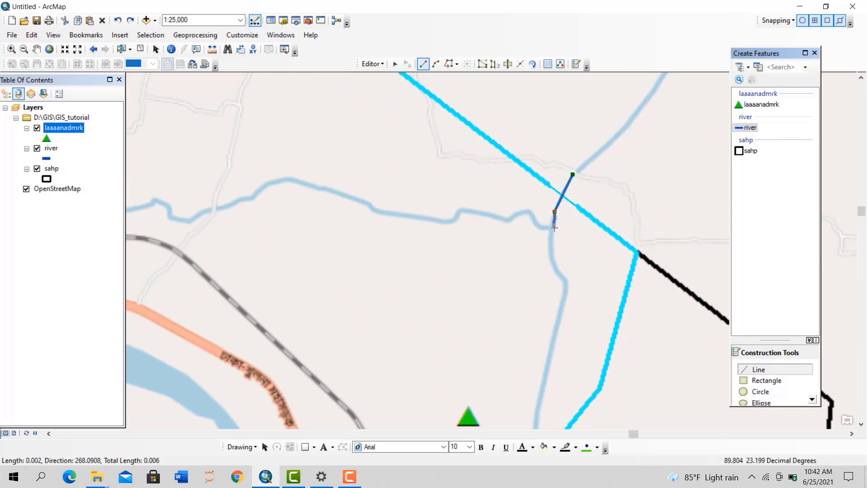
left_click(552, 229)
left_click(534, 224)
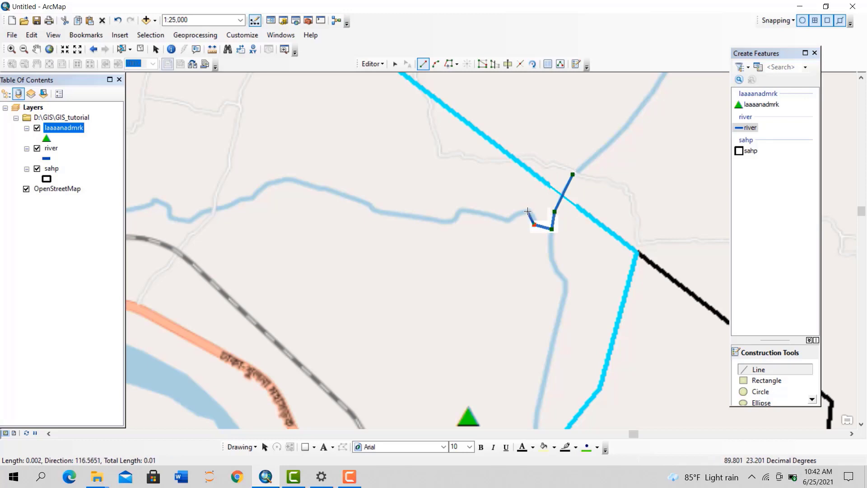
left_click(528, 210)
left_click(509, 221)
Continue the river line westward along the stream and finish it at the stream's far end inside the merged polygon
left_click_drag(487, 168, 737, 37)
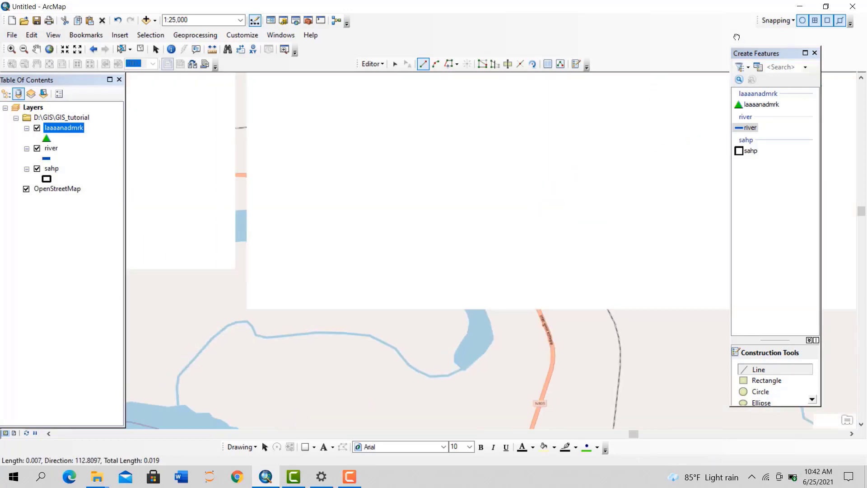
scroll(474, 221, "down", 3)
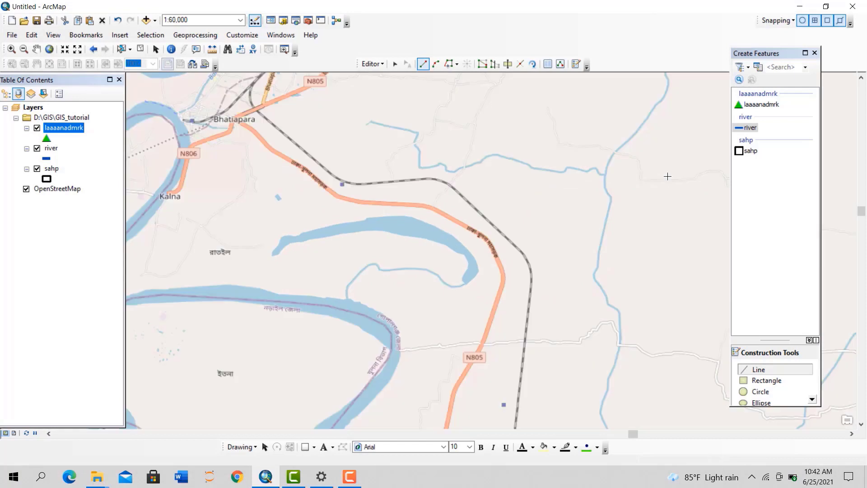
left_click(571, 167)
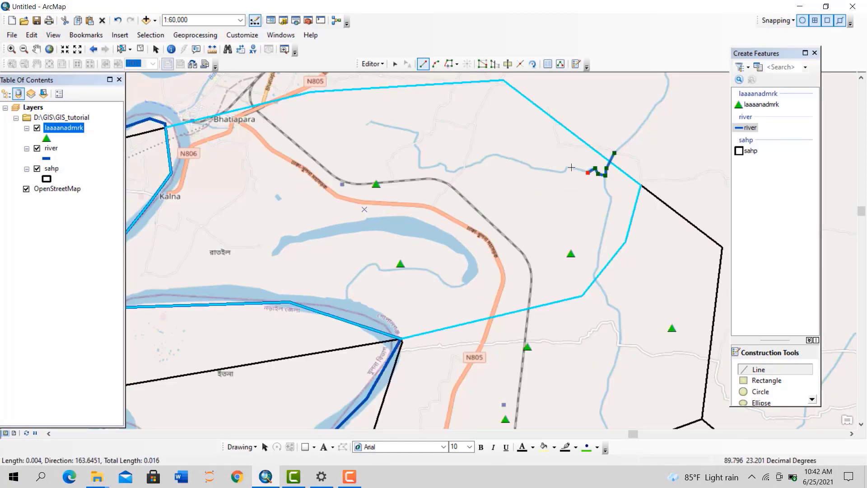
left_click(538, 170)
left_click(490, 158)
left_click(434, 167)
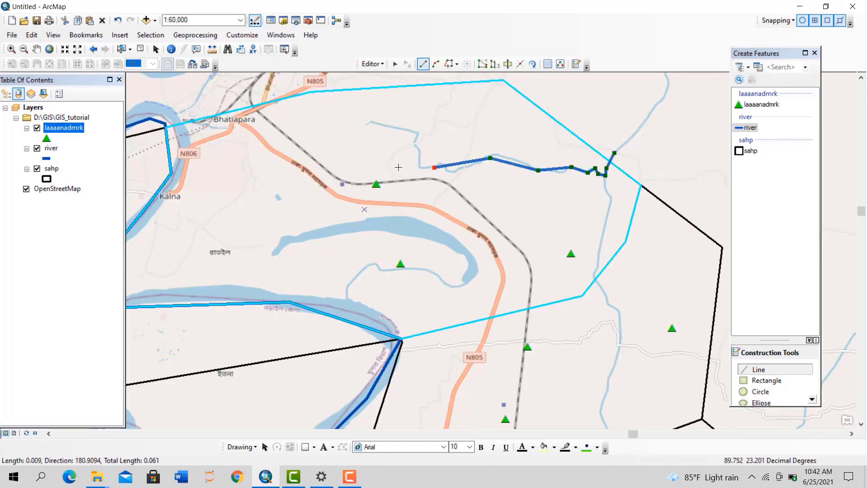
left_click(415, 135)
left_click(384, 123)
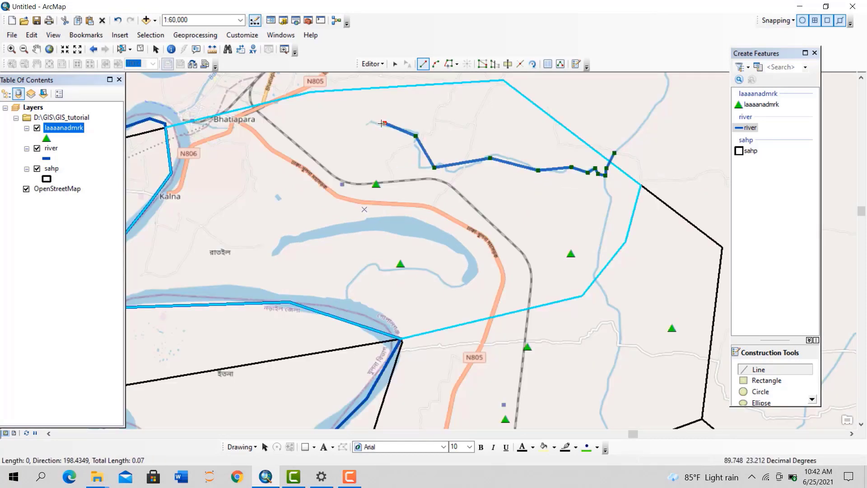
double_click(369, 122)
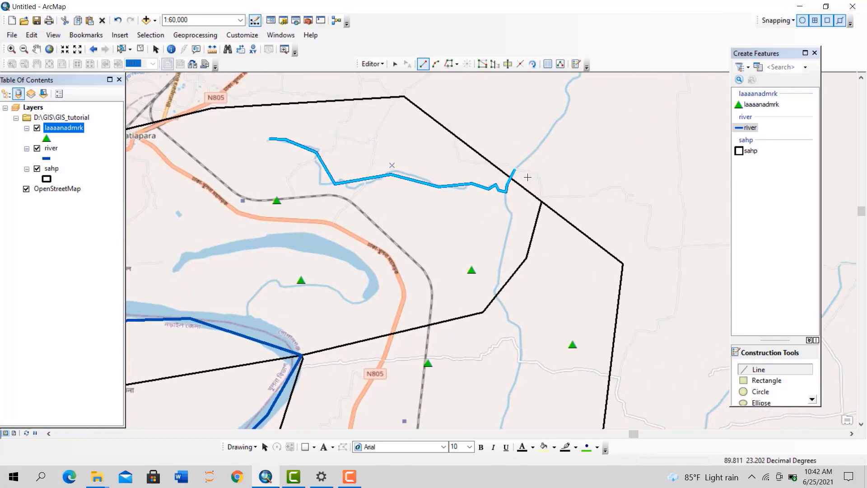
Examine where the new river line crosses the merged polygon's northeastern boundary
scroll(520, 195, "up", 3)
scroll(520, 194, "up", 2)
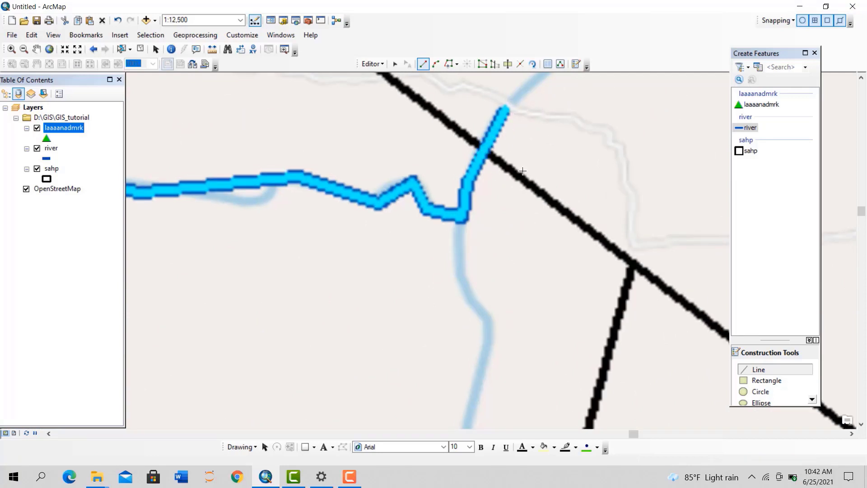
scroll(418, 191, "down", 1)
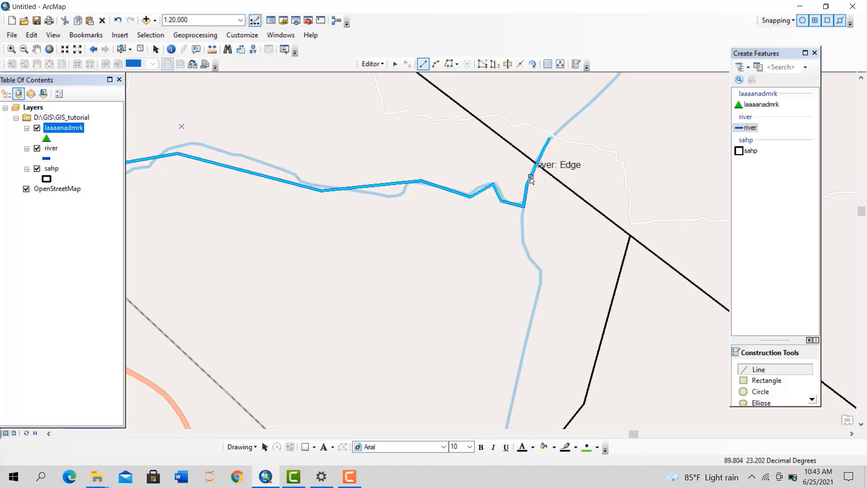
scroll(599, 199, "up", 1)
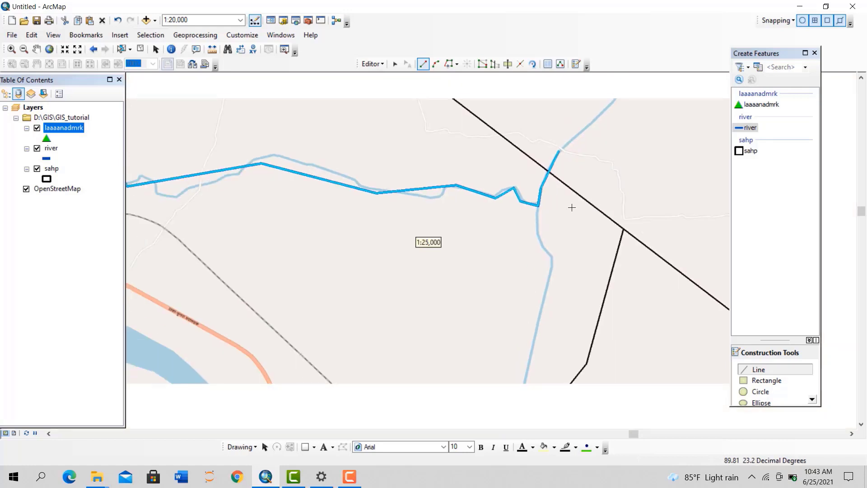
Try deleting the river line's end vertex that overshoots the polygon boundary, and undo the deletion
left_click(394, 63)
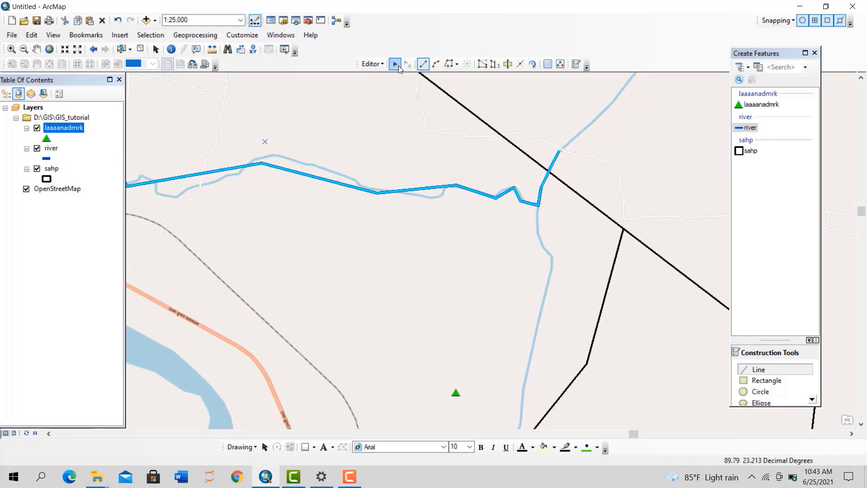
double_click(558, 156)
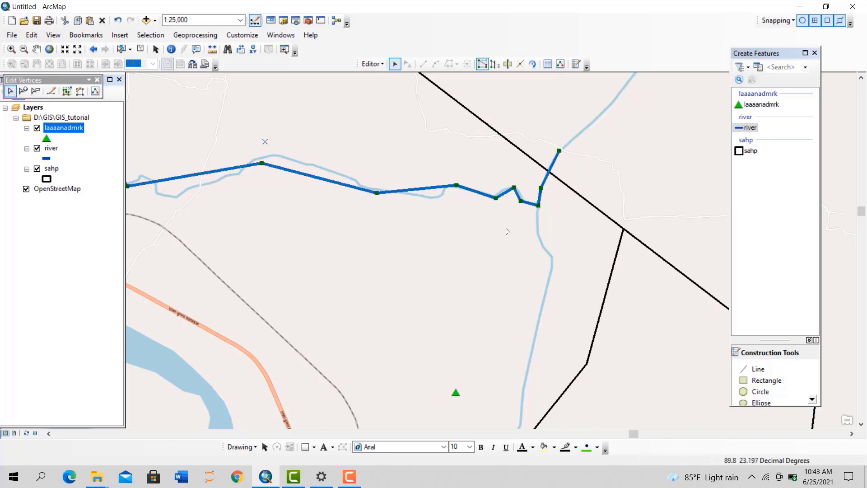
scroll(561, 158, "down", 1)
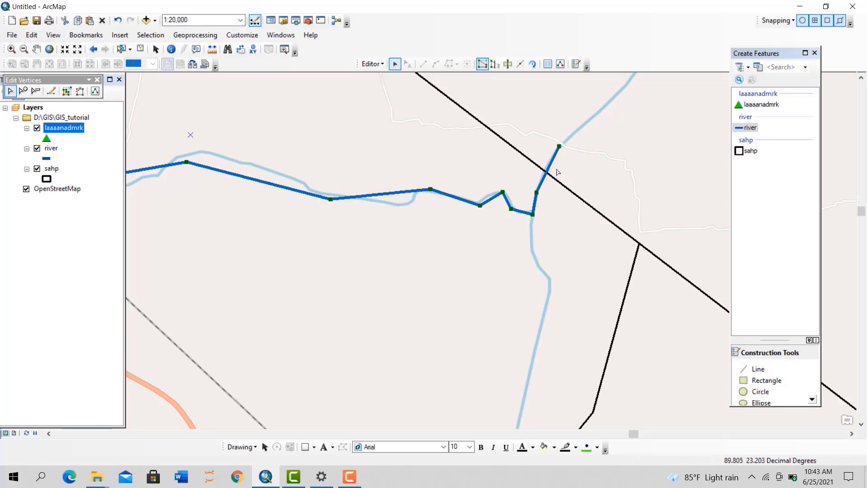
right_click(560, 146)
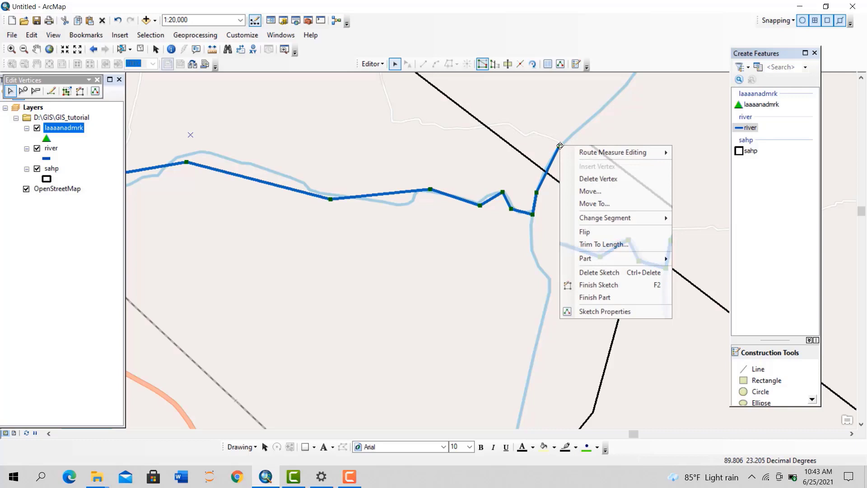
left_click(576, 181)
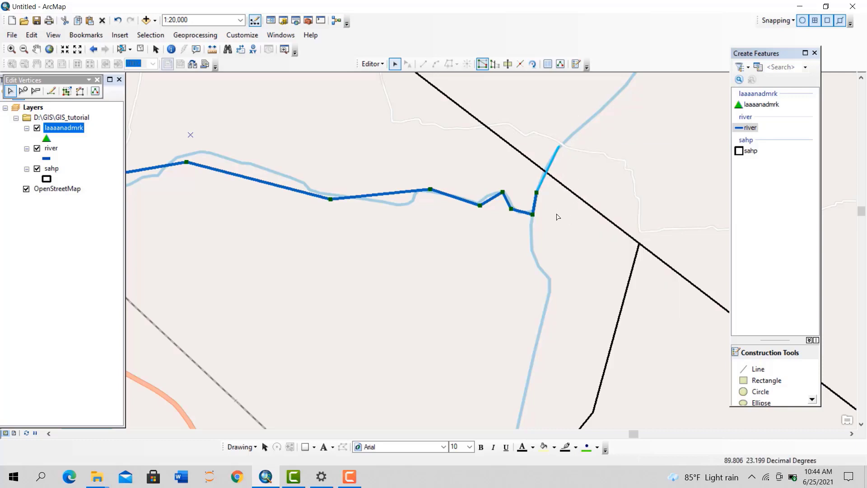
left_click(558, 215)
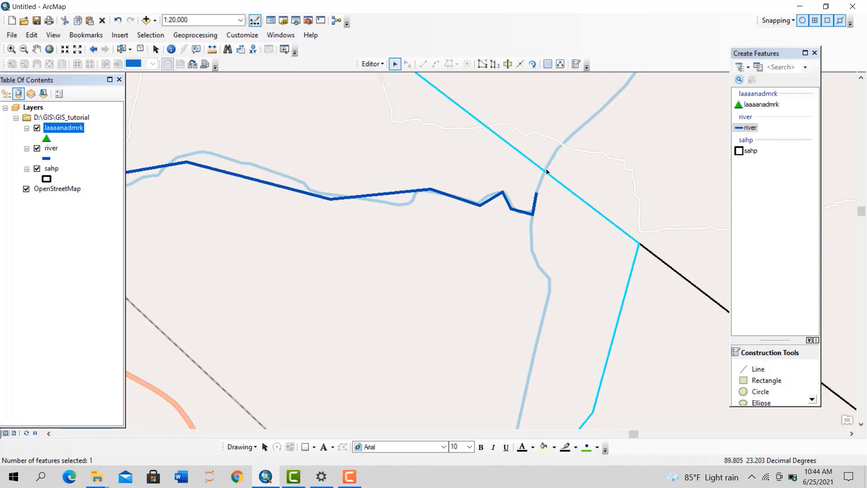
left_click(117, 20)
Move the river line's overshooting end vertex back onto the polygon boundary and finish the vertex edit
double_click(558, 148)
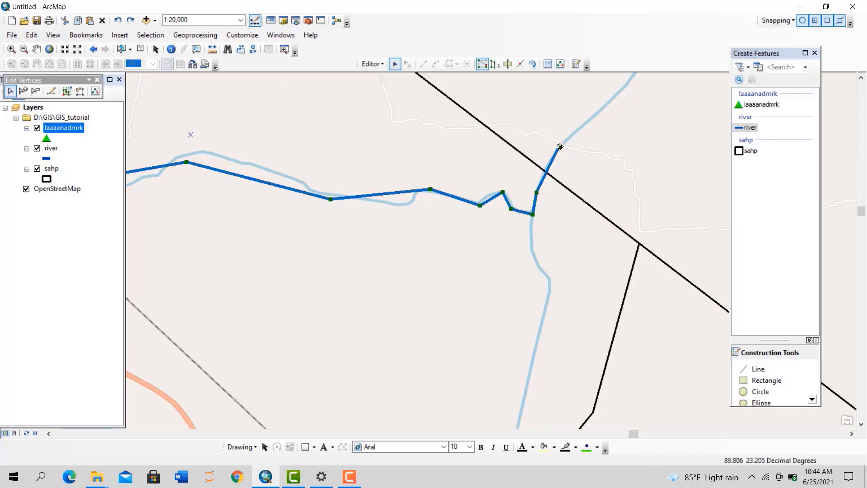
left_click_drag(559, 147, 544, 171)
left_click(522, 182)
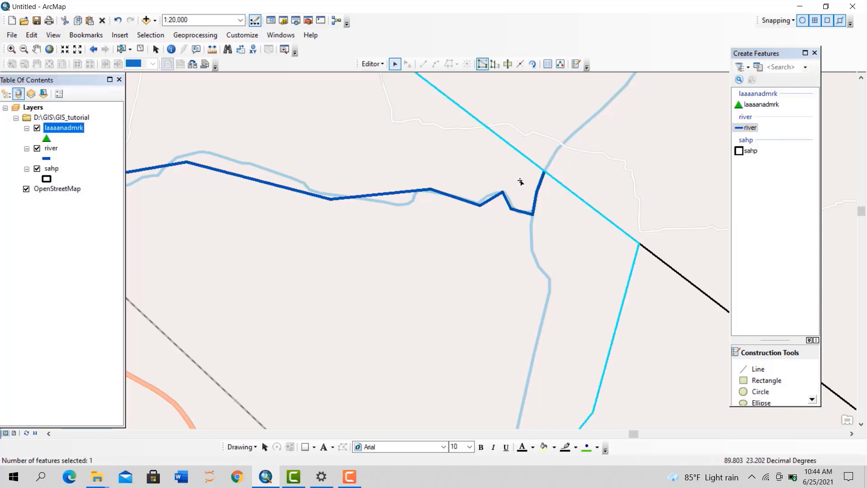
scroll(542, 176, "up", 5)
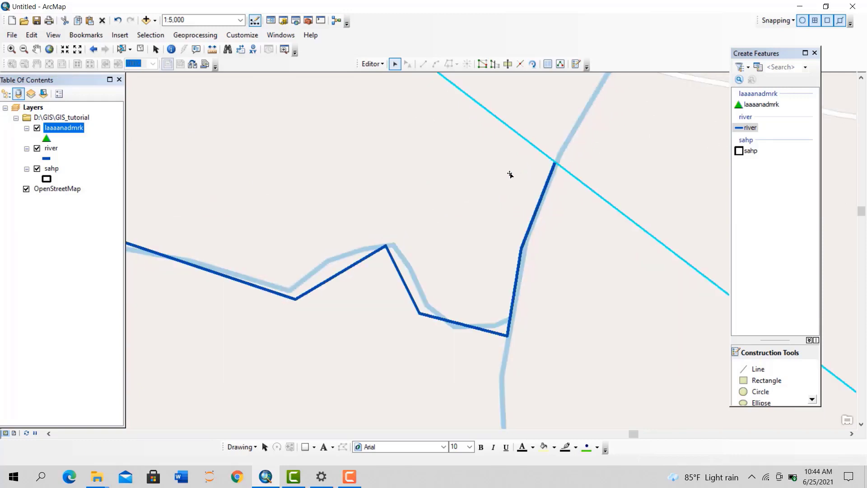
scroll(411, 145, "down", 3)
scroll(411, 145, "down", 3)
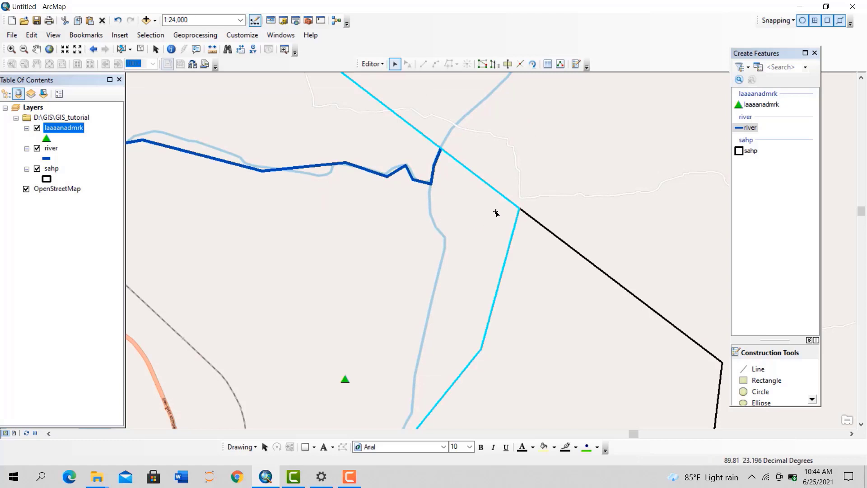
scroll(467, 209, "down", 1)
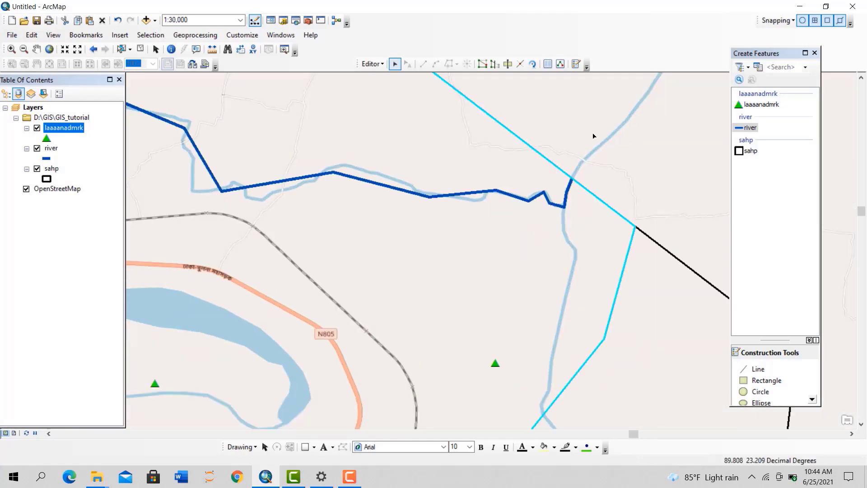
Show the river line's vertices and check whether the Snapping Toolbar is enabled for editing
double_click(569, 186)
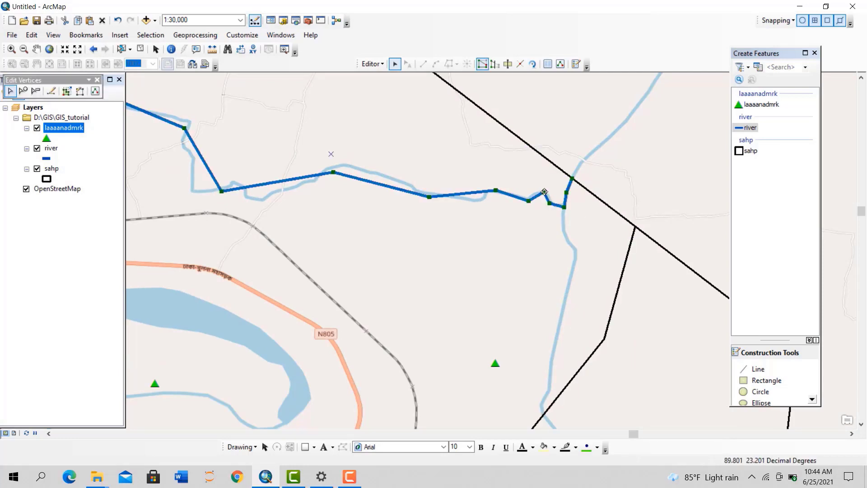
left_click(373, 64)
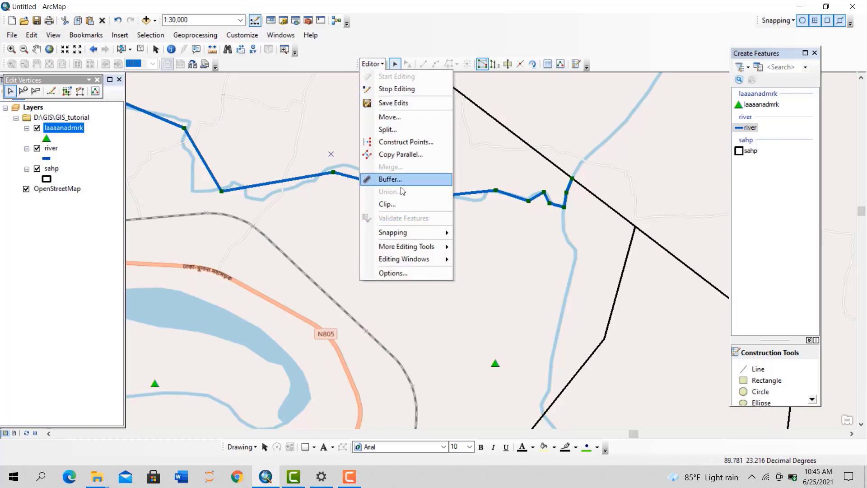
mouse_move(410, 235)
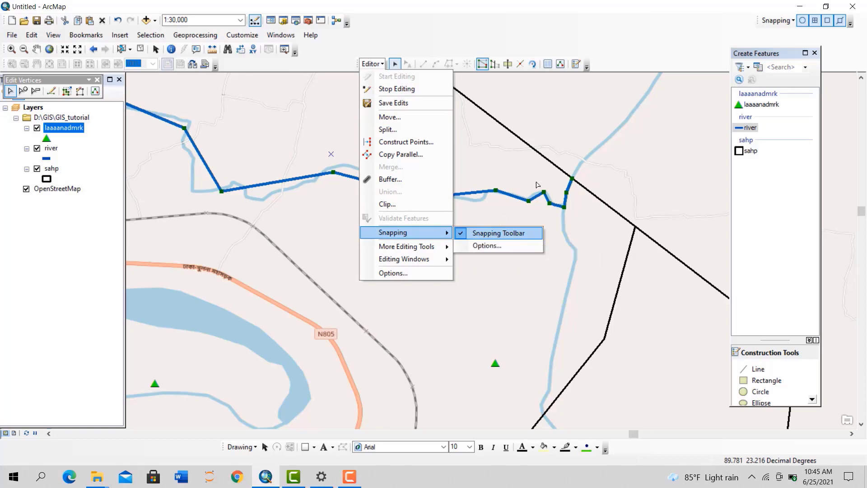
left_click(672, 28)
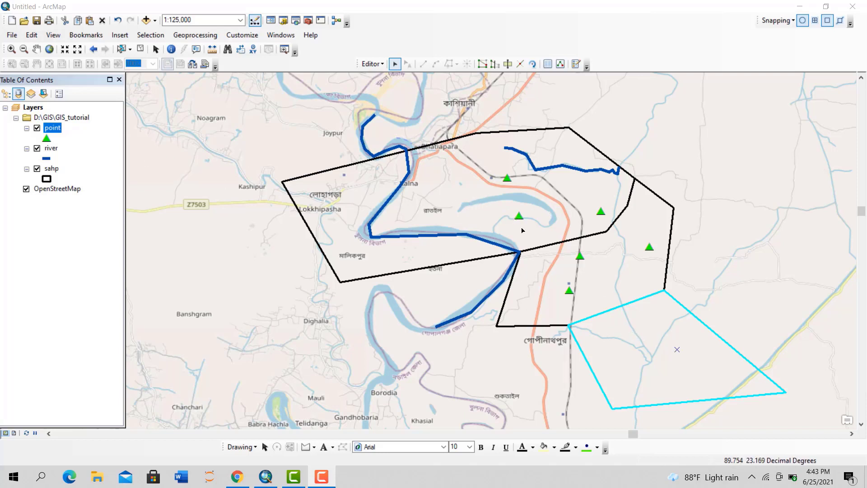
Select the northernmost green triangle feature of the point layer on the map
left_click(519, 215)
left_click(600, 213)
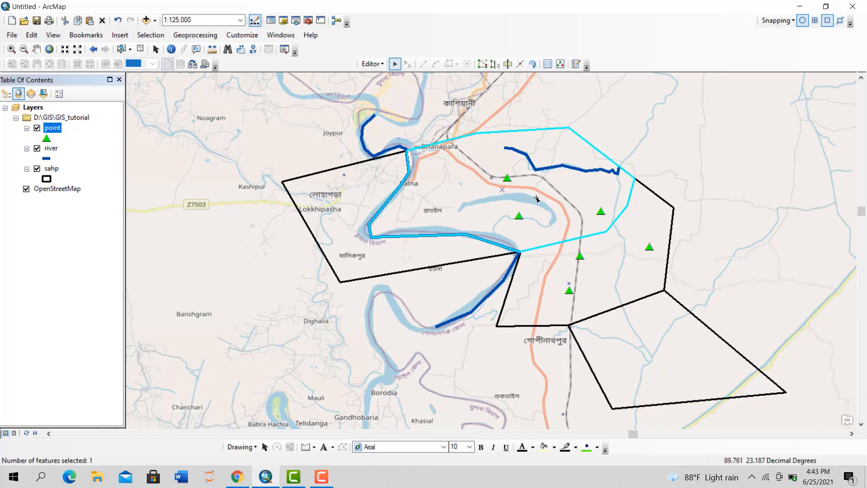
left_click(507, 178)
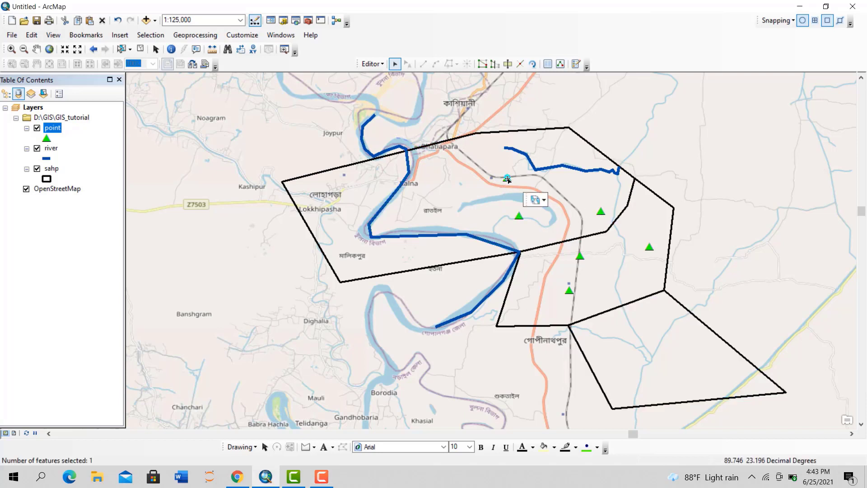
Turn on feature labels for the point layer and use type as the label field
right_click(53, 129)
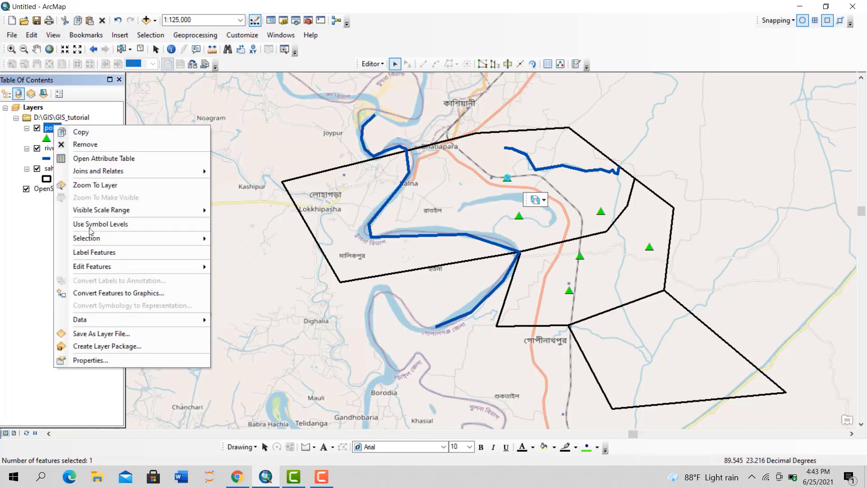
left_click(102, 360)
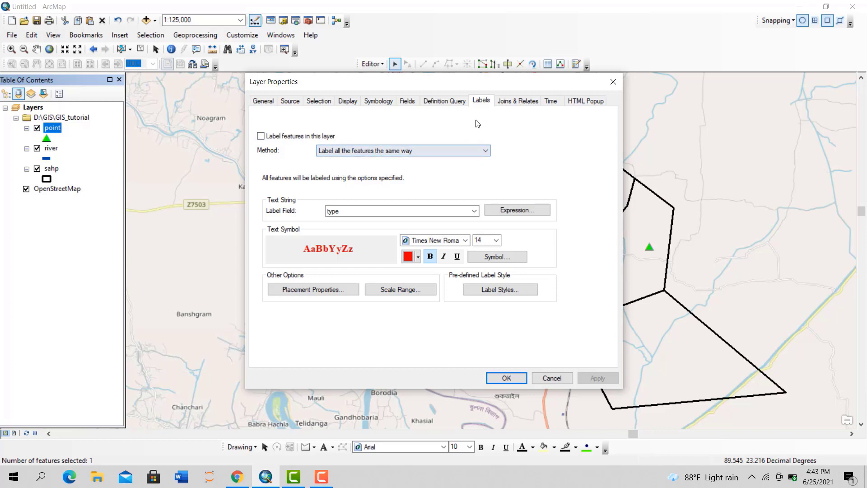
left_click(453, 102)
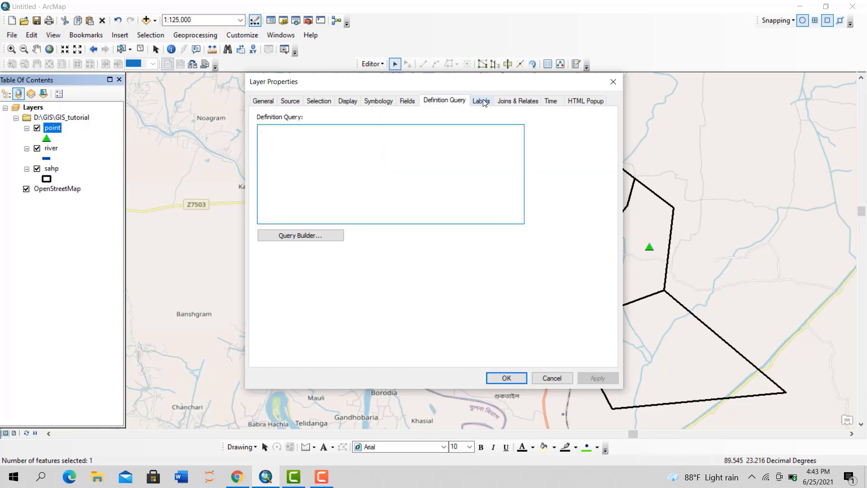
left_click(482, 101)
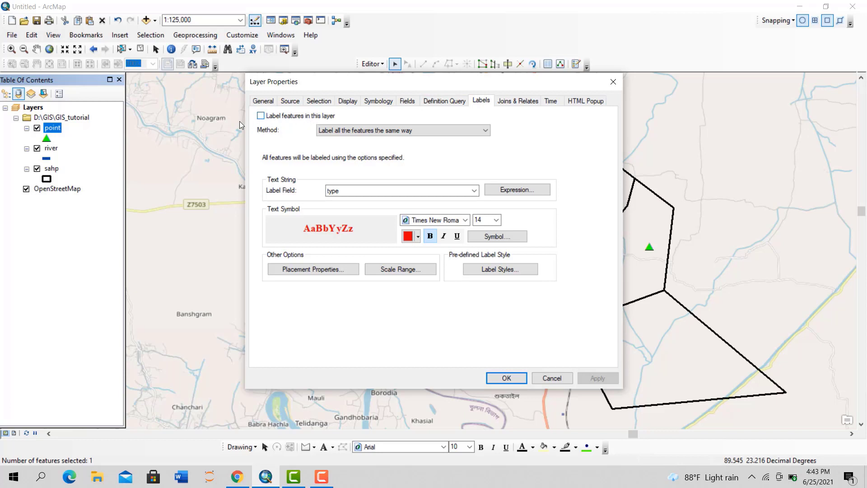
left_click(260, 116)
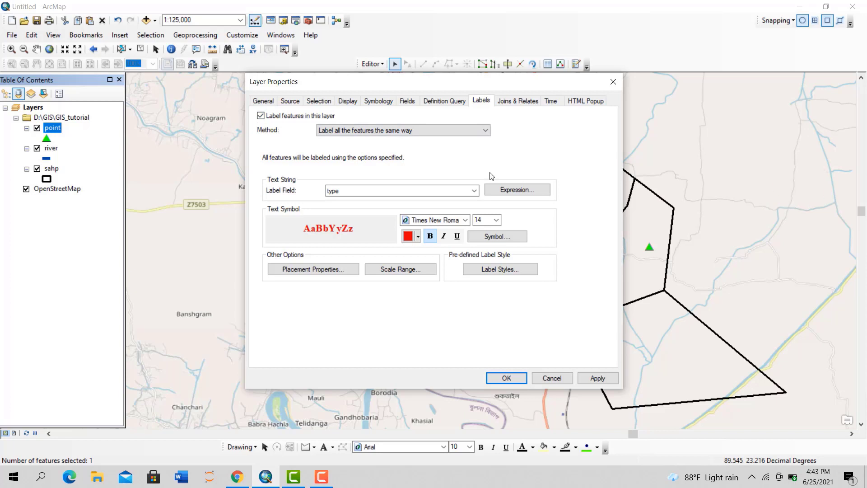
left_click(474, 190)
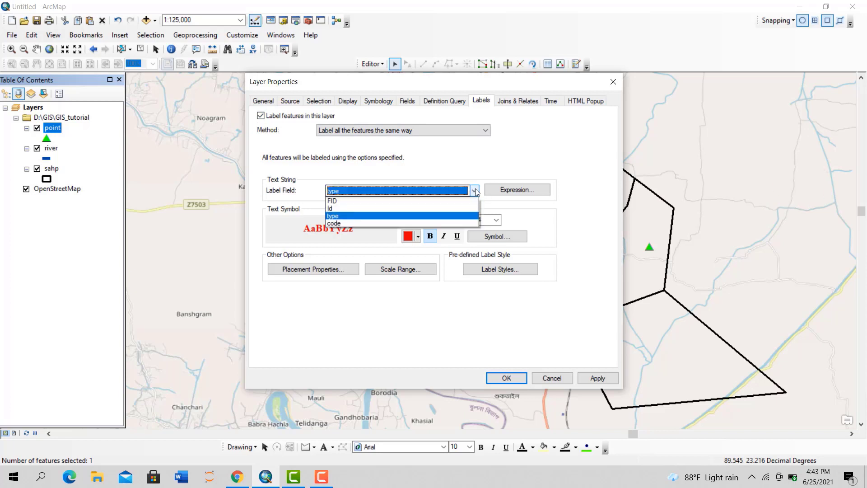
left_click(340, 216)
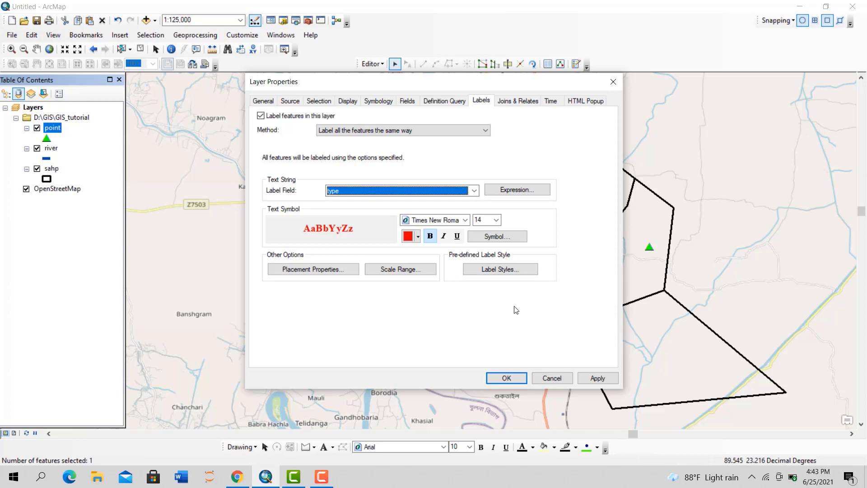
Set the point layer's label text to red and bold, and apply the label settings
left_click(418, 235)
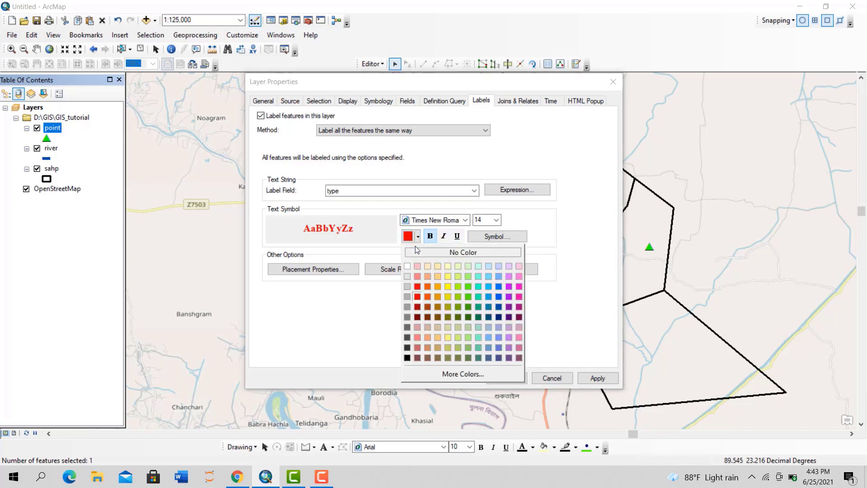
left_click(417, 301)
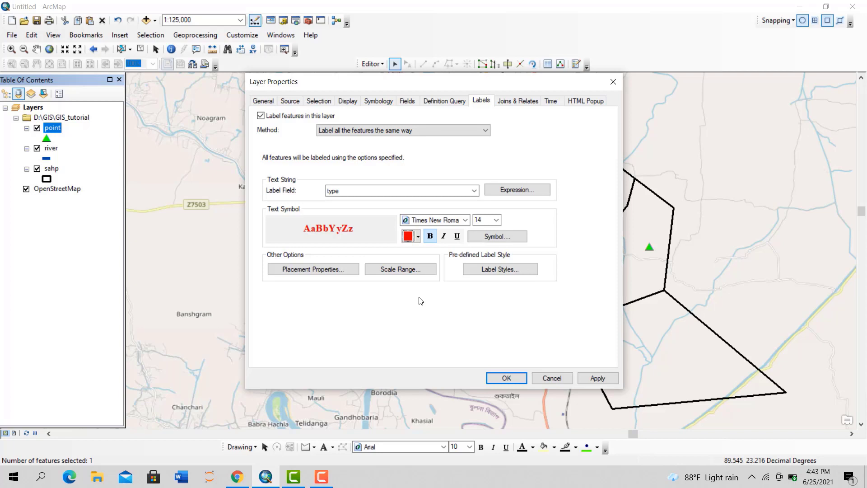
left_click(431, 237)
left_click(431, 237)
left_click(587, 378)
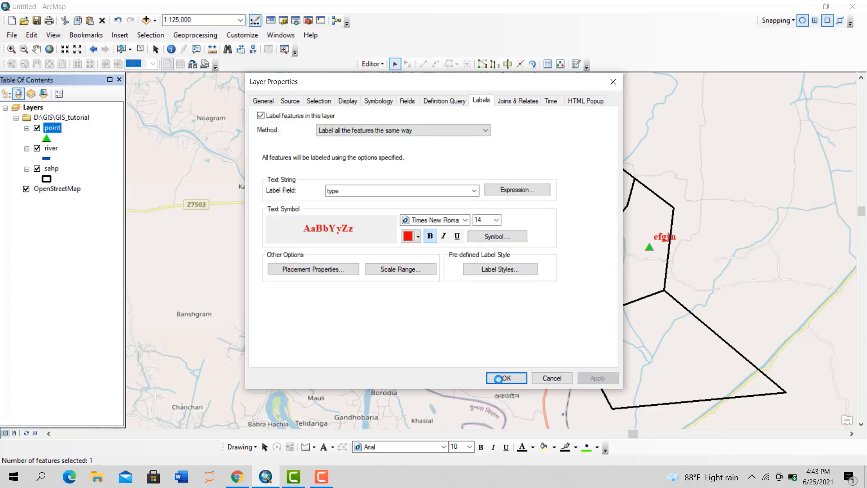
left_click(501, 378)
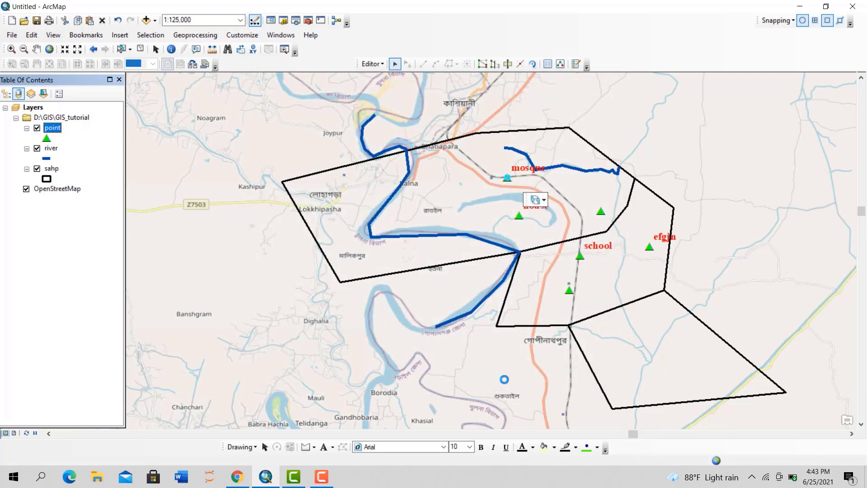
Select the polygon enclosing the mosque and house points and examine the point labels around it
left_click(533, 203)
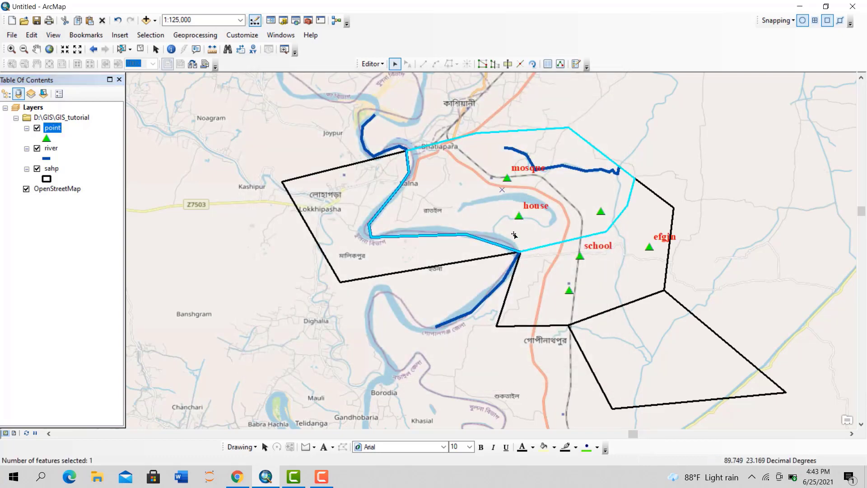
scroll(533, 203, "down", 1)
scroll(533, 203, "down", 2)
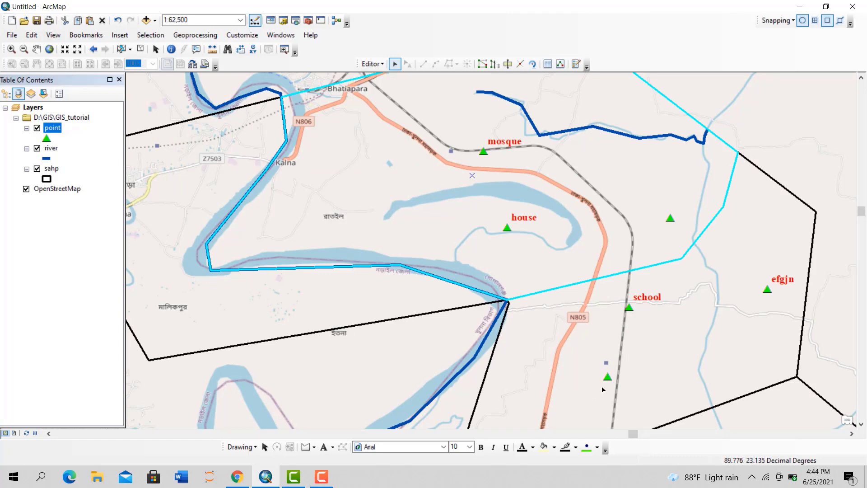
scroll(603, 389, "up", 3)
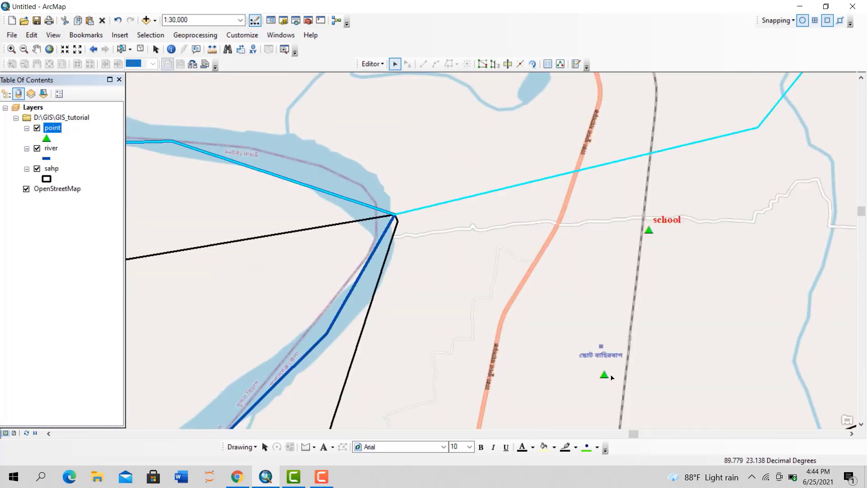
scroll(507, 199, "down", 3)
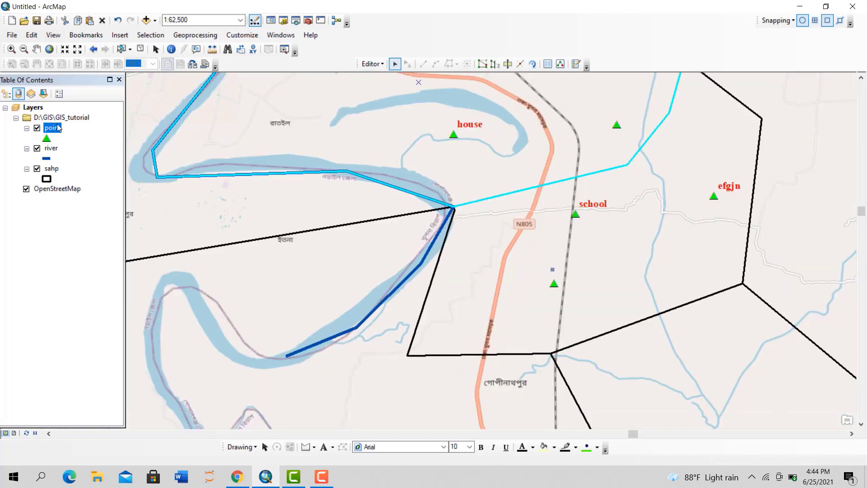
Open the point layer's label expression for the type field and choose the Python parser
right_click(58, 127)
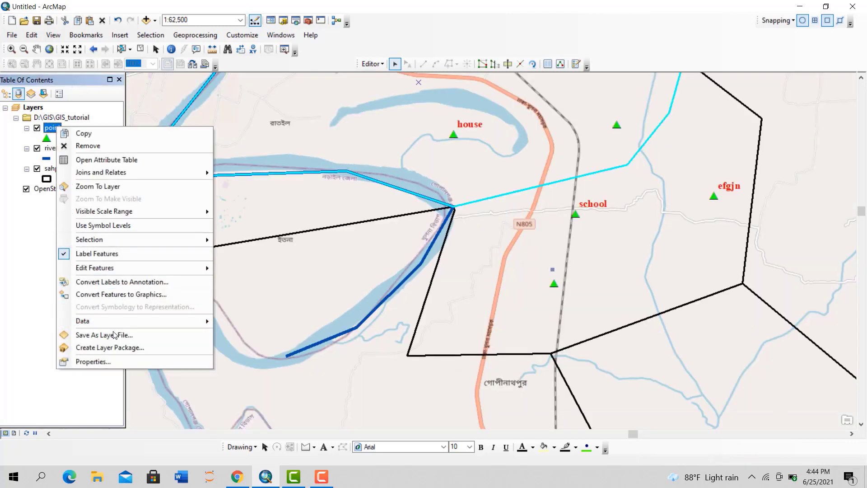
left_click(120, 361)
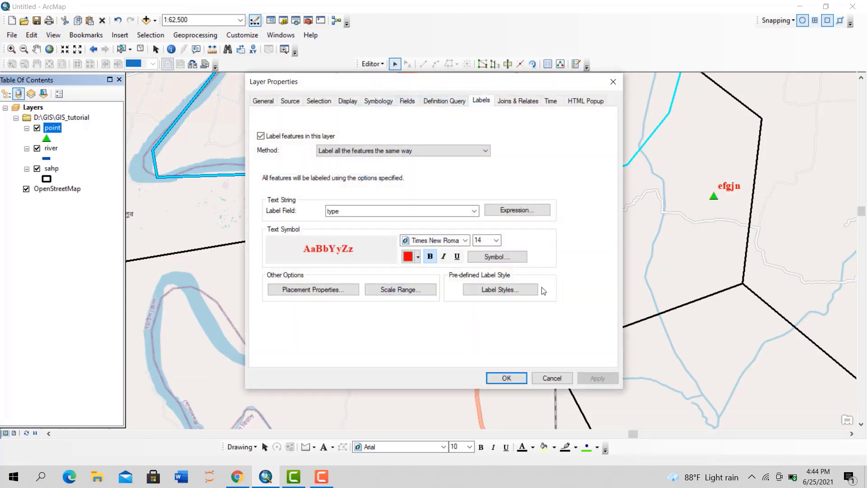
left_click(473, 211)
left_click(360, 236)
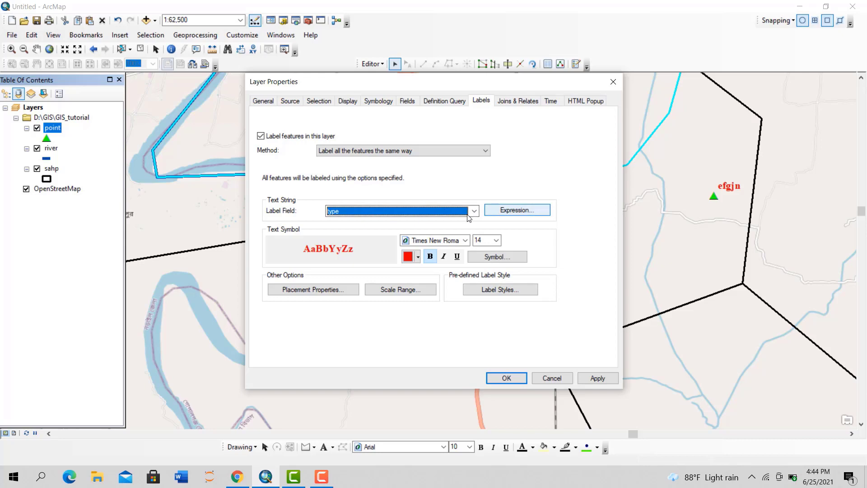
left_click(516, 211)
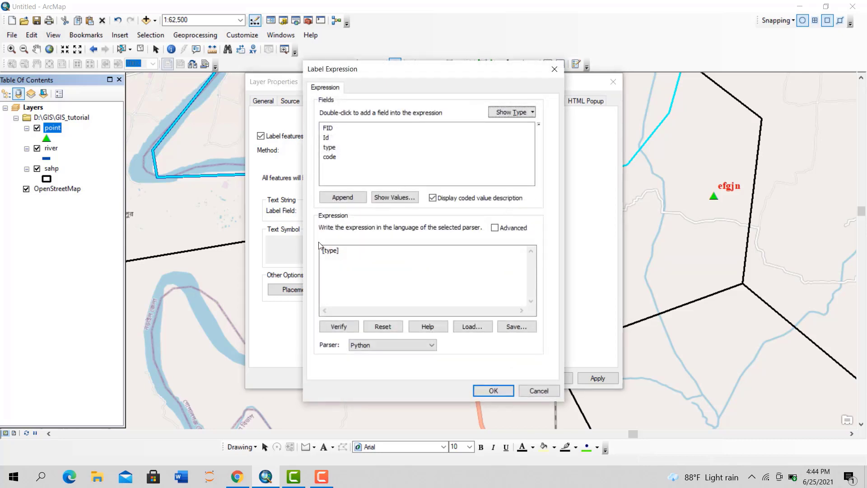
left_click(366, 346)
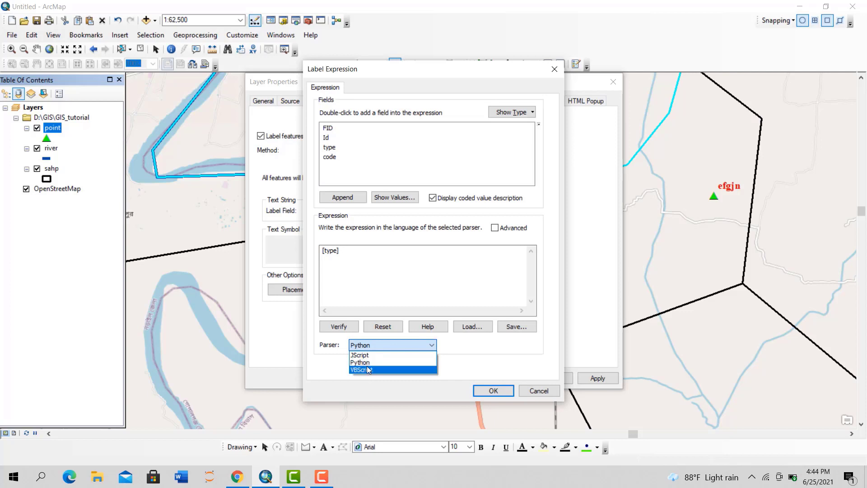
left_click(364, 362)
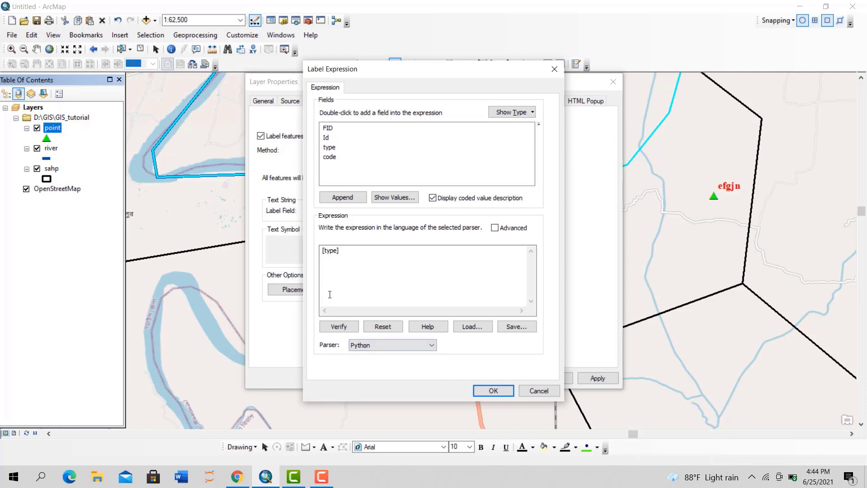
Replace the label expression with [type] + [code] to combine both fields
left_click(349, 254)
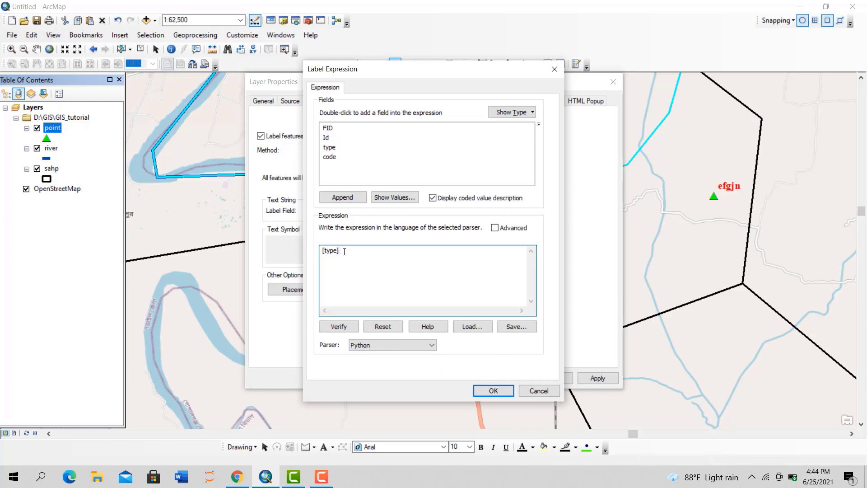
left_click_drag(344, 251, 265, 253)
key("Delete")
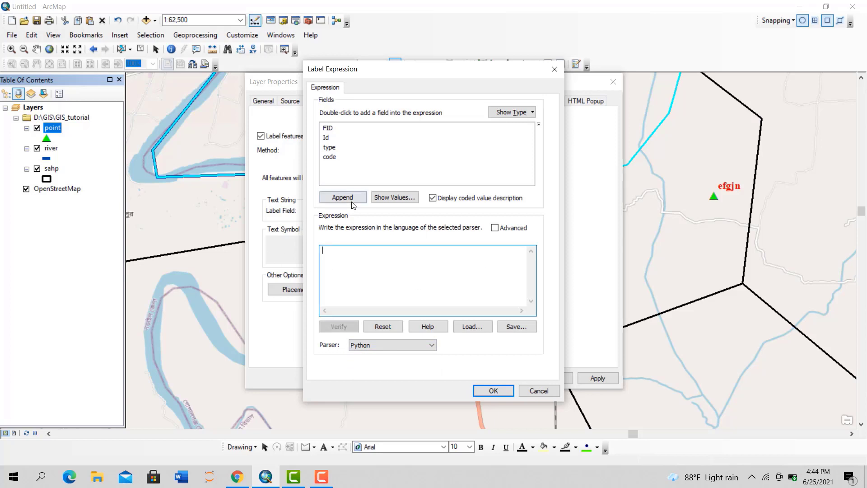
double_click(330, 149)
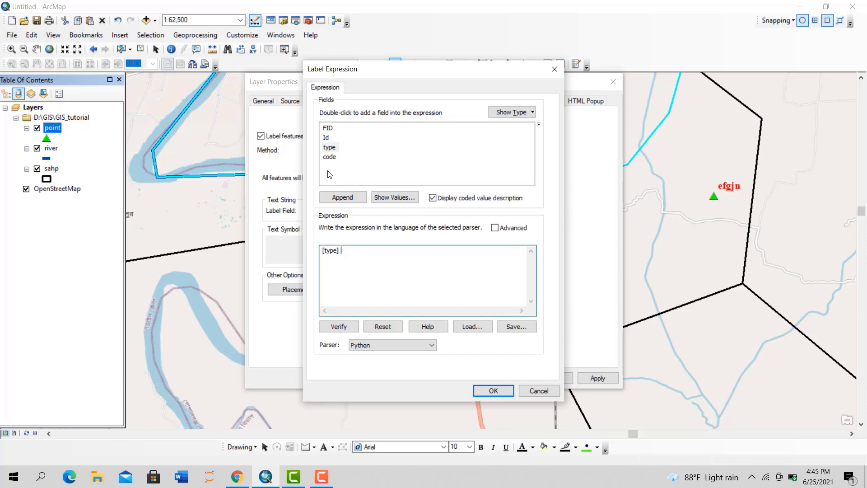
type("+")
left_click(334, 162)
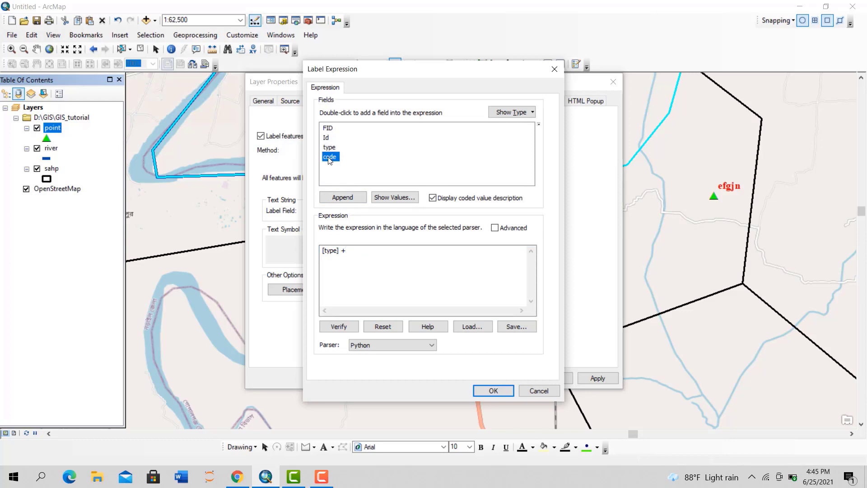
double_click(331, 158)
Verify the combined type and code expression, accept it and apply it to the point labels
left_click(344, 331)
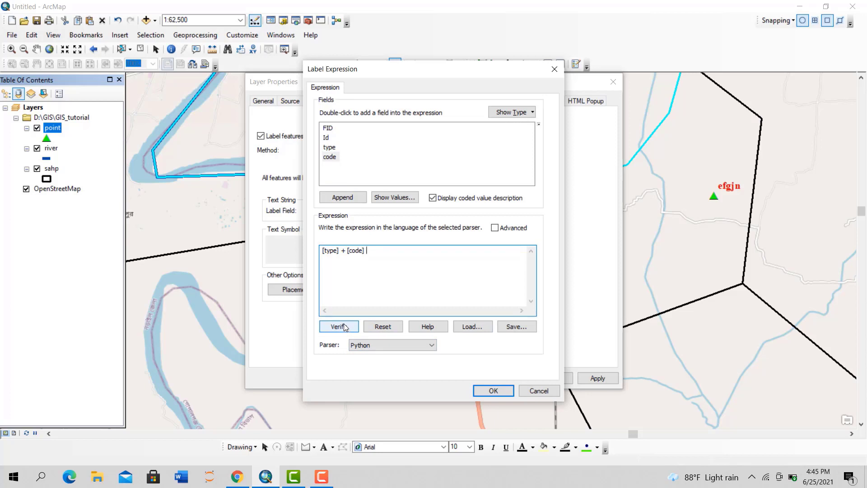
left_click(343, 329)
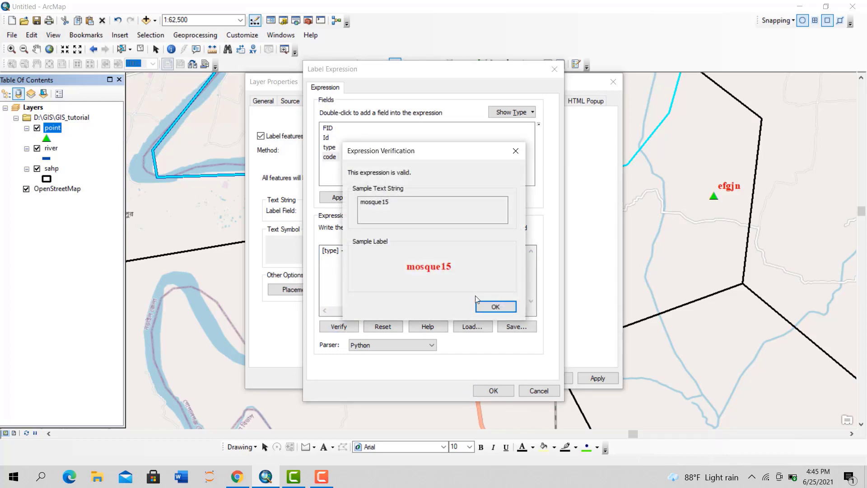
left_click(487, 309)
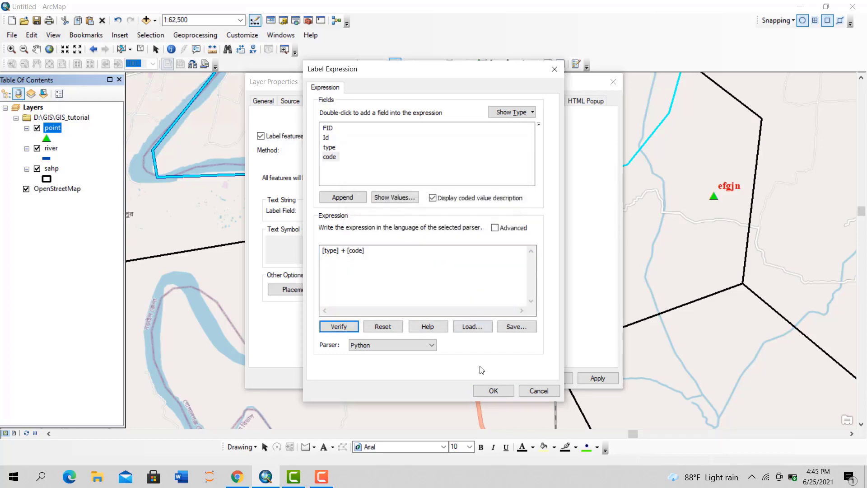
left_click(492, 389)
left_click(590, 379)
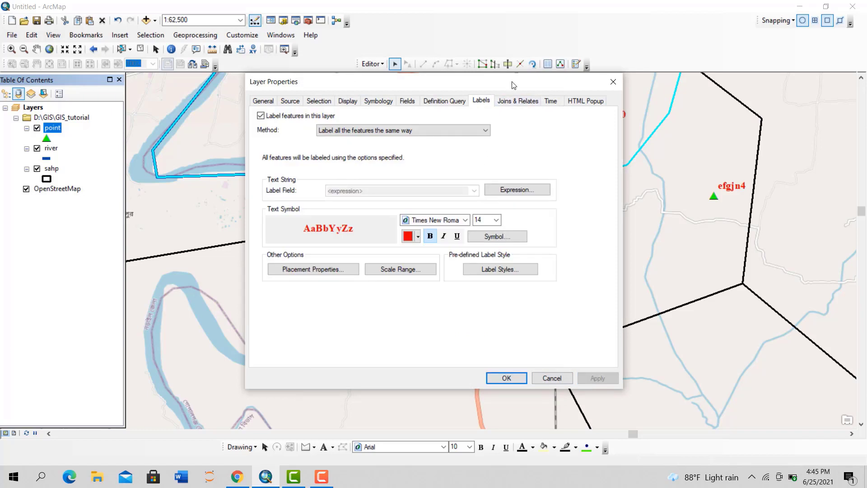
Move the layer properties dialog aside to examine the combined labels on the map
left_click_drag(510, 83, 247, 97)
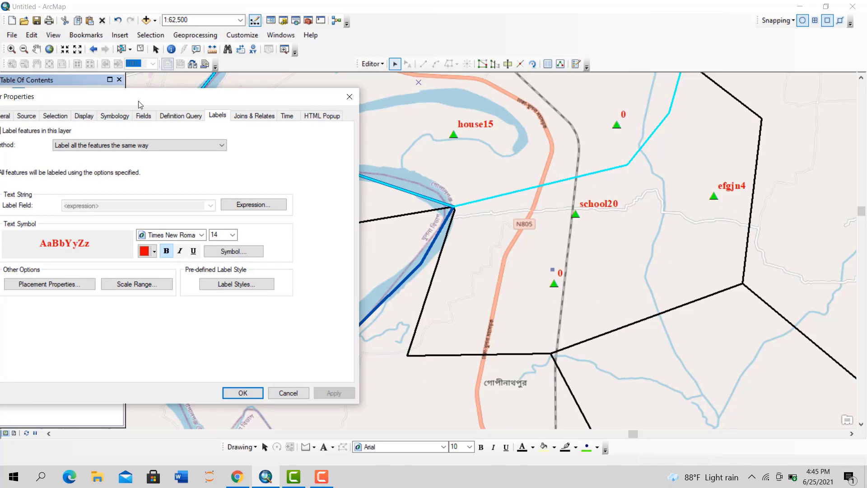
left_click_drag(171, 102, 204, 99)
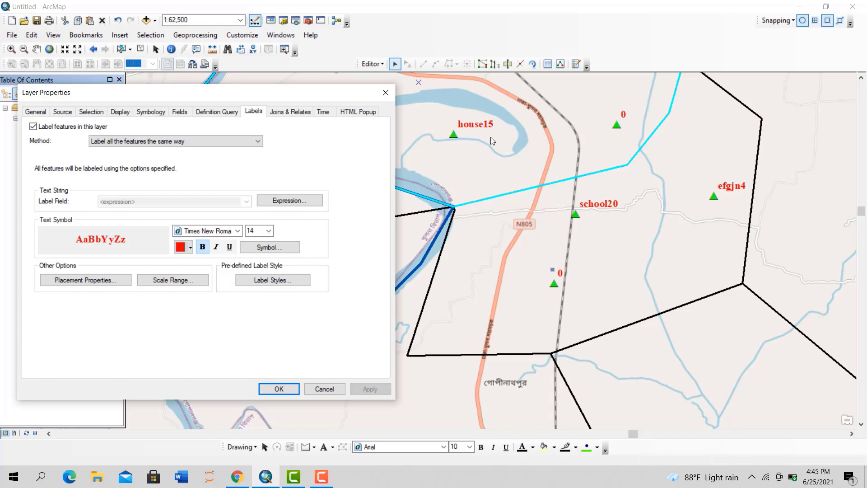
left_click_drag(266, 95, 416, 36)
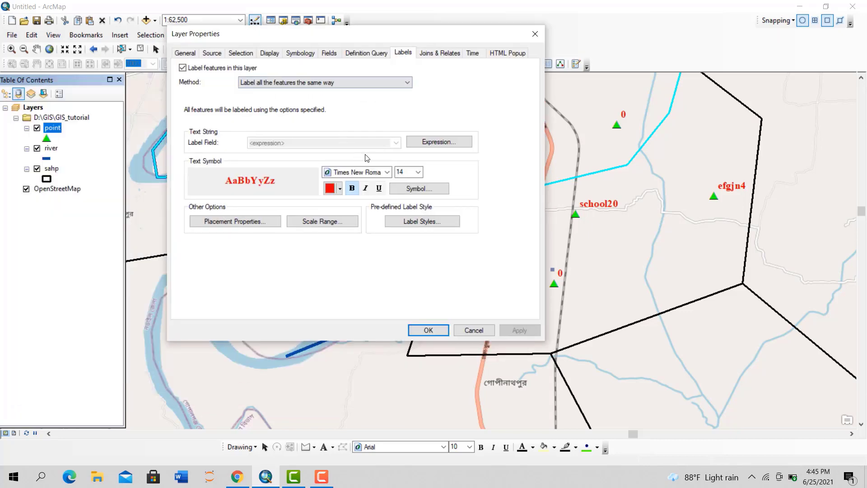
Insert a quoted space between the fields, making the label expression [type] +' '+ [code], and verify it
left_click(436, 142)
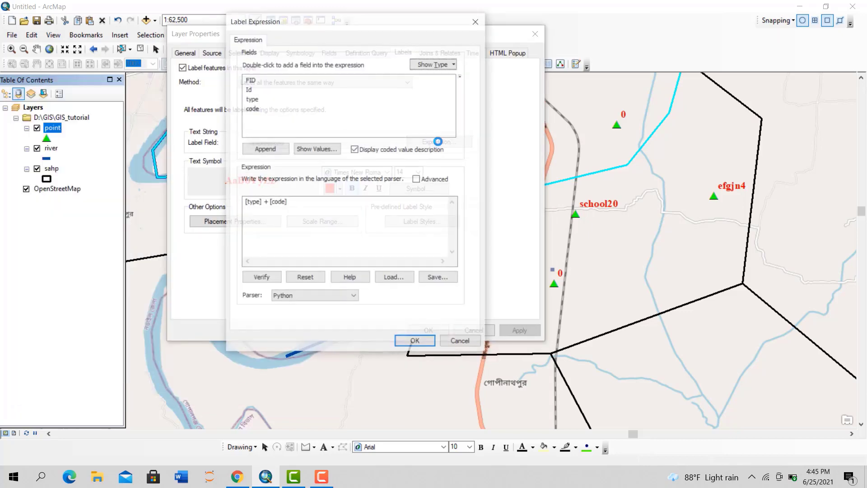
double_click(270, 203)
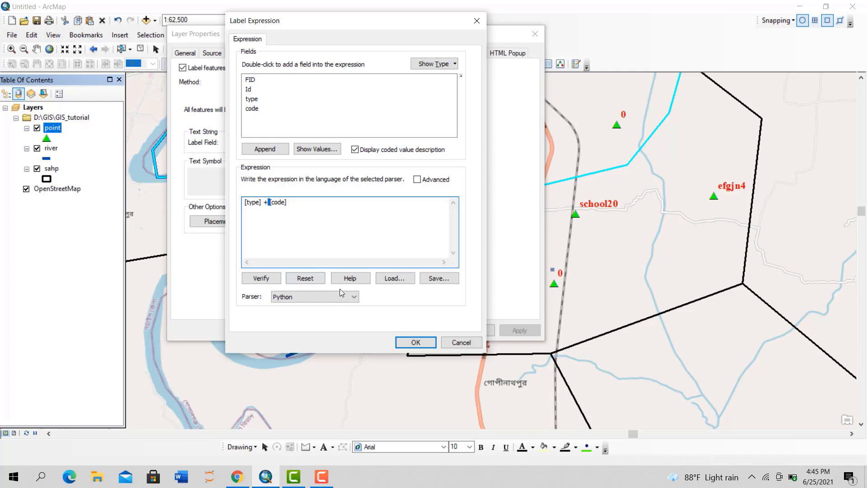
left_click(269, 201)
type("' '")
type("+")
left_click(261, 277)
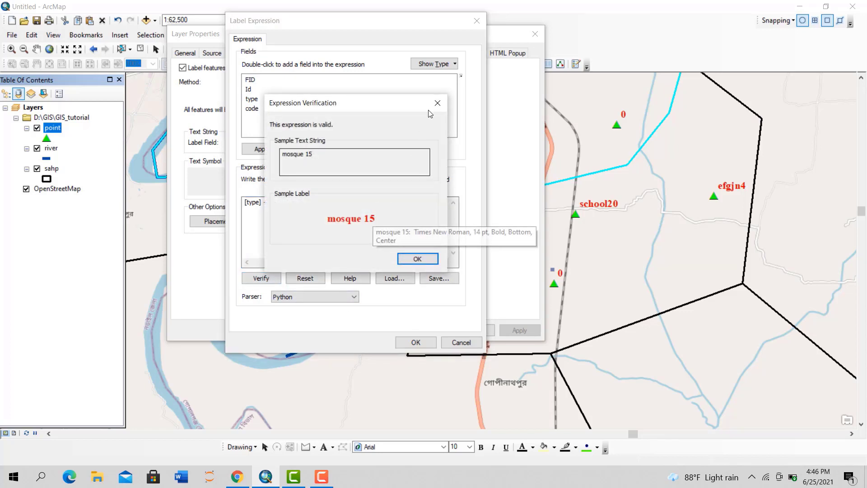
left_click(414, 259)
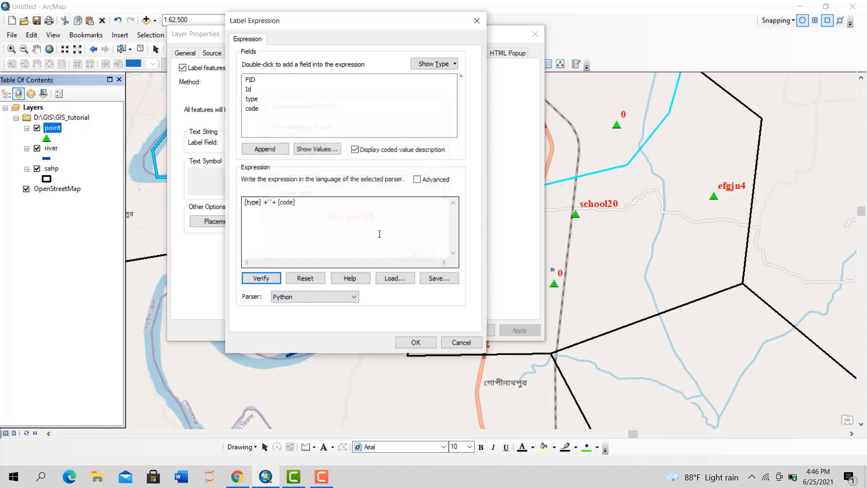
Add \n inside the quoted separator to put the code on a second line, then verify and apply the labels
left_click(271, 203)
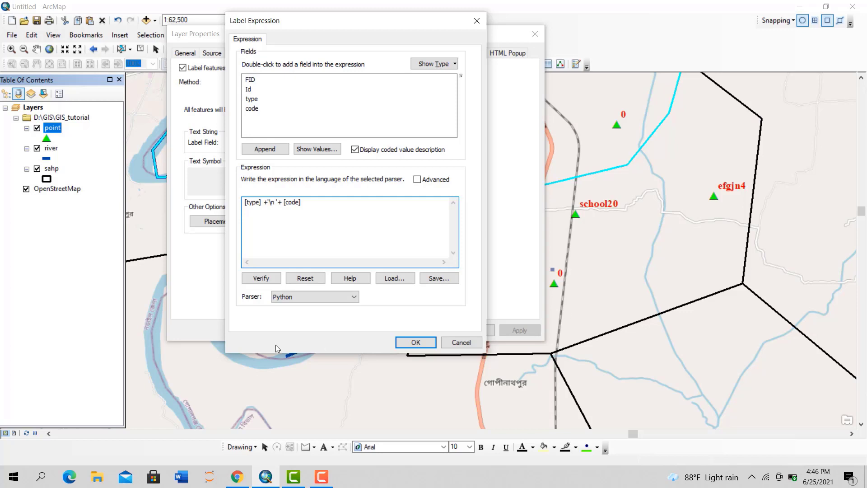
left_click(267, 279)
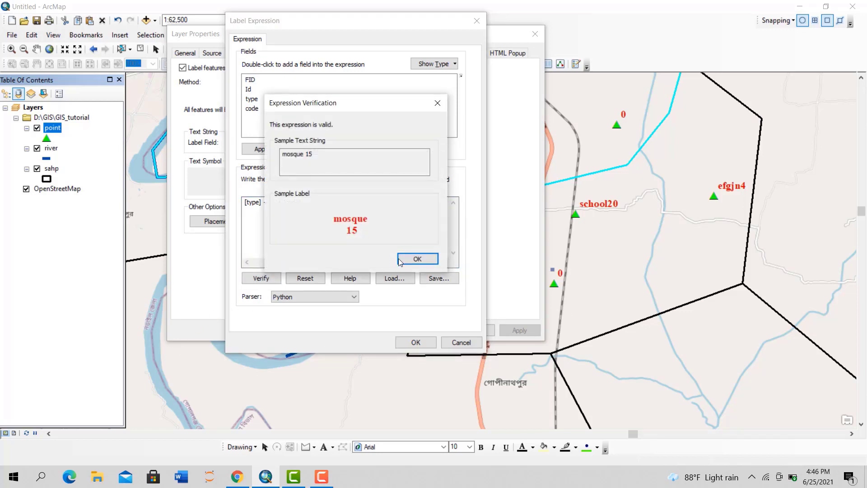
left_click(401, 260)
left_click(415, 338)
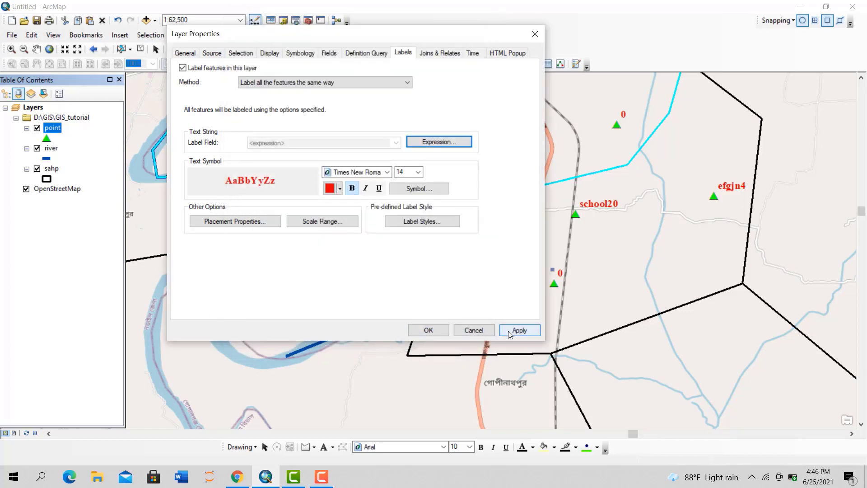
left_click(518, 330)
left_click(428, 330)
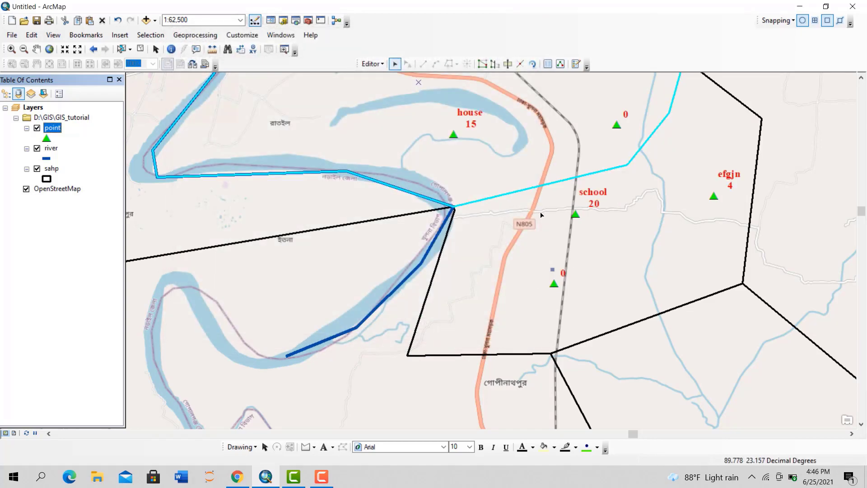
Select the sahp polygon containing the mosque and house points and view its attributes
left_click_drag(485, 140, 549, 267)
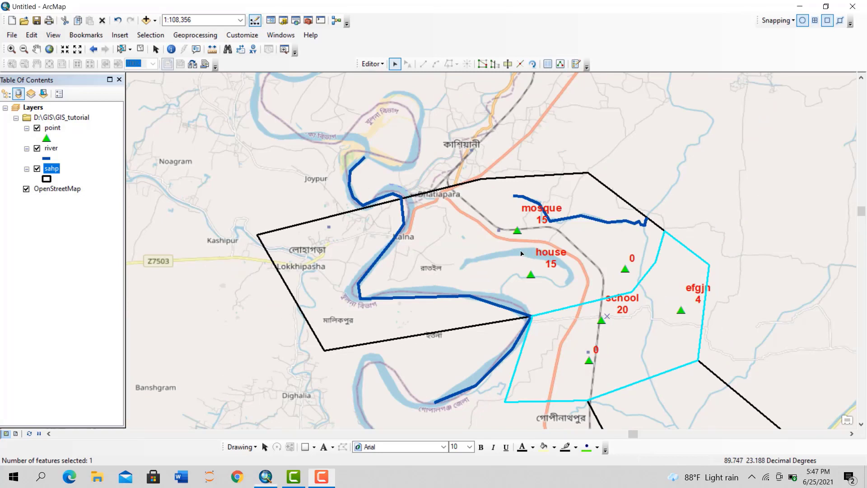
left_click(541, 251)
left_click(333, 247)
left_click(506, 253)
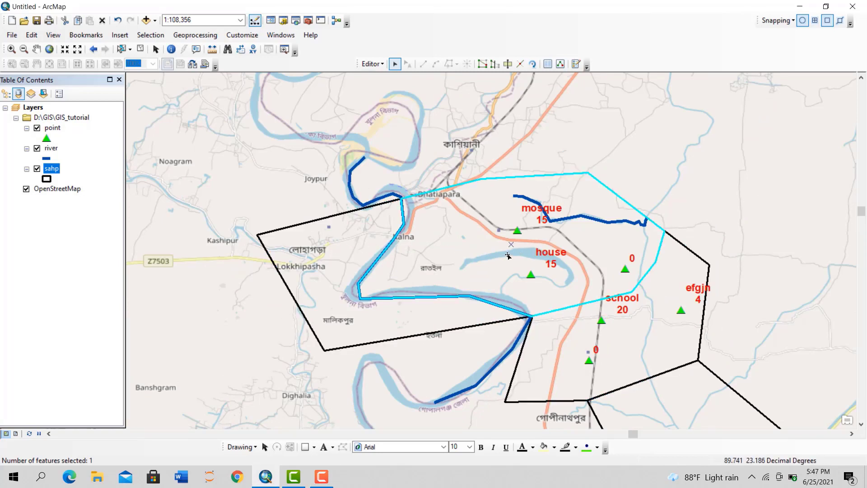
right_click(506, 253)
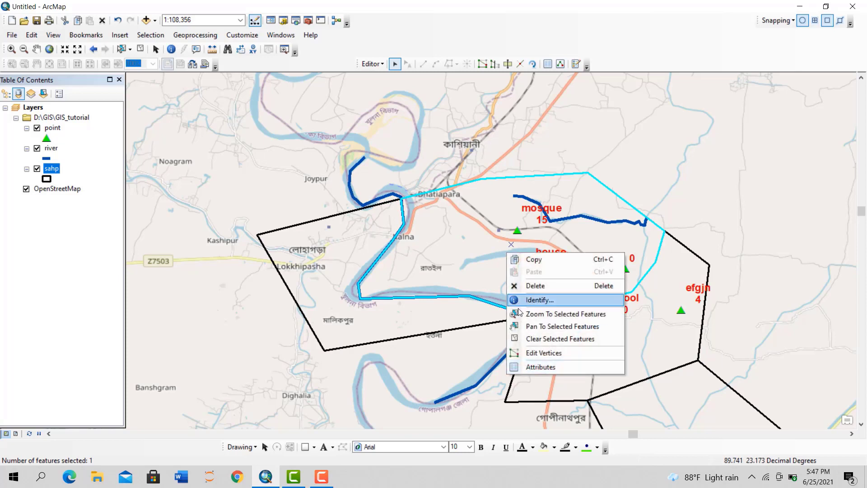
left_click(537, 366)
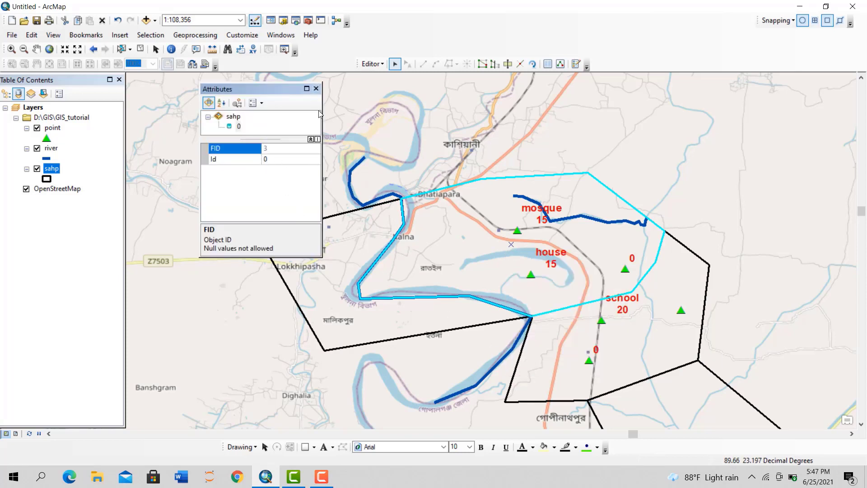
left_click(316, 88)
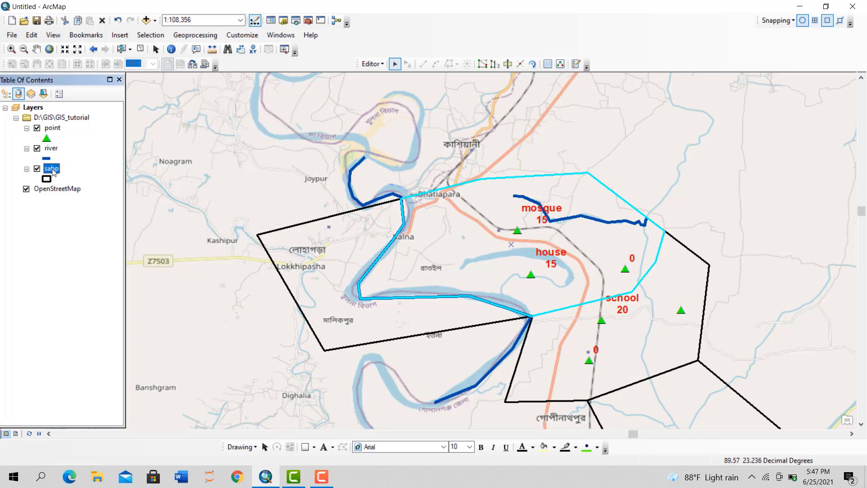
Open the sahp layer's attribute table and stop the editing session
right_click(52, 169)
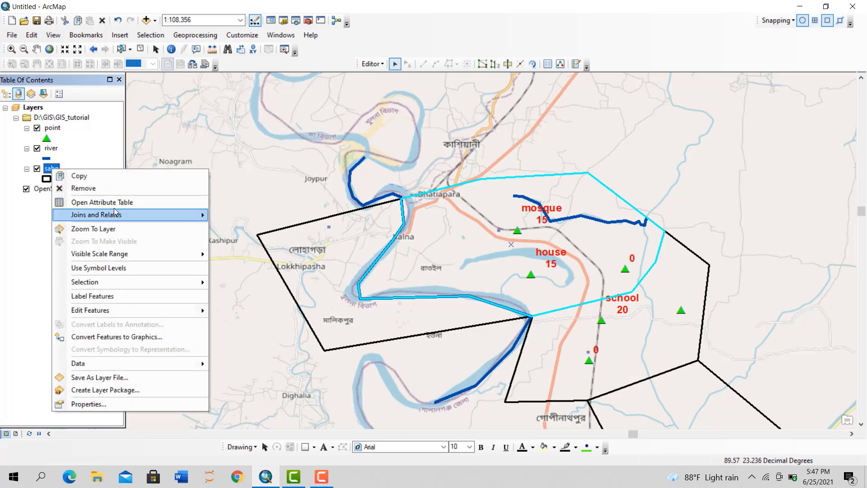
left_click(102, 202)
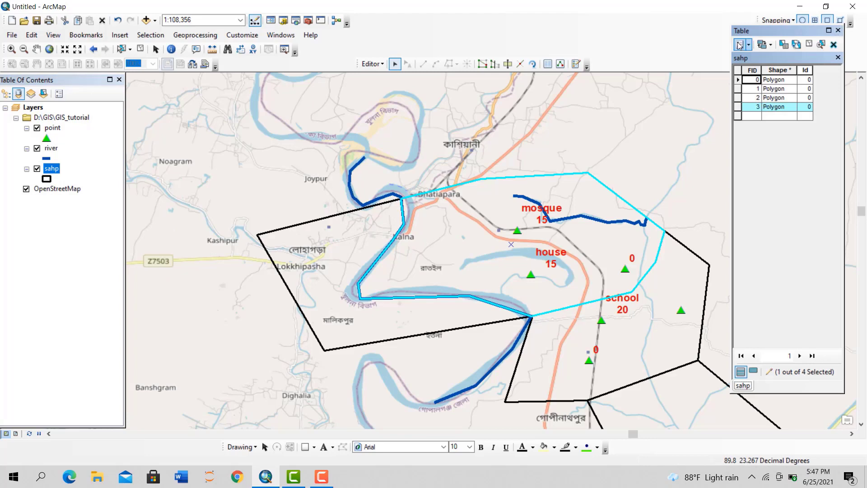
left_click(371, 63)
left_click(370, 89)
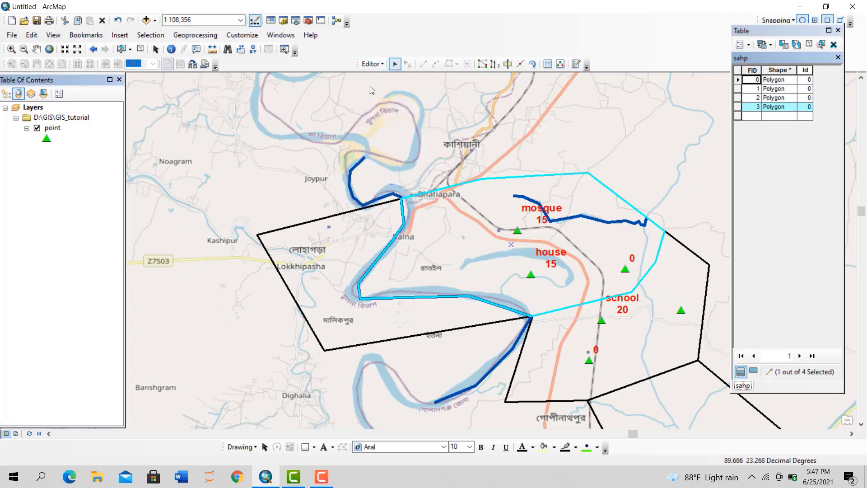
Add a short integer field named hhh to the sahp attribute table
left_click(743, 44)
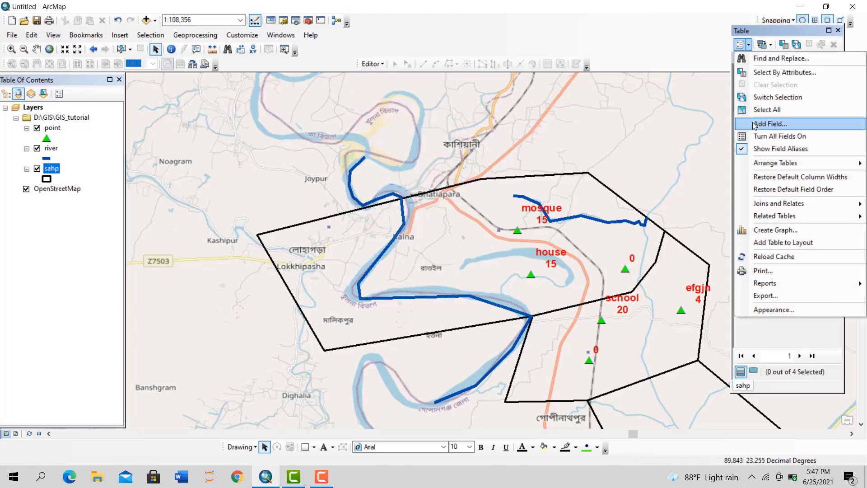
left_click(770, 123)
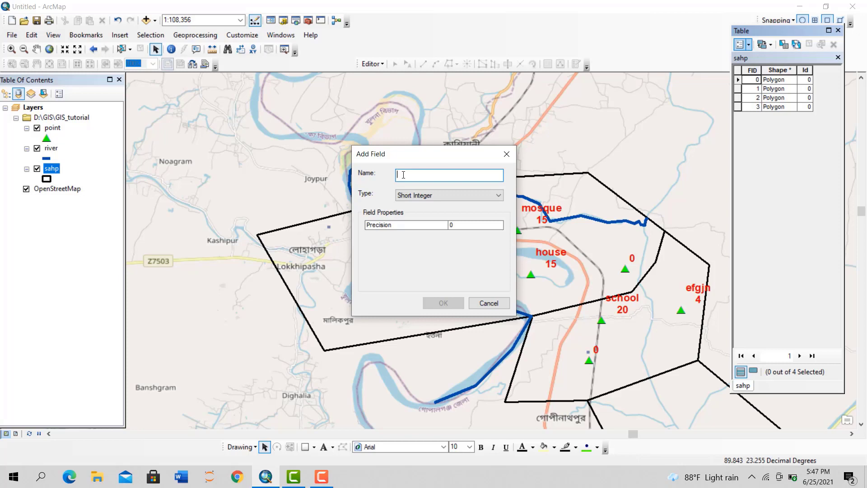
type("hhn")
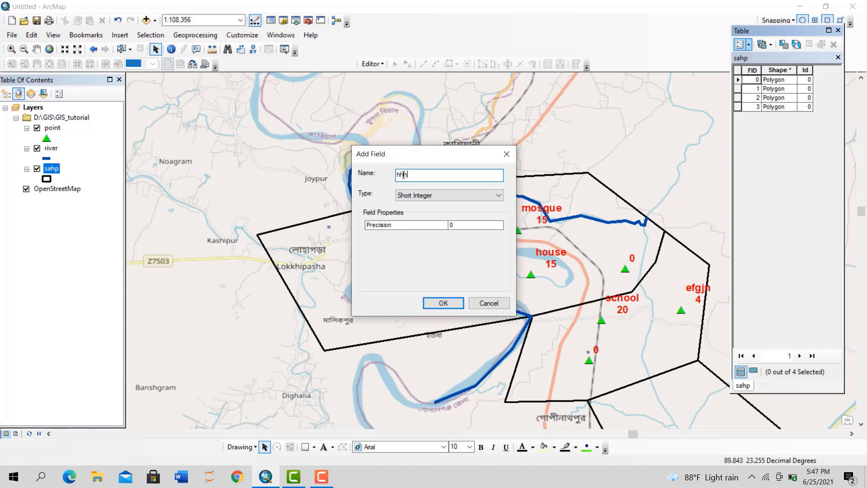
left_click(426, 198)
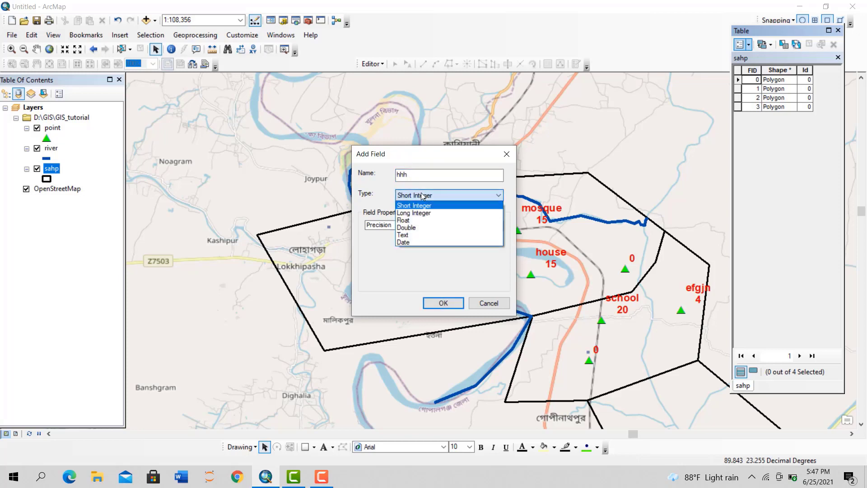
left_click(424, 206)
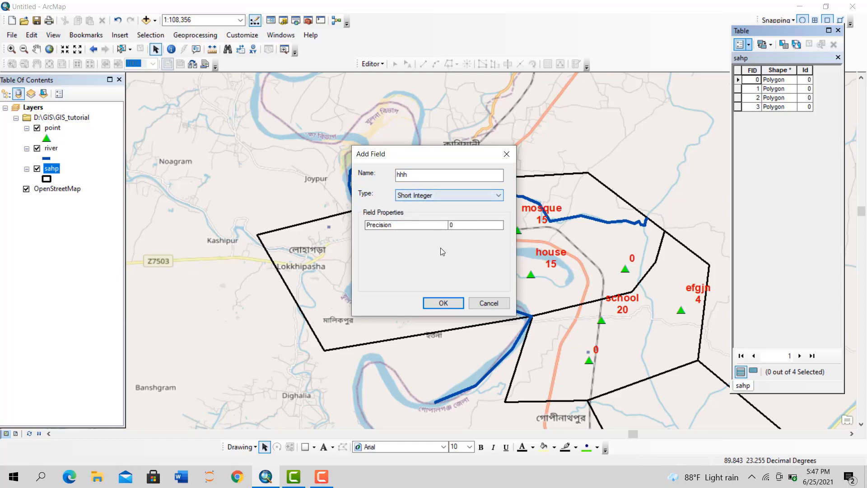
left_click(443, 303)
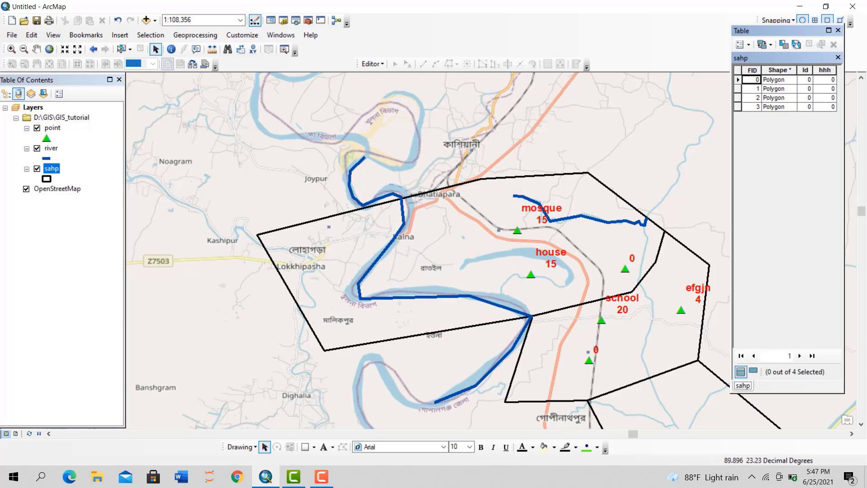
Try to calculate the polygons' area into the hhh field using the data source's coordinate system, then close the table
left_click(826, 73)
right_click(826, 71)
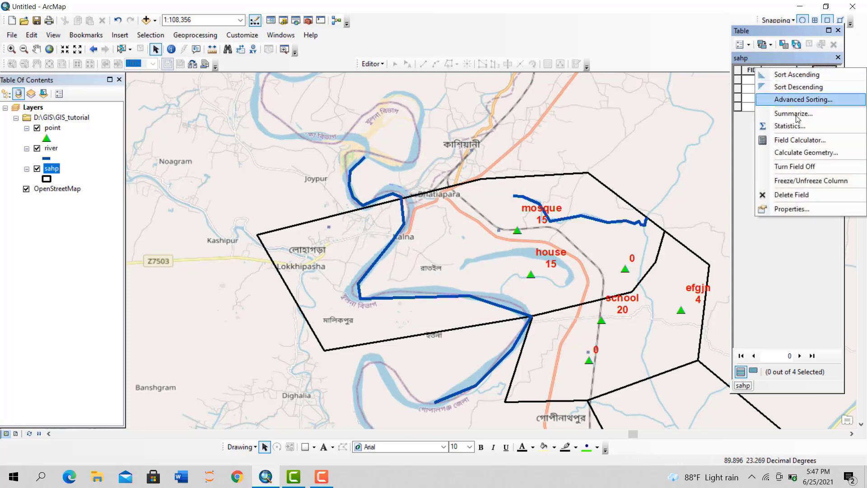
left_click(780, 253)
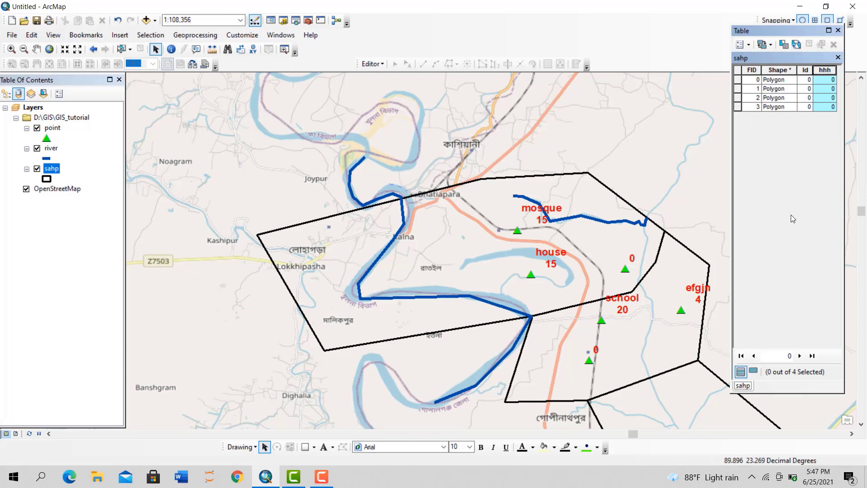
right_click(831, 73)
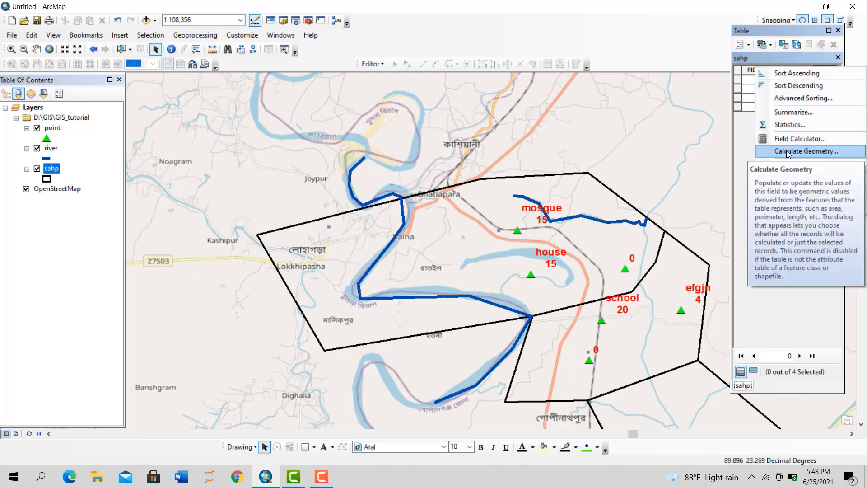
left_click(788, 151)
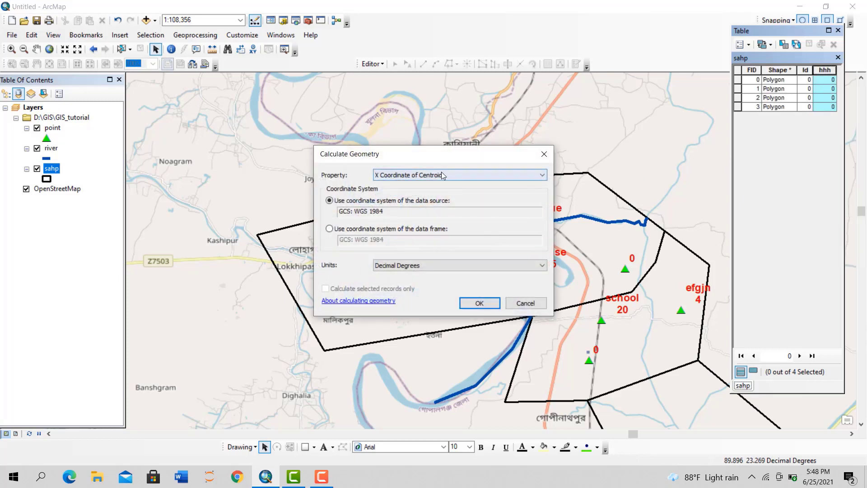
left_click(491, 175)
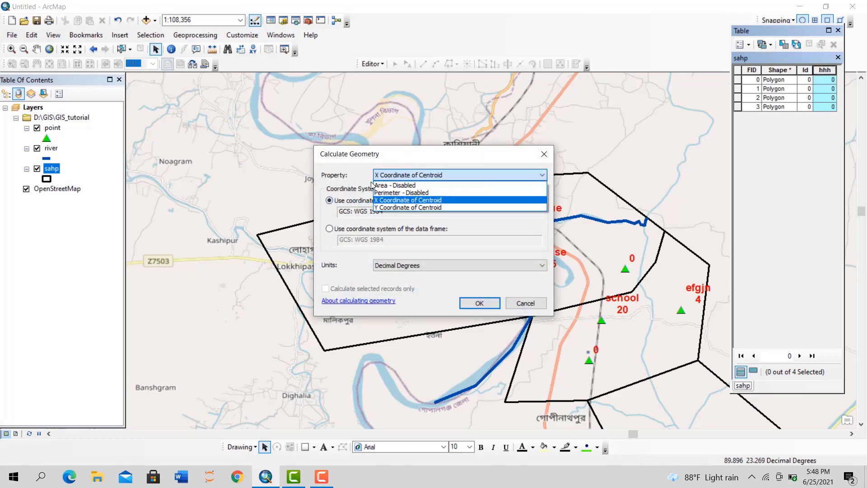
left_click(391, 186)
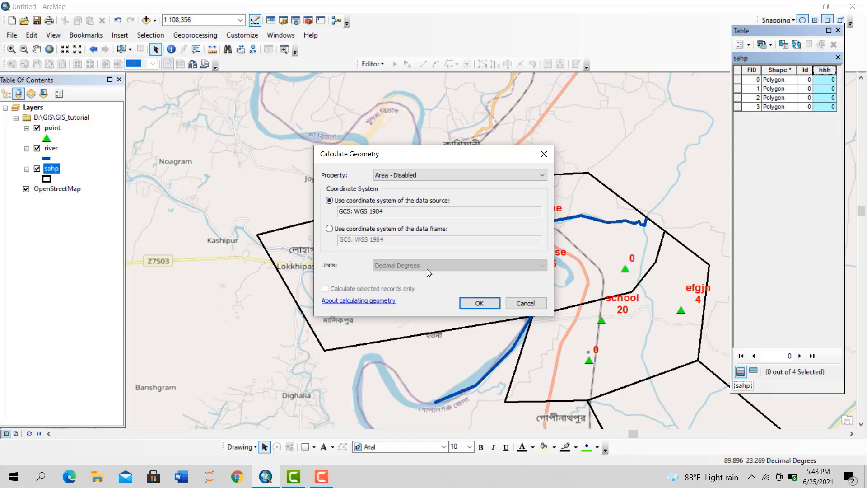
left_click(471, 303)
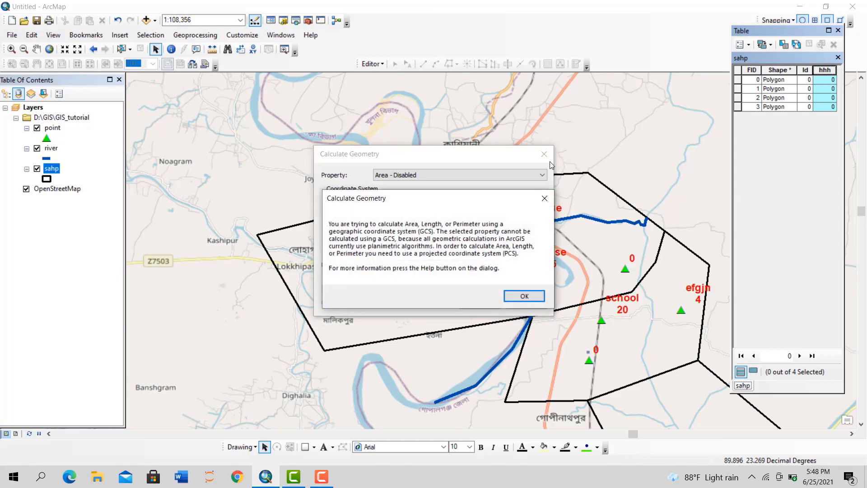
left_click(530, 294)
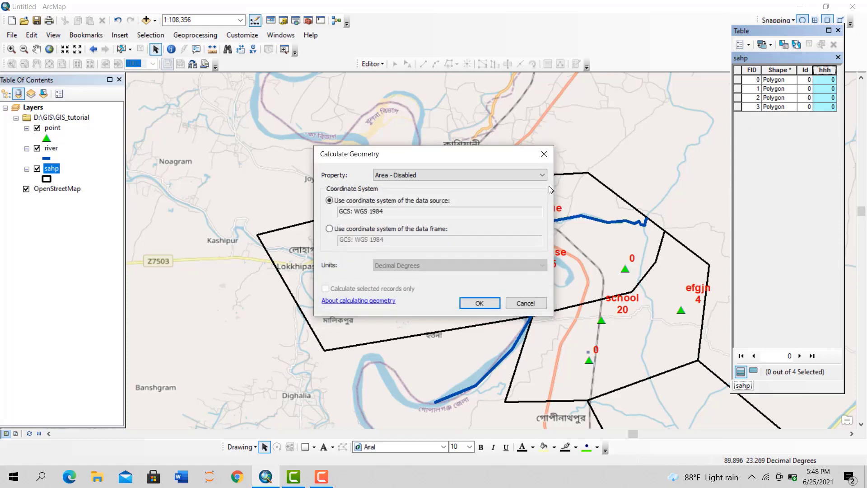
left_click(480, 304)
left_click(524, 295)
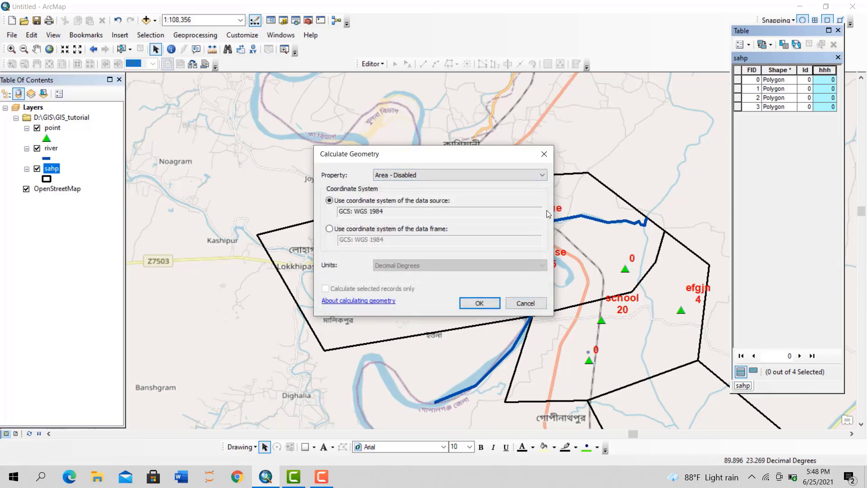
left_click(545, 154)
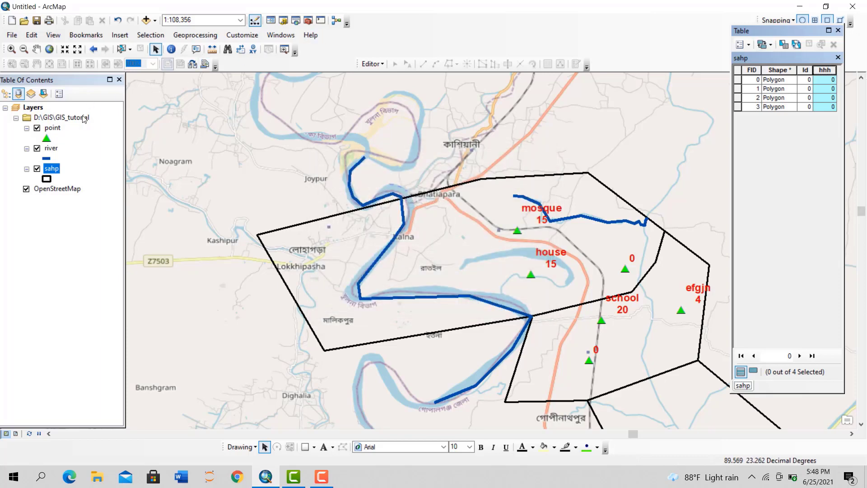
left_click(838, 30)
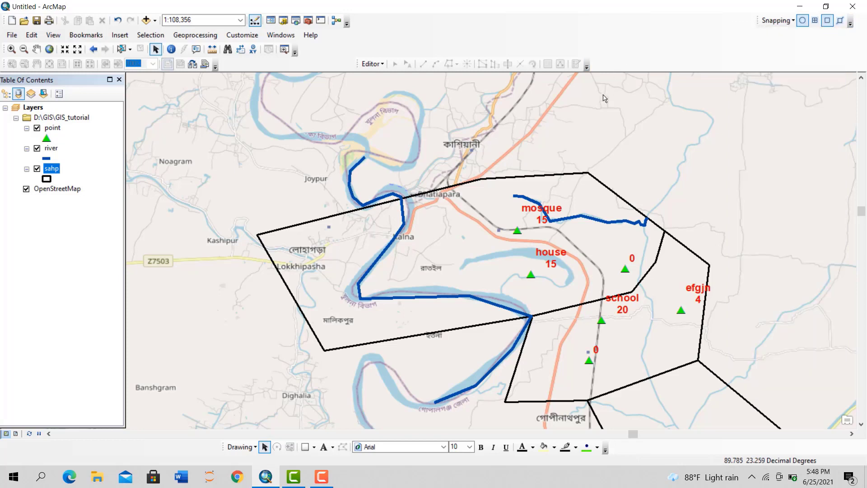
Search for projection and open the Project (Data Management) tool
key("ctrl+f")
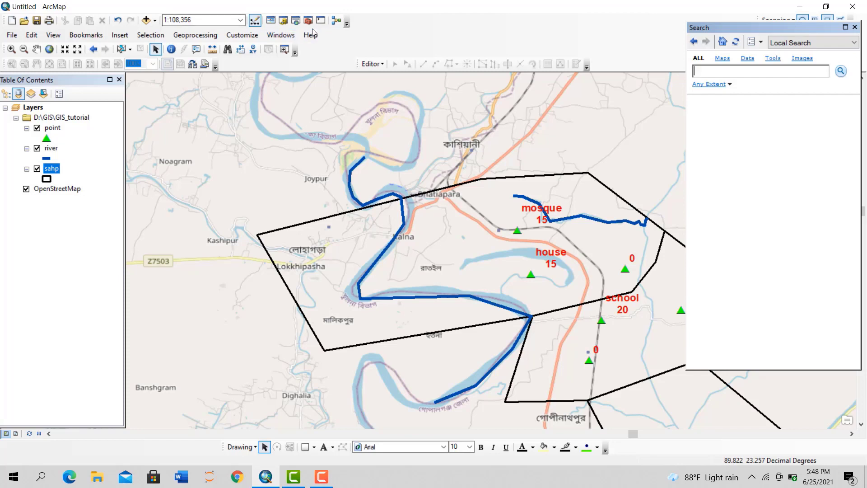
left_click(281, 35)
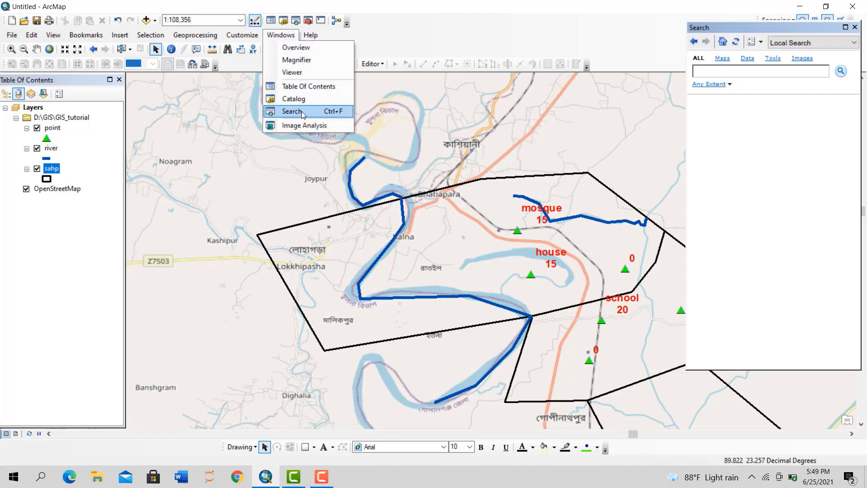
left_click(728, 86)
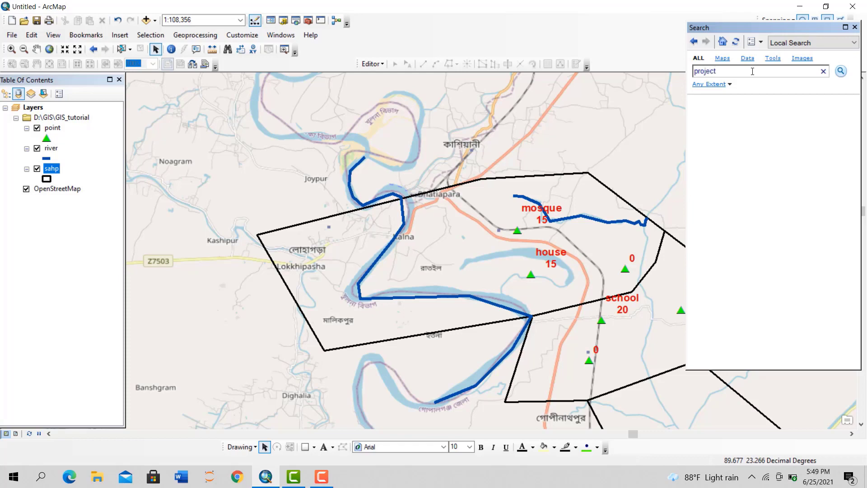
key("Return")
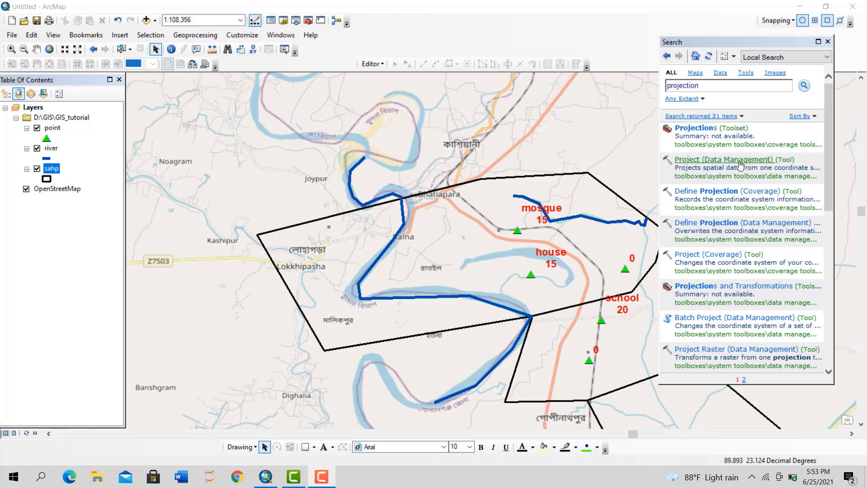
left_click(693, 162)
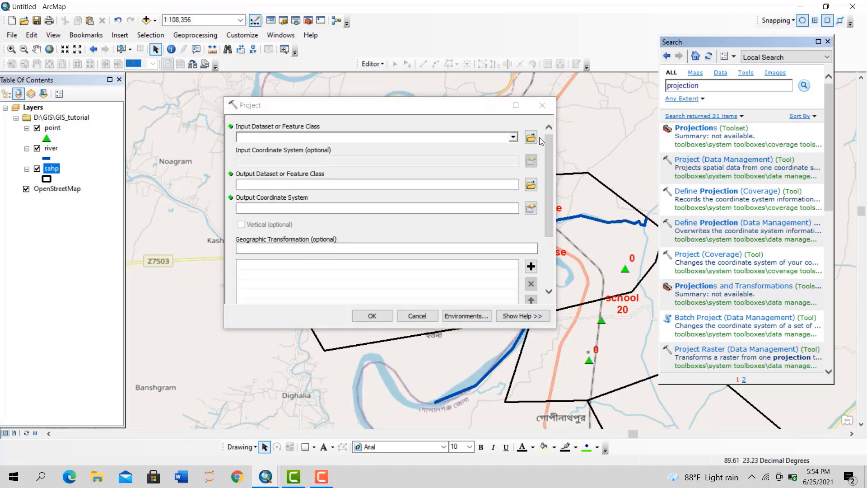
Set sahp as the input dataset and save the output feature class as project in New File Geodatabase.gdb
left_click(513, 138)
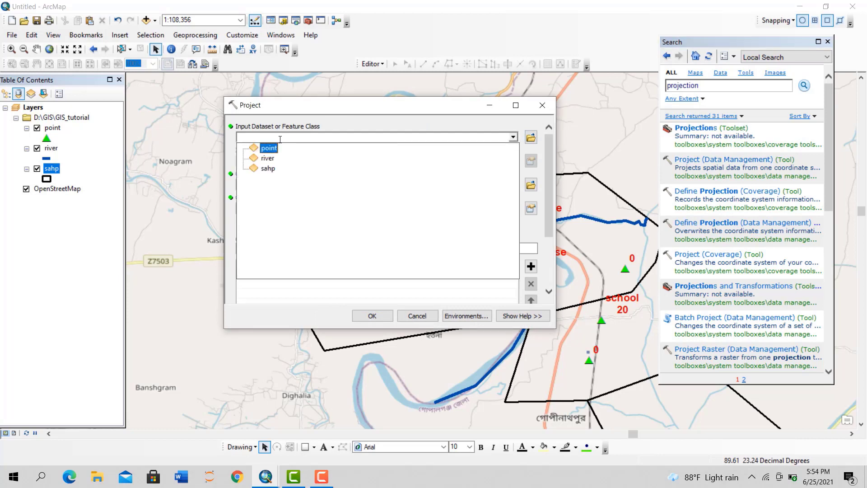
left_click(268, 168)
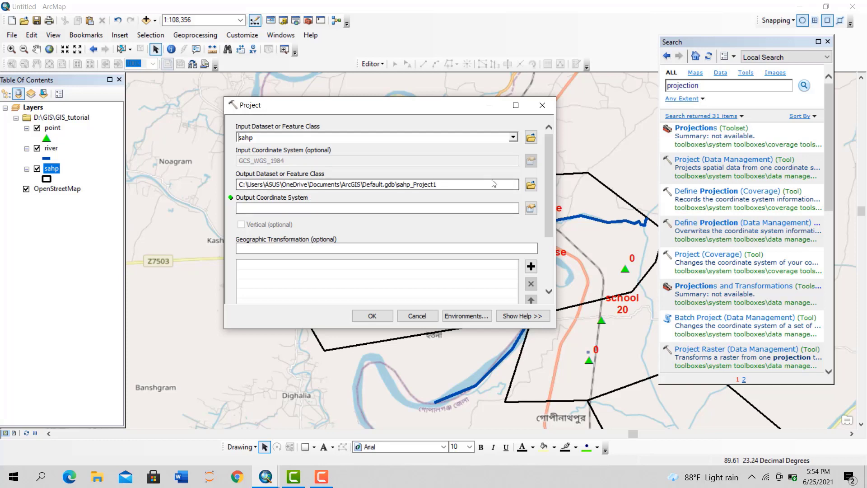
left_click(531, 185)
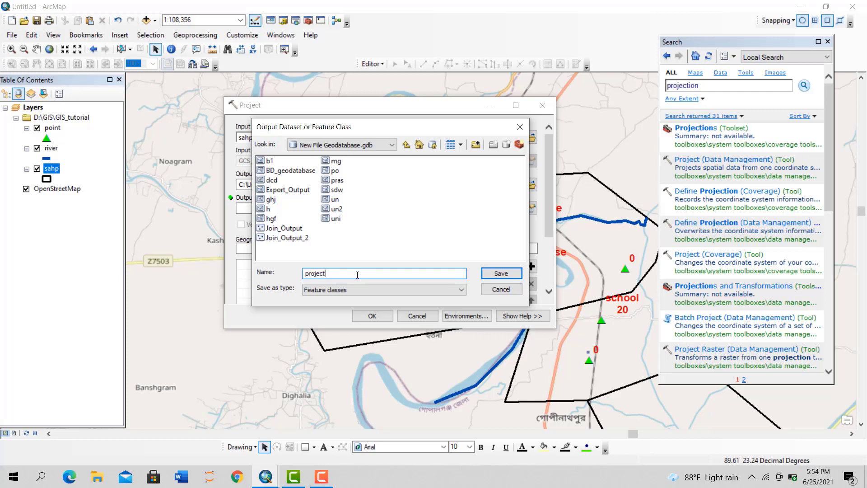
left_click(500, 273)
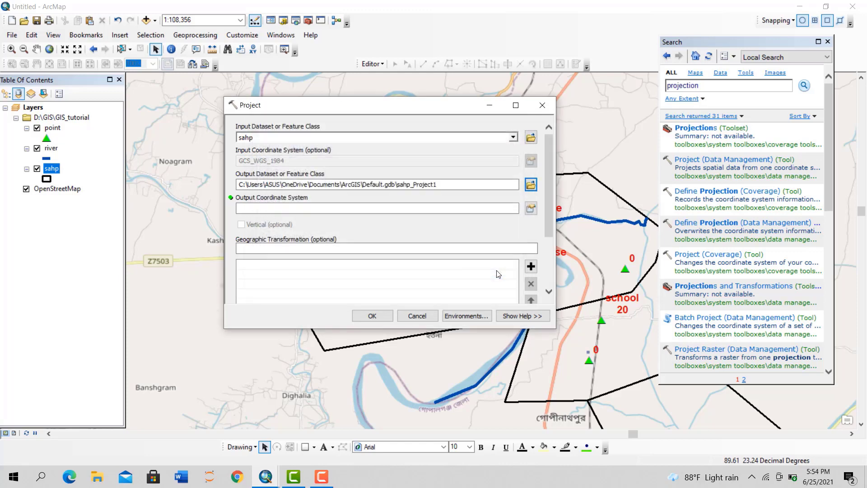
Browse the projected coordinate system categories for the Project tool's output coordinate system
left_click(531, 210)
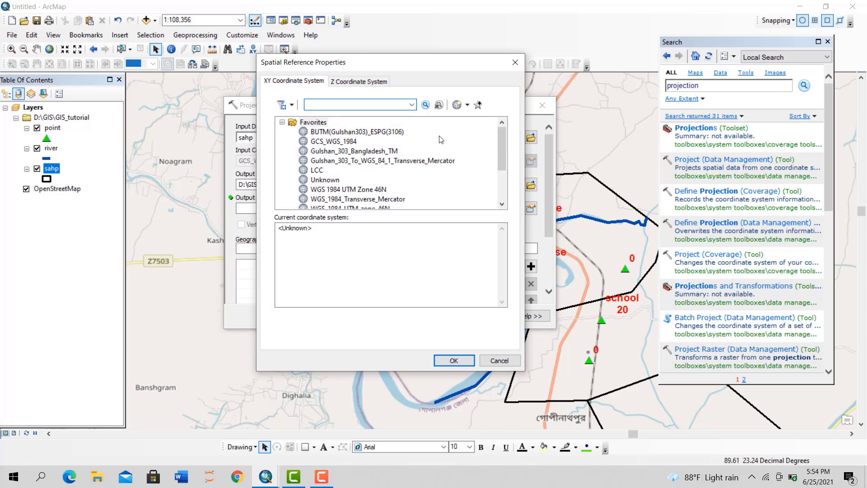
scroll(327, 175, "down", 2)
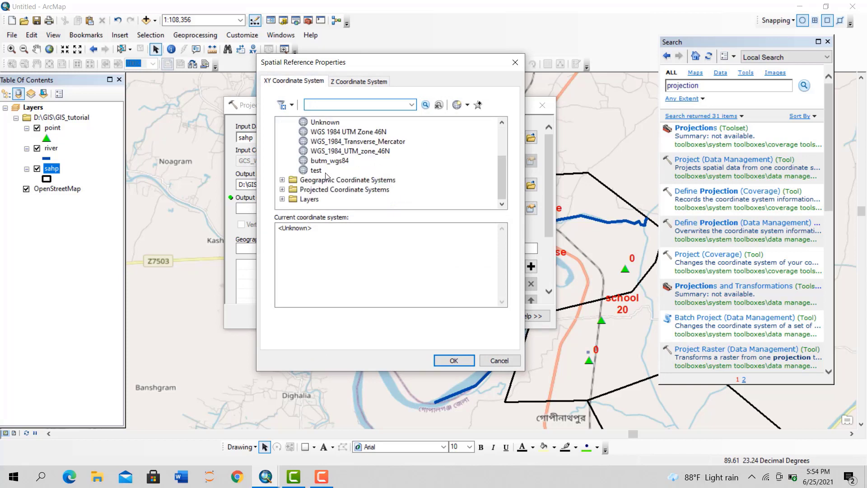
left_click(283, 189)
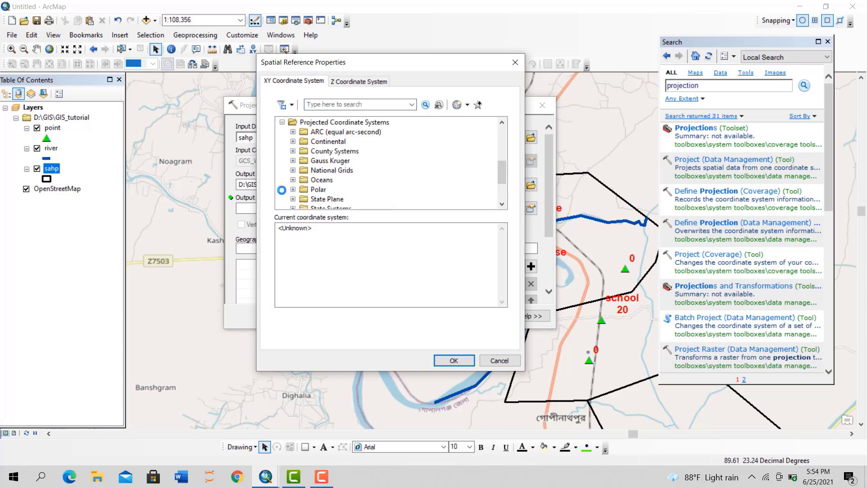
scroll(321, 180, "down", 2)
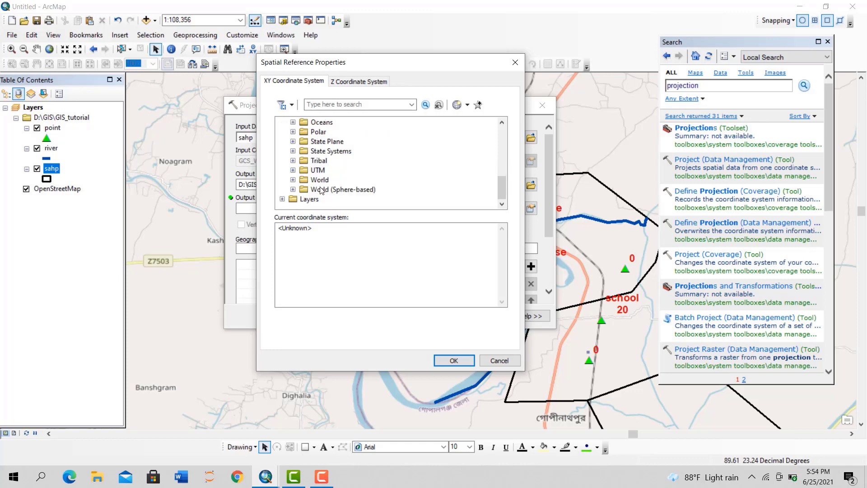
Switch to Chrome and search Google for "world utm zone map"
left_click(239, 477)
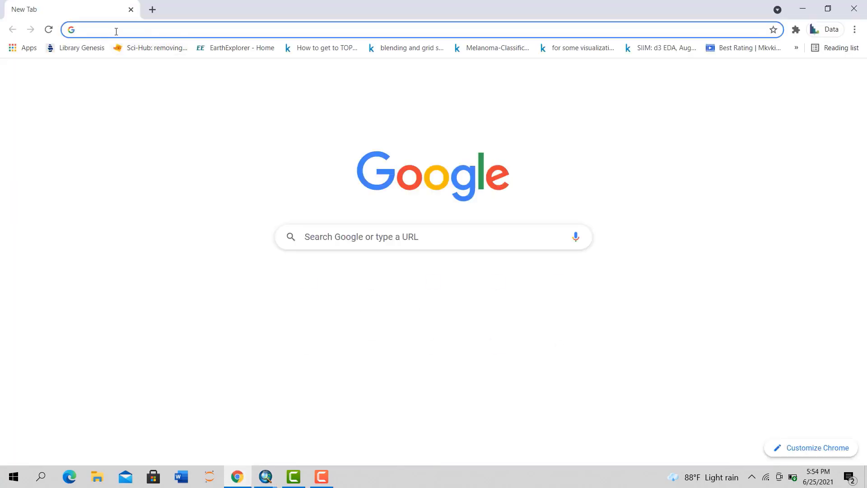
left_click(115, 30)
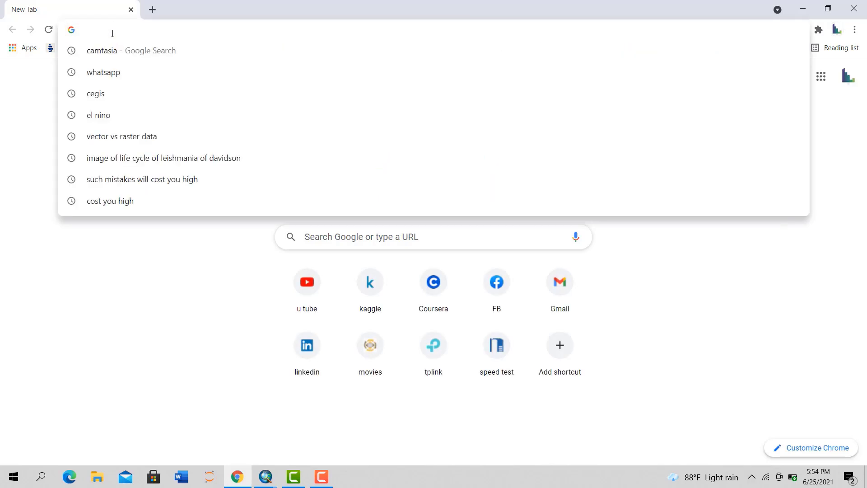
type("utm")
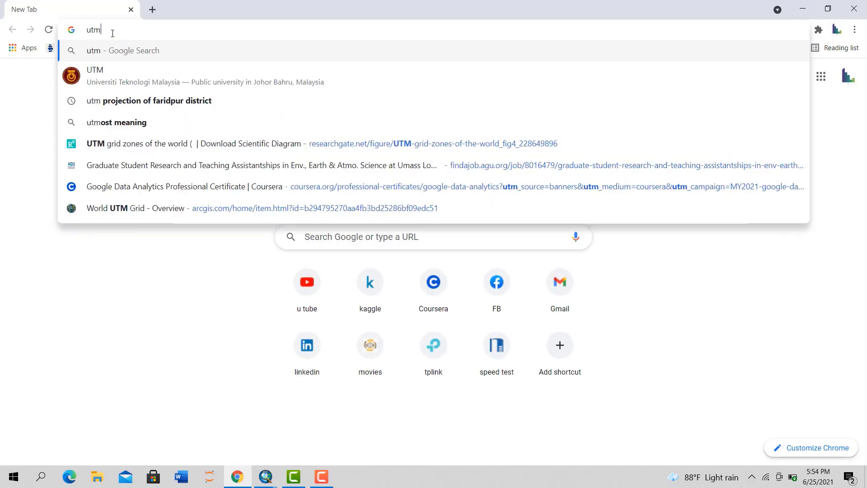
key("BackSpace")
key("BackSpace")
key("BackSpace")
type("world")
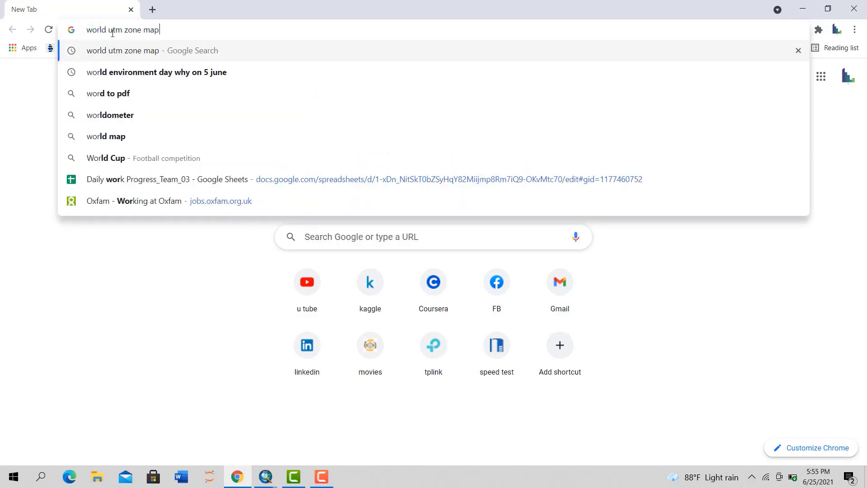
key("Return")
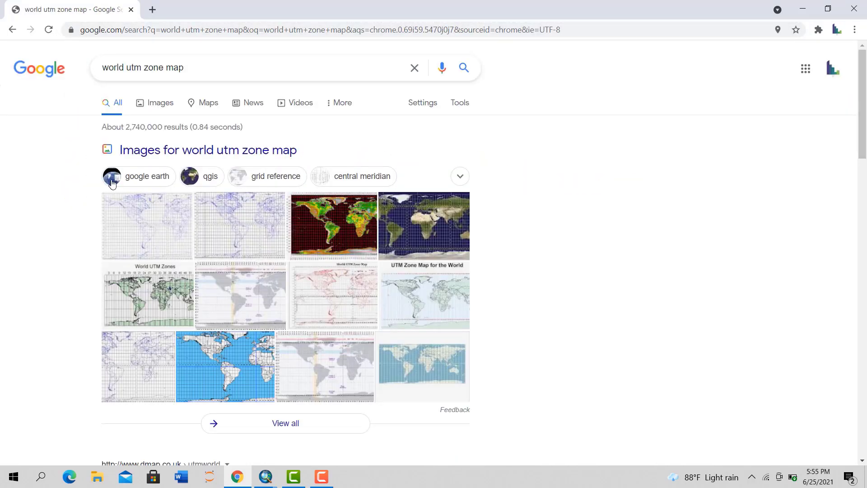
Open the ResearchGate "UTM grid zones of the world" image and examine its zone numbers around South Asia
left_click(167, 236)
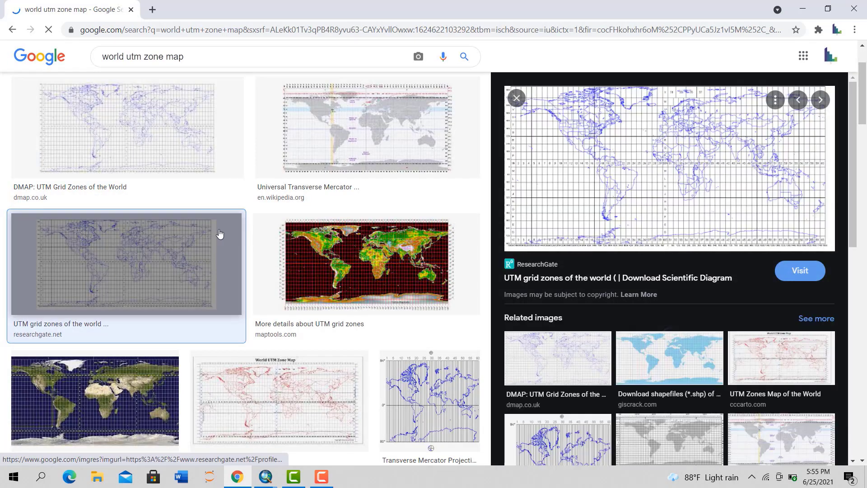
left_click(652, 160)
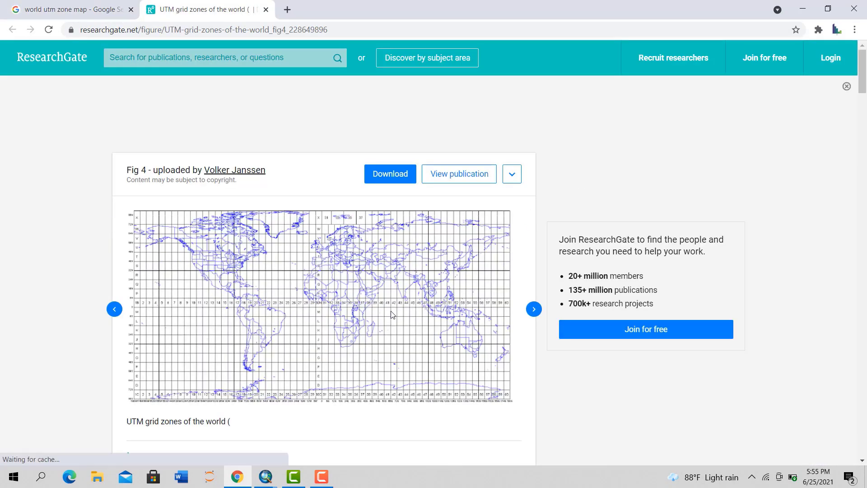
scroll(371, 325, "down", 5)
scroll(360, 307, "up", 2)
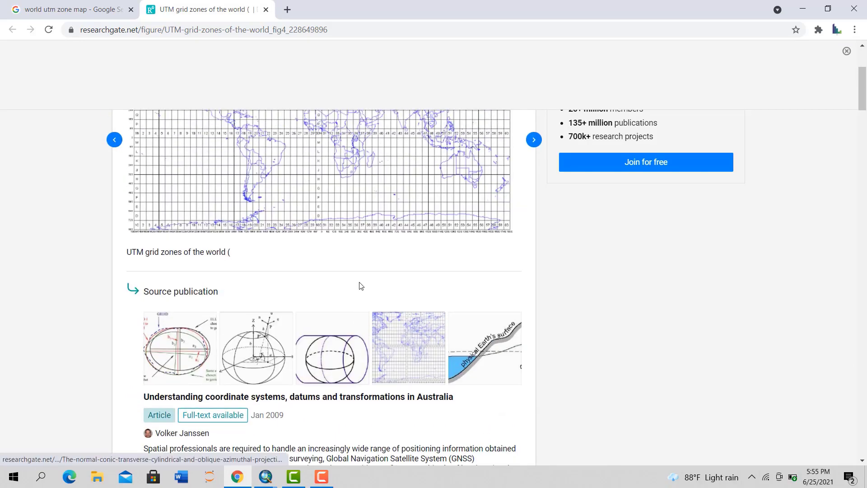
scroll(388, 199, "up", 3)
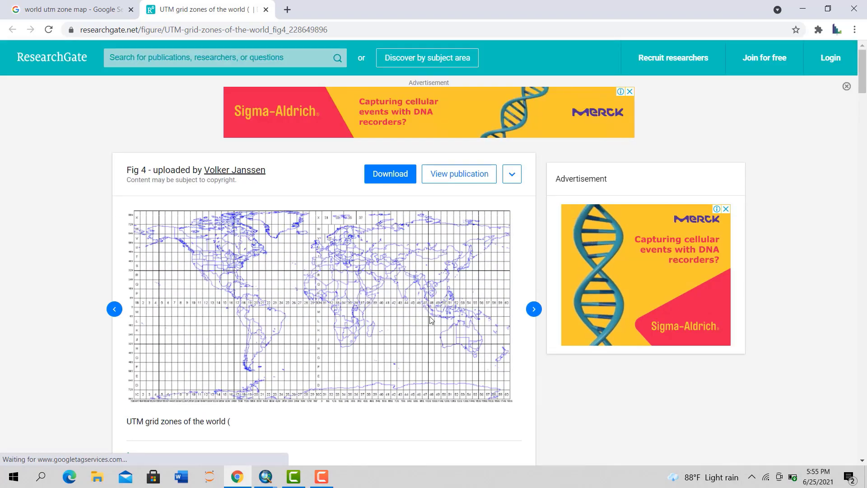
scroll(406, 271, "up", 5, "ctrl")
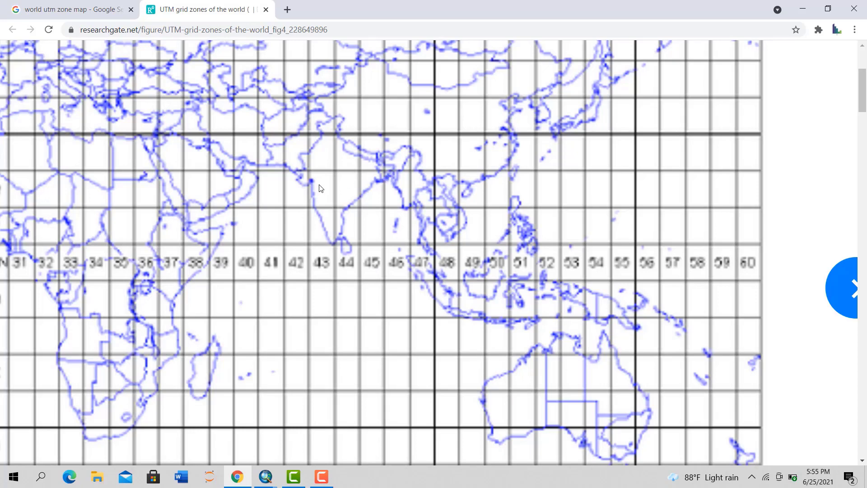
scroll(306, 265, "down", 5)
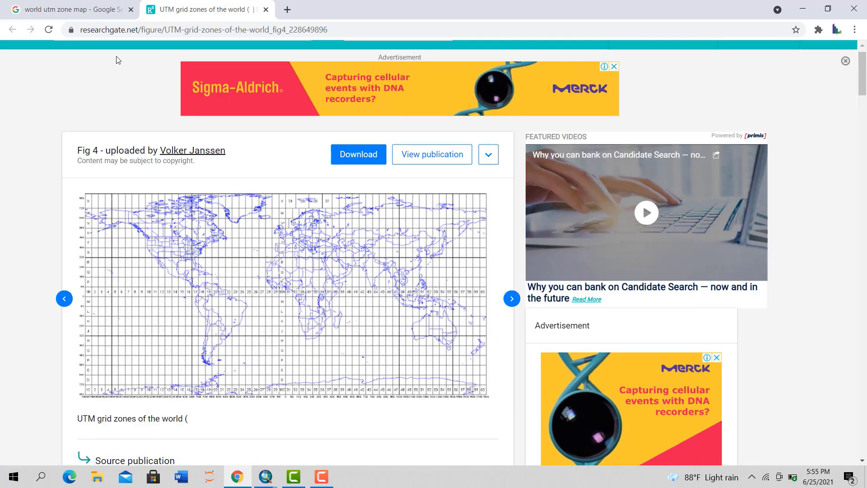
Return to the image results and open the "Projections and Coordinate Systems" page from courses.washington.edu
left_click(51, 7)
left_click(129, 290)
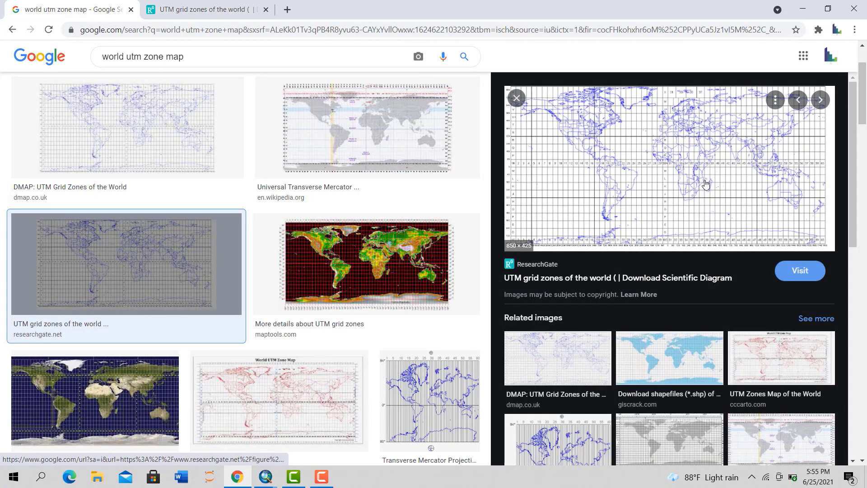
scroll(263, 323, "down", 6)
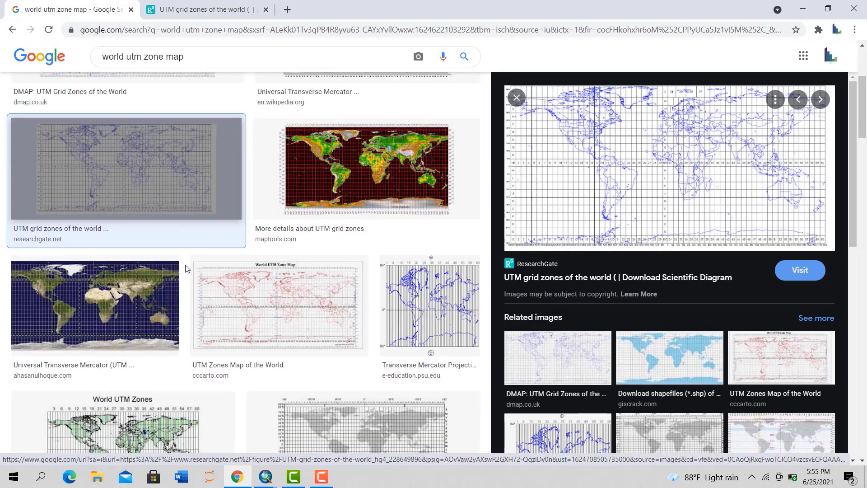
scroll(343, 294, "down", 1)
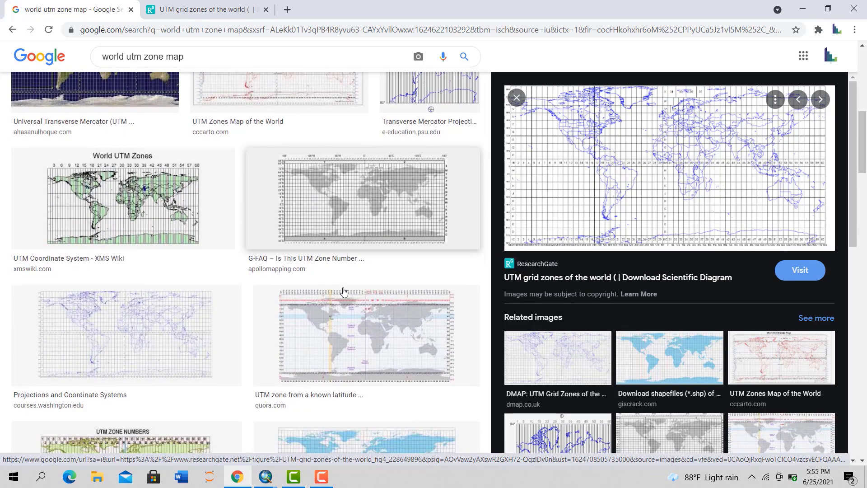
left_click(137, 358)
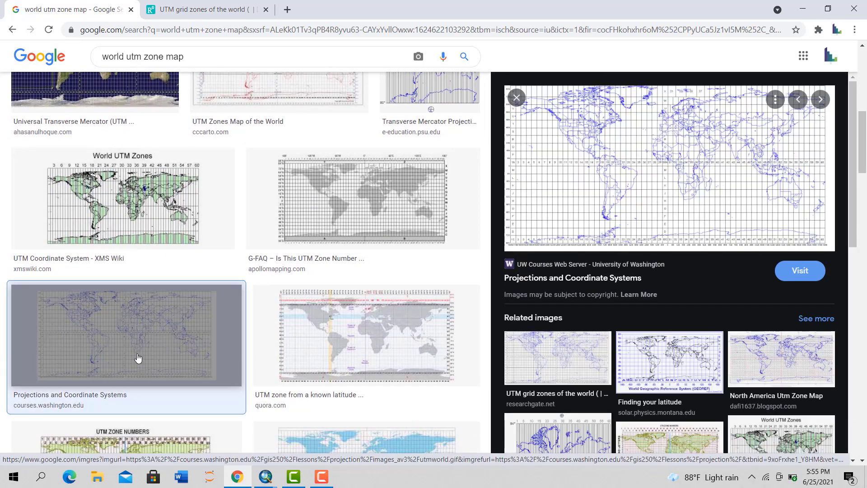
left_click(654, 149)
Find the UTM zone locations map on the page and examine which zone number covers the study area in South Asia
scroll(343, 280, "down", 20)
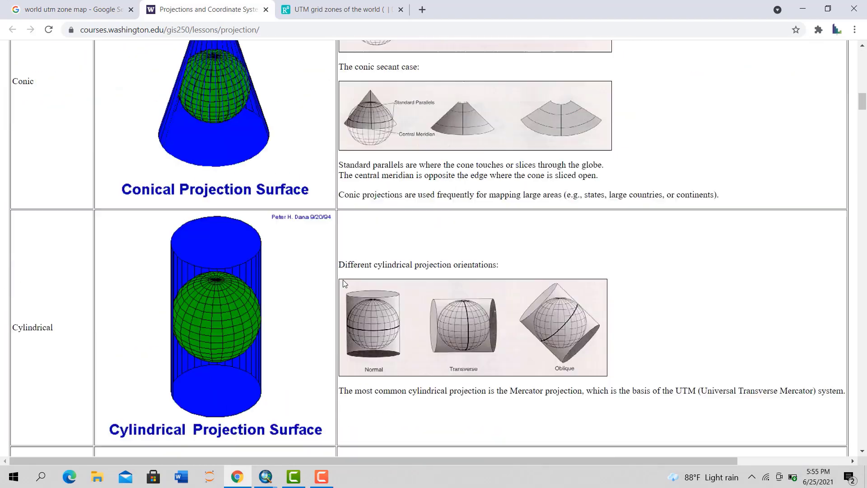
scroll(382, 295, "down", 20)
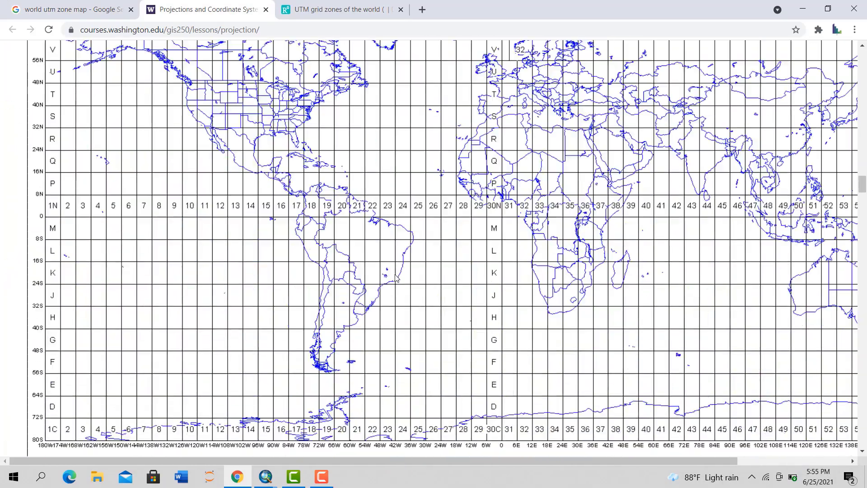
scroll(451, 289, "up", 1)
scroll(451, 289, "down", 4)
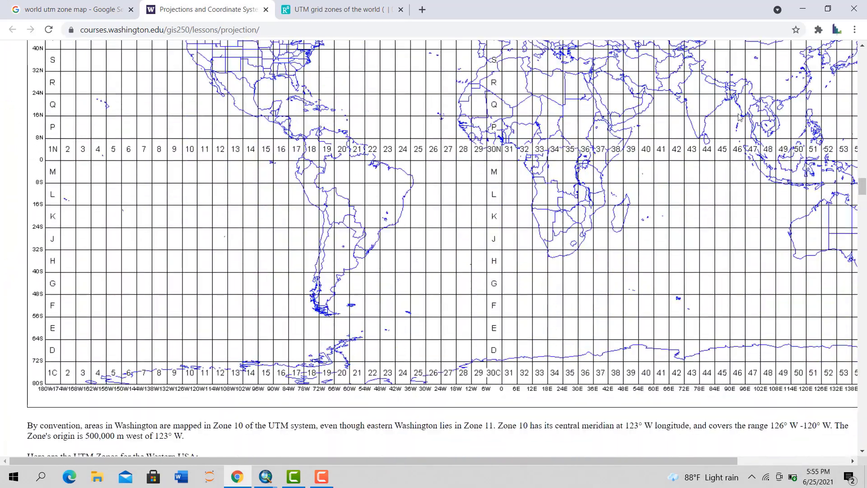
scroll(740, 115, "up", 5)
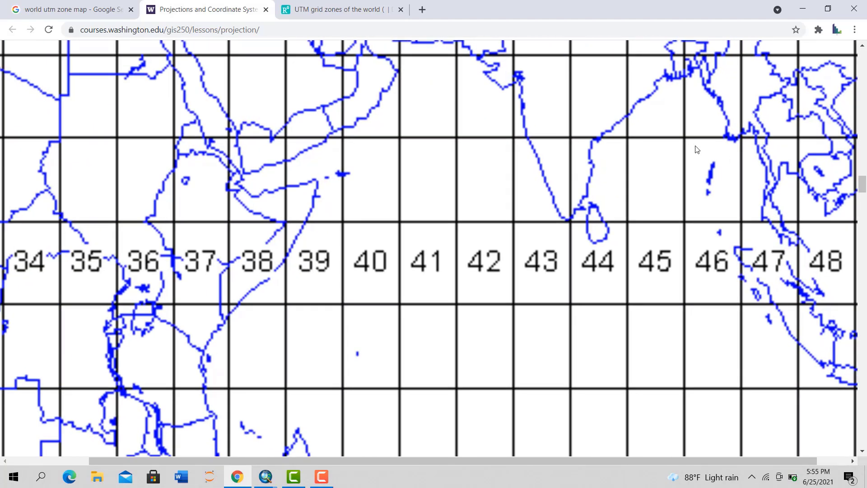
scroll(695, 149, "down", 7)
scroll(691, 197, "up", 11)
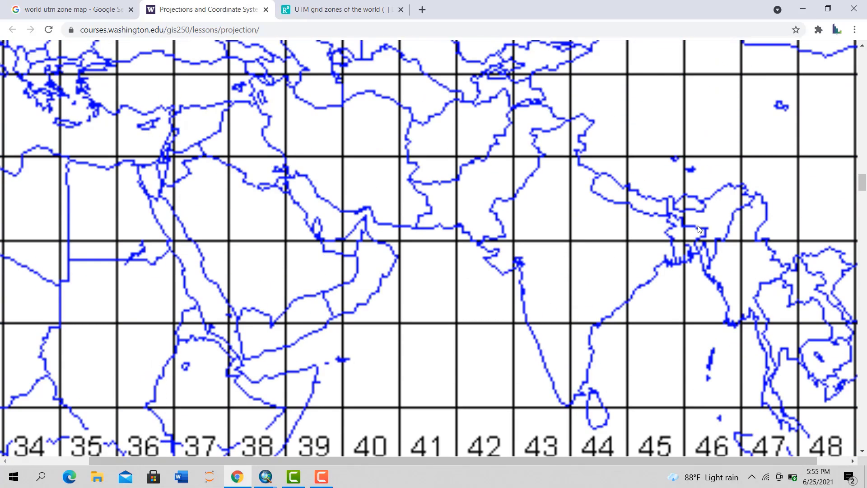
scroll(693, 251, "down", 1)
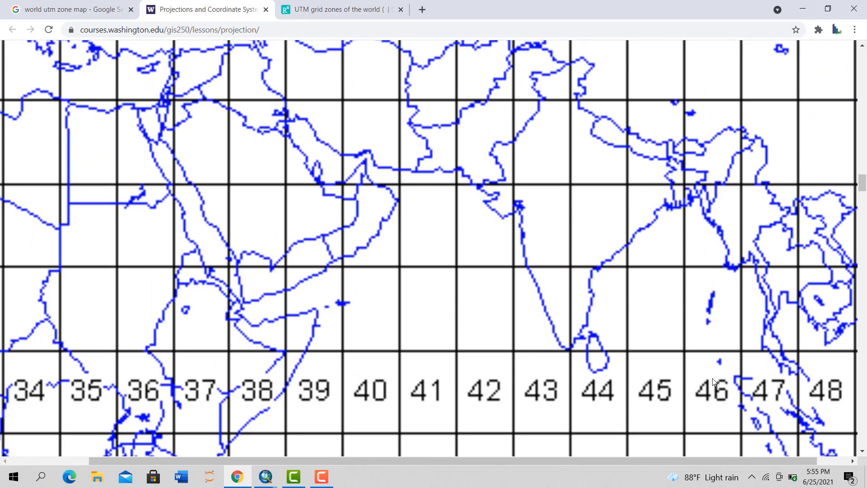
scroll(580, 330, "up", 1)
scroll(560, 323, "down", 5)
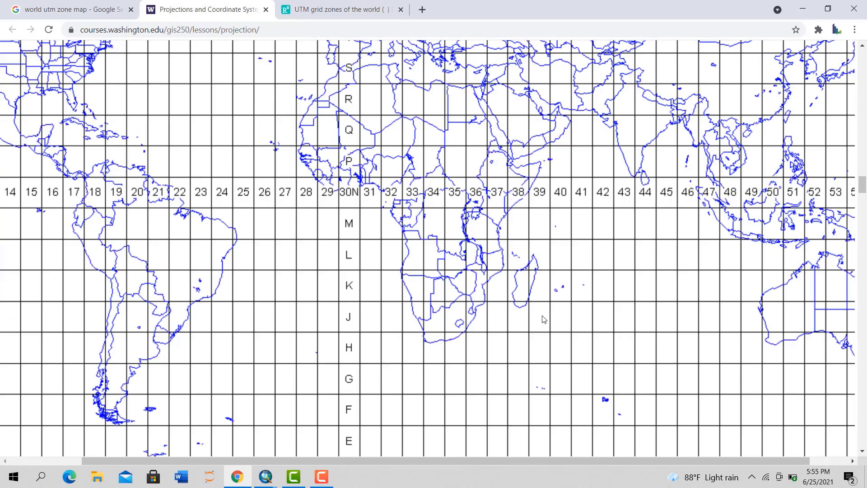
scroll(370, 219, "up", 3)
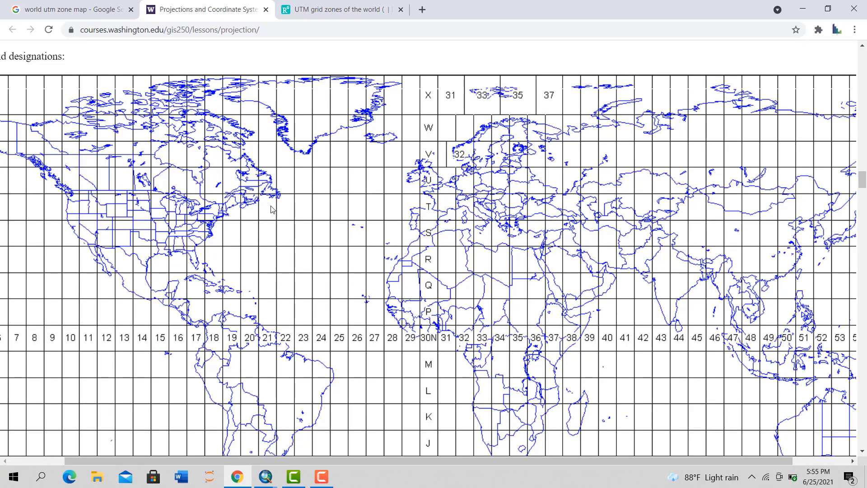
scroll(361, 205, "down", 5)
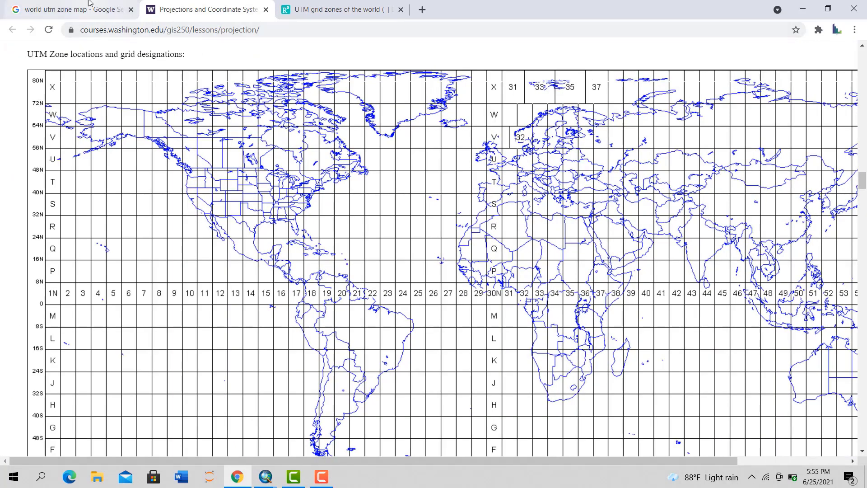
left_click(89, 4)
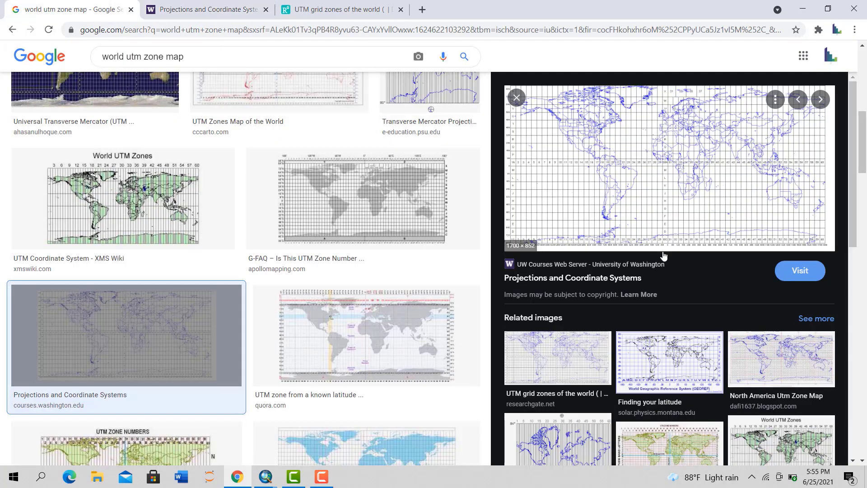
Switch back to ArcMap and expand the UTM group under Projected Coordinate Systems for the Project tool's output
mouse_move(283, 472)
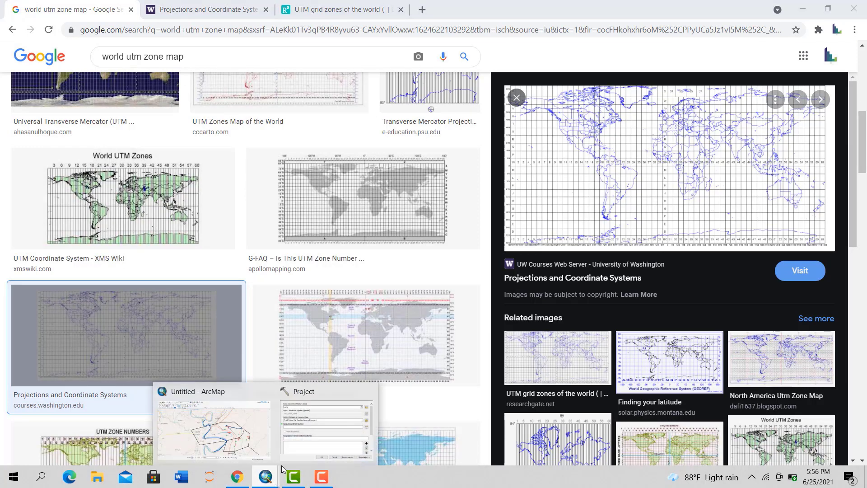
left_click(325, 429)
scroll(312, 170, "up", 3)
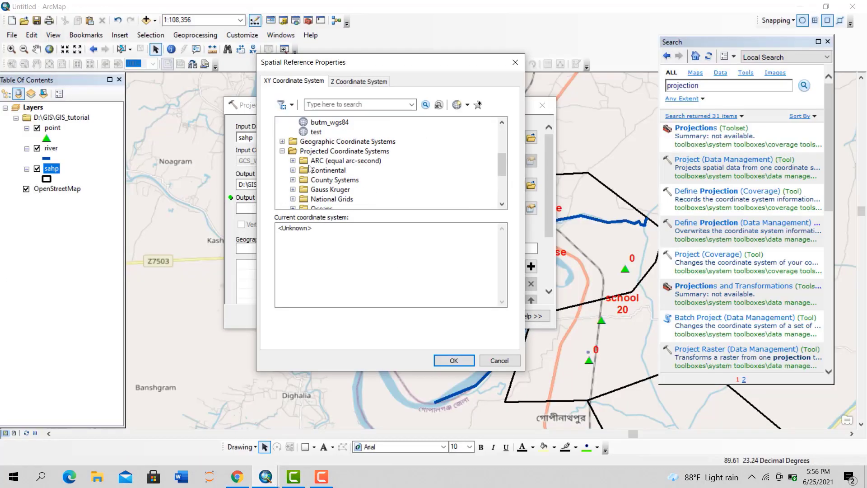
left_click(282, 151)
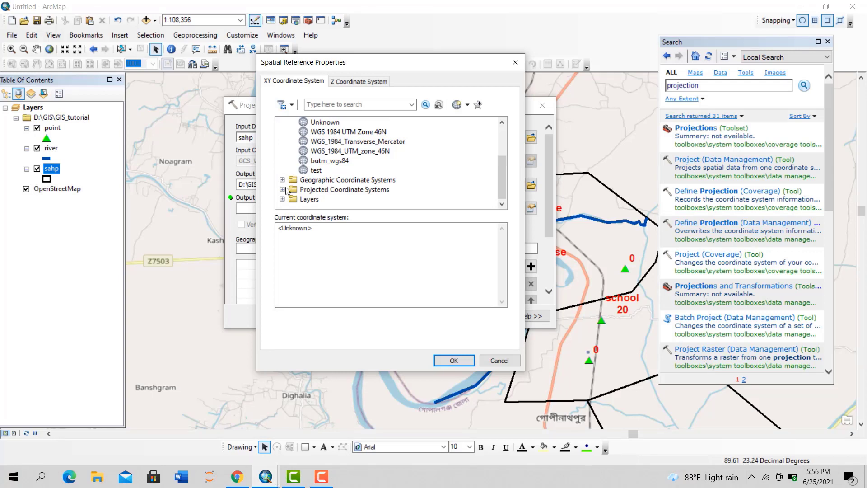
left_click(281, 190)
scroll(310, 186, "down", 2)
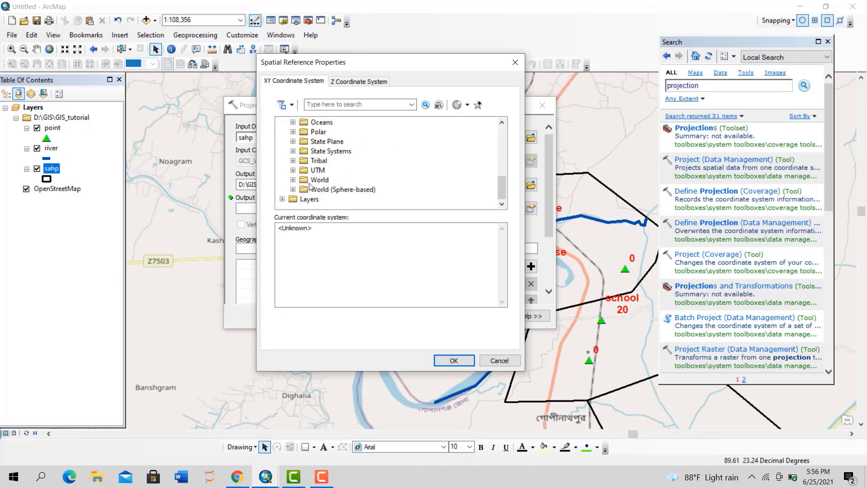
left_click(294, 170)
Select WGS 1984 UTM Zone 46N from the WGS 1984 group as the output coordinate system
scroll(316, 174, "down", 3)
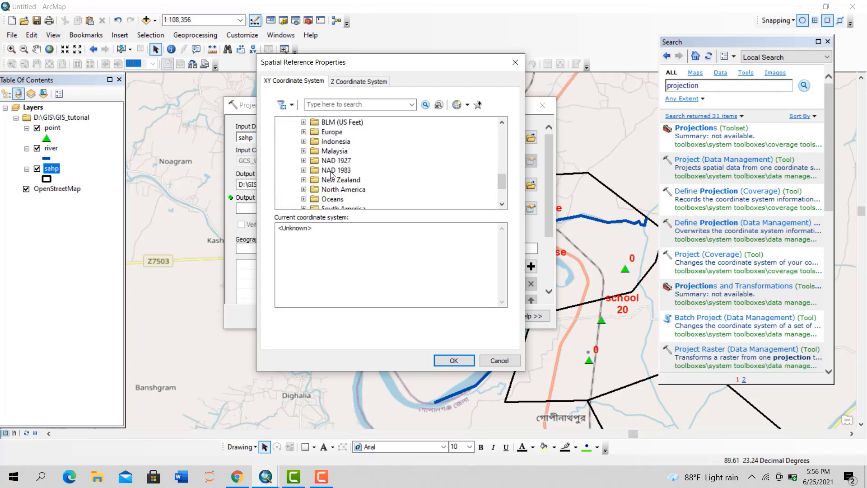
scroll(319, 183, "down", 1)
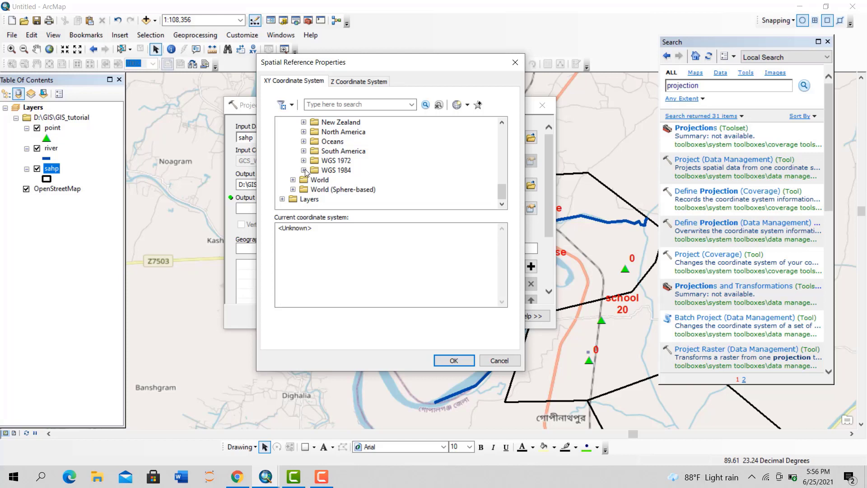
left_click(303, 170)
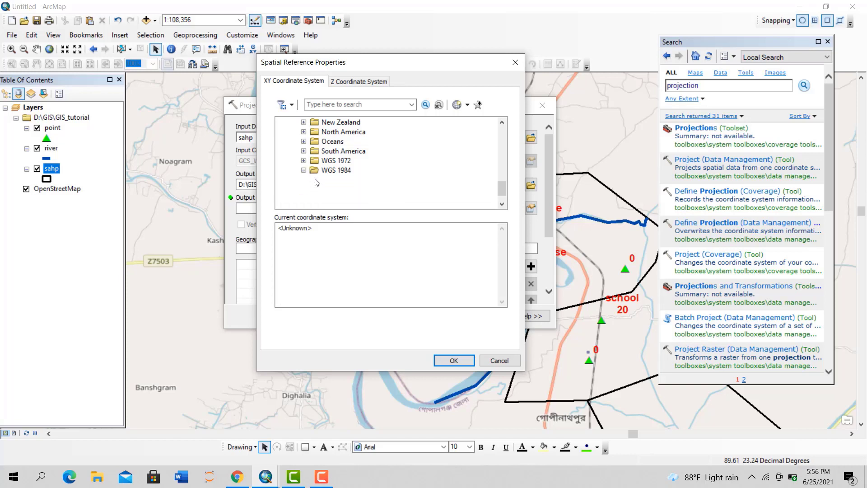
left_click(315, 181)
scroll(369, 175, "down", 2)
scroll(369, 176, "down", 11)
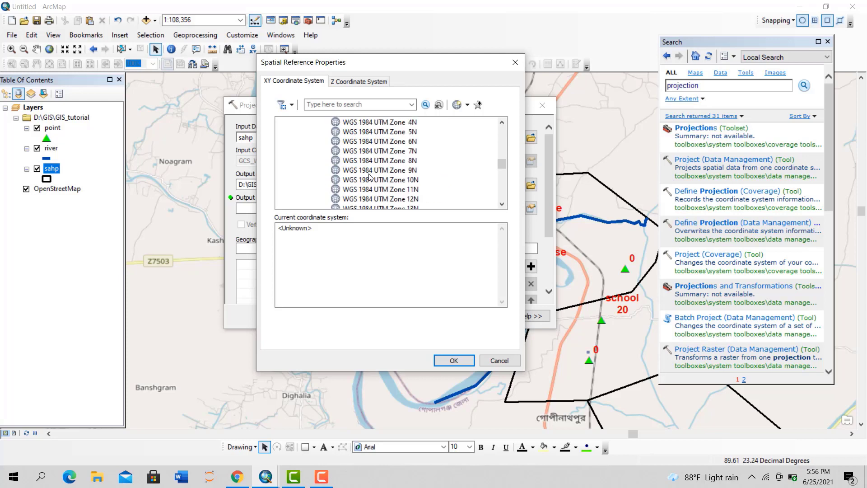
scroll(370, 180, "down", 6)
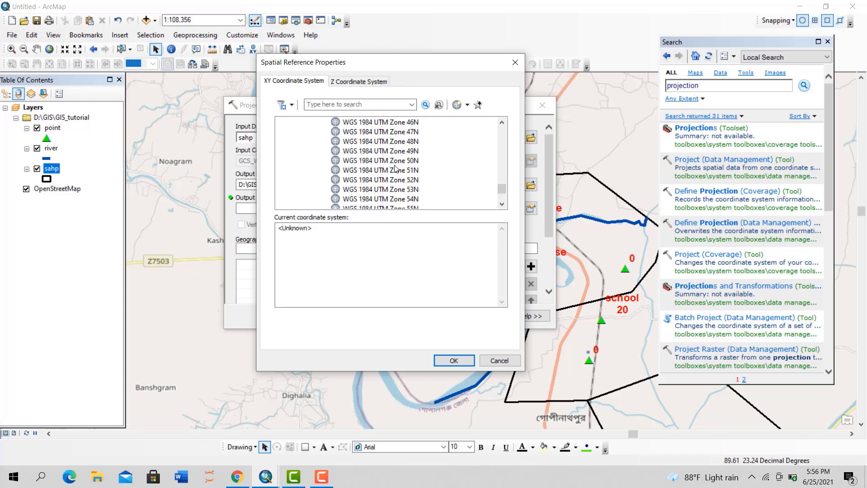
scroll(394, 168, "down", 3)
scroll(394, 168, "up", 4)
left_click(387, 144)
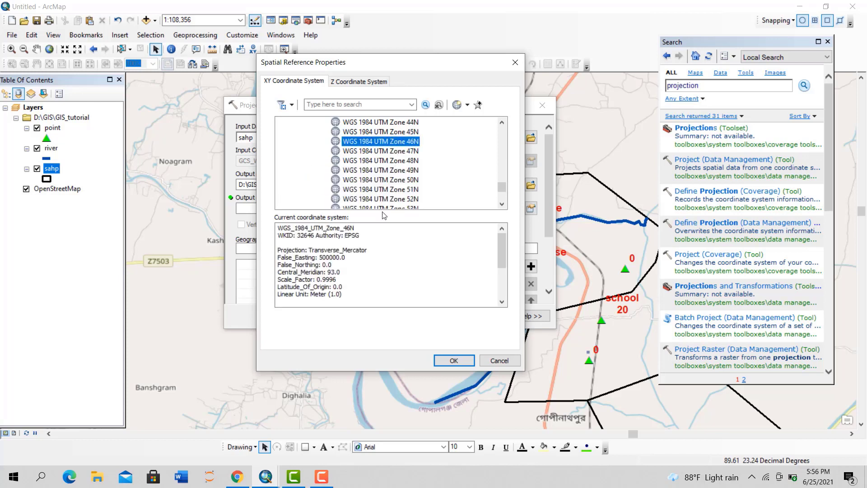
Accept WGS 1984 UTM Zone 46N as the output coordinate system and run the Project tool on the sahp layer
left_click(453, 360)
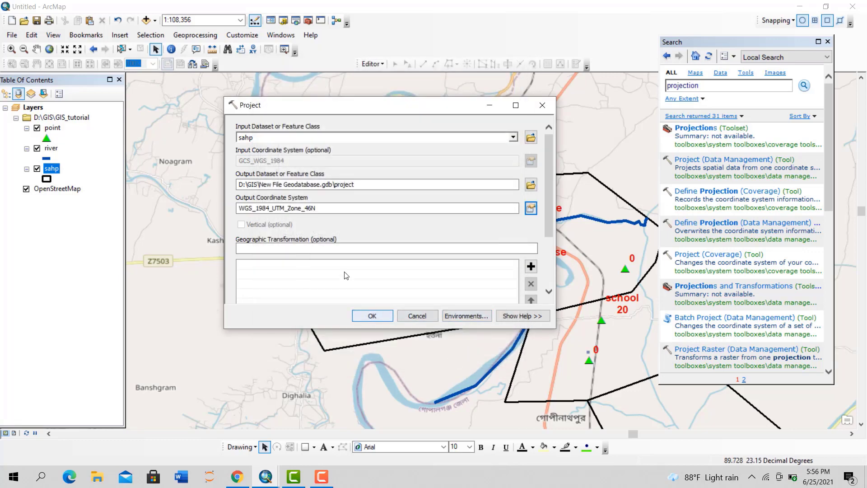
scroll(480, 251, "down", 3)
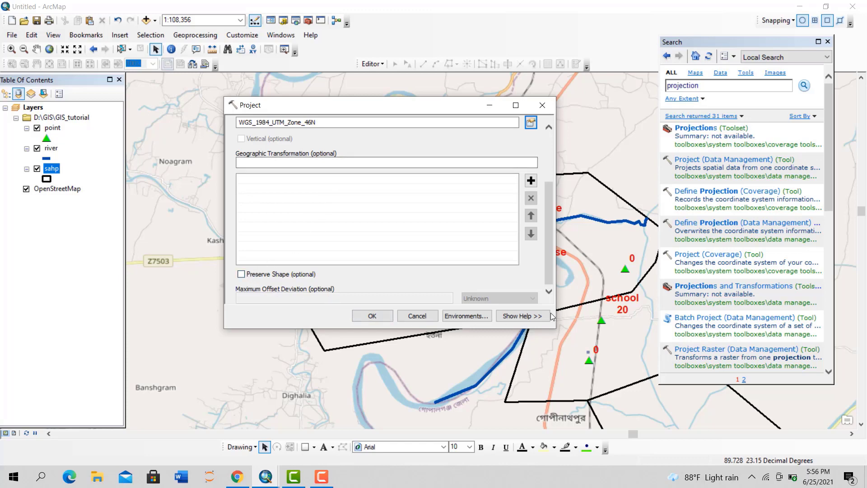
left_click(372, 316)
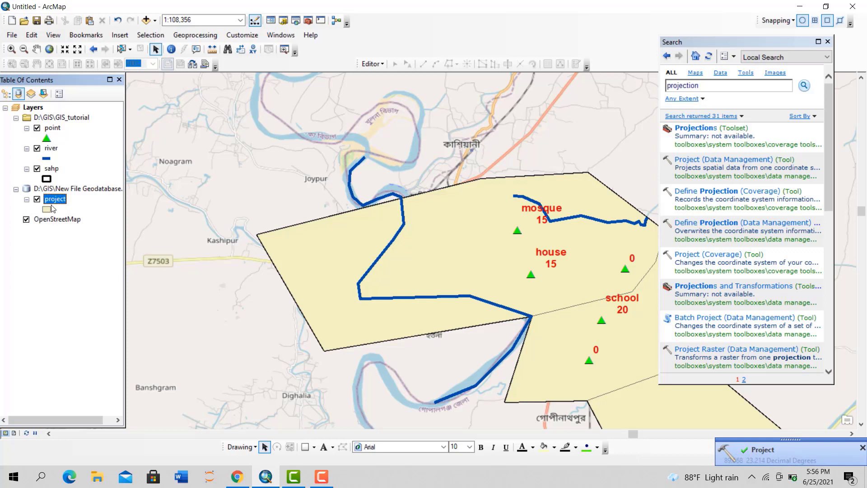
Hide the sahp, river, point and OpenStreetMap layers so only the project layer is displayed, and close the Search window
left_click(38, 168)
left_click(37, 148)
left_click(37, 128)
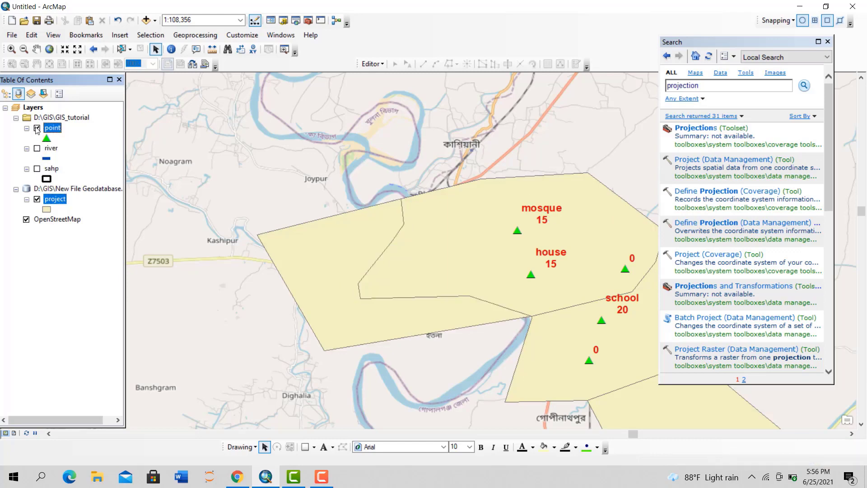
left_click(27, 219)
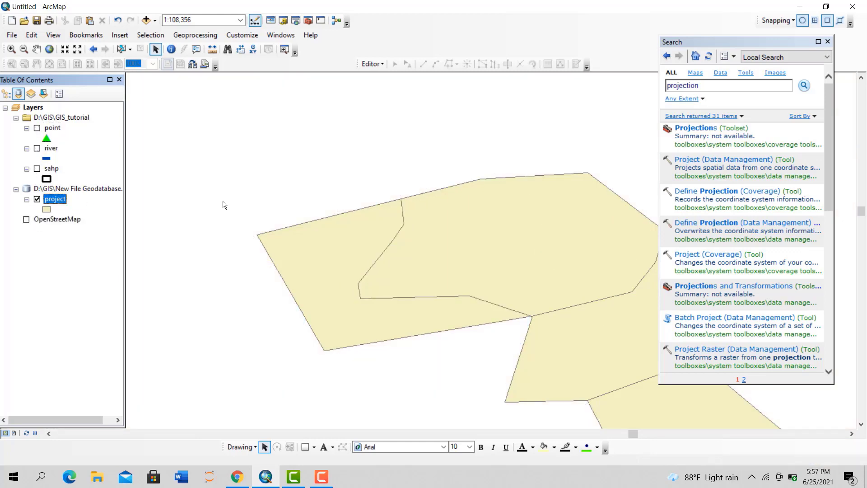
left_click(827, 41)
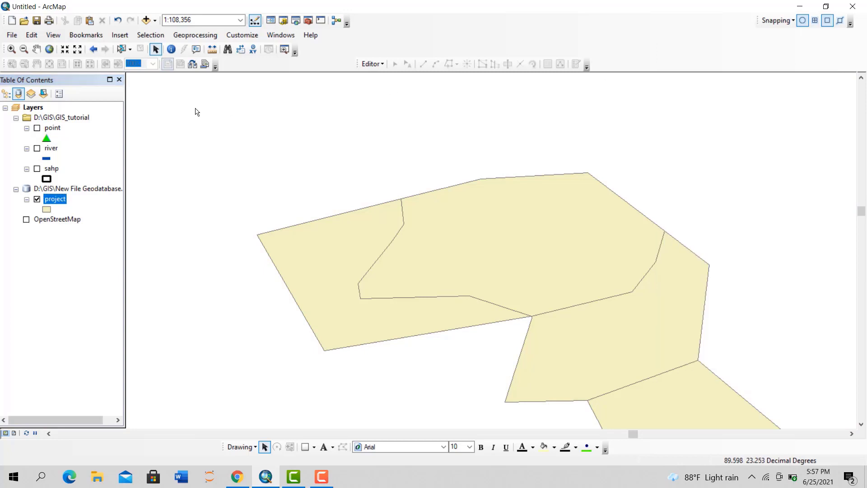
Open the project layer's attribute table and examine the values in the Shape_Area column
scroll(413, 238, "up", 1)
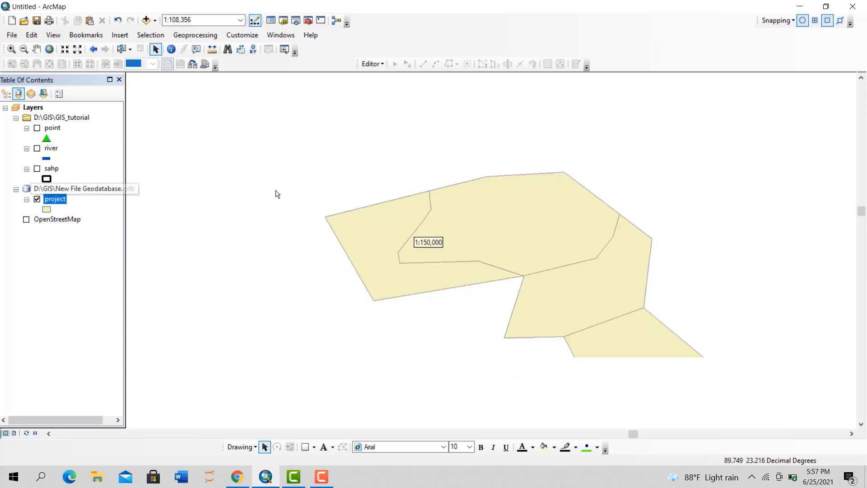
right_click(58, 201)
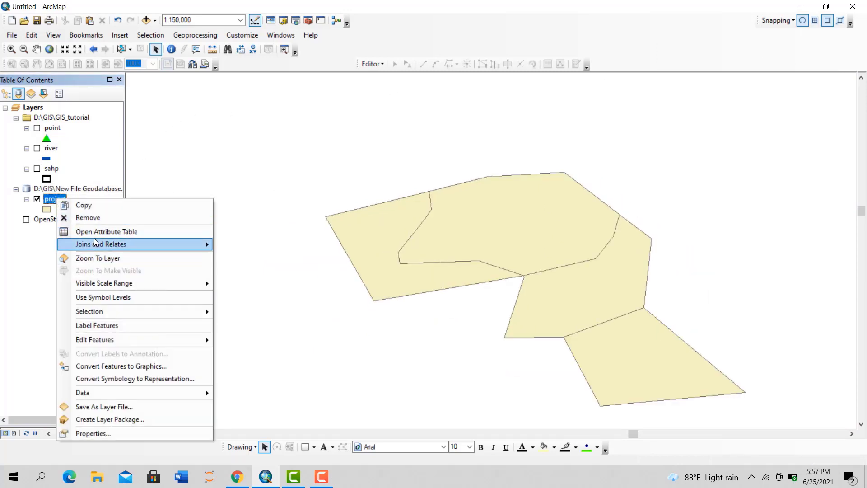
left_click(95, 233)
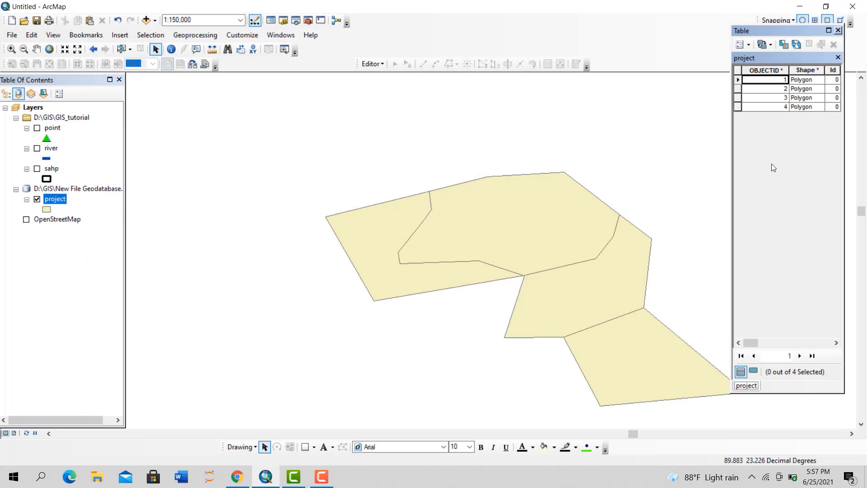
left_click_drag(752, 343, 767, 346)
left_click_drag(784, 347, 810, 343)
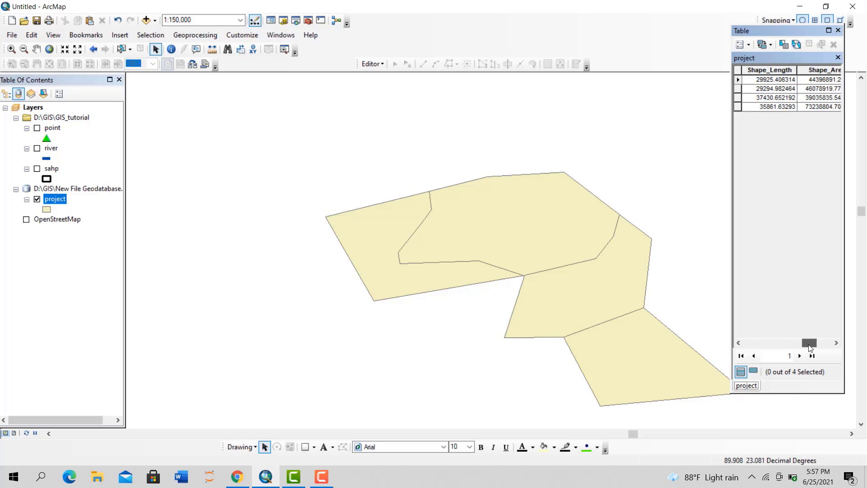
left_click(822, 70)
left_click_drag(812, 346, 826, 343)
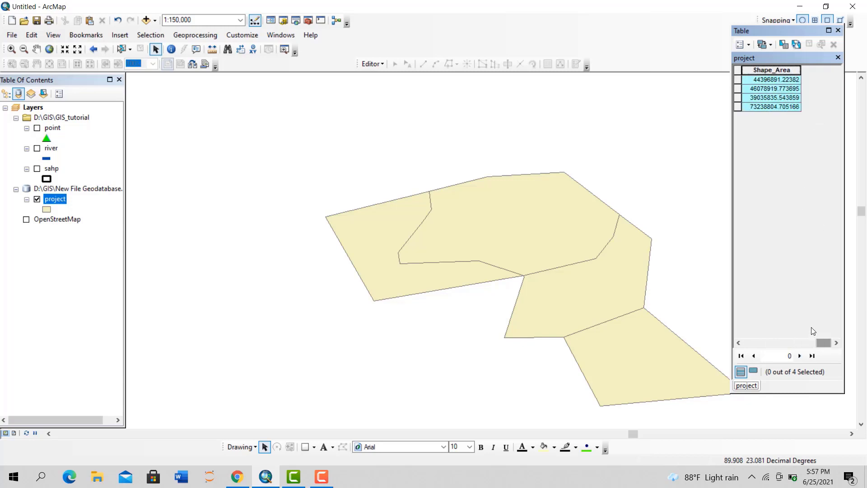
left_click(777, 80)
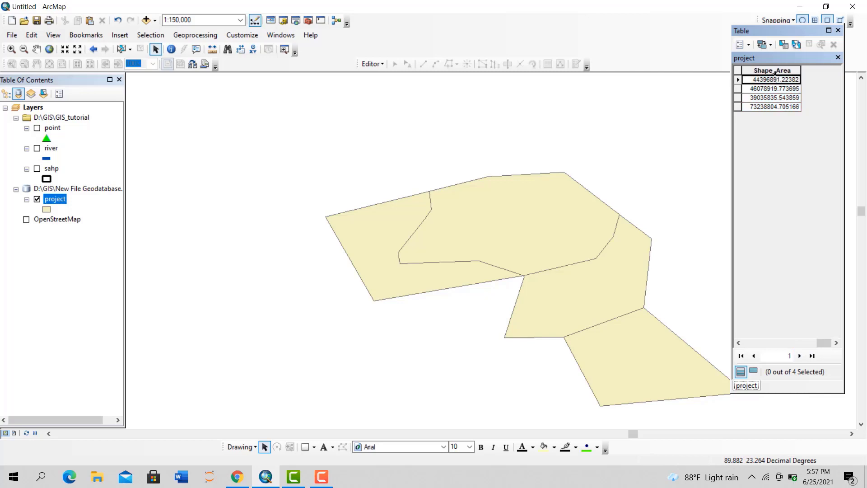
left_click(778, 70)
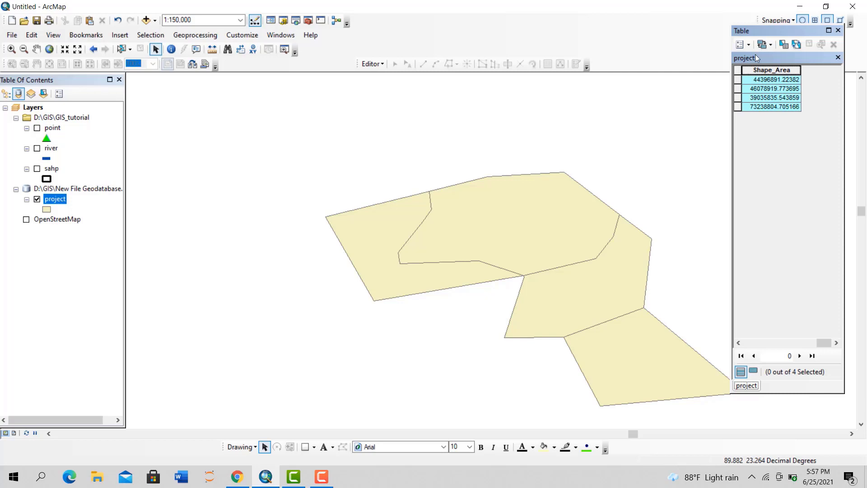
Add a Short Integer field named in_km to the project attribute table
left_click(749, 44)
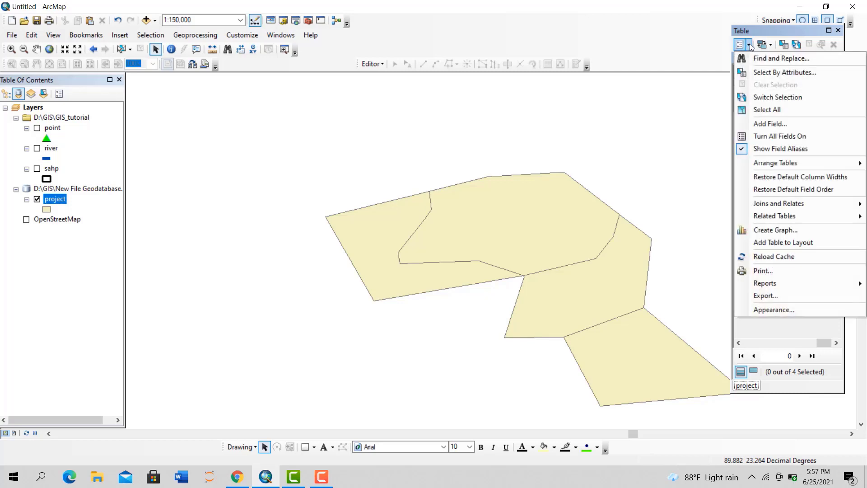
left_click(767, 124)
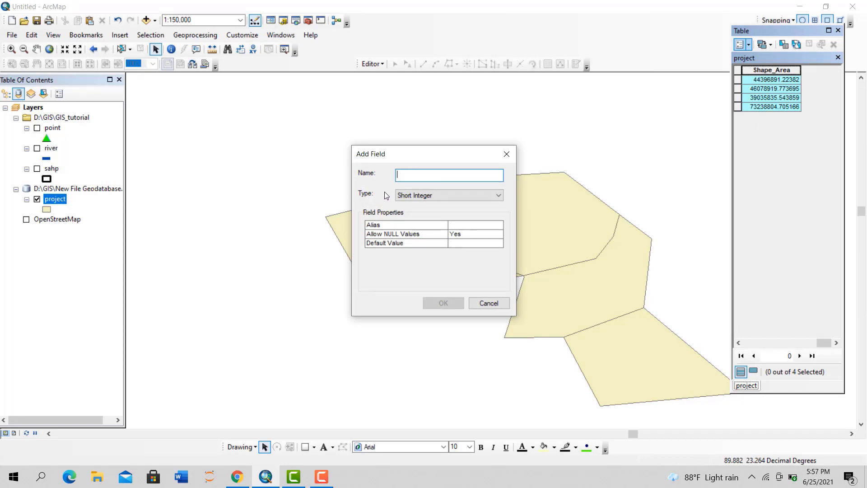
type("ni")
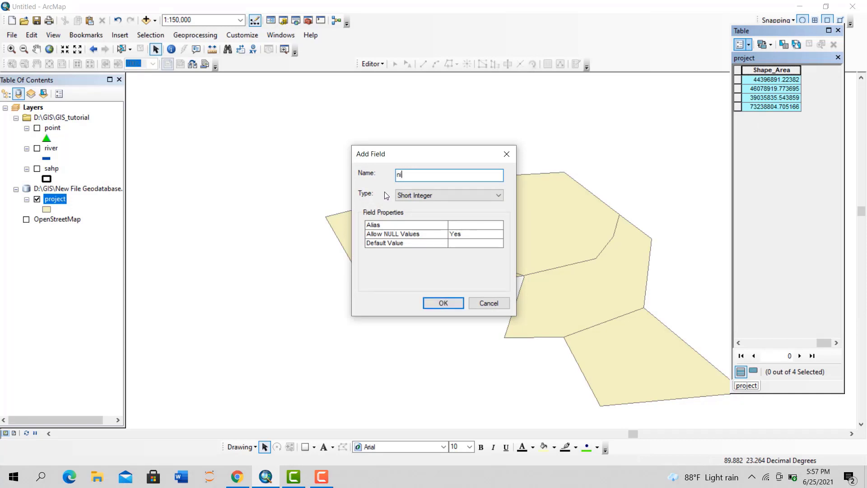
key("BackSpace")
key("BackSpace")
type("in_km")
left_click(458, 199)
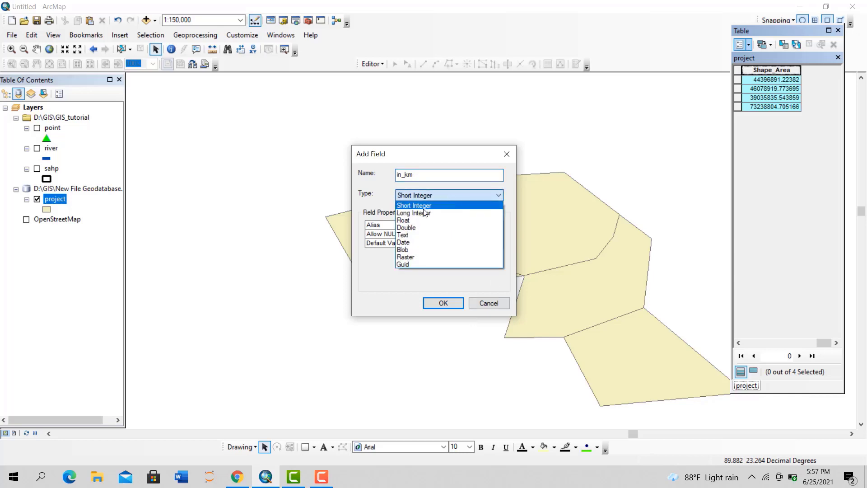
left_click(414, 205)
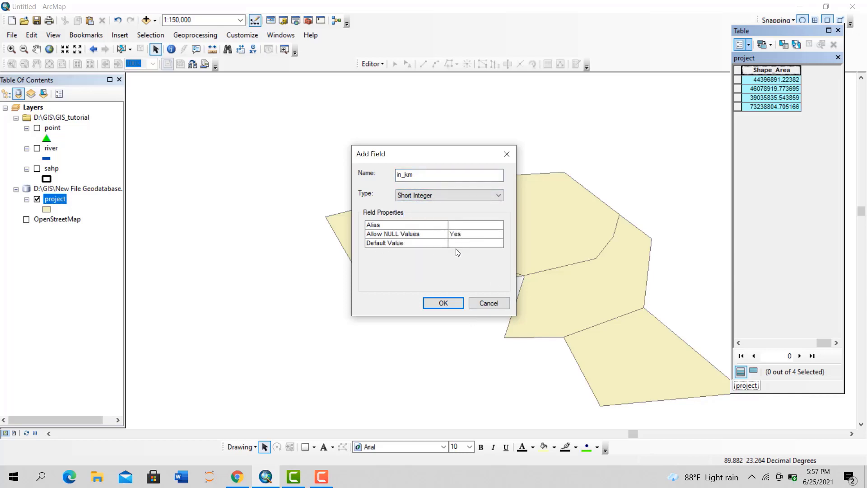
left_click(443, 303)
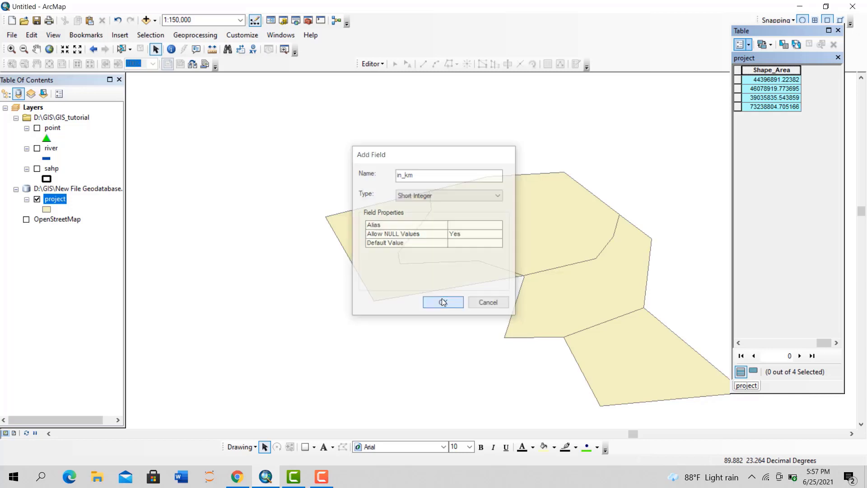
Calculate the polygon areas in square kilometers into the in_km field, using the data source's coordinate system
right_click(816, 74)
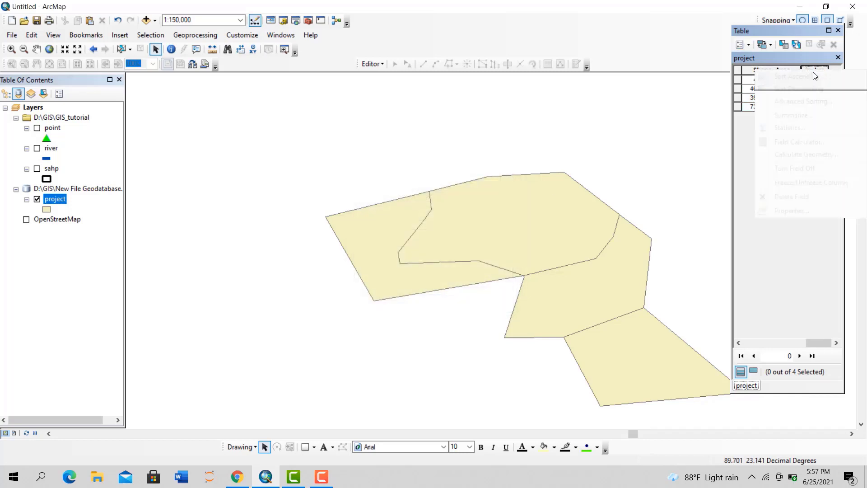
left_click(789, 154)
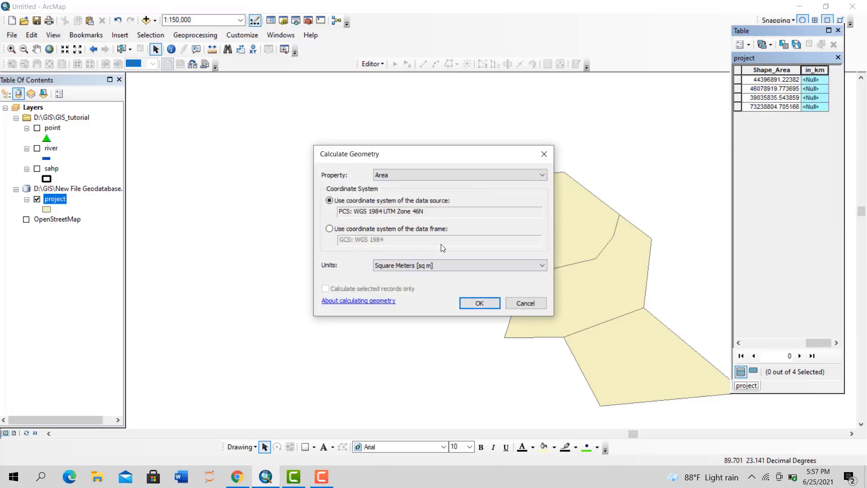
left_click(418, 269)
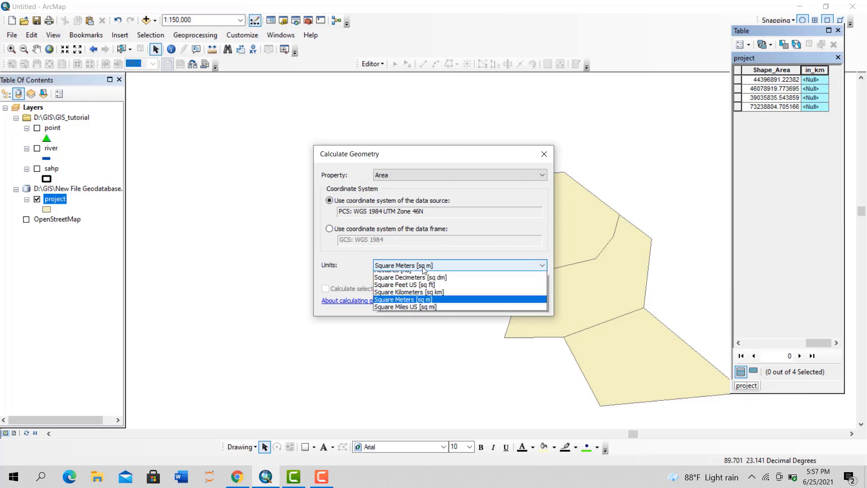
left_click(416, 313)
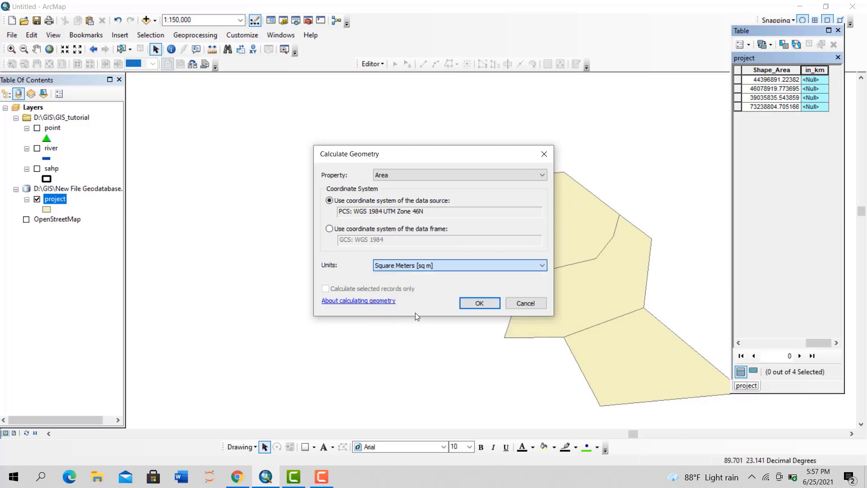
left_click(479, 303)
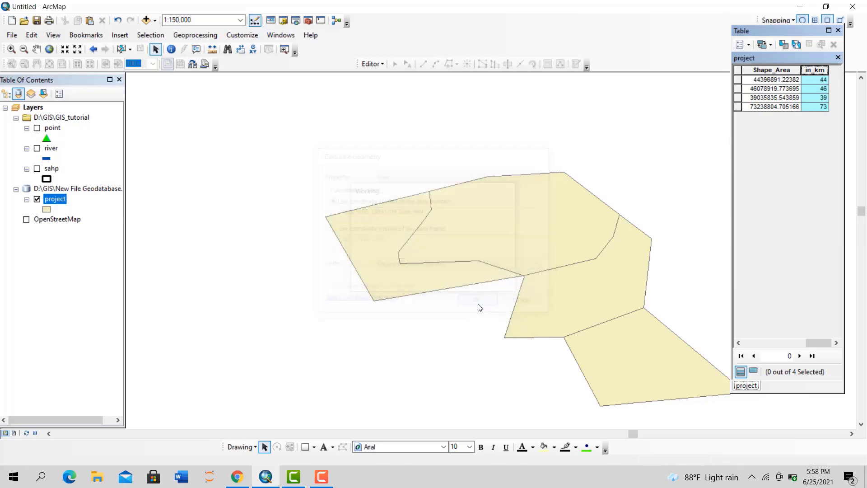
Select each of the four table records in turn to match its in_km area to the polygon on the map
left_click(824, 80)
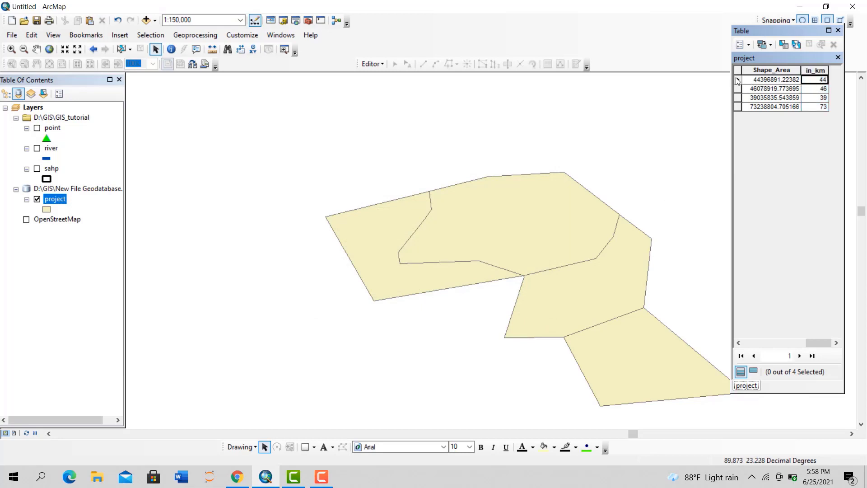
left_click(737, 80)
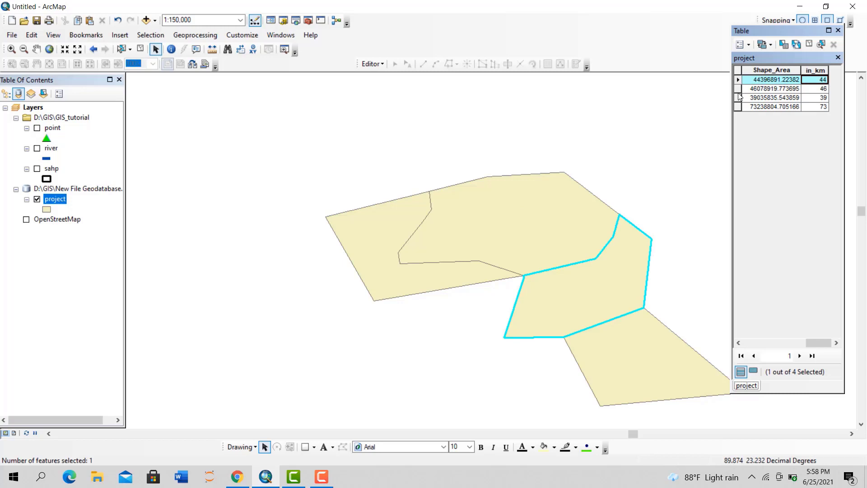
left_click(737, 89)
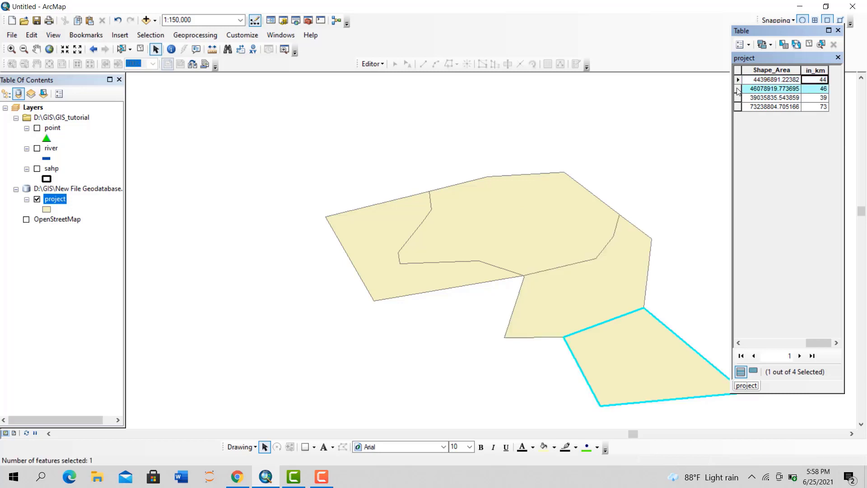
left_click(737, 98)
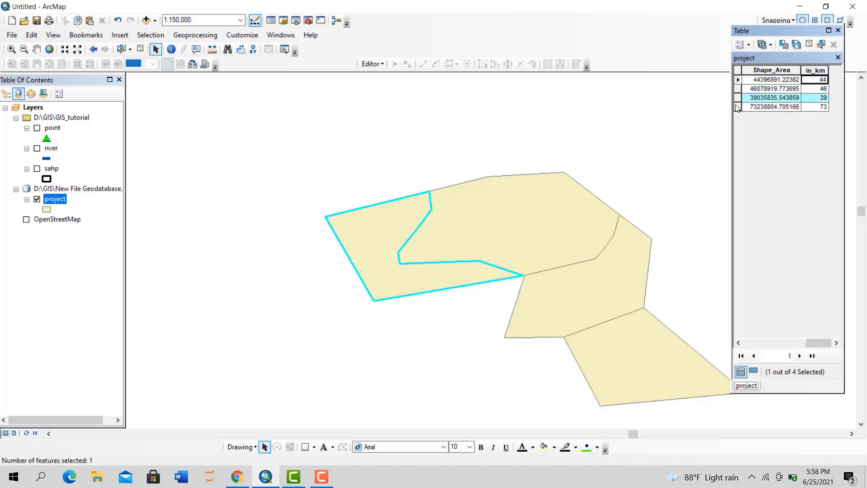
left_click(737, 107)
Zoom the map to each polygon in turn from its table record to inspect the shapes alongside their areas
double_click(737, 108)
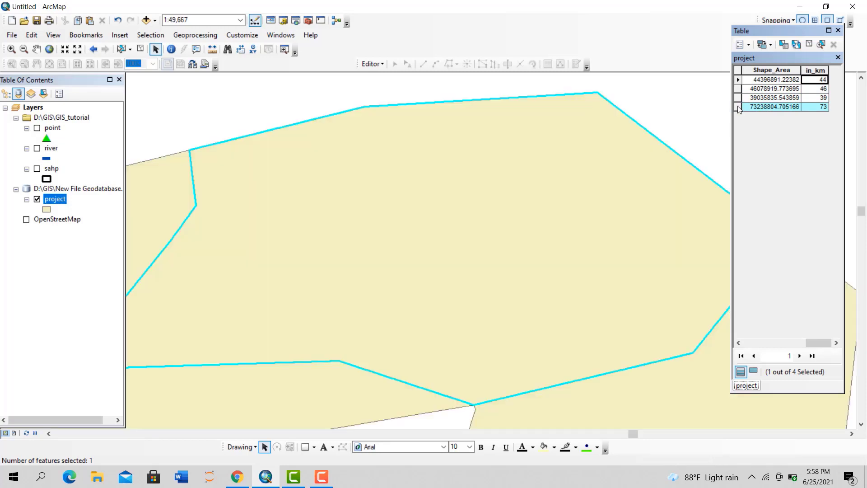
double_click(739, 99)
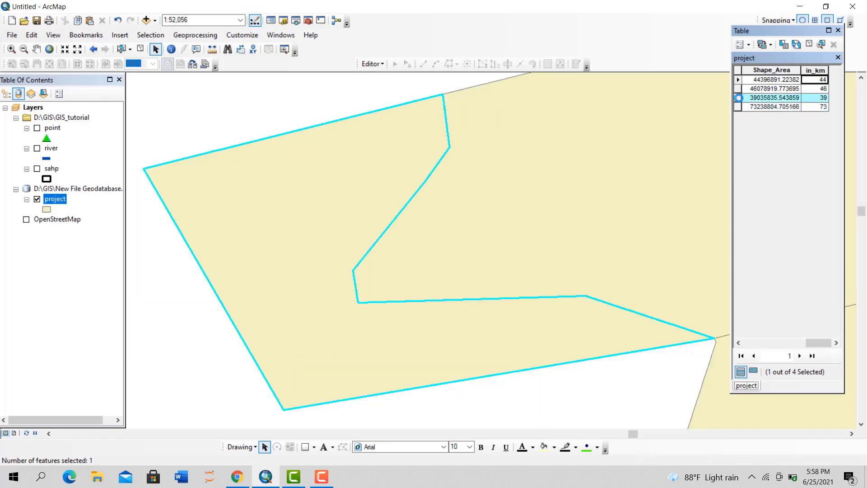
double_click(737, 88)
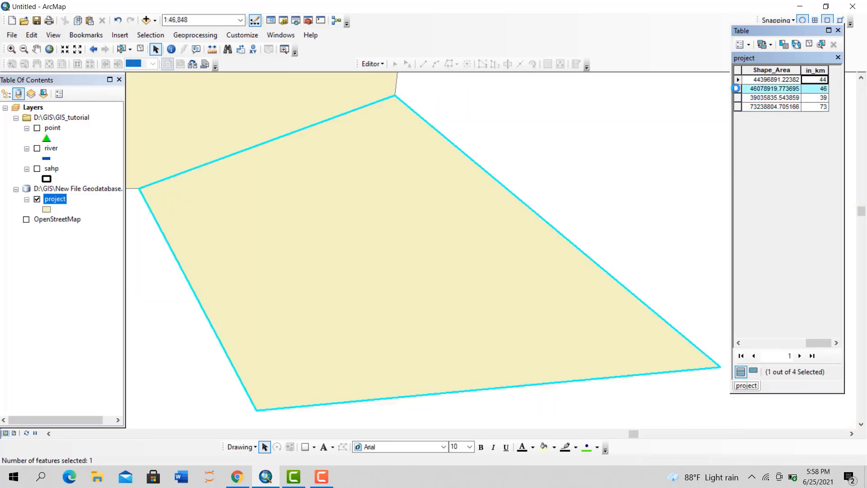
double_click(738, 80)
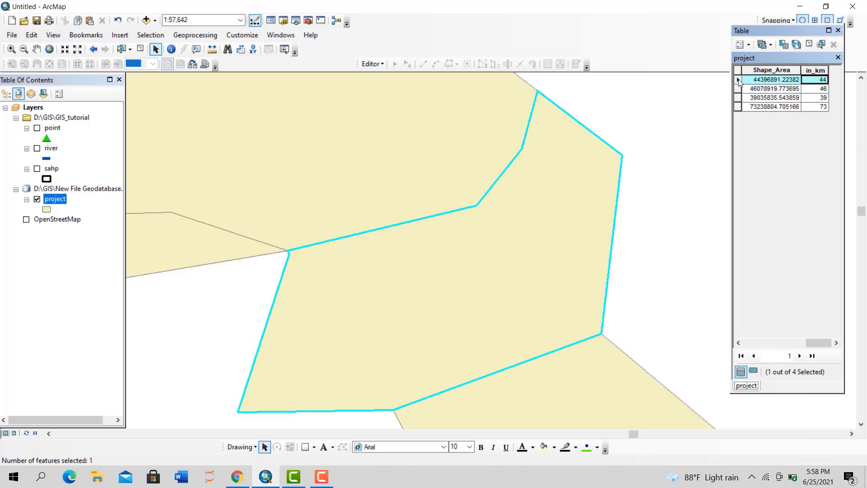
double_click(738, 89)
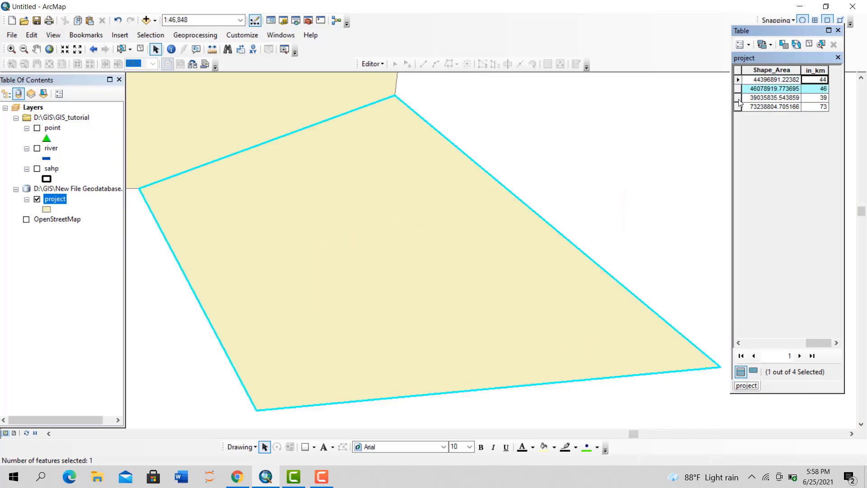
double_click(738, 97)
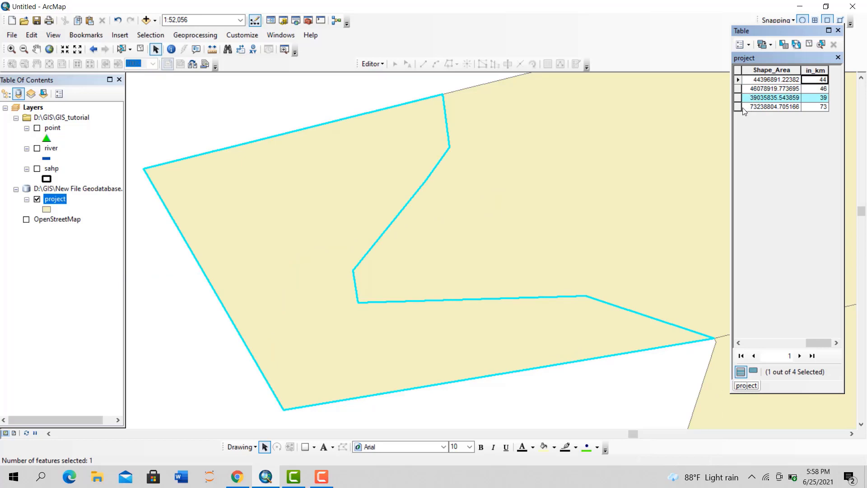
double_click(740, 107)
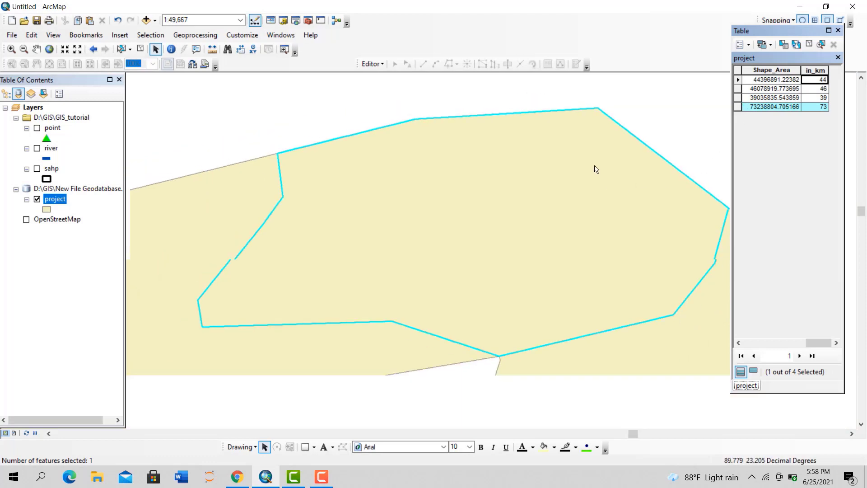
Close the project attribute table and remove the project layer from the map
scroll(569, 50, "down", 4)
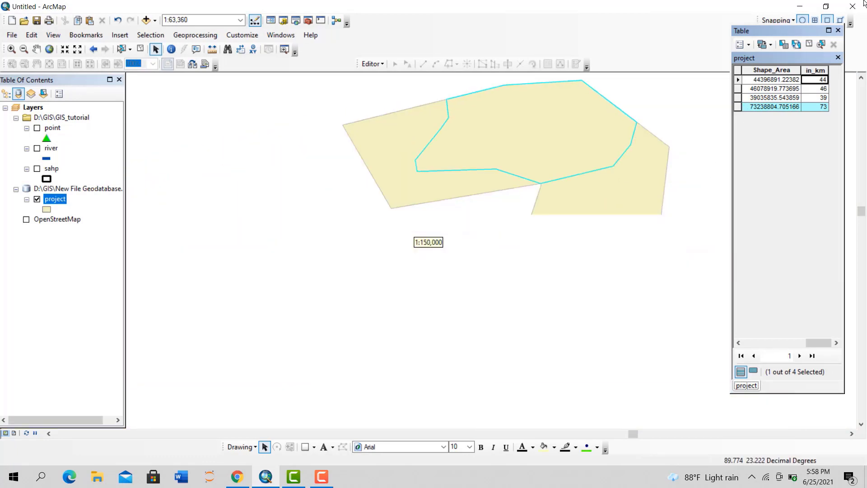
left_click(840, 31)
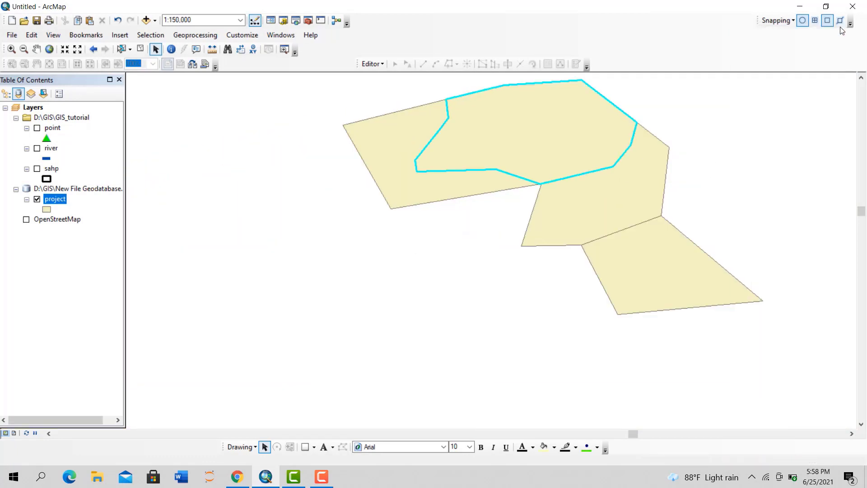
scroll(545, 250, "down", 2)
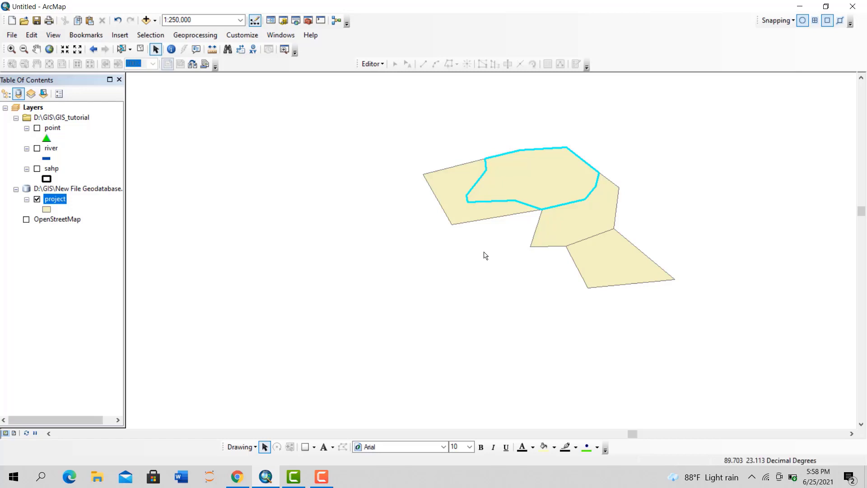
right_click(47, 199)
left_click(66, 220)
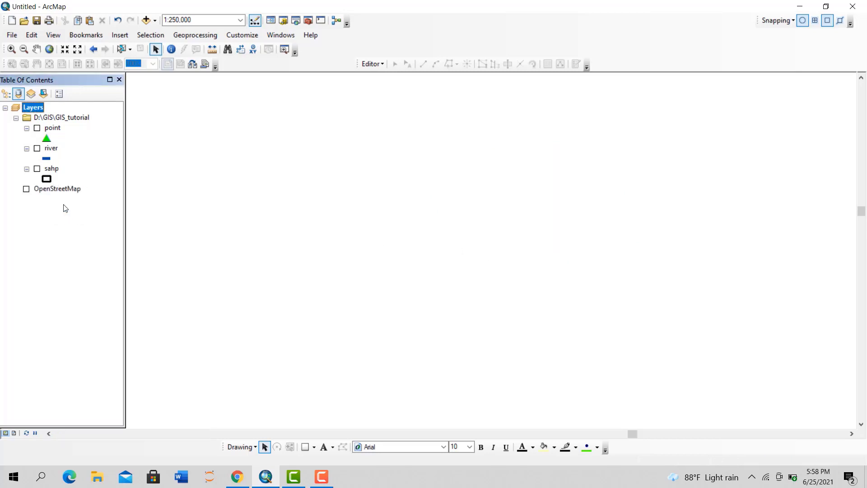
Turn on the OpenStreetMap, sahp, river and point layers and look over the labeled features on the map
left_click(26, 189)
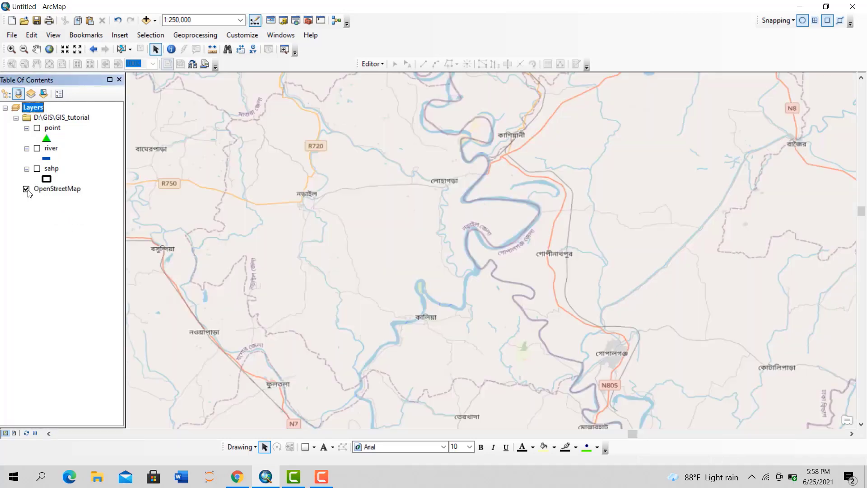
left_click(37, 168)
left_click(37, 148)
left_click(37, 128)
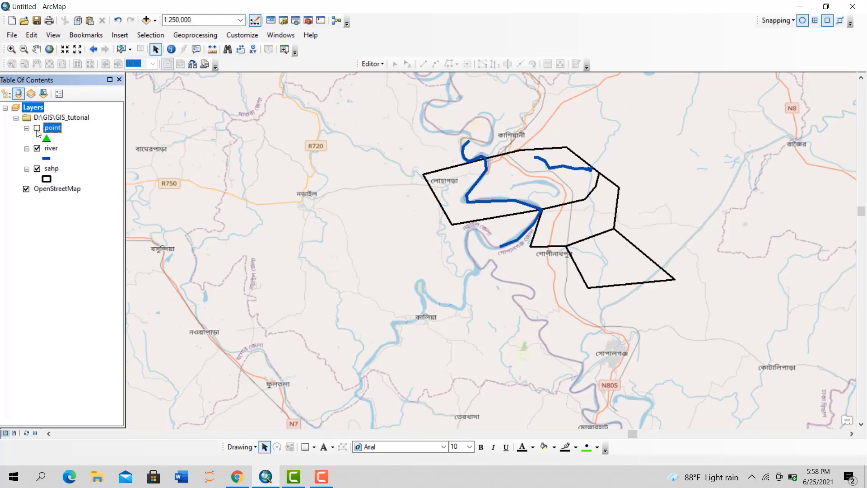
scroll(544, 186, "down", 3)
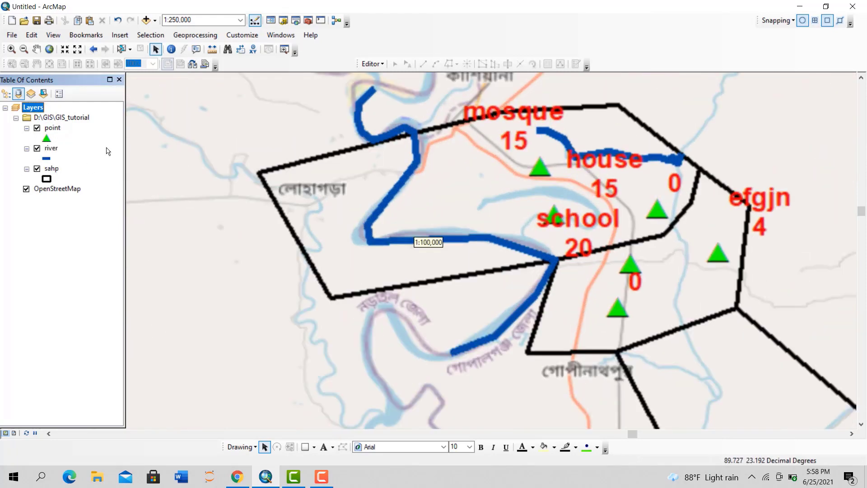
scroll(587, 164, "down", 1)
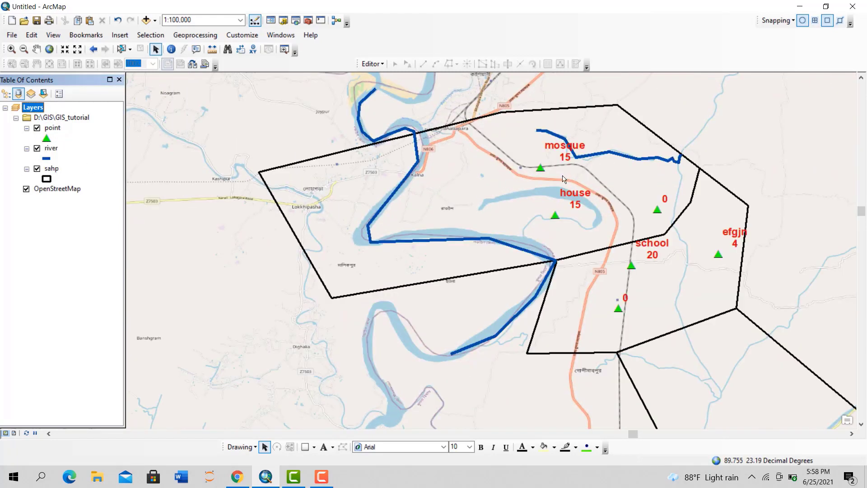
scroll(542, 169, "down", 2)
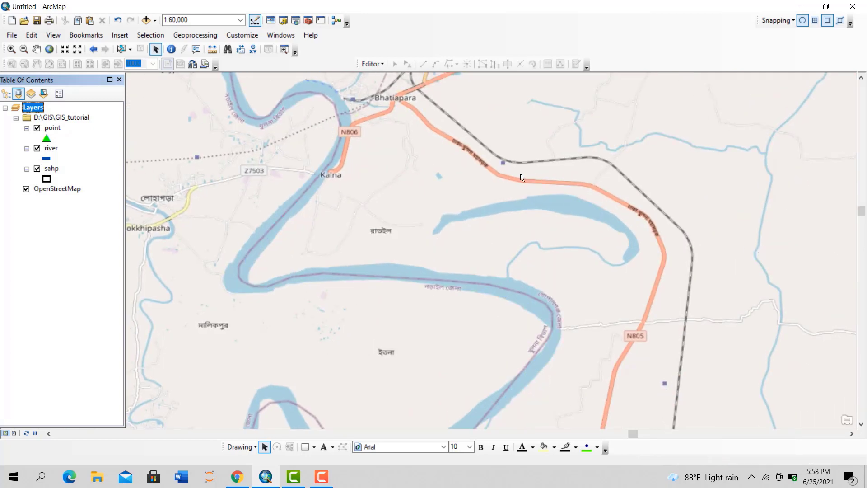
Replace the styled GIS_tutorial layers with fresh copies of point.shp, river.shp and sahp.shp, and hide OpenStreetMap
right_click(62, 118)
left_click(78, 128)
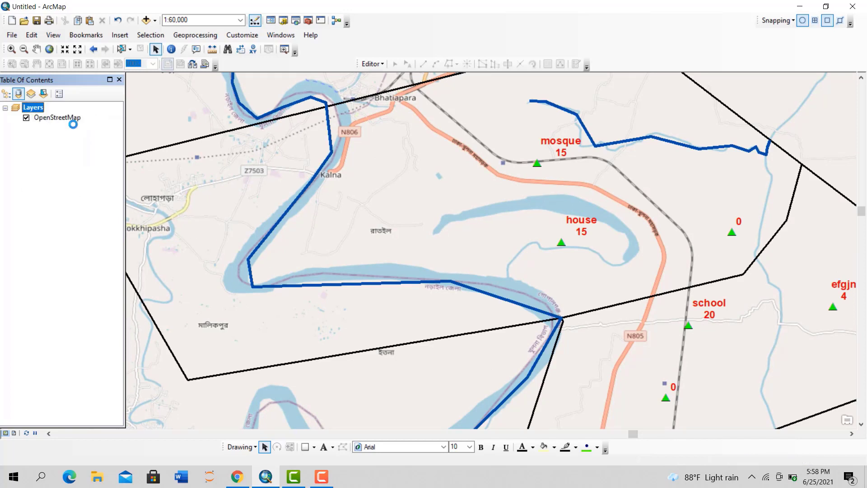
left_click(284, 20)
left_click_drag(793, 169, 32, 131)
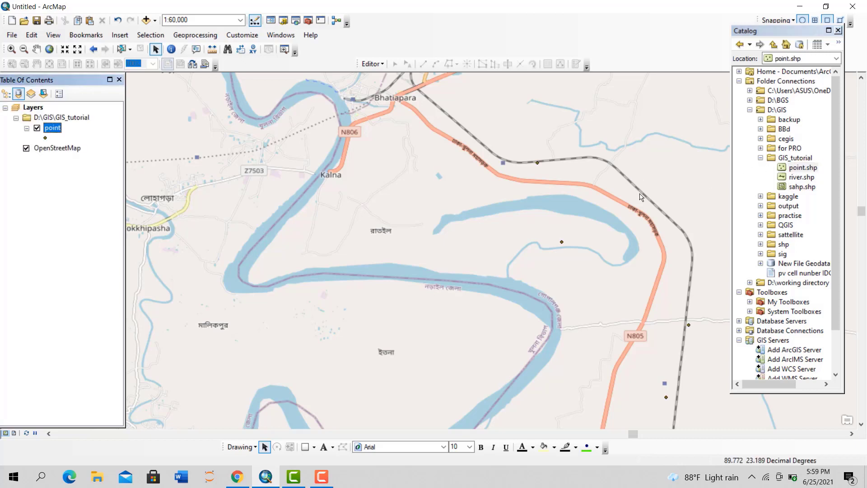
left_click(27, 148)
left_click_drag(795, 177, 627, 185)
left_click_drag(795, 187, 563, 202)
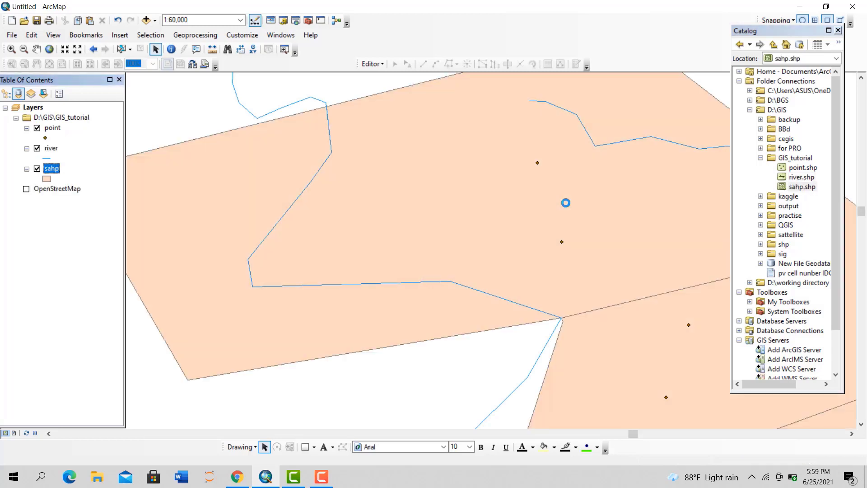
scroll(480, 339, "up", 3)
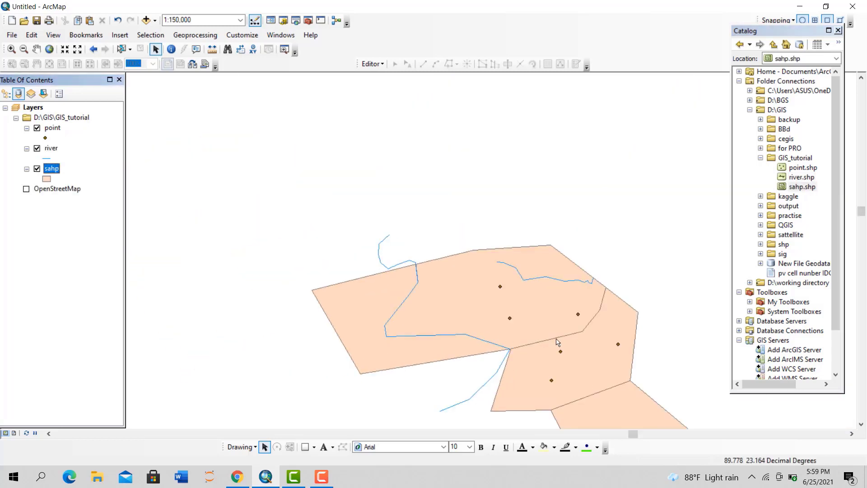
left_click_drag(560, 282, 543, 186)
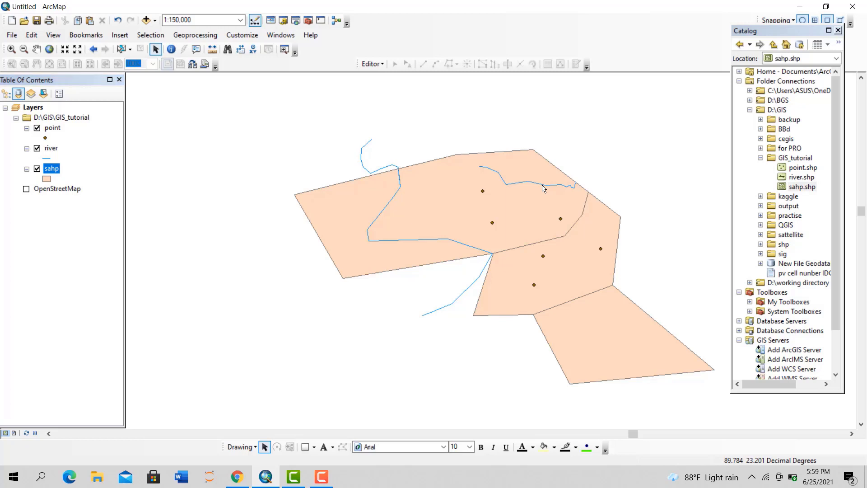
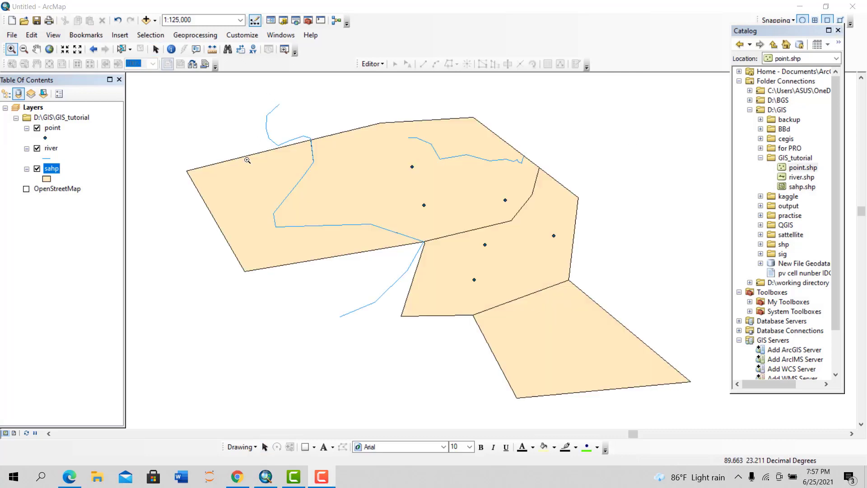
Symbolize the point layer with the Triangle 2 marker and the river layer with the Highway line symbol
left_click(47, 140)
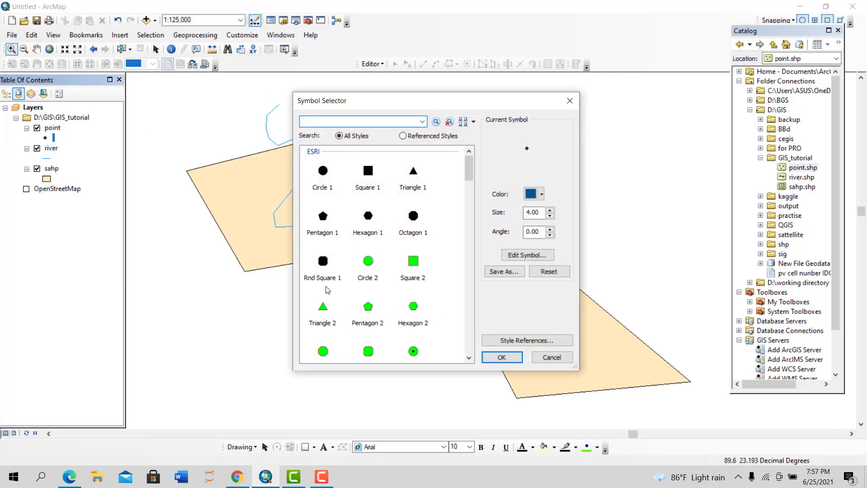
left_click(323, 310)
left_click(502, 358)
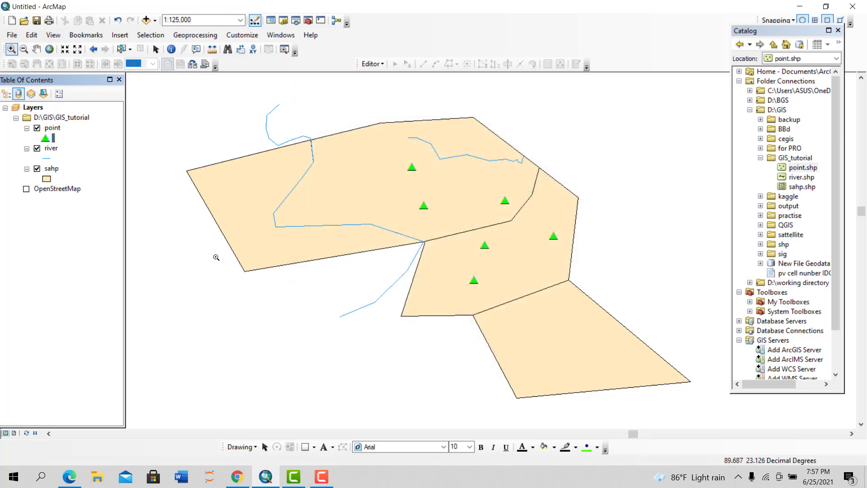
left_click(46, 159)
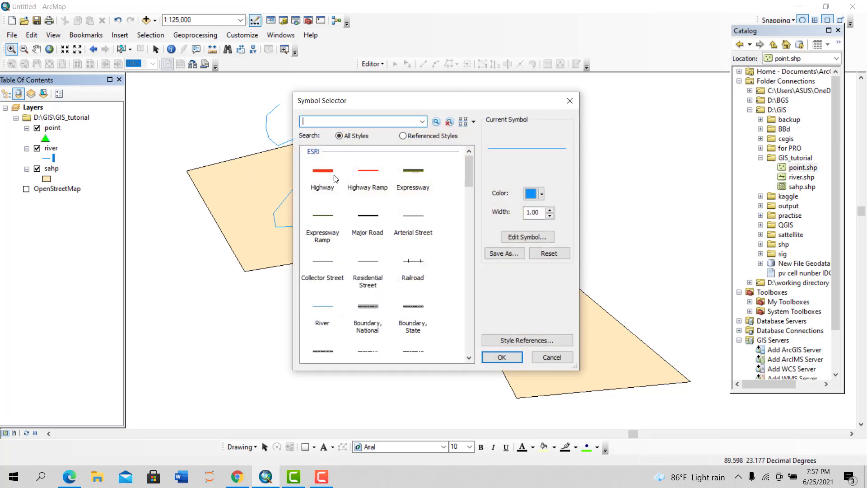
left_click(329, 179)
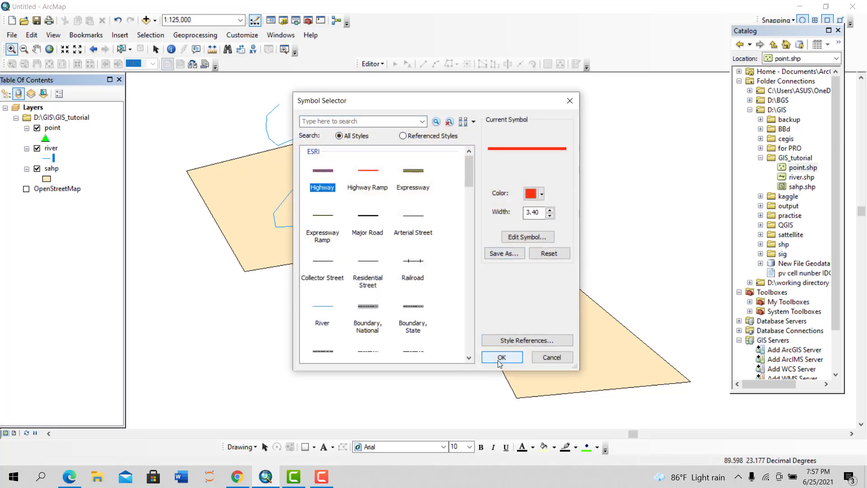
left_click(501, 357)
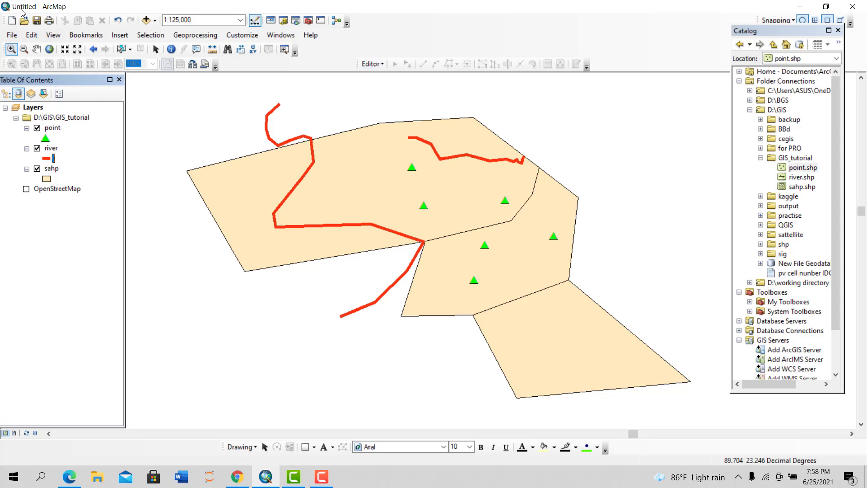
Save the map document as gis_tuto in the output folder
left_click(12, 35)
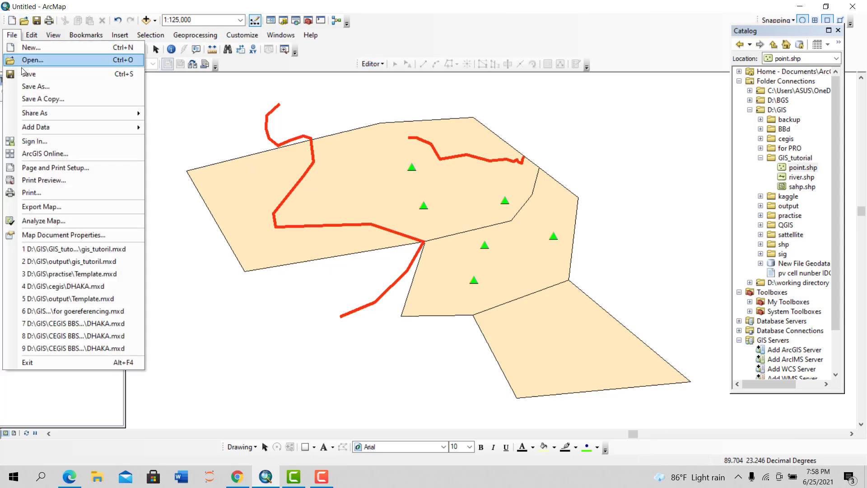
left_click(29, 86)
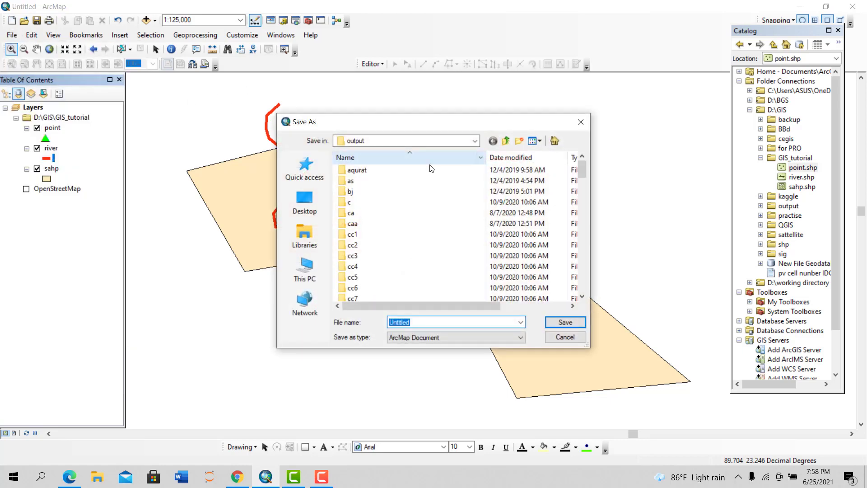
scroll(416, 245, "down", 10)
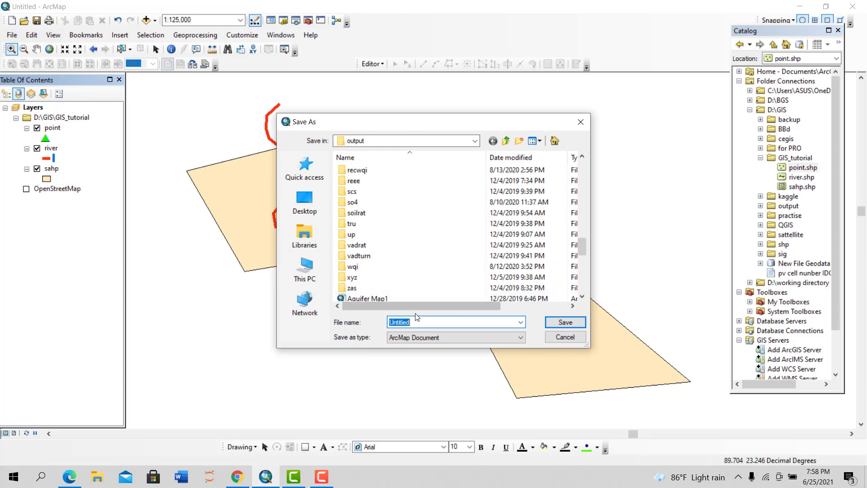
scroll(418, 322, "down", 6)
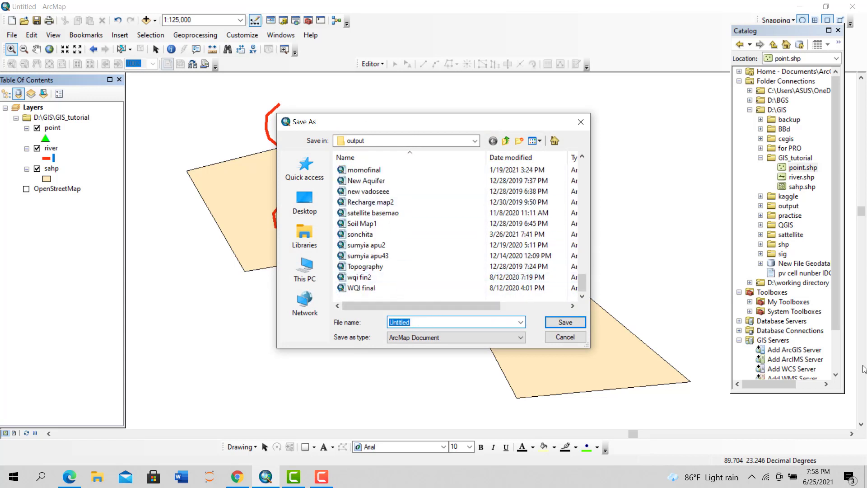
type("gis_tuto")
left_click(560, 323)
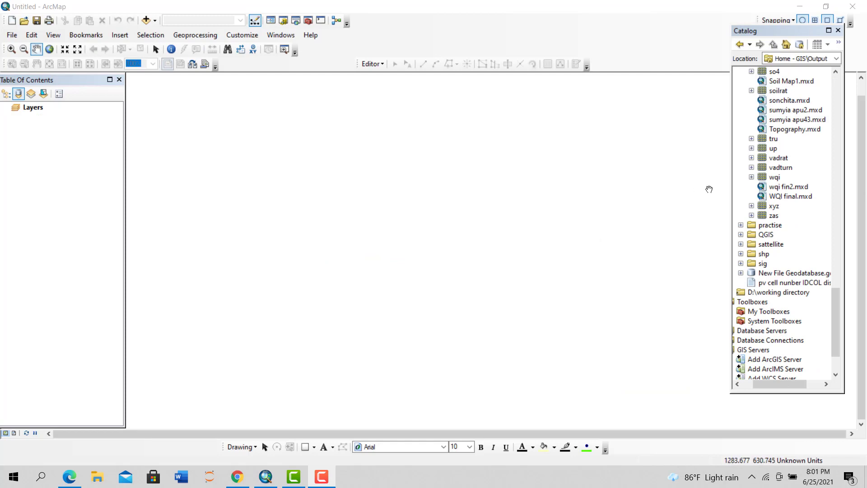
Find and open gis_tuto.mxd in the output folder of the catalog, and close the catalog window
scroll(777, 185, "down", 2)
scroll(772, 189, "up", 2)
scroll(766, 193, "up", 5)
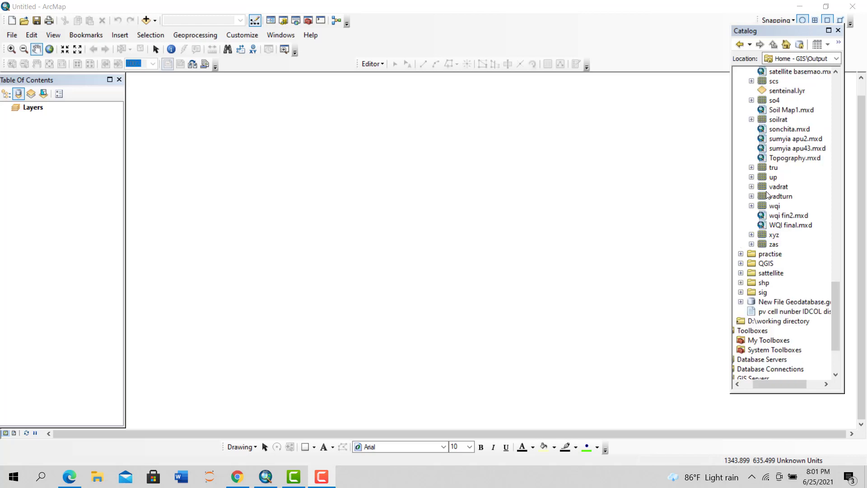
scroll(766, 195, "up", 4)
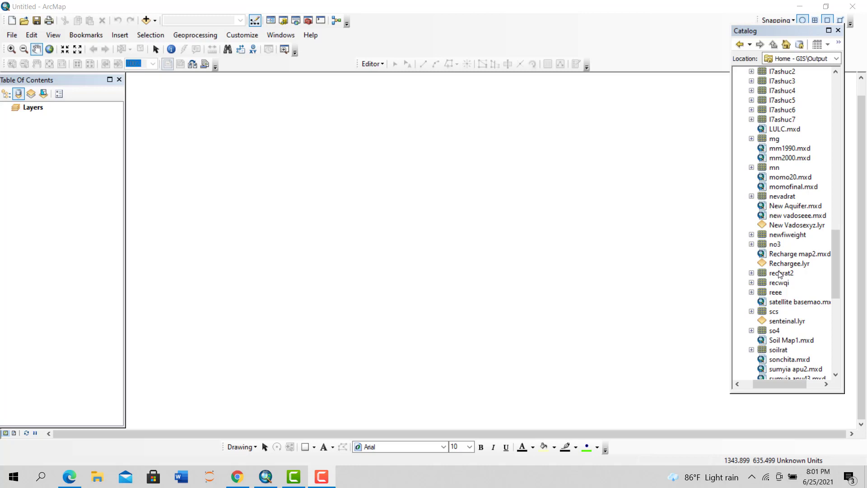
scroll(780, 274, "down", 5)
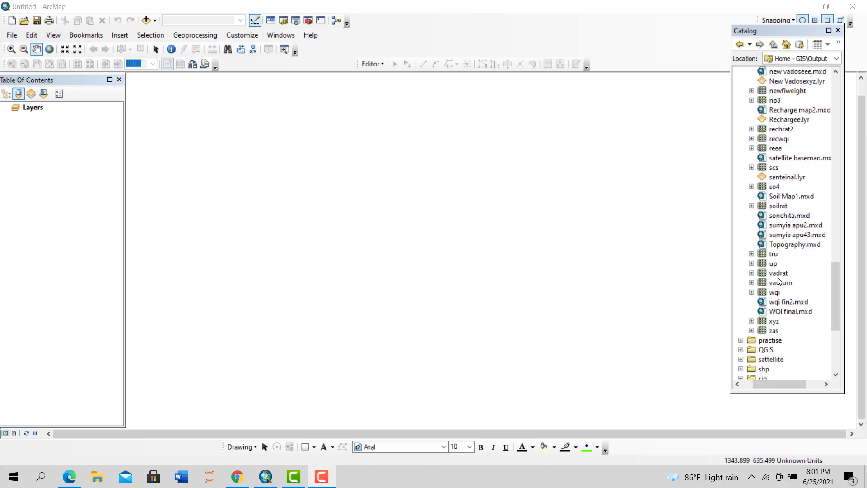
scroll(778, 273, "up", 2)
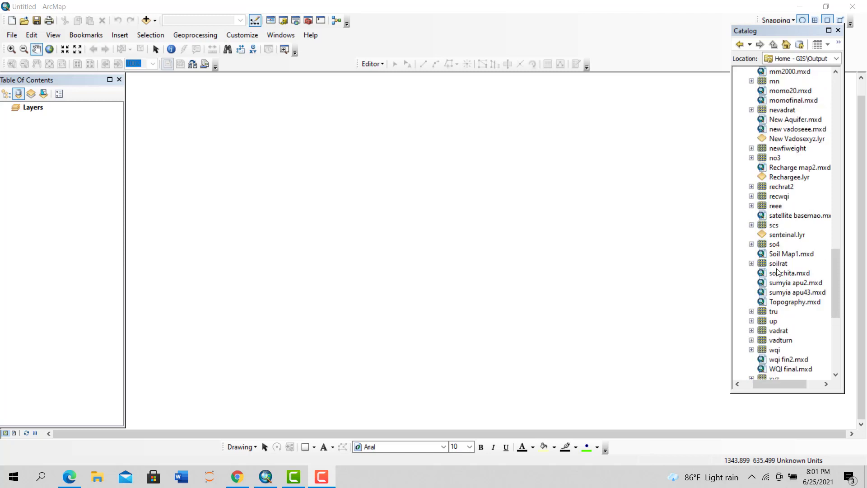
scroll(778, 268, "up", 11)
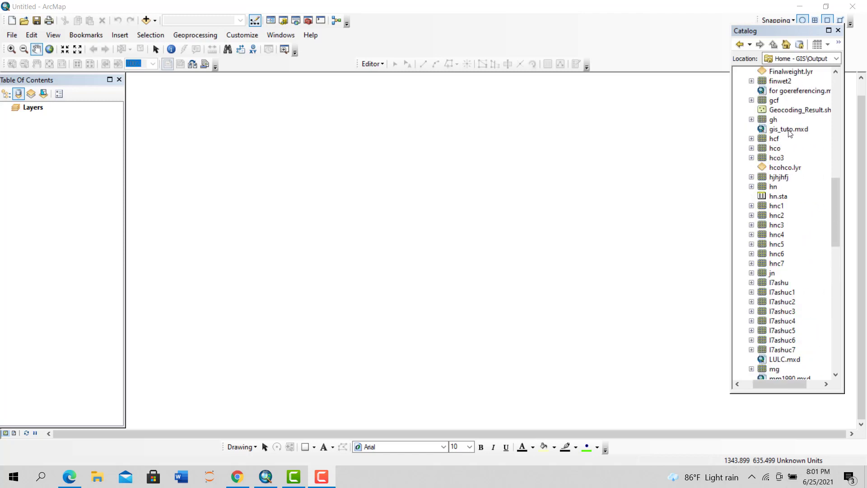
double_click(788, 129)
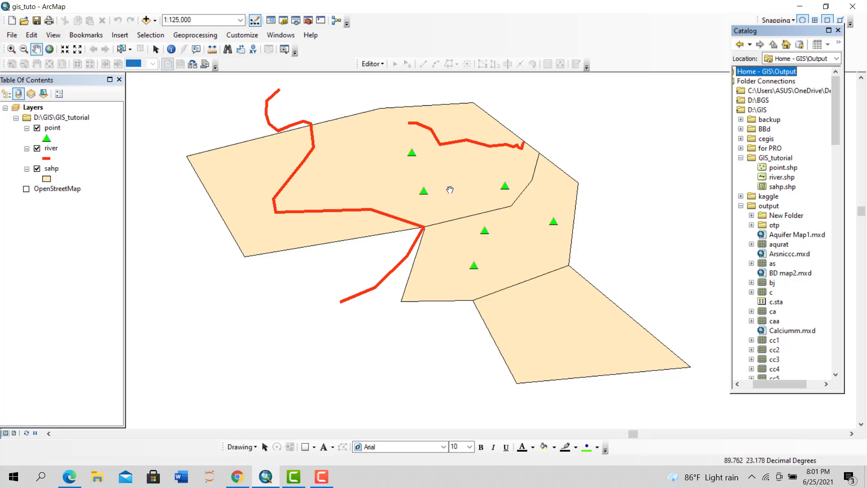
left_click(838, 30)
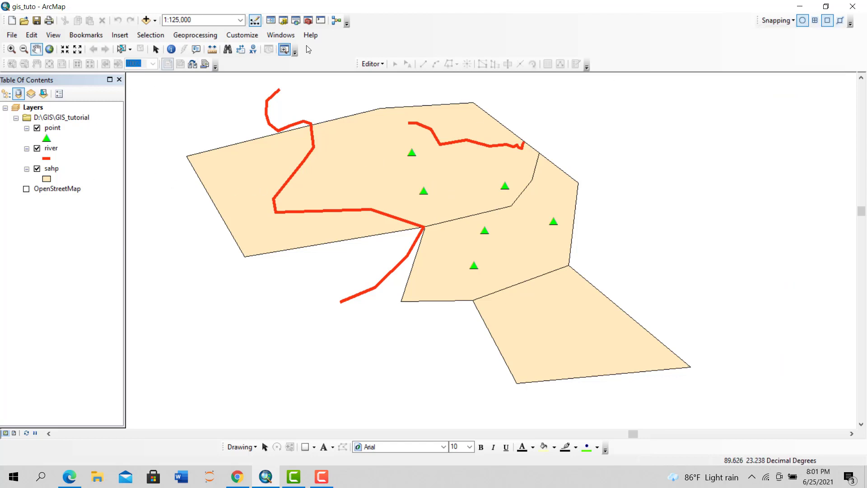
Start editing, open the Create Features window, and select the large northern sahp polygon bordered by the river line
left_click(371, 64)
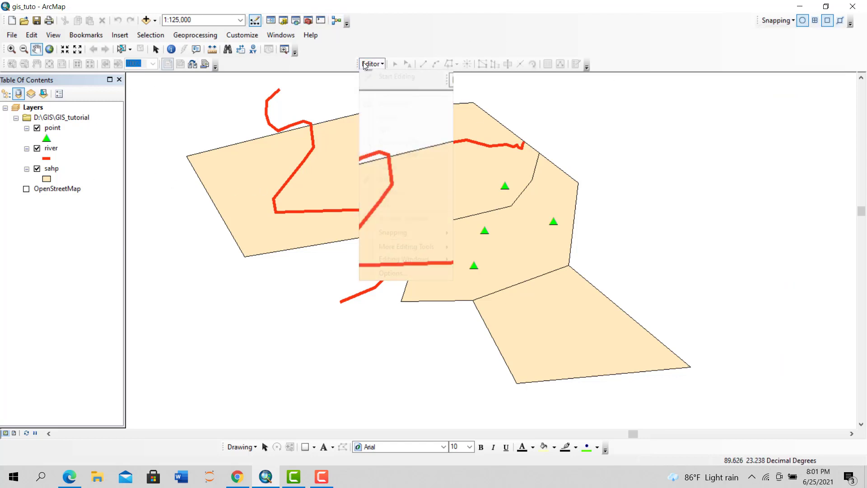
left_click(393, 77)
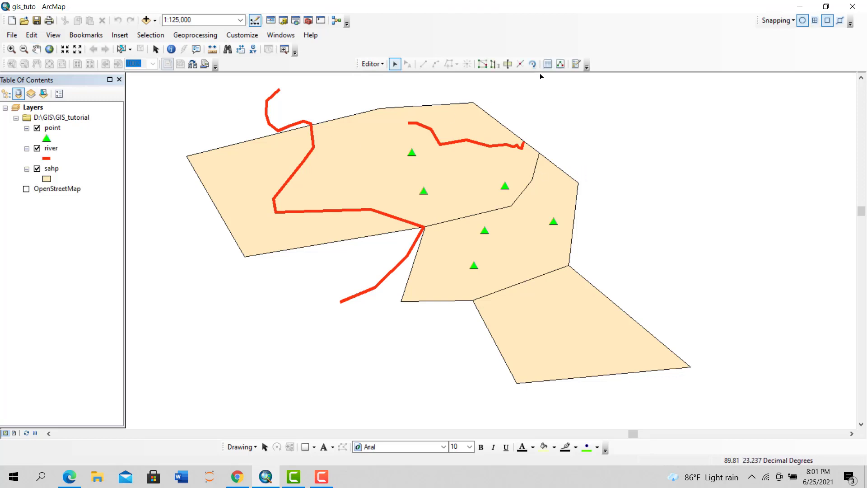
left_click(575, 64)
left_click(749, 151)
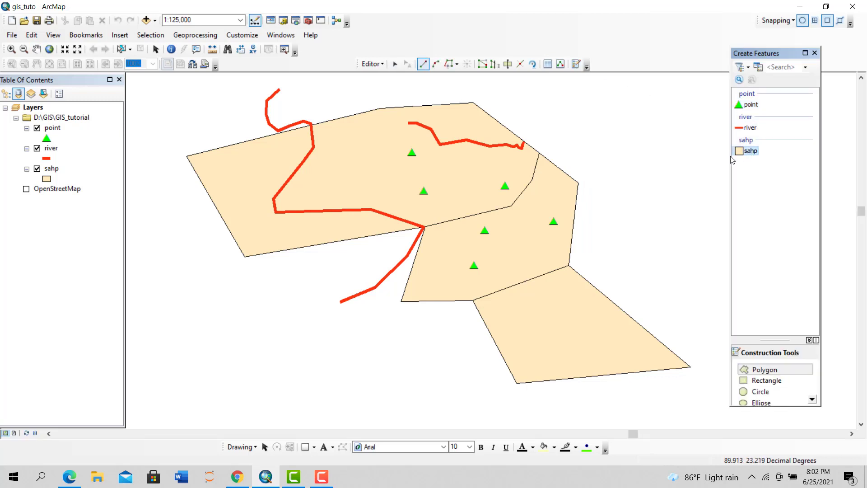
left_click(394, 63)
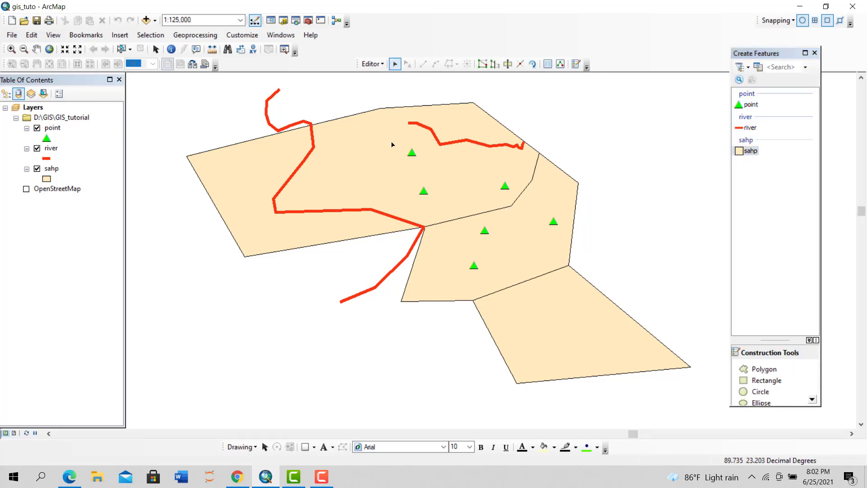
left_click(406, 164)
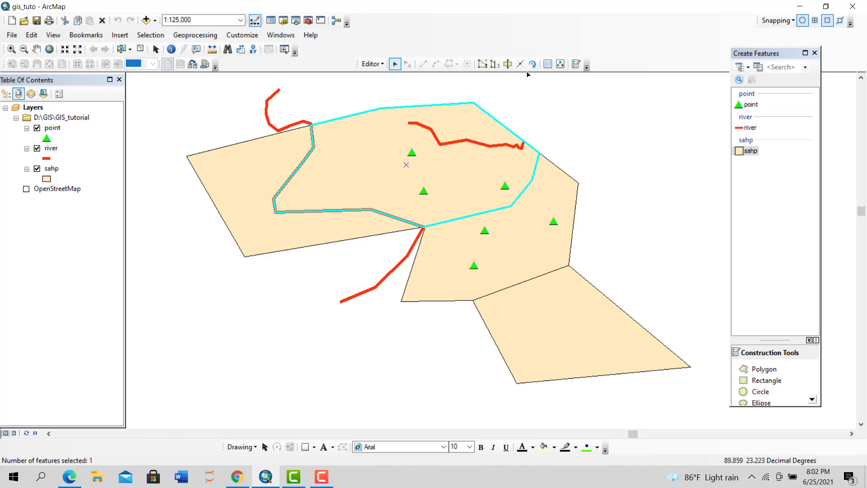
Locate point.shp, river.shp and sahp.shp in the catalog's GIS_tutorial folder, and return to the Create Features window
left_click(284, 19)
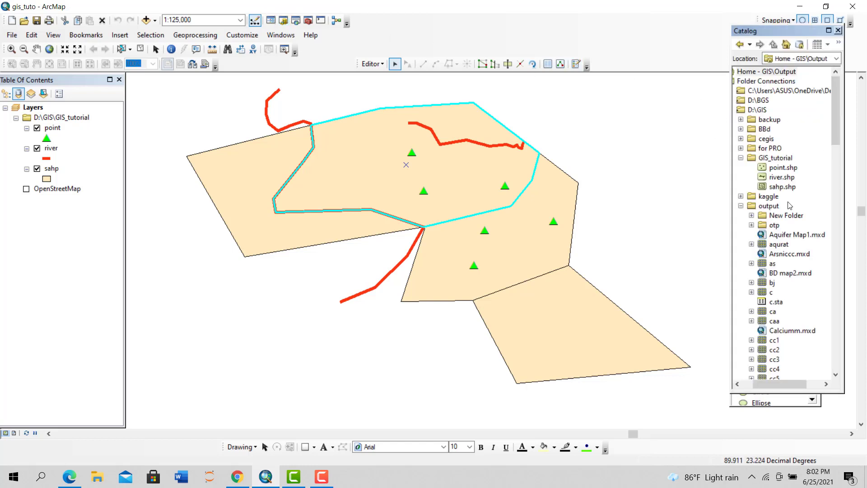
left_click(781, 168)
left_click(781, 177)
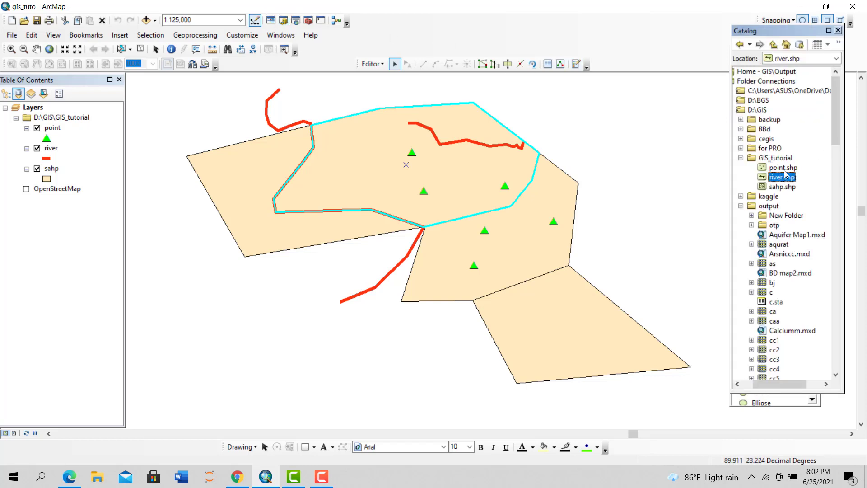
left_click(778, 187)
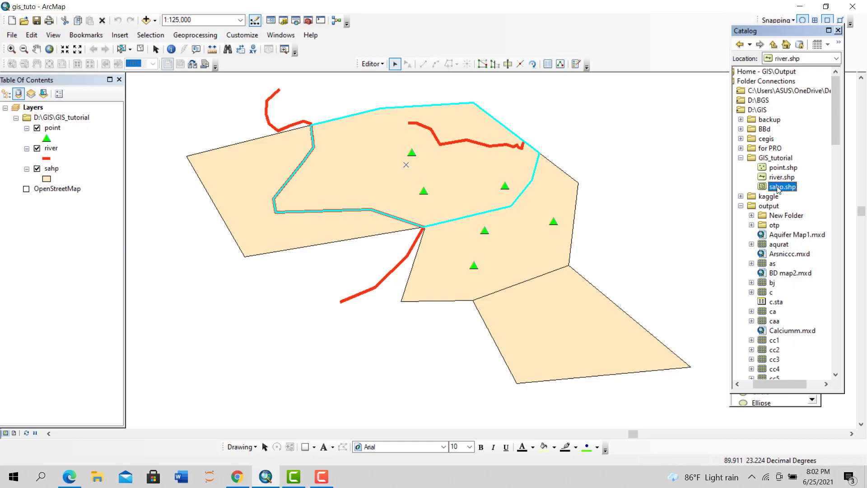
left_click(574, 67)
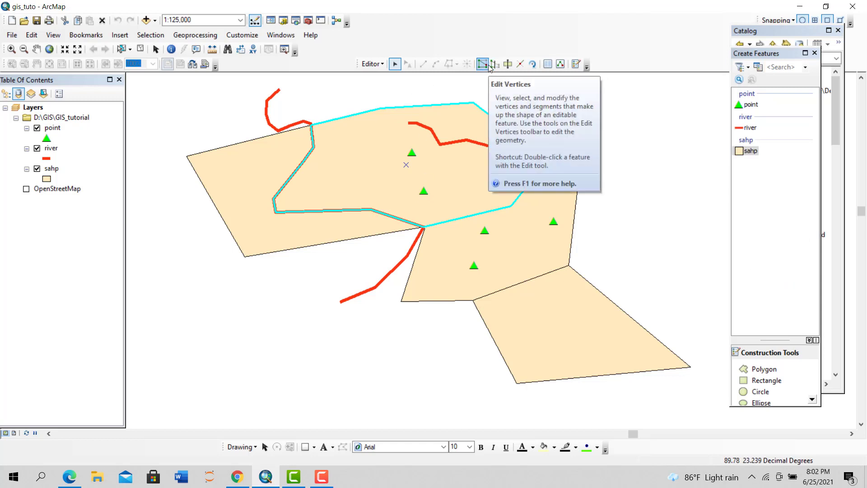
Cut the selected sahp polygon in two along a line running from its southern river edge across its northern edge
left_click(507, 64)
left_click(373, 215)
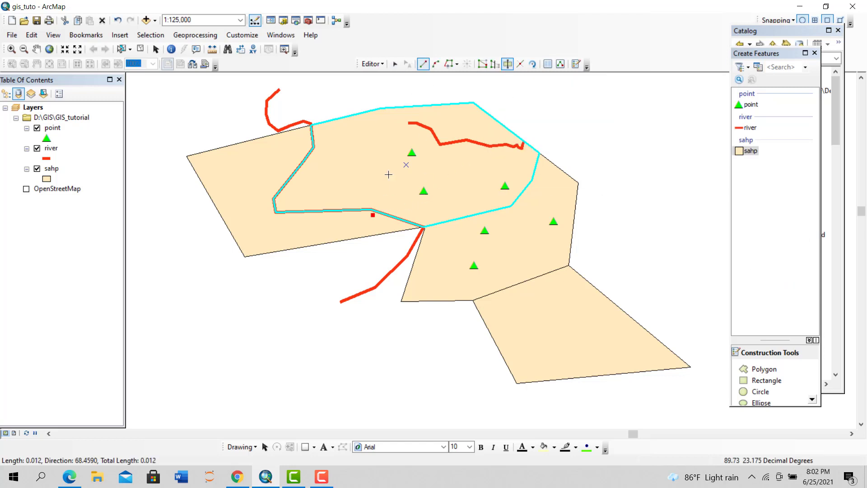
left_click(394, 161)
left_click(408, 122)
double_click(406, 92)
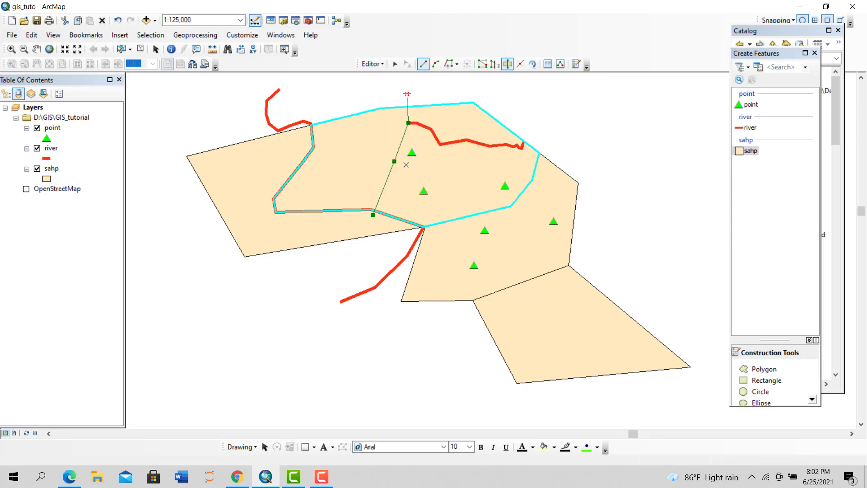
Save the polygon edits, stop editing, and close the Create Features and Catalog windows
left_click(370, 66)
left_click(383, 99)
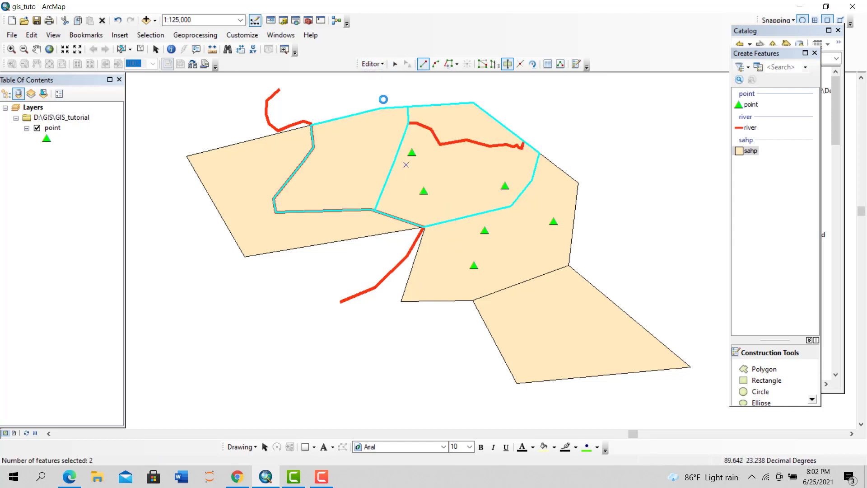
left_click(370, 64)
left_click(381, 86)
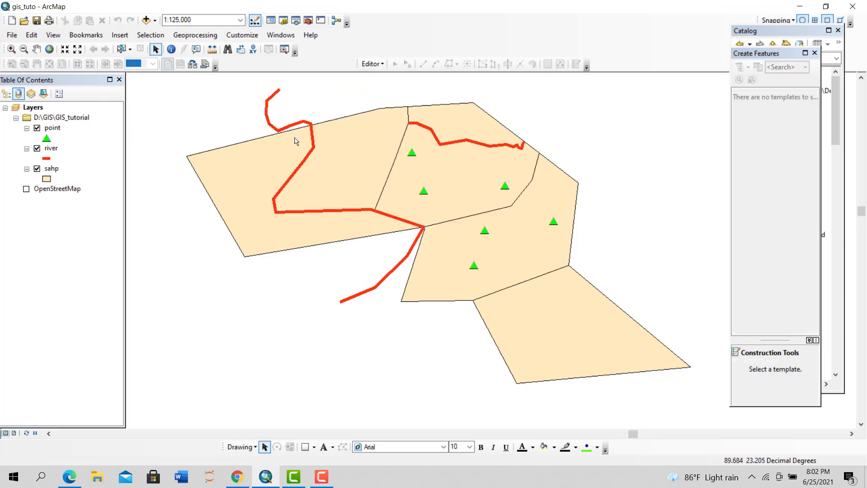
left_click(816, 53)
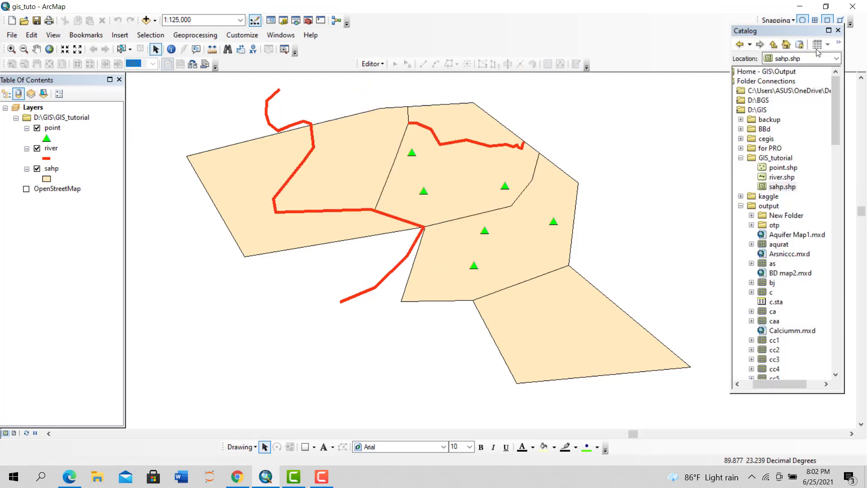
left_click(838, 31)
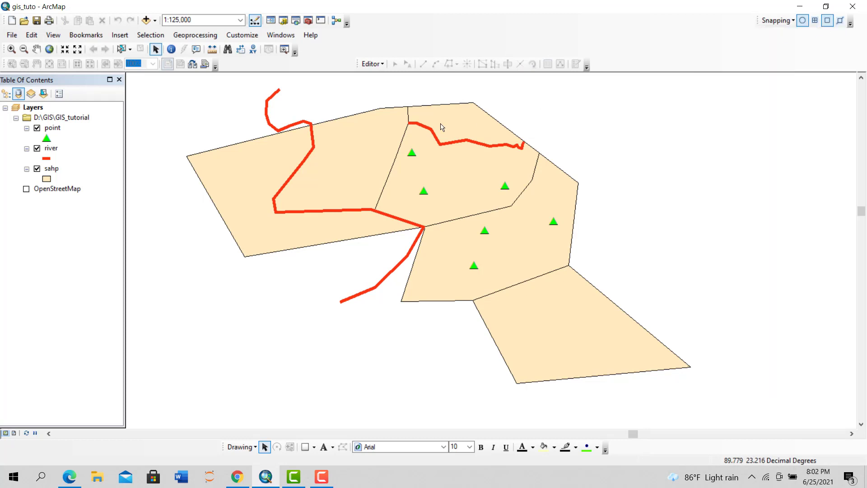
Add sahp.shp to the map again from the catalog, and hide the added copy and the river layer
left_click(294, 22)
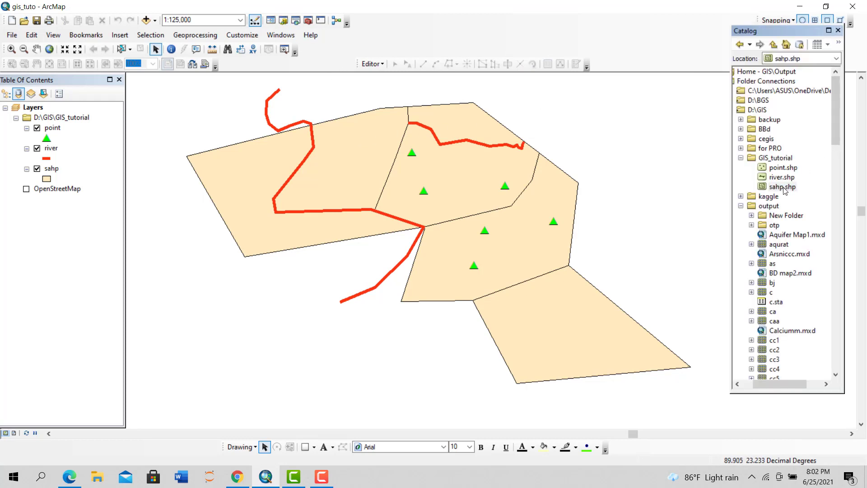
left_click_drag(784, 188, 546, 227)
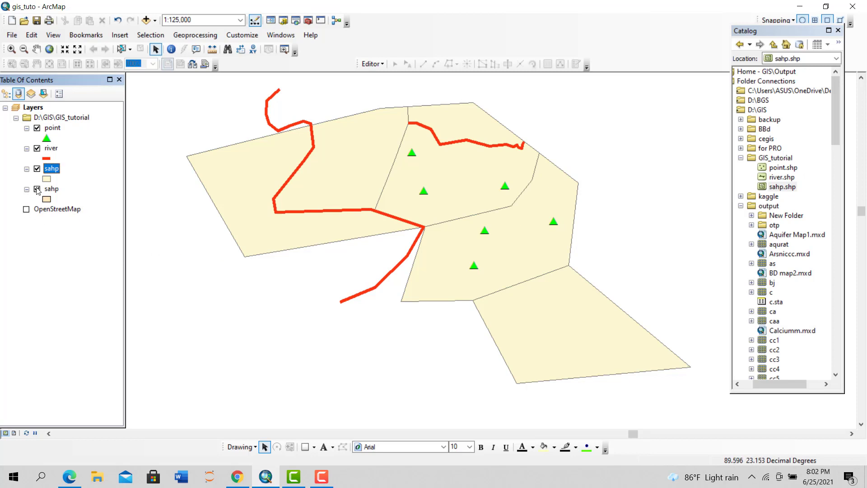
left_click(38, 168)
left_click(37, 148)
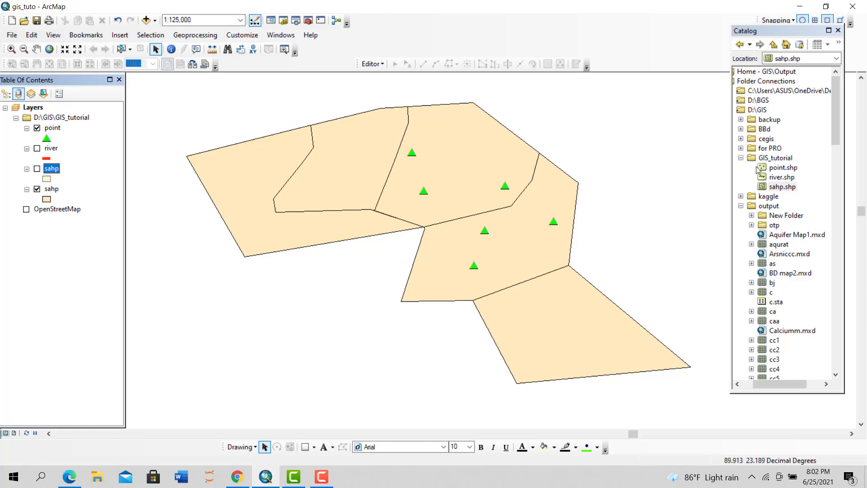
left_click(777, 187)
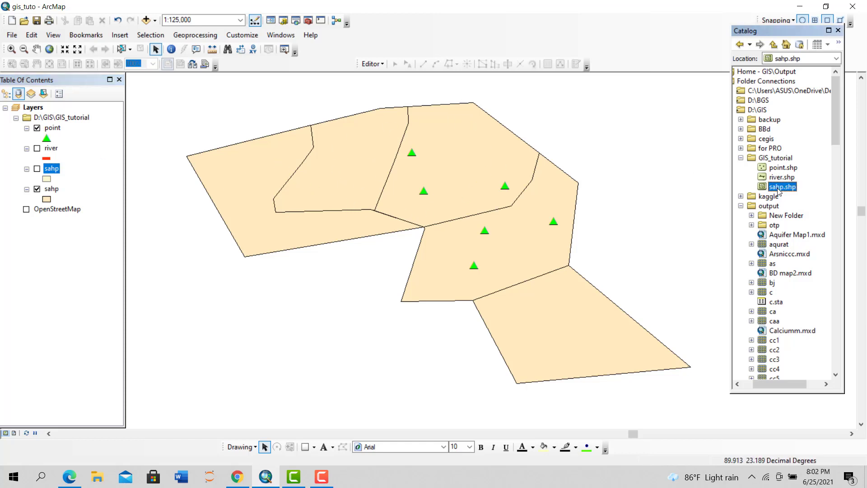
left_click(460, 230)
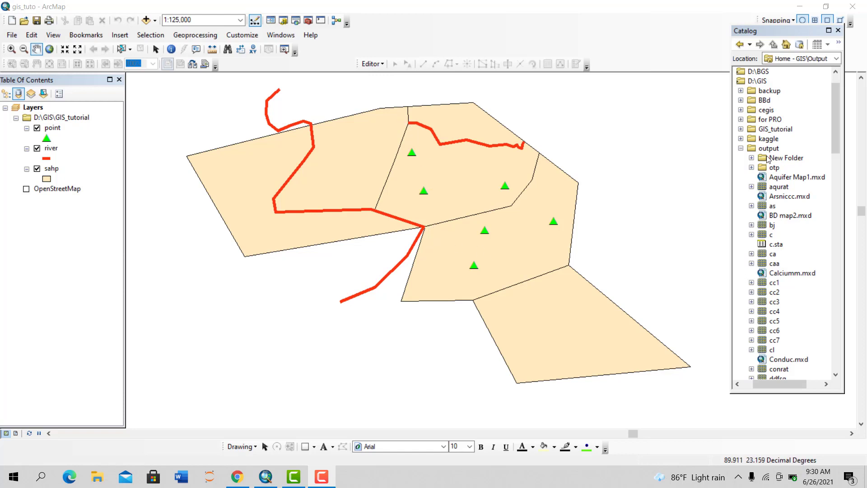
Collapse the output folder in the catalog and create a new blank map document
left_click(740, 149)
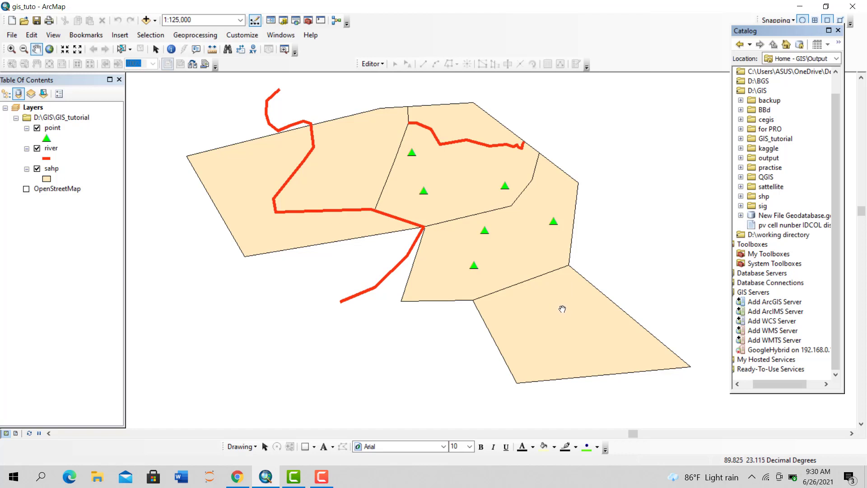
scroll(775, 195, "up", 1)
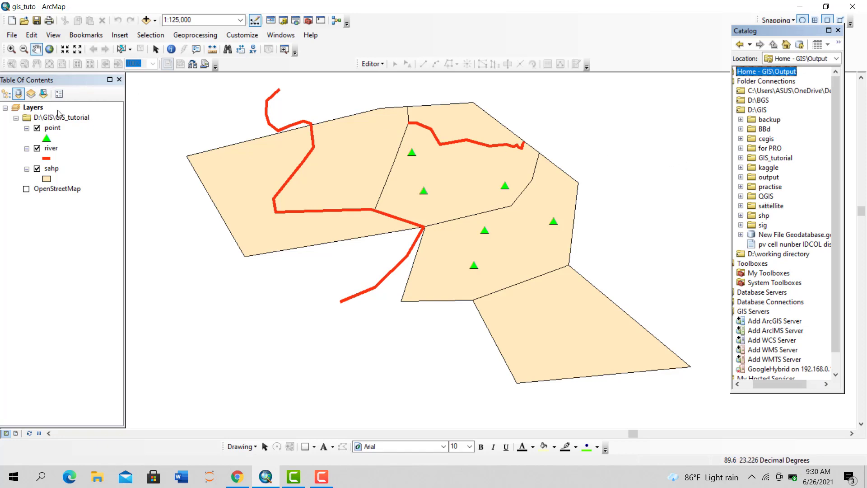
left_click(9, 21)
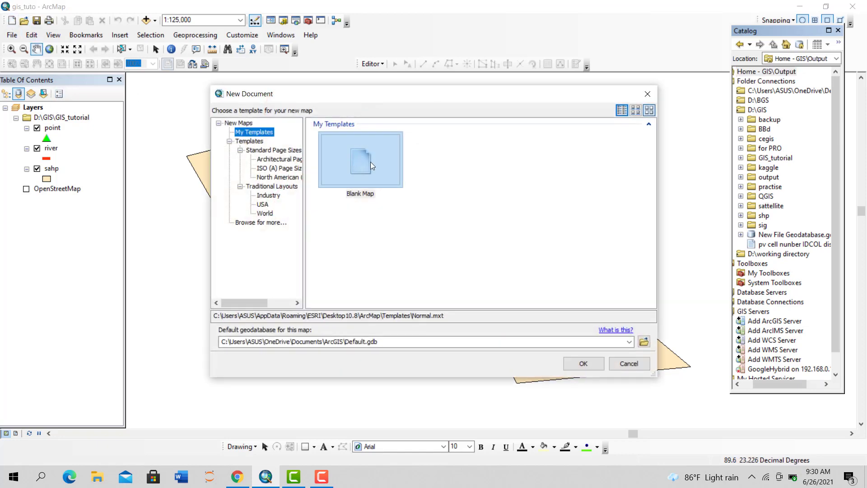
key("Return")
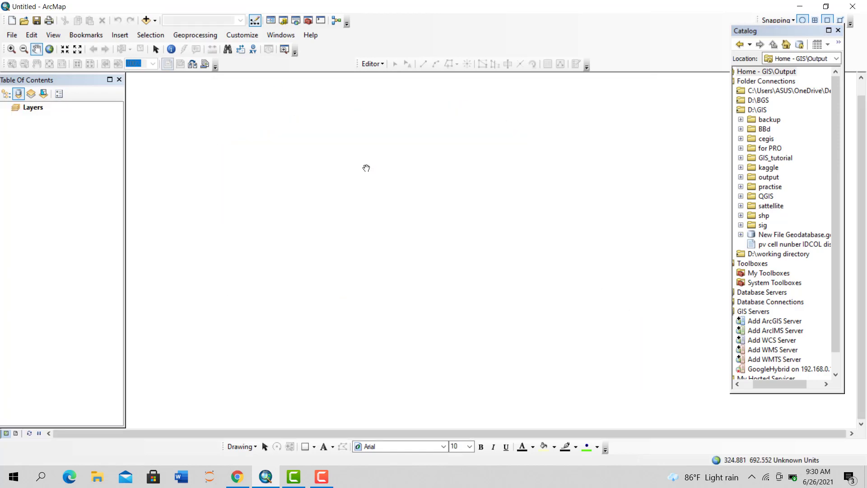
Create a new file geodatabase inside the GIS_tutorial folder
left_click(741, 157)
left_click(740, 157)
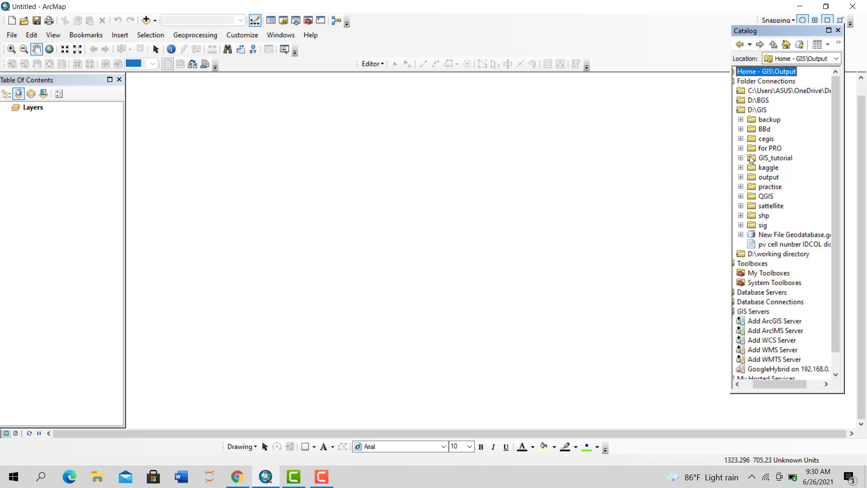
left_click(777, 159)
right_click(781, 161)
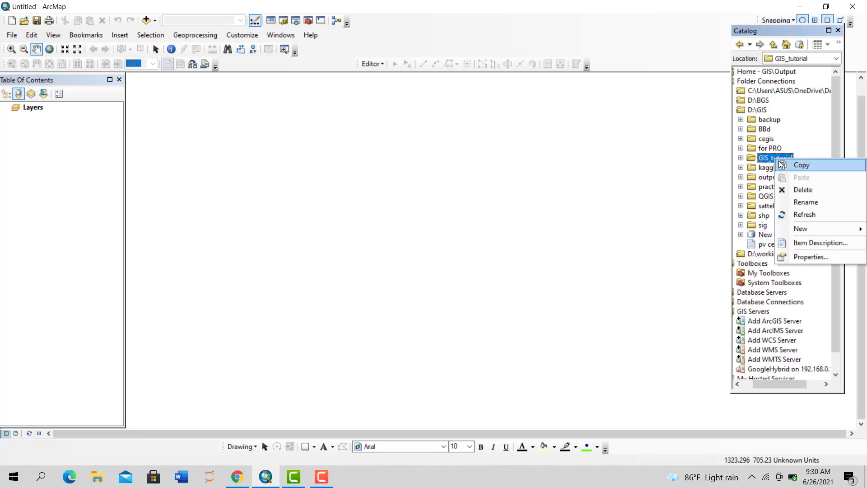
mouse_move(804, 227)
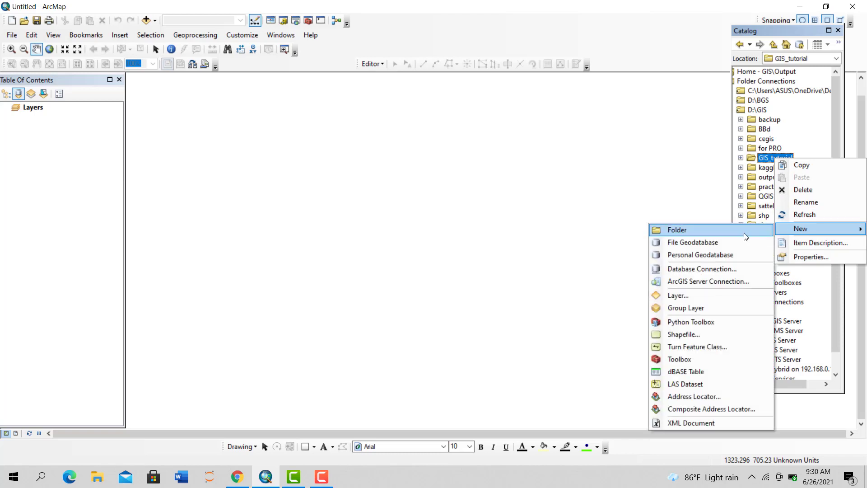
left_click(699, 244)
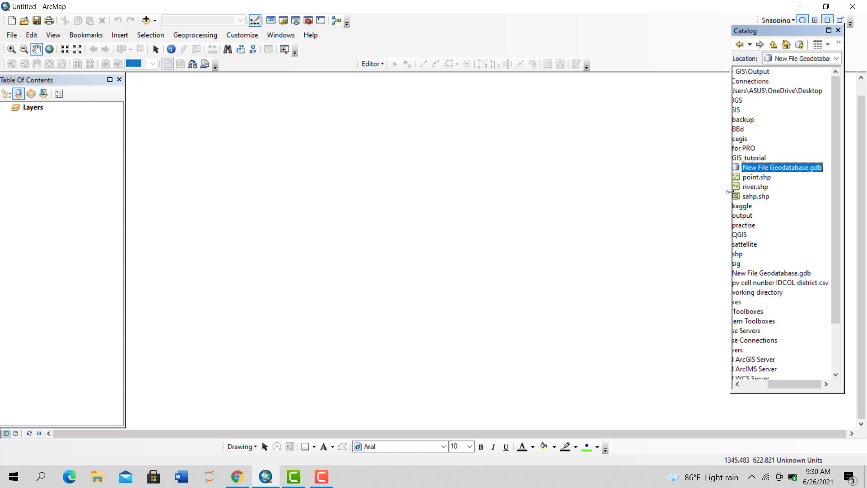
Widen the catalog window and rename the new file geodatabase in GIS_tutorial as geod.gdb
left_click_drag(729, 190, 655, 193)
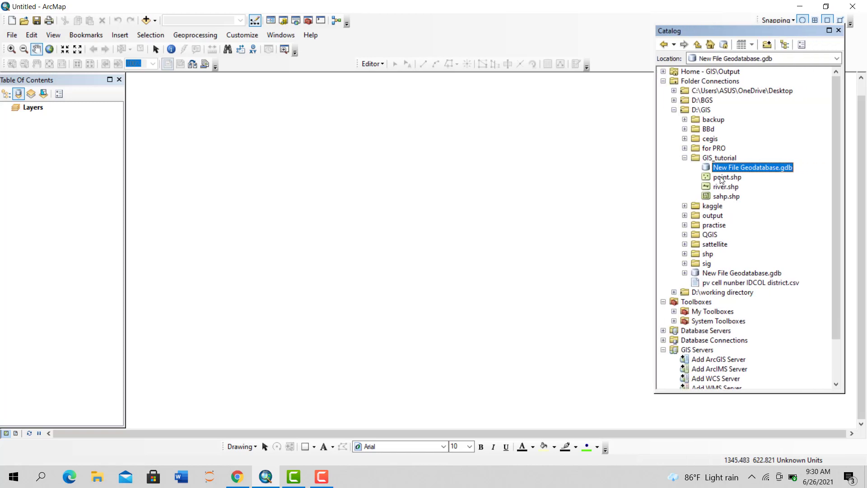
left_click(746, 170)
left_click(765, 168)
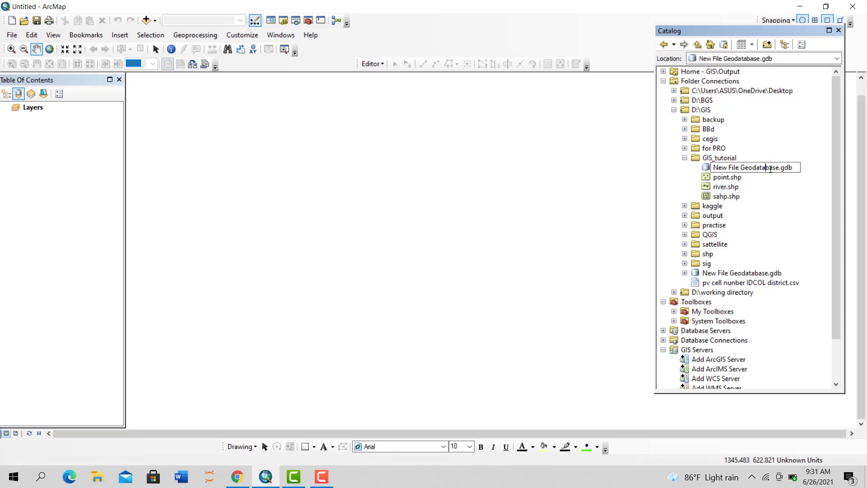
left_click_drag(779, 167, 715, 170)
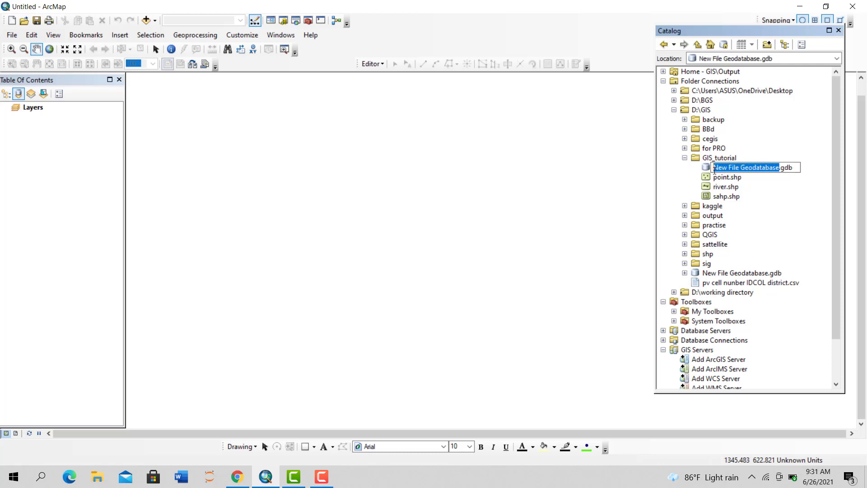
left_click(794, 167)
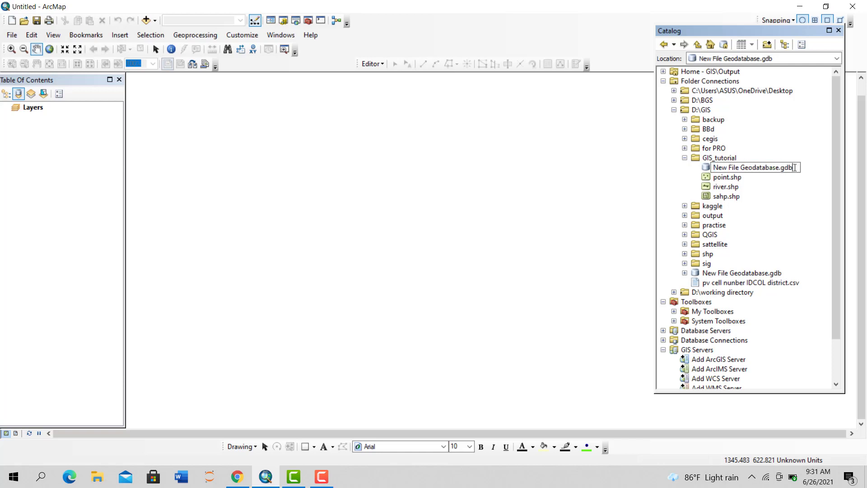
left_click_drag(796, 167, 790, 167)
left_click(772, 168)
left_click_drag(779, 167, 714, 169)
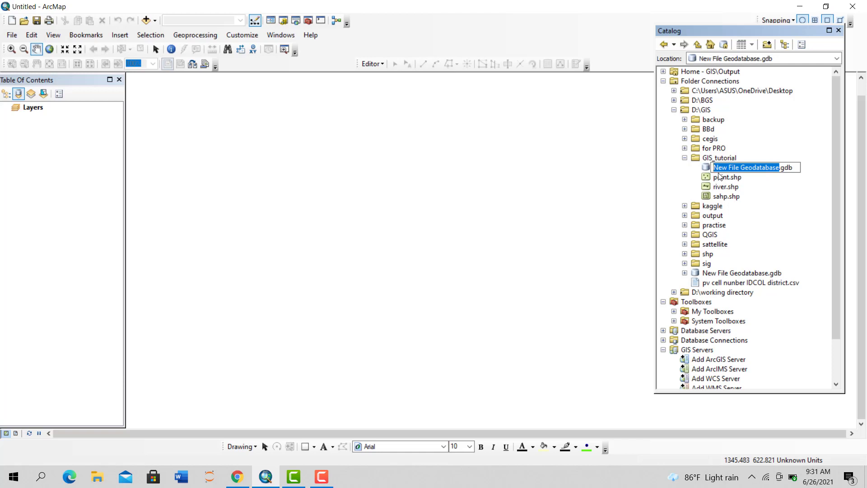
type("g")
type("eo")
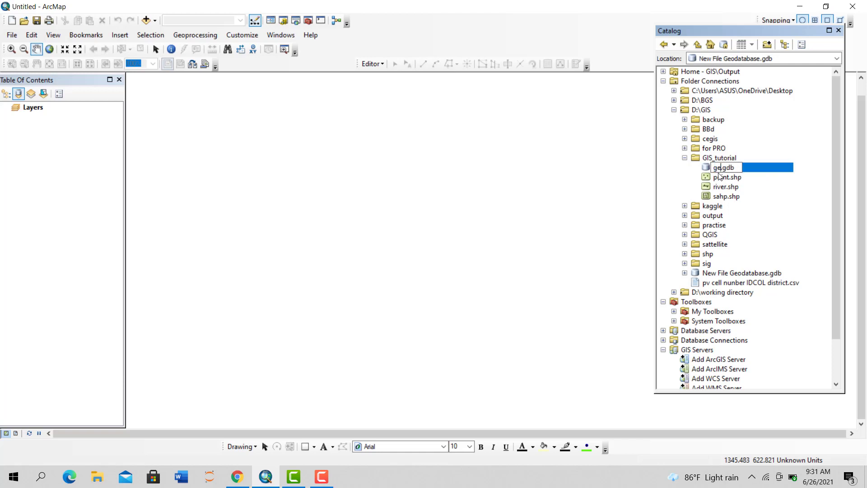
type("d")
key("Return")
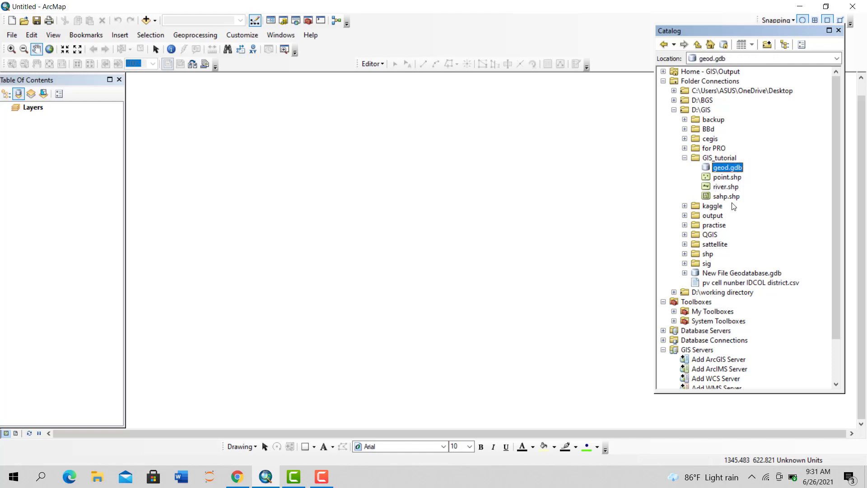
Start a new feature dataset in geod.gdb and name it tum46
right_click(725, 168)
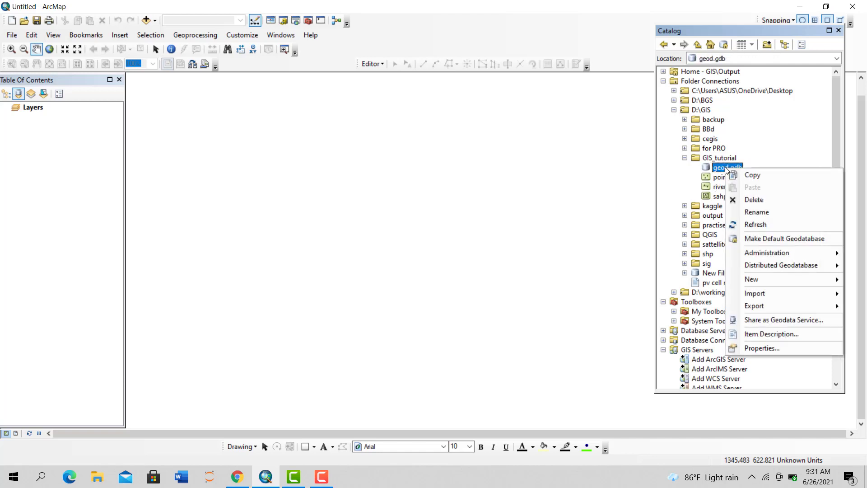
mouse_move(762, 279)
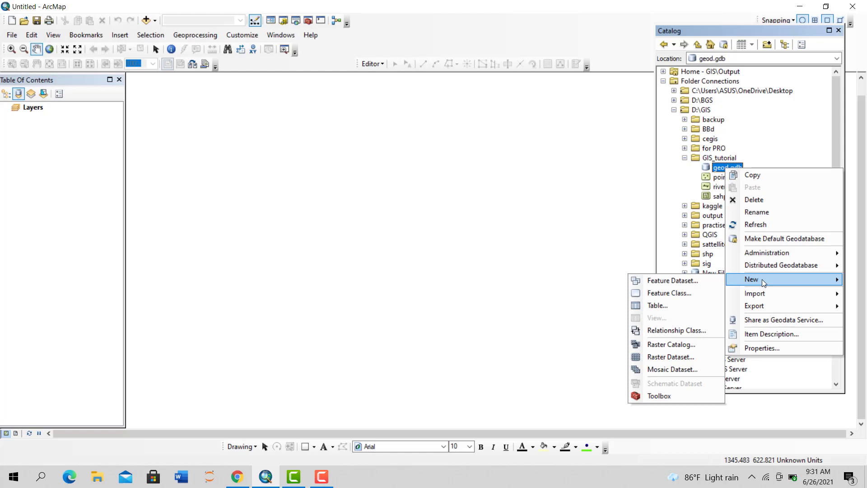
left_click(693, 281)
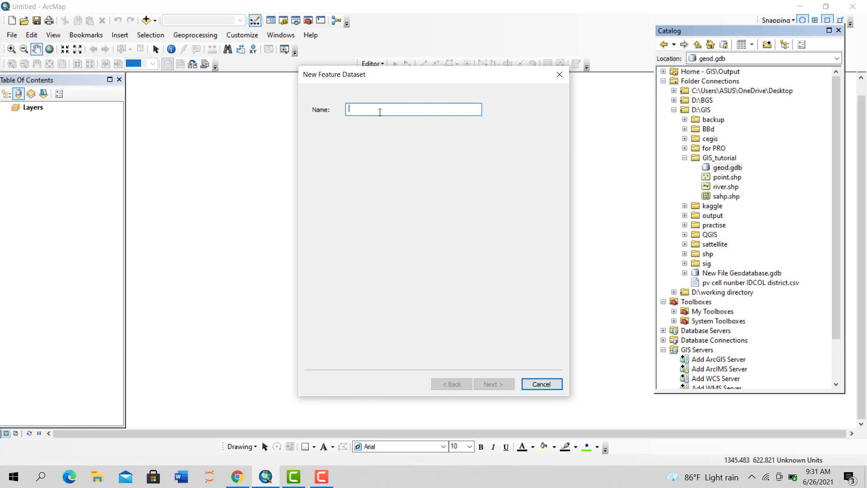
type("tu")
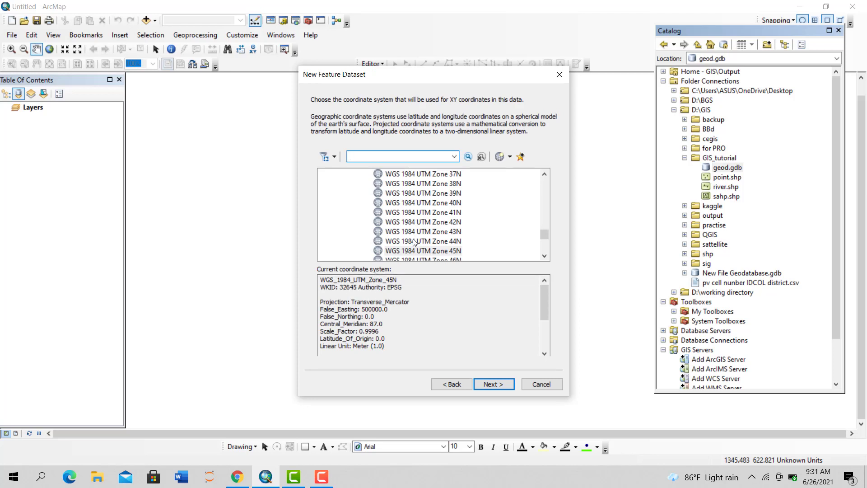
Assign WGS 1984 UTM Zone 46N as the XY coordinate system, without a vertical one, and finish the dataset with default tolerances
scroll(413, 247, "down", 1)
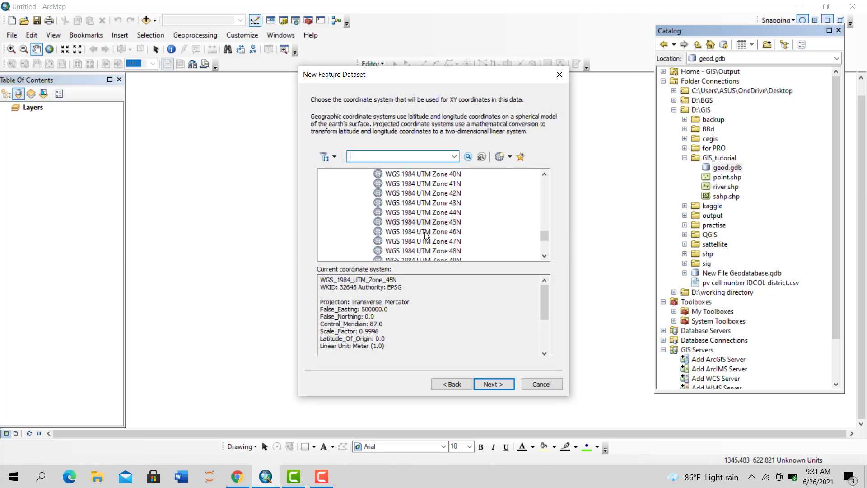
left_click(423, 231)
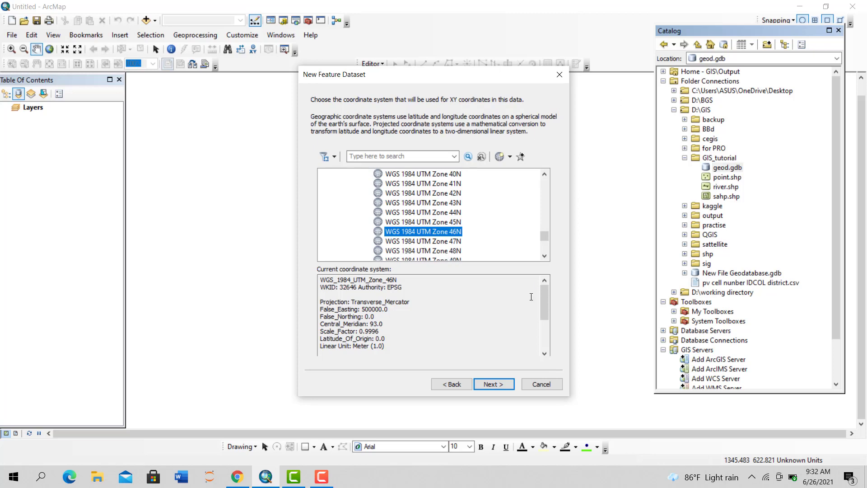
left_click(502, 387)
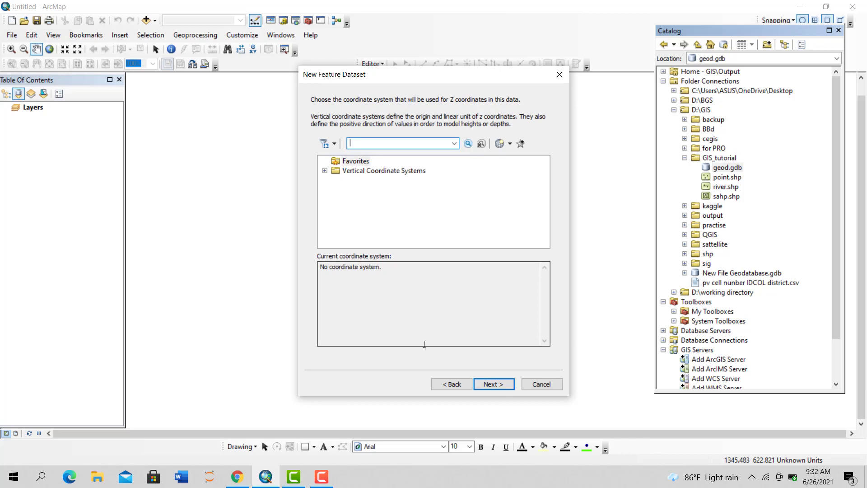
left_click(487, 384)
left_click(361, 153)
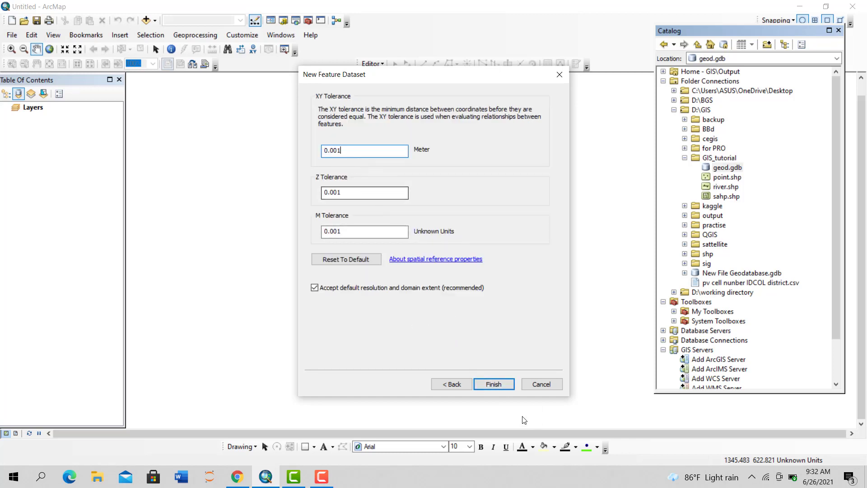
left_click(494, 384)
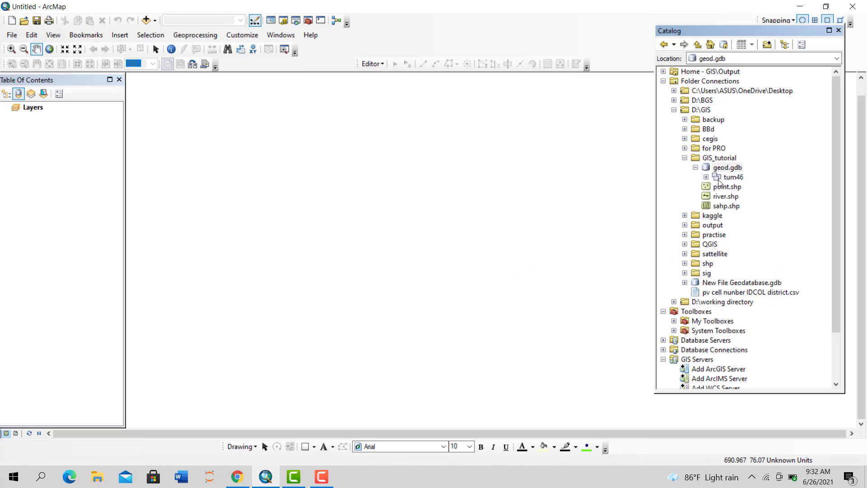
Delete the shapefiles point.shp, river.shp and sahp.shp from the GIS_tutorial folder
right_click(719, 186)
left_click(742, 208)
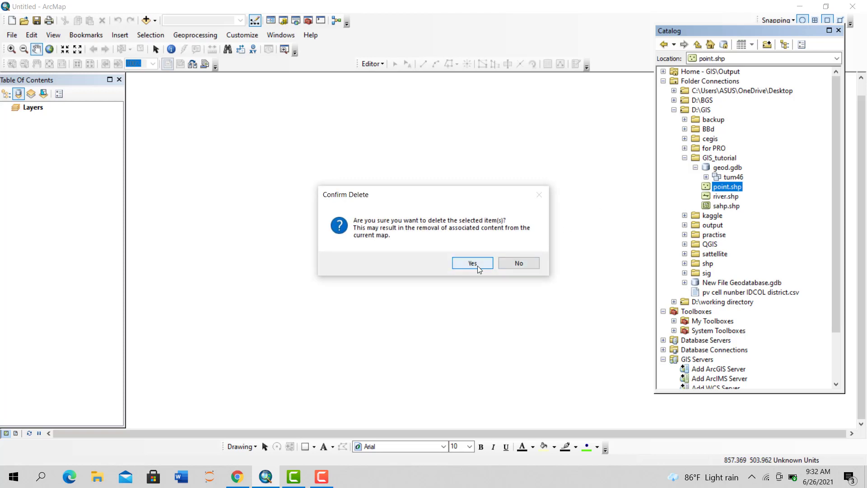
left_click(479, 269)
right_click(725, 188)
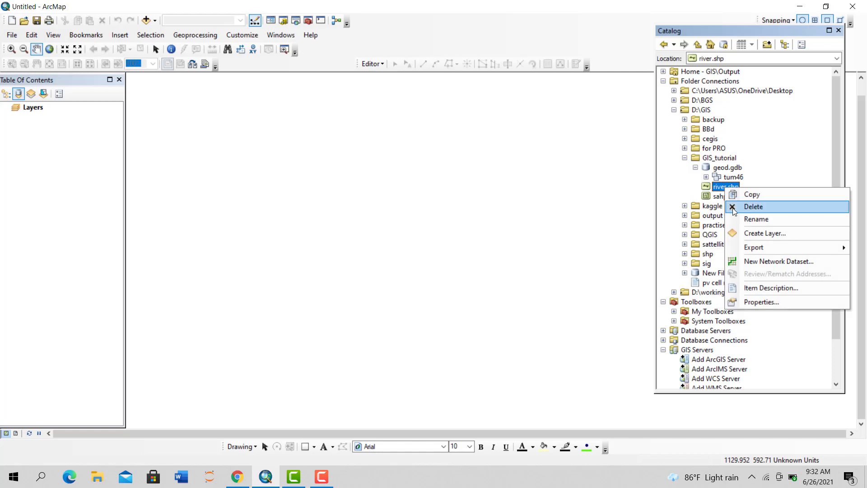
left_click(733, 210)
left_click(481, 264)
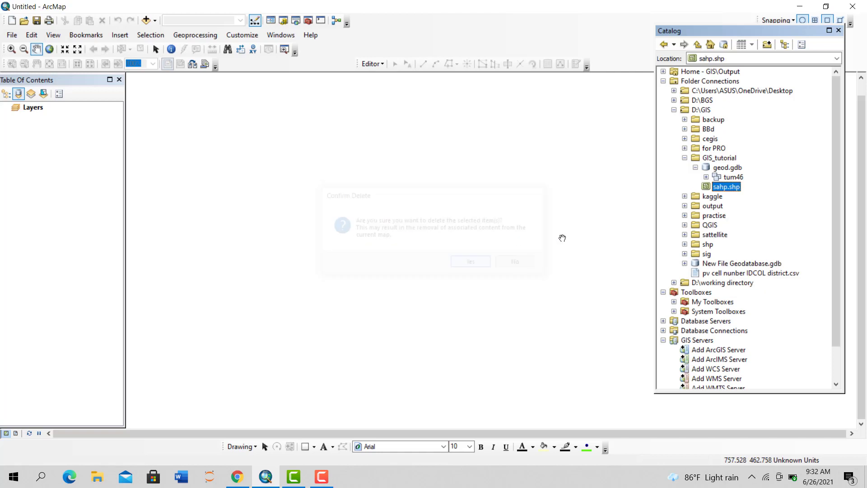
right_click(726, 186)
left_click(740, 205)
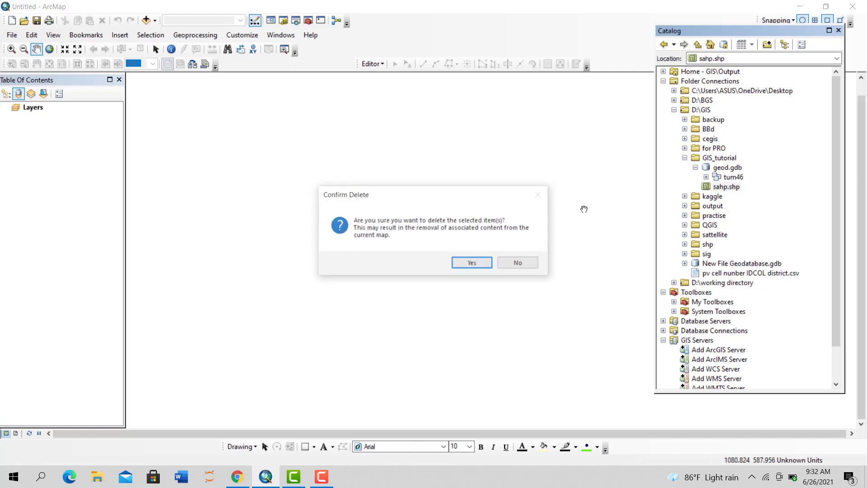
left_click(479, 264)
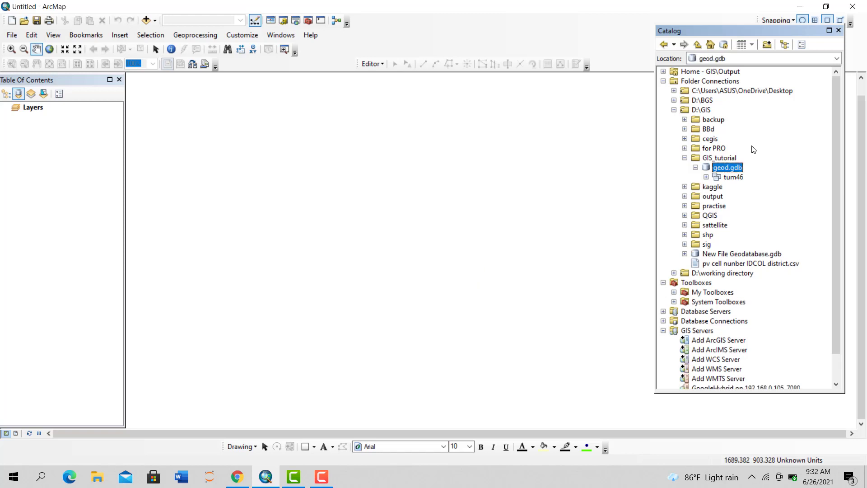
Start a new polygon feature class named shp in the tum46 dataset, keeping the default storage configuration
left_click(733, 180)
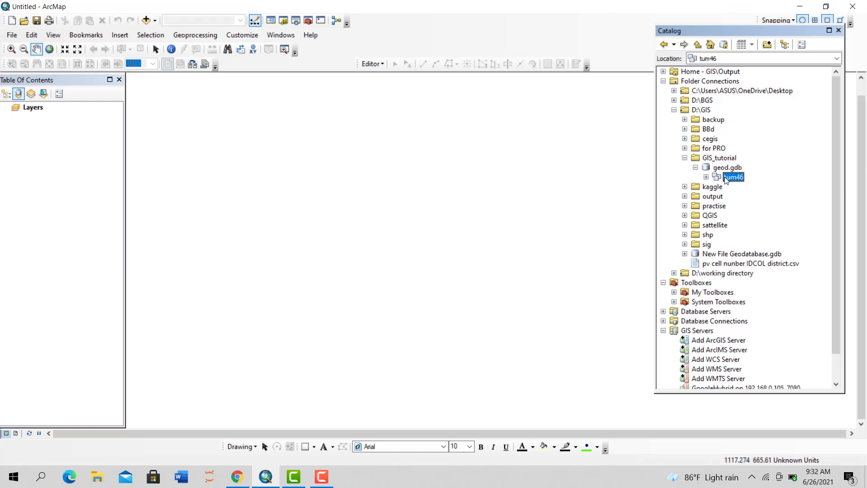
right_click(727, 179)
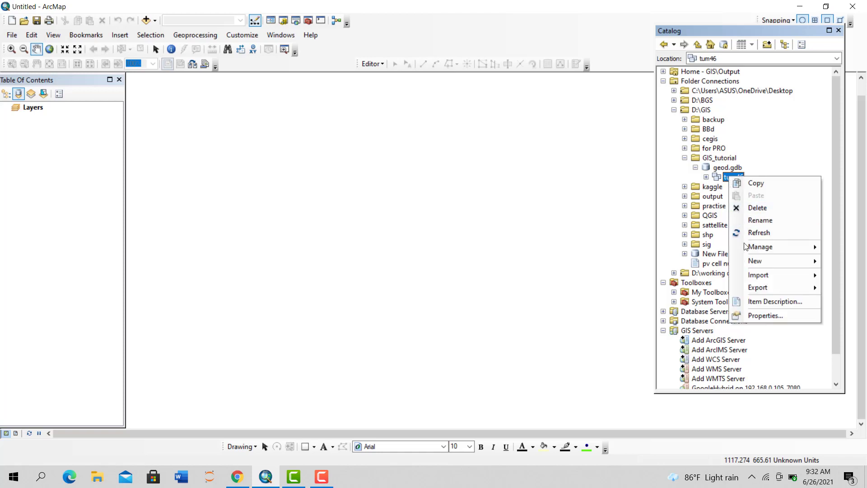
mouse_move(754, 264)
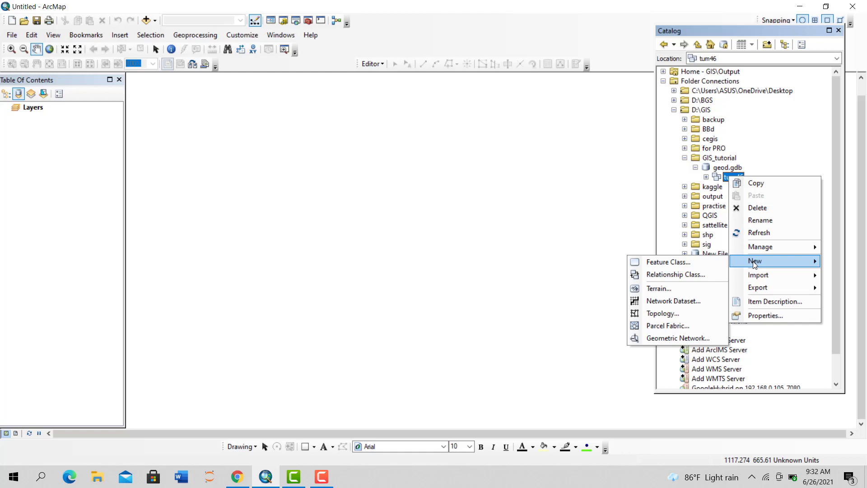
left_click(666, 262)
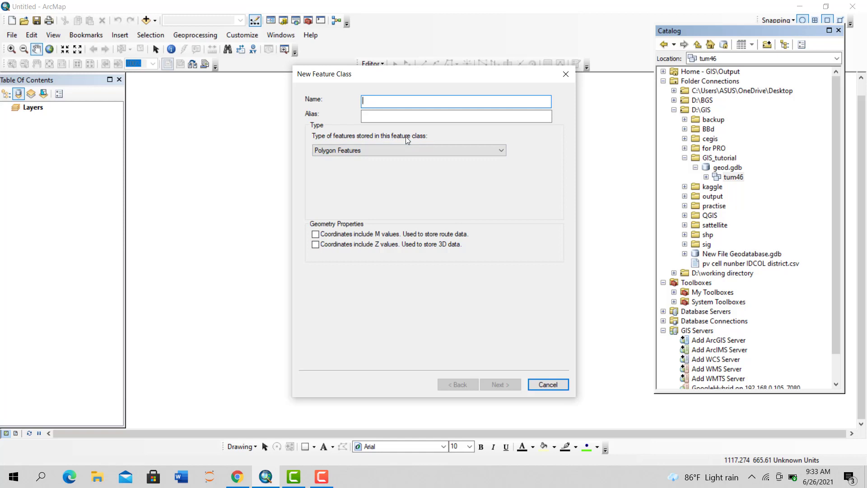
type("shp")
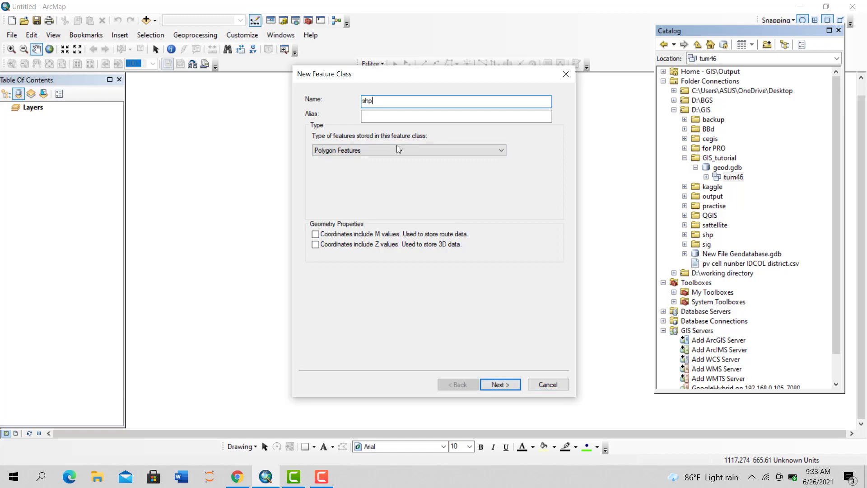
left_click(383, 114)
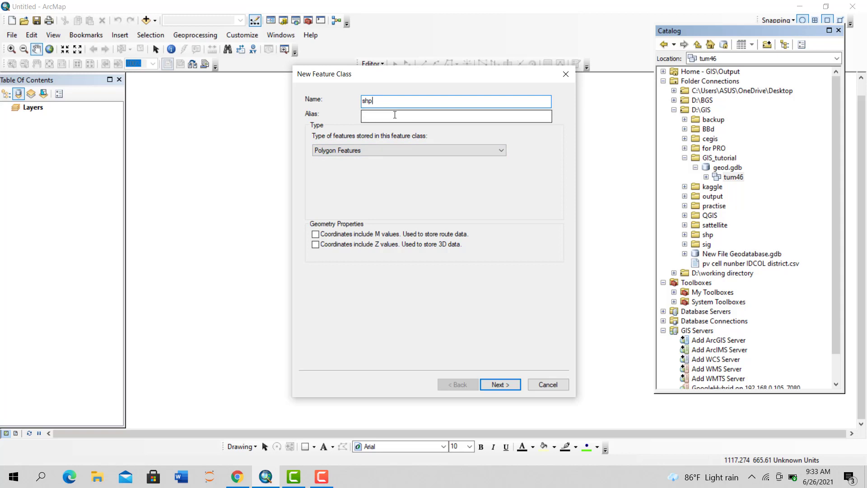
left_click(417, 153)
left_click(330, 162)
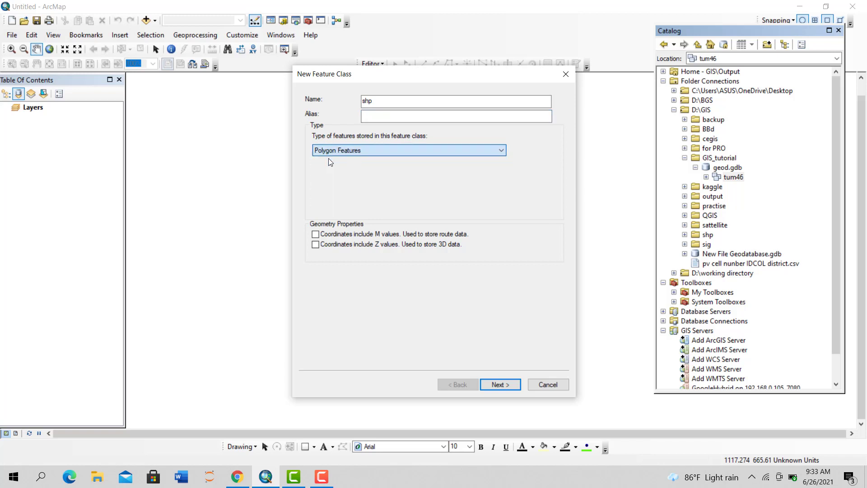
left_click(508, 383)
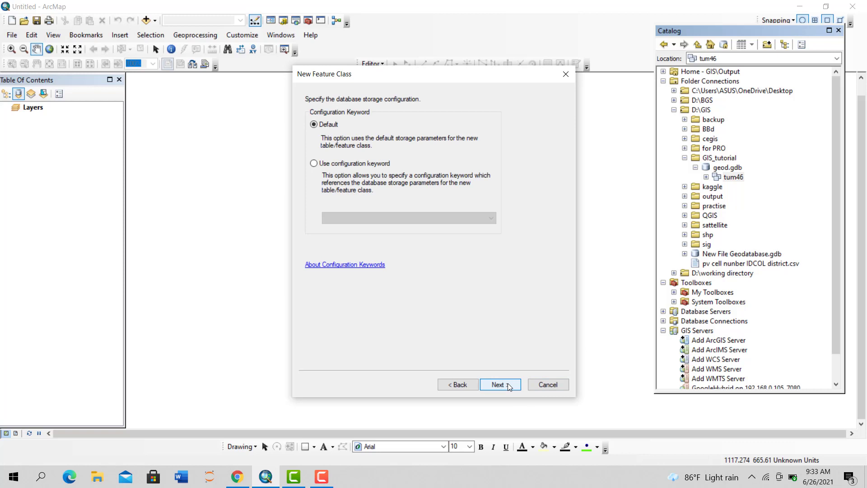
left_click(499, 384)
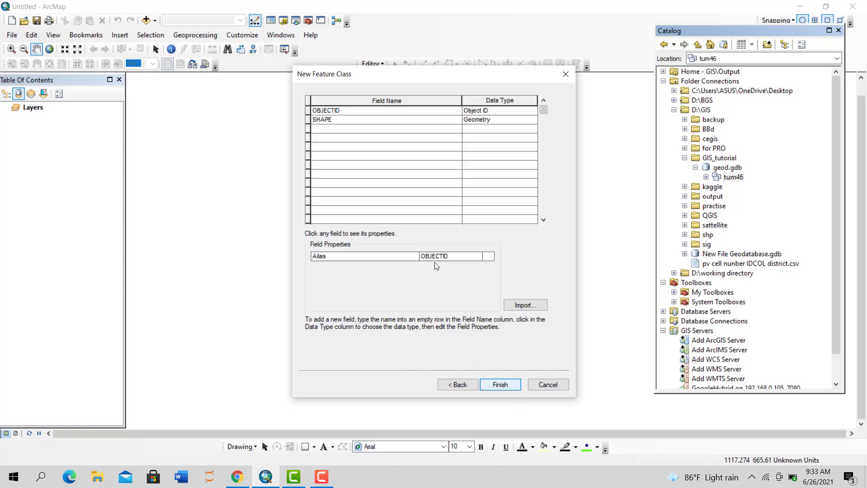
Add a field named nme with the Text data type to the new feature class
left_click(330, 131)
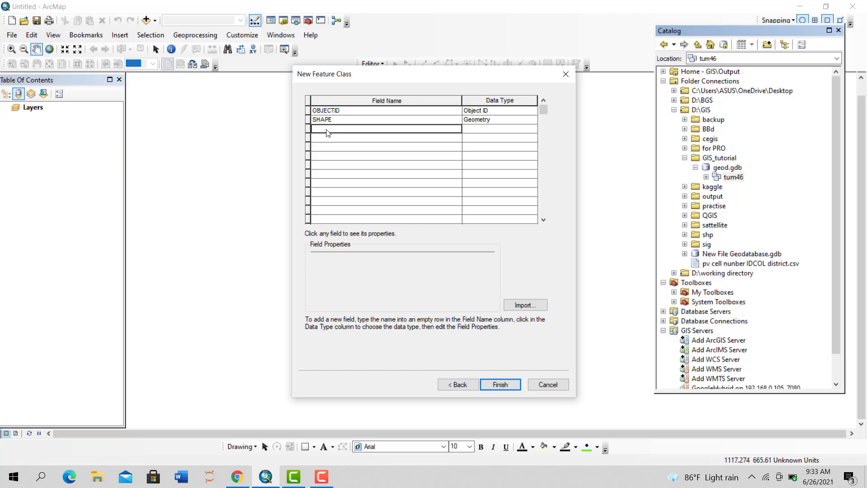
type("n")
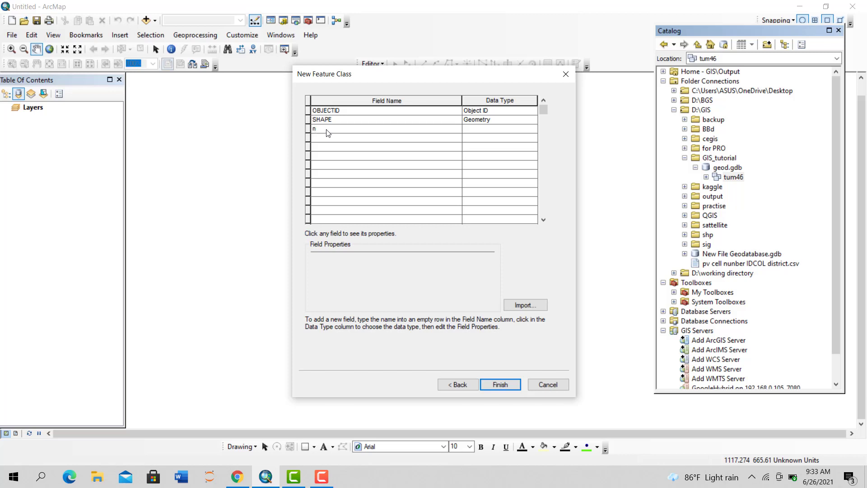
type("me")
left_click(502, 132)
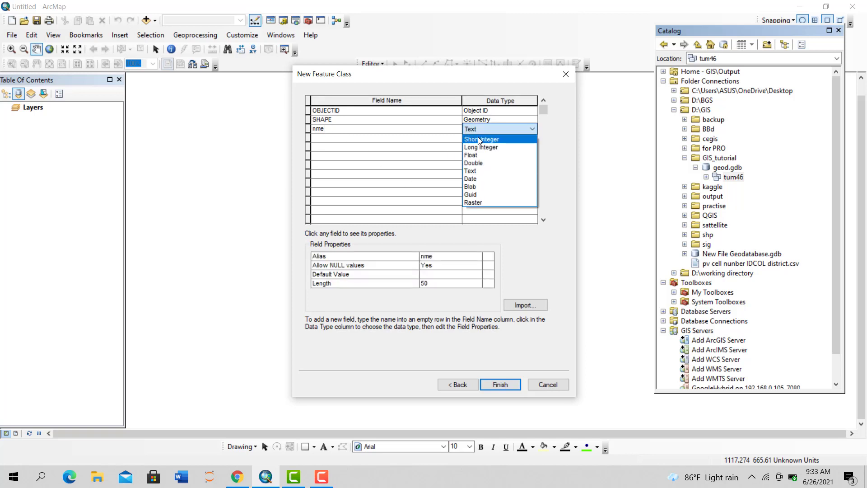
left_click(472, 171)
Add a field named code with the Short Integer data type below the nme field
left_click(326, 139)
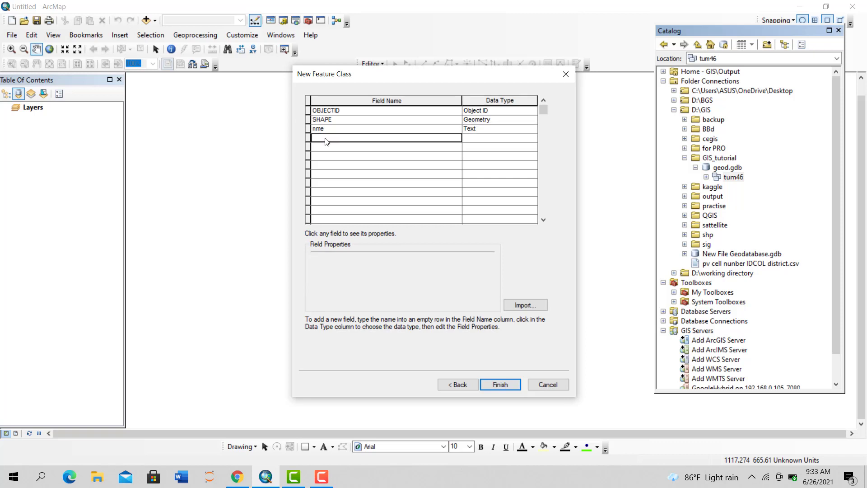
type("code")
left_click(497, 136)
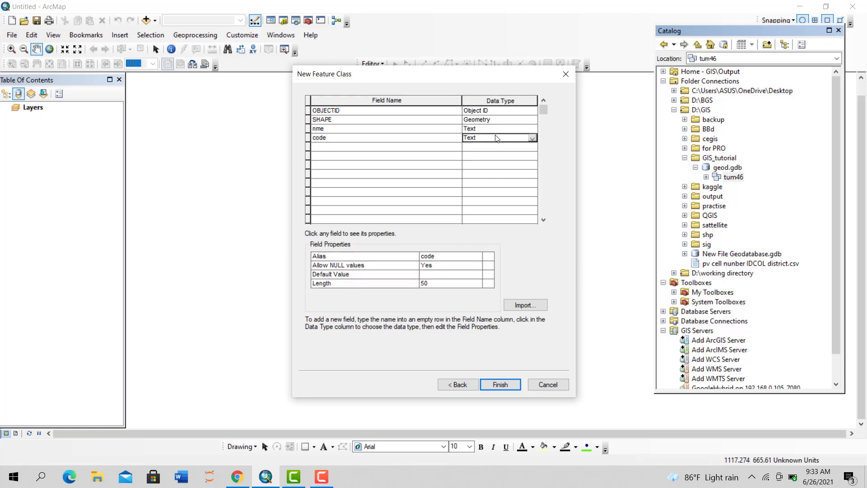
left_click(498, 137)
left_click(473, 154)
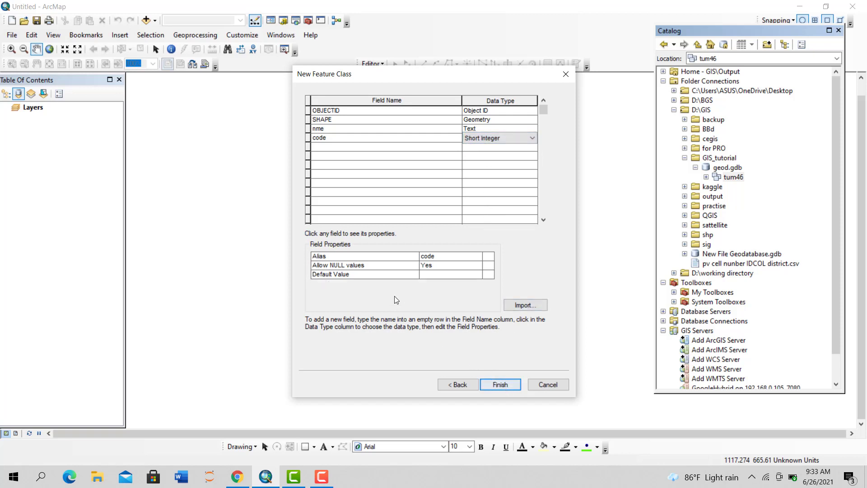
Keep NULL values allowed for the code field, set its default value to 0, and finish creating the feature class
left_click(448, 265)
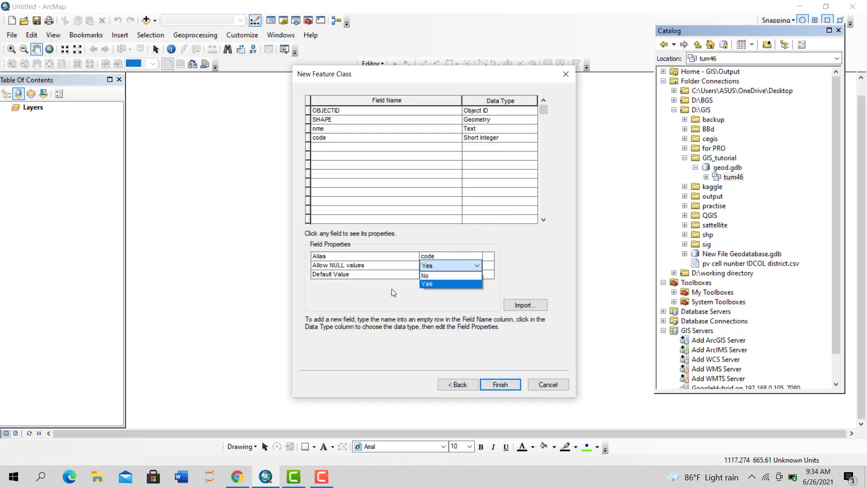
left_click(393, 292)
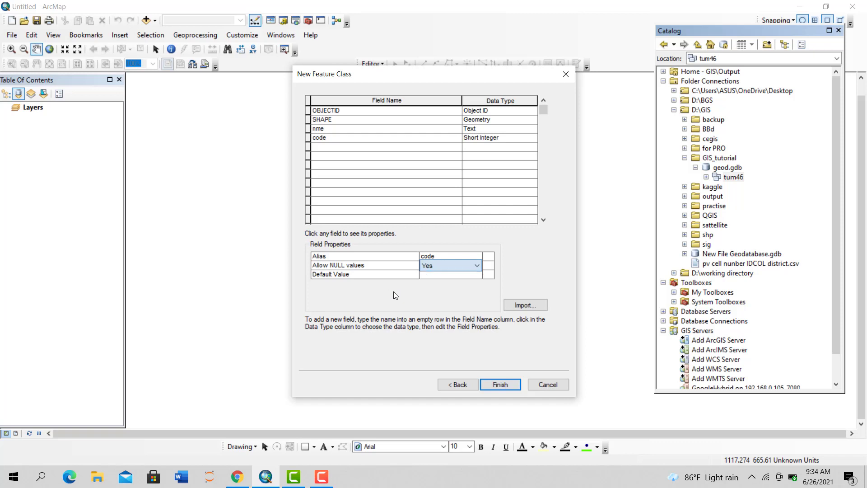
left_click(435, 276)
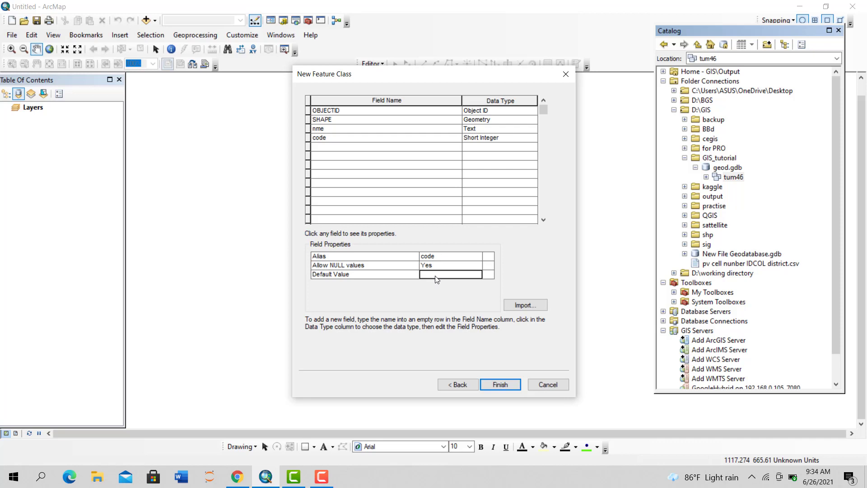
type("0")
left_click(499, 387)
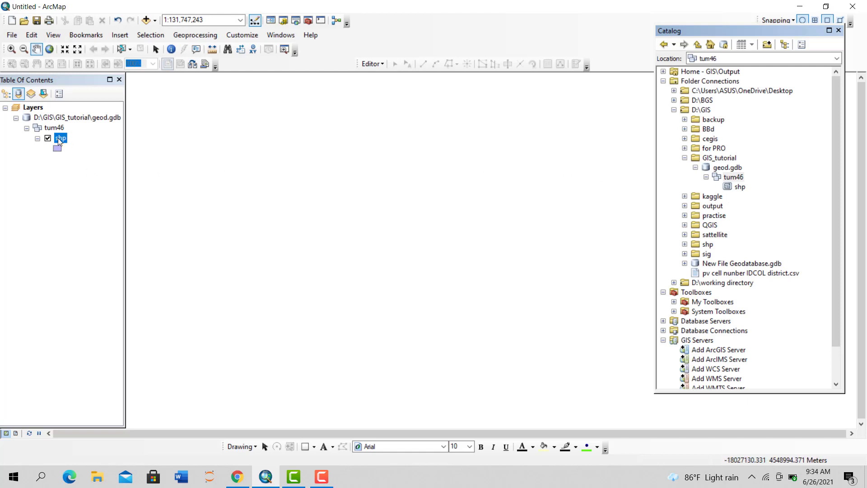
Start a new line feature class named Rod in the tum46 dataset, keeping the default storage configuration
right_click(737, 179)
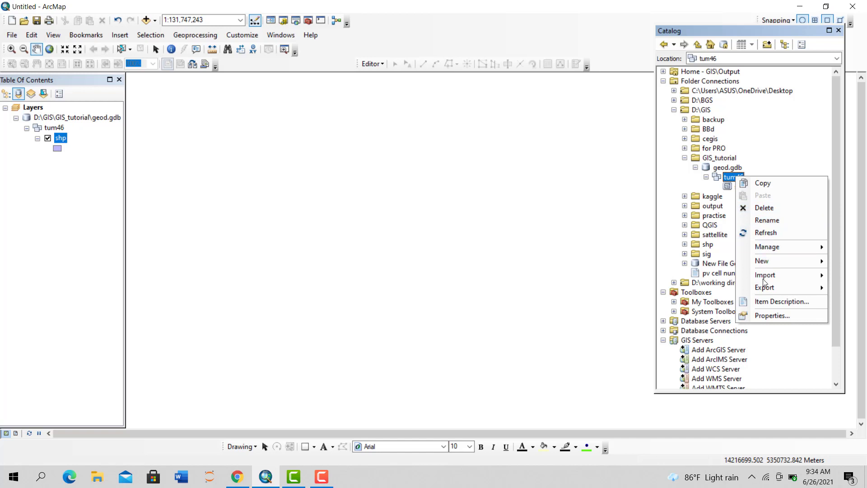
mouse_move(762, 261)
left_click(686, 263)
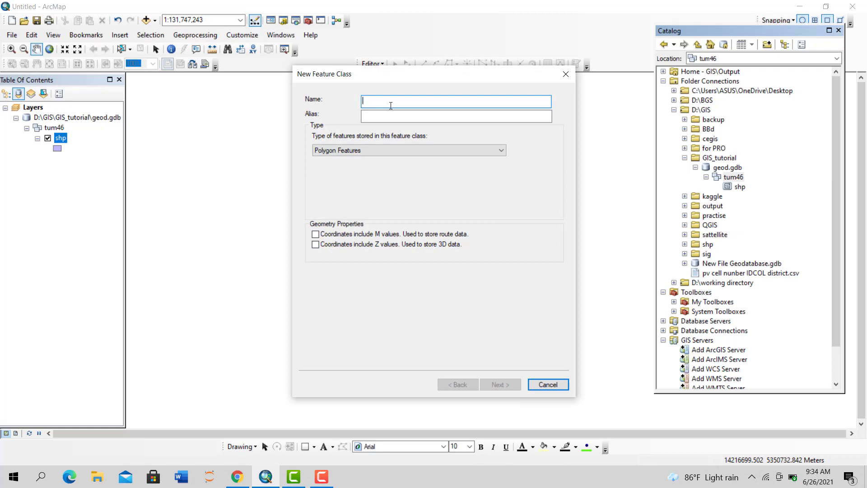
type("rod")
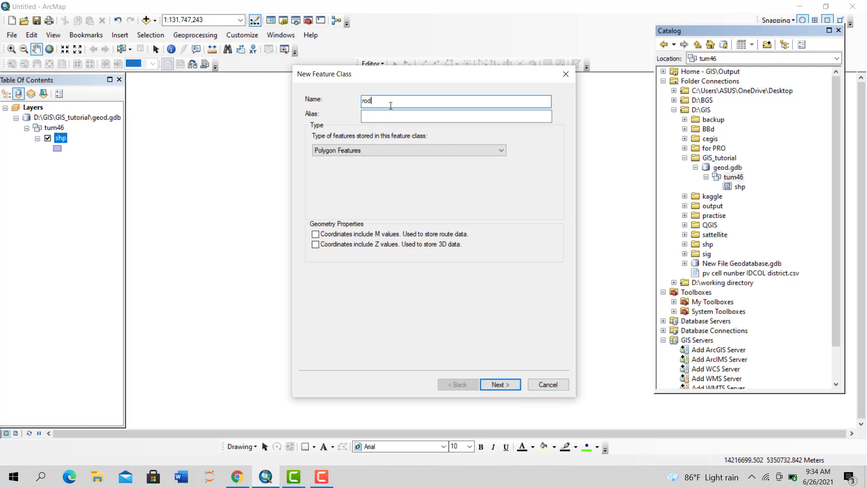
key("BackSpace")
key("BackSpace")
key("BackSpace")
type("Rod")
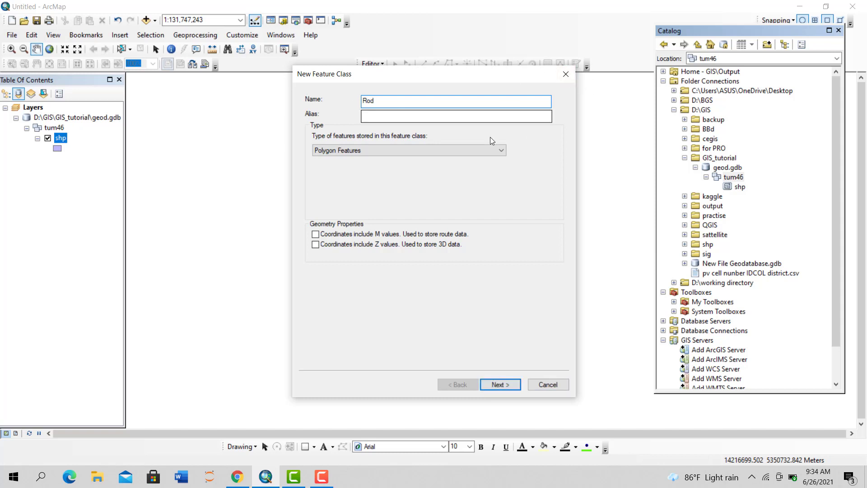
left_click(475, 154)
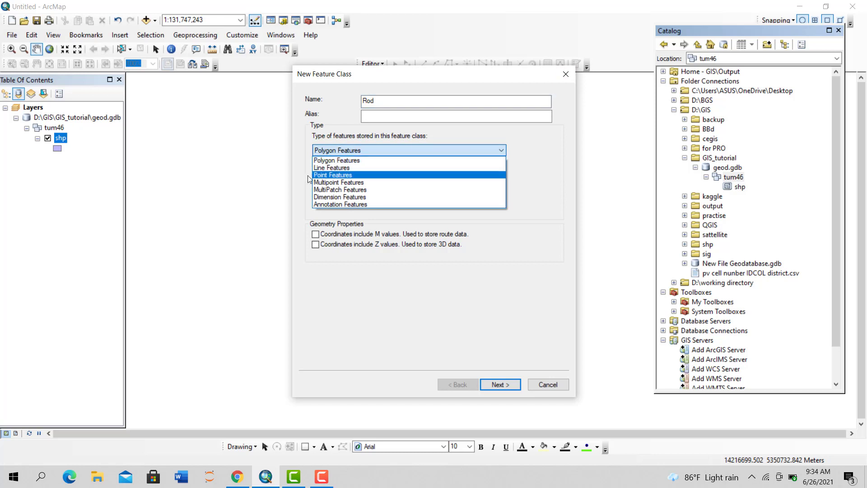
left_click(330, 173)
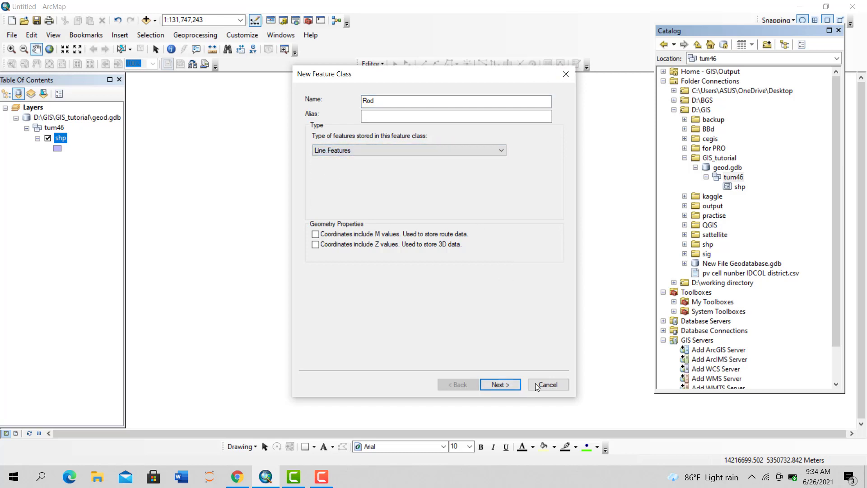
left_click(501, 384)
left_click(501, 385)
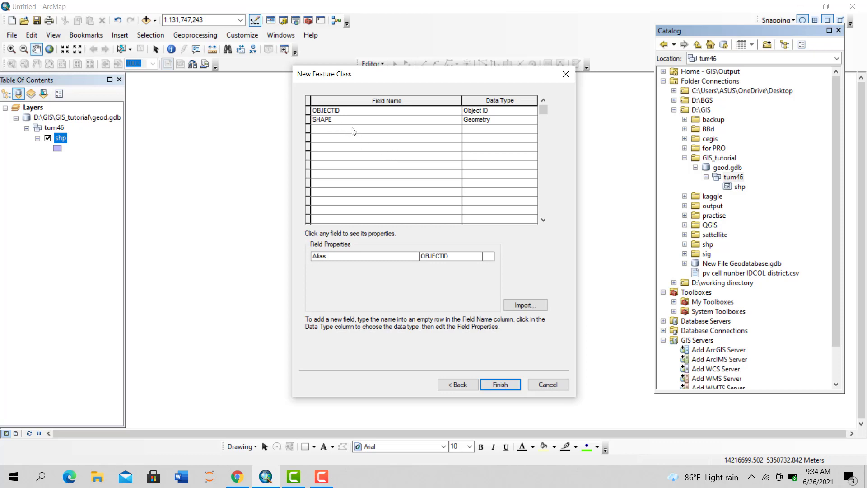
Add a field named nme with the Text data type to the Rod feature class
left_click(332, 131)
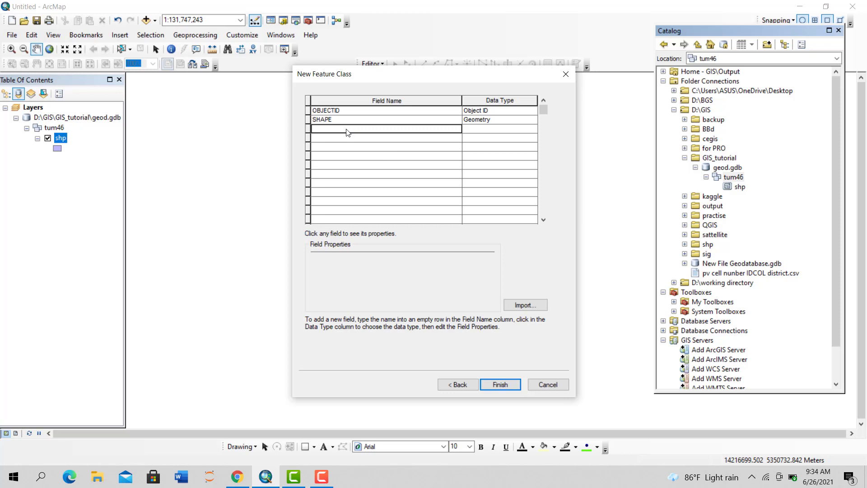
type("type")
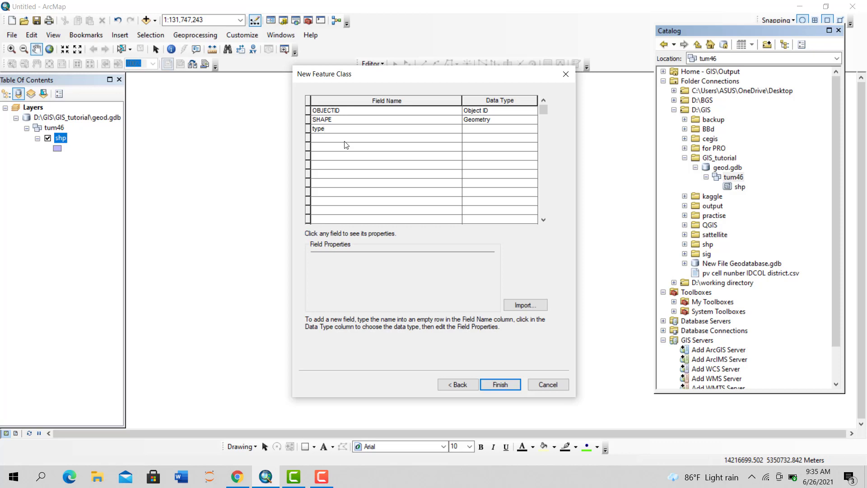
key("BackSpace")
key("BackSpace")
key("BackSpace")
key("BackSpace")
type("nm")
left_click(500, 128)
left_click(499, 128)
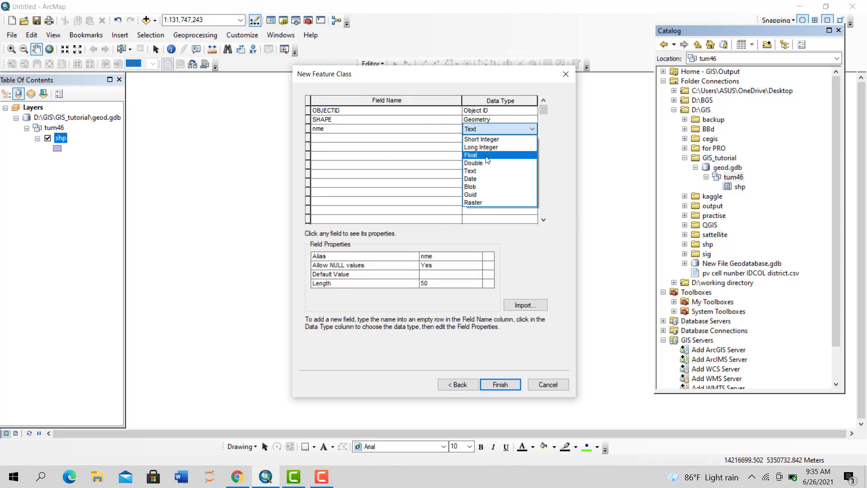
left_click(492, 171)
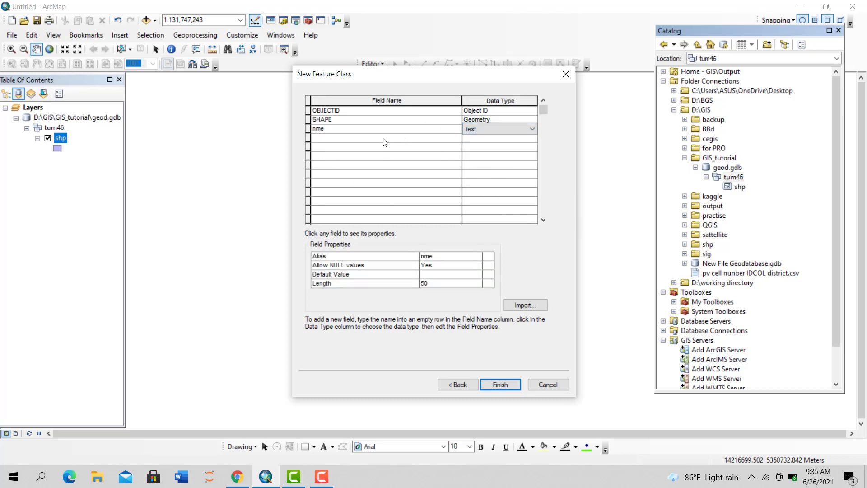
Add a field named dimeter with the Short Integer data type and finish creating the Rod feature class
left_click(385, 138)
type("di")
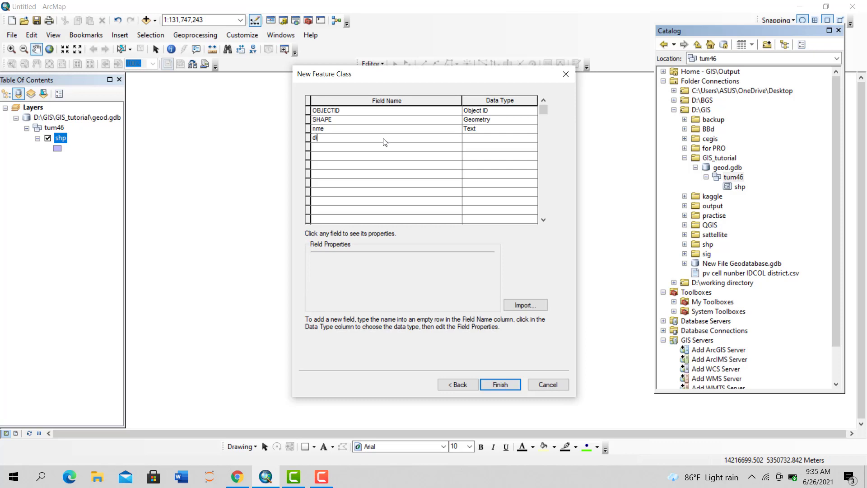
type("meter")
left_click(480, 137)
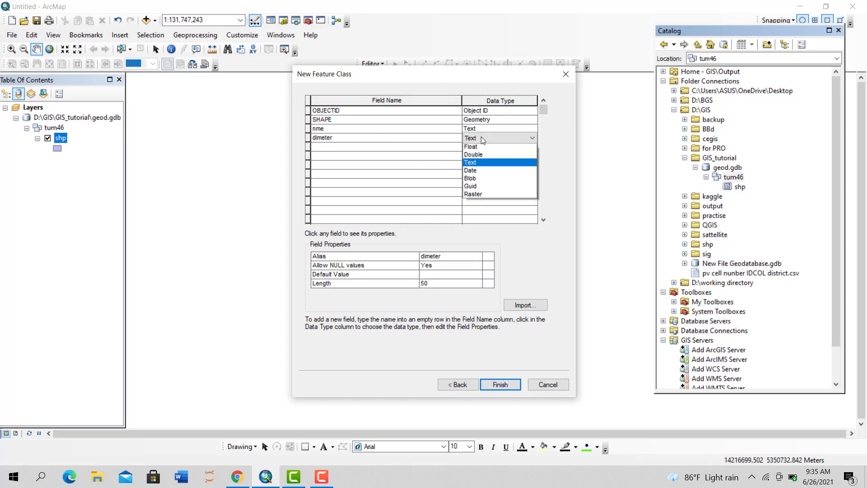
left_click(483, 149)
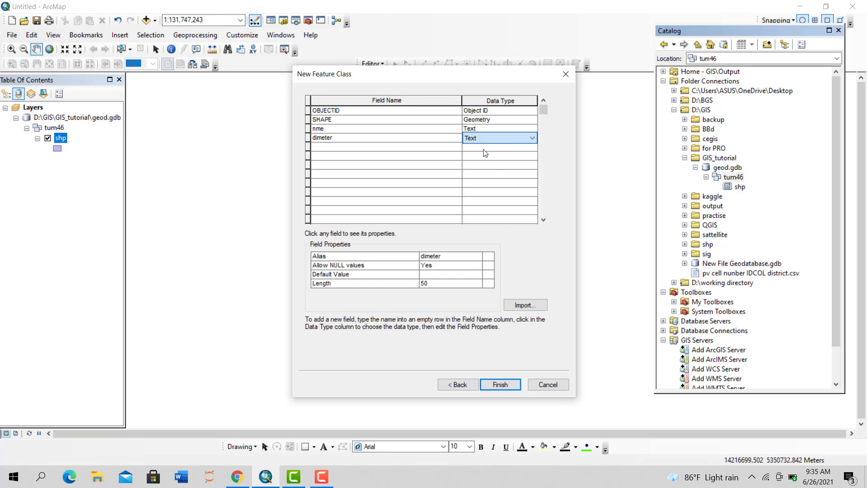
left_click(499, 385)
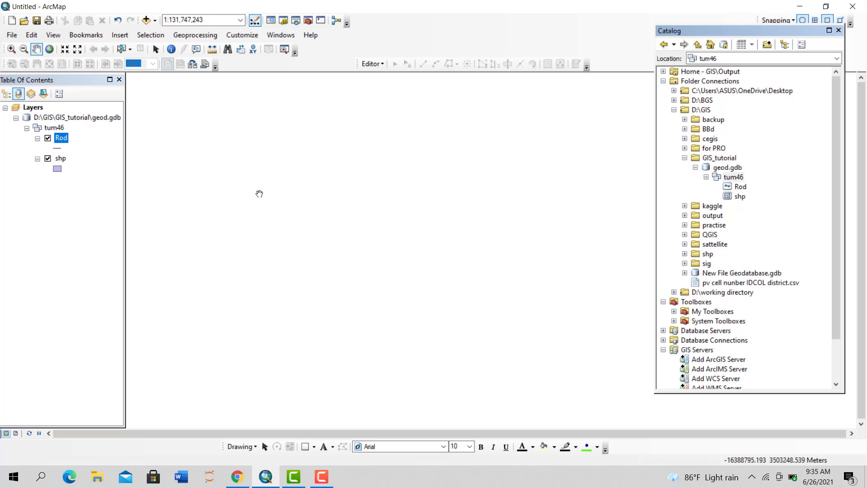
Open the properties of the Rod feature class and check which fields are available as its subtype field
right_click(739, 189)
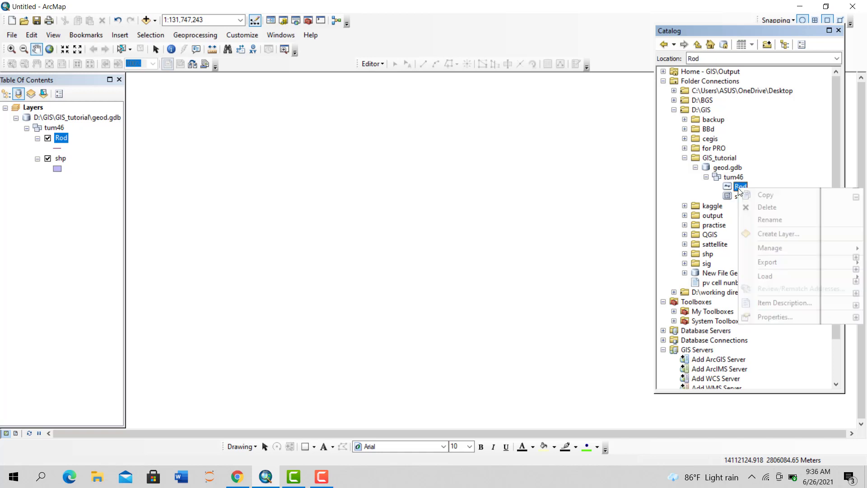
left_click(773, 318)
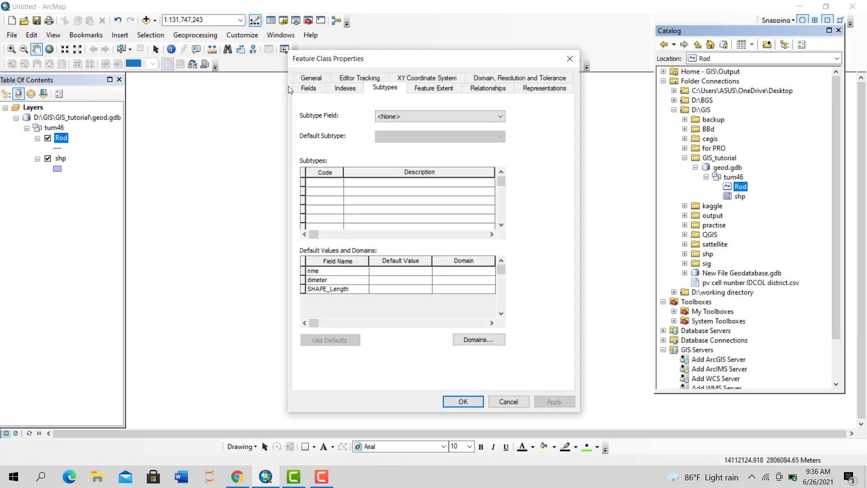
left_click(348, 89)
left_click(379, 90)
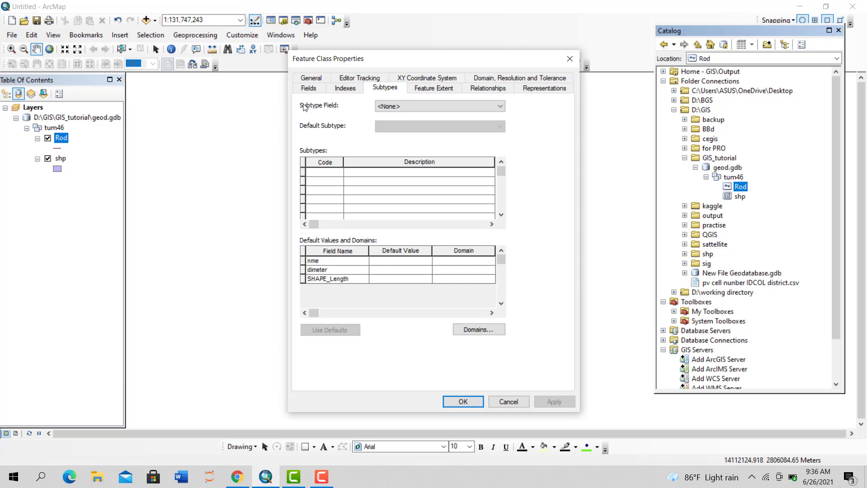
left_click(472, 109)
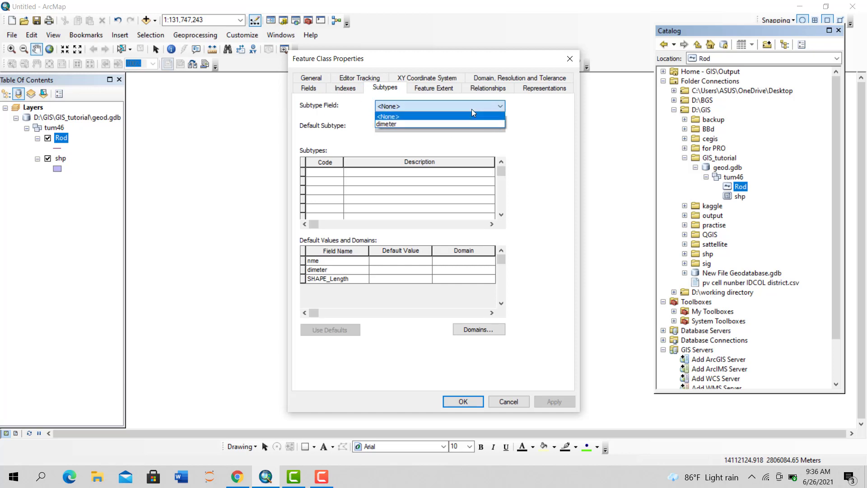
left_click(471, 111)
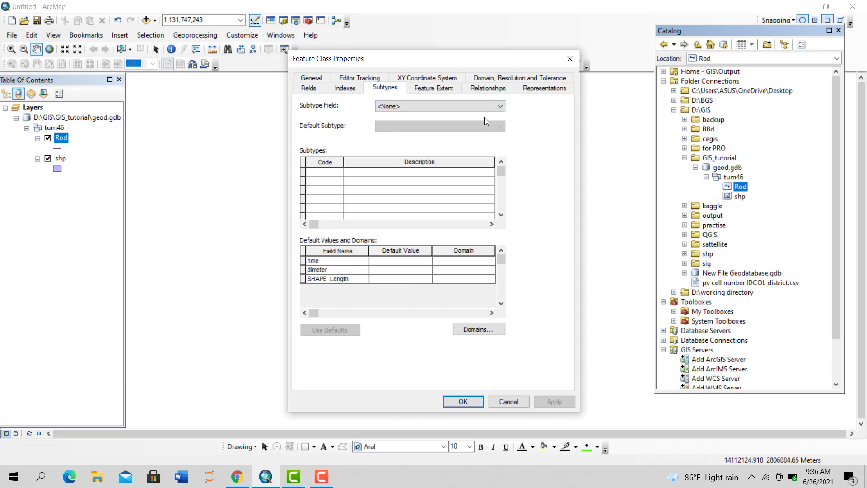
Add a field named type with the Short Integer data type to Rod and apply the change
left_click(316, 89)
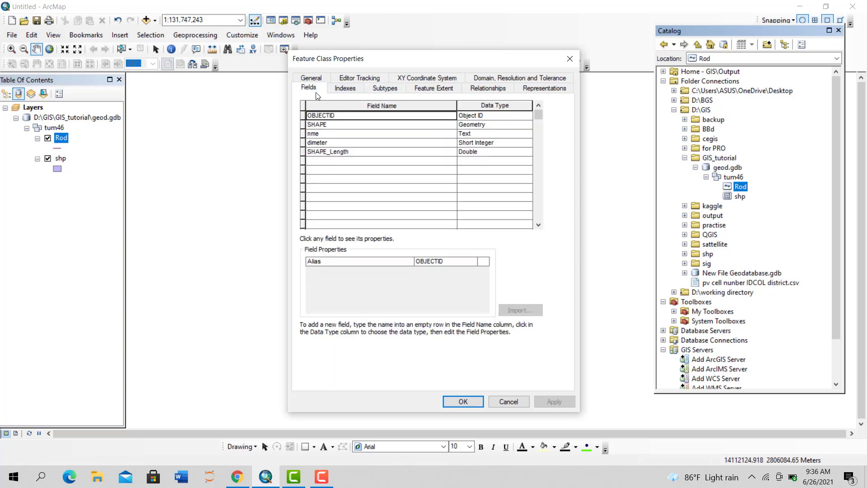
left_click(320, 160)
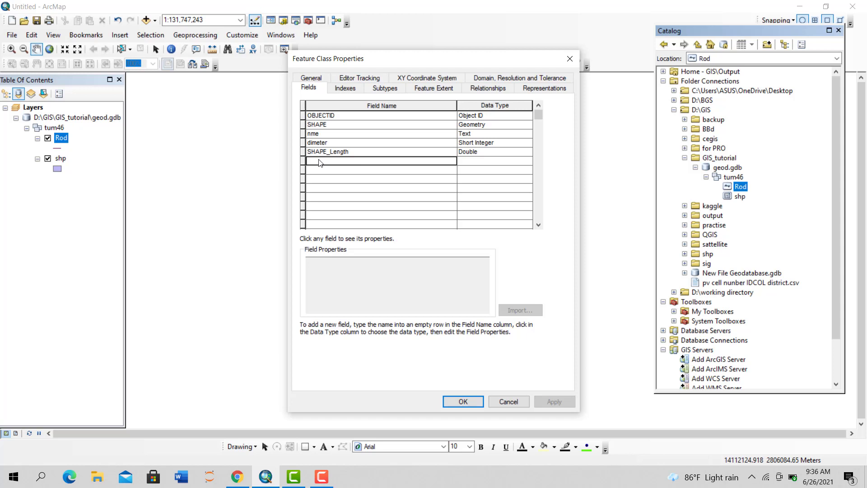
type("type")
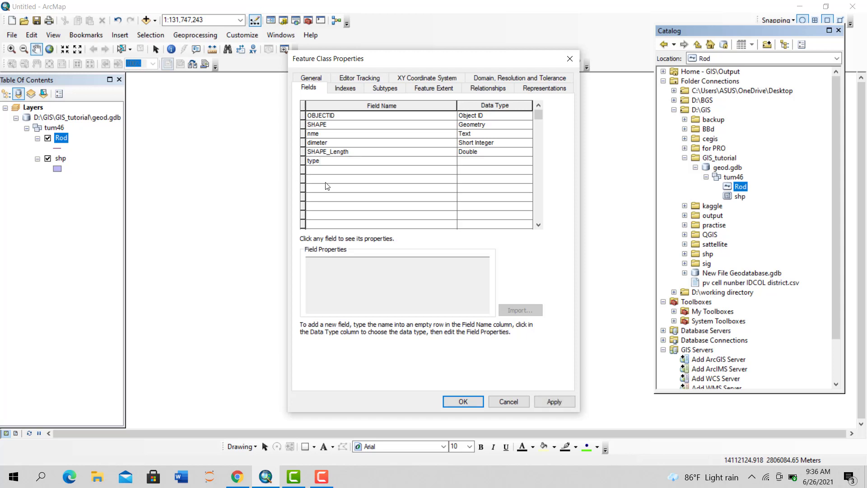
left_click(481, 161)
left_click(481, 161)
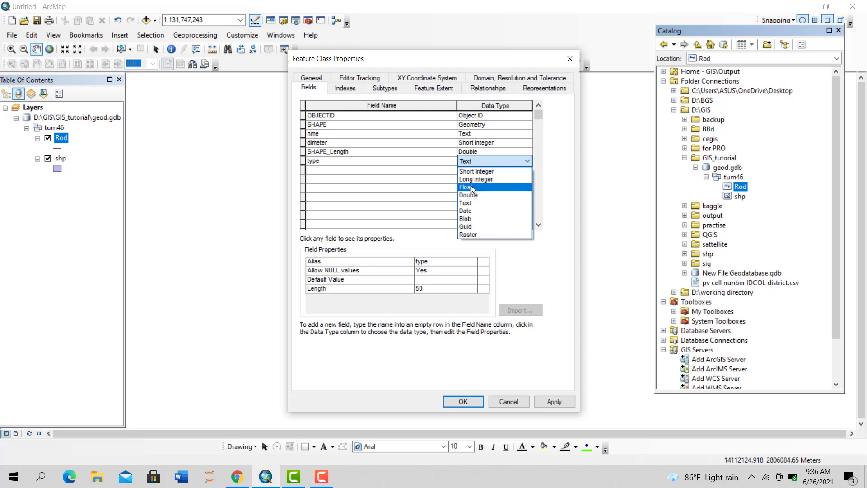
left_click(473, 172)
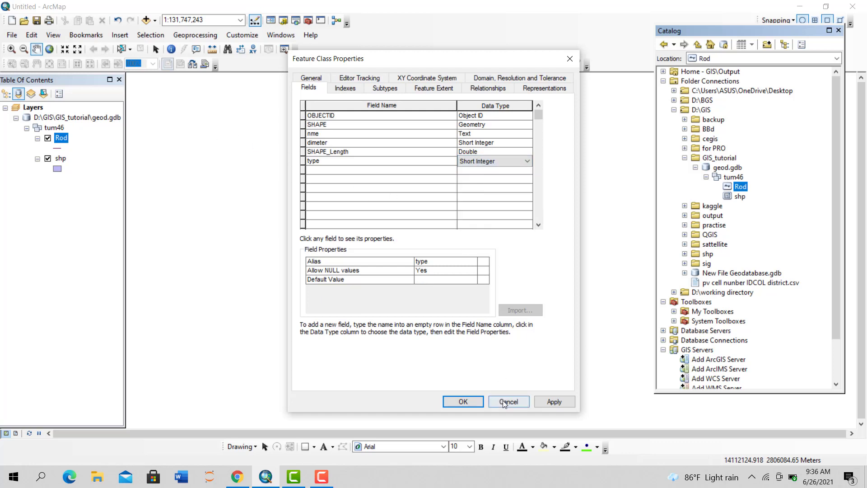
left_click(550, 401)
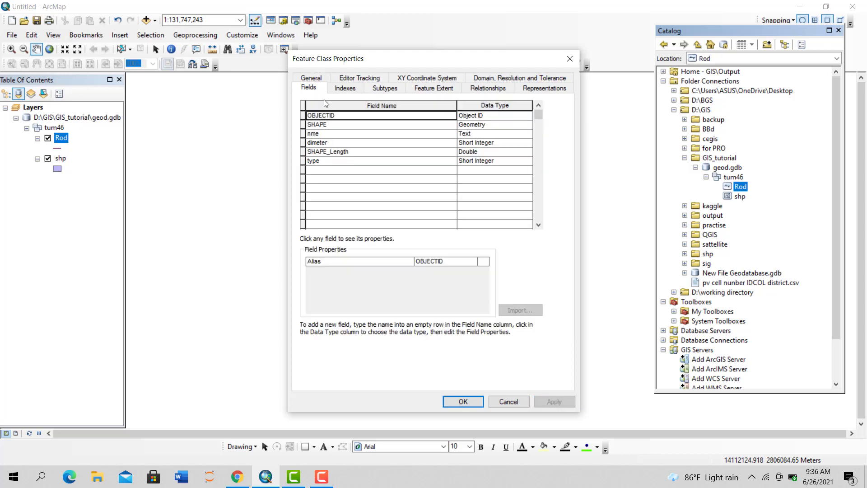
Check the subtype field choices again and close the Rod feature class properties
left_click(391, 92)
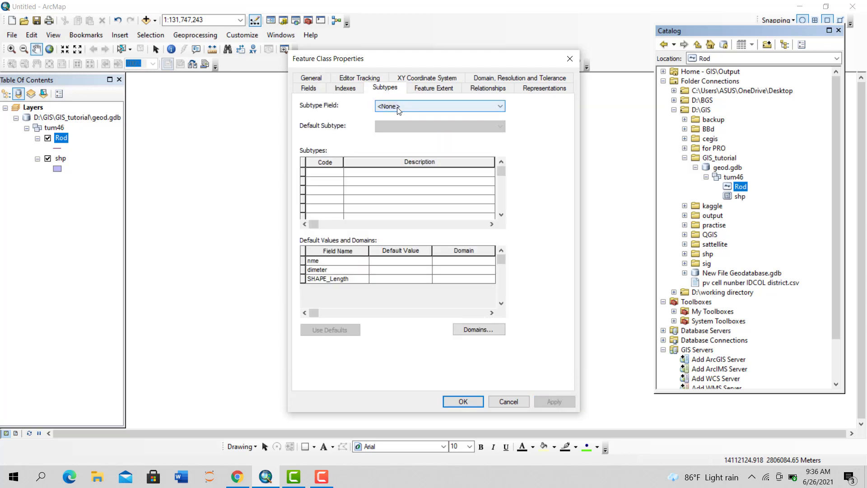
left_click(397, 107)
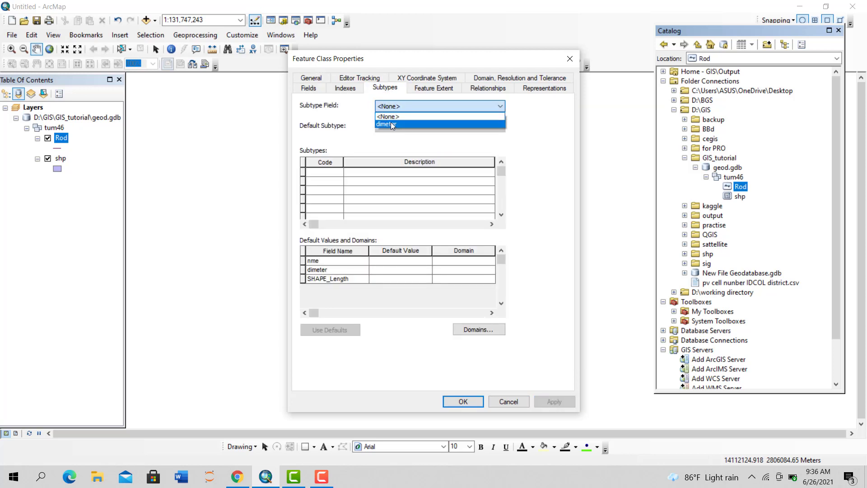
left_click(569, 58)
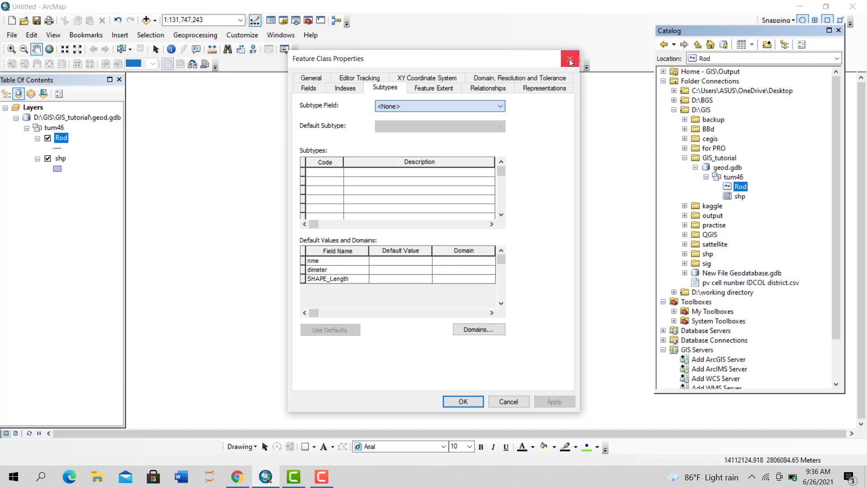
left_click(463, 402)
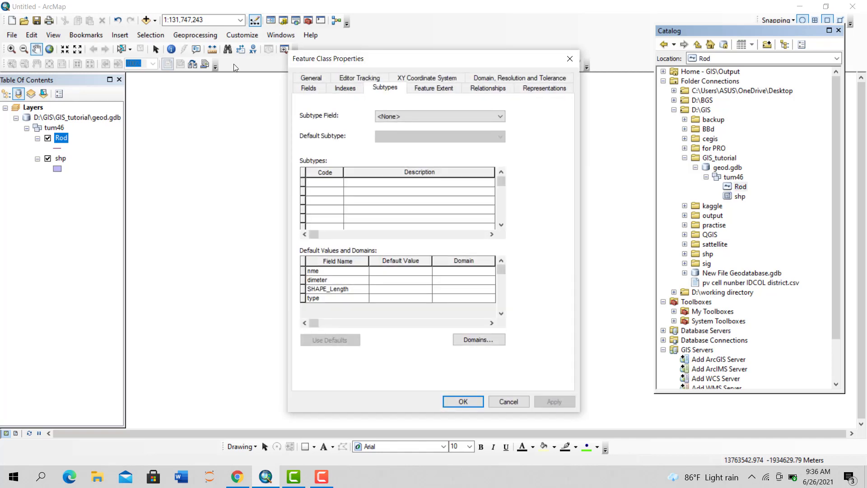
Set type as the subtype field of the Rod feature class
left_click(347, 88)
left_click(378, 89)
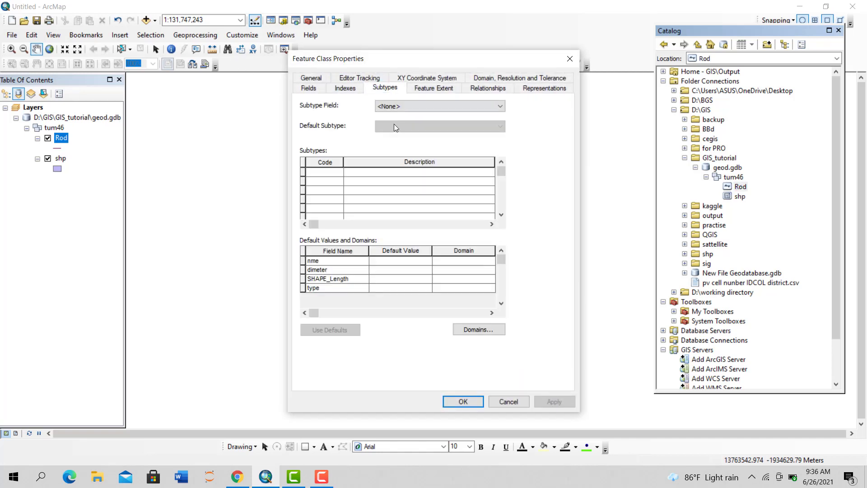
left_click(399, 108)
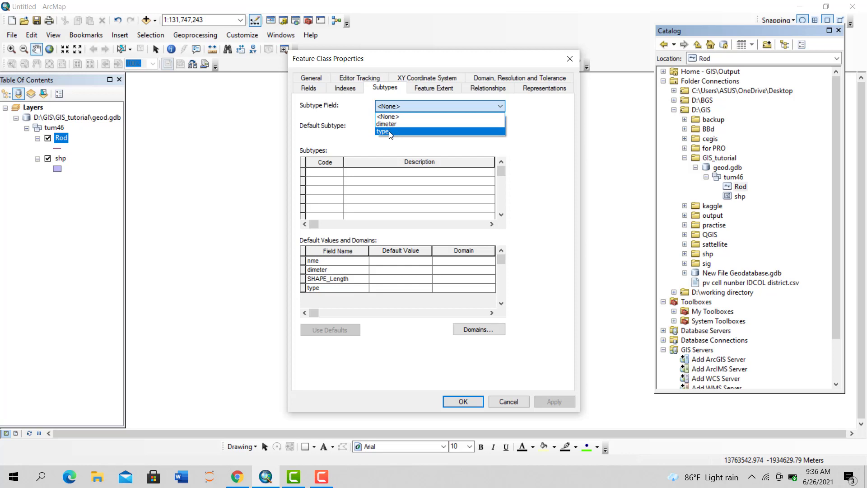
left_click(391, 132)
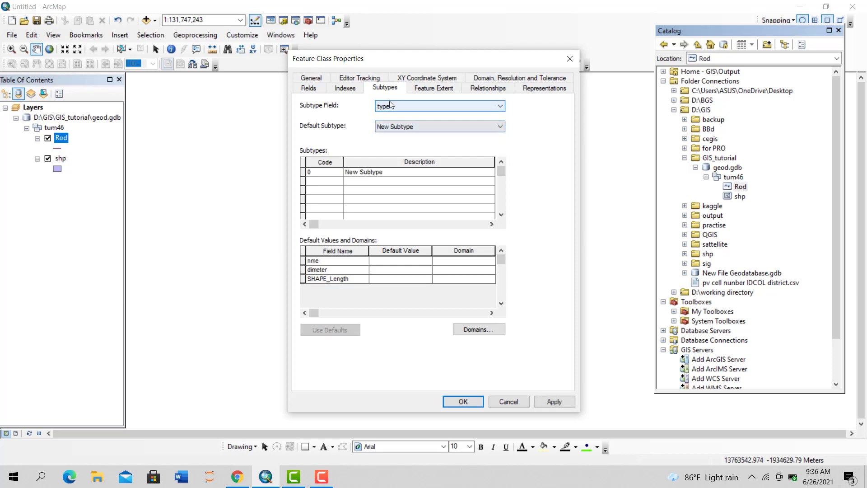
Change the code of Rod's New Subtype entry to 1 and accept the feature class properties
left_click(326, 174)
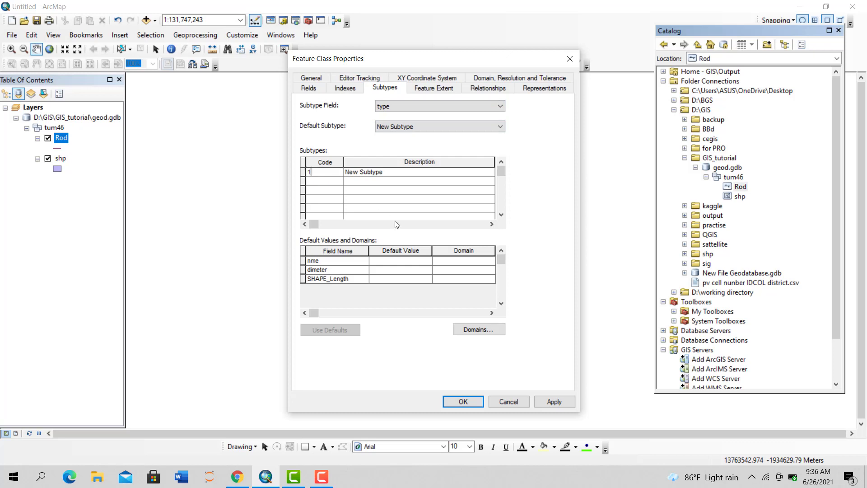
left_click(393, 176)
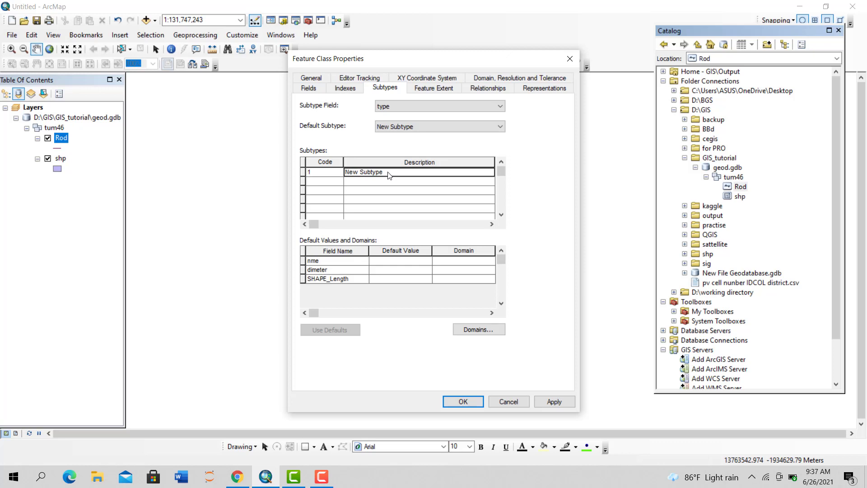
left_click(324, 175)
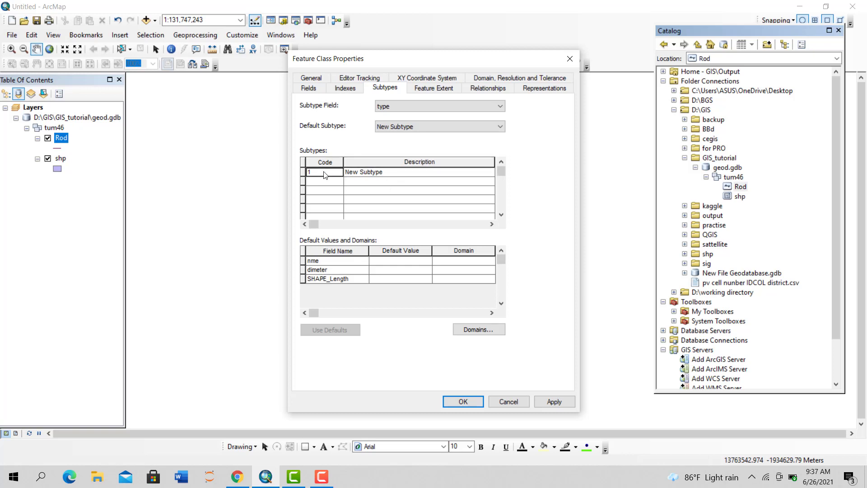
key("Return")
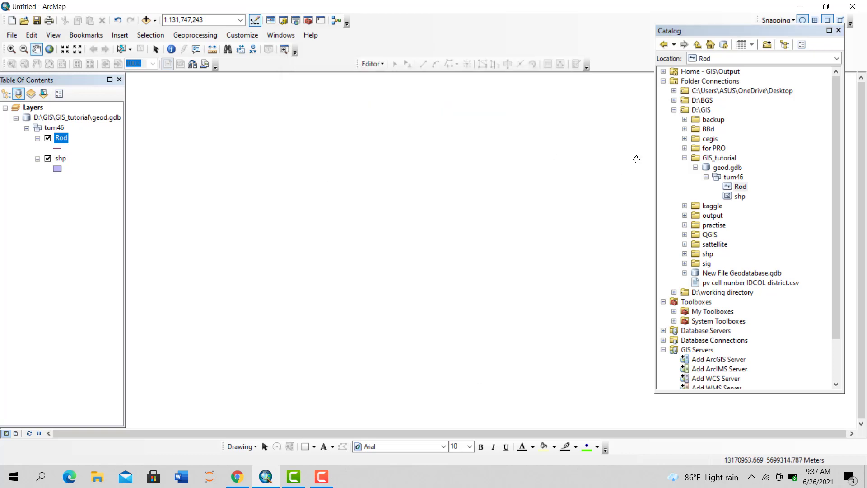
Reopen the Rod feature class properties and set the description of subtype code 1 to highwy
double_click(739, 186)
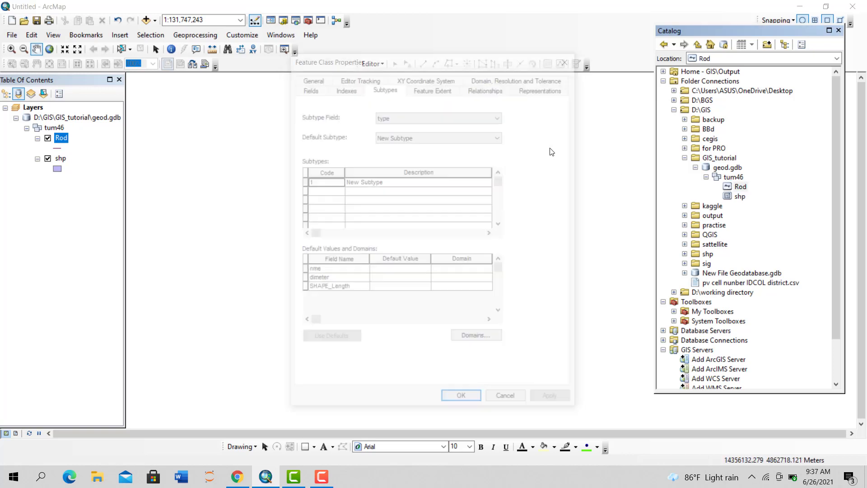
left_click(386, 182)
left_click_drag(386, 183, 343, 185)
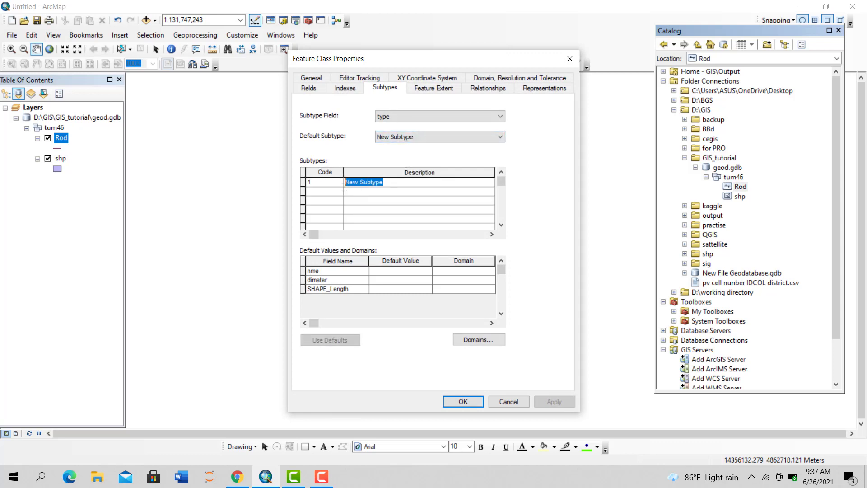
type("high")
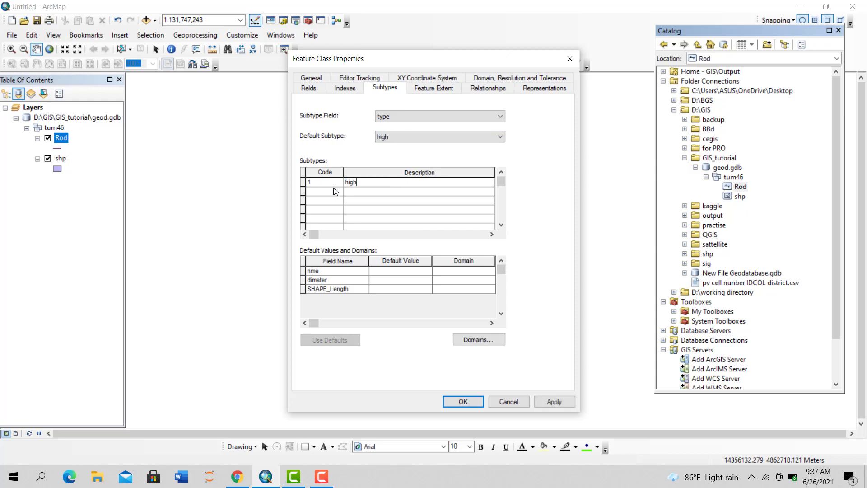
type("wy")
key("Tab")
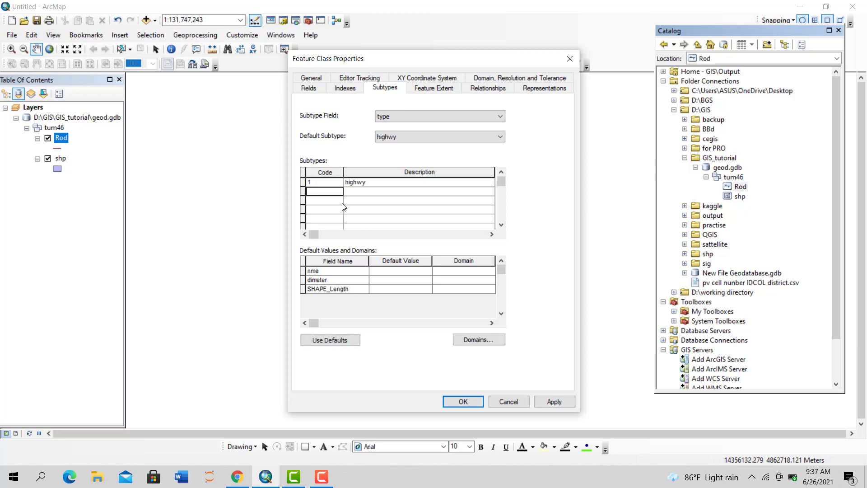
Add a second Rod subtype with code 2 and description vilge rd, then apply and close the properties
type("2")
key("Tab")
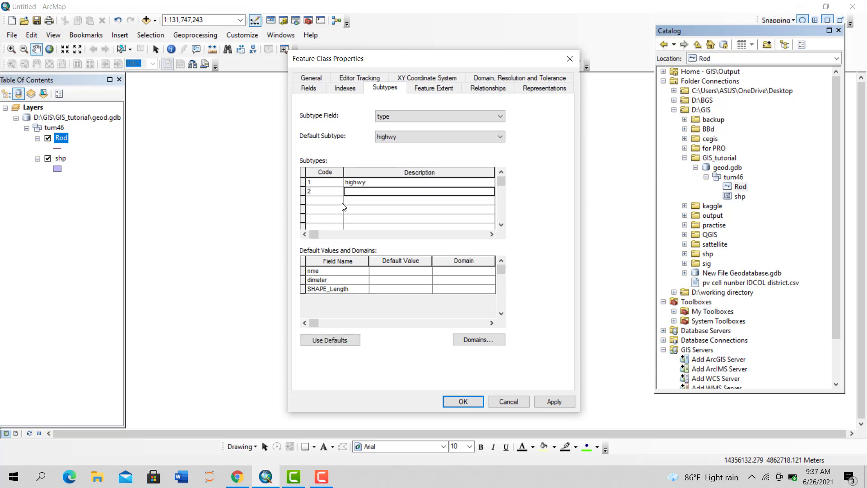
type("vil")
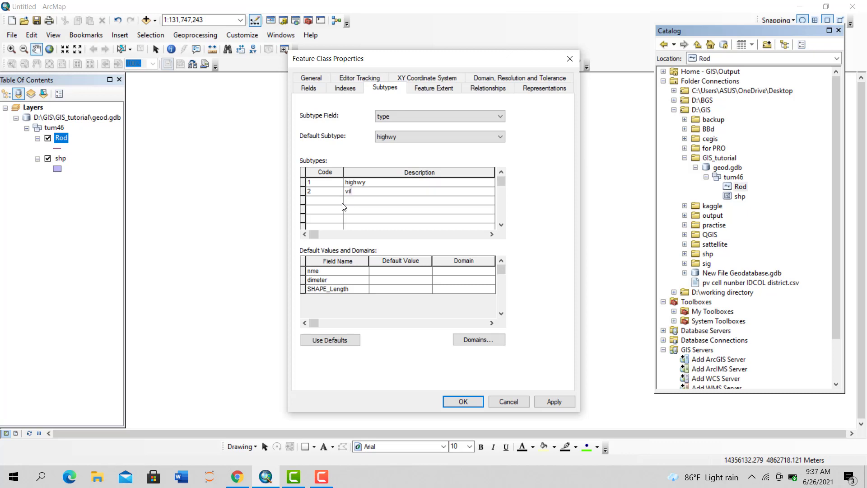
type("ge rd")
left_click(553, 401)
left_click(451, 400)
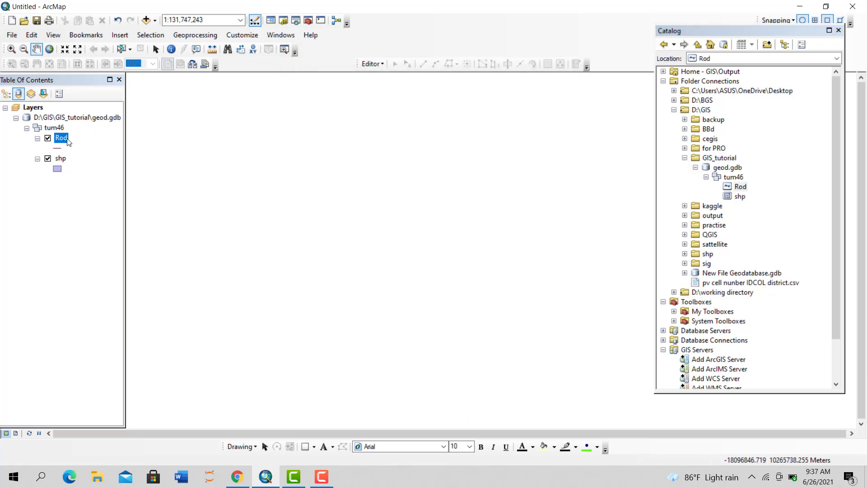
Remove the Rod layer from the map and add the Rod feature class again from the tum46 dataset
right_click(62, 140)
left_click(88, 154)
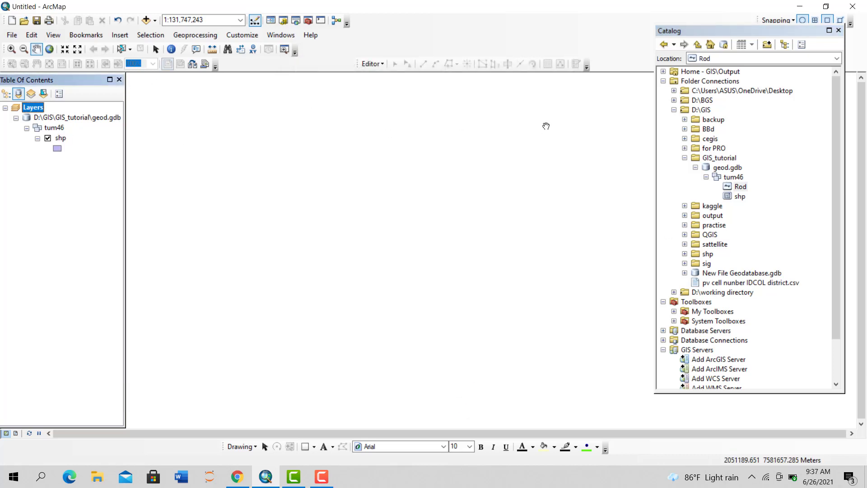
left_click_drag(725, 183, 443, 183)
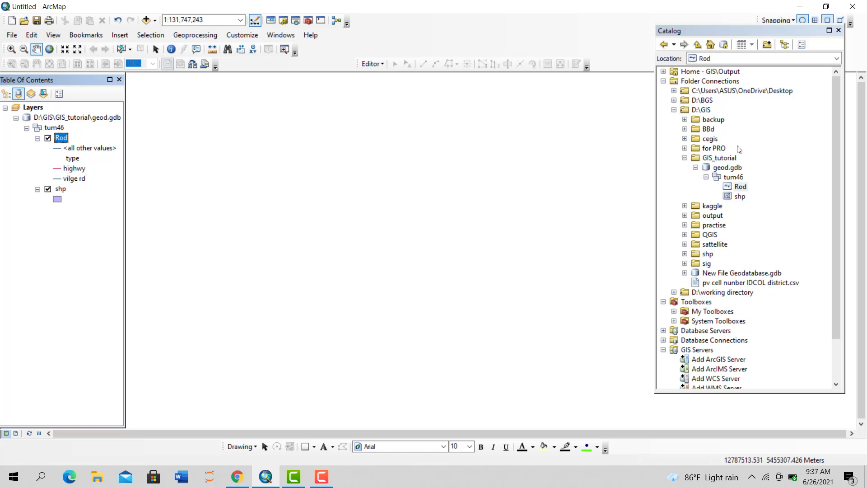
Start a new feature class named lndmrk in the tum46 dataset with Point Features as its type and proceed to its field definitions
right_click(734, 177)
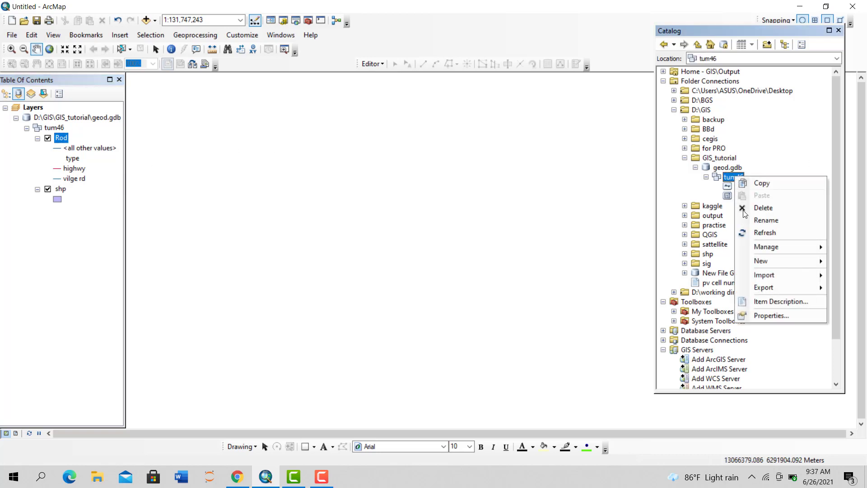
mouse_move(751, 261)
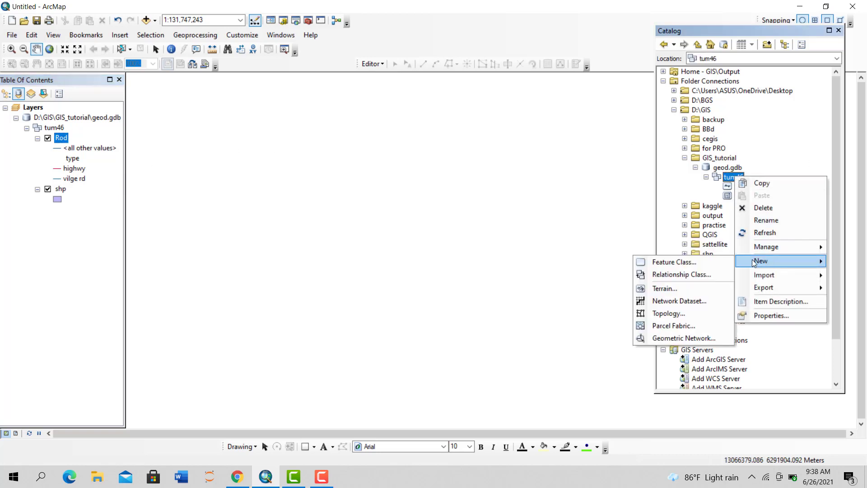
left_click(680, 262)
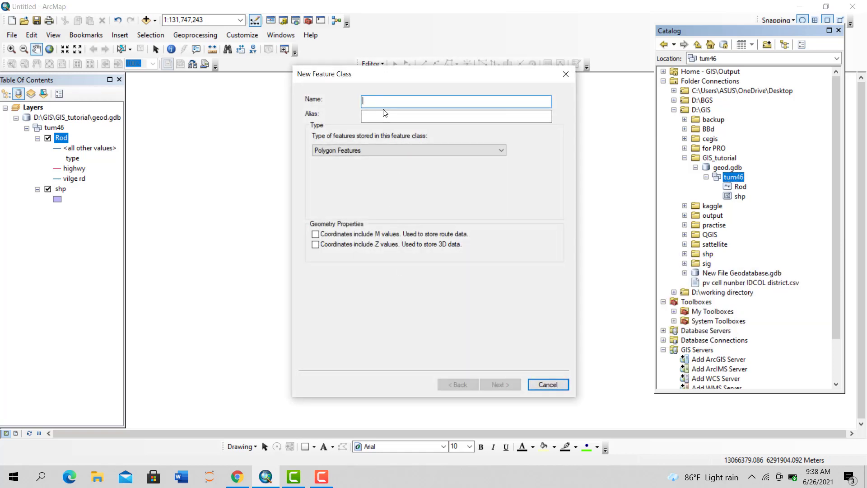
type("lndmrk")
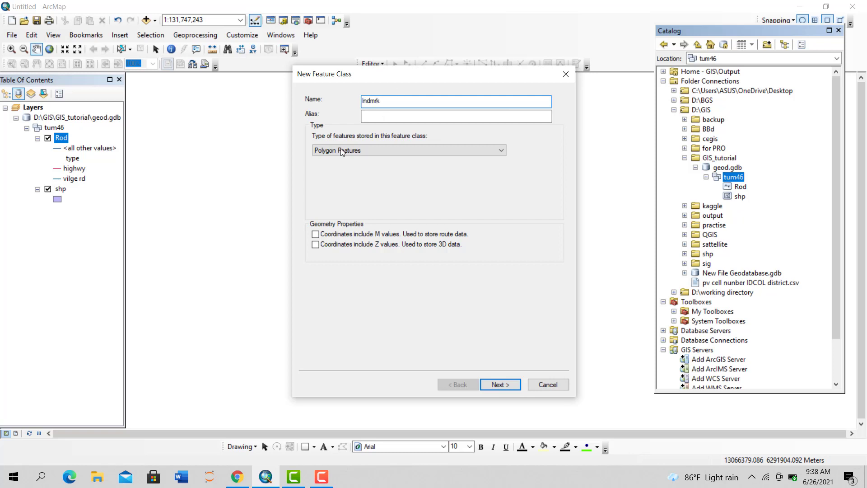
left_click(386, 144)
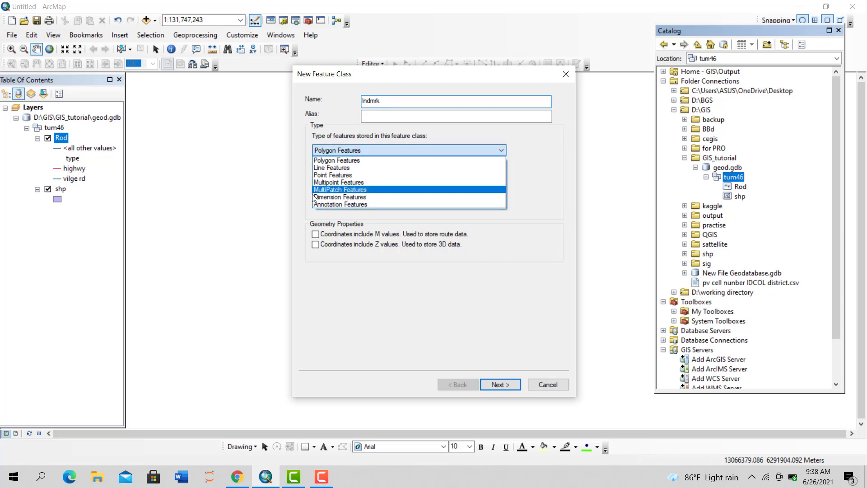
left_click(326, 176)
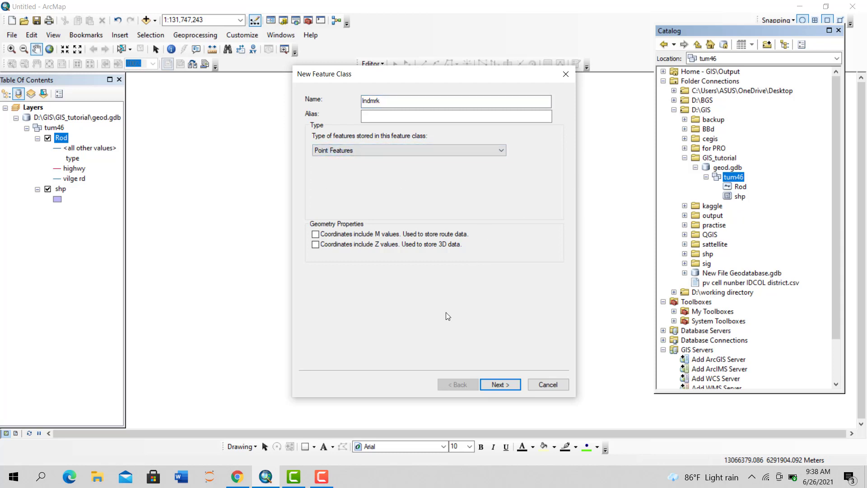
left_click(501, 386)
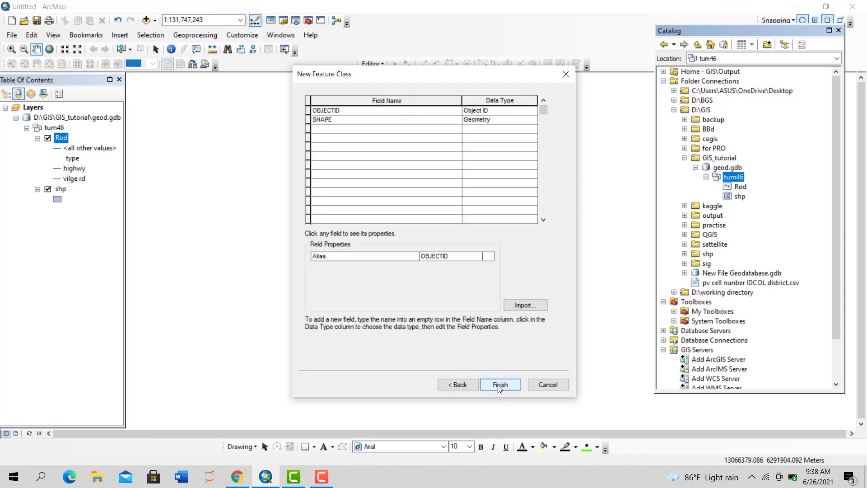
left_click(500, 386)
Add a field named type to the lndmrk feature class and open its data type choices
left_click(337, 129)
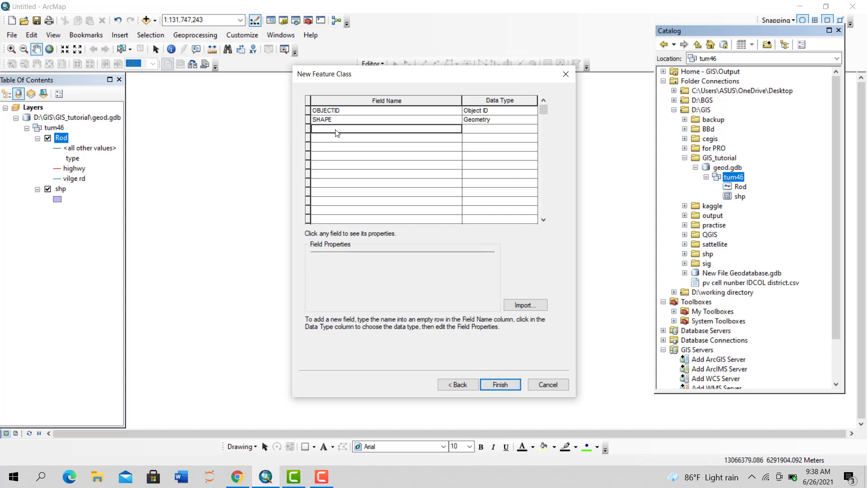
type("type")
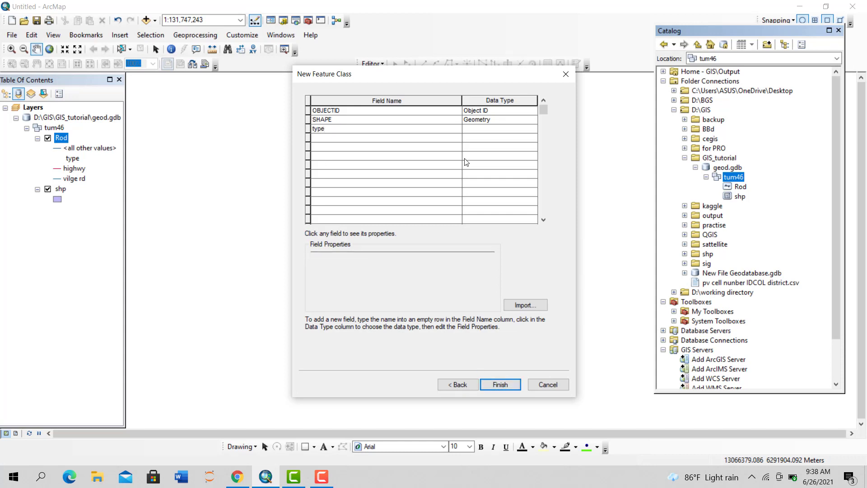
left_click(479, 131)
left_click(477, 130)
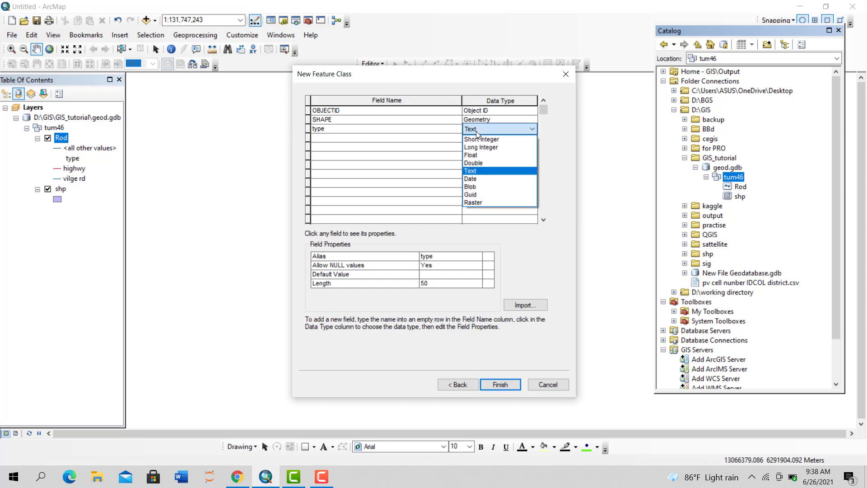
Keep the type field as Text, add a Short Integer field named code, and finish creating the feature class
left_click(478, 129)
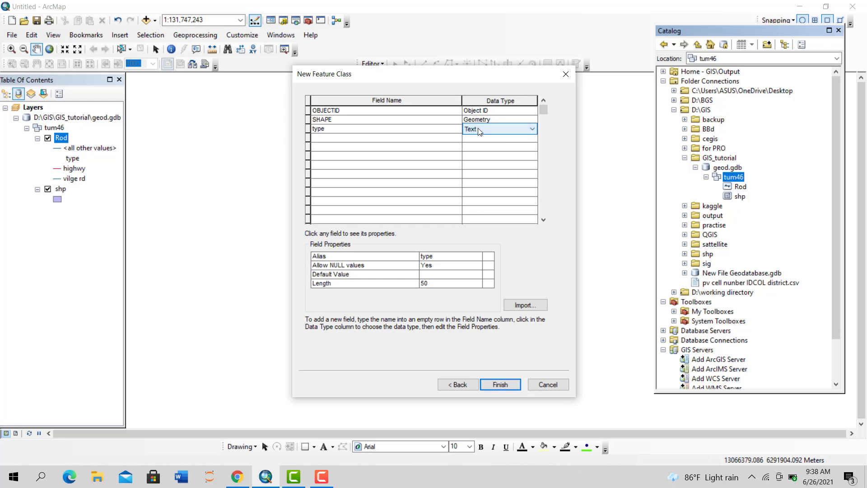
left_click(328, 140)
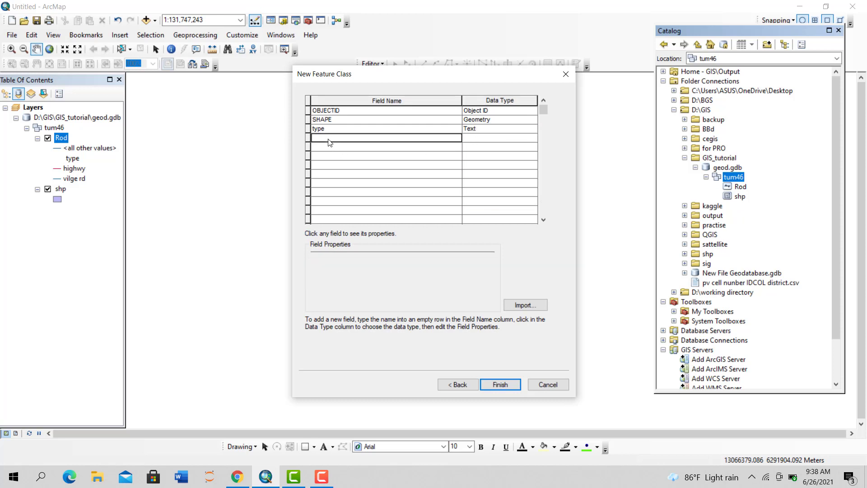
type("code")
left_click(468, 136)
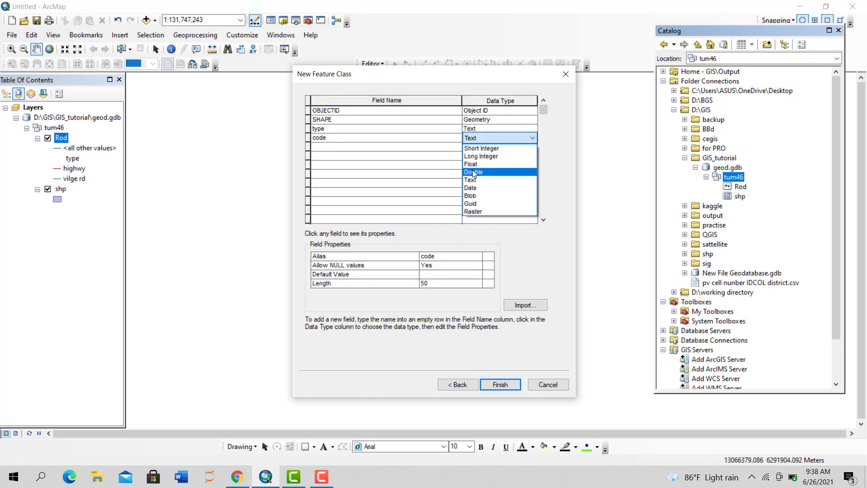
left_click(471, 149)
left_click(500, 384)
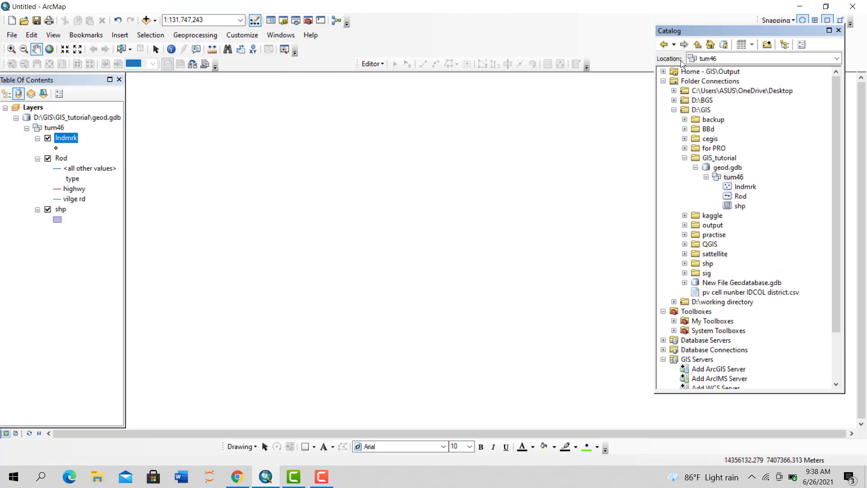
Add the OpenStreetMap basemap to the map
left_click(154, 20)
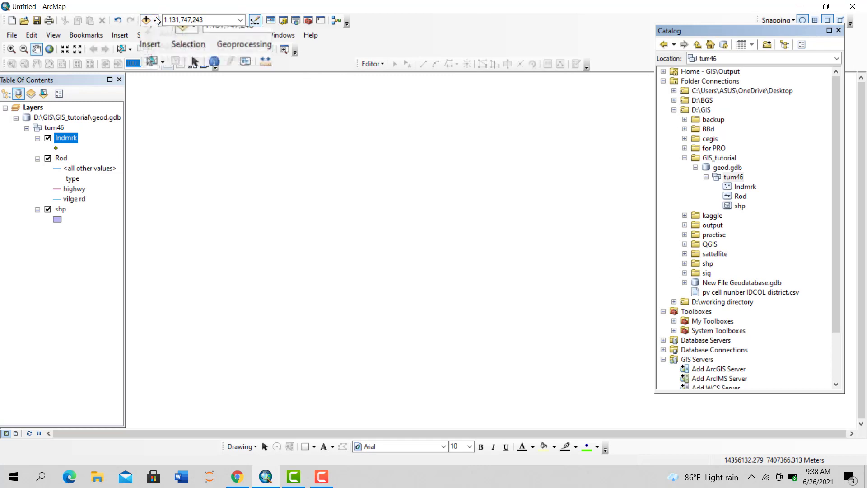
left_click(171, 44)
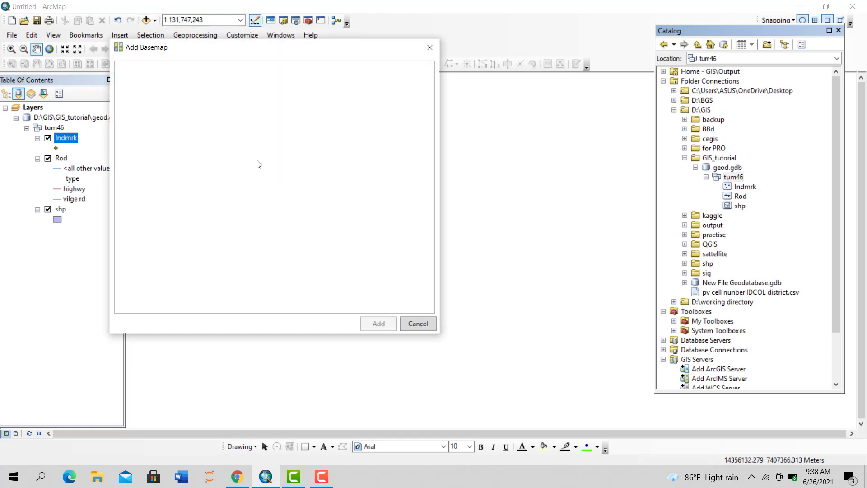
scroll(234, 257, "down", 2)
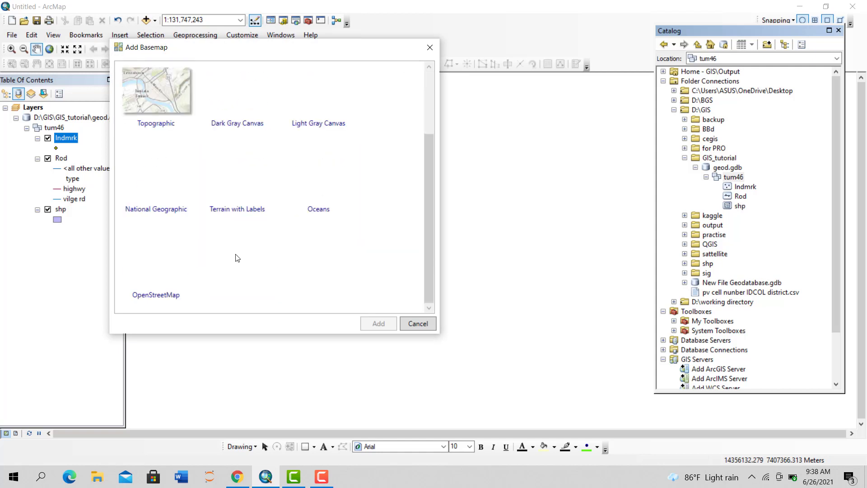
left_click(146, 263)
double_click(146, 260)
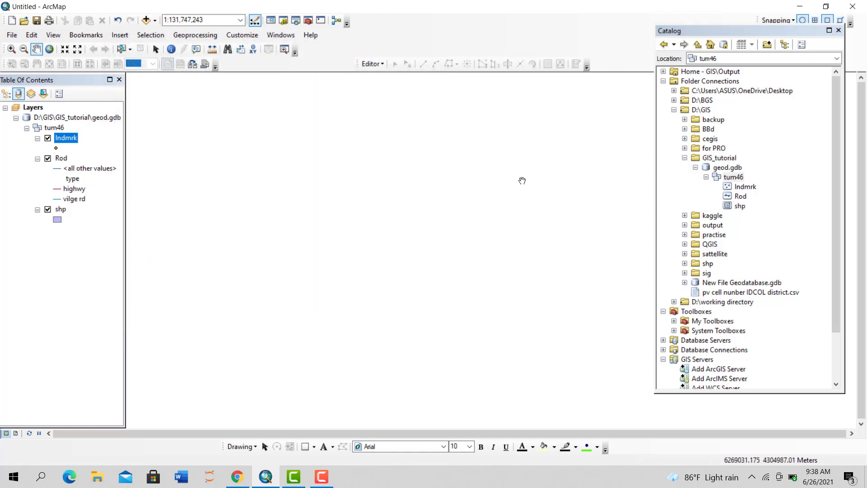
Start an edit session and choose the shp template for creating polygon features around Siddik Bazar
left_click(372, 64)
left_click(377, 77)
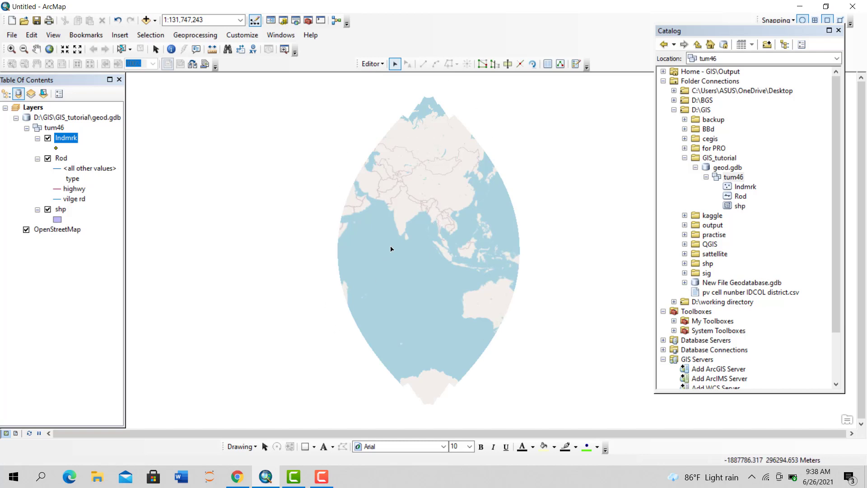
scroll(435, 219, "up", 10)
scroll(498, 209, "up", 2)
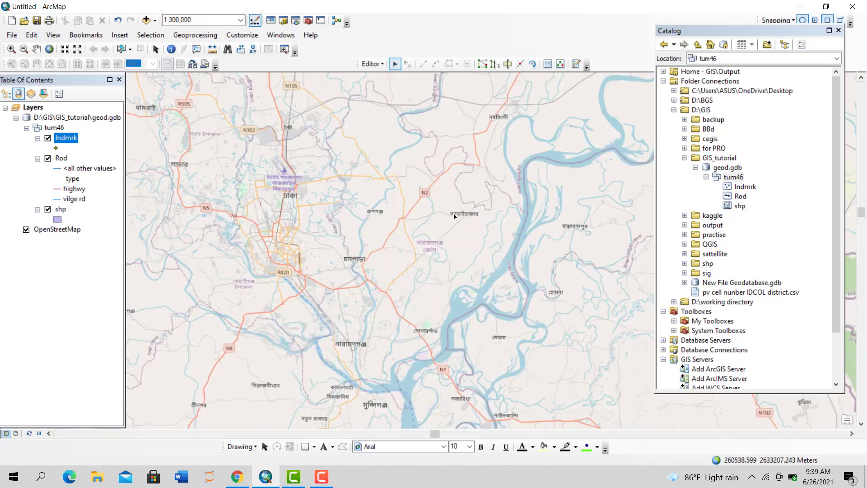
scroll(282, 263, "up", 3)
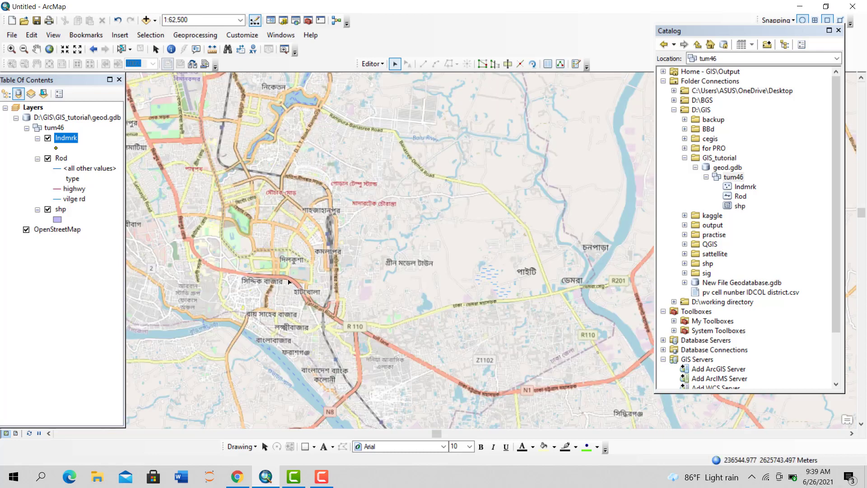
left_click_drag(293, 263, 425, 244)
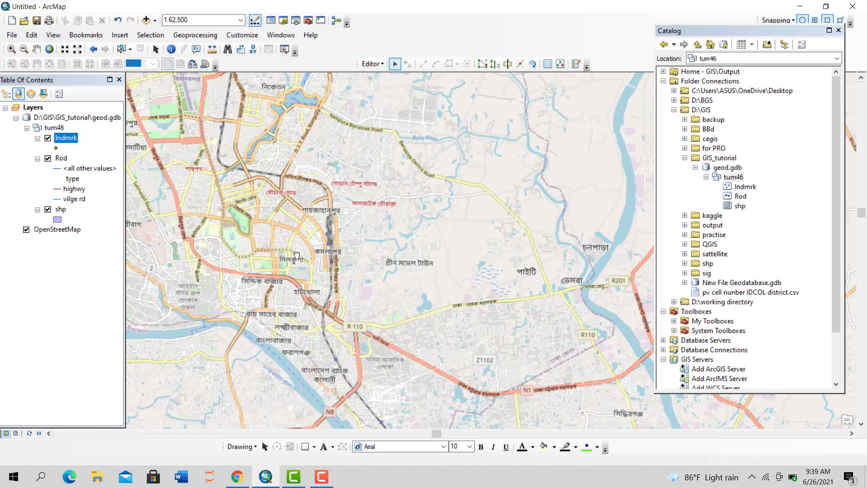
scroll(517, 258, "up", 6)
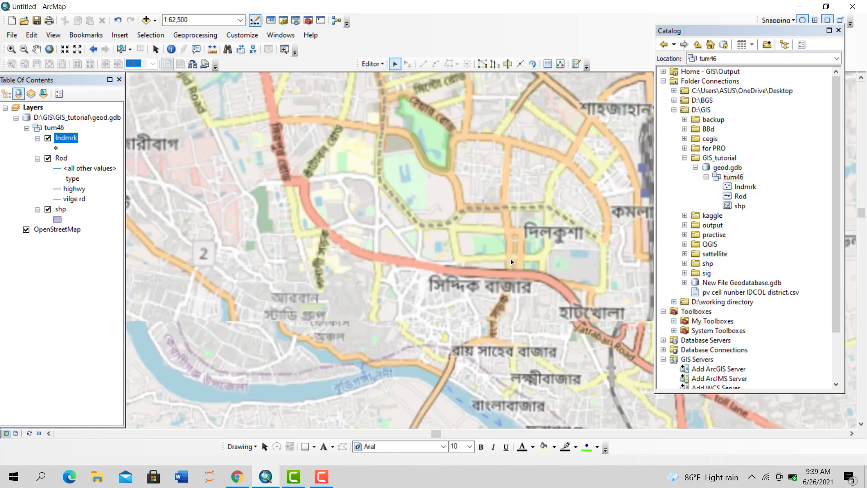
scroll(508, 274, "up", 5)
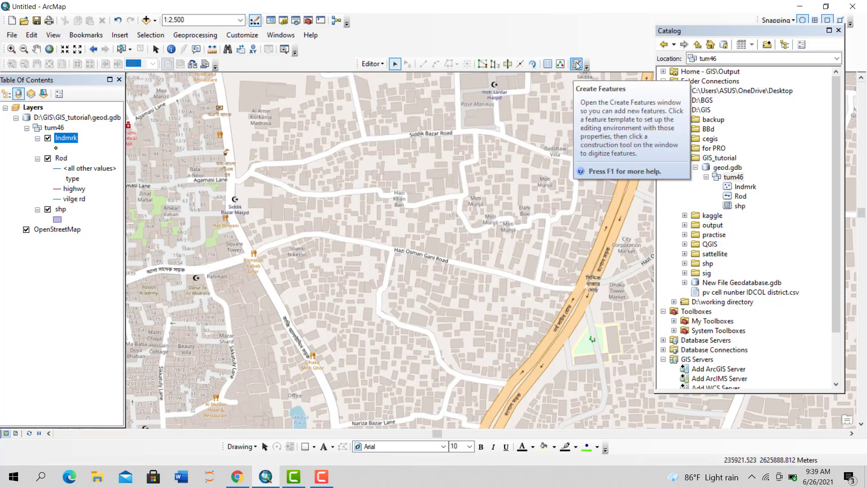
left_click(574, 65)
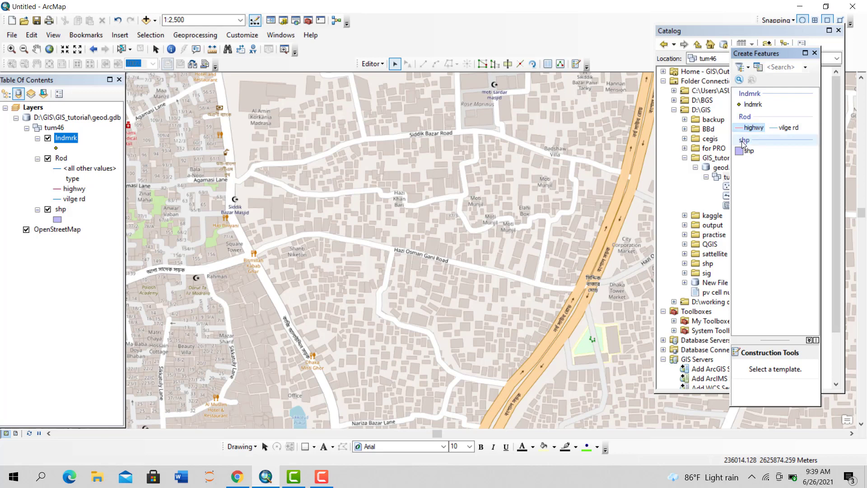
left_click(747, 151)
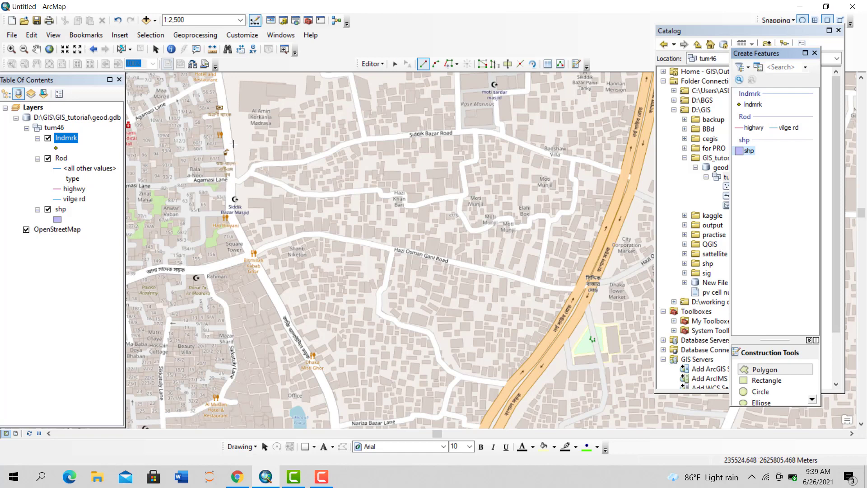
Digitize a shp polygon around the Siddik Bazar block, following the western road, Nariza Bazar Lane, the eastern main road and Moti Sarder Road
left_click(223, 83)
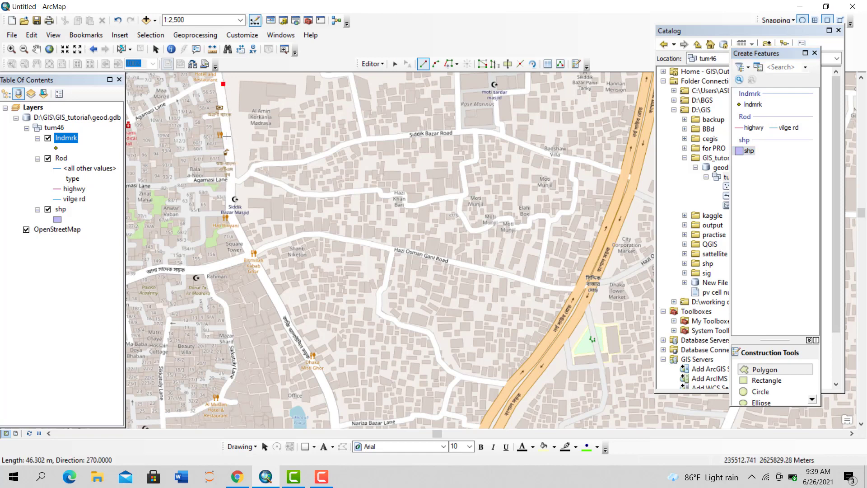
left_click(235, 170)
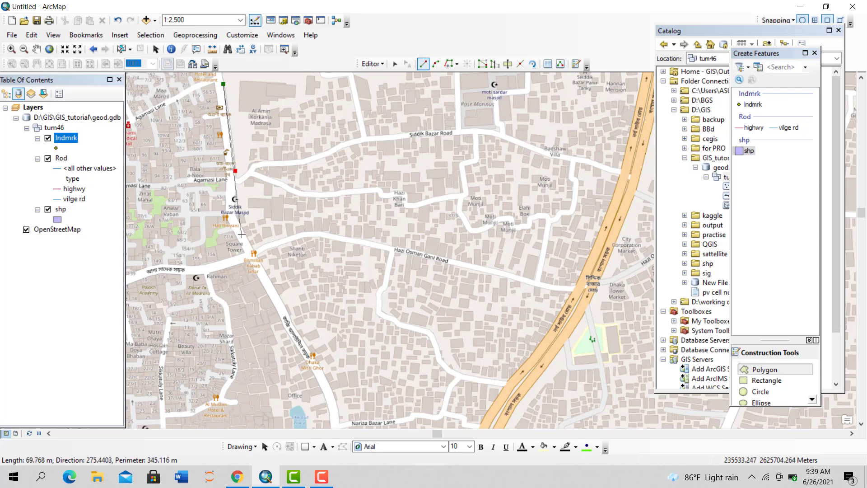
left_click(234, 210)
left_click(253, 253)
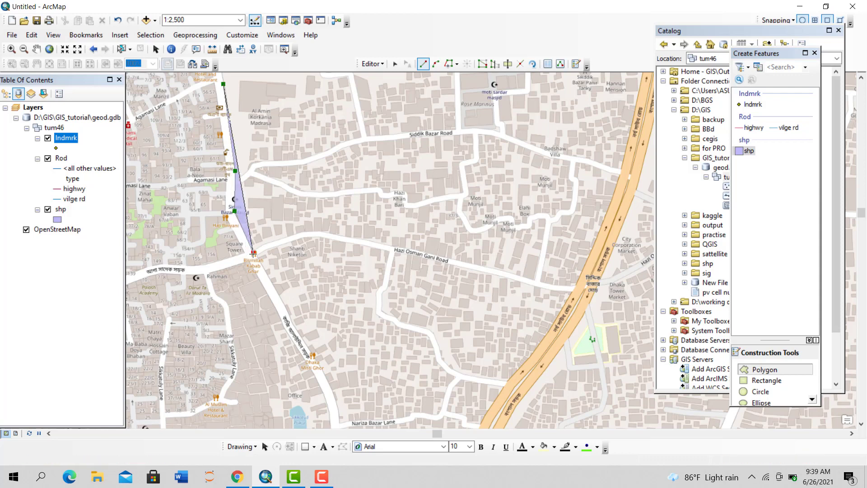
left_click(319, 366)
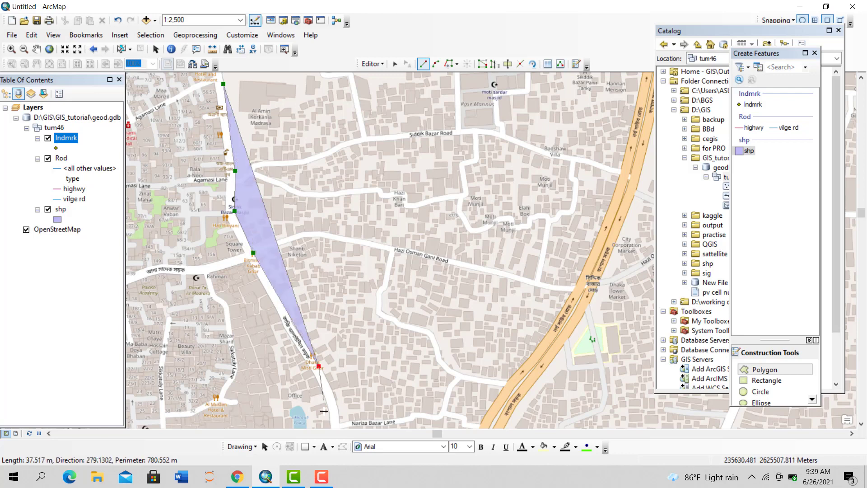
left_click(338, 401)
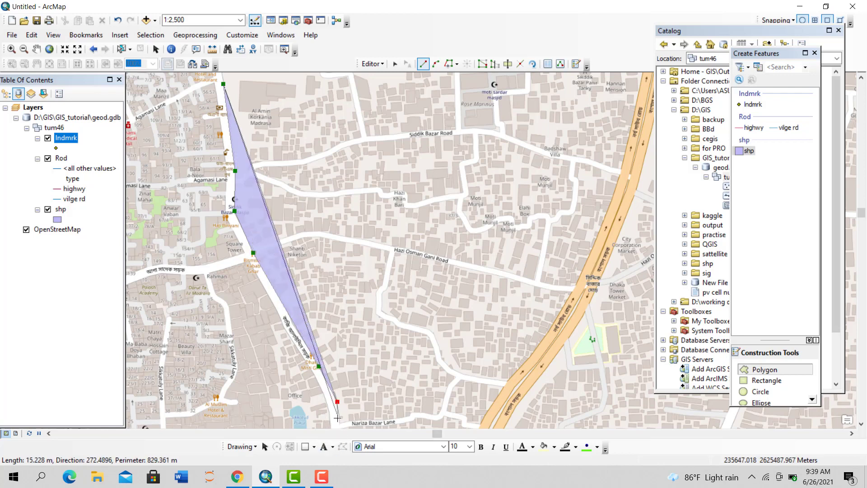
left_click(340, 424)
left_click(393, 421)
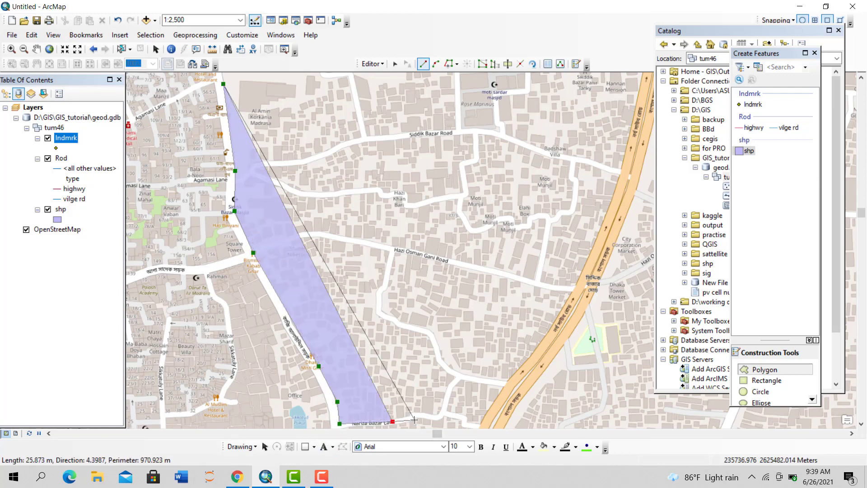
left_click(408, 418)
left_click(438, 412)
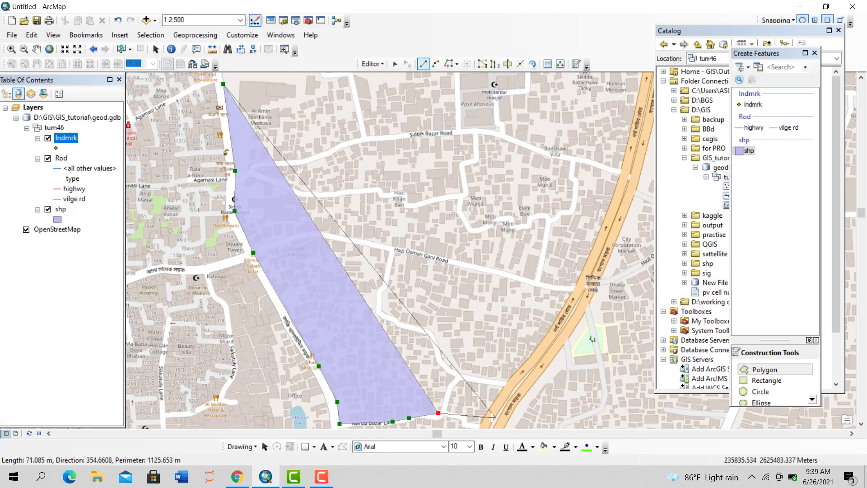
left_click(479, 424)
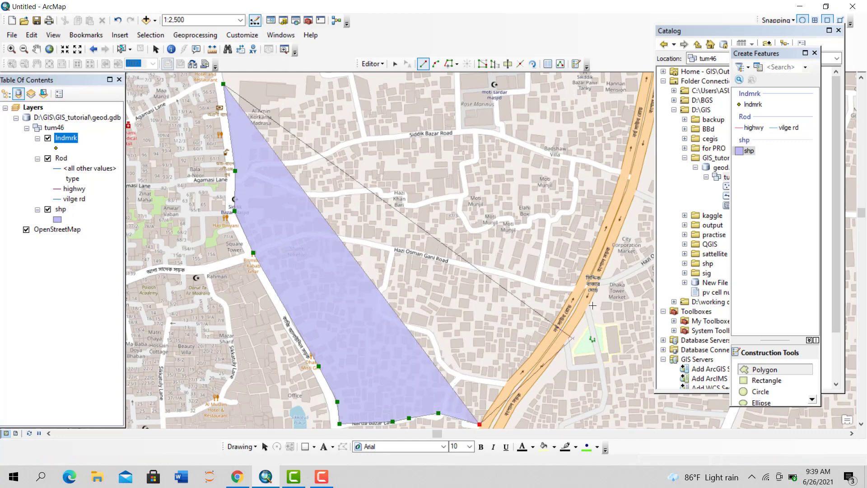
left_click(550, 332)
left_click(614, 186)
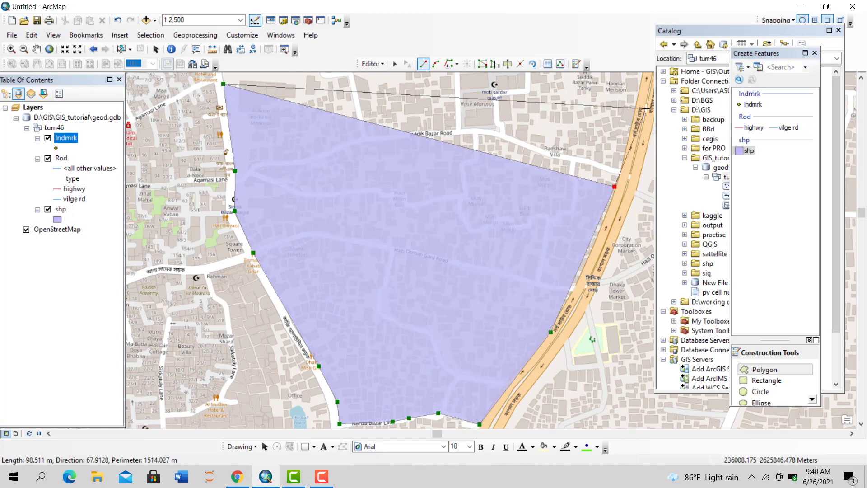
left_click(642, 82)
left_click_drag(539, 155, 545, 248)
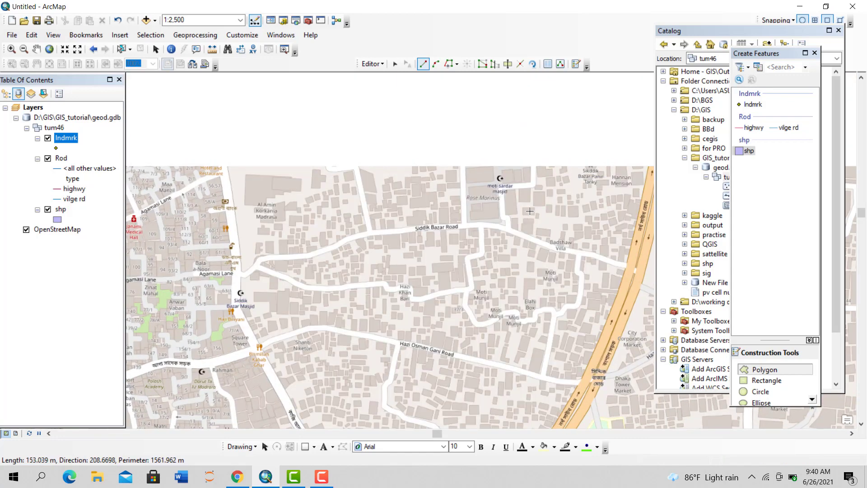
double_click(224, 139)
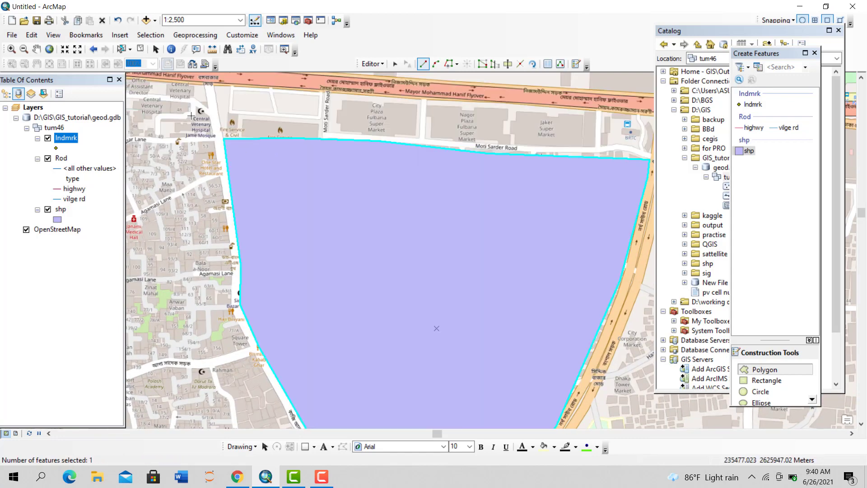
scroll(268, 121, "up", 1)
scroll(271, 105, "up", 1)
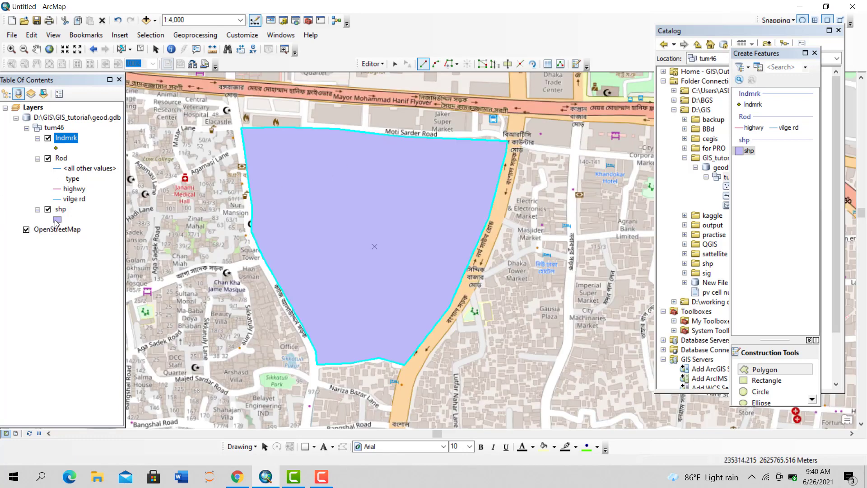
Choose the Hollow symbol for the shp layer and set its outline width to 1
left_click(57, 219)
left_click(322, 215)
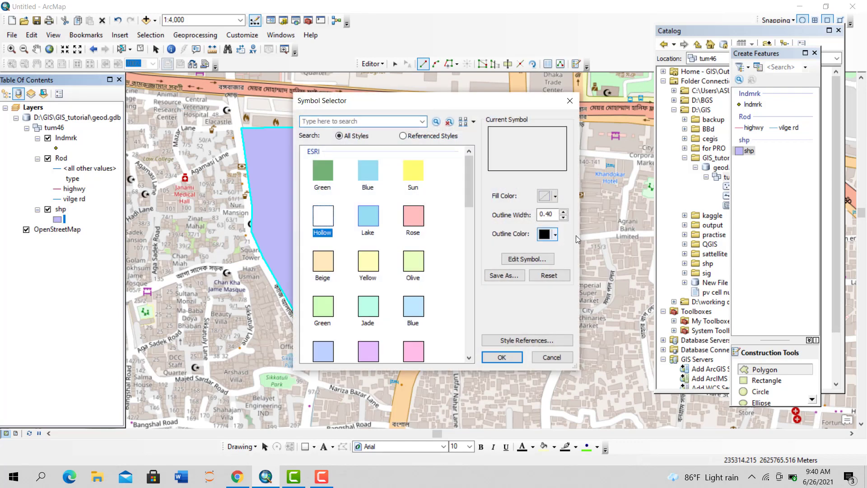
left_click(564, 212)
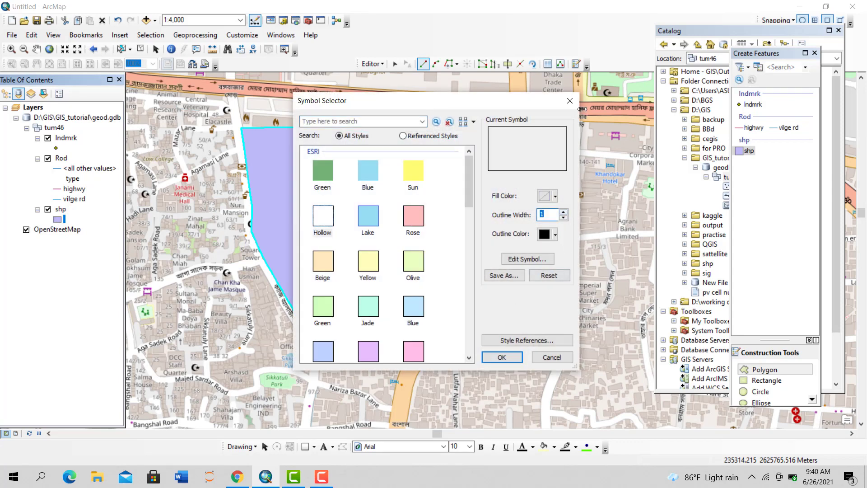
left_click(507, 260)
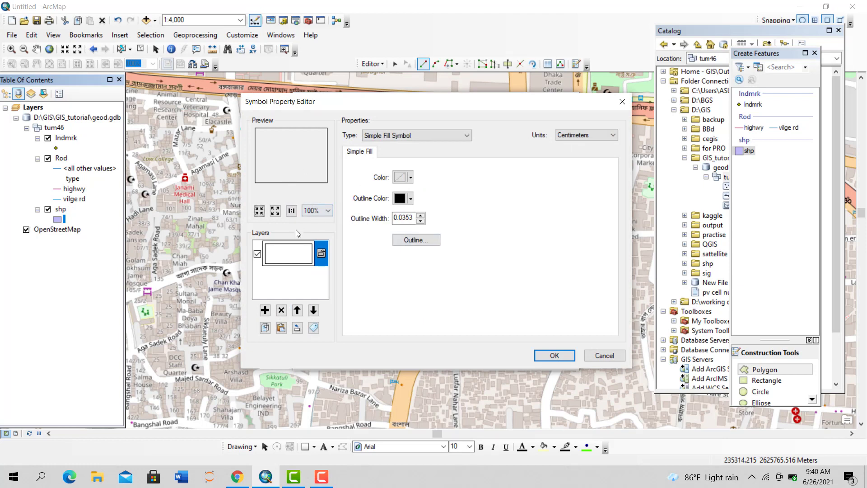
left_click(406, 135)
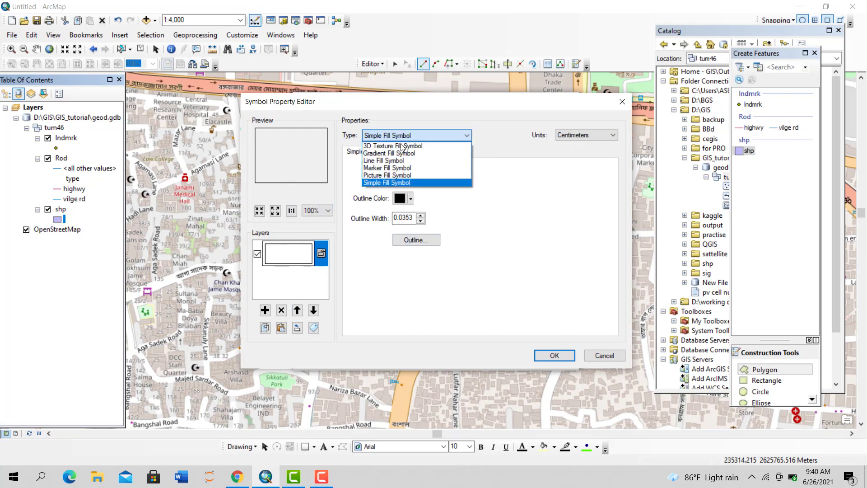
left_click(392, 170)
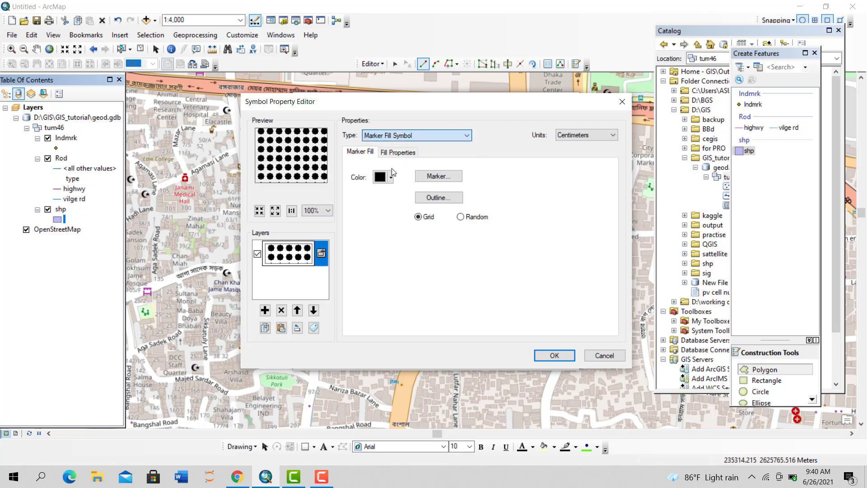
left_click(409, 135)
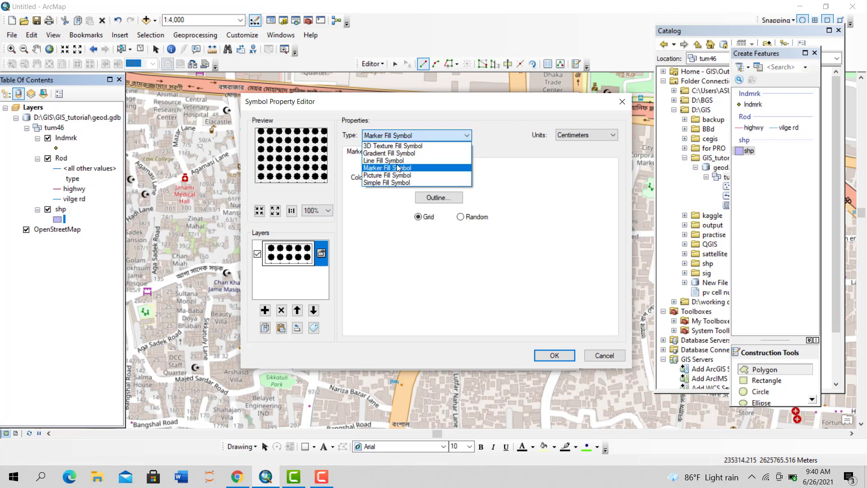
left_click(617, 106)
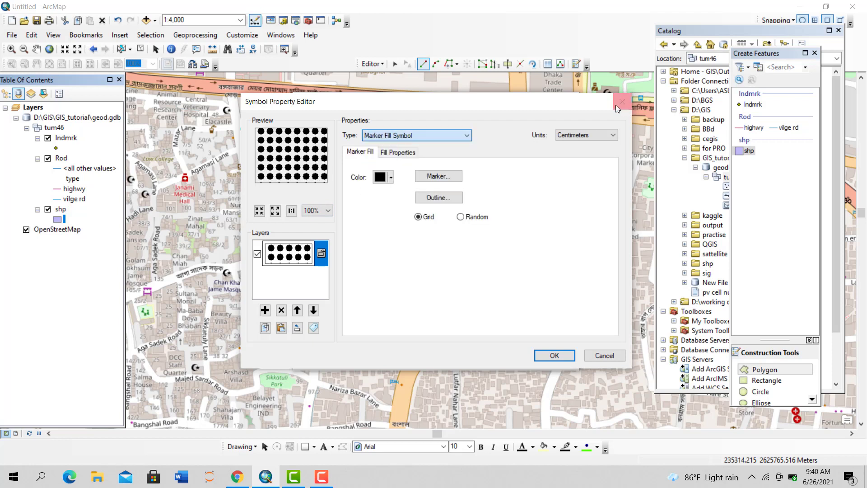
Close the advanced symbol editor without changes and apply the hollow symbol to the shp layer
left_click(622, 102)
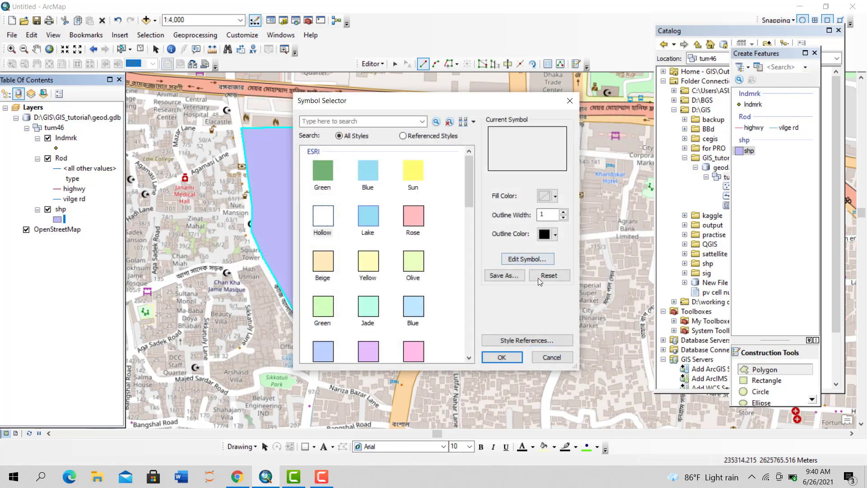
left_click(501, 357)
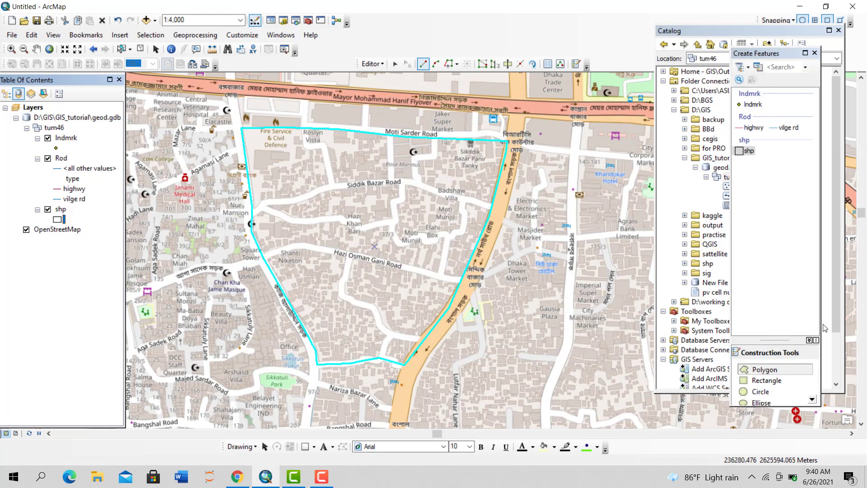
Digitize a highwy line about 472 m long along Siddik Bazar Road, from the polygon's western edge to its eastern edge
left_click(752, 128)
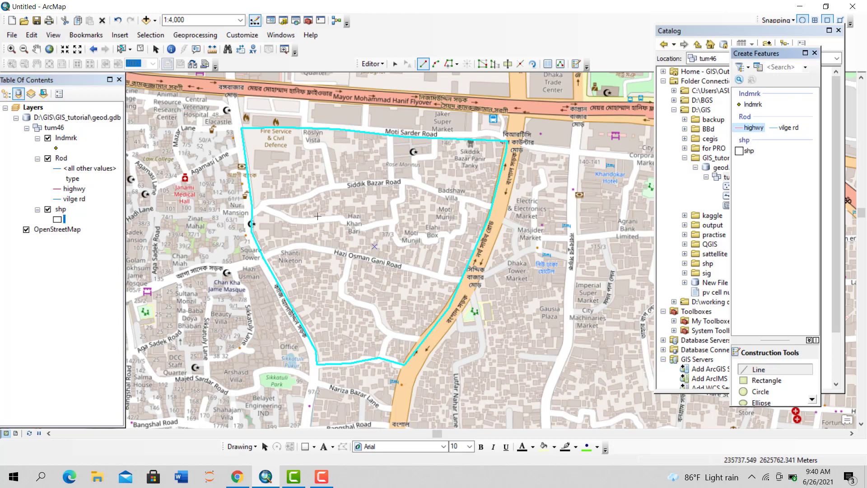
left_click(252, 213)
left_click(262, 200)
left_click(292, 196)
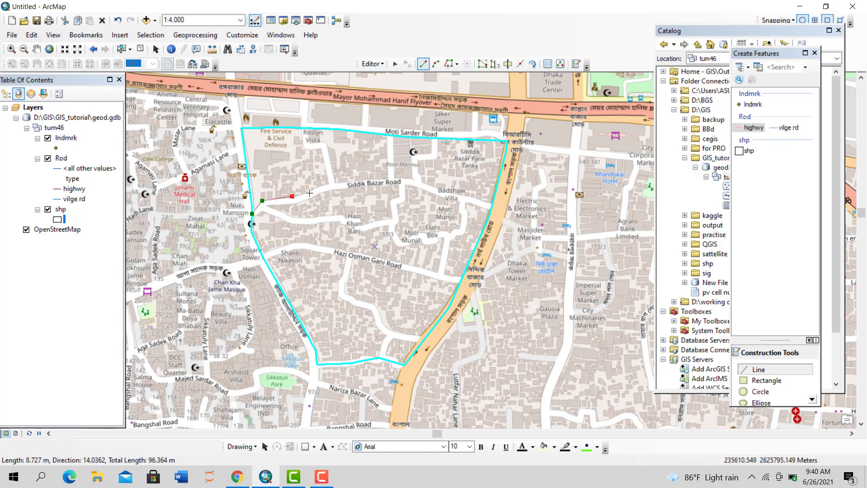
left_click(334, 184)
left_click(401, 179)
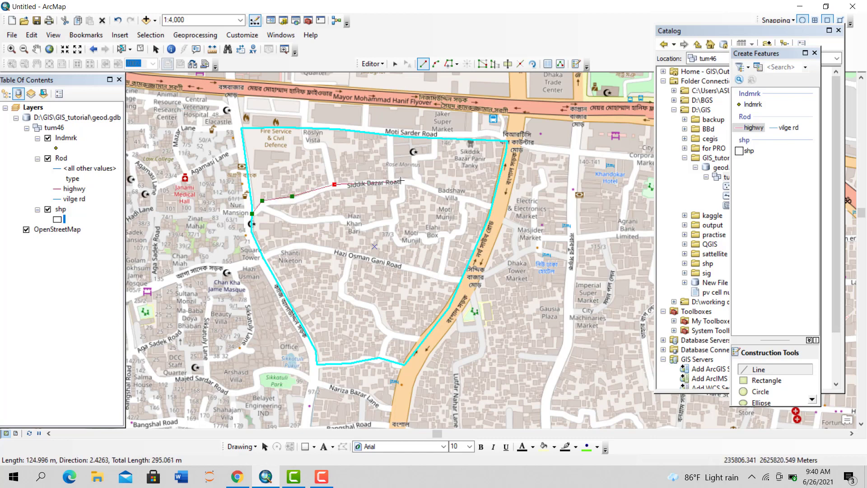
left_click(435, 189)
left_click(469, 198)
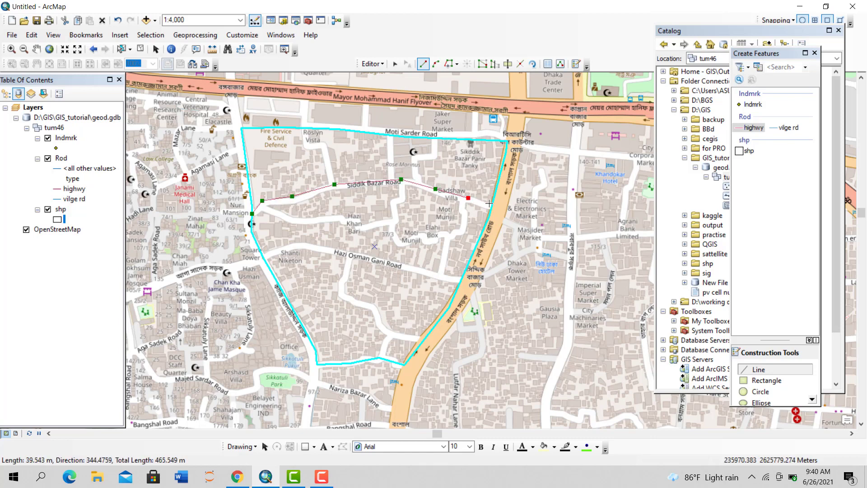
double_click(492, 204)
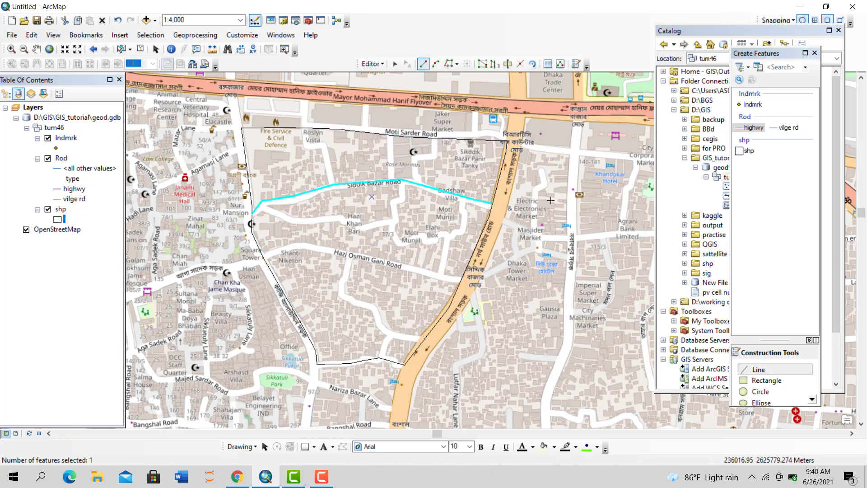
Digitize a highwy line about 380 m long along Hazi Osman Gani Road, from the polygon's western edge to the eastern main road
left_click(788, 127)
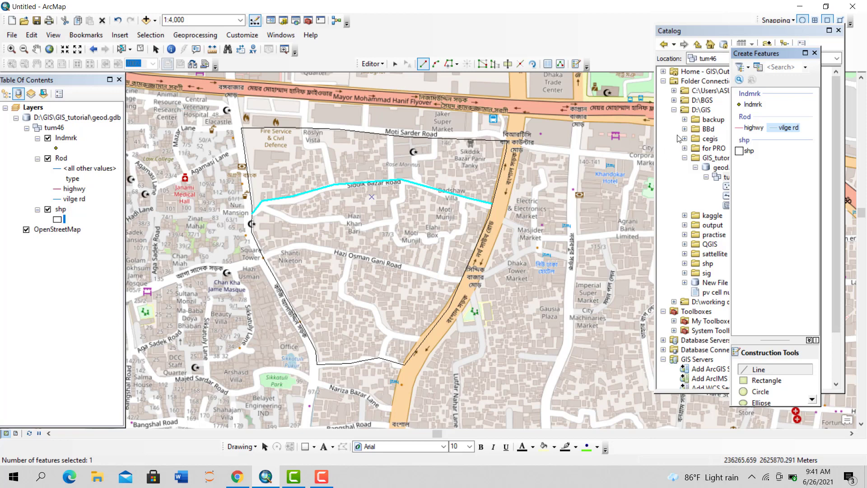
left_click(753, 127)
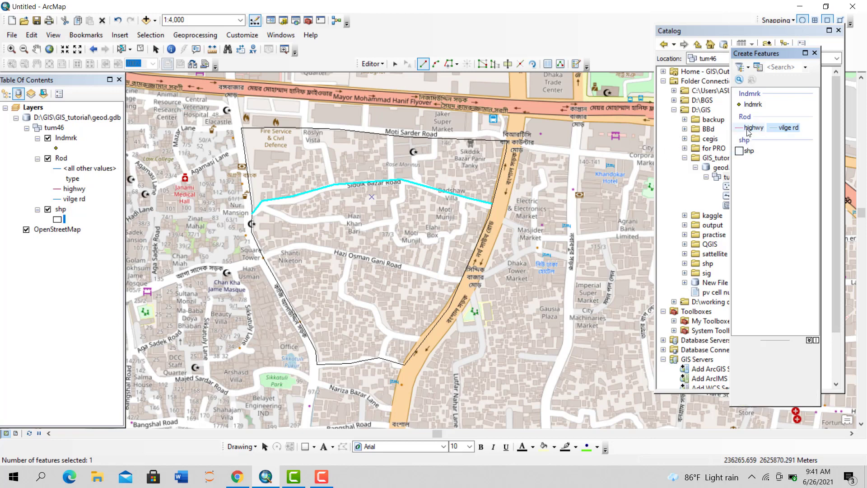
left_click(263, 258)
left_click(295, 248)
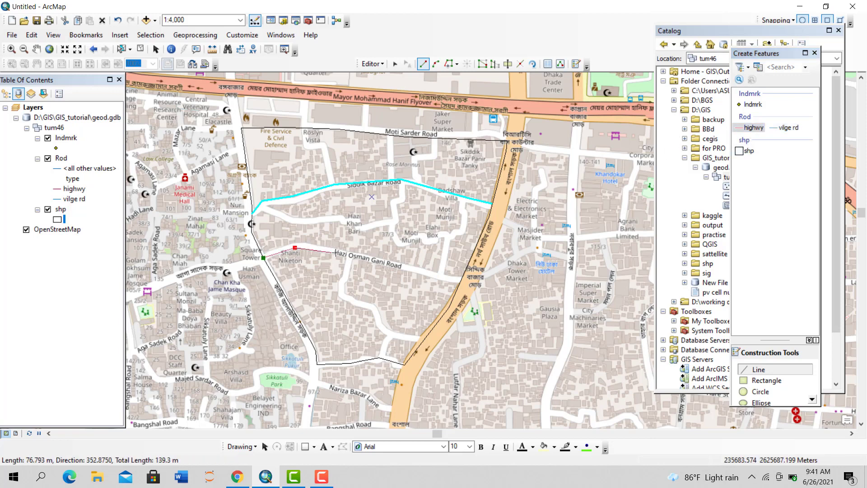
left_click(336, 253)
left_click(404, 266)
left_click(453, 276)
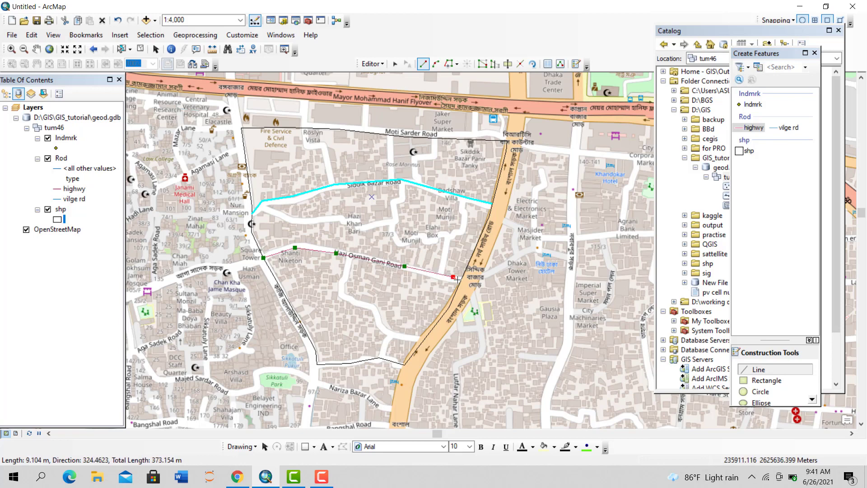
double_click(460, 279)
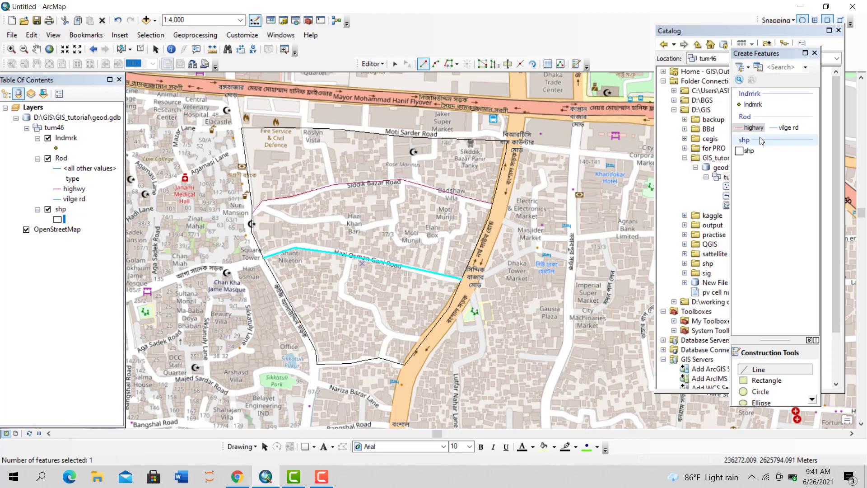
Digitize a vilge rd line about 303 m long following the winding lane from Siddik Bazar Road down to Hazi Osman Gani Road
left_click(785, 129)
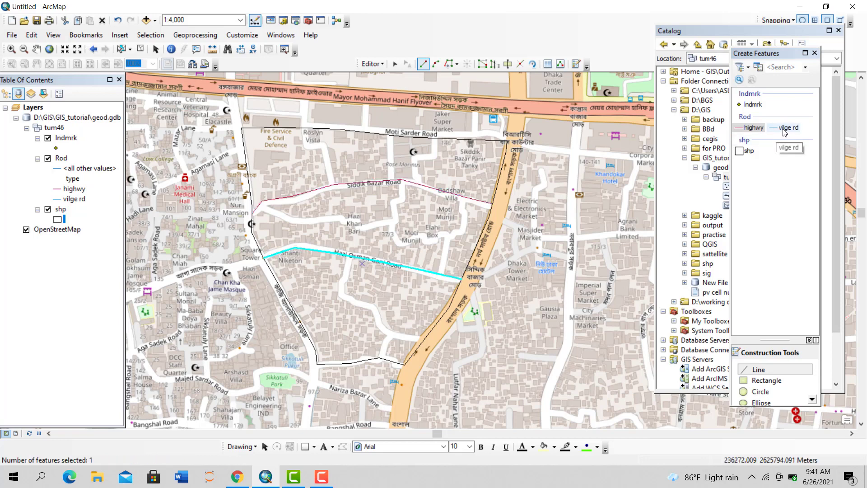
left_click(401, 180)
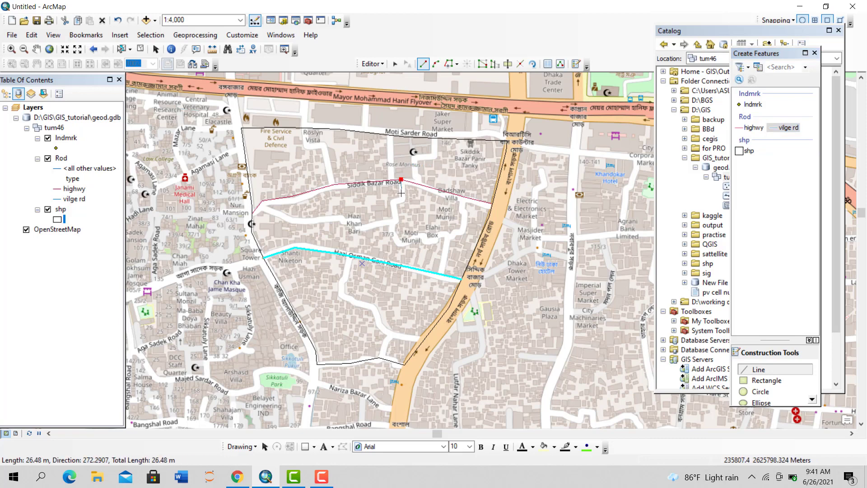
left_click(401, 195)
left_click(395, 205)
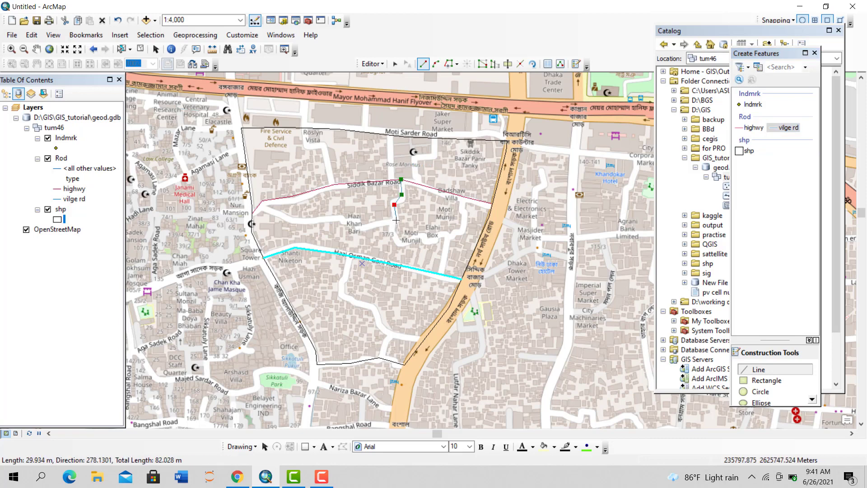
left_click(396, 220)
left_click(393, 232)
left_click(398, 246)
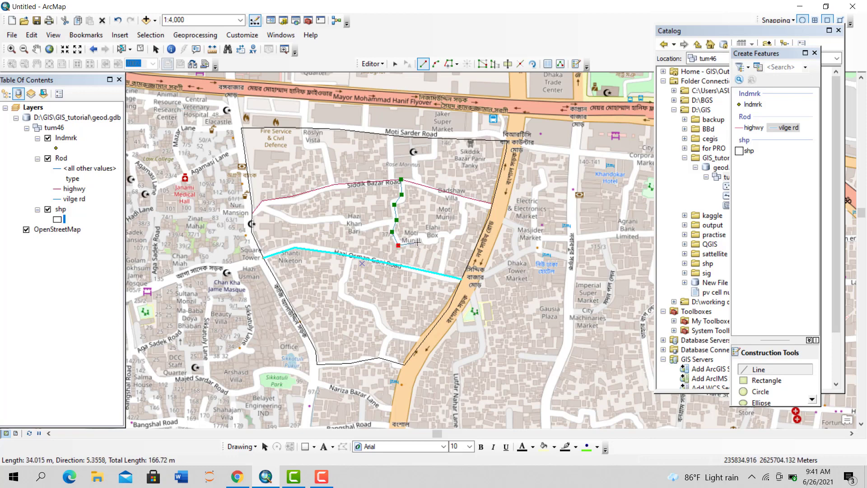
left_click(416, 238)
left_click(428, 239)
left_click(445, 234)
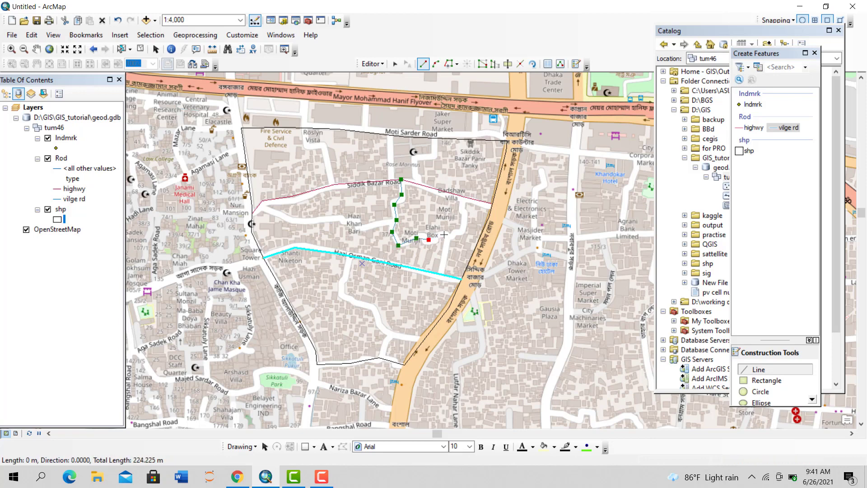
left_click(444, 250)
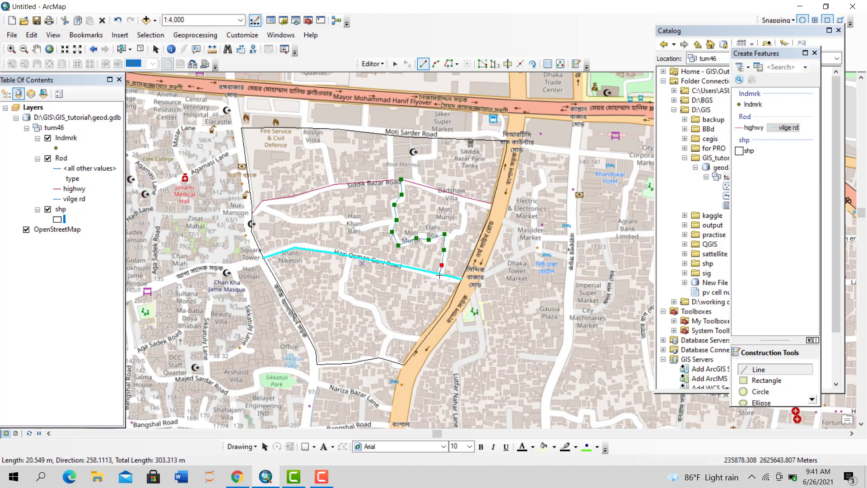
double_click(441, 275)
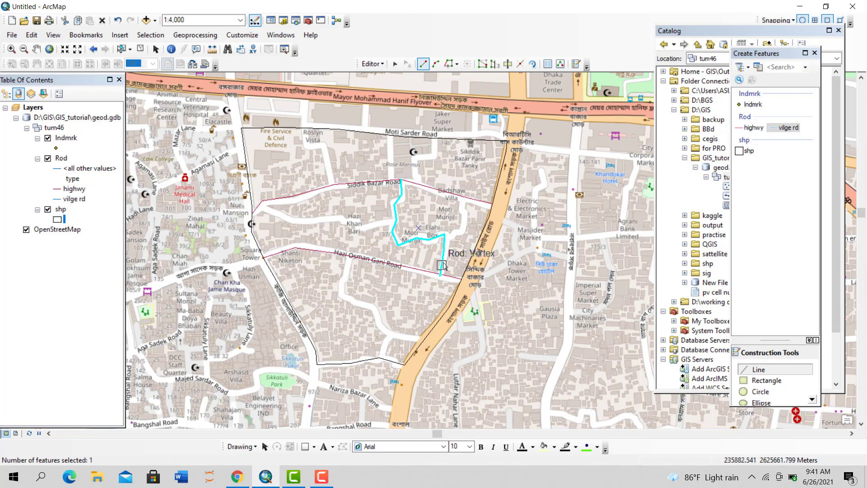
Set the new village road's nme attribute to kzi rod and its dimeter to 30
left_click(548, 64)
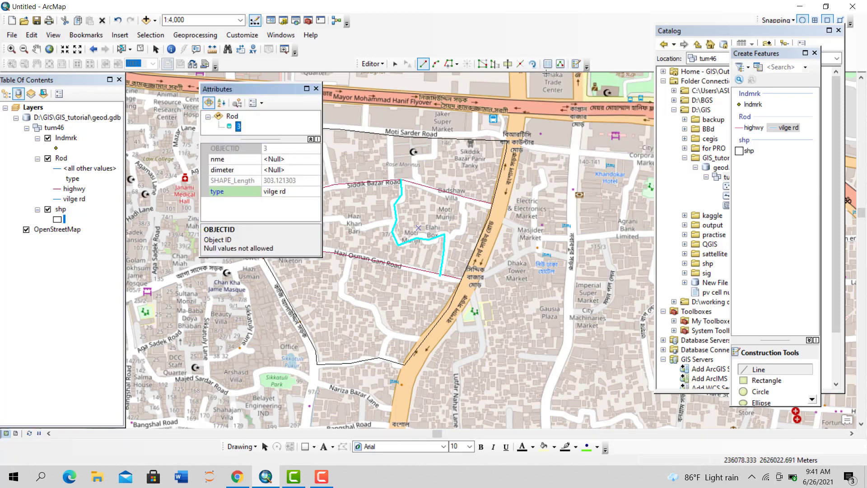
left_click(288, 160)
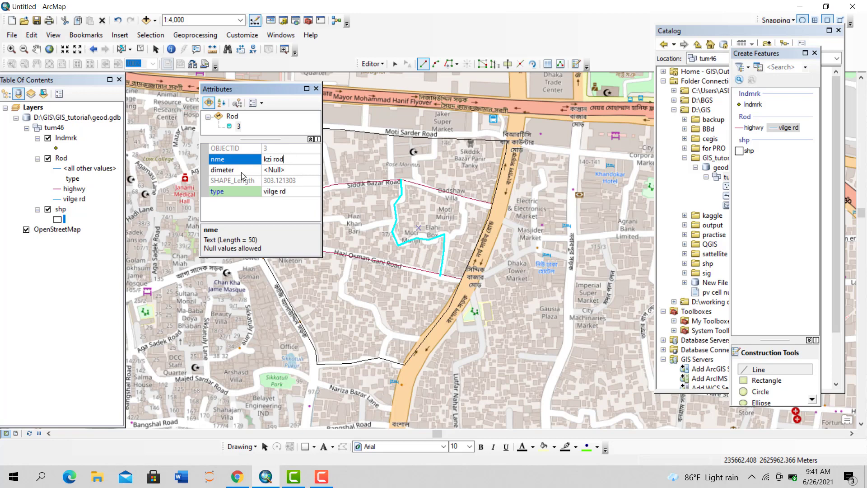
left_click(300, 170)
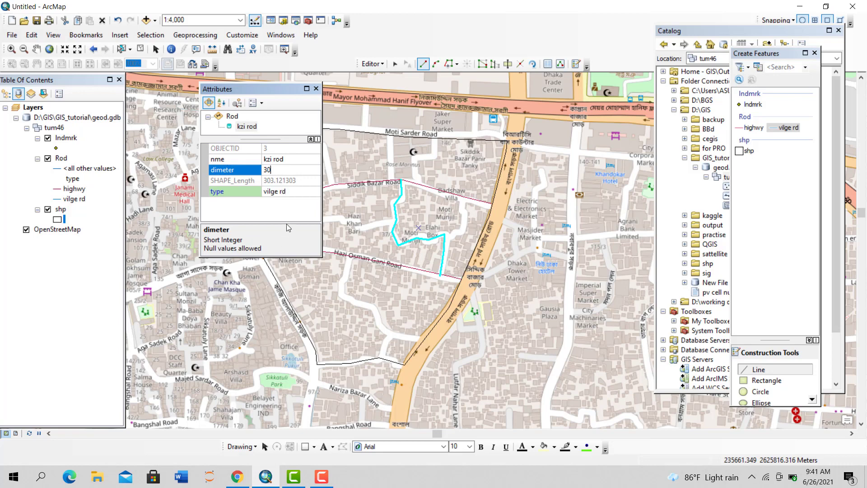
left_click(295, 168)
left_click_drag(279, 84, 167, 9)
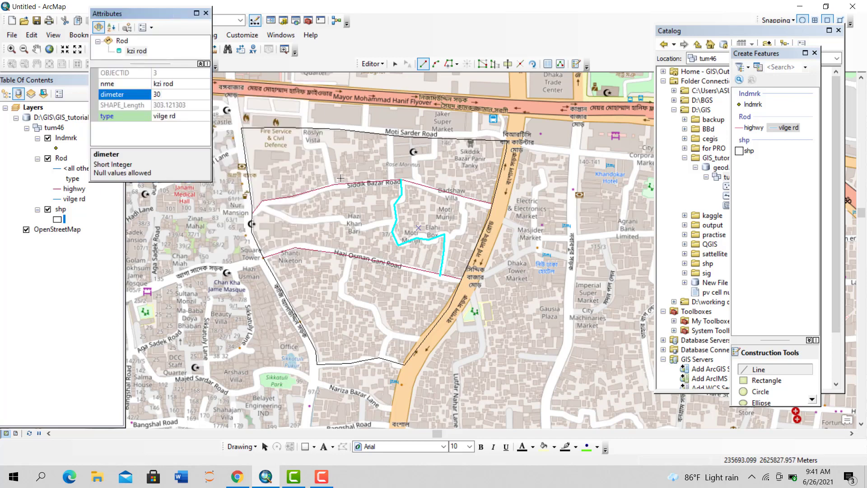
key("Return")
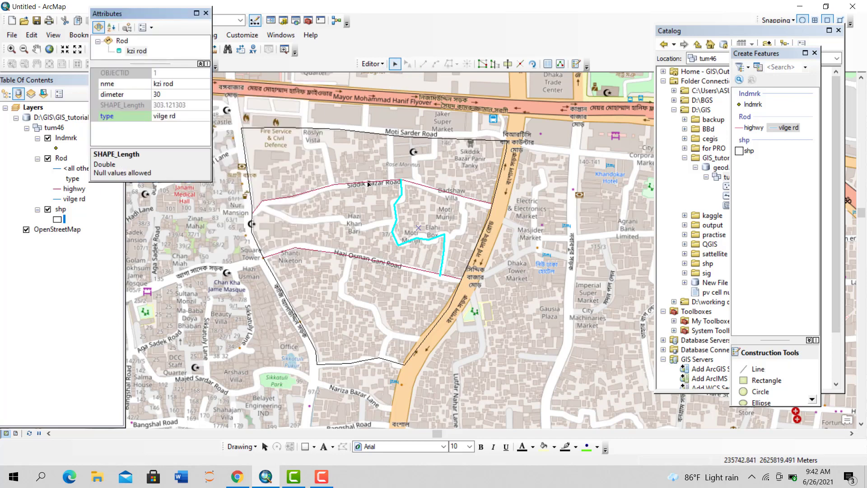
Set the Siddik Bazar Road line's nme attribute to tyu and its dimeter to 35
left_click(386, 183)
left_click(161, 85)
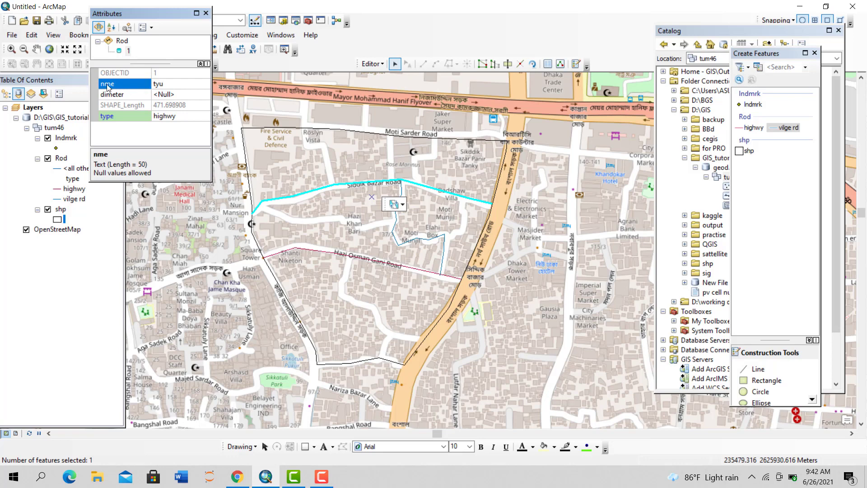
key("Return")
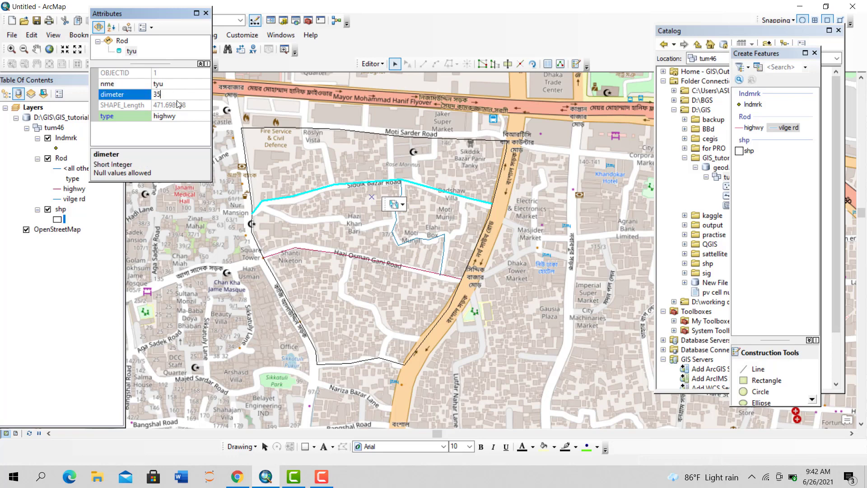
key("Return")
Open the Rod attribute table and match the Hazi Osman Gani Road line and the village road to their records and types
left_click(374, 262)
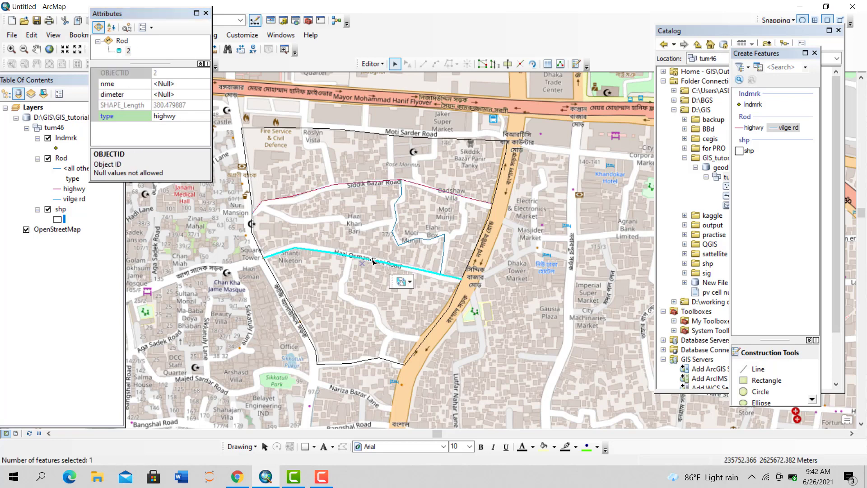
left_click(205, 13)
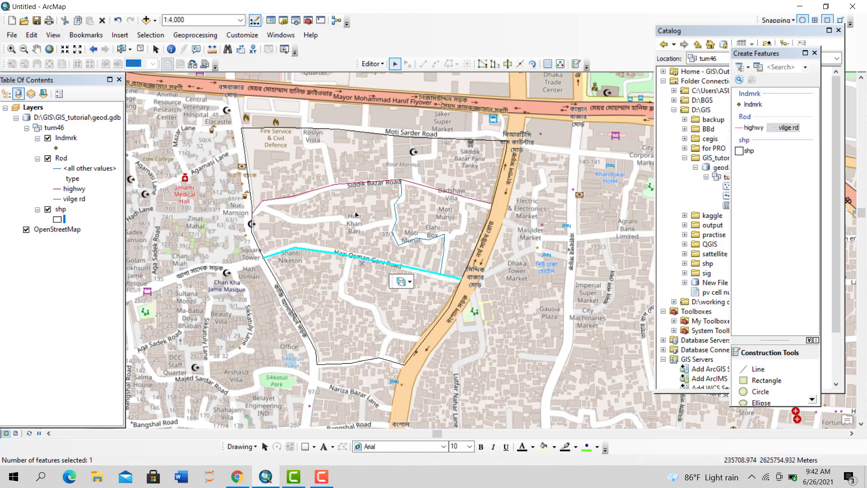
right_click(61, 159)
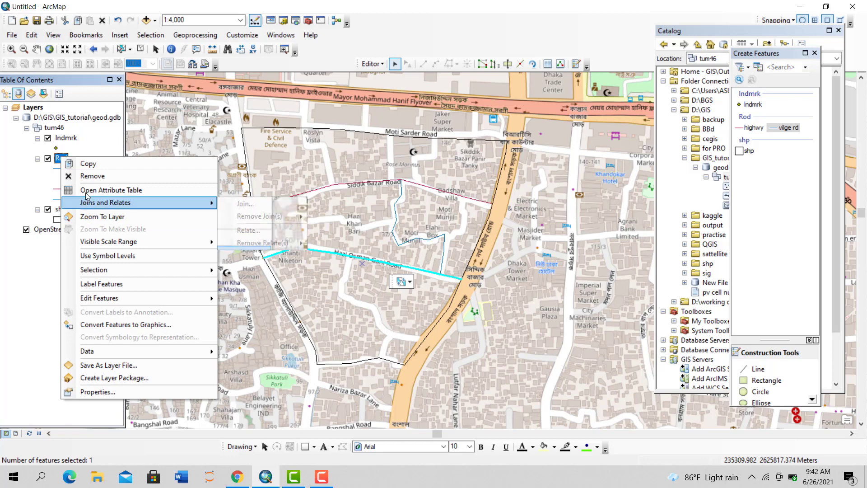
left_click(83, 189)
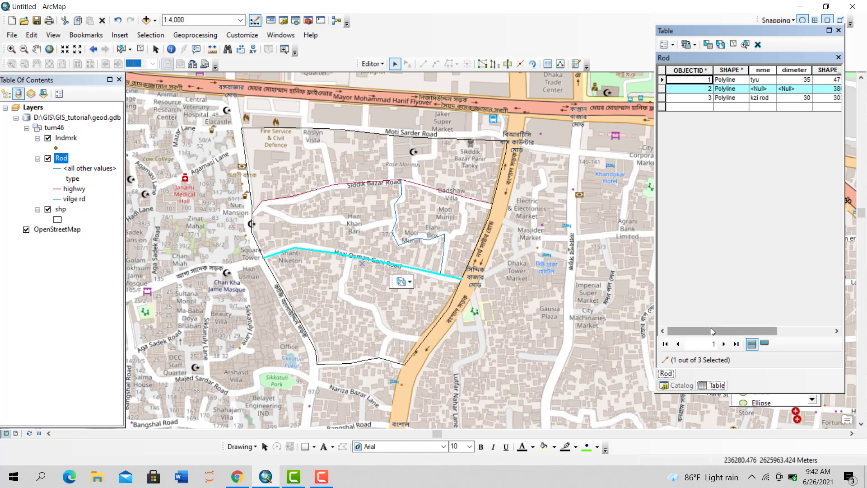
left_click_drag(712, 330, 753, 323)
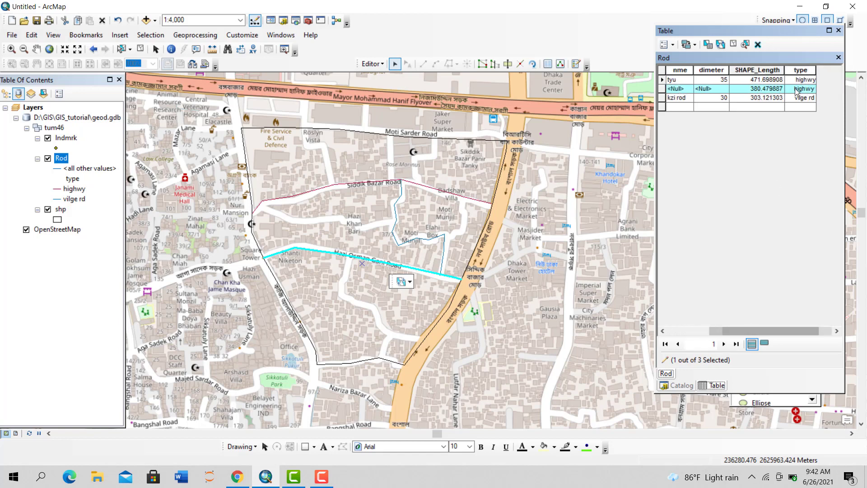
left_click(297, 249)
left_click(296, 249)
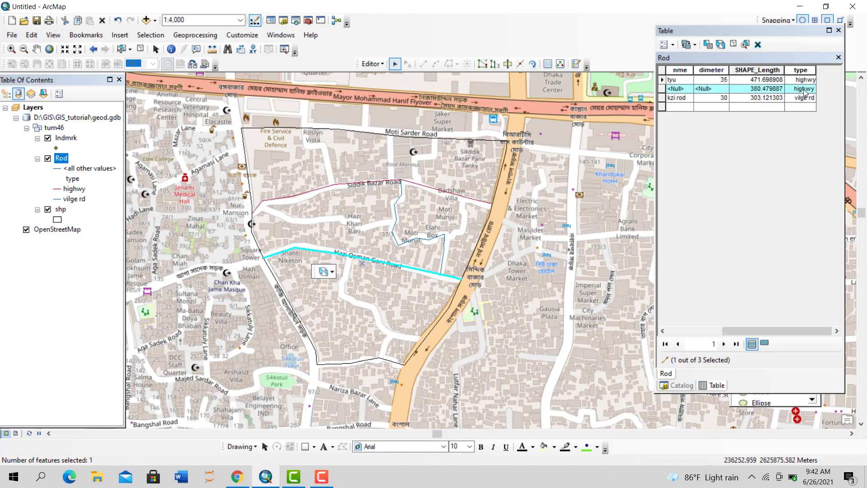
left_click(398, 200)
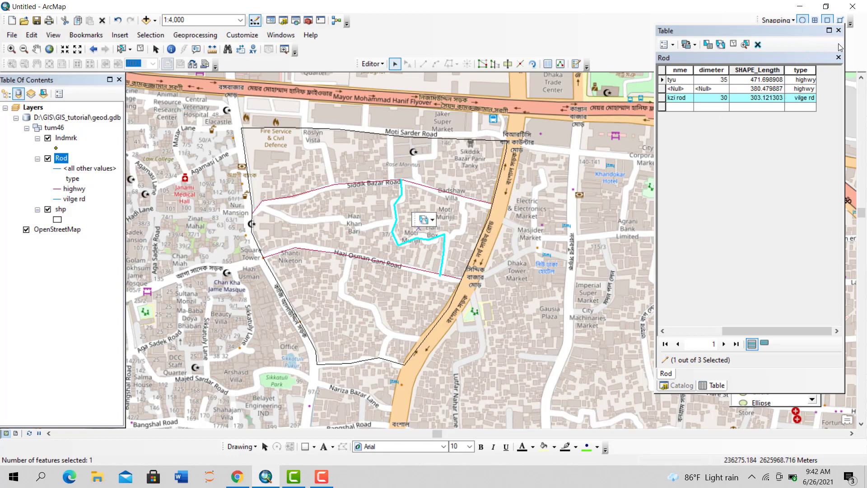
Try to change the type of the Hazi Osman Gani Road record to vilge rd in the Rod attribute table
left_click(804, 91)
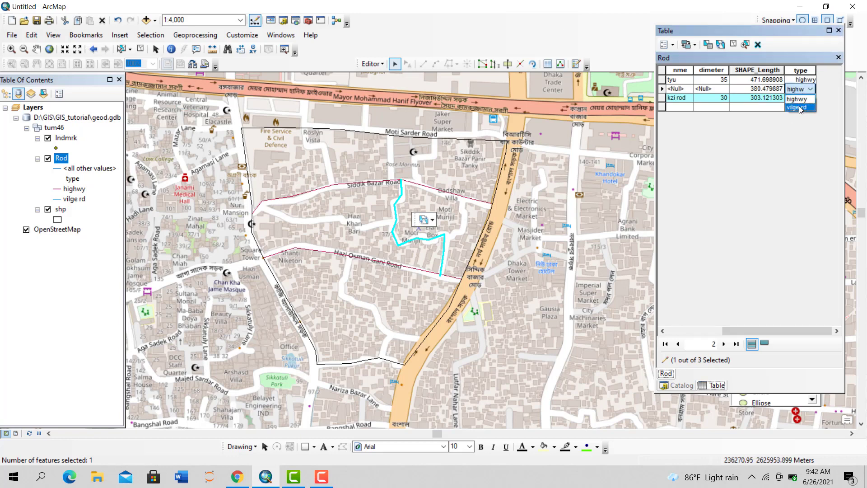
left_click(797, 107)
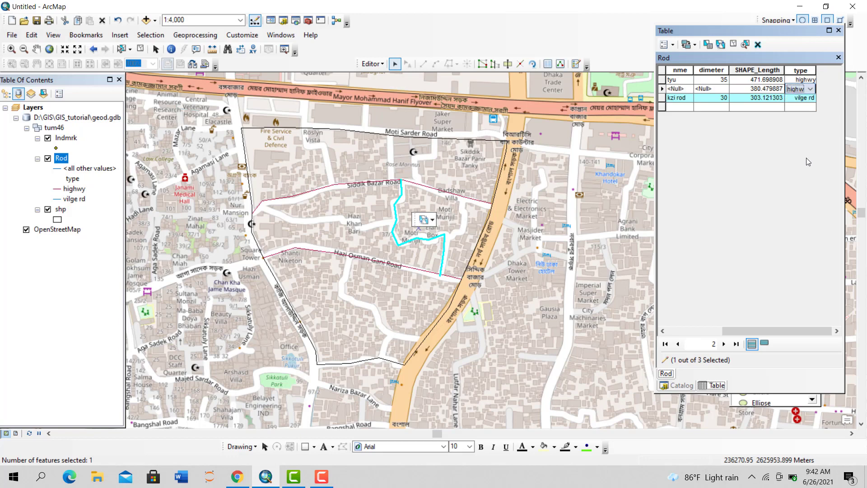
Close the Rod attribute table and apply the Highway line symbol to the highwy road type
left_click(838, 30)
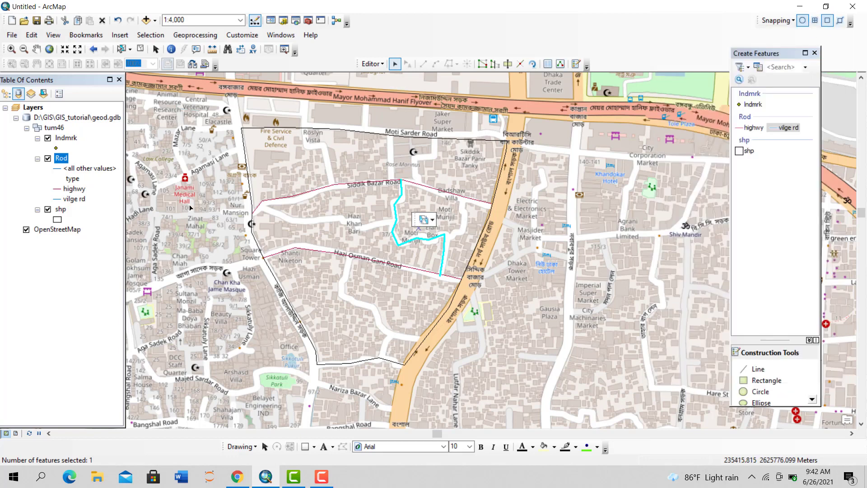
left_click(59, 188)
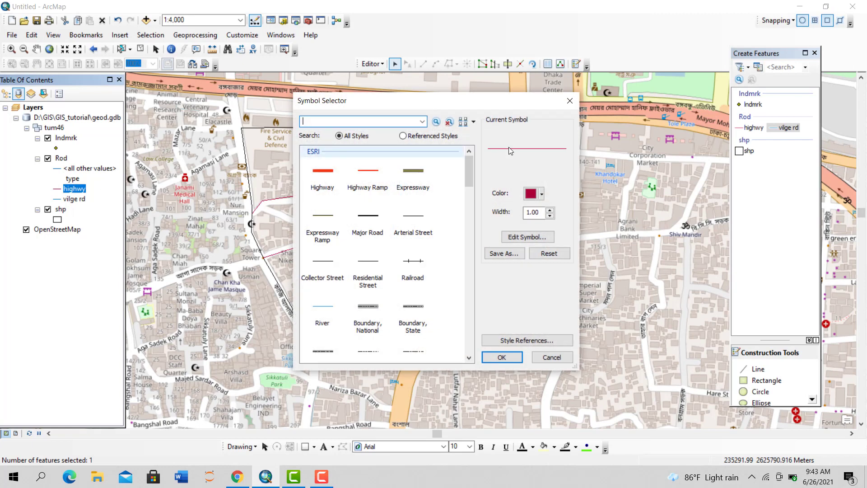
left_click(315, 172)
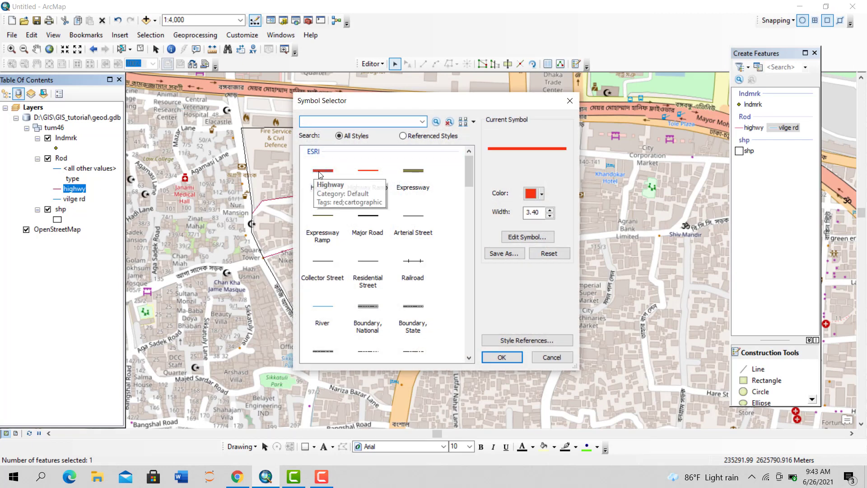
left_click(502, 356)
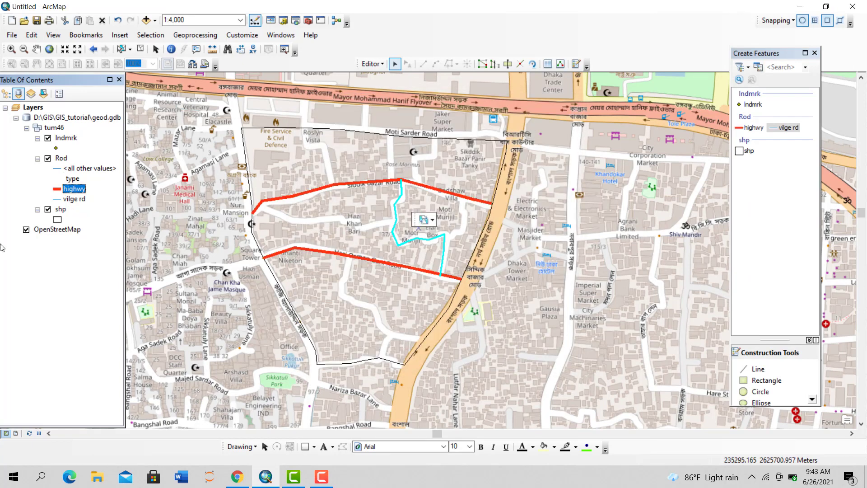
Symbolize the vilge rd type with the Residential Street symbol, width 1 and turquoise colour, and replace the road selection with the study-area polygon
left_click(57, 199)
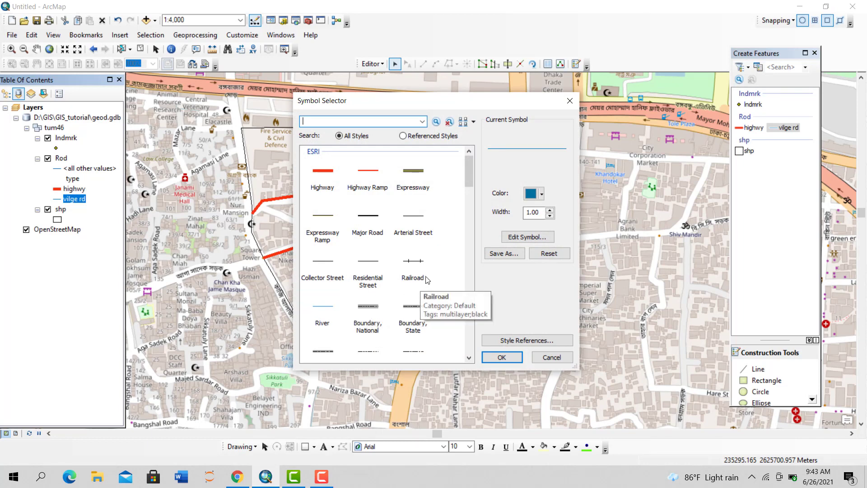
scroll(374, 281, "down", 3)
scroll(373, 280, "up", 2)
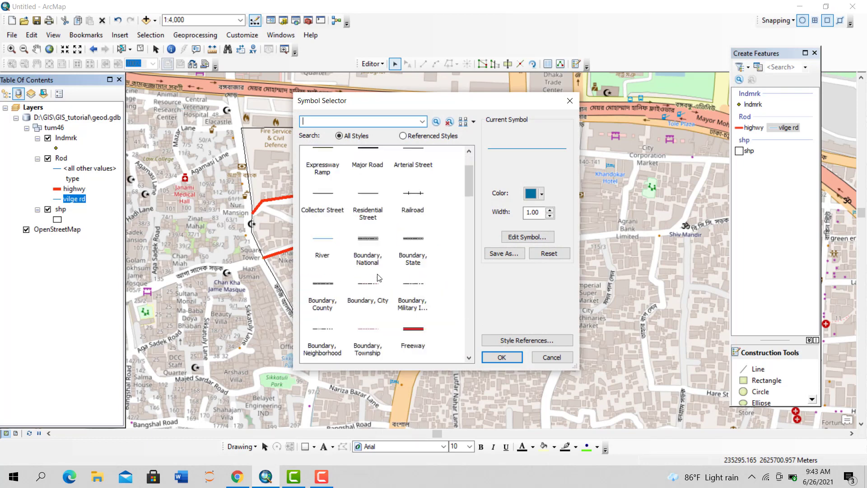
left_click(366, 203)
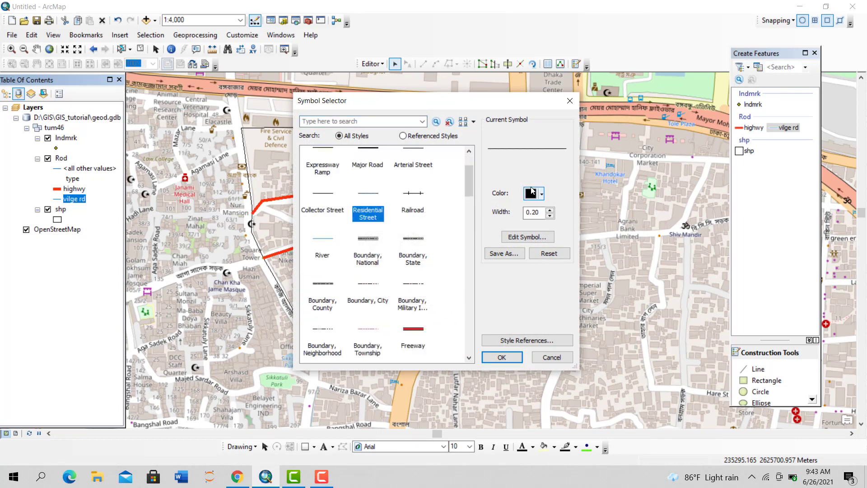
left_click(550, 210)
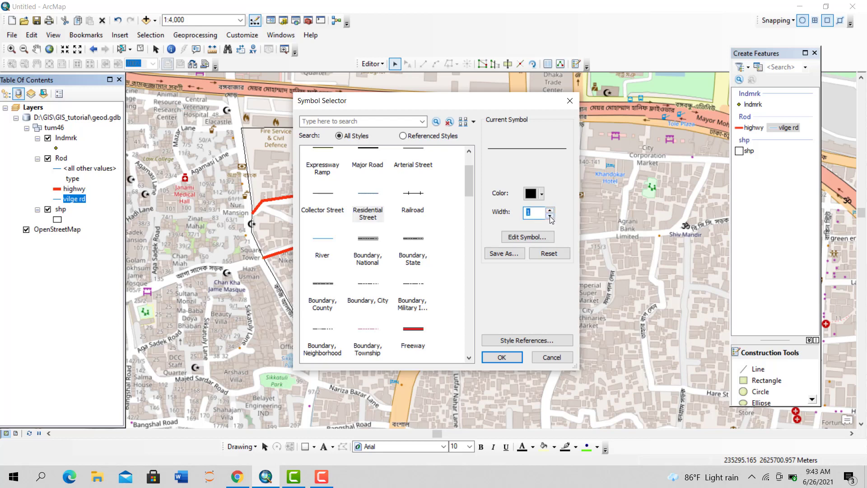
left_click(535, 194)
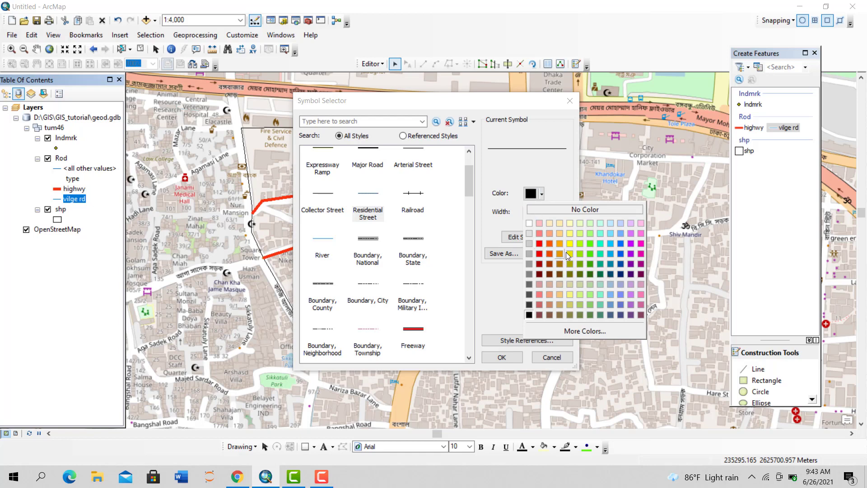
left_click(607, 245)
left_click(505, 358)
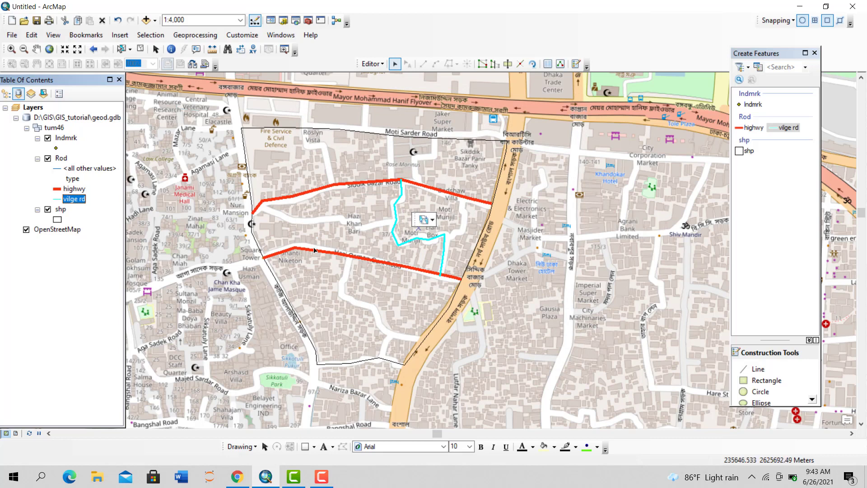
left_click(308, 224)
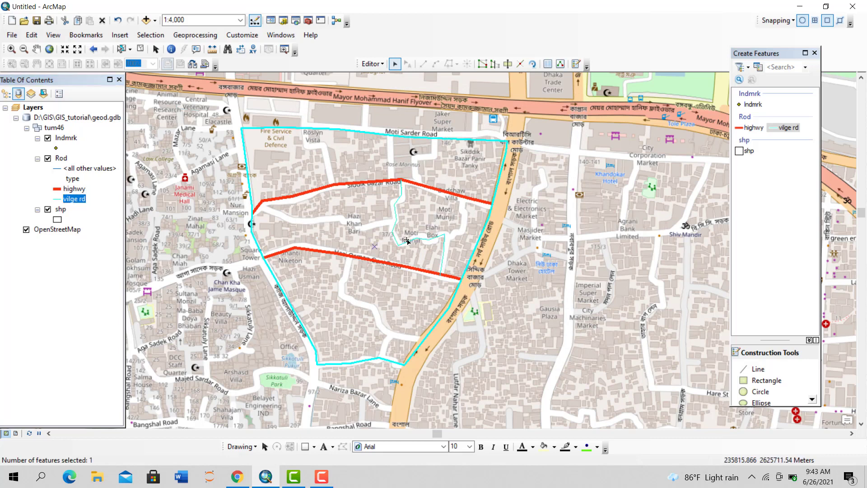
Change the vilge rd line symbol to reddish brown with a width of 2 and clear the study-area selection
left_click(56, 199)
left_click(542, 194)
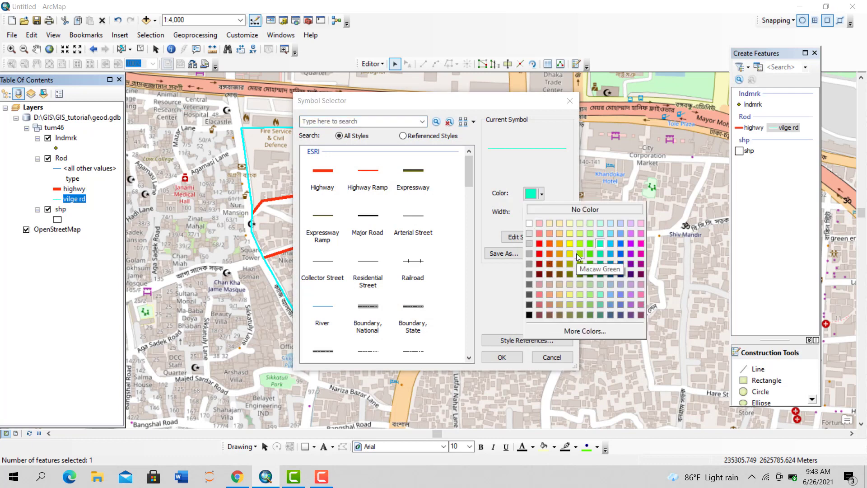
left_click(549, 264)
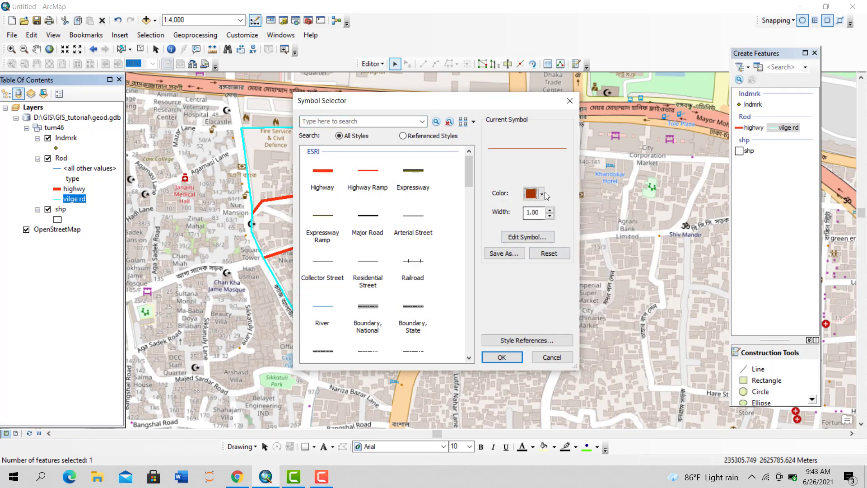
left_click(550, 211)
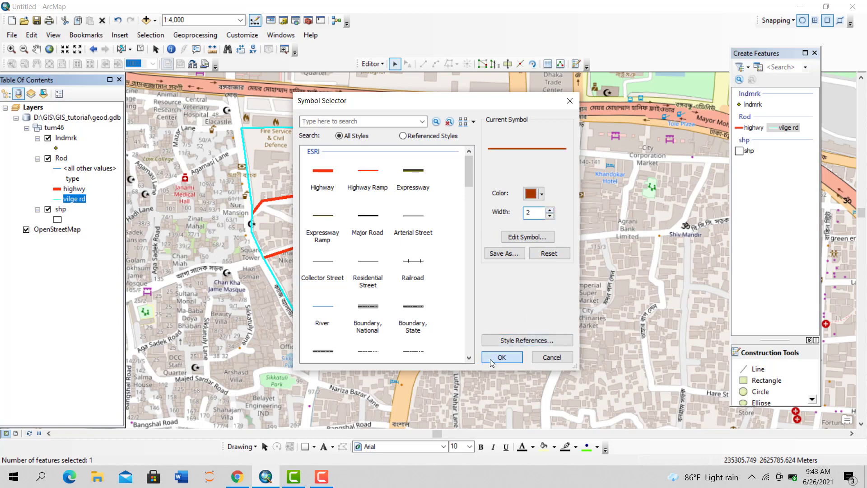
left_click(502, 357)
left_click(360, 242)
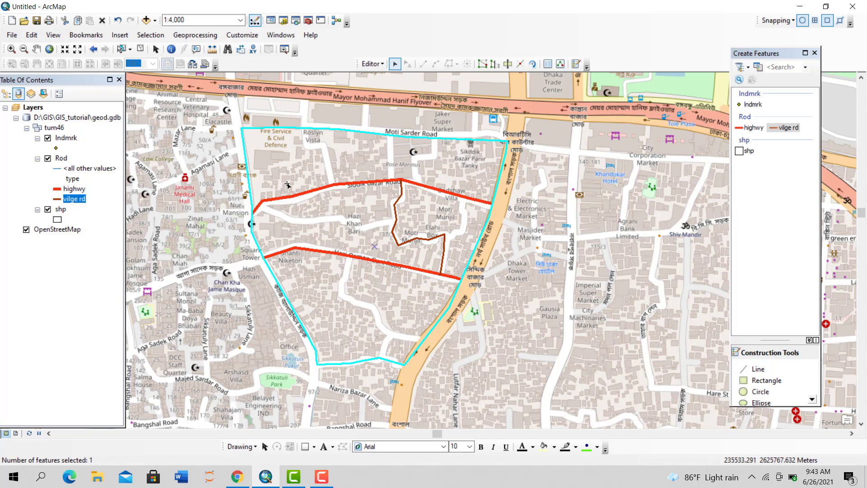
left_click(217, 300)
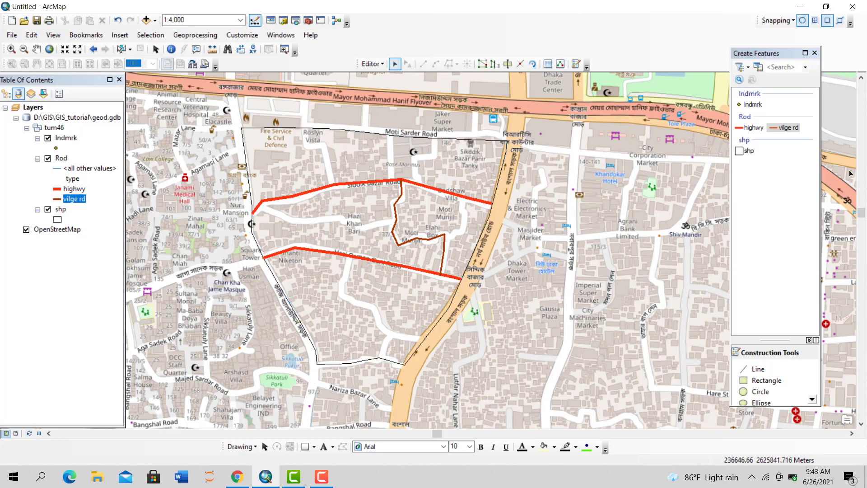
Close the Create Features window and examine the domains in the database properties of geod.gdb through the Catalog
right_click(58, 157)
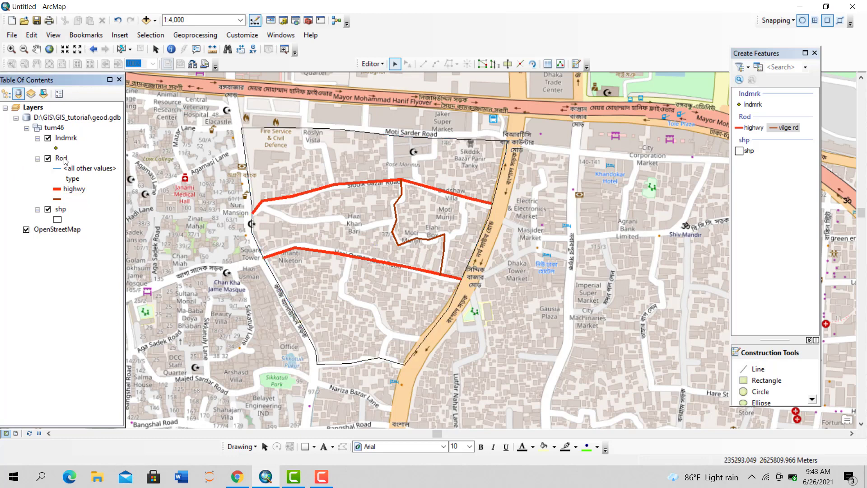
left_click(815, 53)
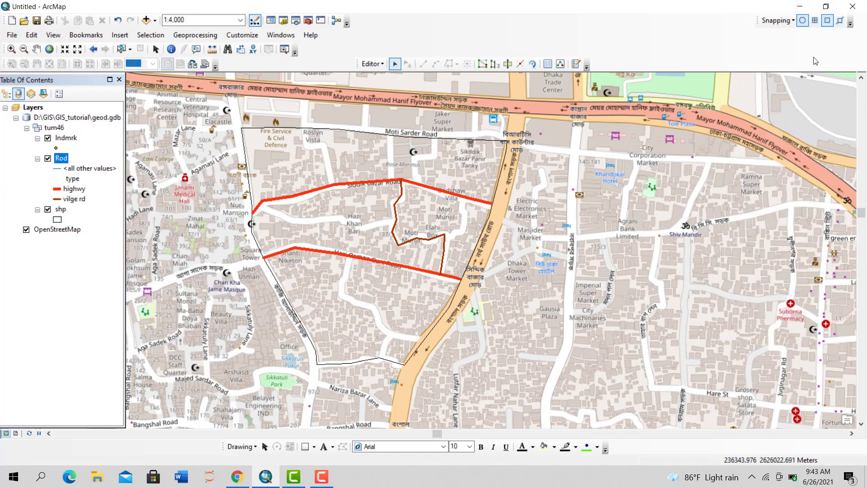
left_click(283, 21)
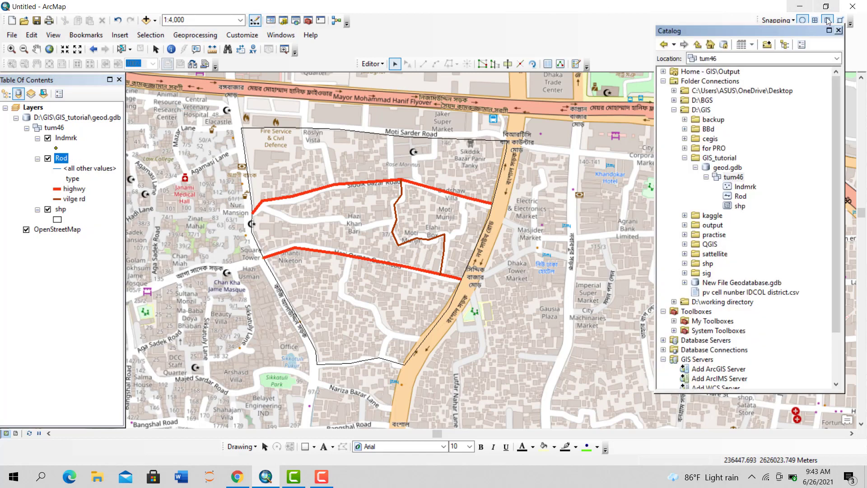
right_click(728, 168)
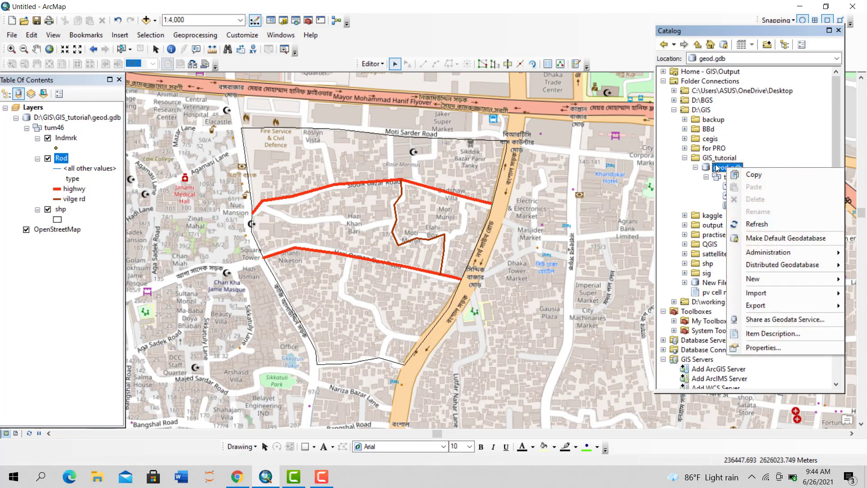
left_click(768, 348)
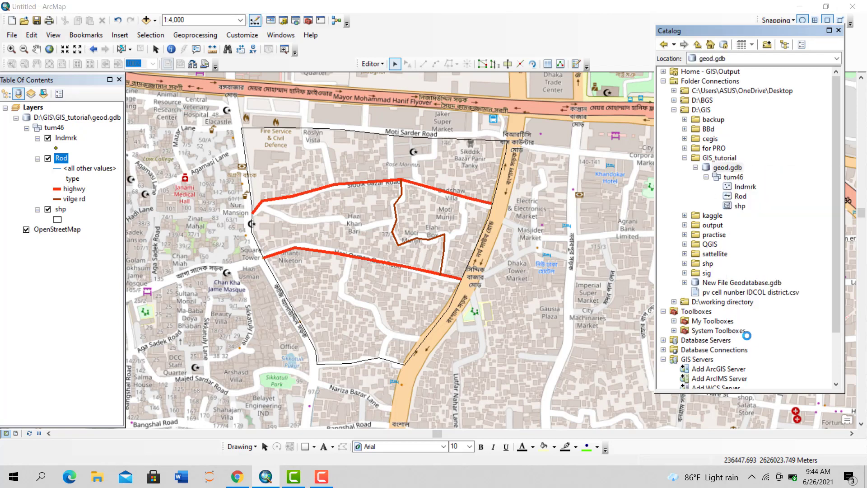
left_click(346, 89)
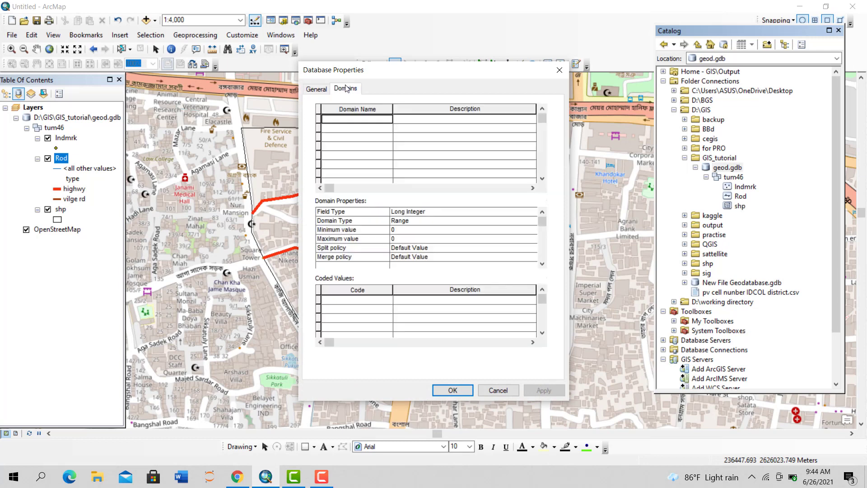
left_click(559, 70)
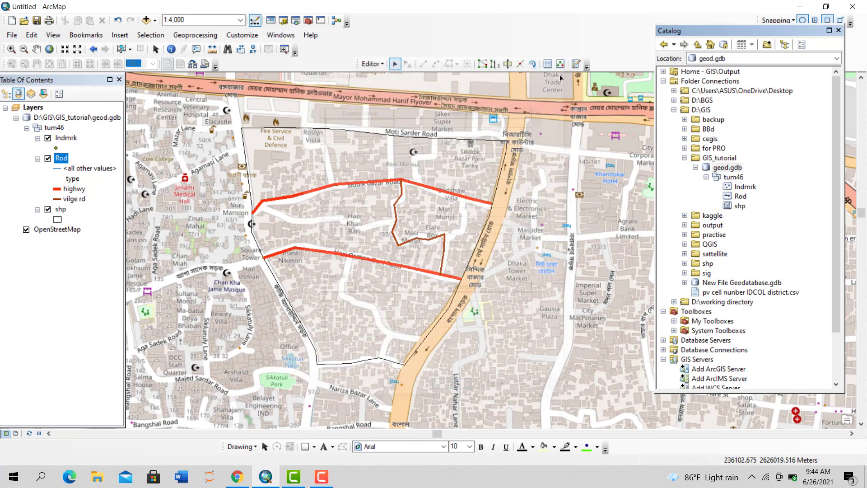
Examine the subtypes and workspace domains in the properties of the Rod feature class
left_click(741, 197)
right_click(741, 197)
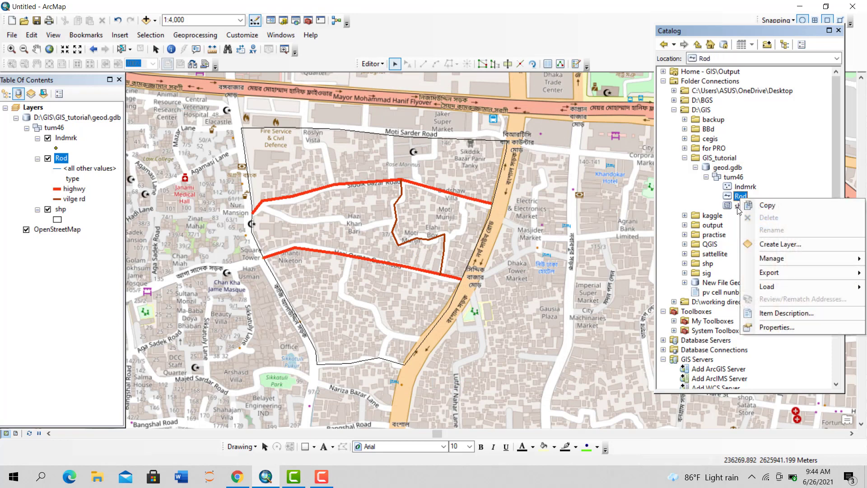
left_click(750, 326)
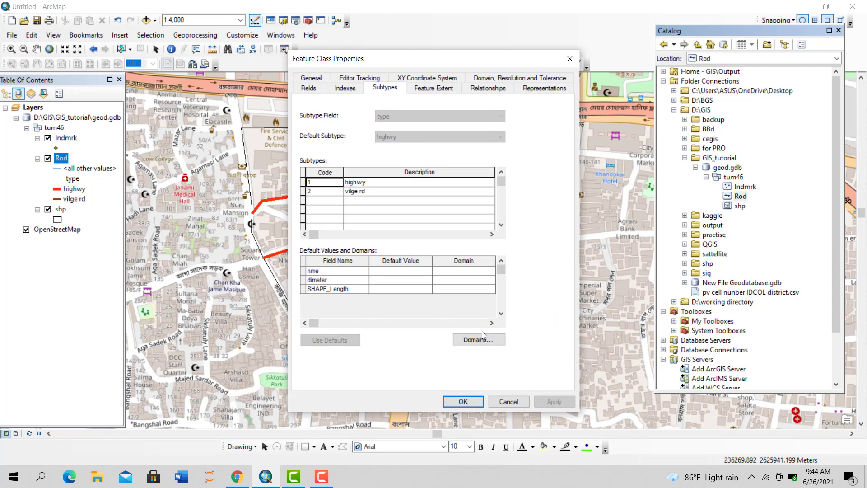
left_click(482, 338)
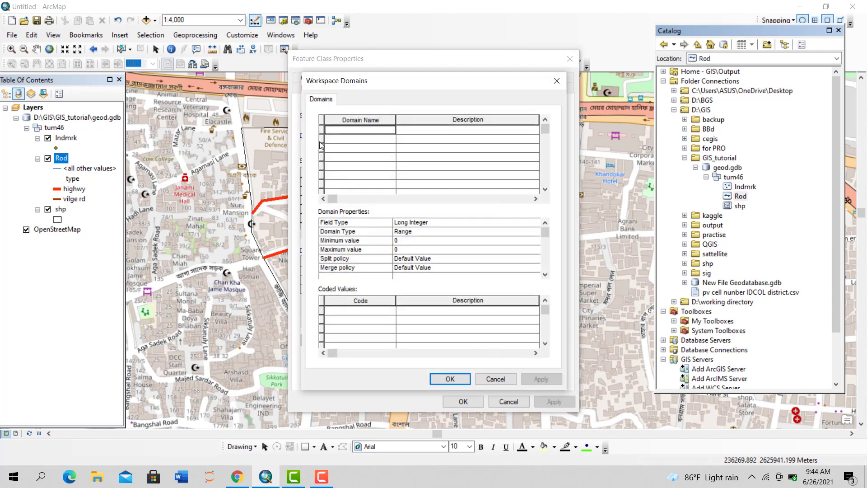
left_click(557, 81)
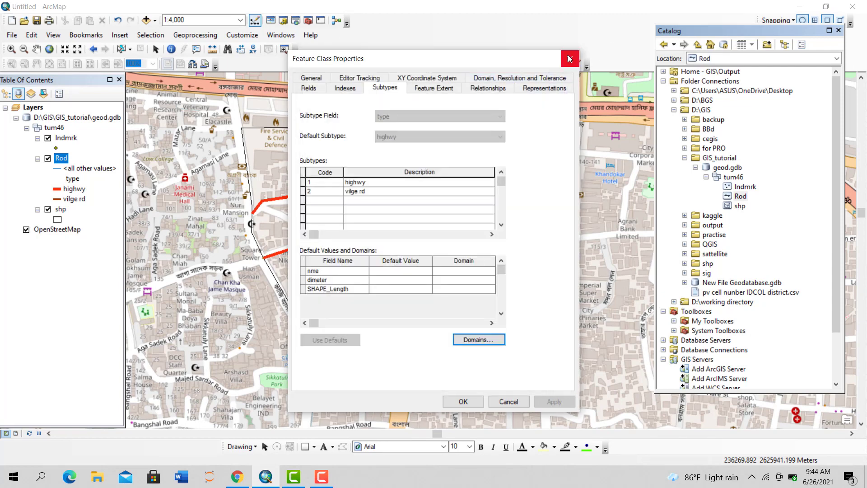
left_click(570, 59)
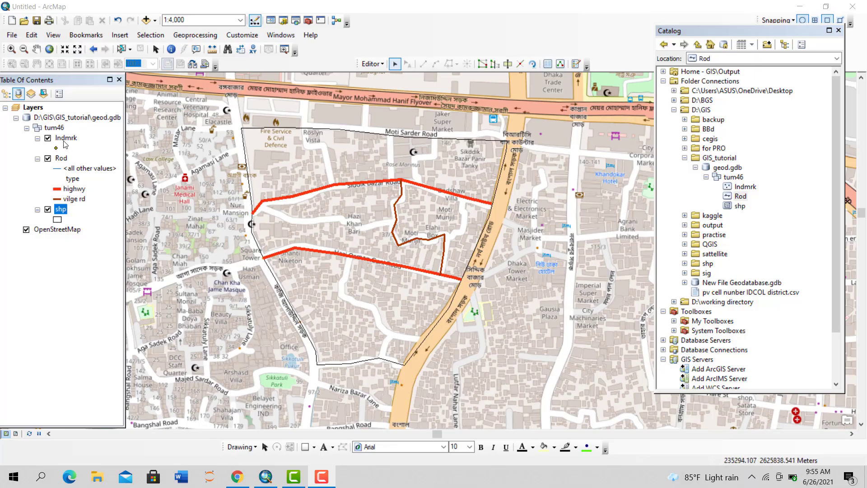
Open the shp attribute table and examine the study-area polygon's SHAPE_Length and SHAPE_Area values
right_click(64, 211)
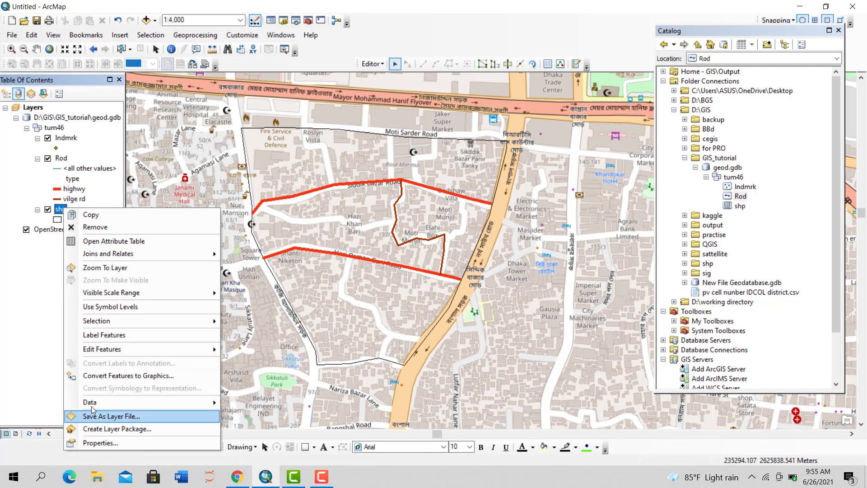
left_click(99, 246)
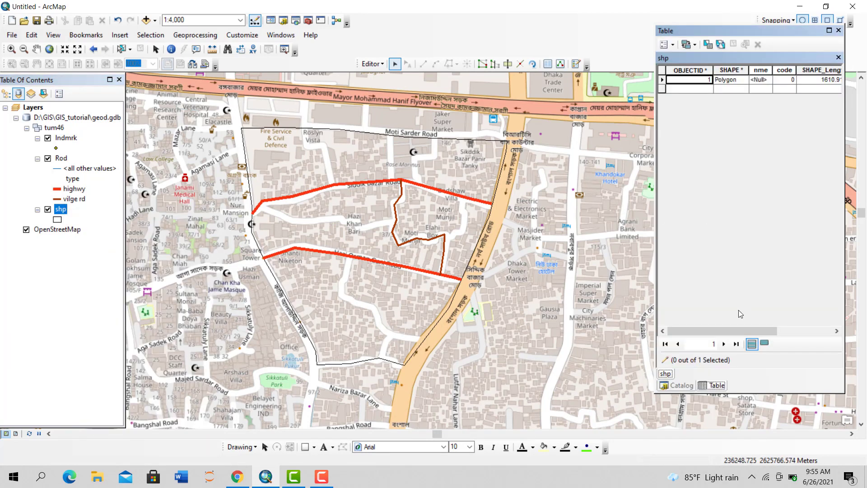
left_click_drag(722, 331, 776, 331)
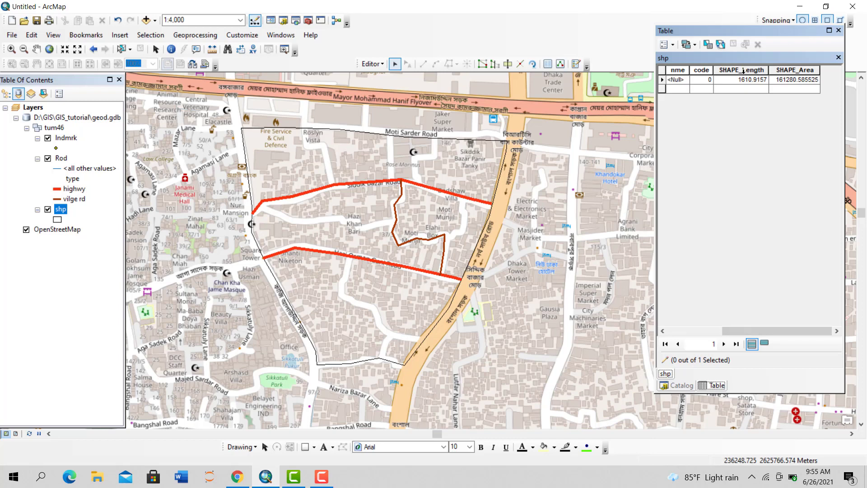
left_click(790, 74)
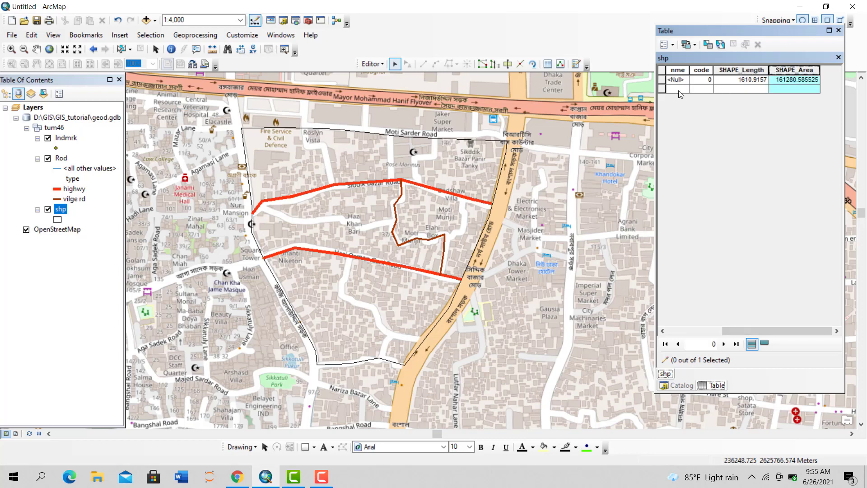
left_click(498, 191)
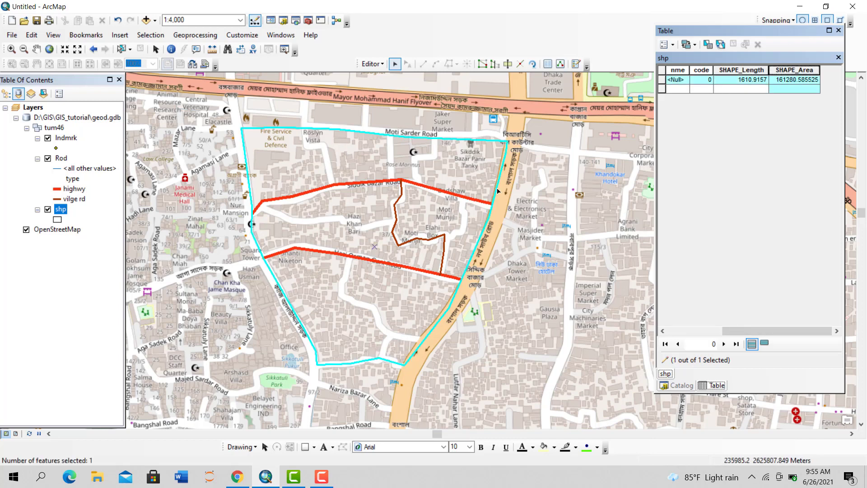
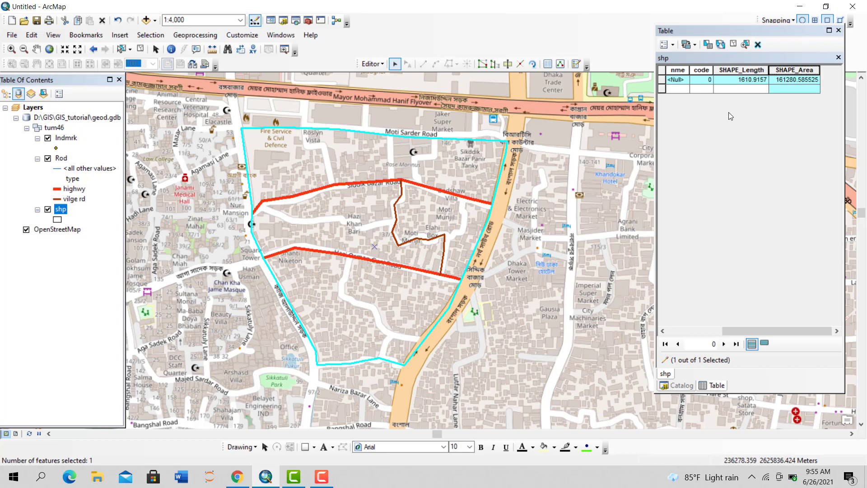
left_click(784, 80)
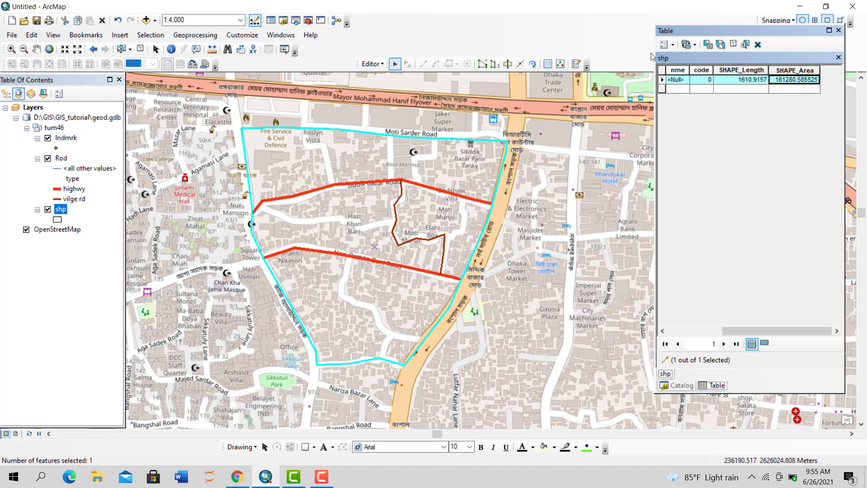
Close the shp attribute table and open the Catalog window, moving it clear of the study area
left_click(664, 45)
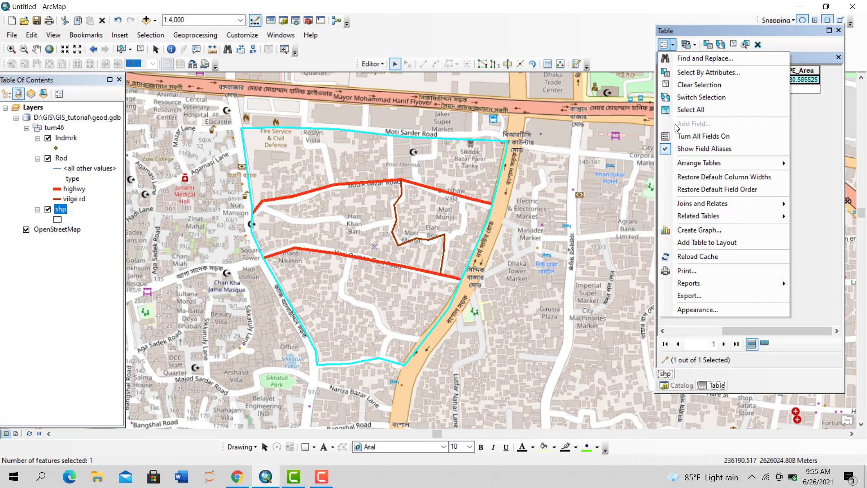
left_click(819, 181)
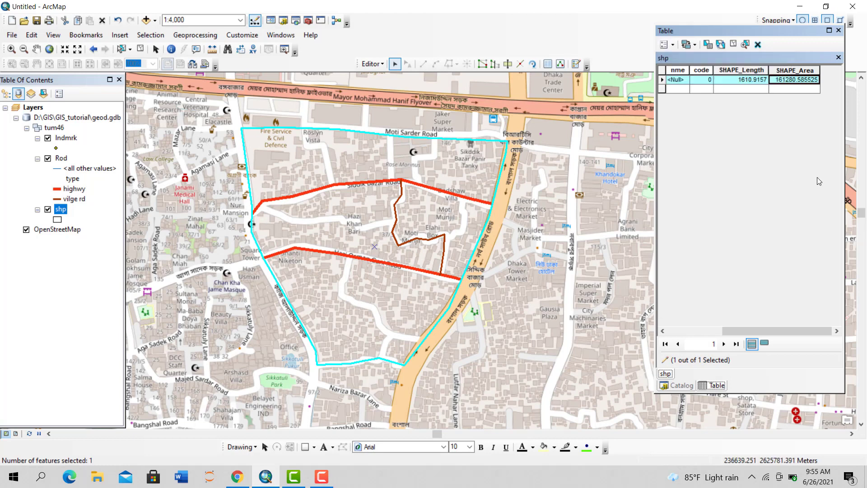
left_click(838, 30)
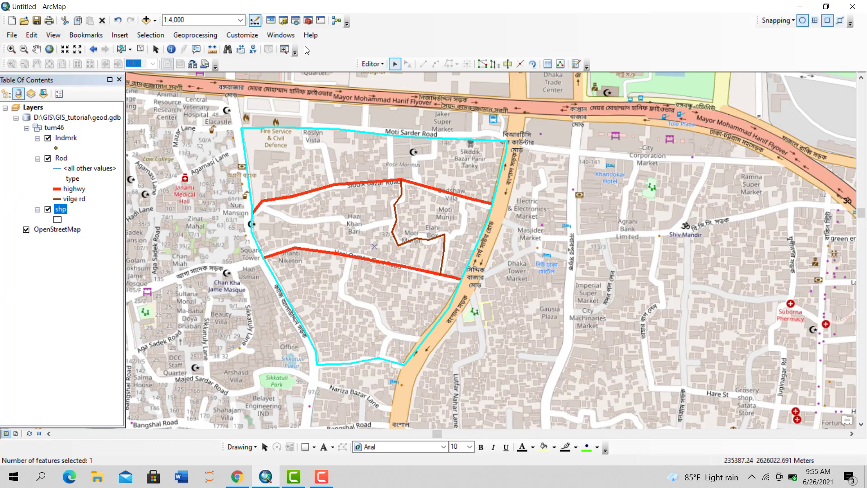
left_click(284, 21)
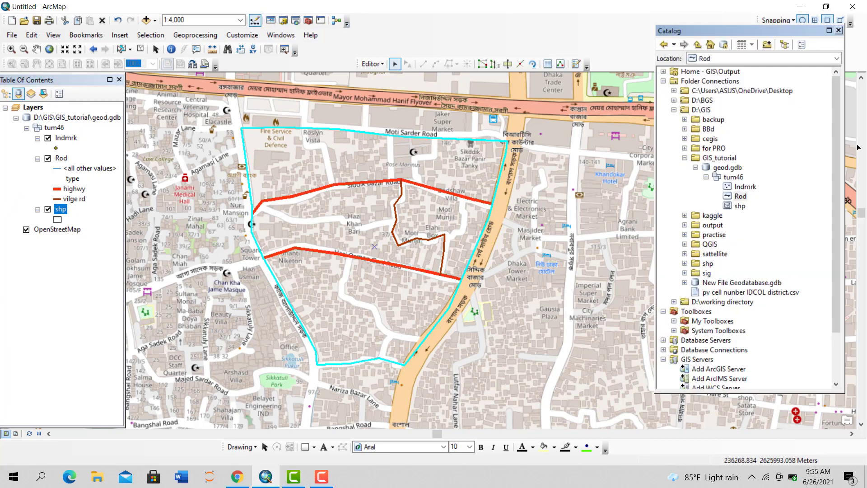
left_click(744, 187)
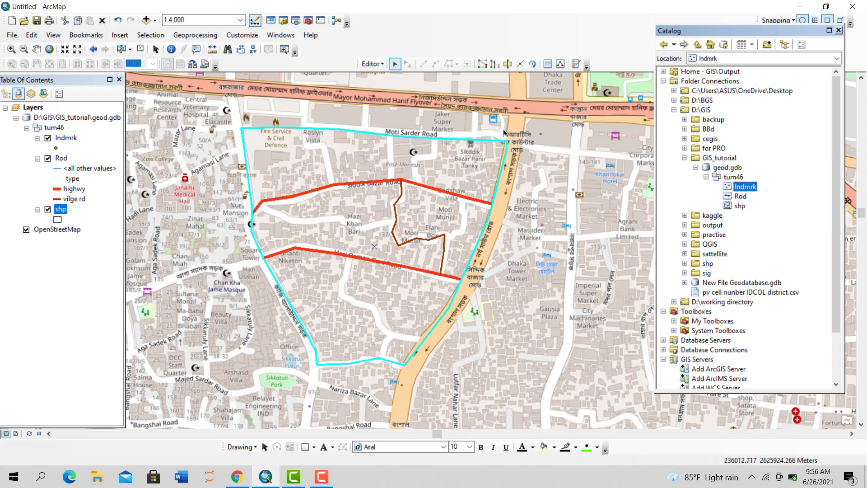
double_click(718, 31)
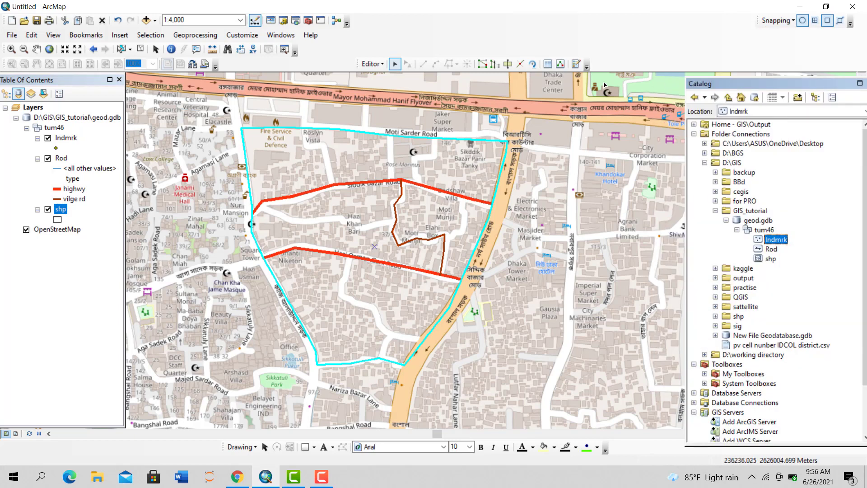
Place two lndmrk points inside the study area, one near Fire Service & Civil Defence and one by Siddik Bazar Panir Tanky
left_click(576, 65)
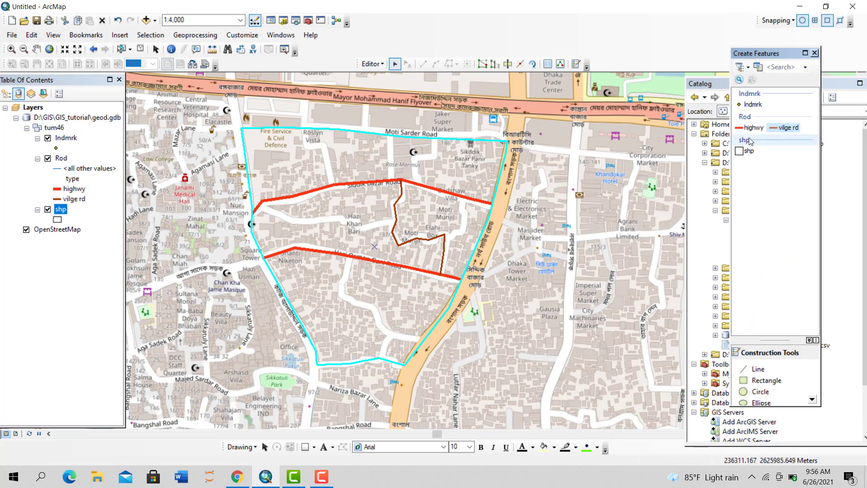
left_click(752, 104)
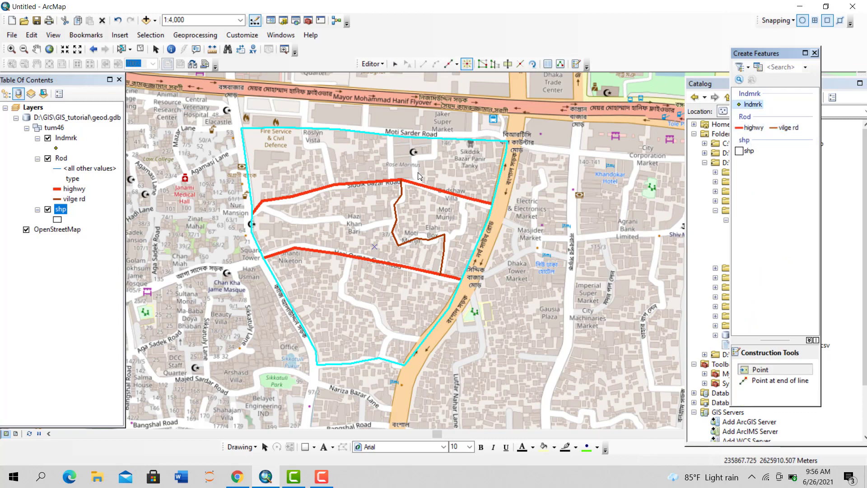
left_click(281, 158)
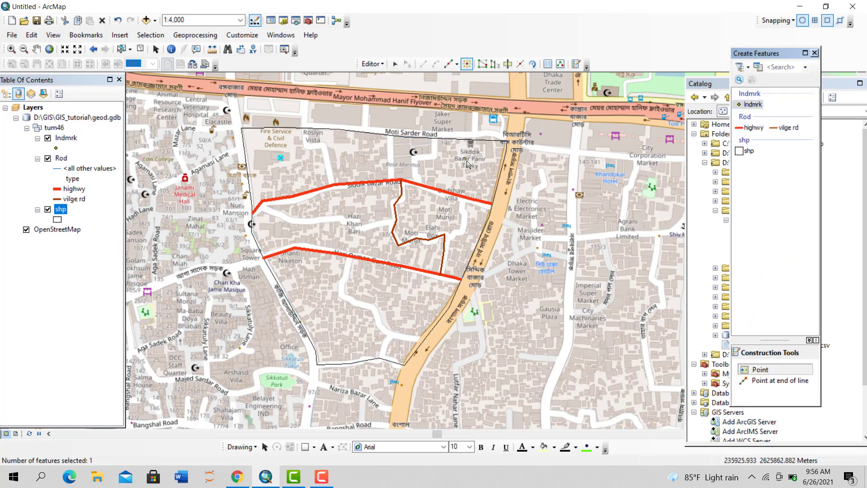
left_click(489, 166)
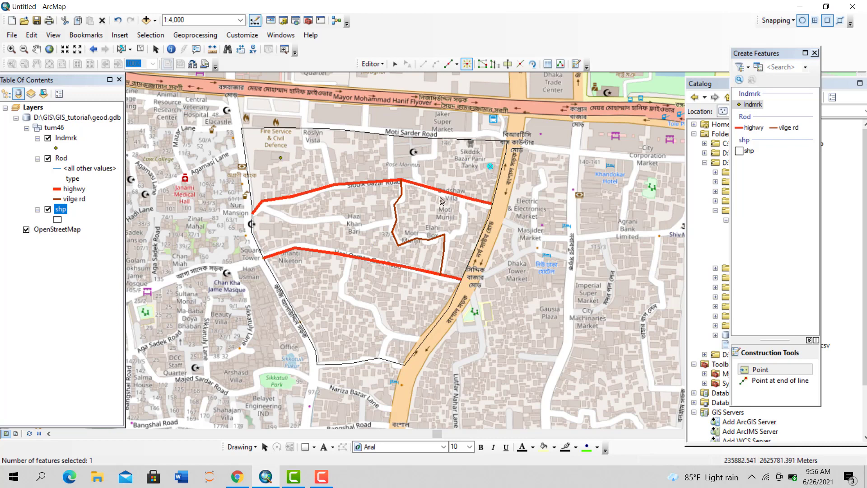
Set the attributes of the selected landmark point near Siddik Bazar Panir Tanky to type house and code 15
left_click(548, 64)
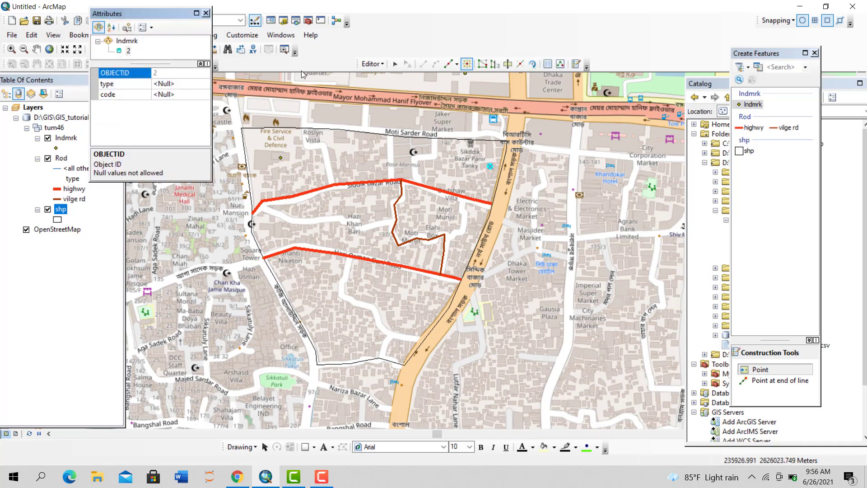
left_click(169, 84)
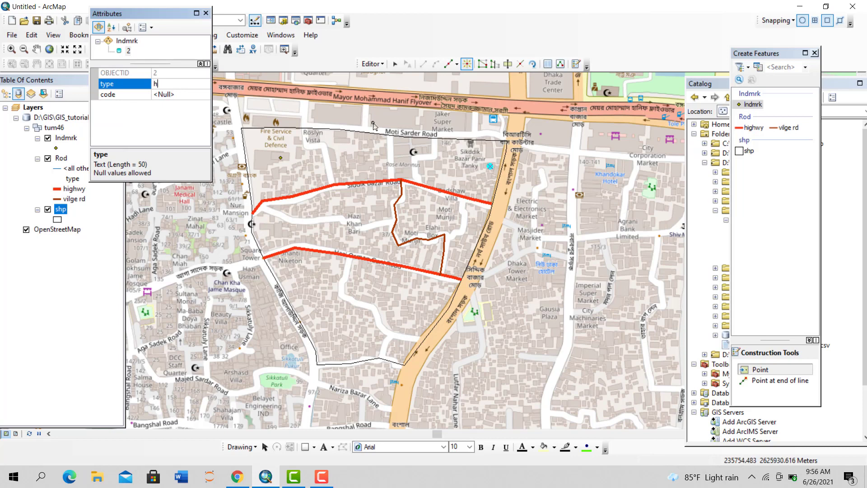
type("house")
left_click(169, 95)
type("15")
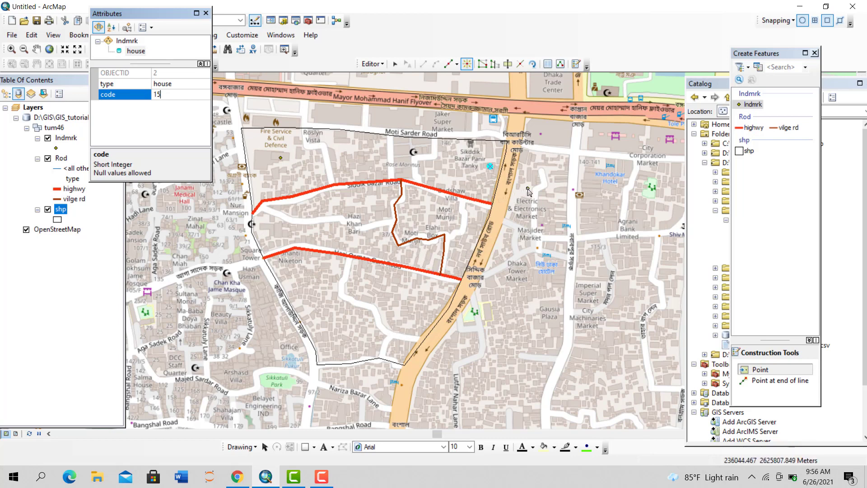
Place a landmark point in the southern part of the study area with type temple and code 44
left_click(384, 300)
left_click(168, 84)
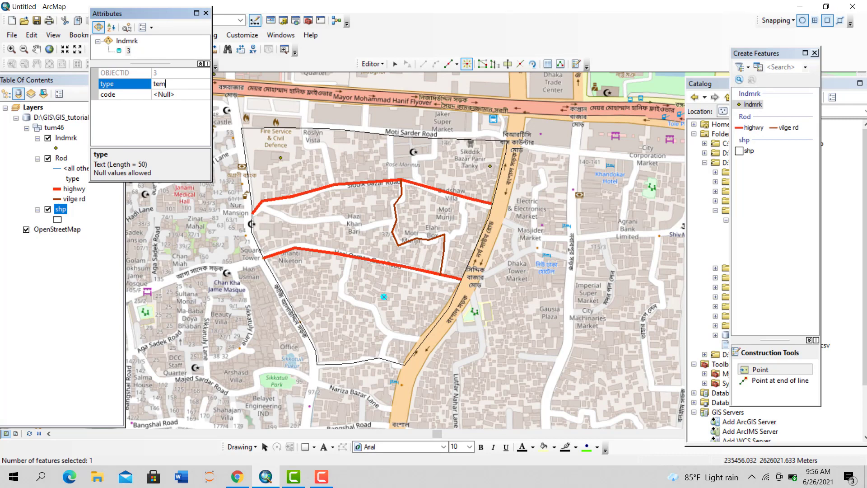
left_click(167, 95)
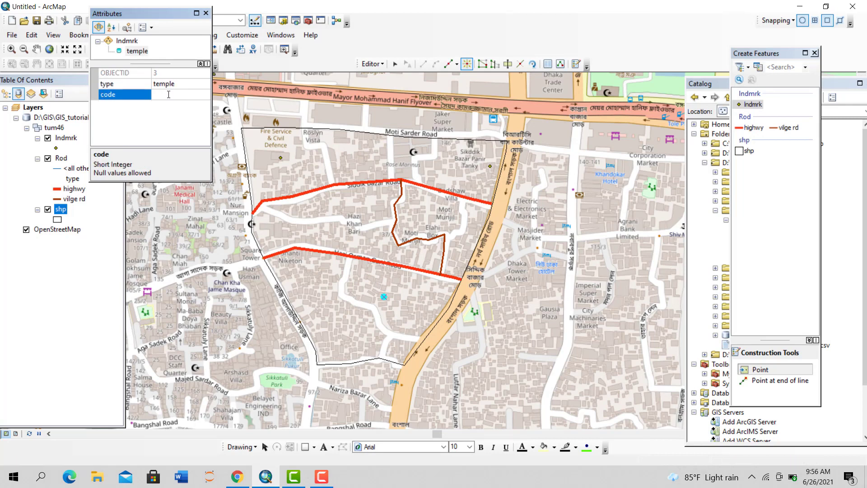
type("44")
key("Return")
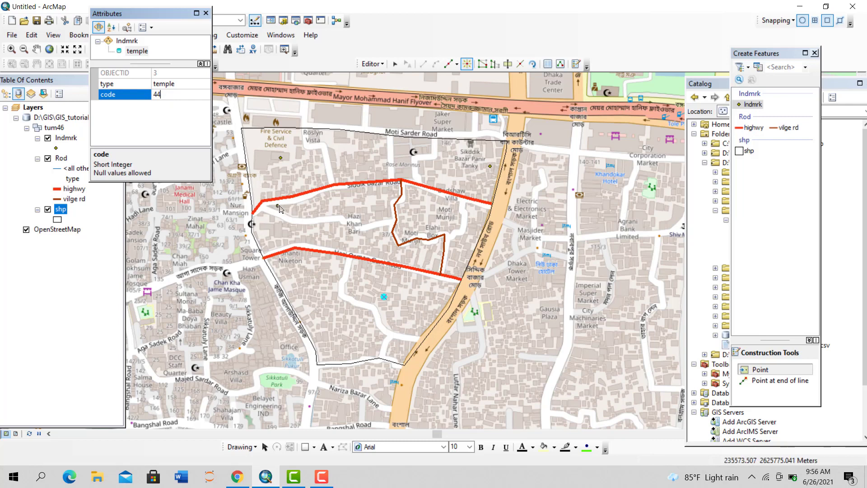
Place further landmark points near Hazi Khan Bari and just outside the western boundary, and close the attributes window
left_click(315, 230)
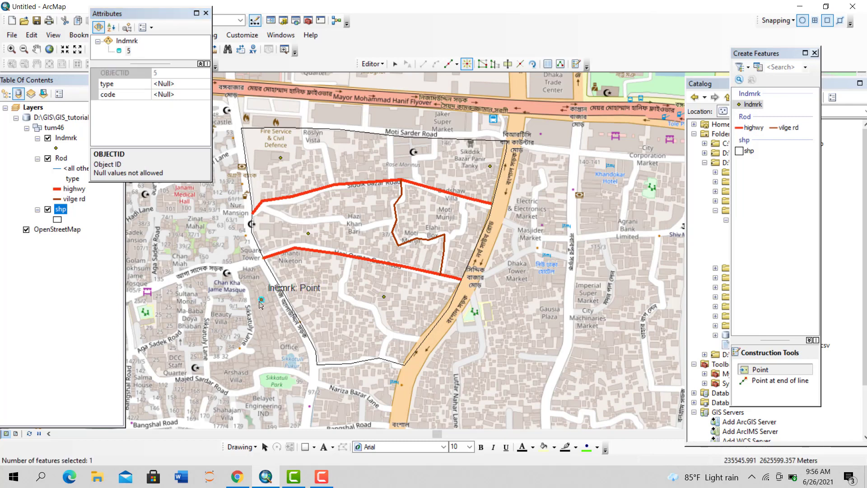
left_click(206, 13)
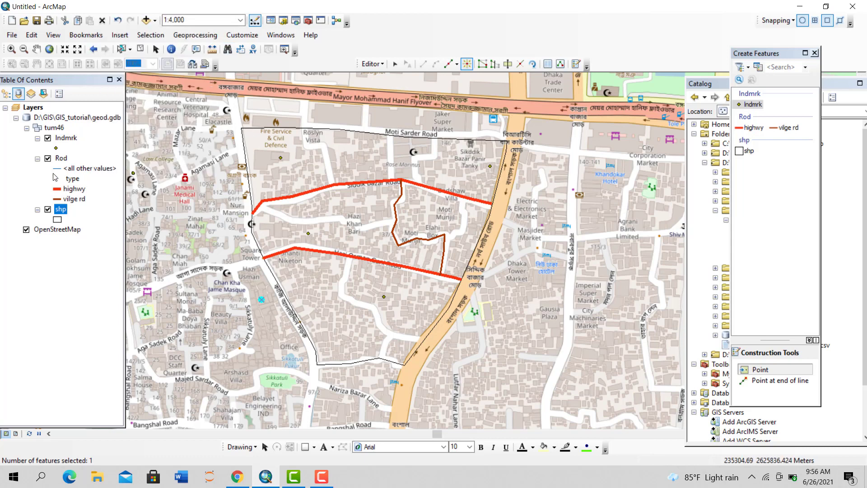
Search the symbol styles for school and apply the School 1 symbol to the lndmrk layer
left_click(60, 149)
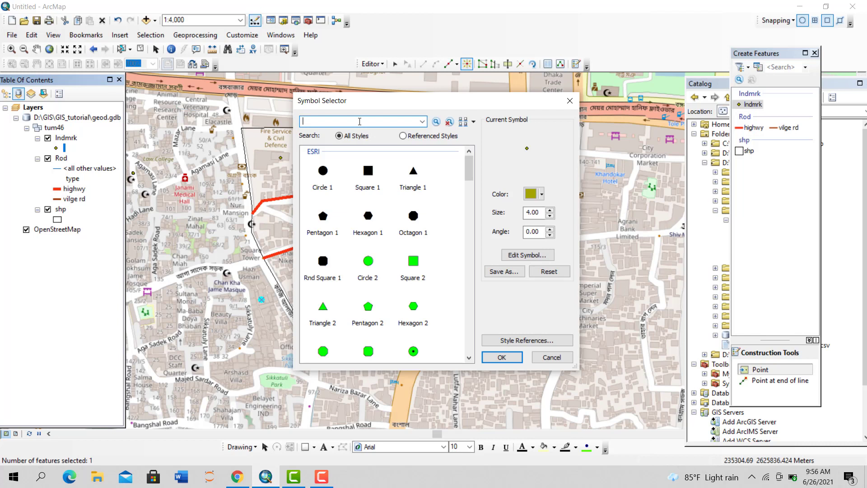
type("school")
key("Return")
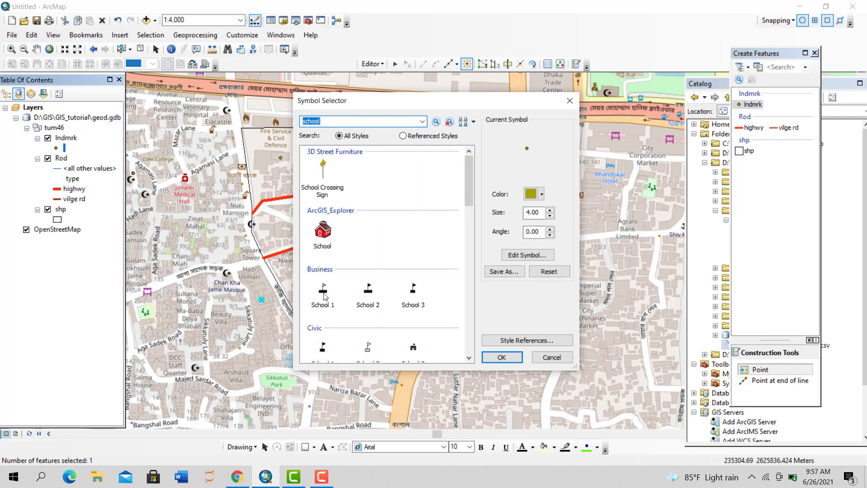
double_click(334, 304)
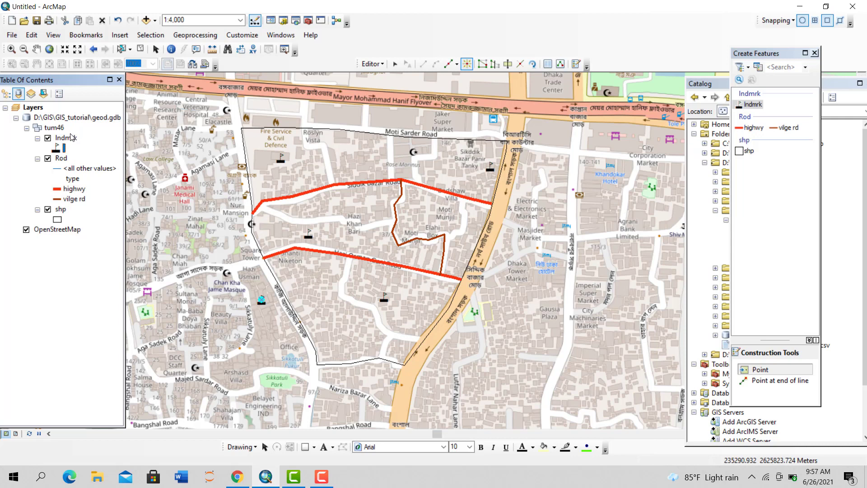
Try to create a new feature class in the tum46 feature dataset
left_click_drag(786, 53, 788, 316)
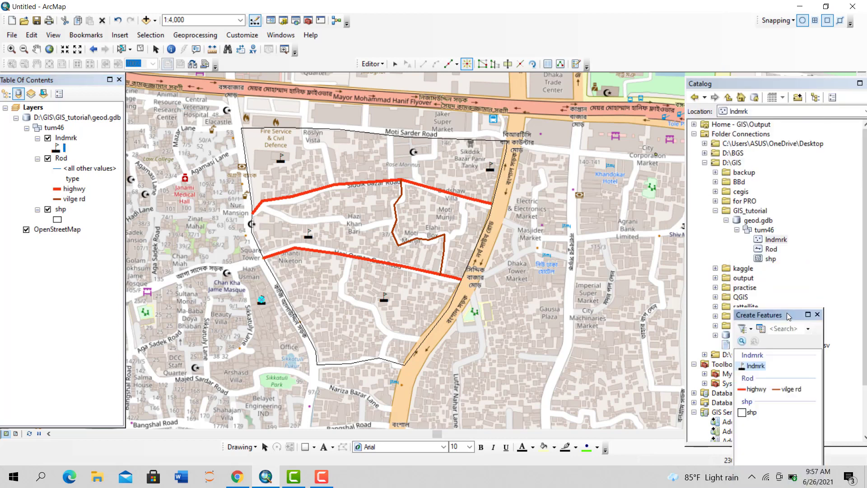
right_click(766, 230)
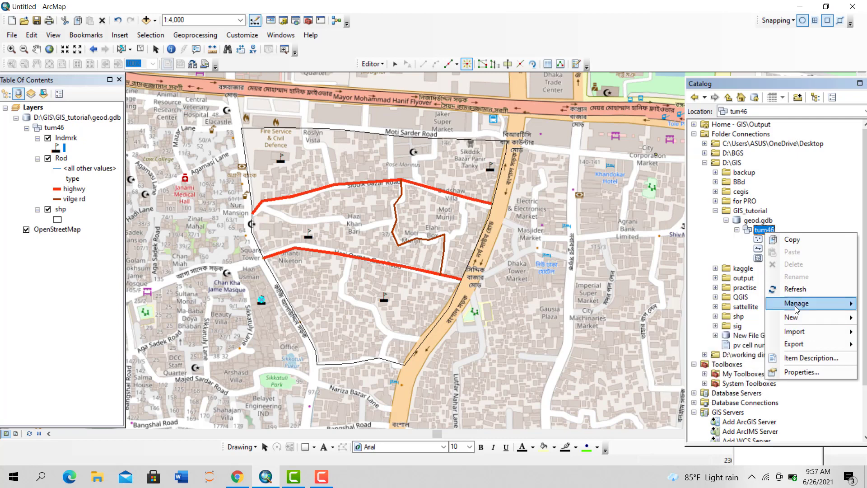
mouse_move(797, 319)
left_click(664, 315)
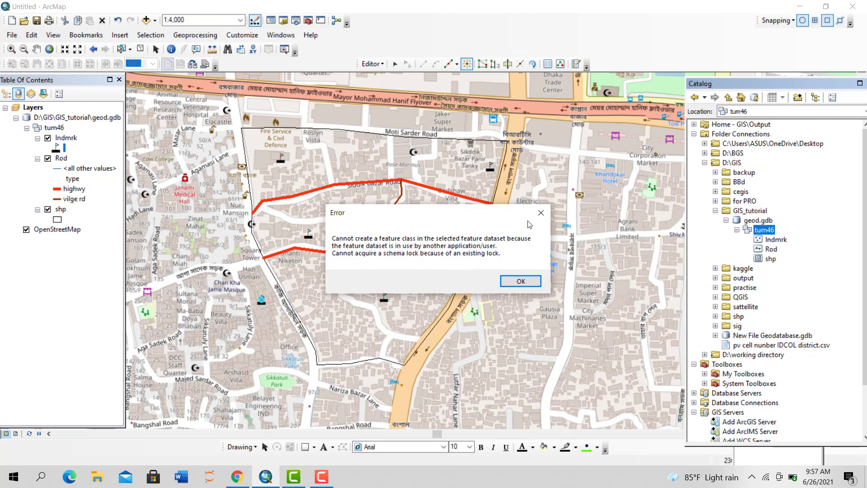
left_click(540, 213)
Stop the editing session and save the edits
left_click(377, 64)
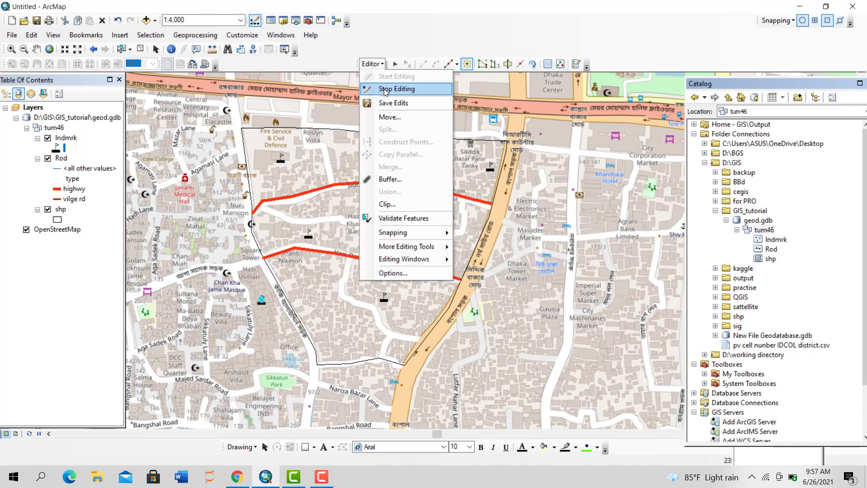
left_click(383, 88)
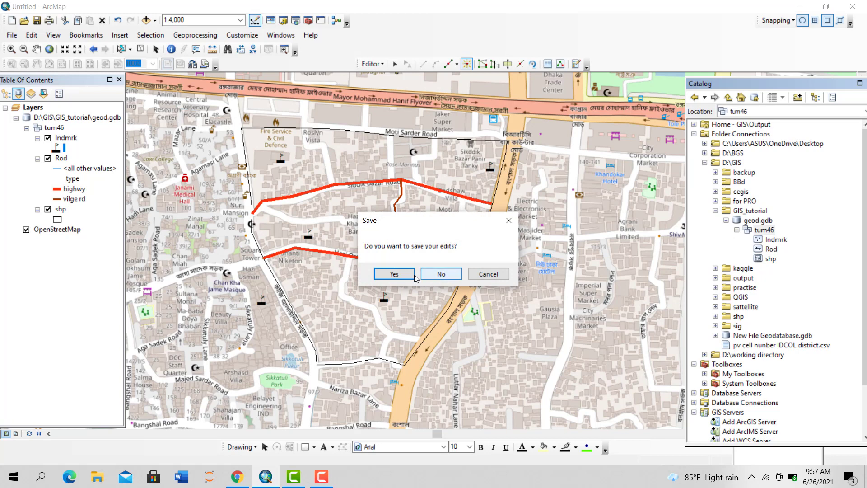
left_click(436, 278)
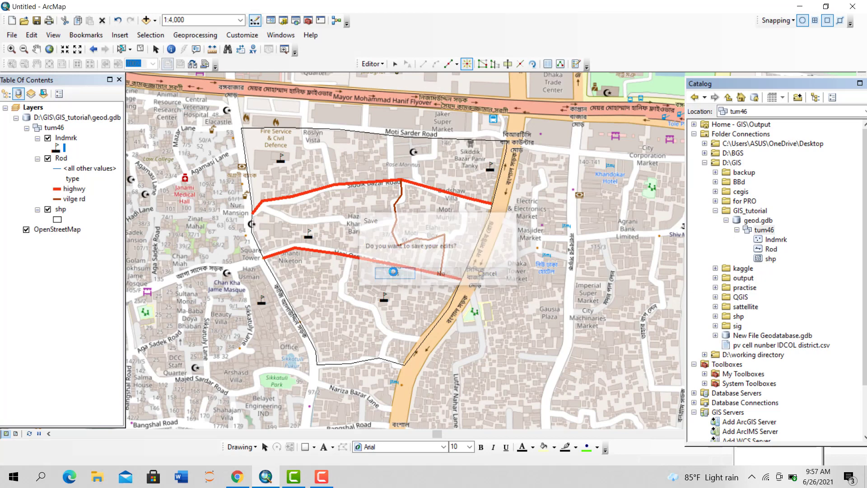
Start a new feature class named libr in the tum46 feature dataset, storing point features
right_click(762, 229)
right_click(757, 231)
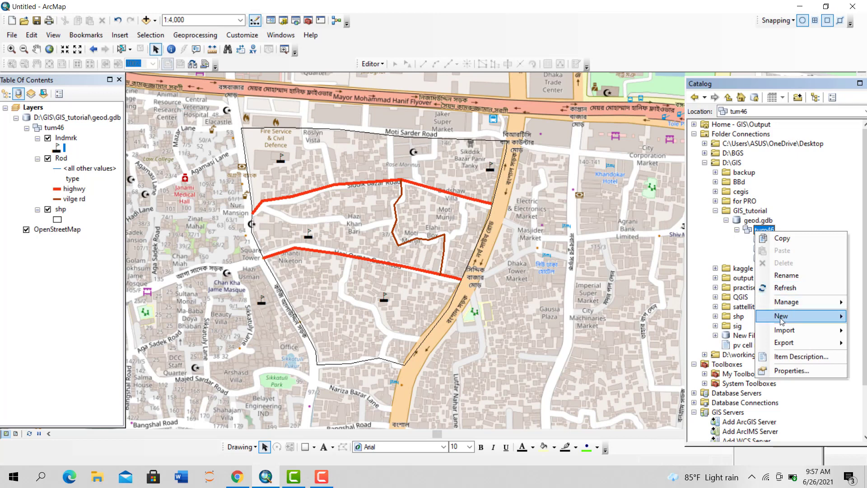
mouse_move(785, 315)
left_click(693, 317)
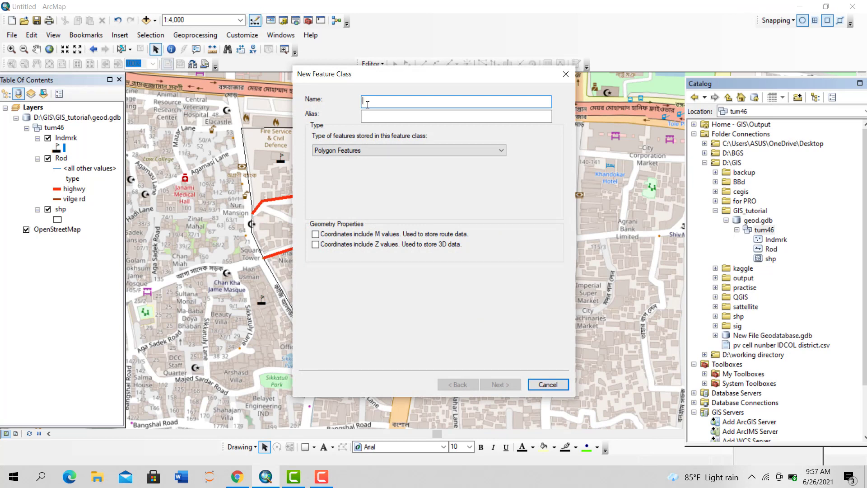
type("libr")
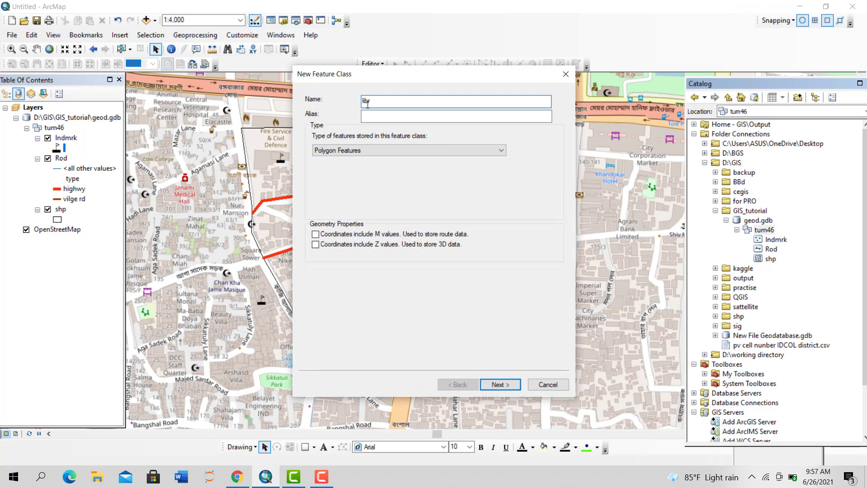
left_click(344, 150)
left_click(339, 176)
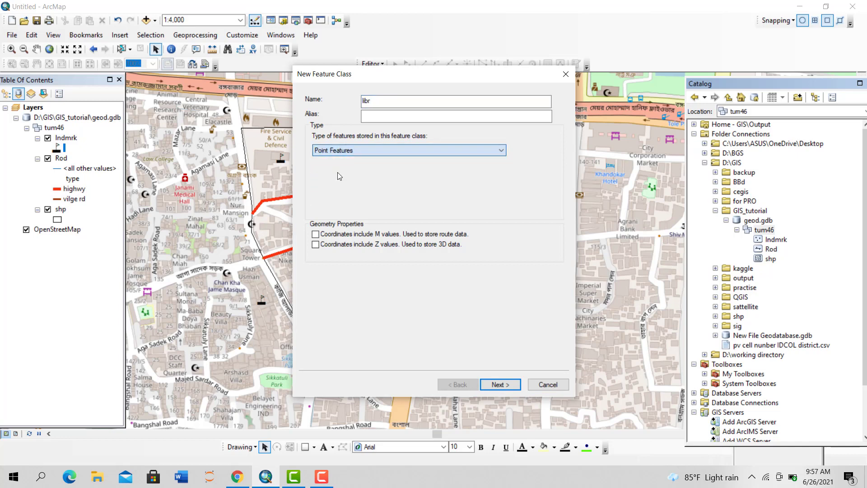
Continue to the libr feature class's field definitions and add a field named nme with data type Text
left_click(498, 386)
left_click(498, 387)
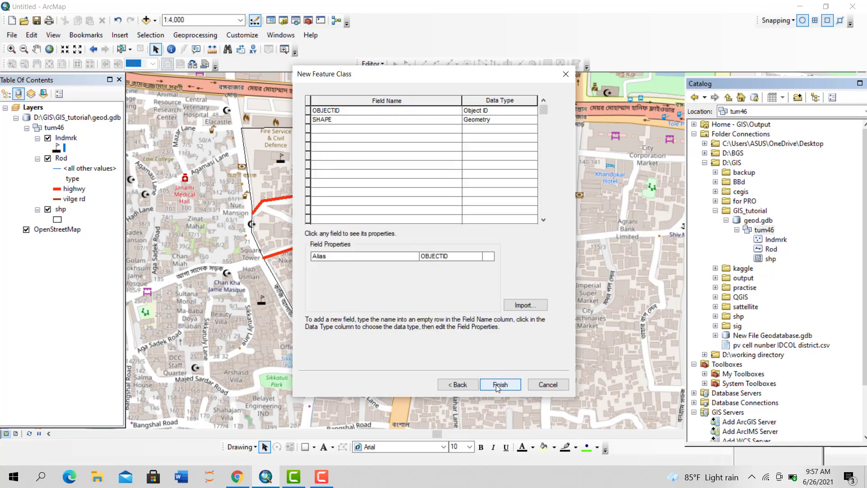
left_click(336, 130)
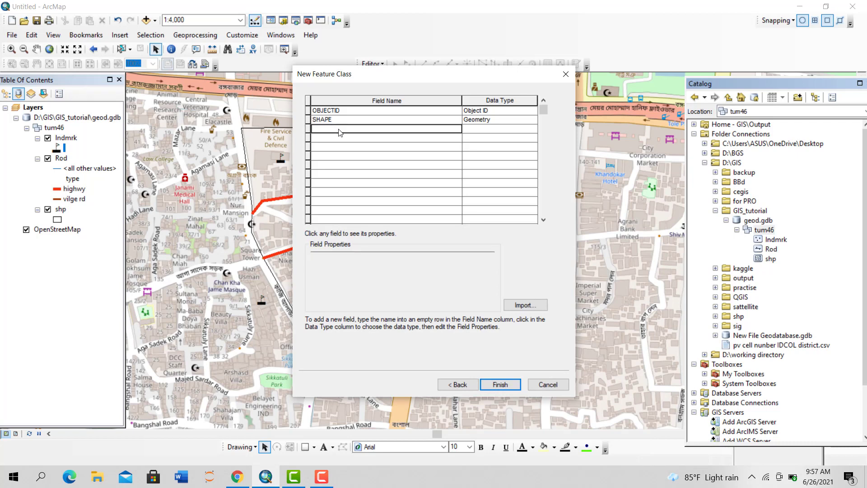
type("nme")
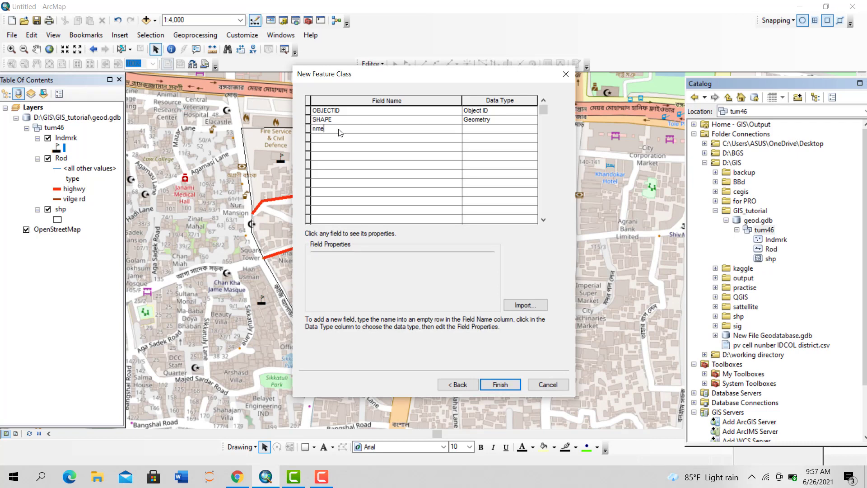
left_click(504, 131)
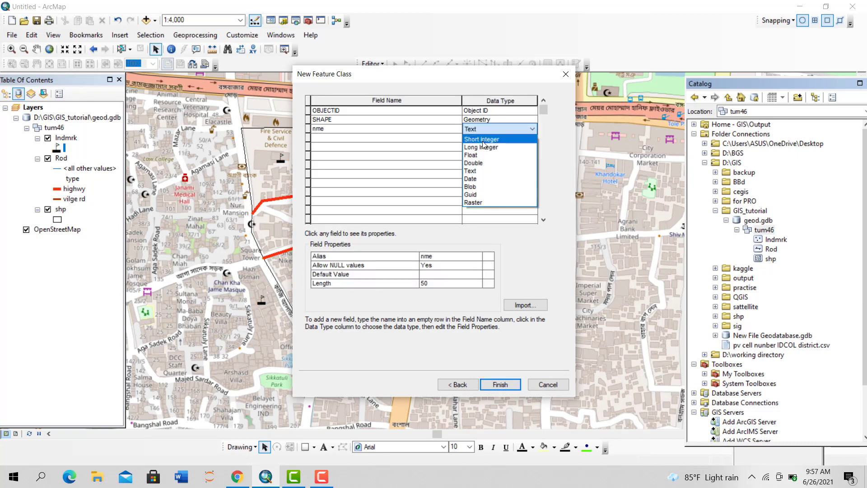
left_click(483, 170)
Add a Short Integer field named code and finish creating the libr feature class
left_click(364, 138)
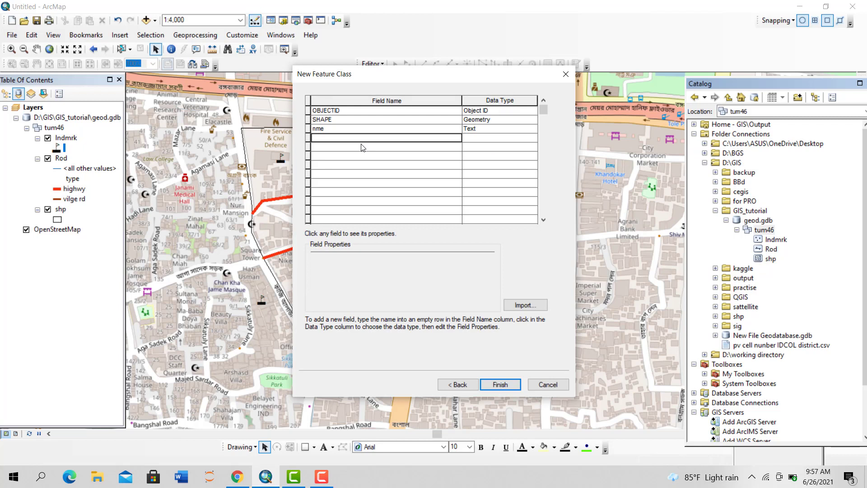
type("code")
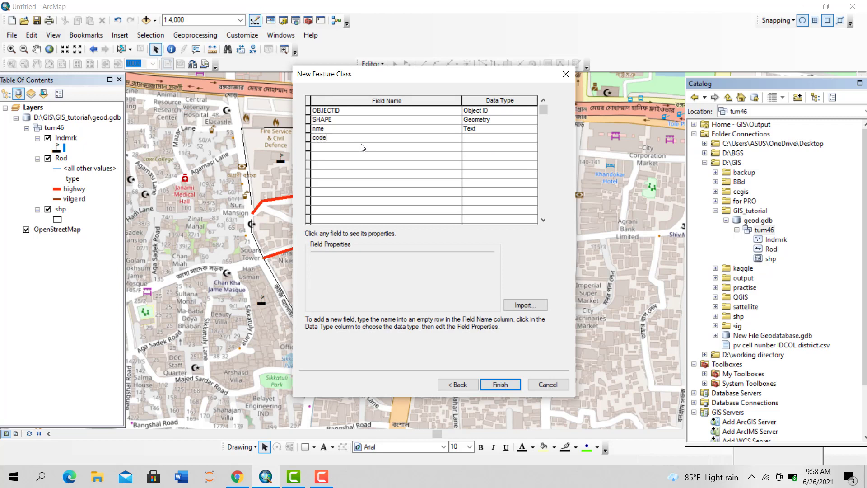
left_click(502, 138)
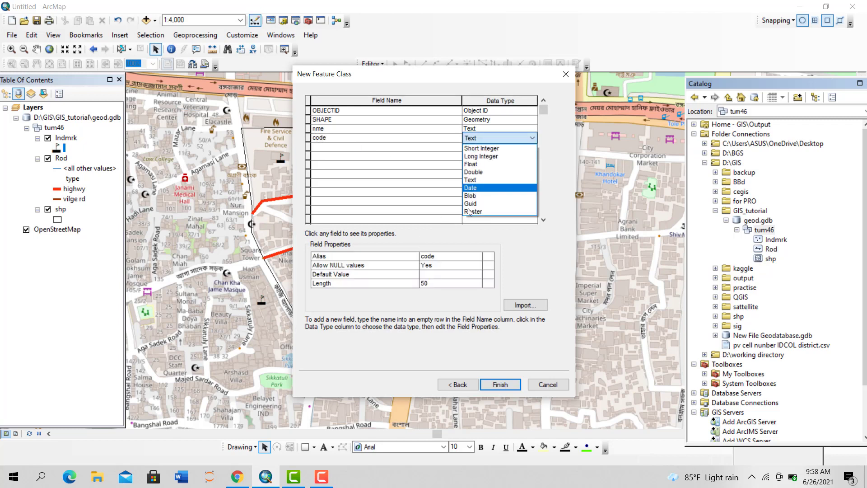
left_click(481, 148)
left_click(491, 385)
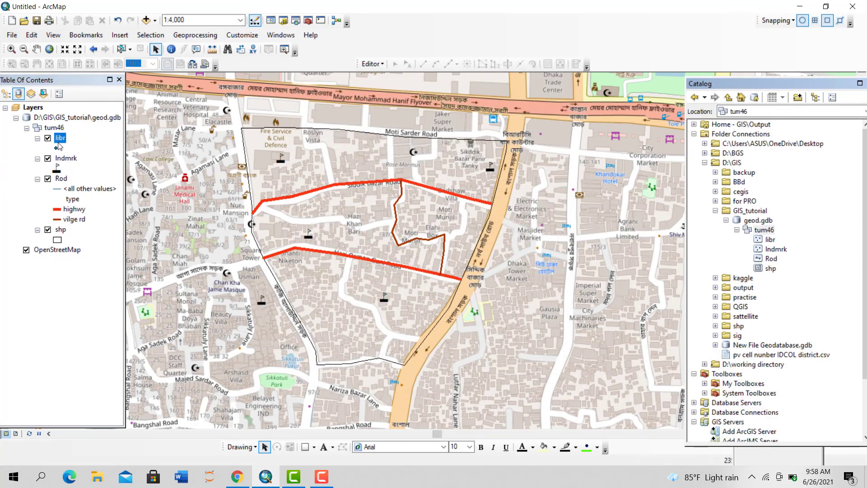
Search the symbol styles for lib and apply the Civic Library symbol to the libr layer
left_click(57, 147)
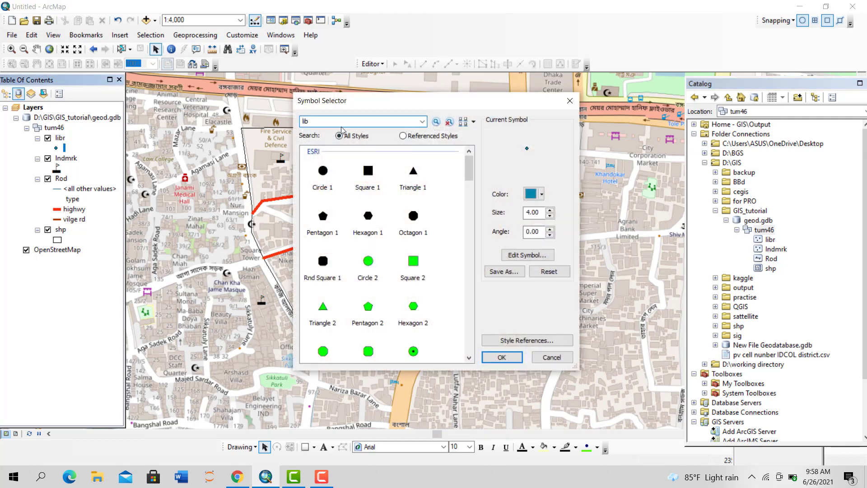
type("lib")
key("Return")
left_click(323, 291)
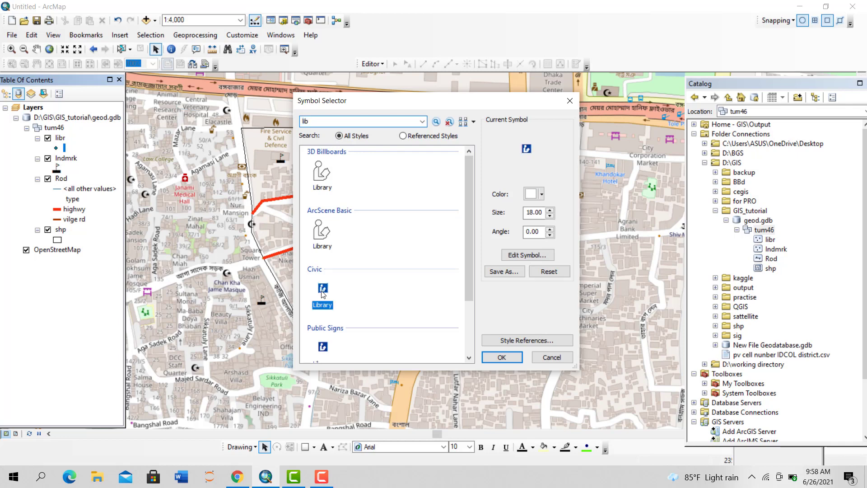
double_click(323, 292)
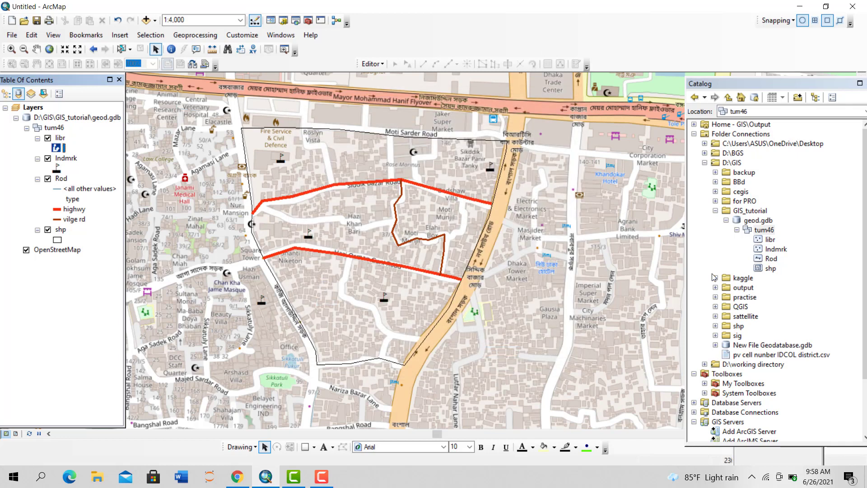
Start an editing session and place four libr points at different spots inside the study area boundary
left_click(372, 64)
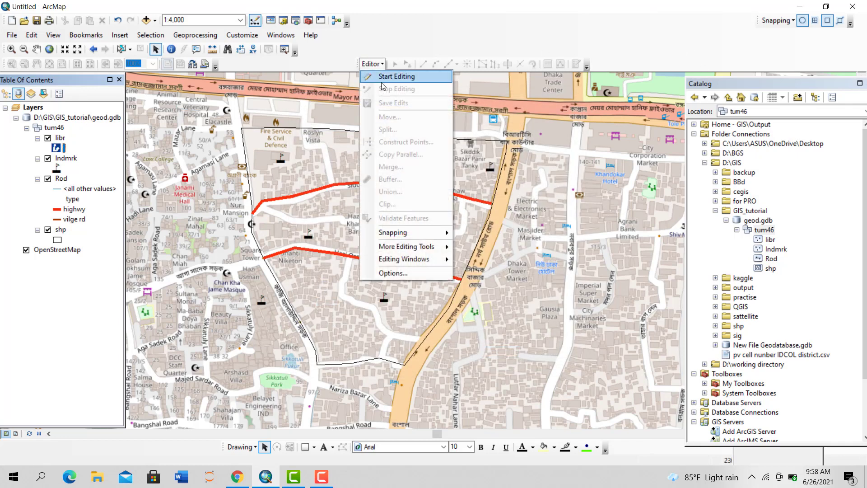
left_click(383, 80)
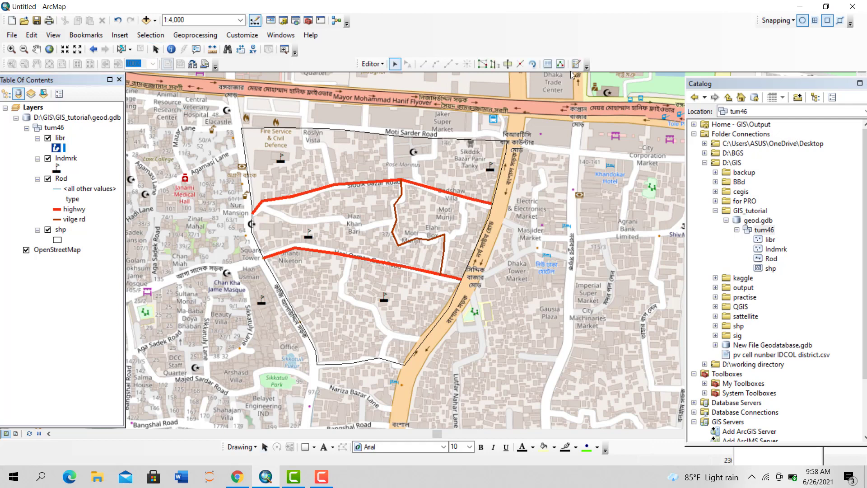
left_click(576, 64)
left_click(750, 366)
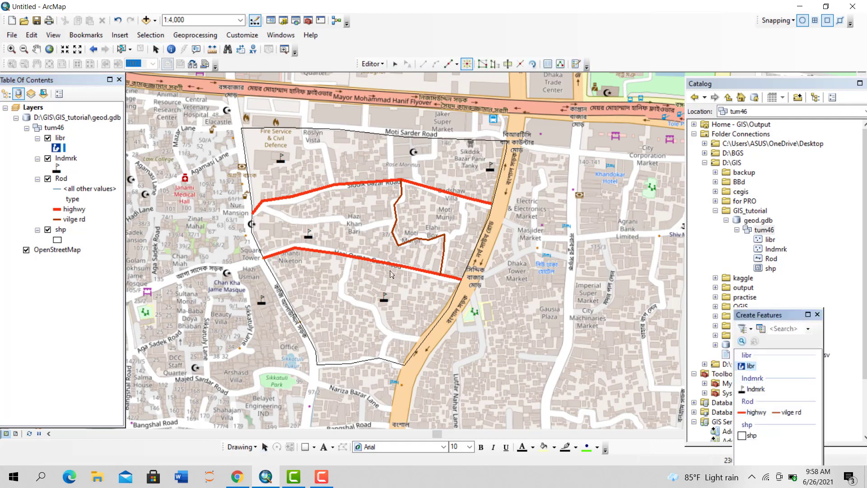
left_click(312, 291)
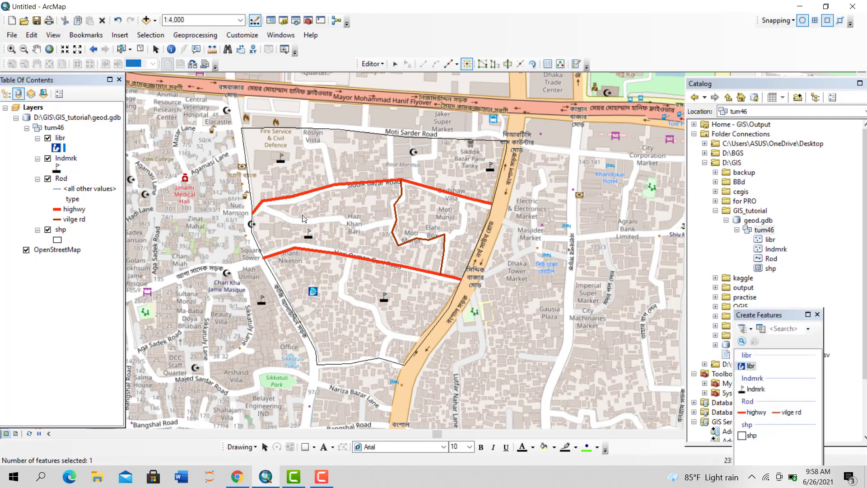
left_click(298, 226)
left_click(261, 151)
left_click(469, 168)
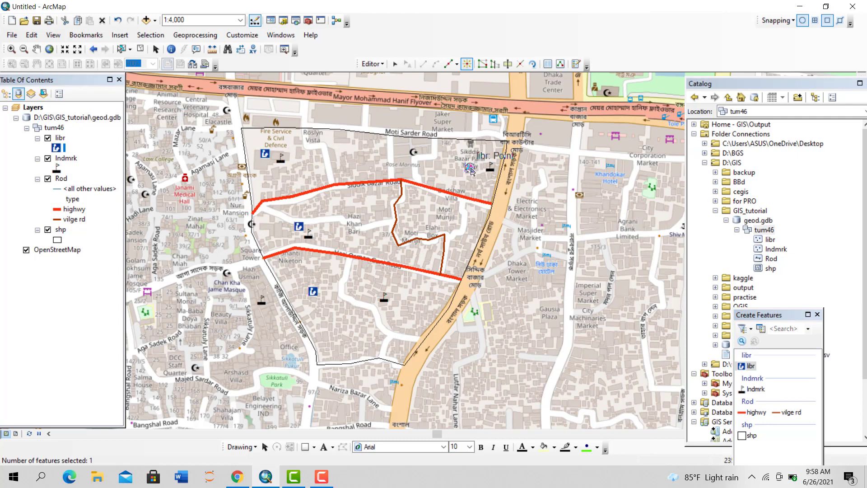
right_click(470, 169)
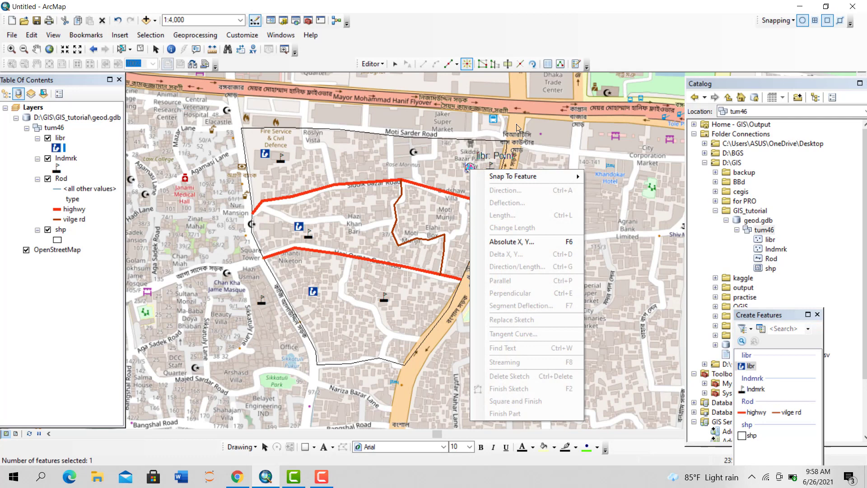
left_click(549, 64)
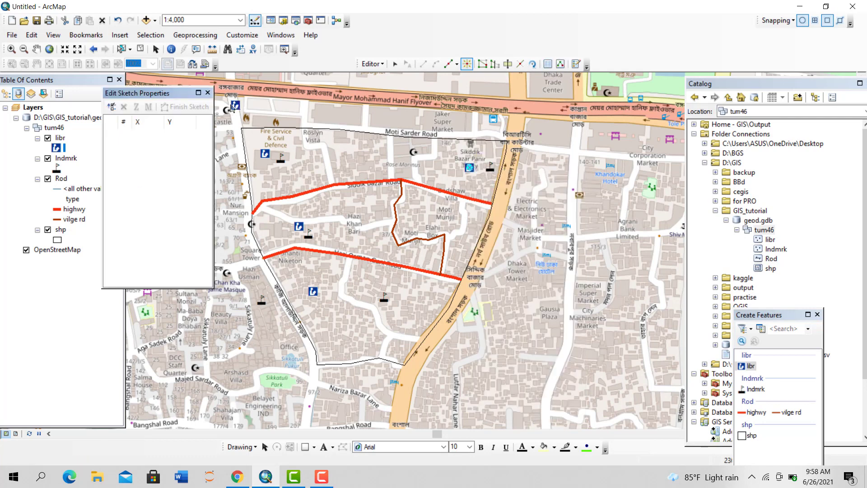
left_click(208, 93)
left_click(506, 174)
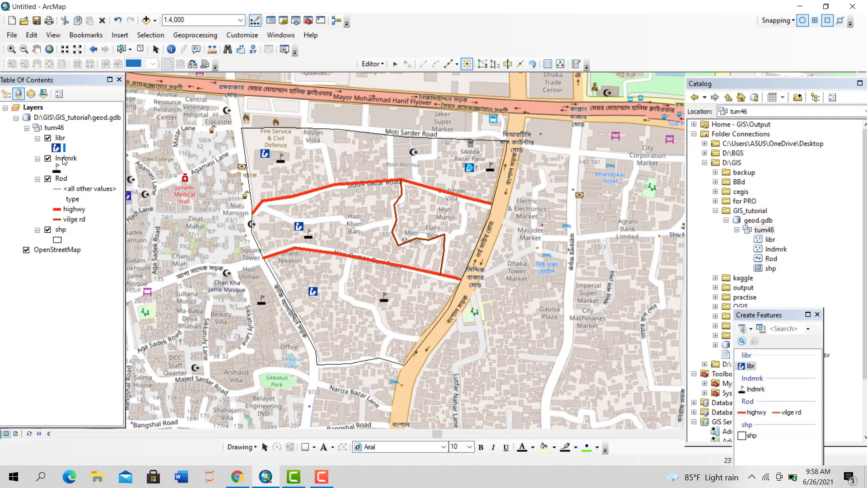
Open the lndmrk attribute table and view the Field Calculator for the code field without calculating anything
right_click(63, 160)
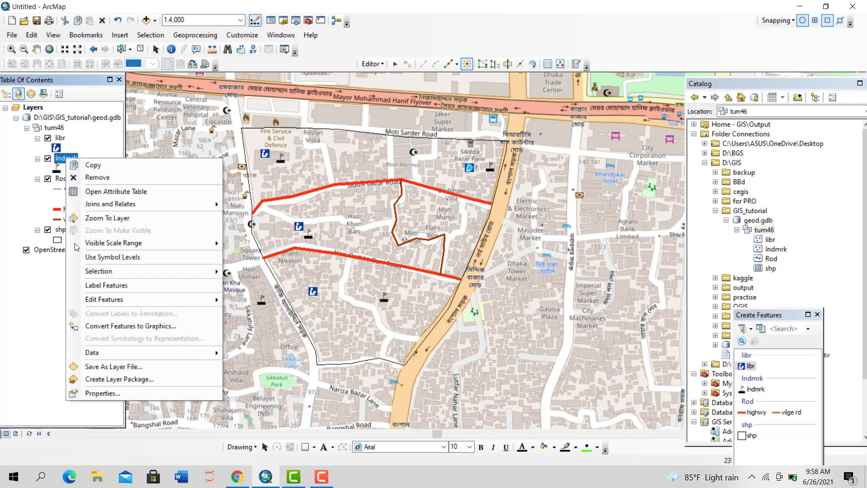
left_click(124, 192)
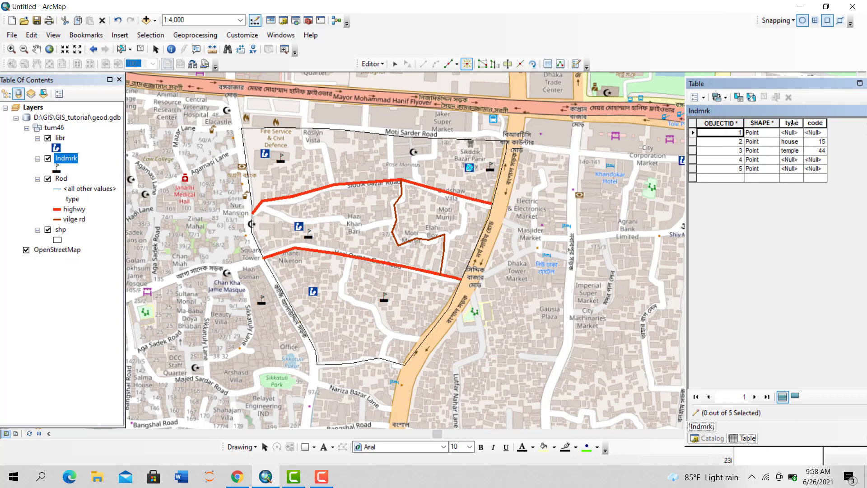
left_click(820, 122)
right_click(819, 122)
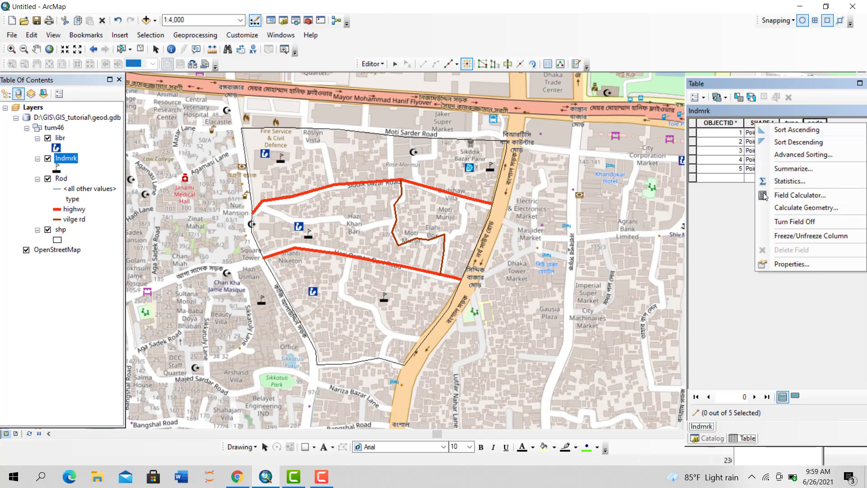
left_click(796, 195)
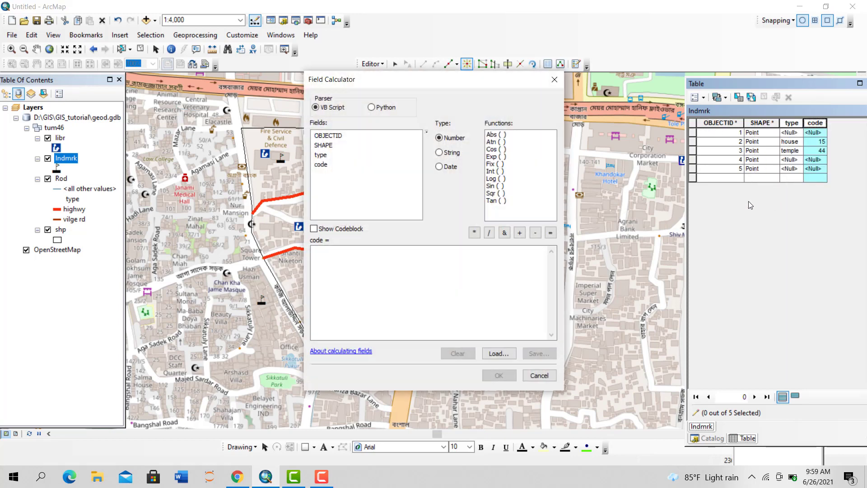
left_click(554, 79)
View the Calculate Geometry property options for the lndmrk code field, leaving the values uncalculated
right_click(817, 123)
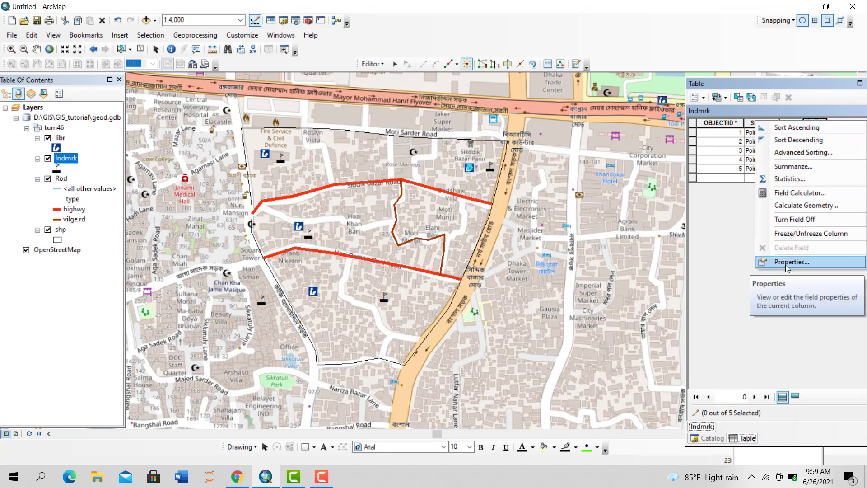
left_click(790, 205)
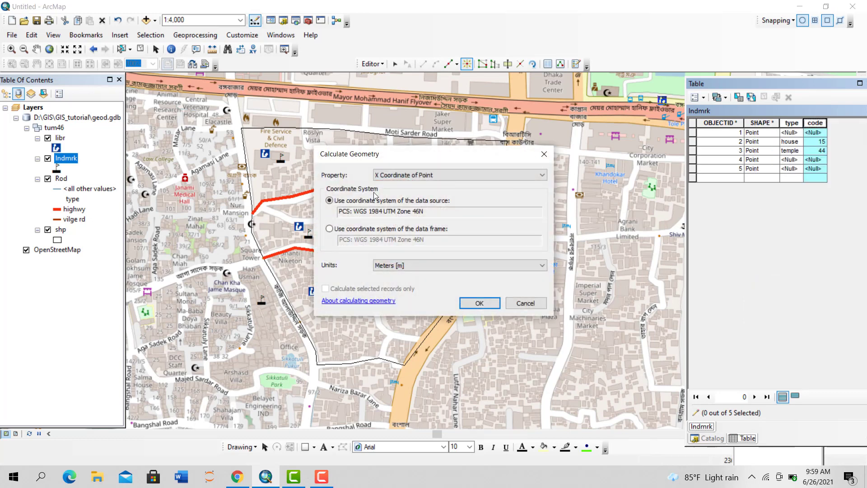
left_click(418, 175)
left_click(418, 175)
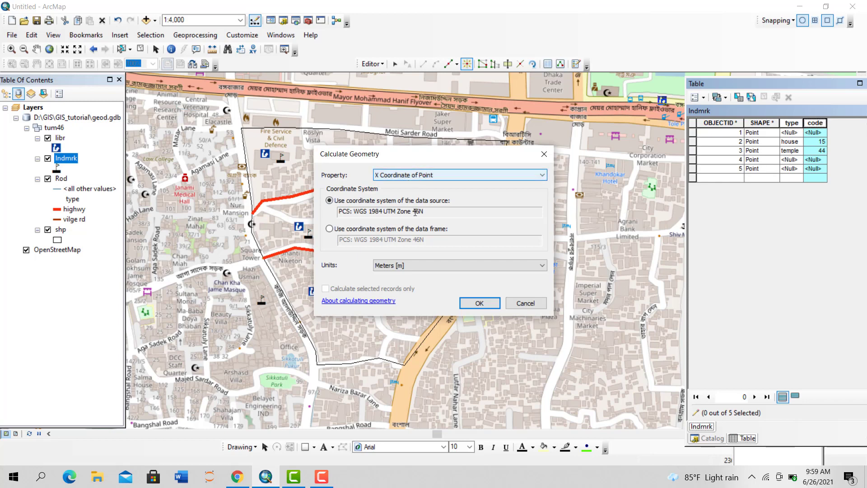
left_click(545, 154)
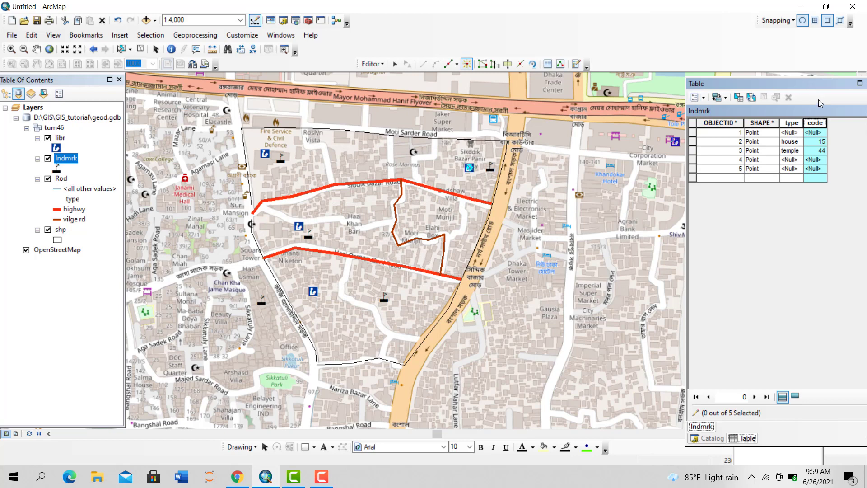
Review both the Field Calculator and the Calculate Geometry coordinate options for the lndmrk code field once more
right_click(817, 124)
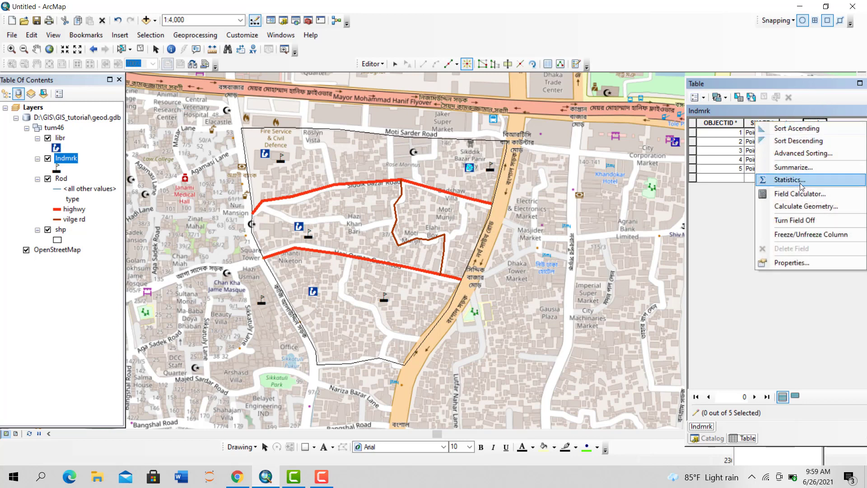
left_click(763, 192)
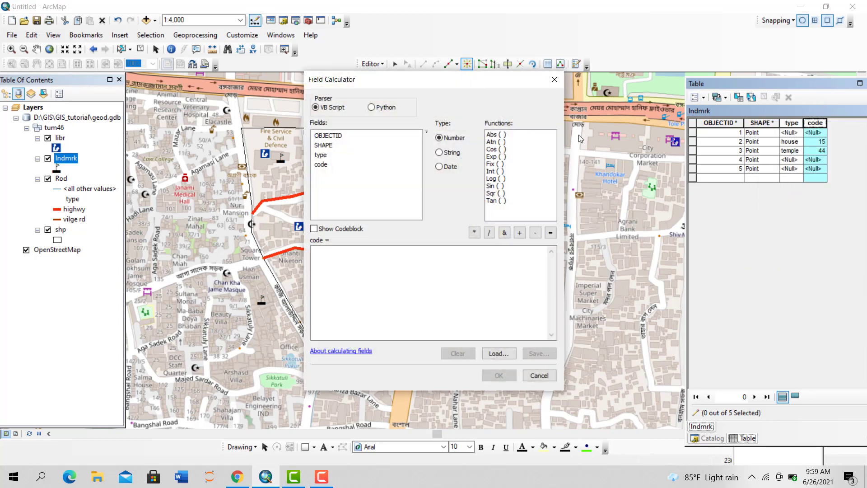
left_click(554, 80)
right_click(814, 123)
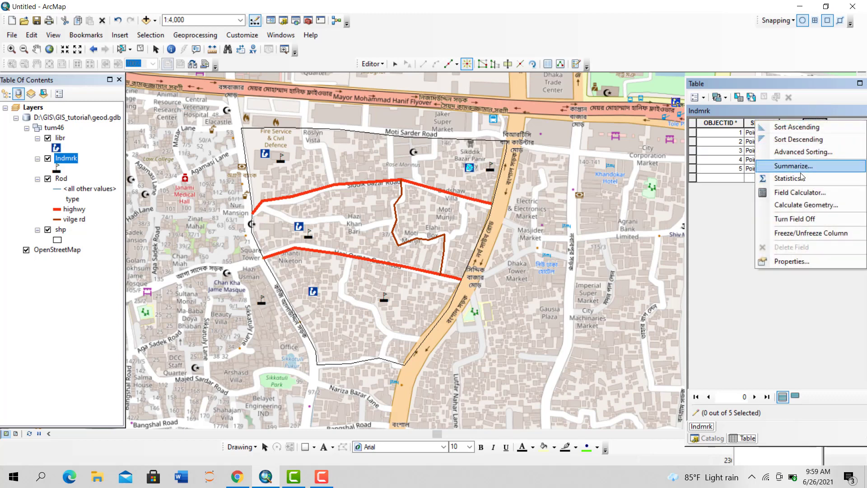
left_click(799, 205)
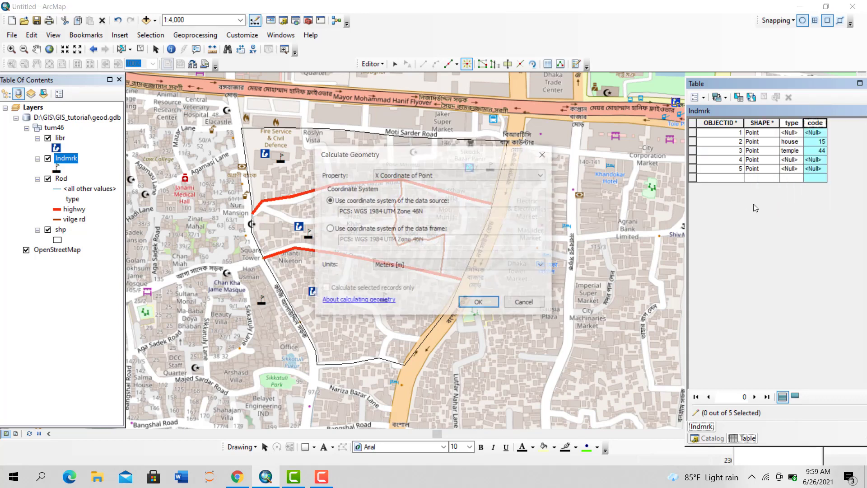
left_click(425, 175)
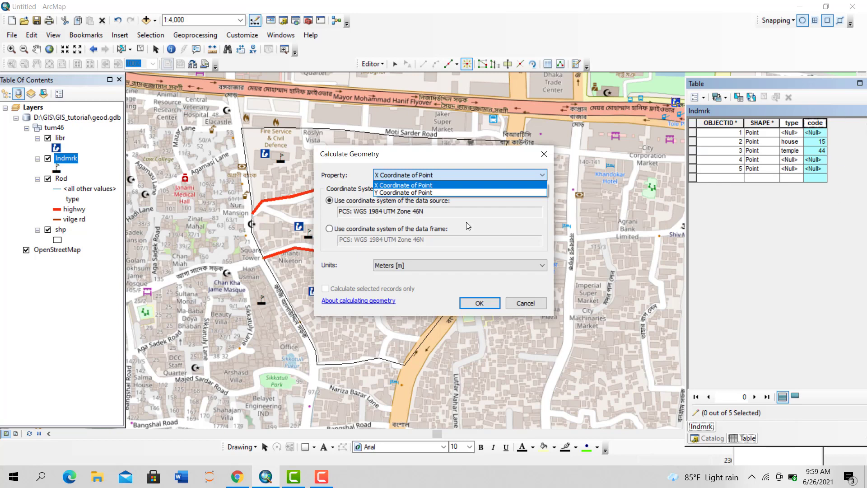
left_click(545, 158)
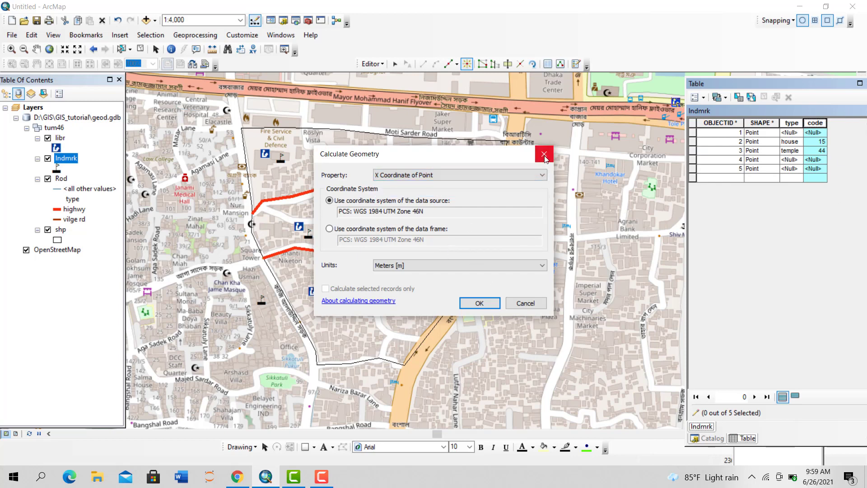
left_click(545, 156)
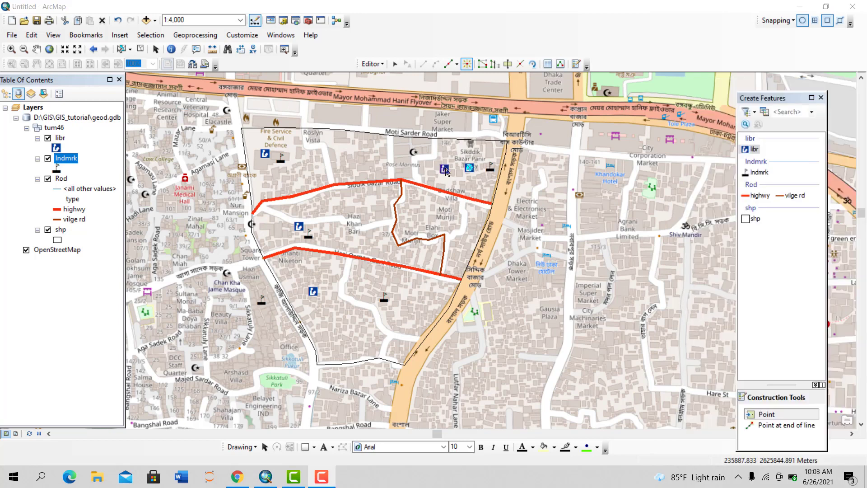
Select the shp study area polygon with the Edit tool and inspect its boundary against the roads
left_click(459, 169)
left_click(395, 65)
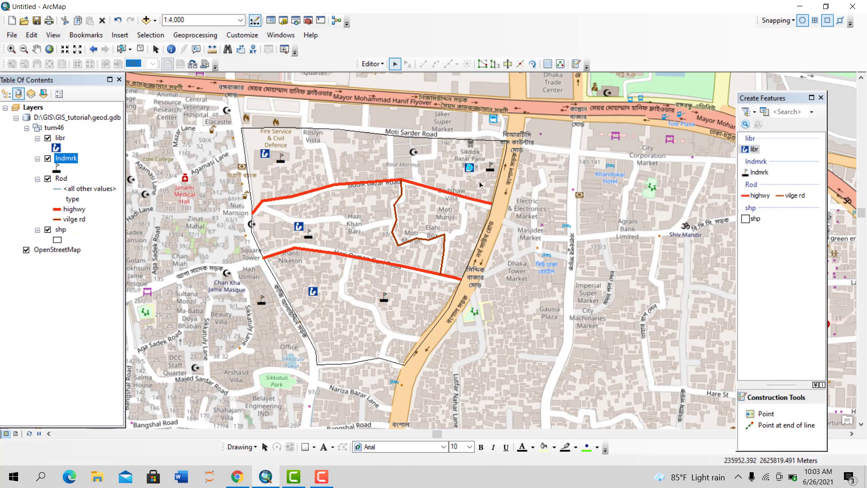
left_click(474, 212)
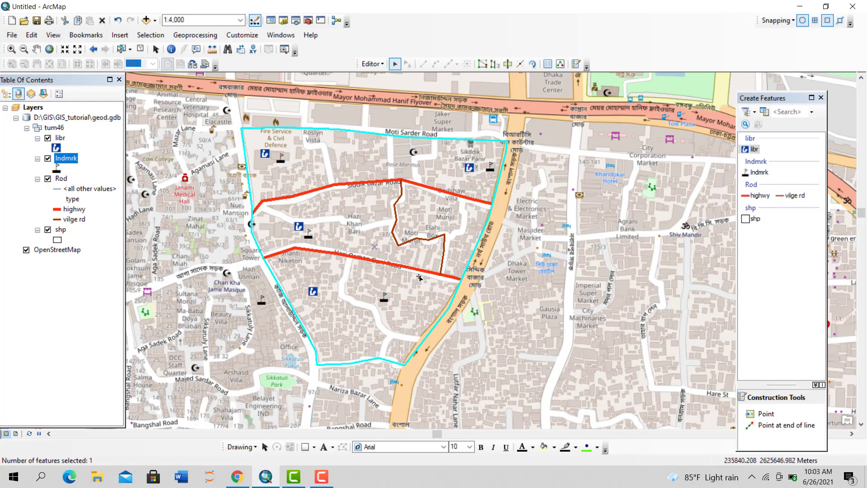
scroll(437, 333, "down", 2)
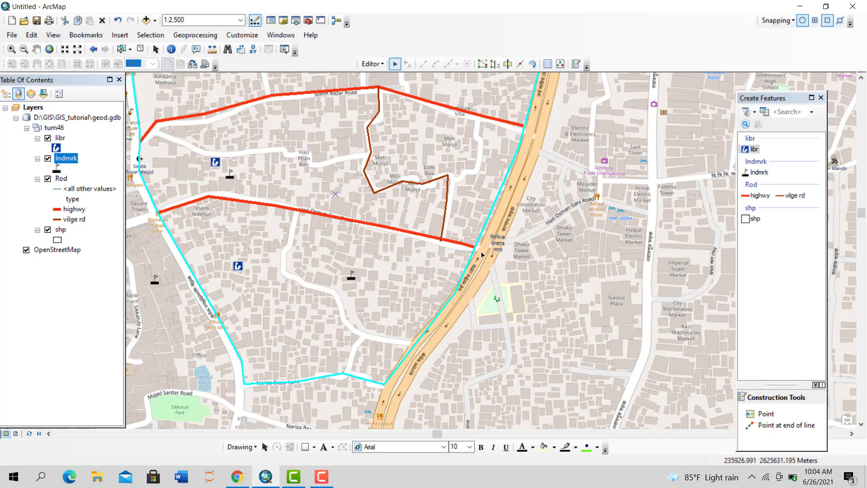
scroll(483, 256, "up", 2)
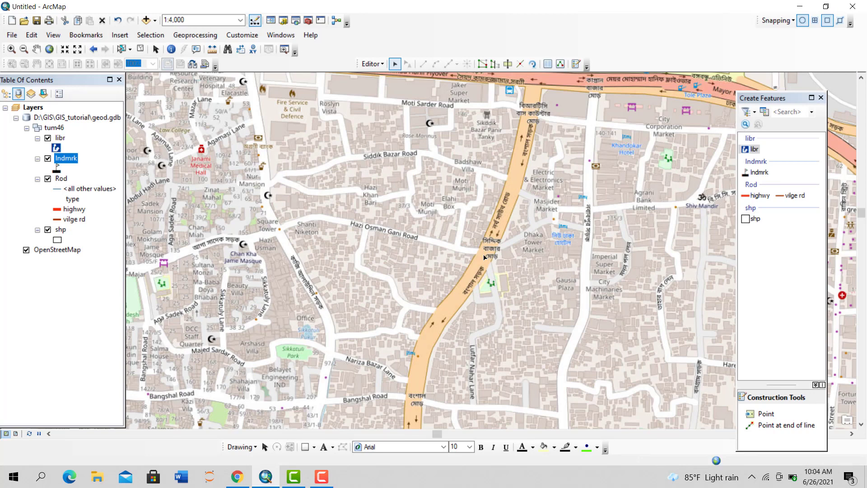
Try to create a new topology in the tum46 feature dataset of geod.gdb from the Catalog
left_click(283, 21)
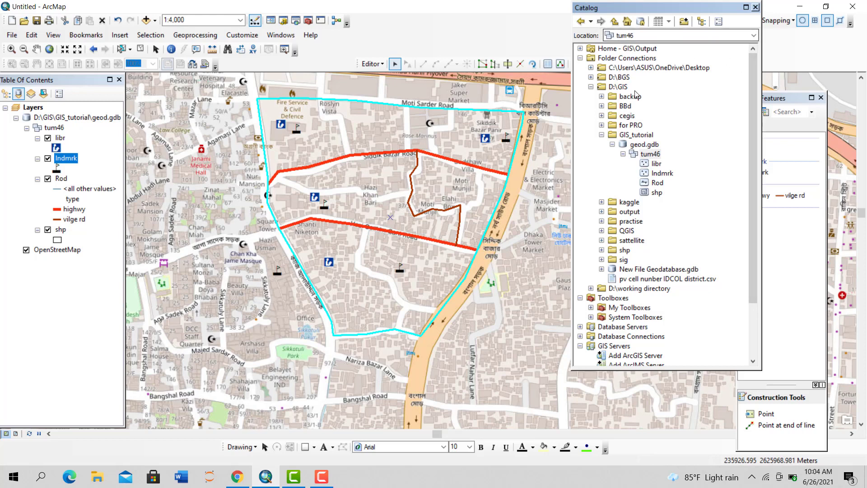
left_click(650, 155)
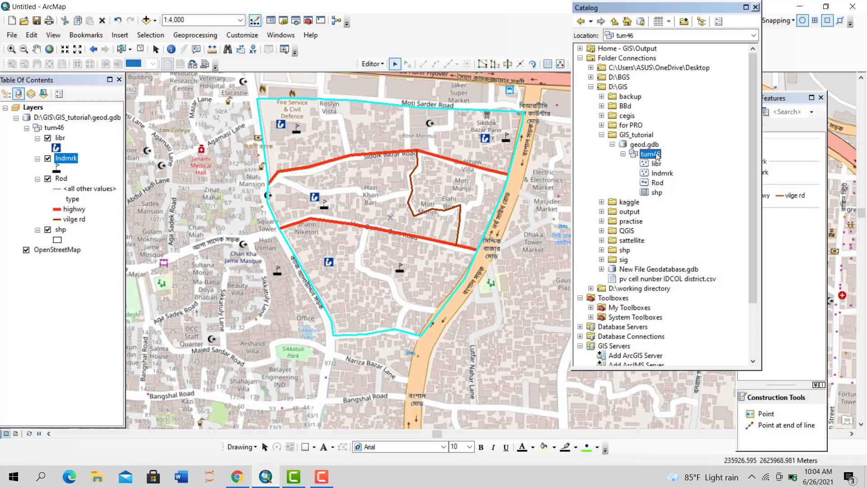
right_click(656, 156)
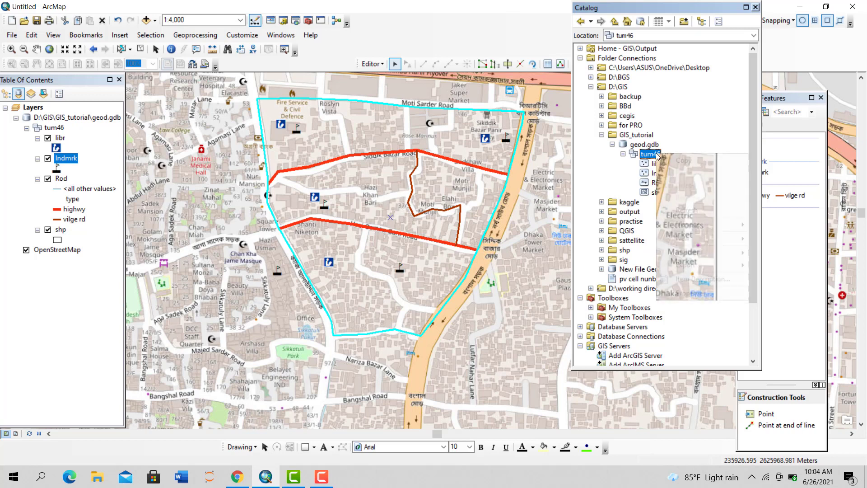
mouse_move(699, 242)
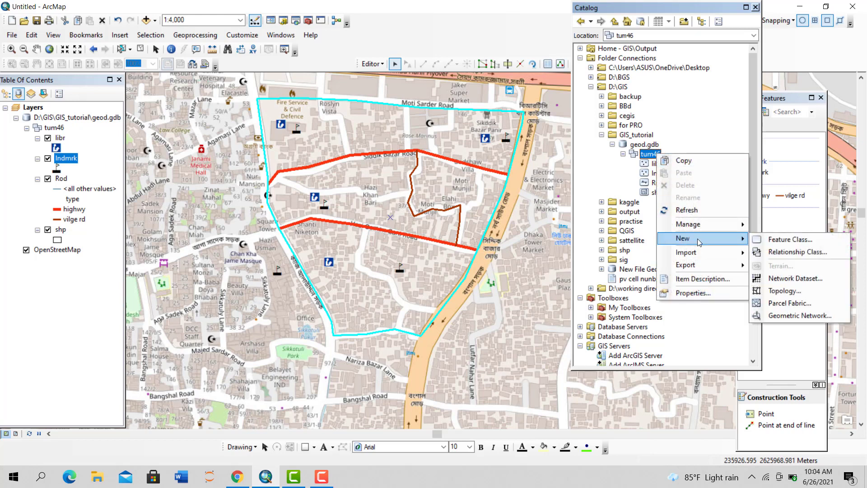
left_click(781, 295)
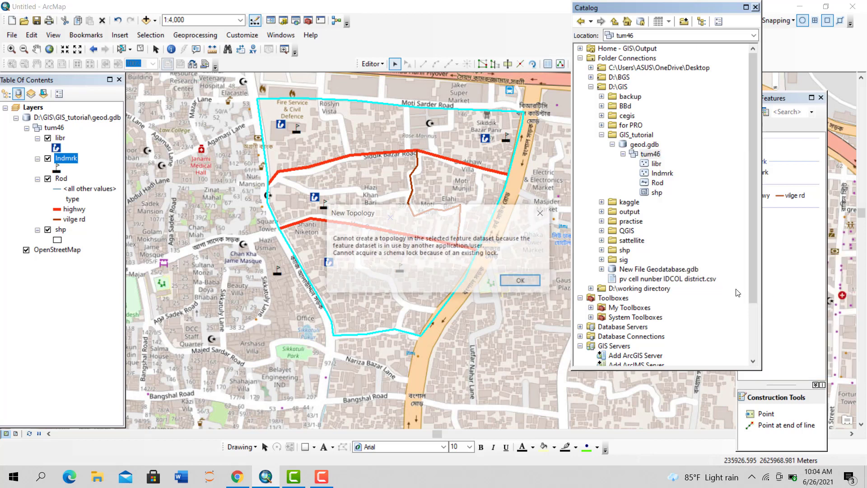
left_click(522, 281)
Stop the editing session and save the edits
left_click(369, 64)
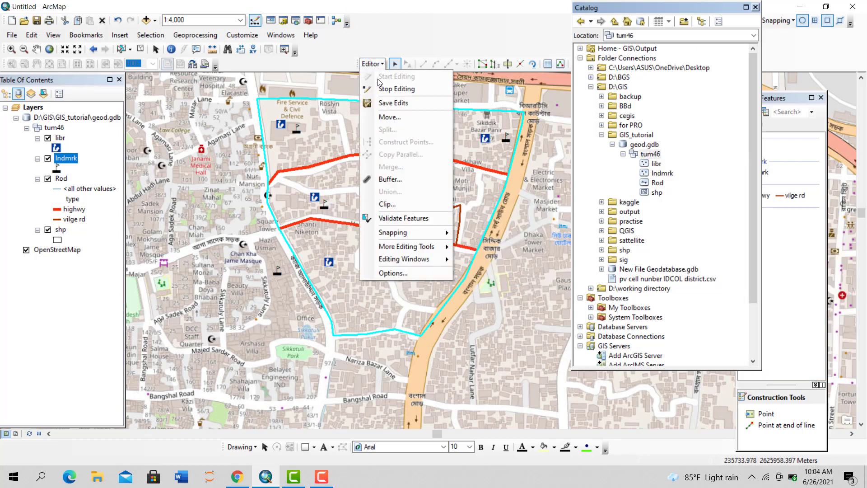
left_click(384, 86)
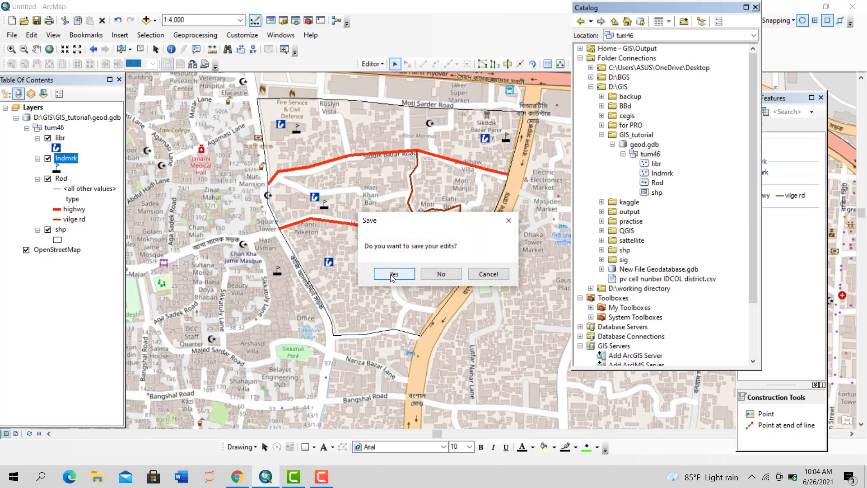
left_click(393, 274)
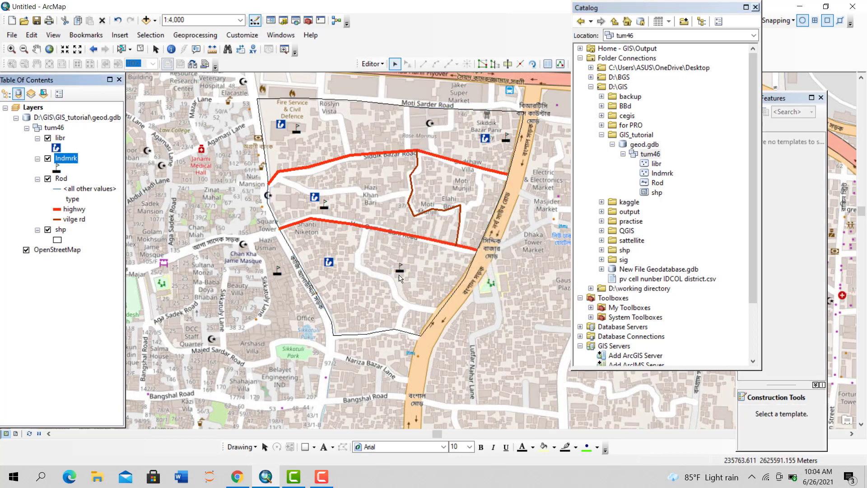
Start a new topology in the tum46 feature dataset, keeping the name tum46_Topology and the default cluster tolerance
right_click(651, 155)
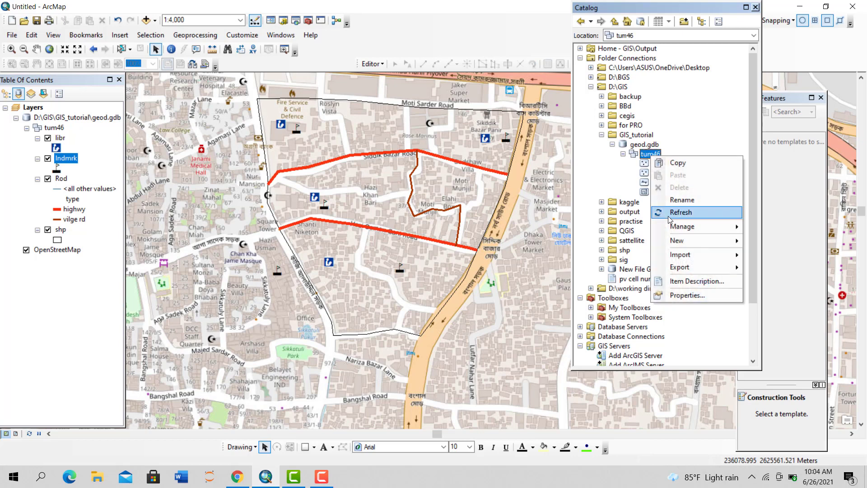
mouse_move(683, 242)
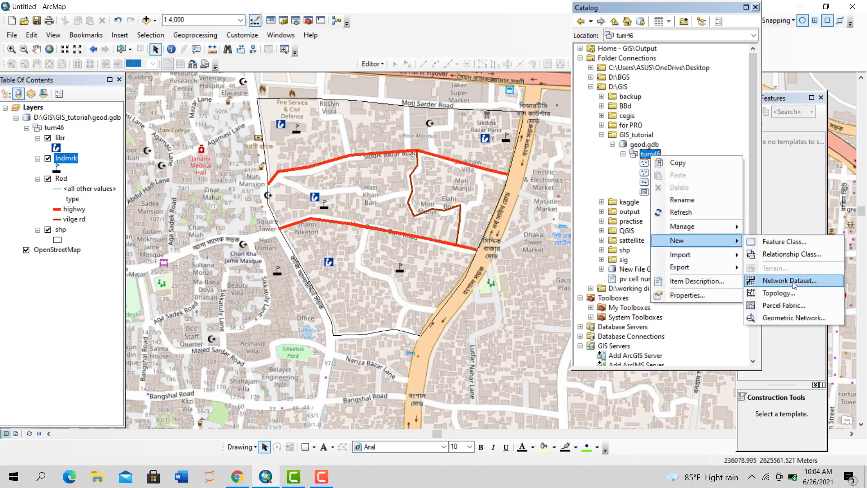
left_click(755, 296)
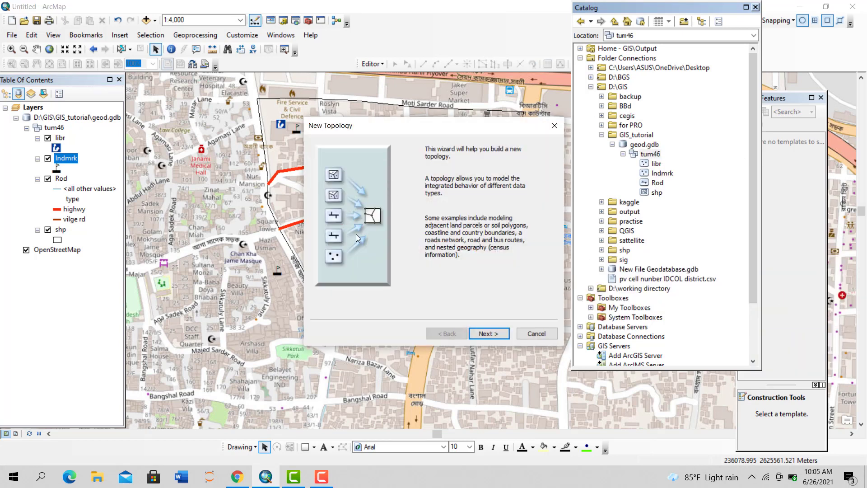
left_click(485, 338)
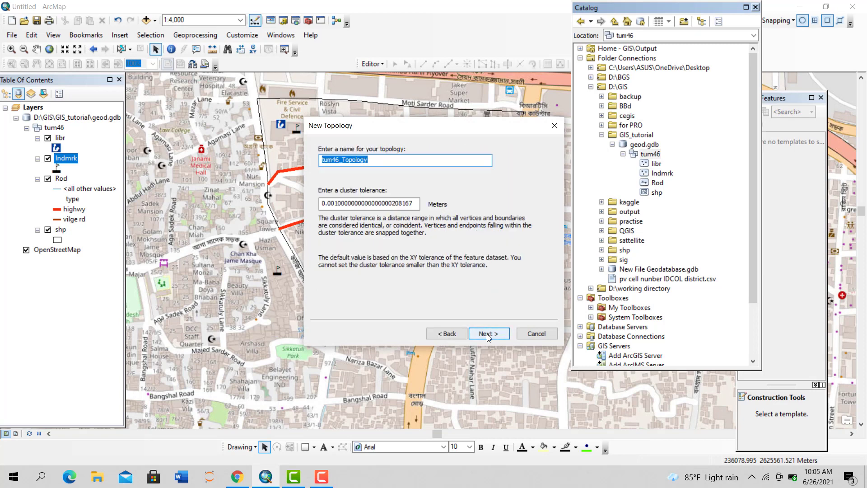
left_click(491, 335)
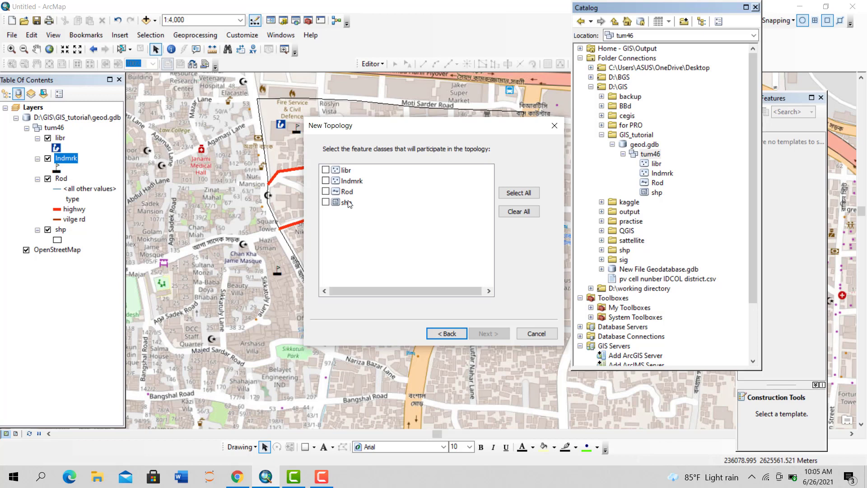
Include the lndmrk, Rod and shp feature classes in the topology and keep the default ranks
left_click(326, 192)
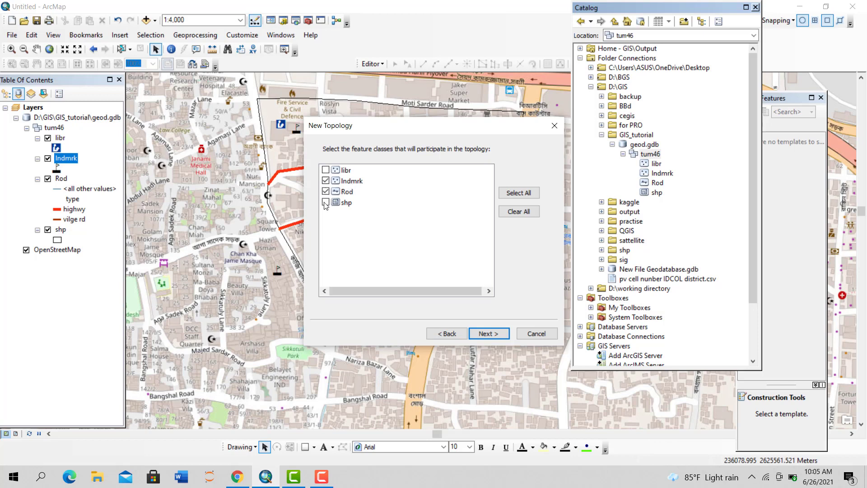
left_click(495, 336)
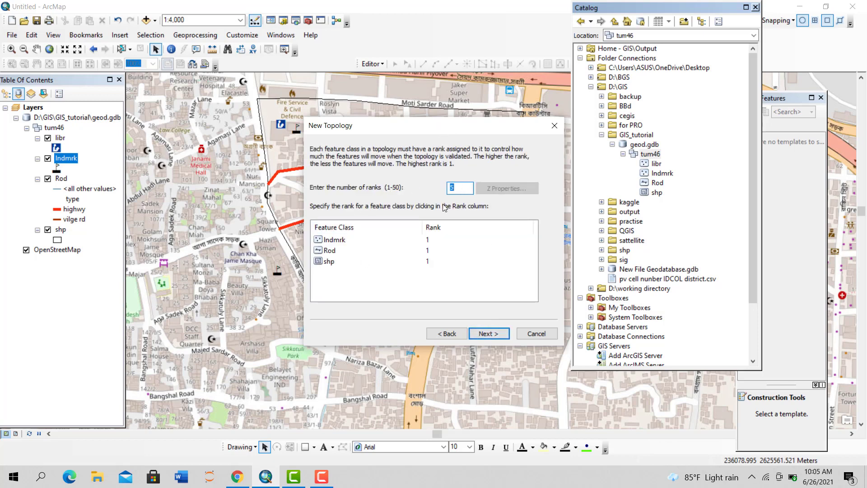
left_click(478, 335)
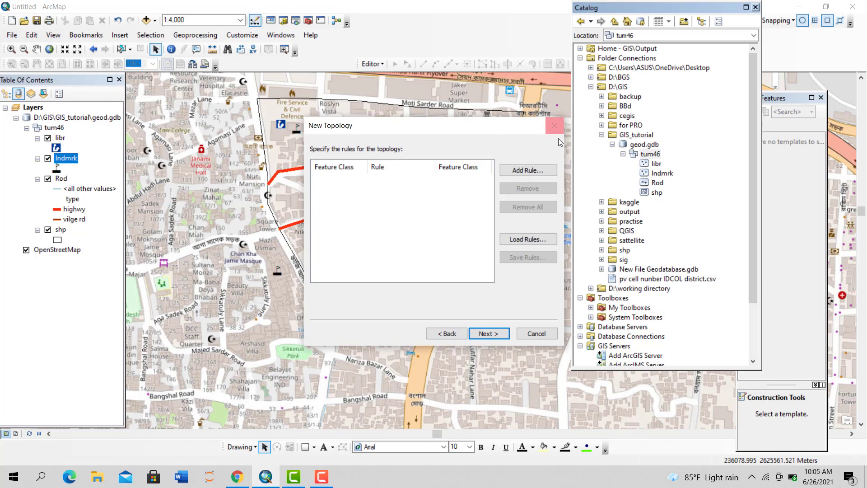
Add two topology rules: lndmrk Must Be Covered By Boundary Of shp, and Rod Must Not Have Dangles
left_click(527, 170)
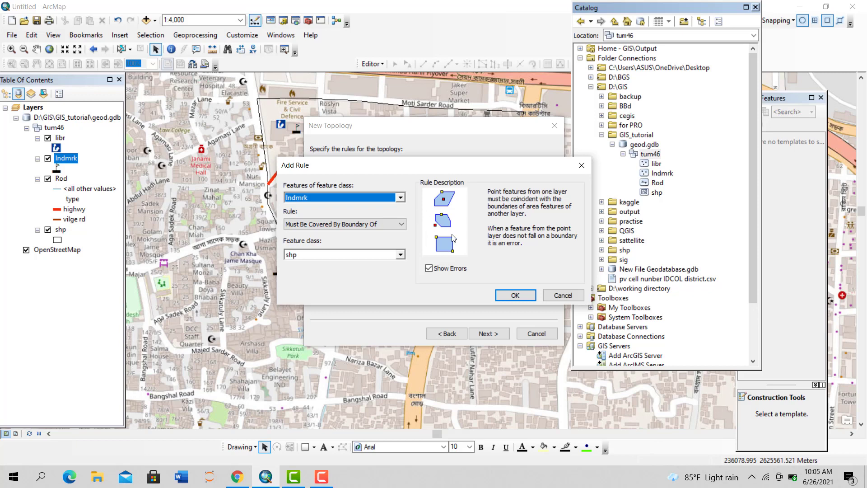
left_click(503, 292)
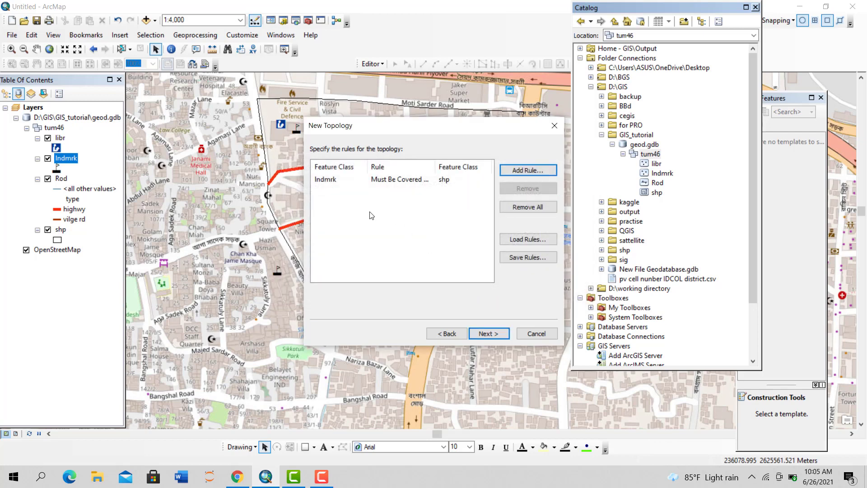
left_click(516, 172)
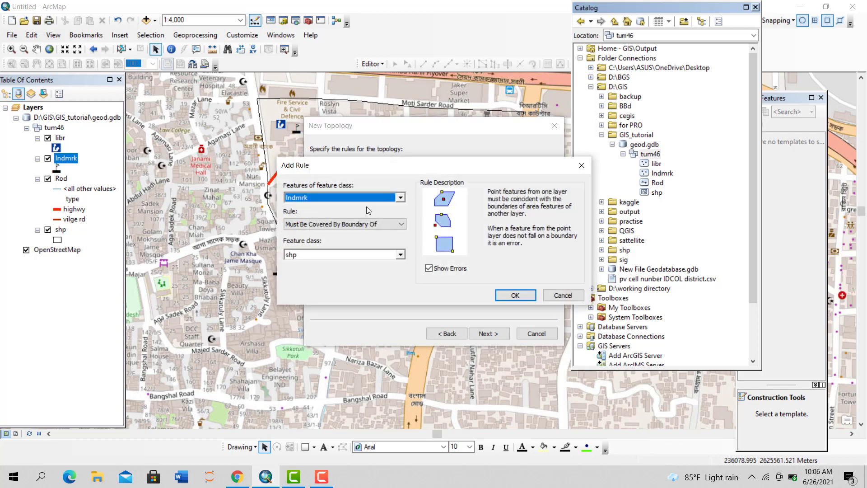
left_click(346, 197)
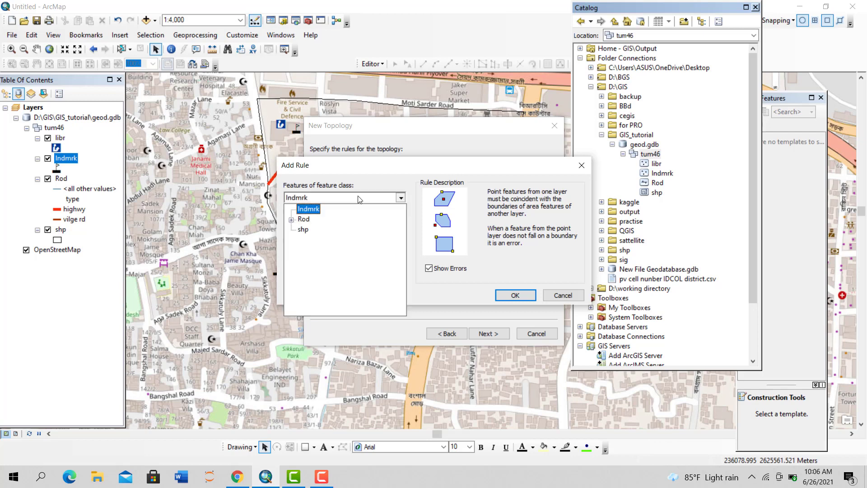
left_click(304, 221)
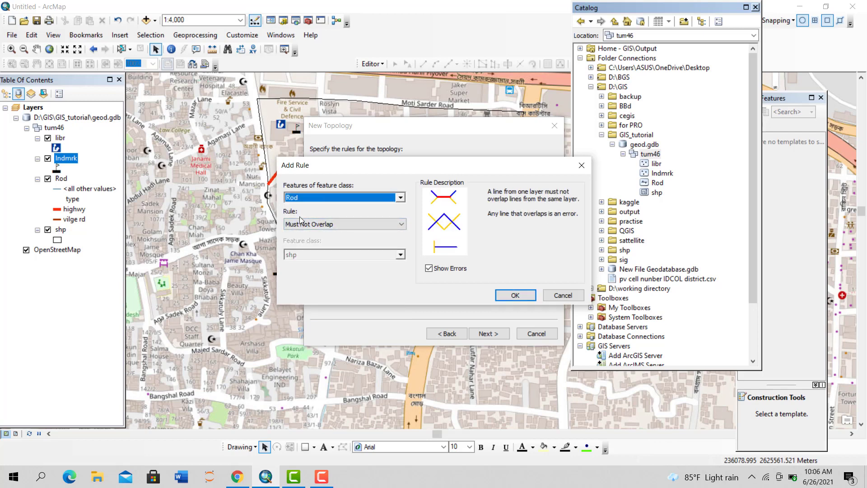
left_click(399, 224)
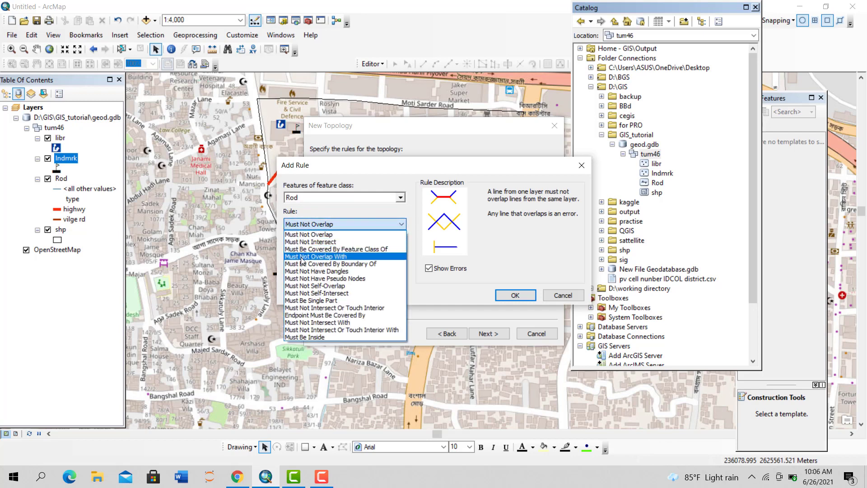
left_click(312, 271)
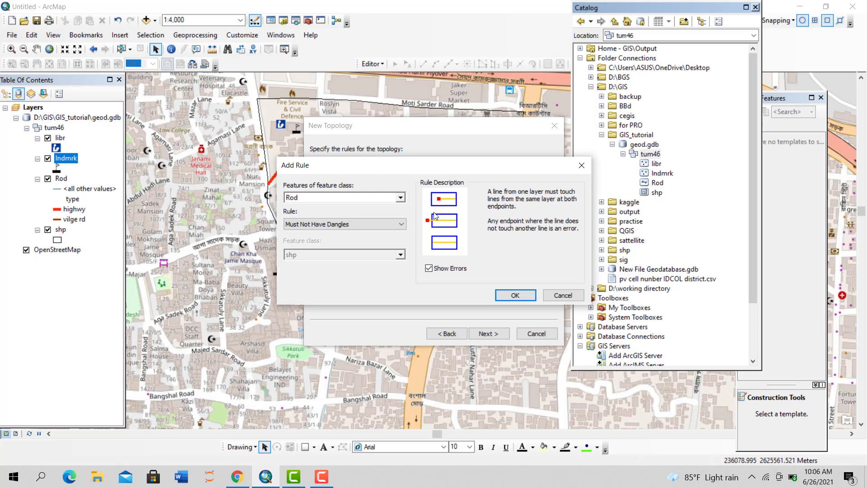
left_click(515, 295)
Add a Must Not Overlap topology rule for the Rod feature class
left_click(513, 172)
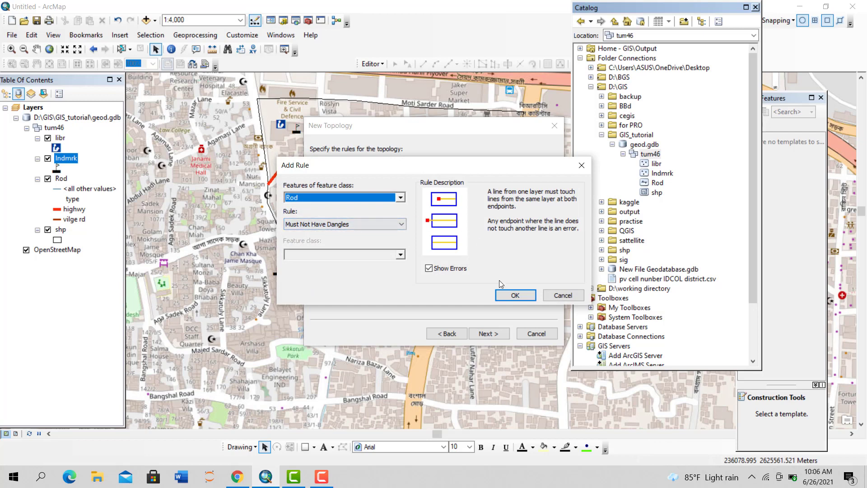
left_click(316, 225)
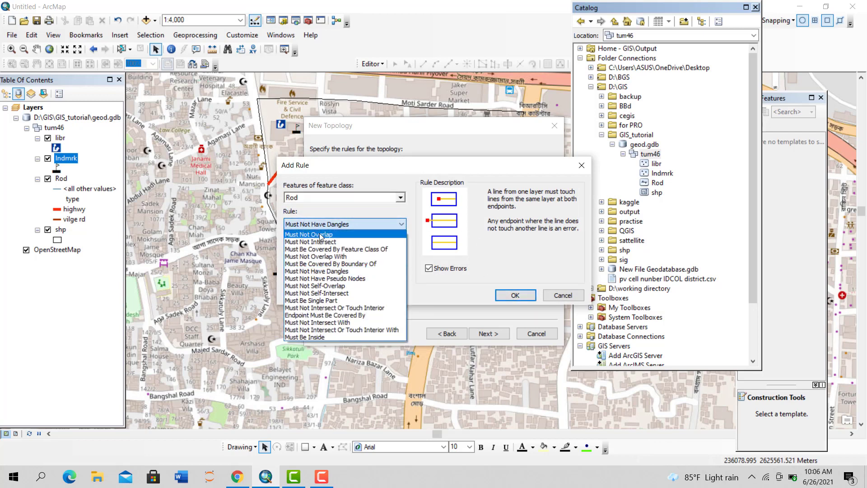
left_click(309, 234)
left_click(515, 295)
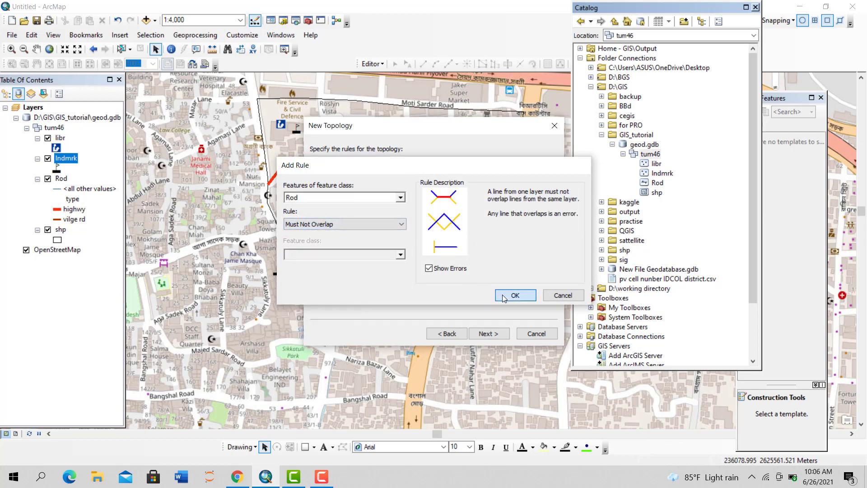
Add a Must Not Overlap topology rule for the shp feature class and continue to the topology summary
left_click(514, 172)
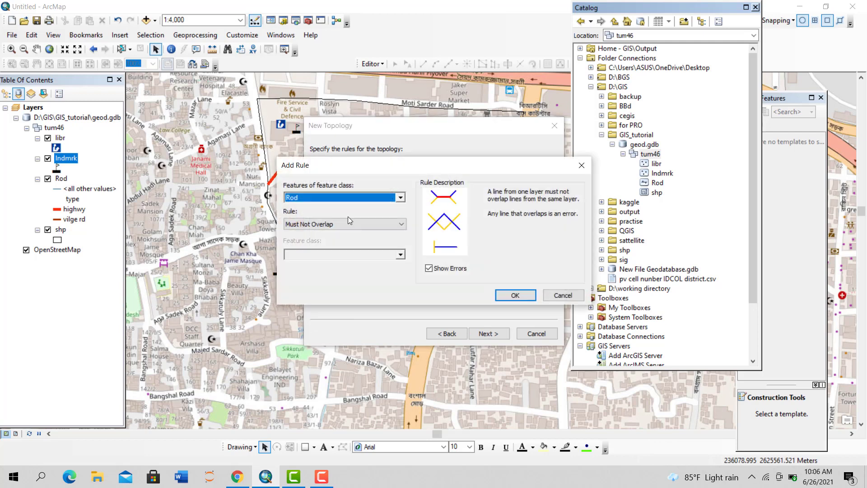
left_click(329, 199)
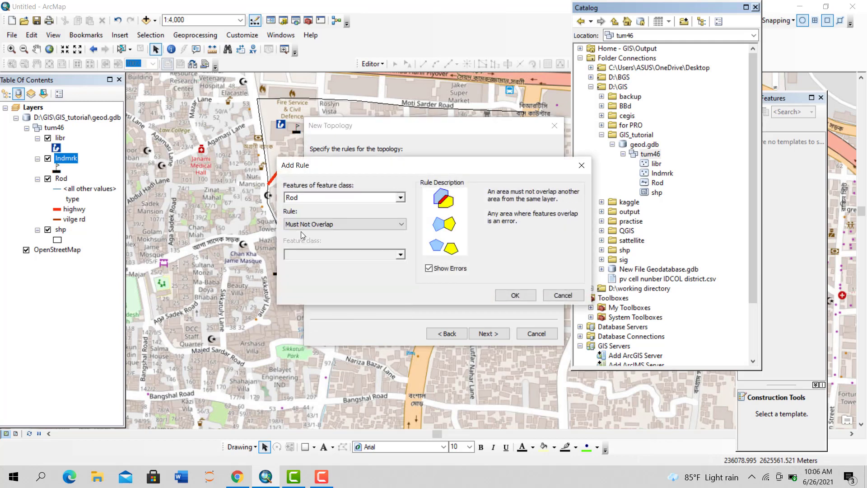
left_click(302, 232)
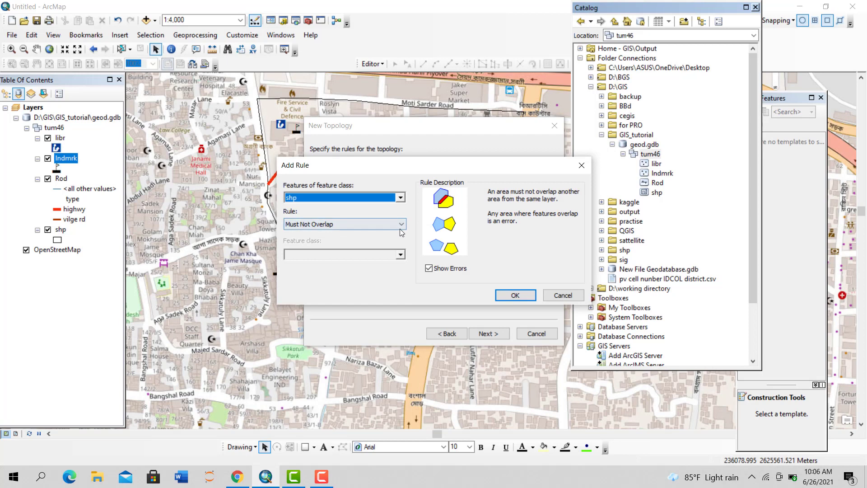
left_click(507, 296)
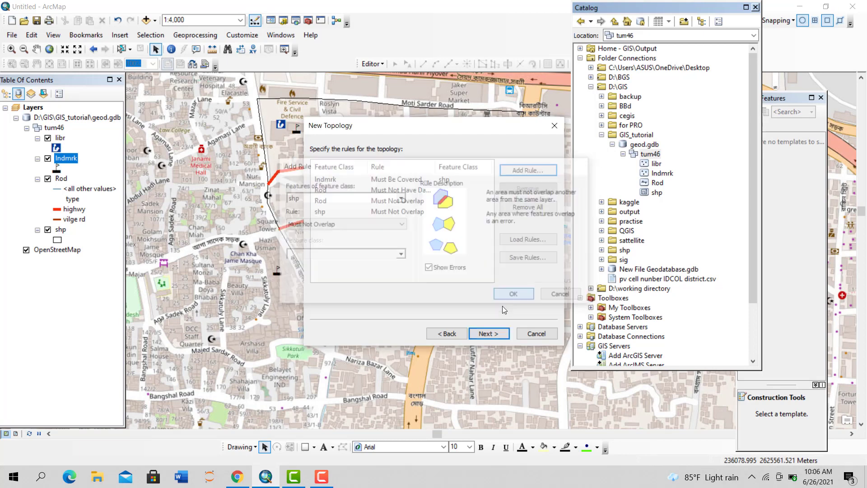
left_click(481, 335)
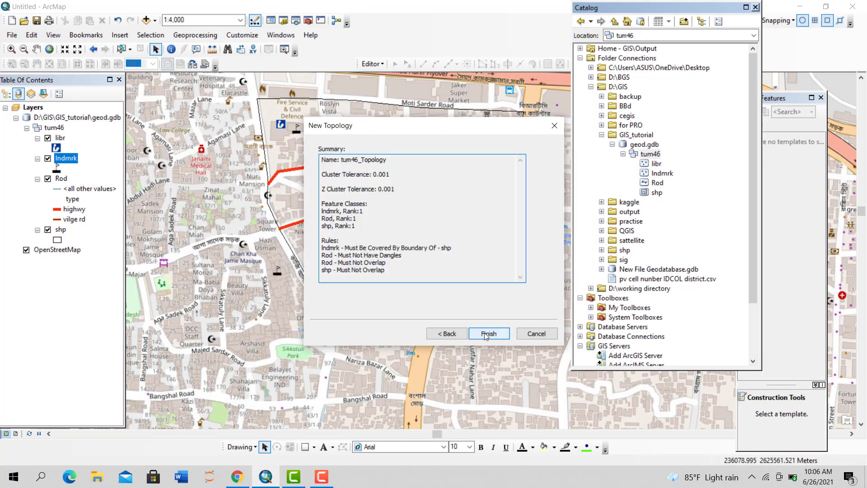
Finish creating the topology, validate it, and hide the OpenStreetMap layer
left_click(484, 334)
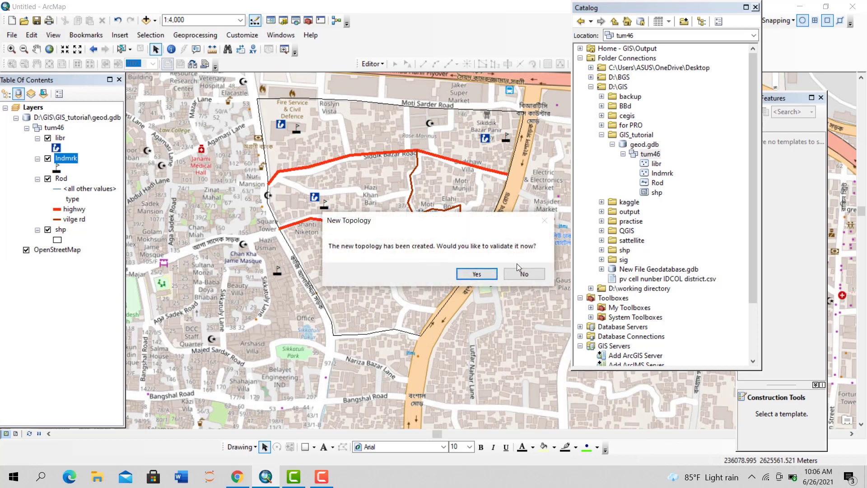
left_click(475, 276)
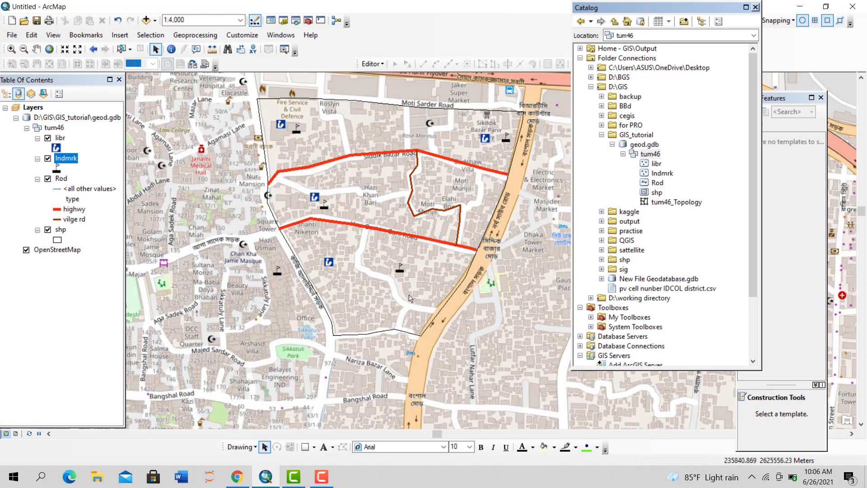
left_click(27, 251)
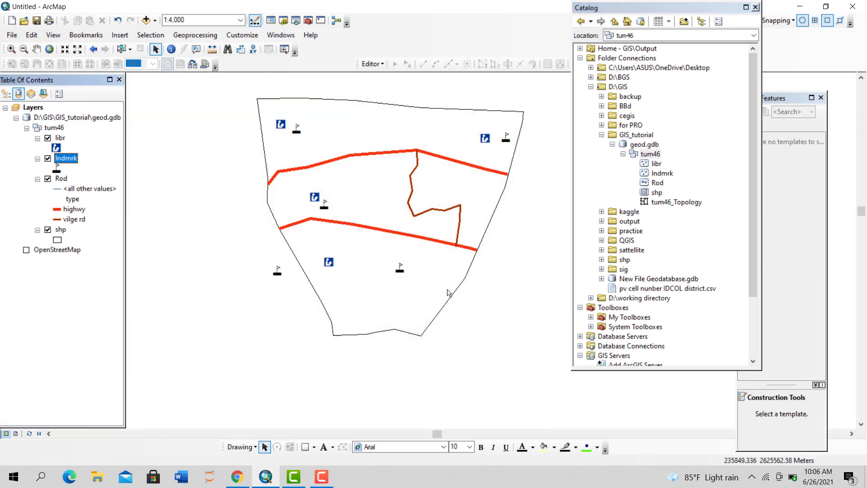
left_click(672, 203)
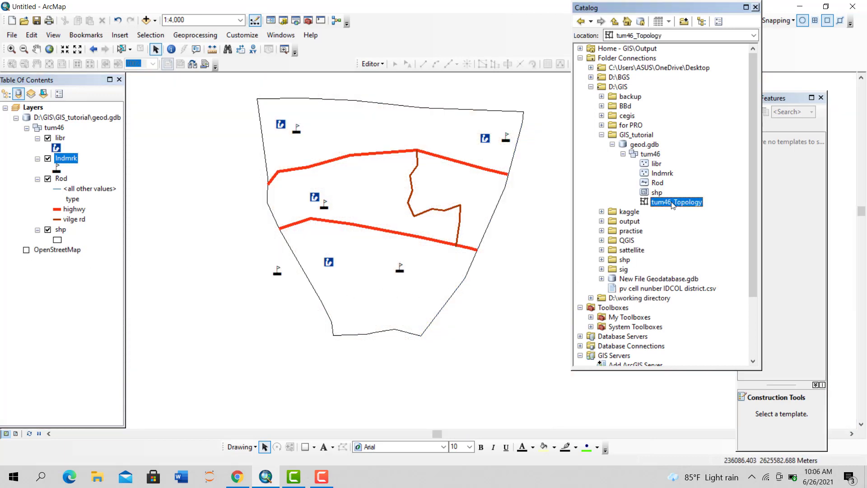
left_click_drag(647, 204, 386, 248)
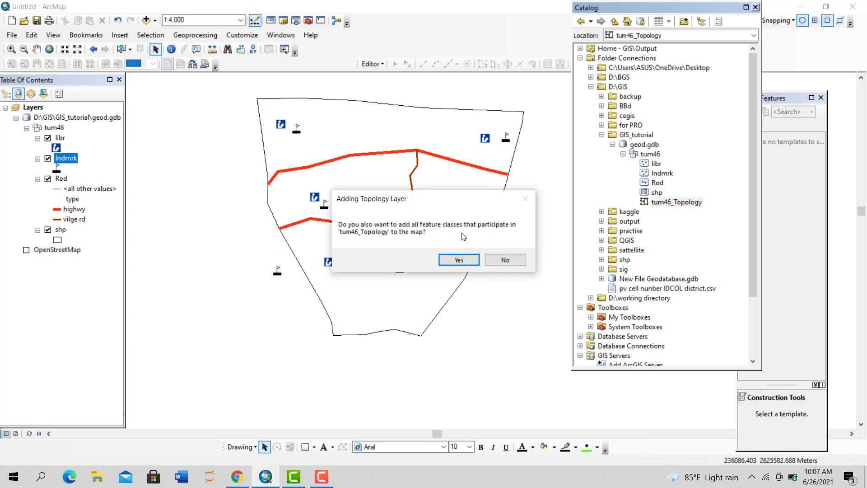
left_click(456, 260)
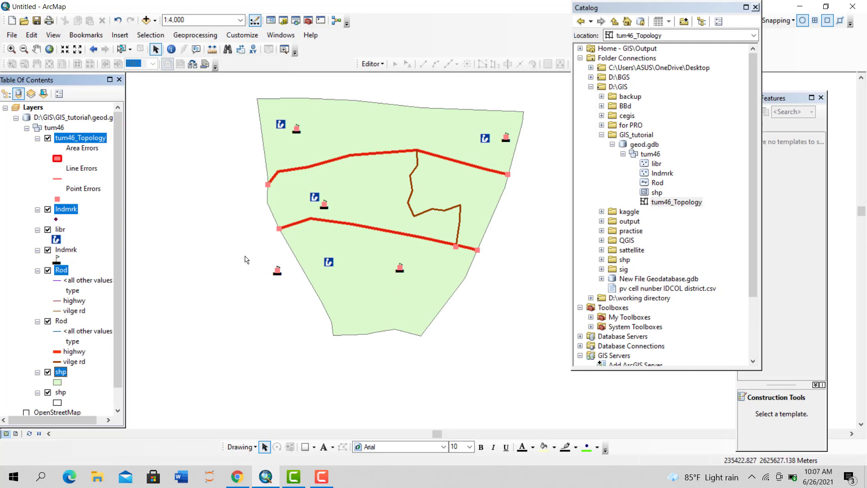
scroll(60, 334, "down", 1)
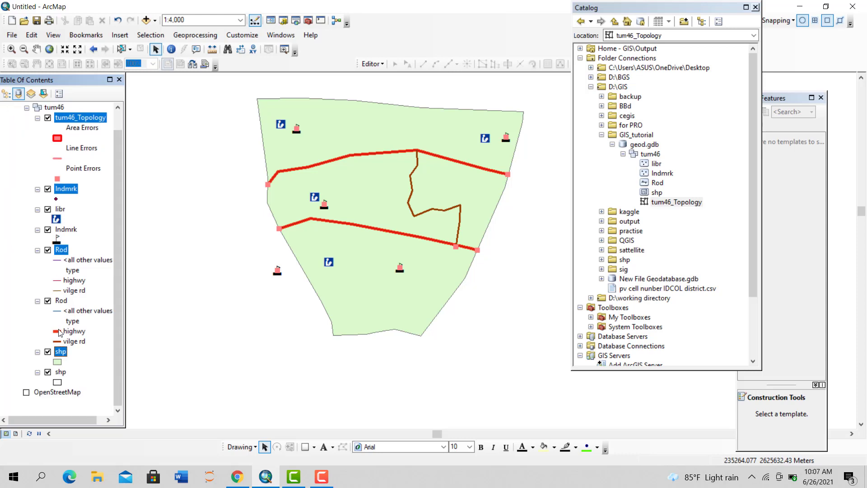
scroll(59, 342, "up", 1)
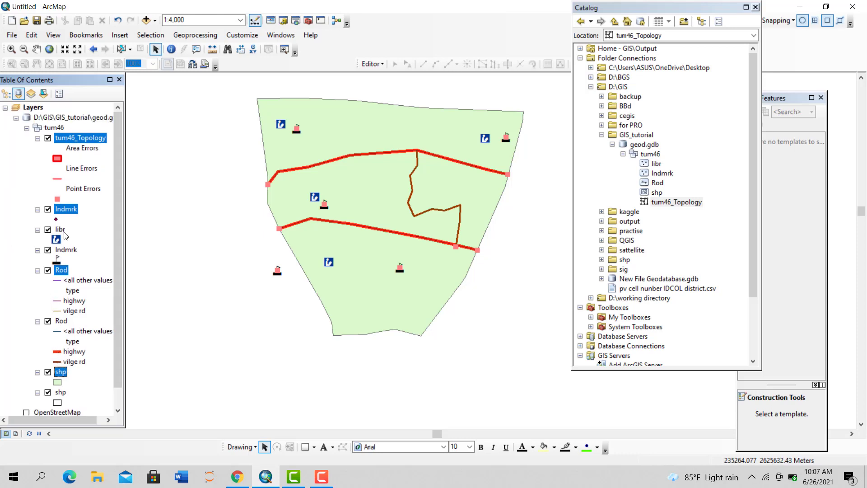
right_click(77, 141)
left_click(93, 156)
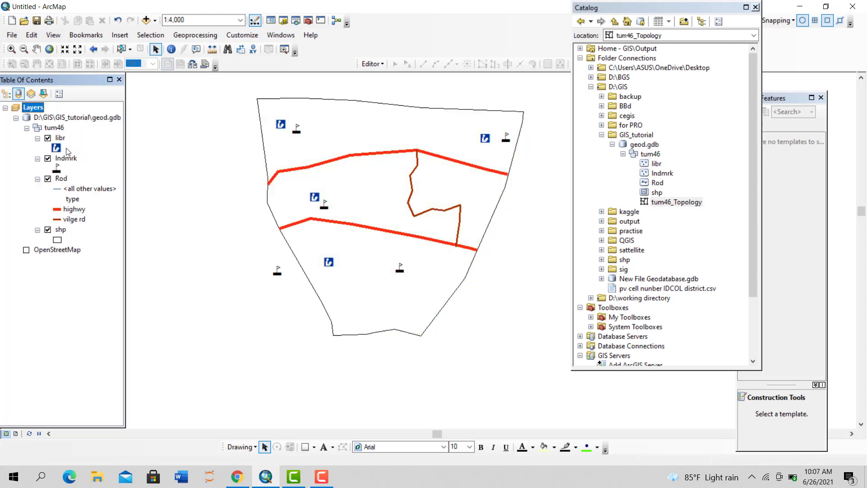
Remove the geod.gdb layers from the map and add tum46_Topology together with its participating feature classes
right_click(67, 121)
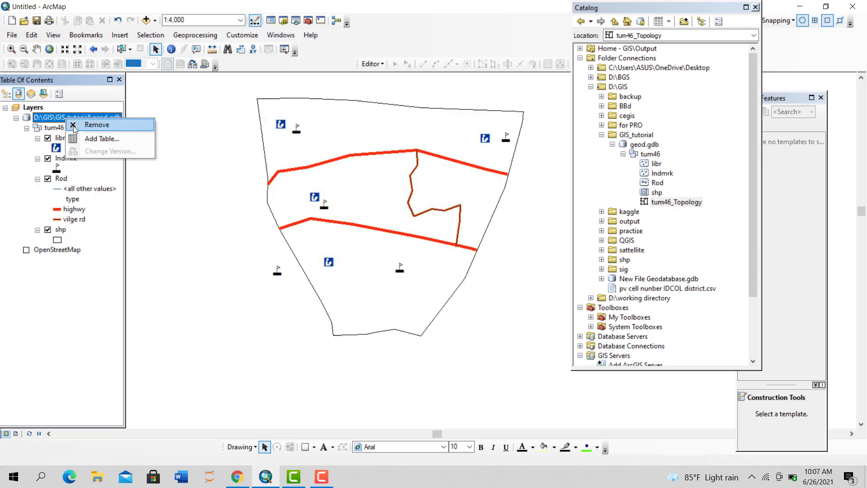
left_click(77, 126)
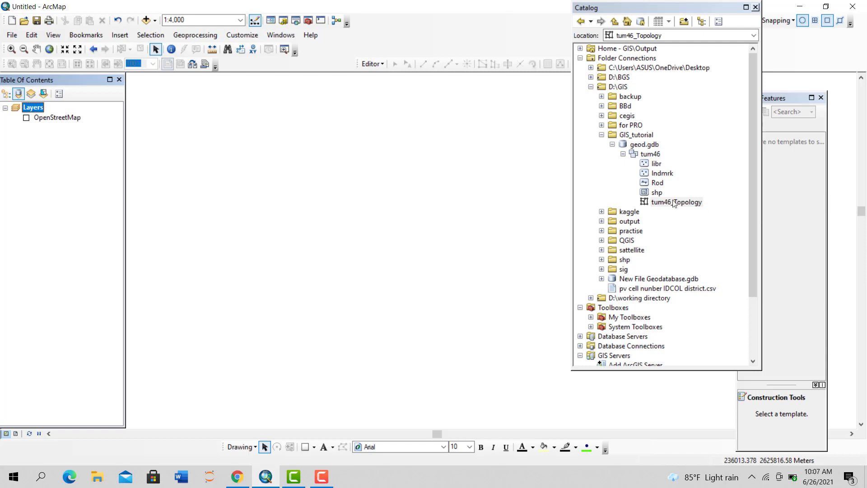
left_click_drag(678, 204, 448, 239)
left_click(450, 258)
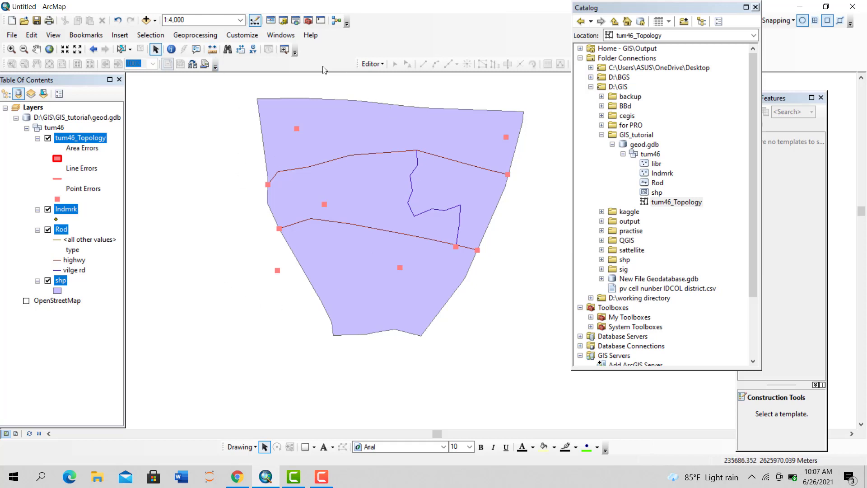
Show the Topology toolbar and start an edit session
right_click(357, 44)
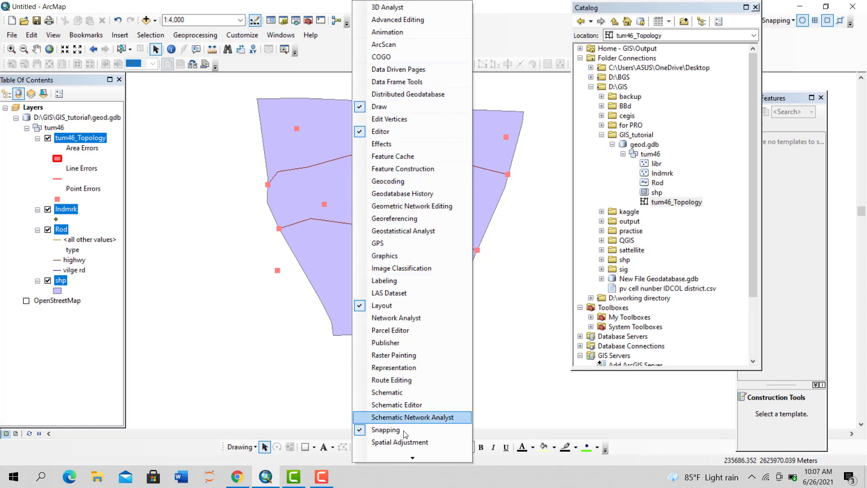
mouse_move(408, 457)
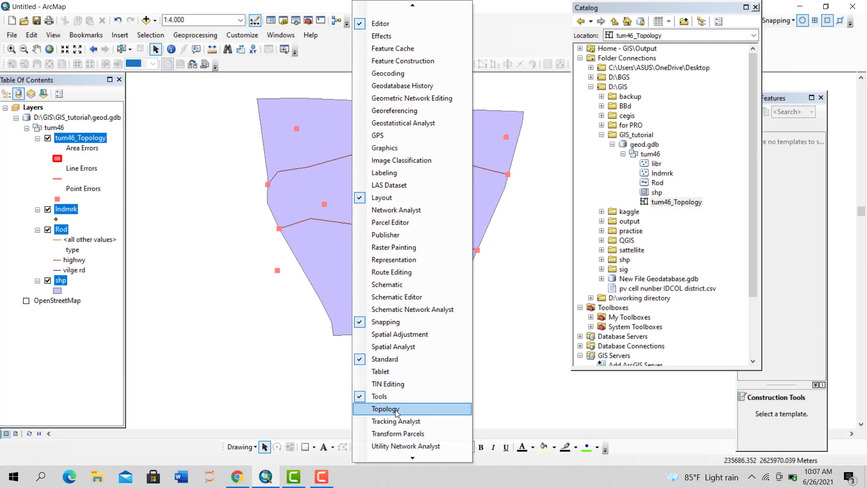
left_click(396, 409)
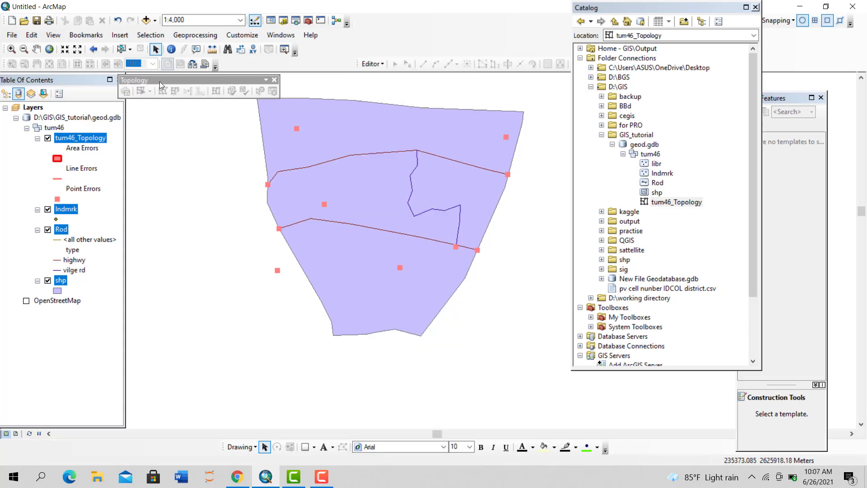
left_click(372, 64)
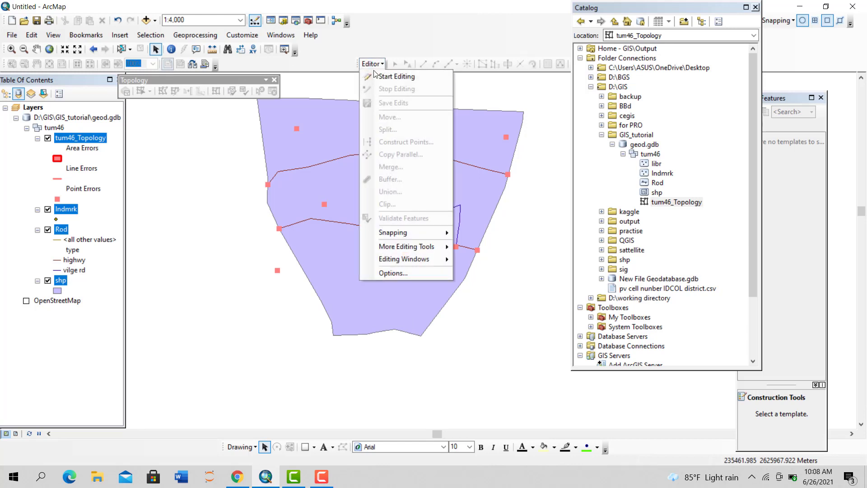
left_click(385, 78)
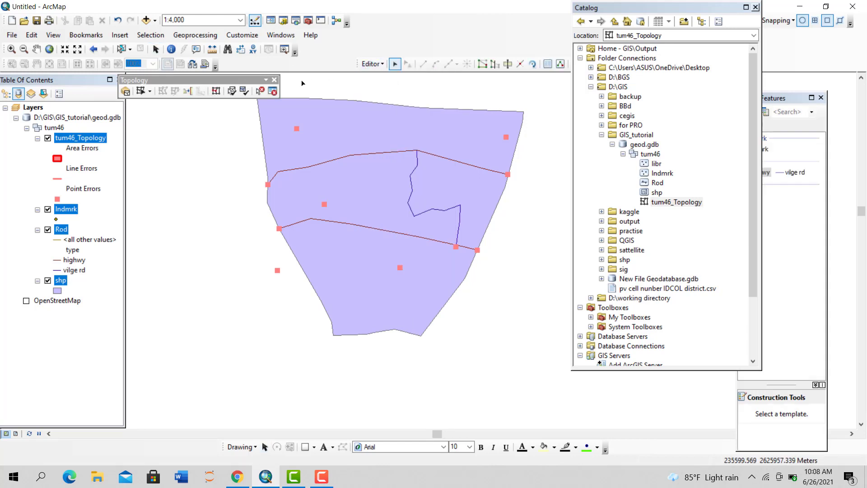
Open the Error Inspector and search for errors of the rule Rod - Must Not Have Dangles
left_click(273, 91)
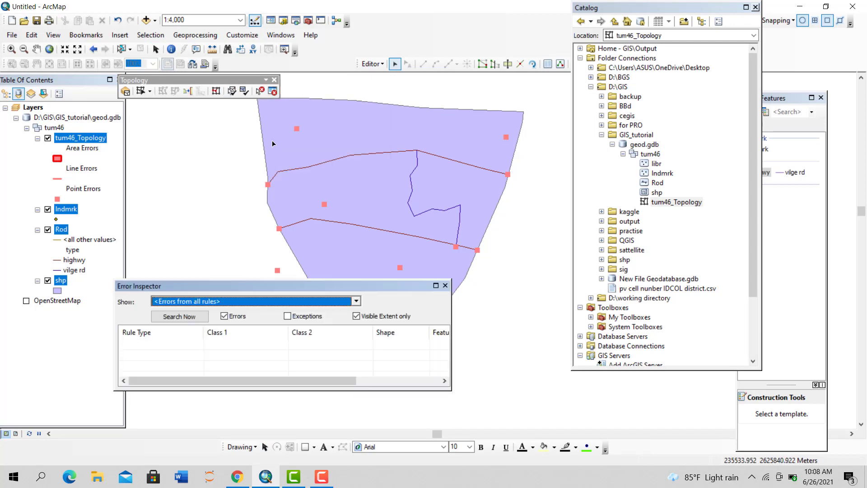
left_click_drag(257, 290, 263, 236)
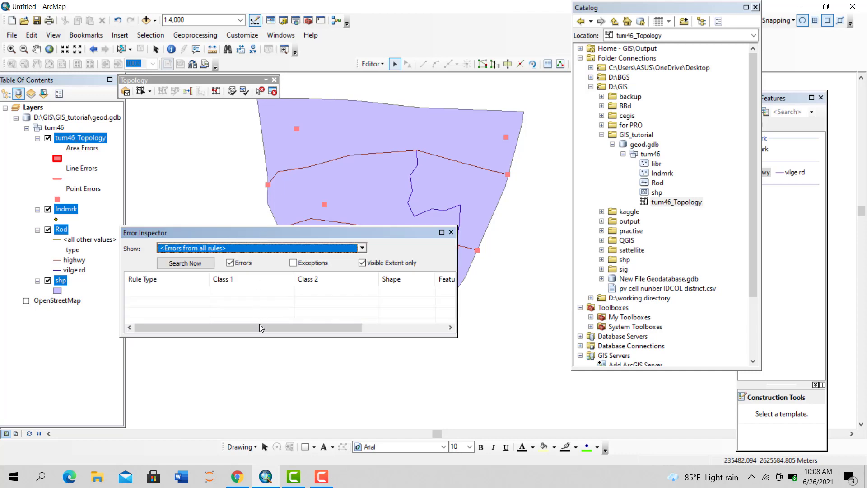
left_click_drag(261, 337, 269, 418)
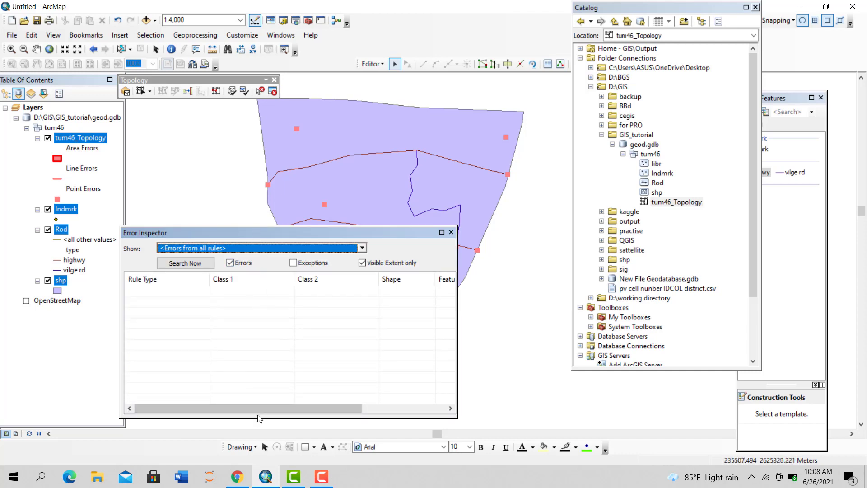
left_click_drag(258, 409, 258, 318)
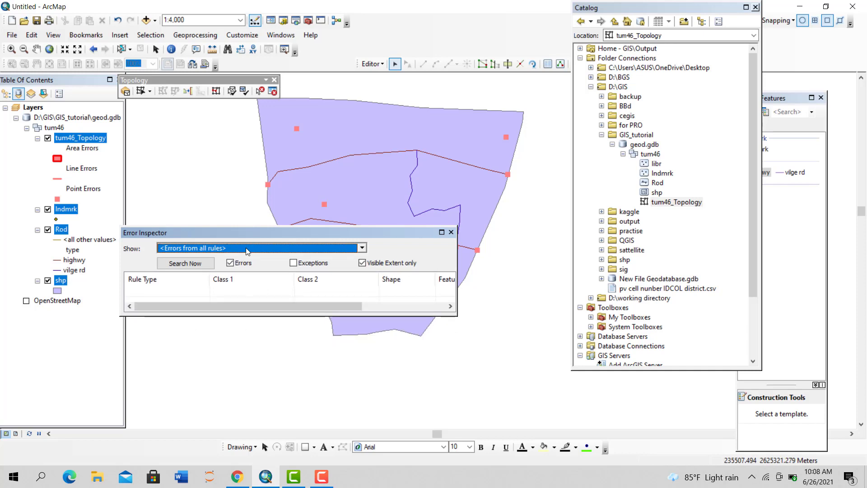
left_click_drag(248, 233, 215, 307)
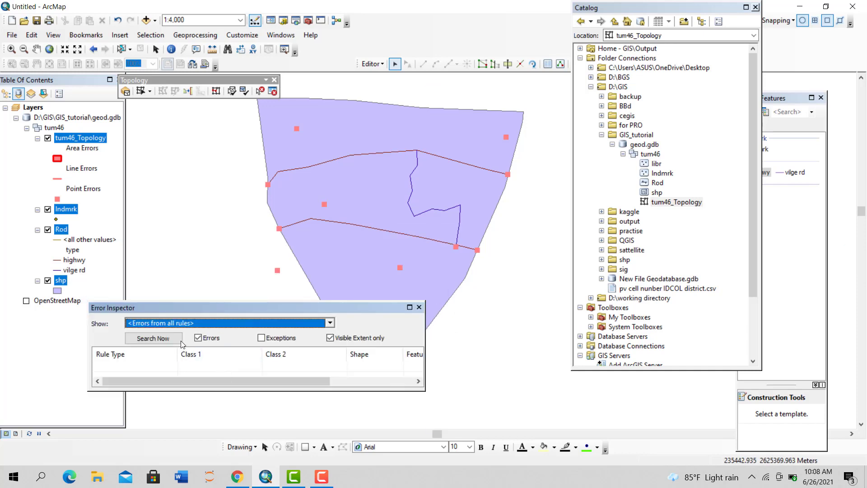
left_click(331, 323)
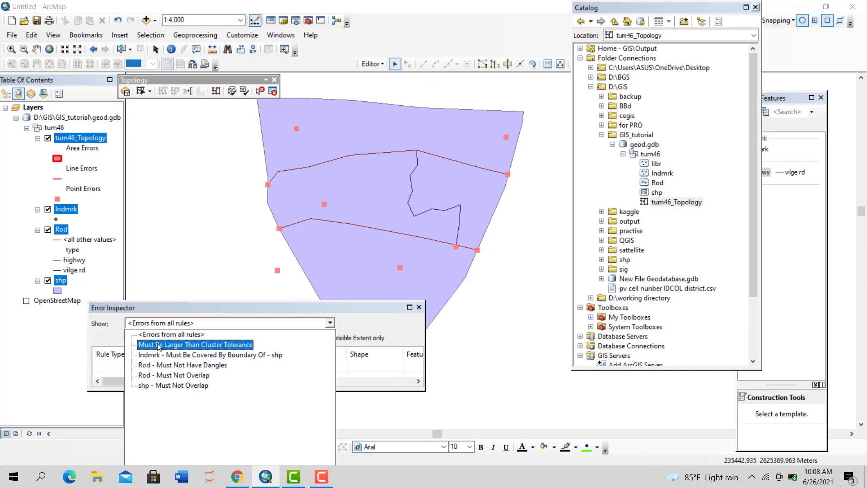
left_click(187, 366)
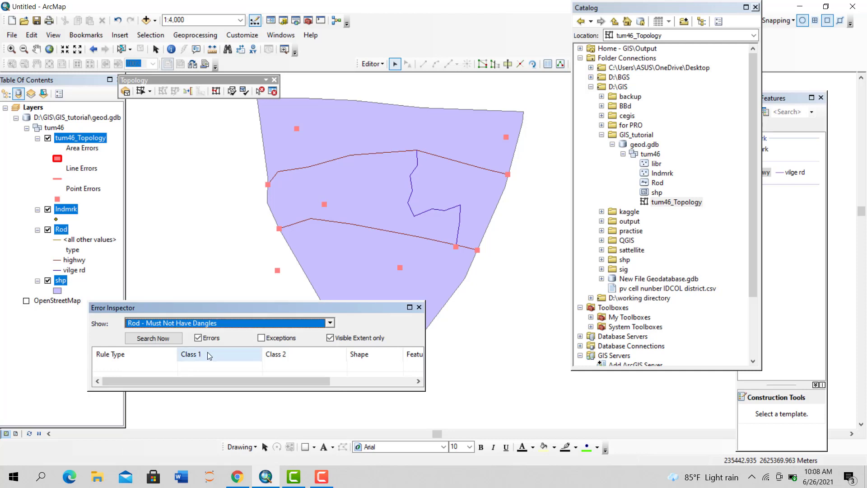
left_click(152, 342)
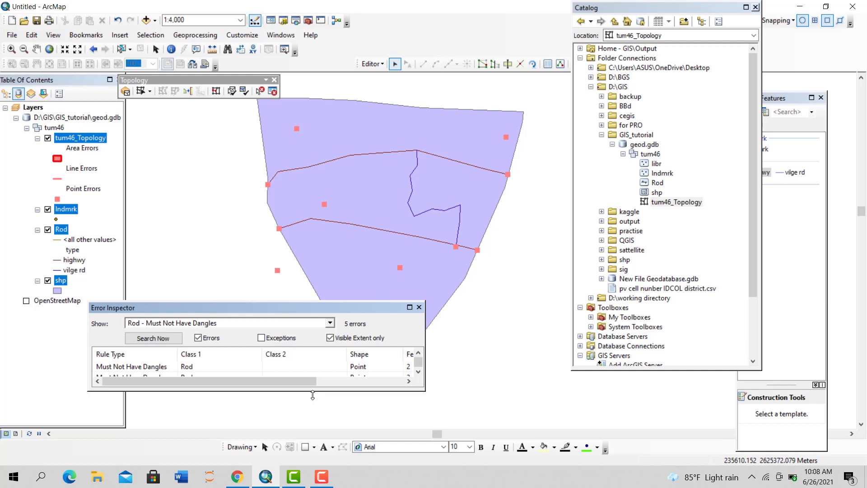
left_click_drag(313, 395, 309, 445)
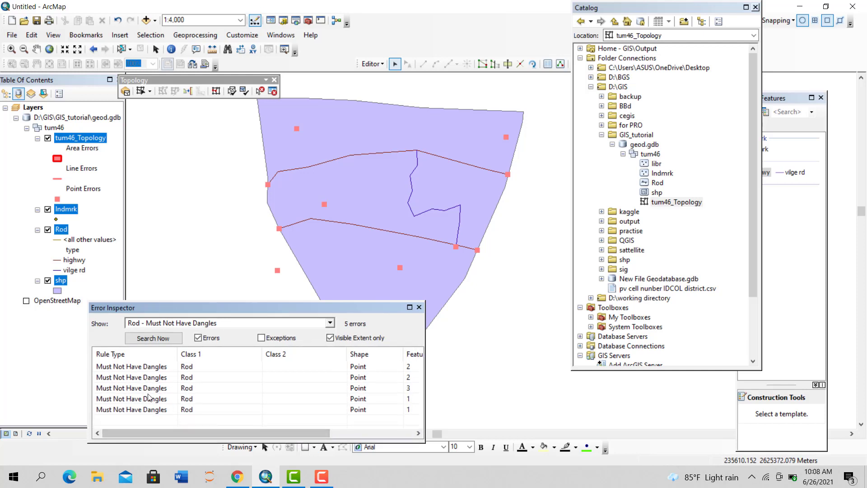
Zoom in closely on the first listed Must Not Have Dangles error to examine the road end at the shp boundary
left_click(108, 370)
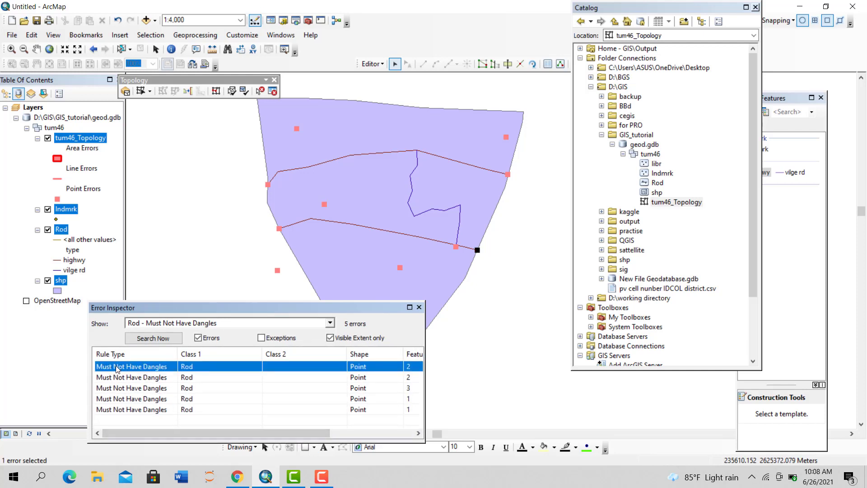
right_click(117, 369)
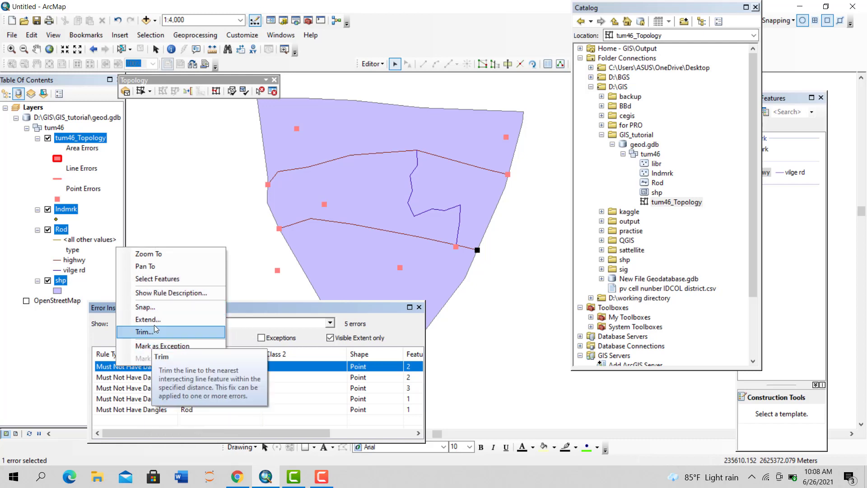
left_click(147, 263)
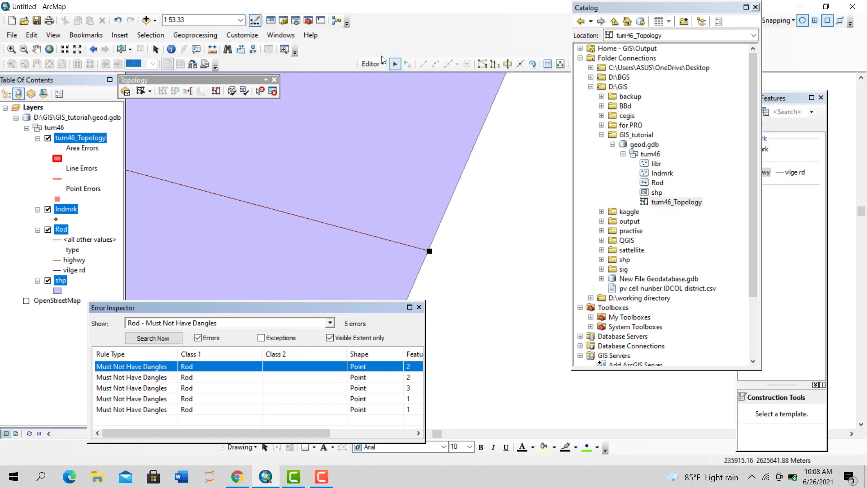
left_click(12, 50)
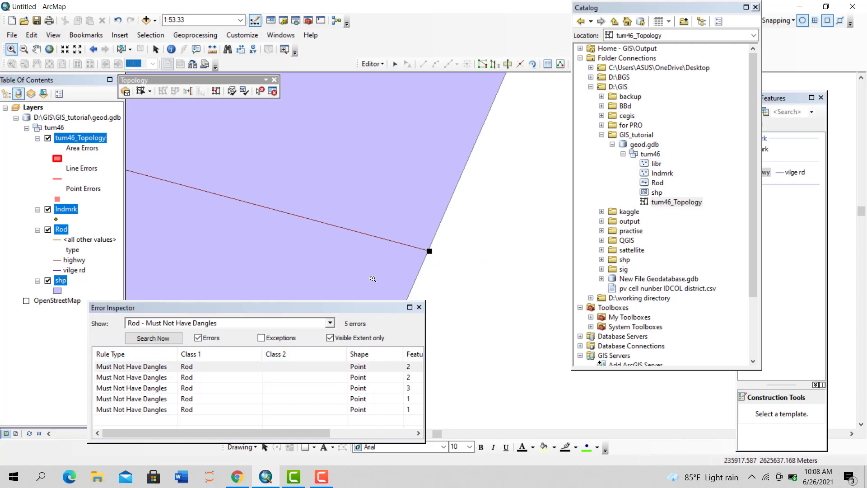
left_click_drag(442, 262, 413, 239)
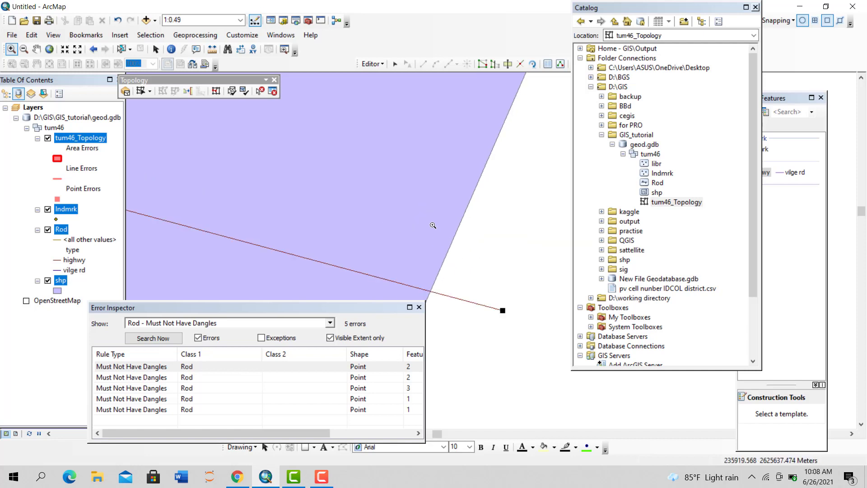
left_click_drag(485, 274, 480, 118)
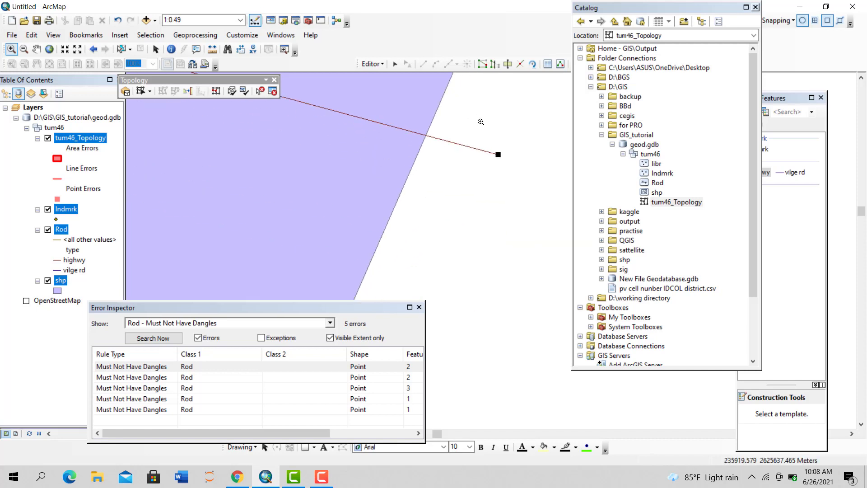
Delete the road's end vertex that overshoots the shp boundary at the first listed Must Not Have Dangles error
right_click(162, 366)
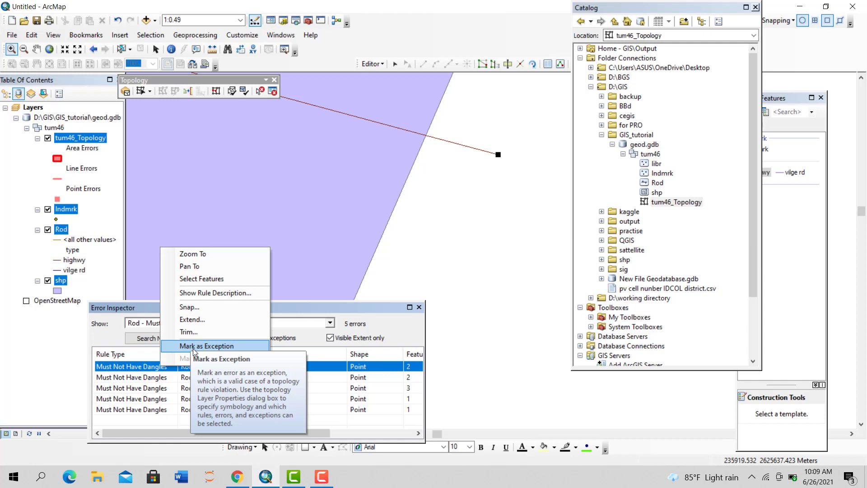
right_click(188, 365)
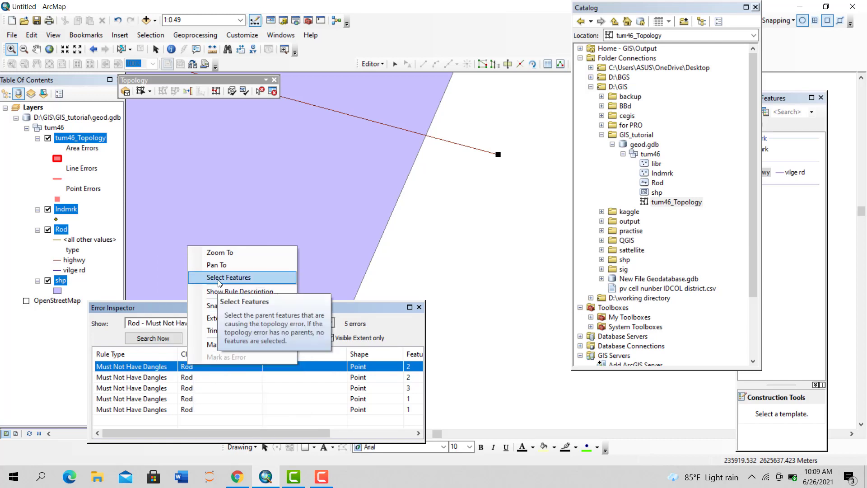
left_click(395, 64)
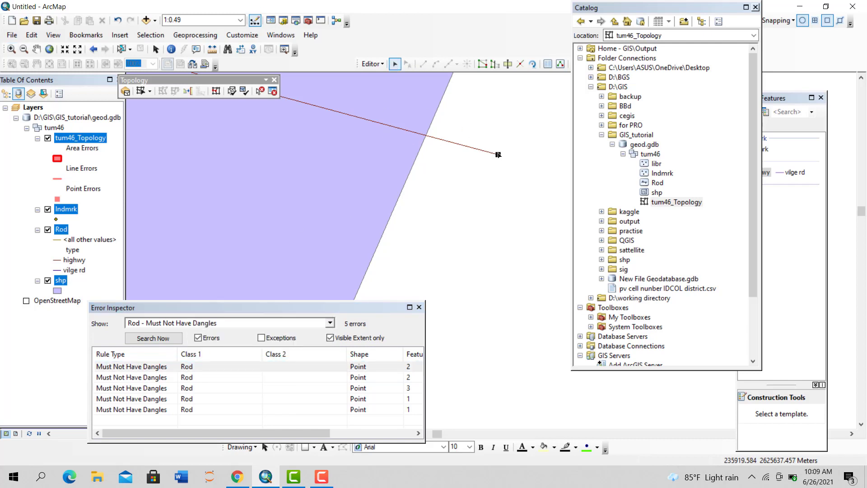
double_click(498, 155)
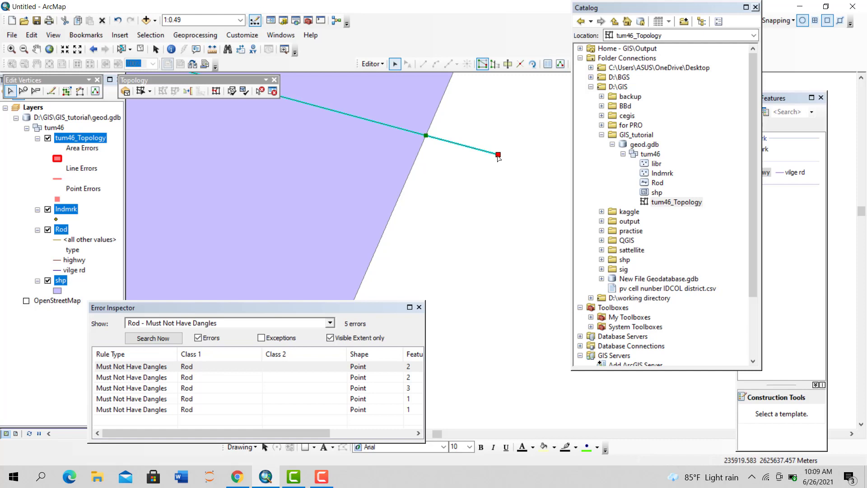
right_click(498, 156)
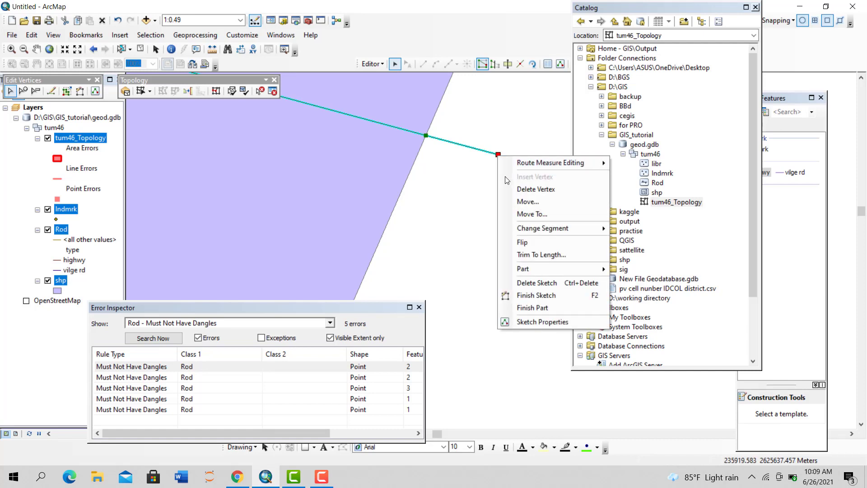
left_click(506, 188)
left_click(366, 196)
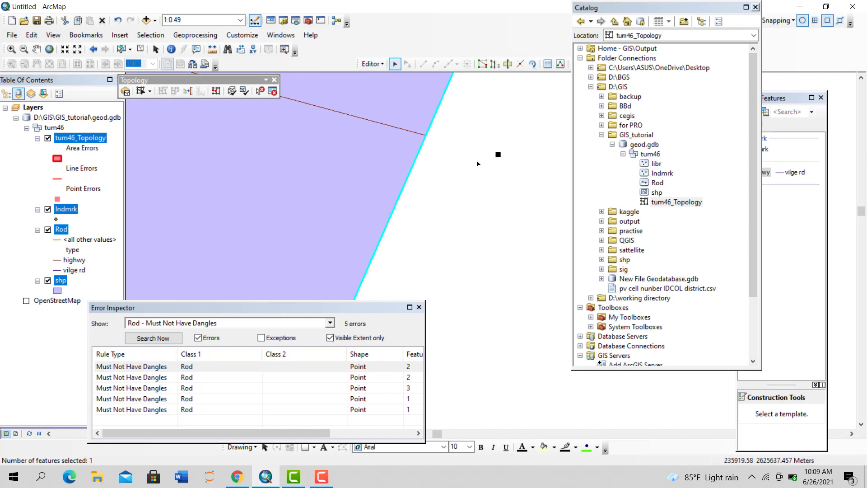
Inspect the second listed Must Not Have Dangles error up close at the shp boundary and mark it as an exception
right_click(127, 378)
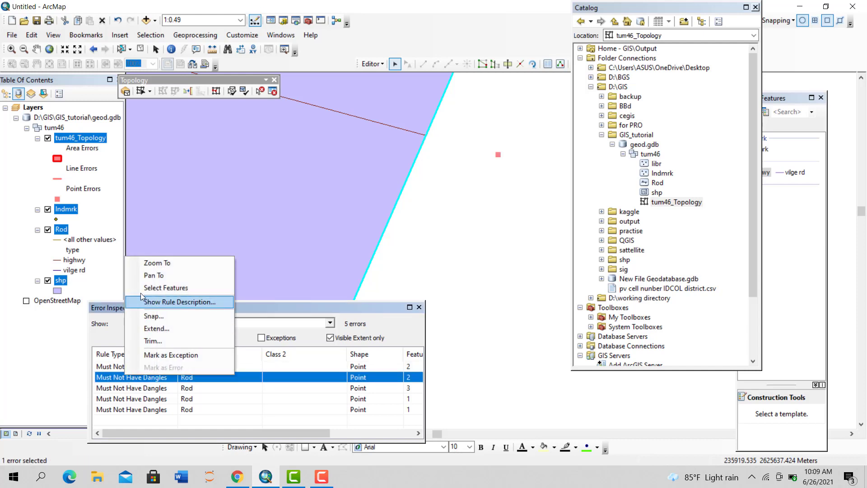
left_click(161, 263)
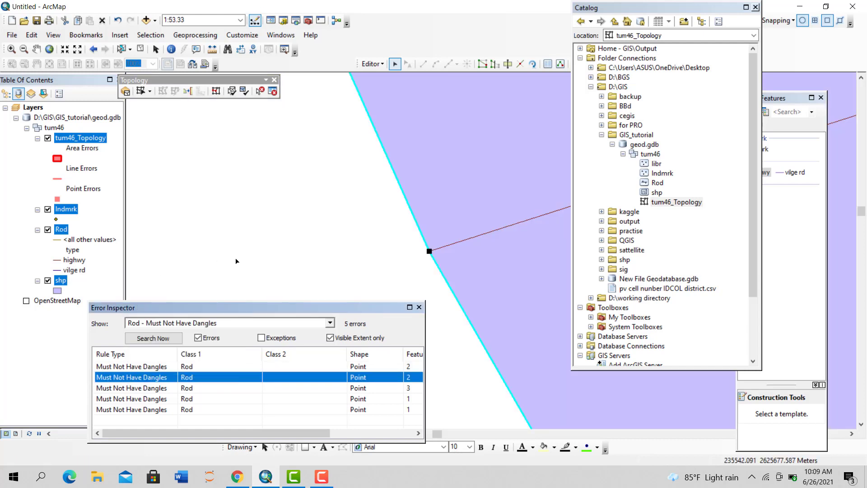
scroll(456, 267, "up", 5)
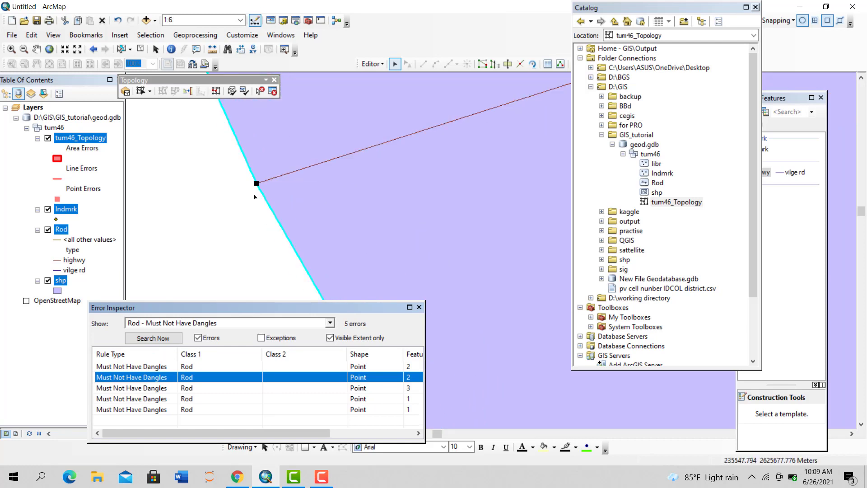
scroll(259, 187, "up", 3)
scroll(262, 187, "up", 1)
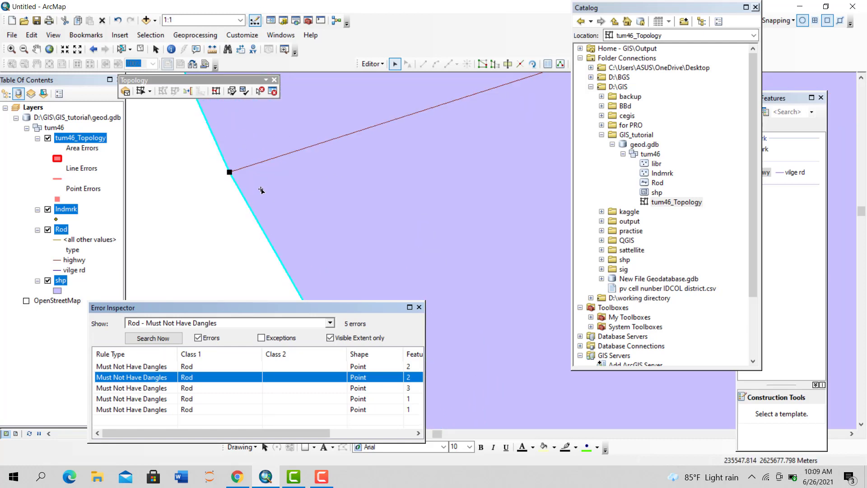
left_click(214, 197)
scroll(230, 171, "up", 1)
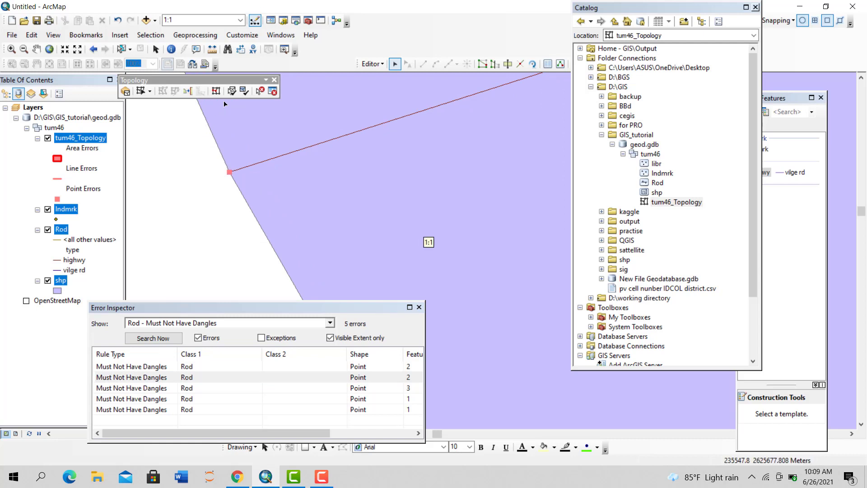
left_click(11, 49)
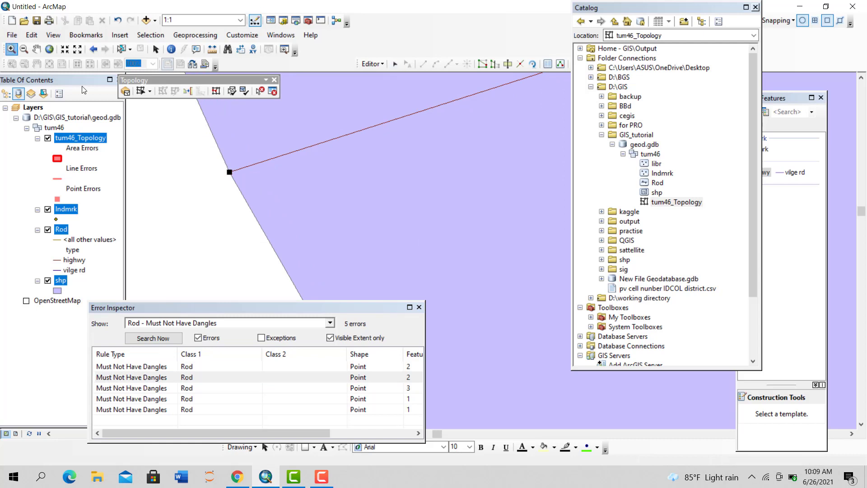
left_click_drag(245, 186, 225, 157)
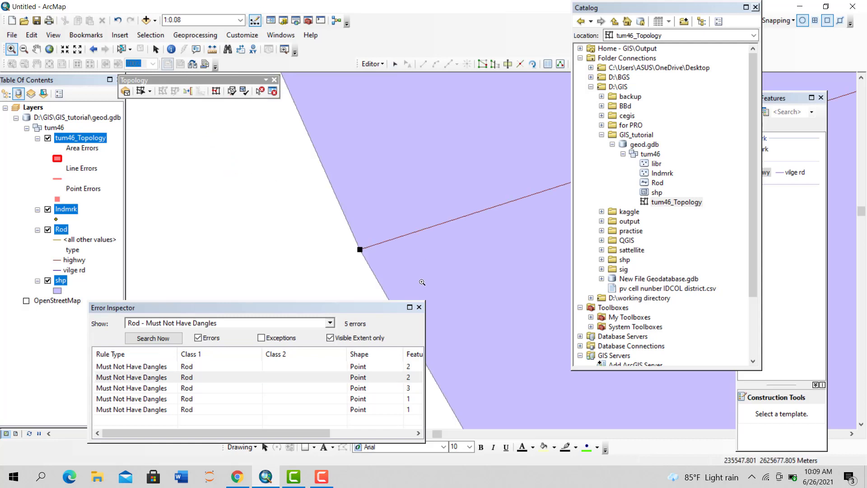
left_click_drag(359, 245, 362, 251)
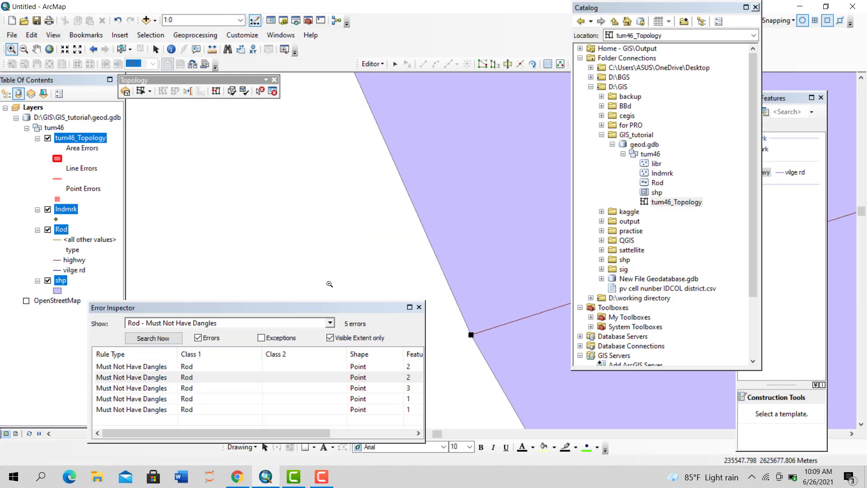
right_click(163, 379)
left_click(186, 360)
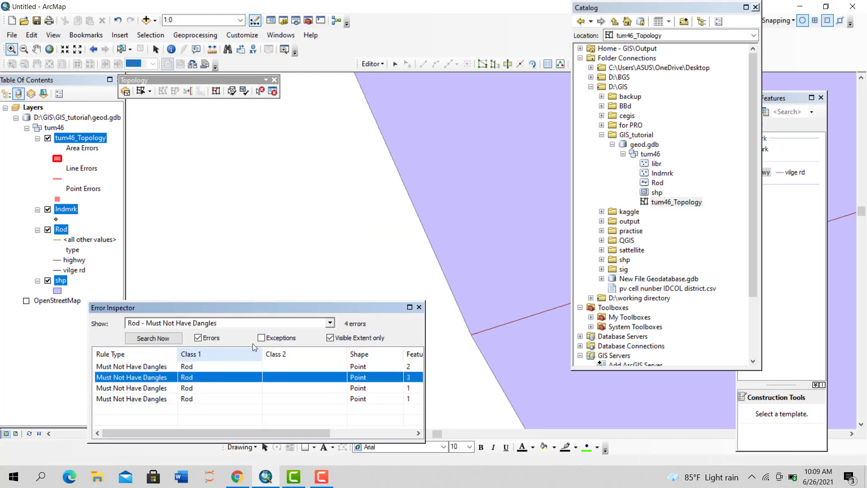
Zoom to the third listed dangle error and extend the road by moving its end vertex onto the shp boundary
left_click(137, 389)
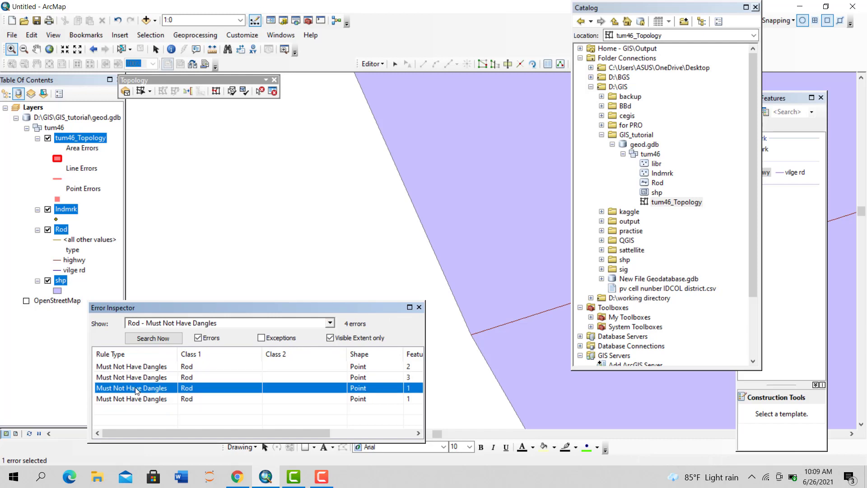
right_click(137, 389)
left_click(174, 277)
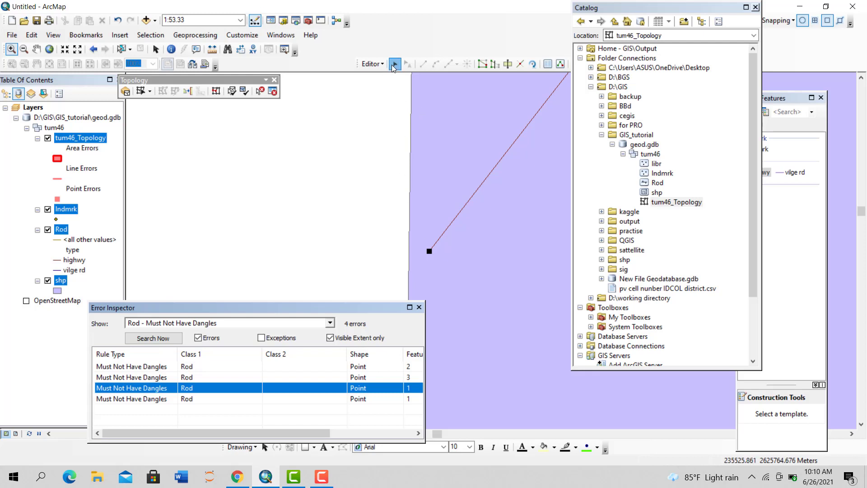
left_click(395, 63)
left_click(429, 251)
double_click(429, 251)
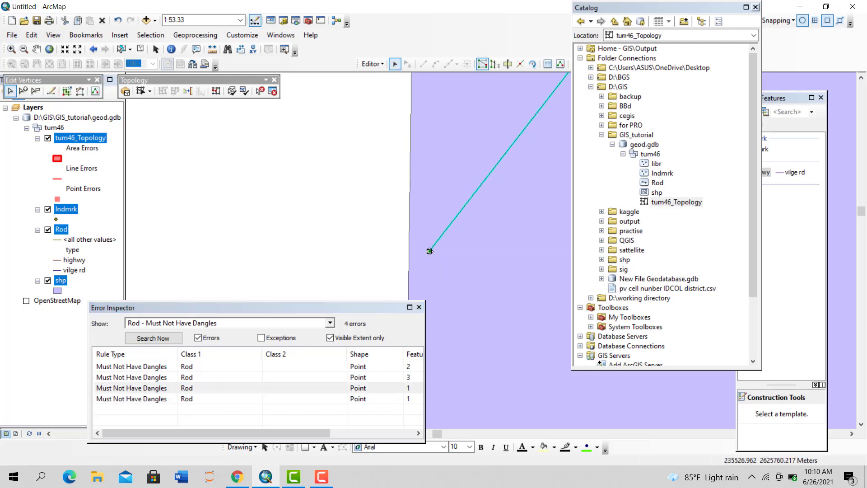
left_click_drag(426, 251, 408, 268)
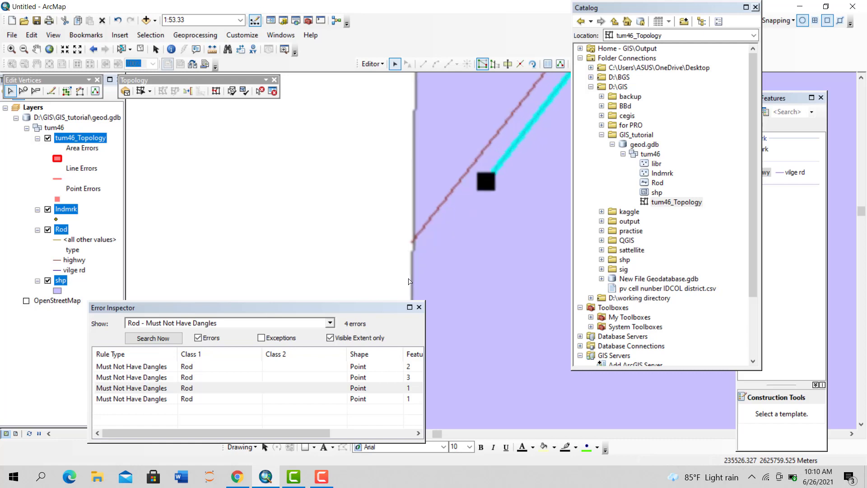
scroll(413, 241, "up", 3)
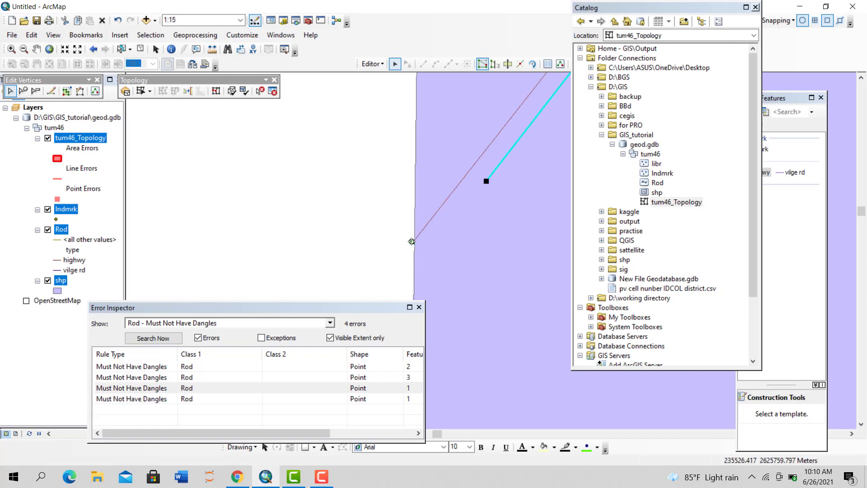
left_click_drag(414, 242, 414, 243)
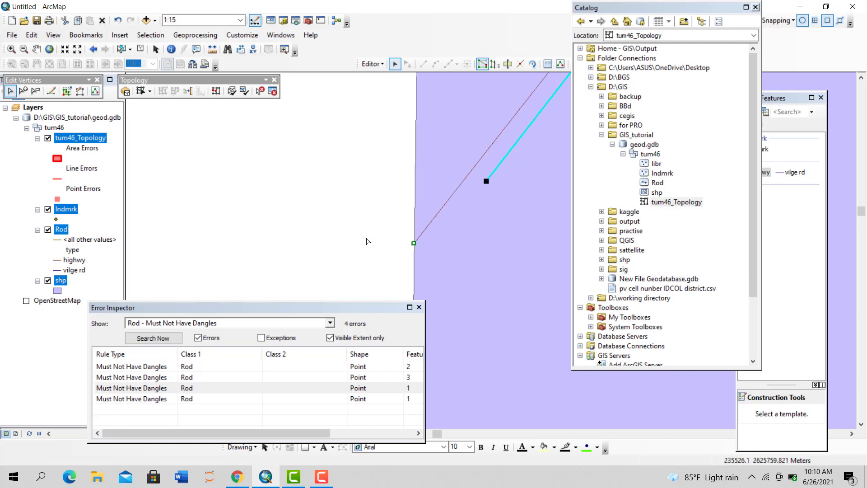
left_click(368, 242)
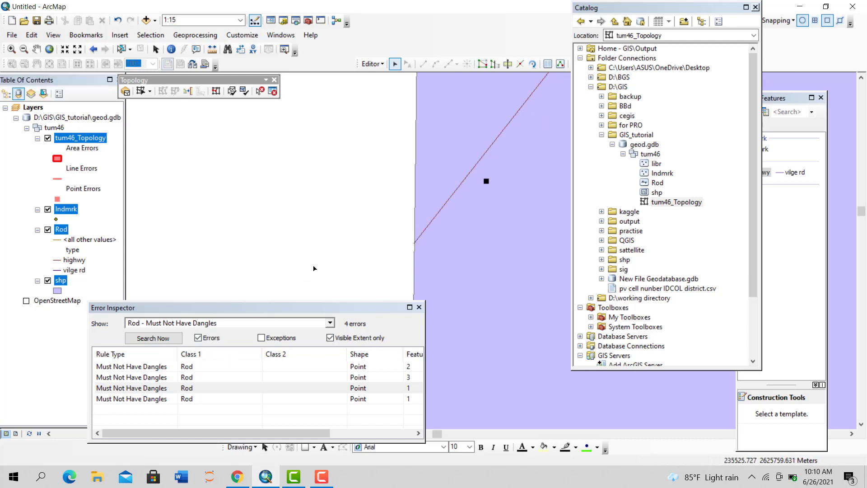
Zoom to the last listed dangle error and move that road's end vertex onto the shp boundary edge
left_click(123, 399)
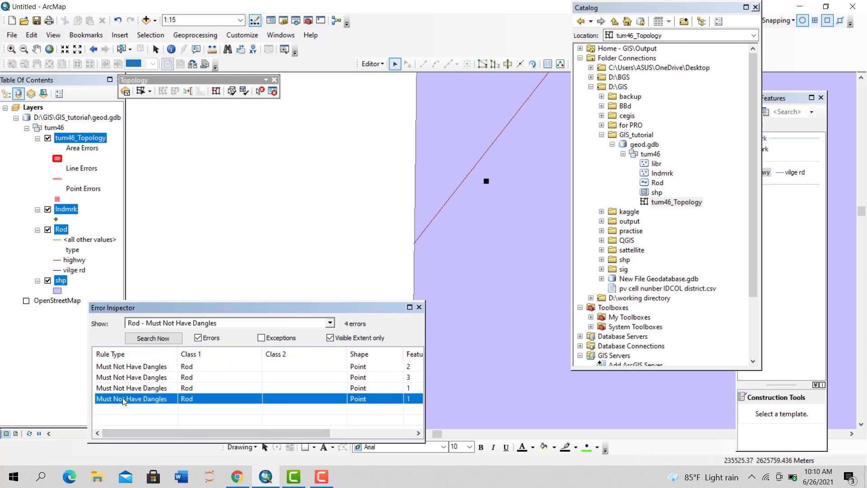
right_click(123, 400)
left_click(151, 283)
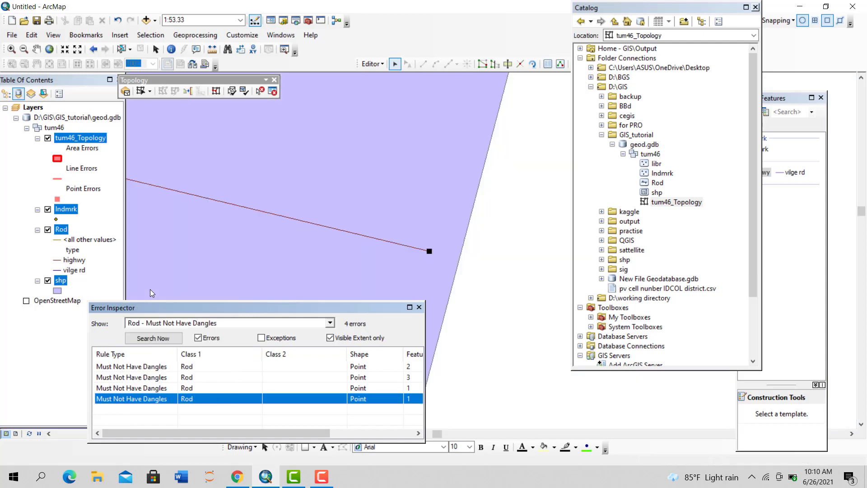
left_click(431, 251)
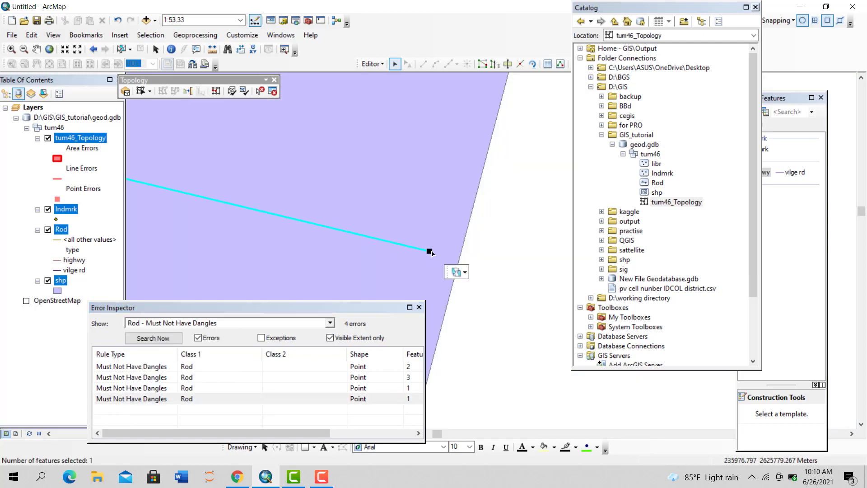
double_click(430, 251)
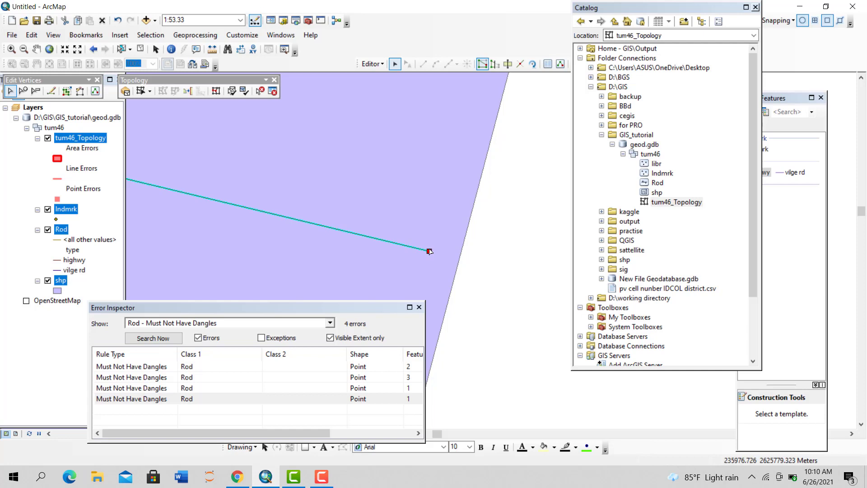
left_click_drag(430, 251, 458, 257)
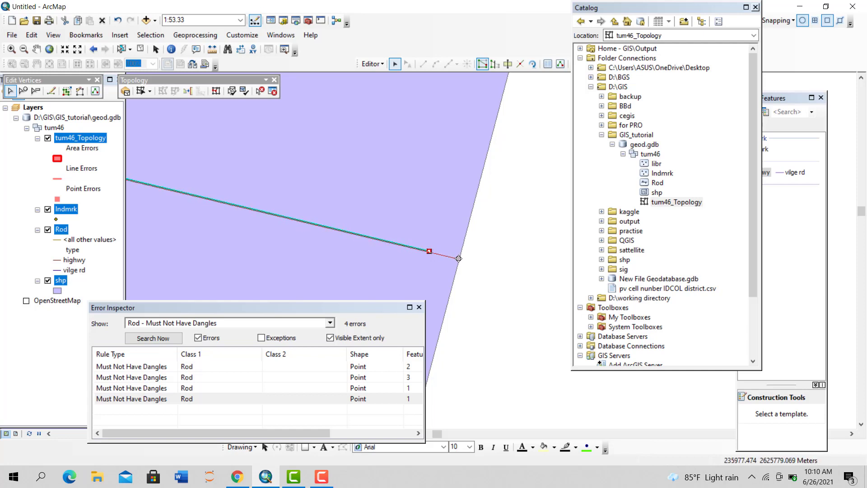
left_click(413, 264)
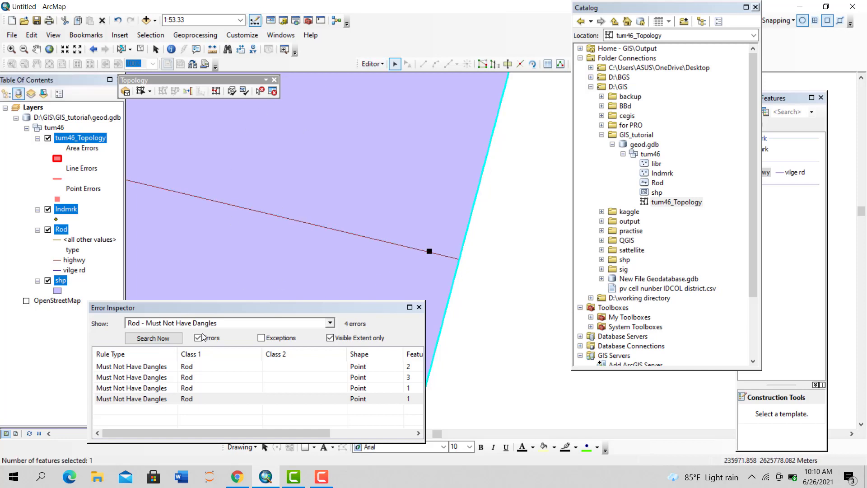
Validate the topology in the current extent and search again for Rod - Must Not Have Dangles errors in the visible extent
left_click(244, 95)
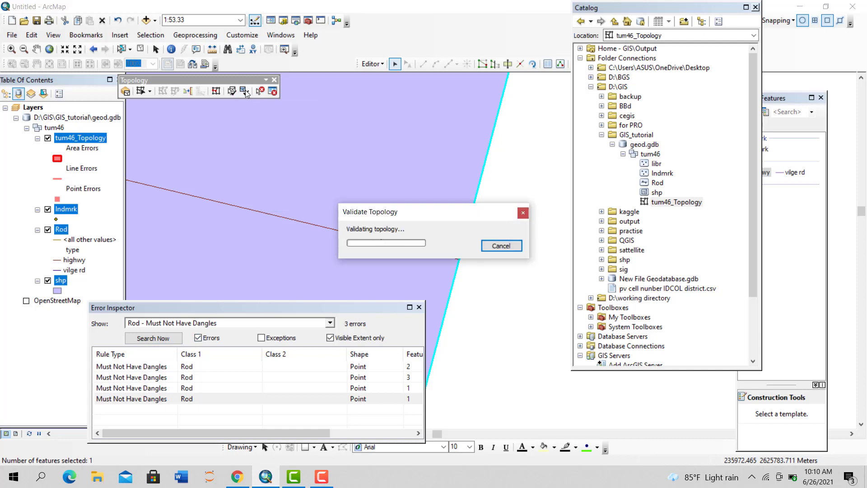
left_click(402, 181)
scroll(420, 244, "up", 3)
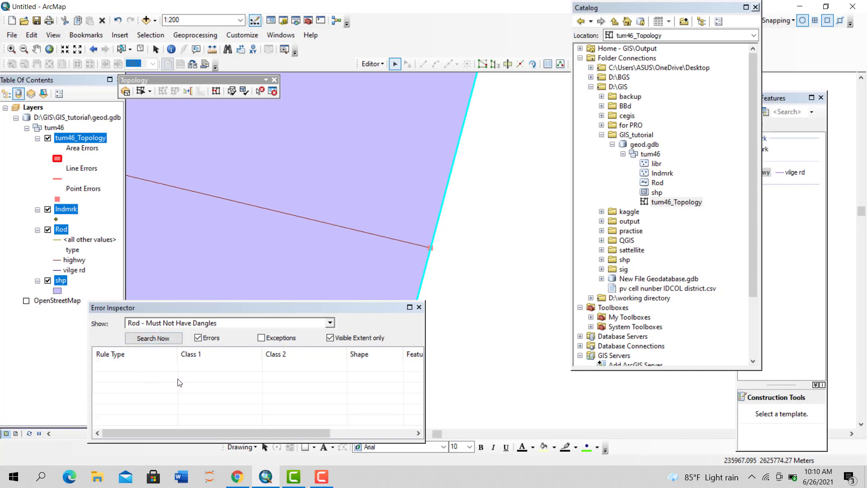
left_click(154, 339)
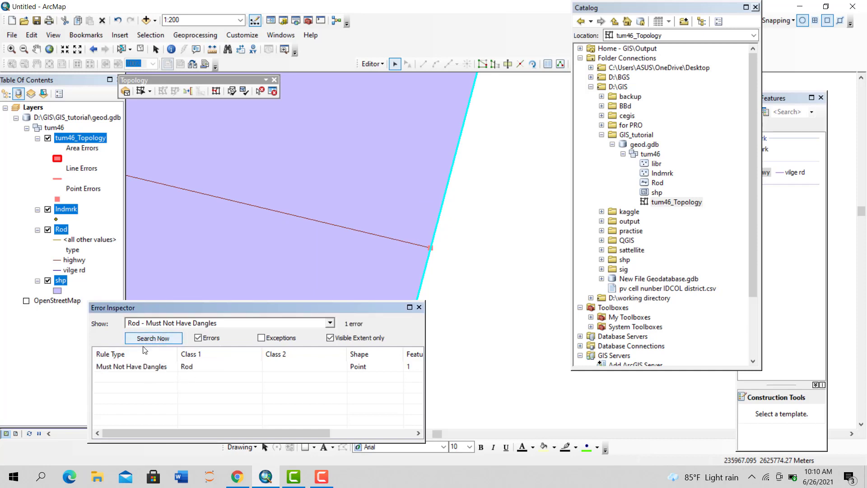
Zoom in on the remaining Rod - Must Not Have Dangles error at the shp boundary and mark it as an exception
left_click(131, 366)
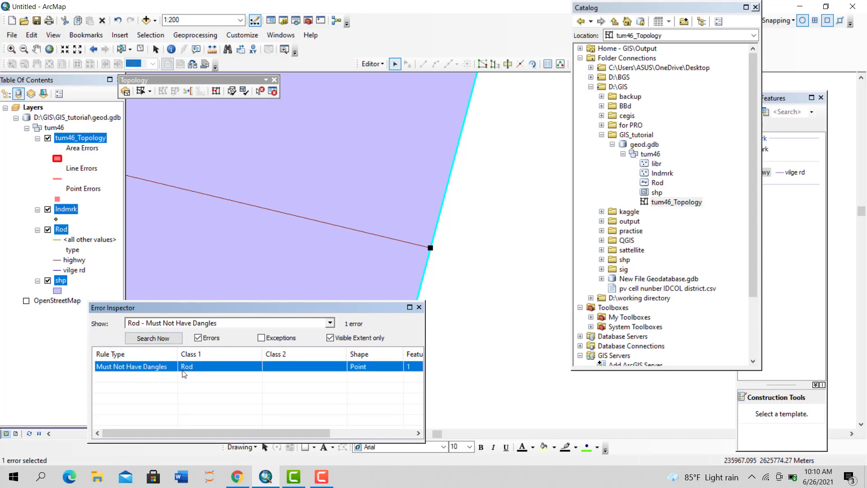
right_click(208, 370)
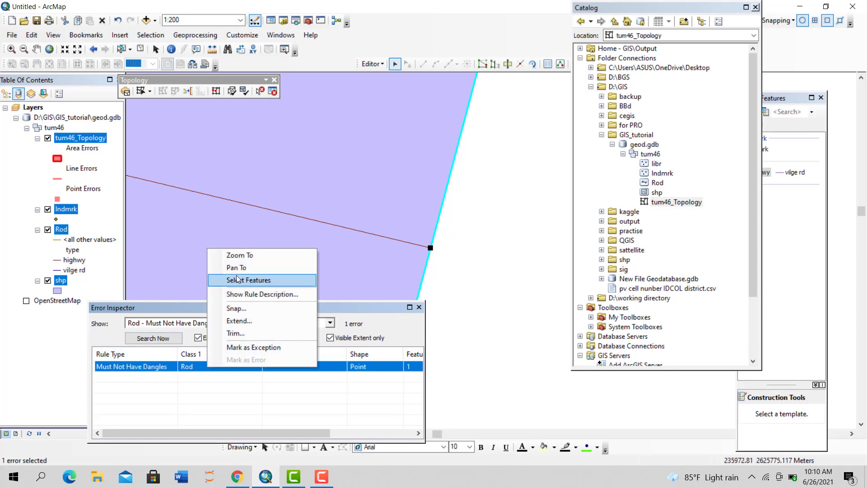
left_click(242, 254)
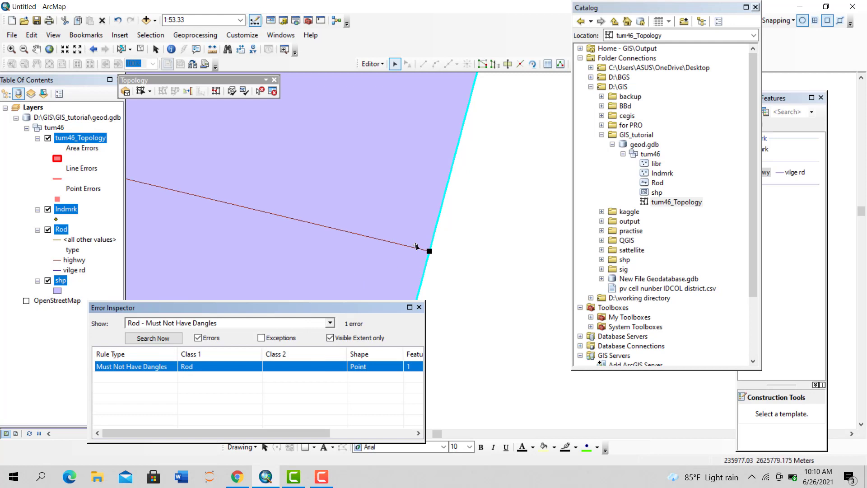
scroll(400, 255, "up", 1)
left_click(179, 369)
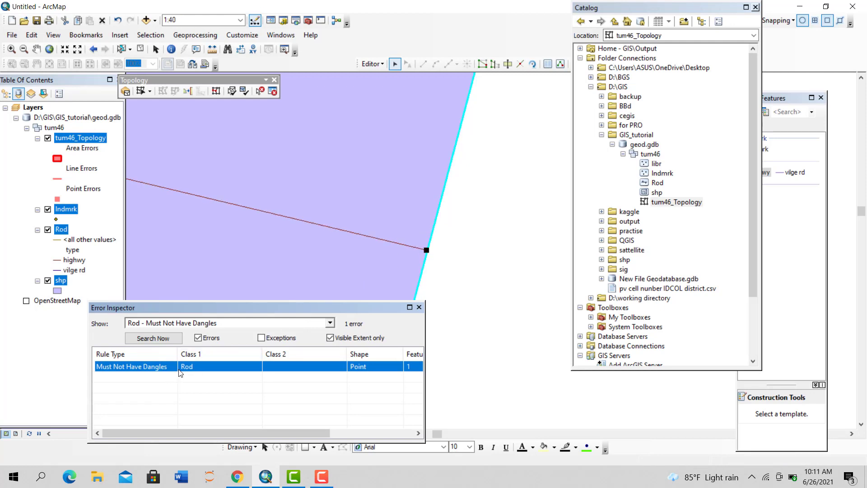
right_click(183, 366)
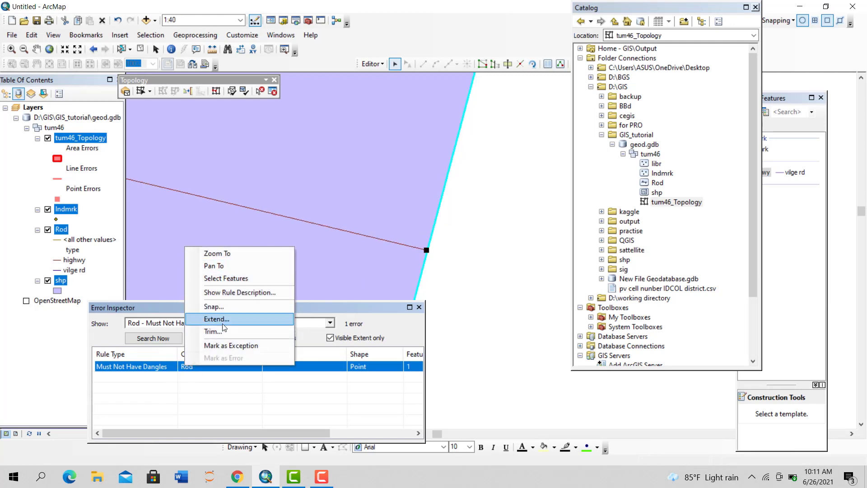
left_click(223, 347)
Search the visible extent for errors of the shp - Must Not Overlap rule
scroll(425, 255, "down", 4)
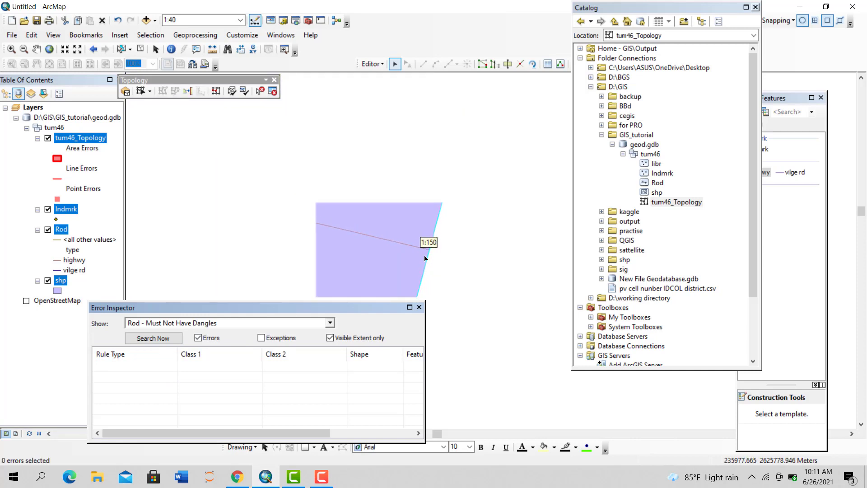
left_click(330, 323)
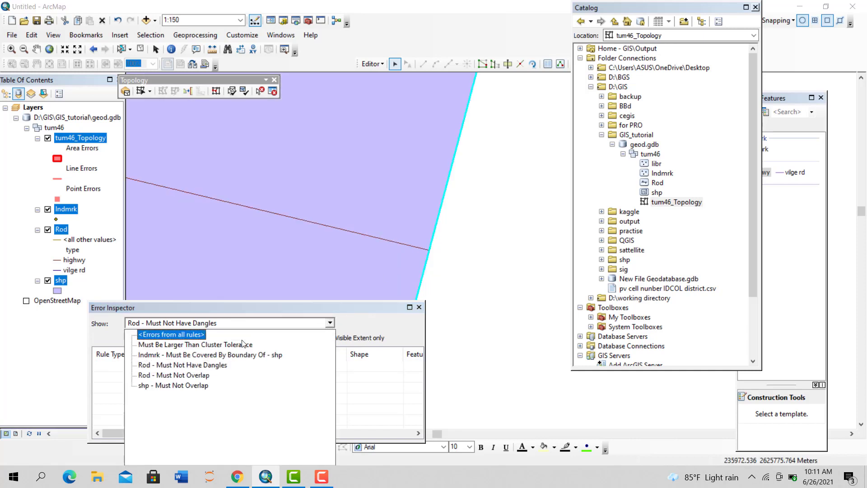
left_click(191, 386)
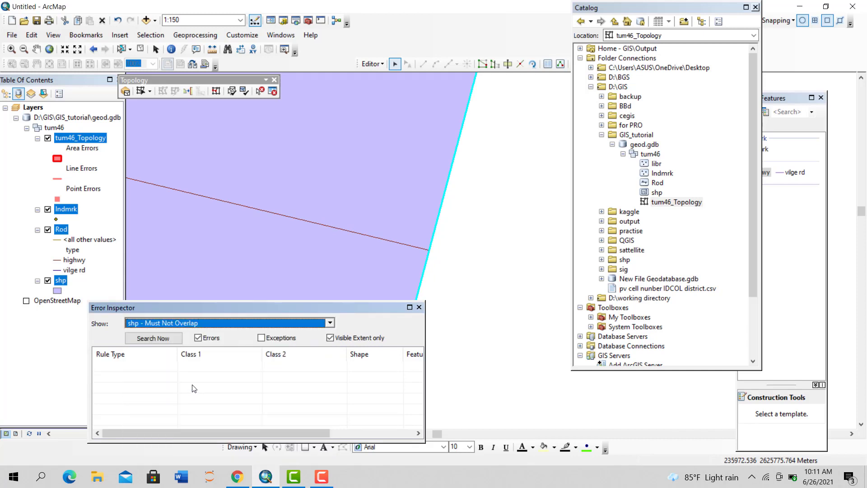
left_click(156, 344)
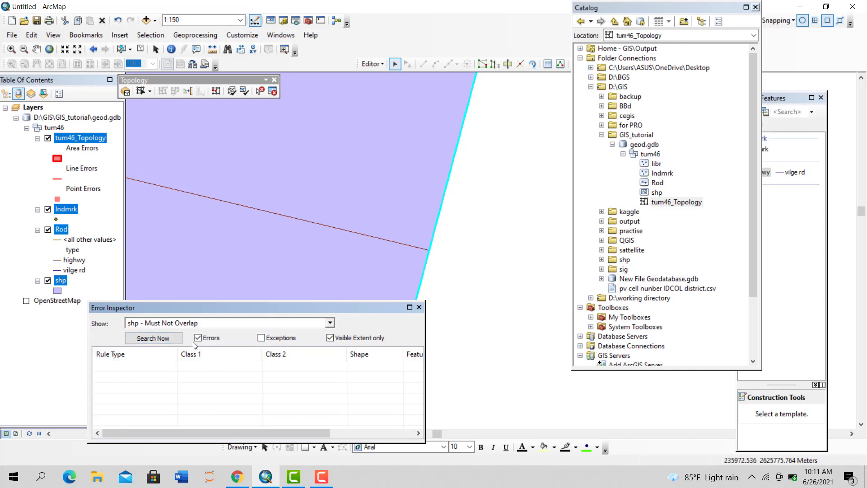
Search the visible extent for errors of the lndmrk - Must Be Covered By Boundary Of - shp rule
left_click(330, 323)
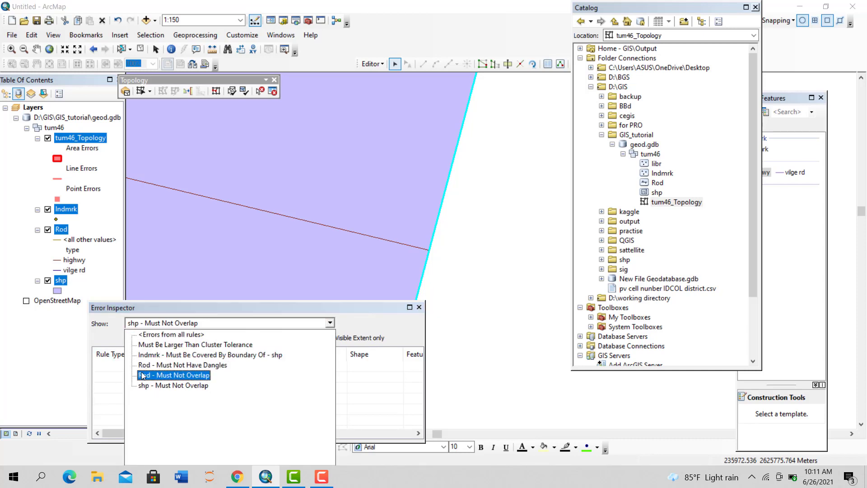
left_click(176, 355)
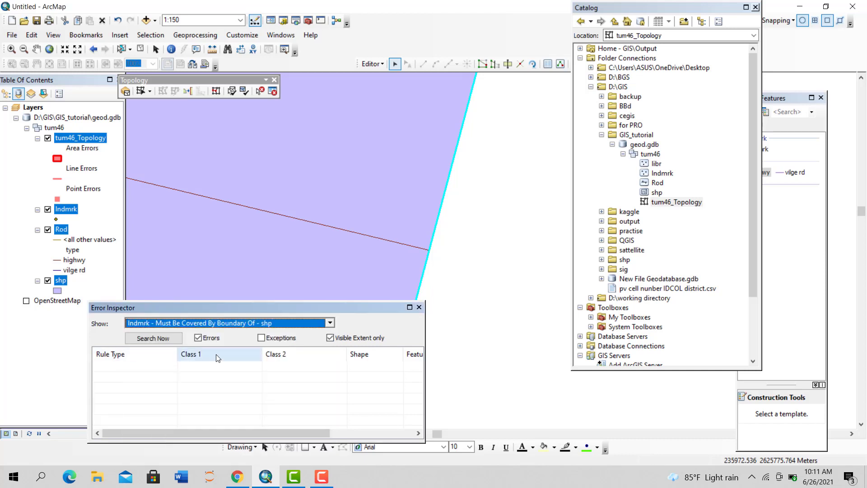
left_click(161, 343)
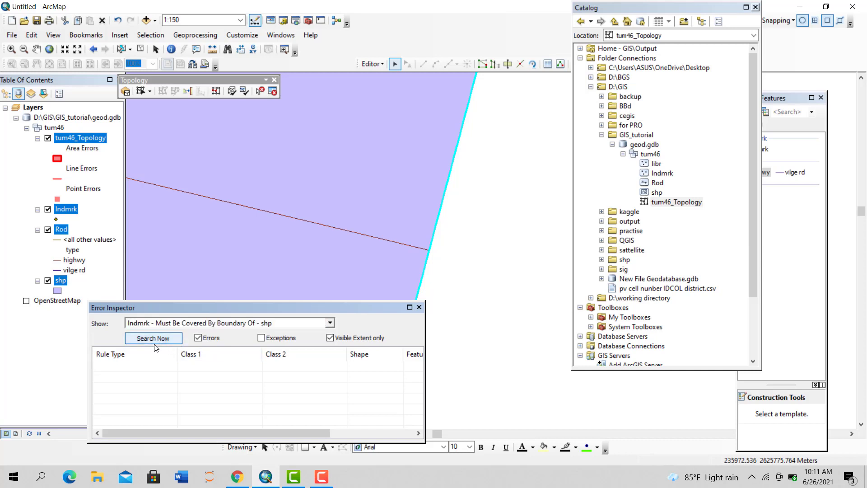
left_click(330, 323)
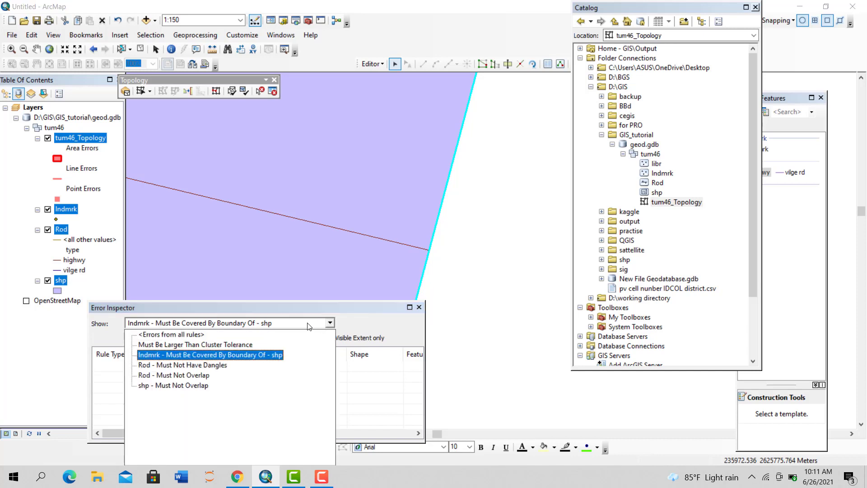
left_click(177, 357)
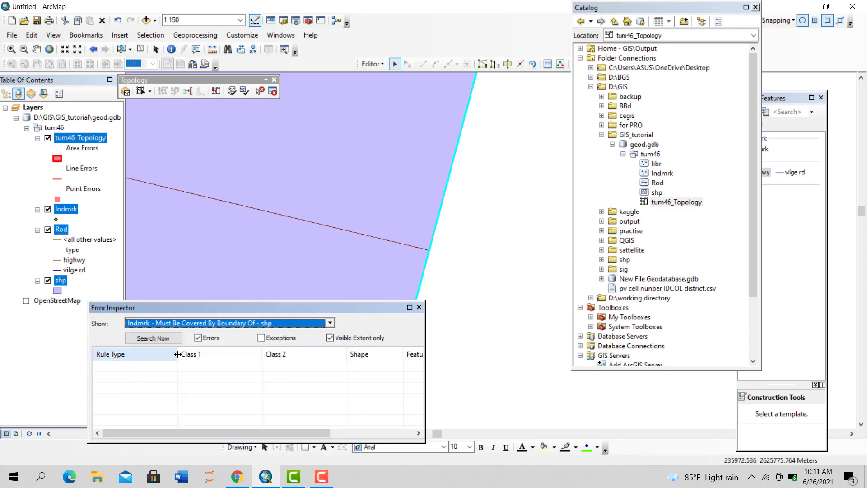
left_click(158, 342)
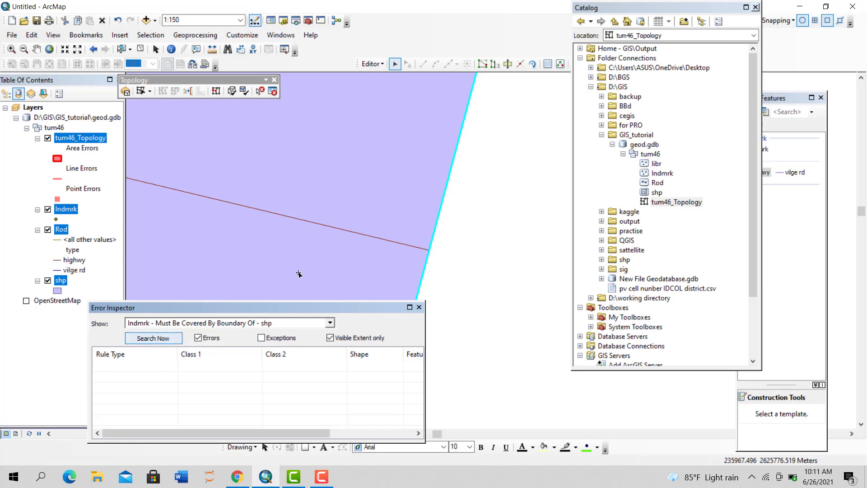
Show the southern part of the shp polygon with its point errors at 1:4,000 and clear the feature selection
scroll(321, 222, "down", 4)
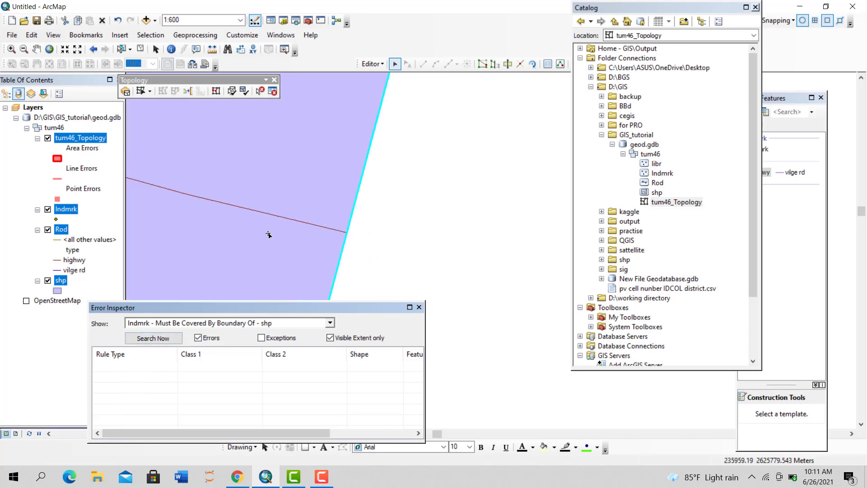
scroll(329, 258, "down", 4)
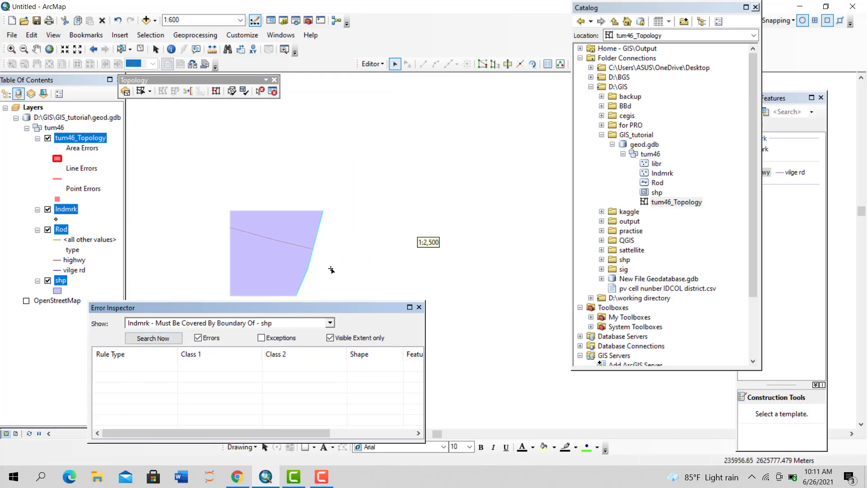
scroll(382, 181, "down", 2)
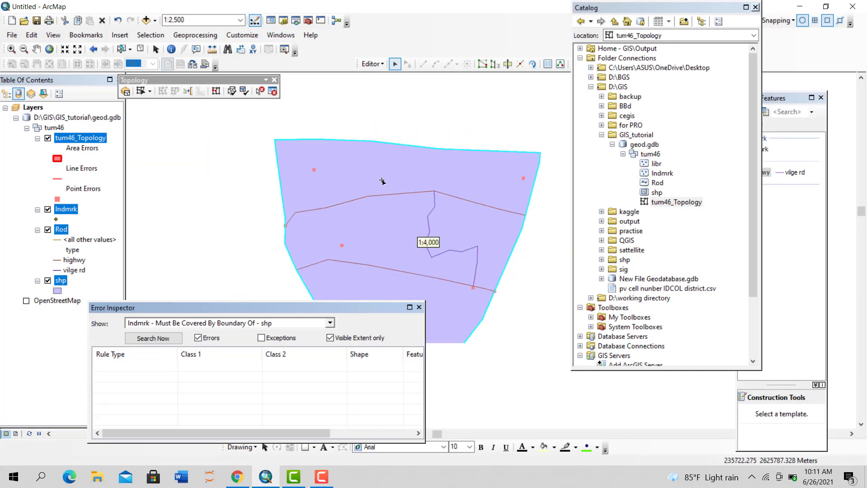
left_click_drag(395, 246, 396, 82)
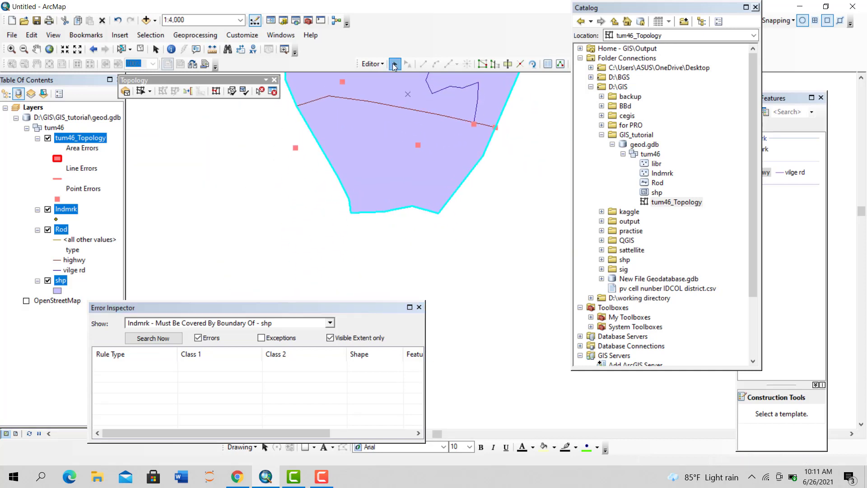
left_click(296, 149)
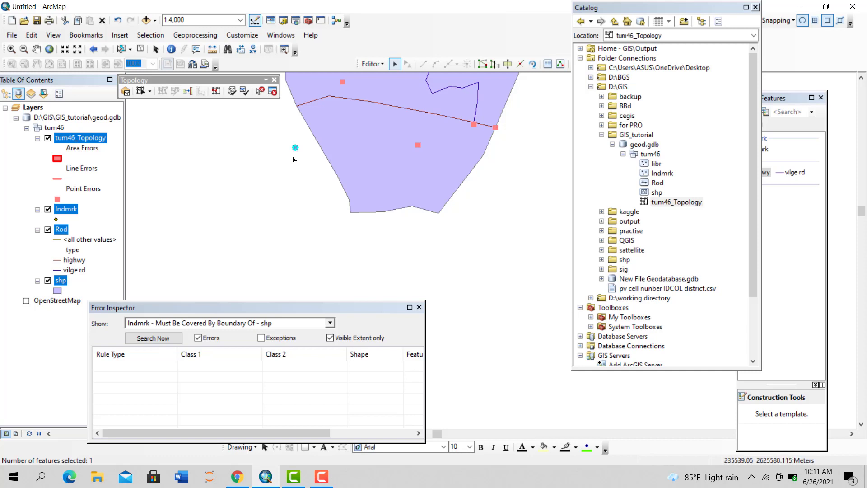
right_click(296, 149)
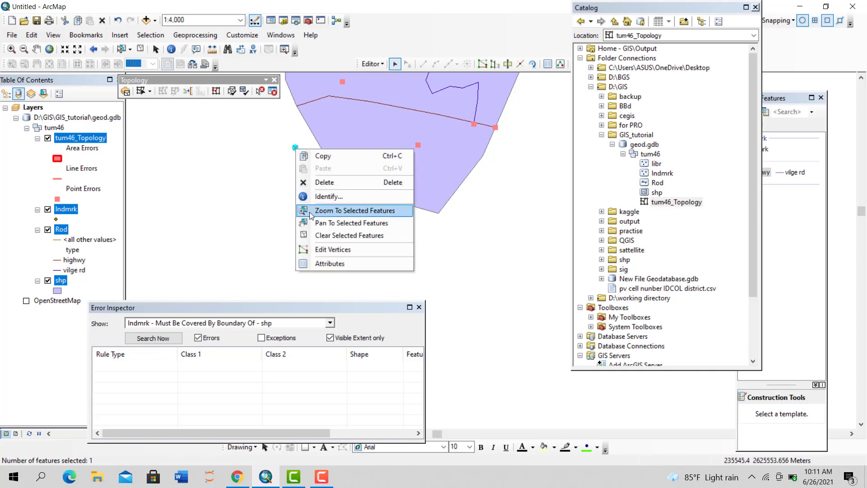
left_click(344, 235)
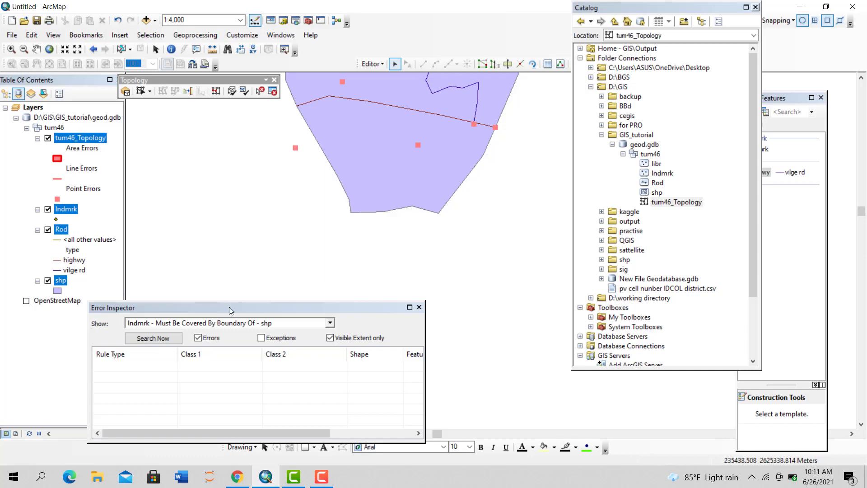
Repeat the search for lndmrk - Must Be Covered By Boundary Of - shp errors in the wider visible extent
left_click(330, 323)
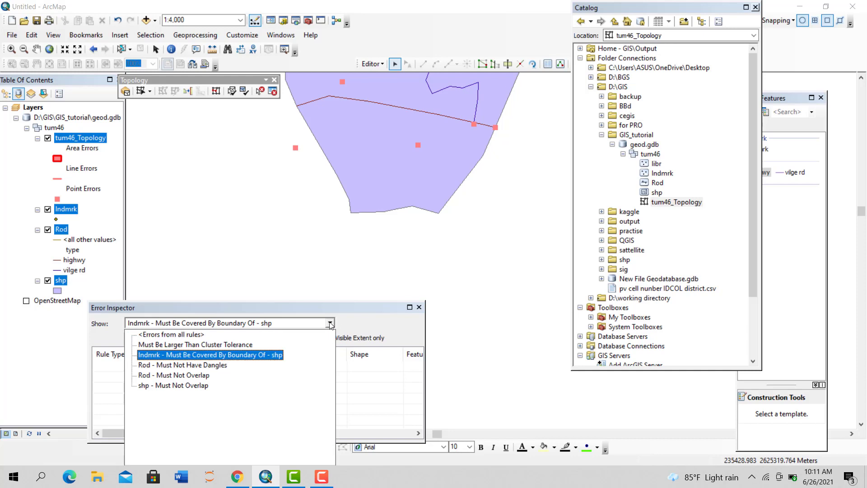
left_click(185, 355)
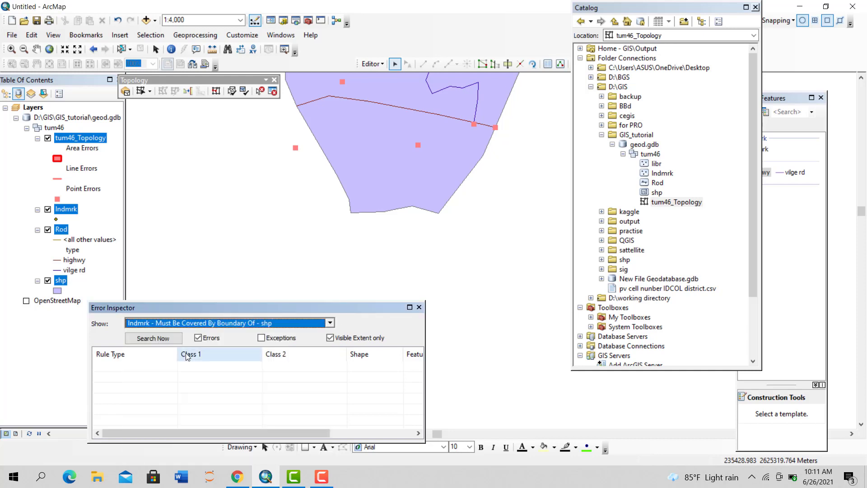
left_click(131, 351)
left_click_drag(178, 354, 180, 354)
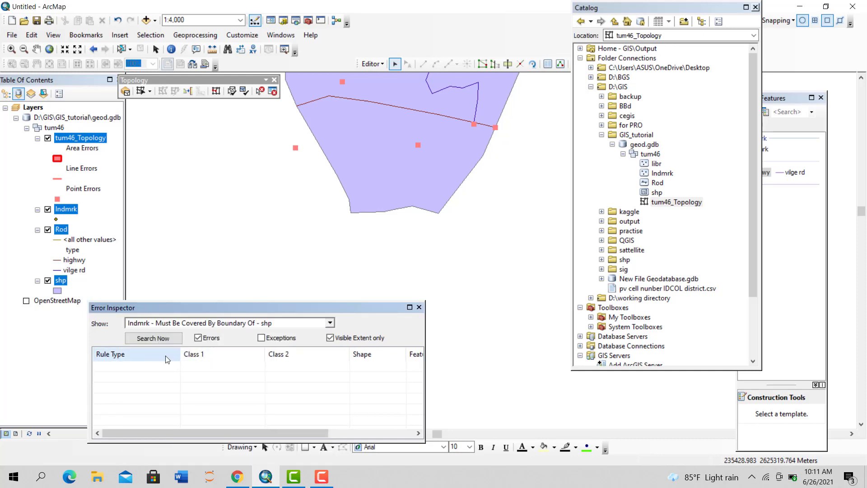
left_click(167, 338)
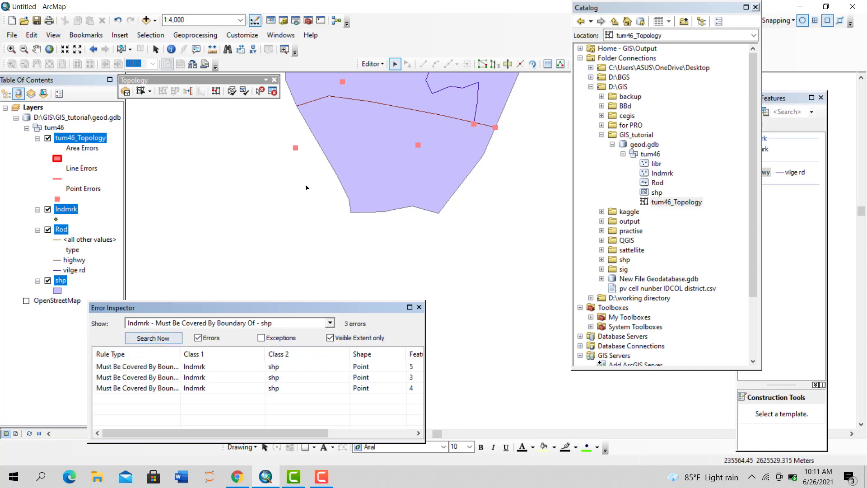
Locate the first listed lndmrk boundary error on the map and delete its landmark point lying outside the shp polygon
left_click(115, 368)
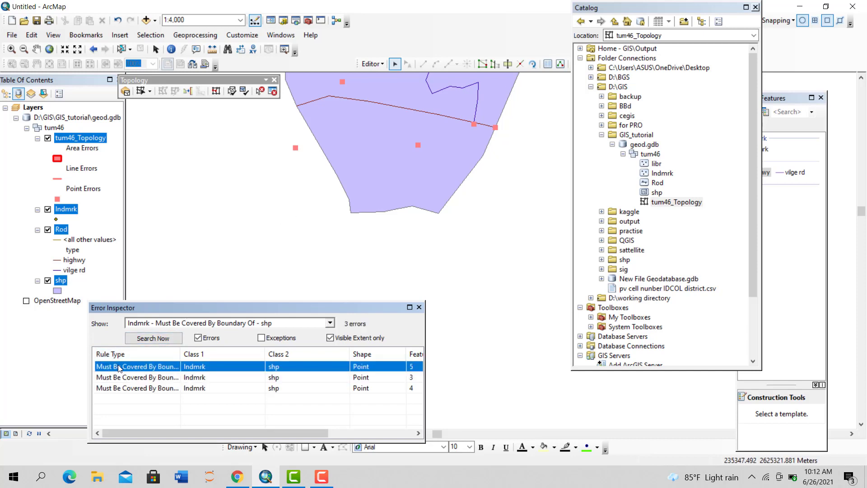
right_click(153, 369)
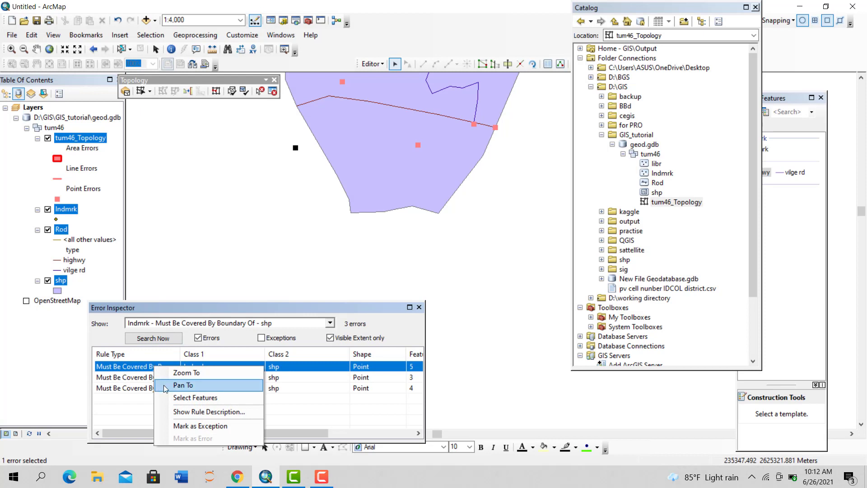
left_click(170, 378)
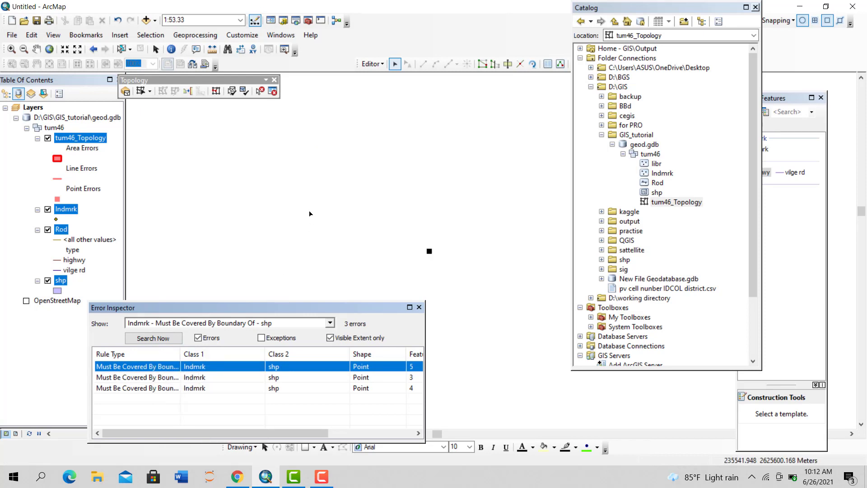
scroll(309, 213, "up", 3)
scroll(356, 227, "up", 1)
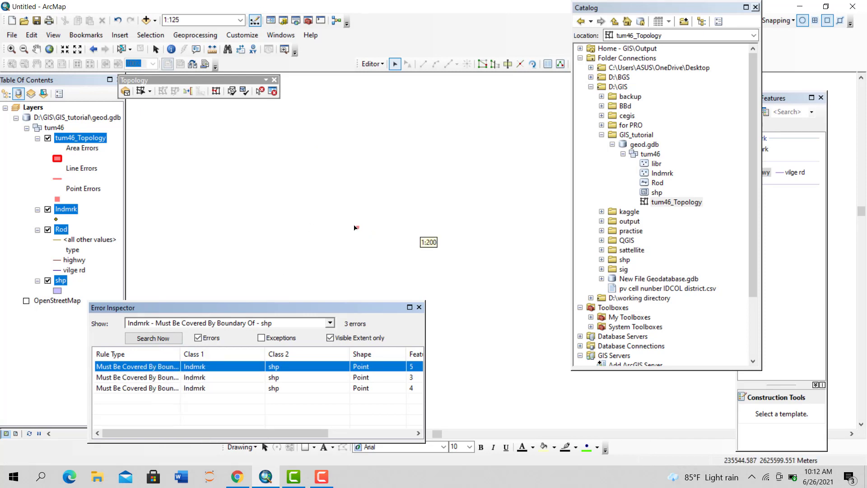
scroll(355, 227, "up", 2)
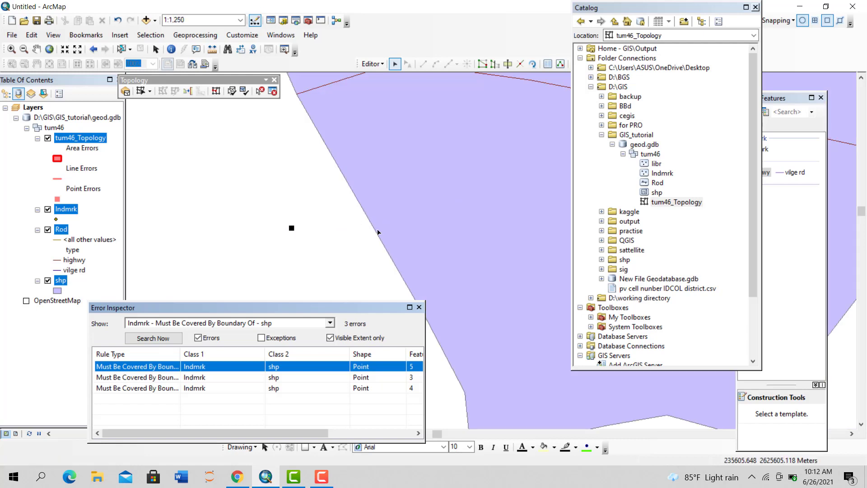
right_click(212, 365)
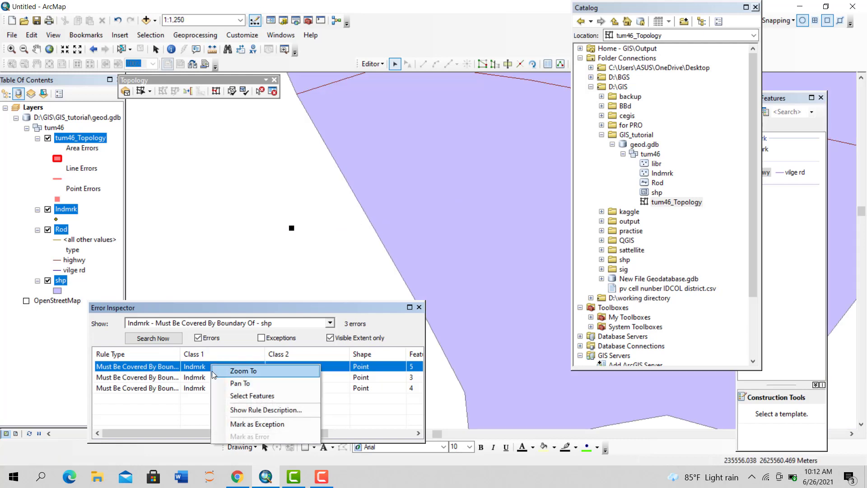
left_click(291, 228)
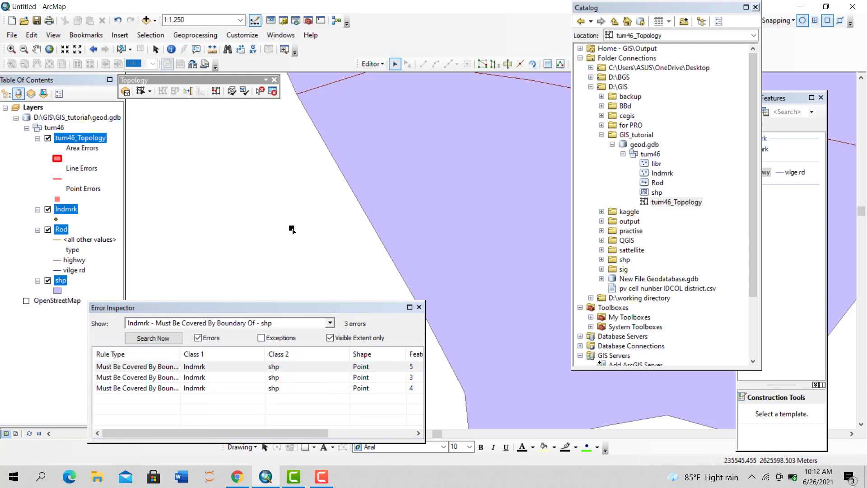
right_click(291, 228)
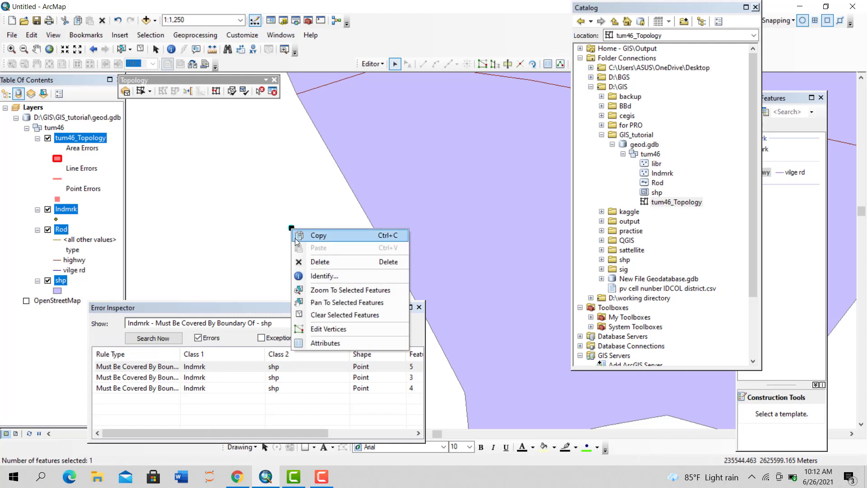
left_click(306, 263)
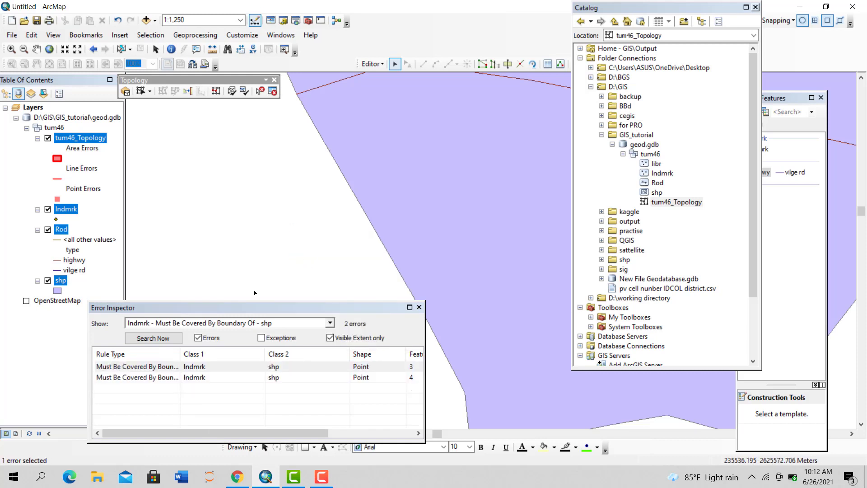
Zoom to the first listed lndmrk boundary error inside the shp polygon and mark it as an exception
left_click(159, 367)
right_click(158, 368)
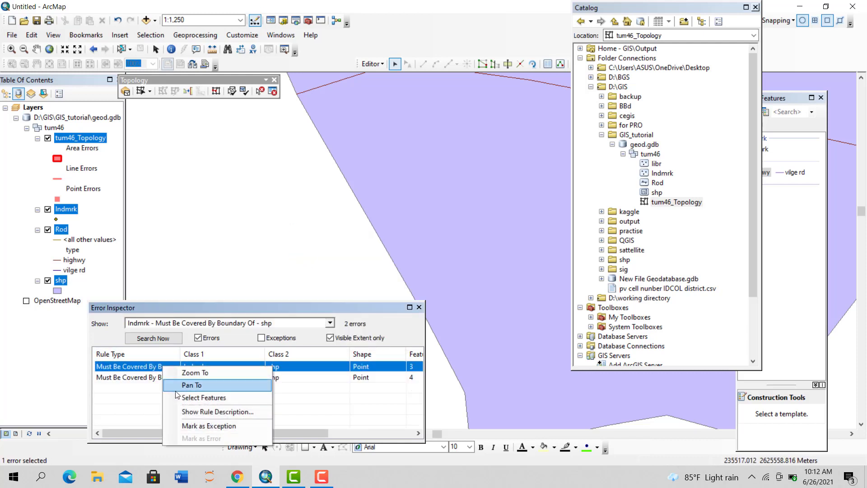
left_click(191, 373)
left_click(198, 337)
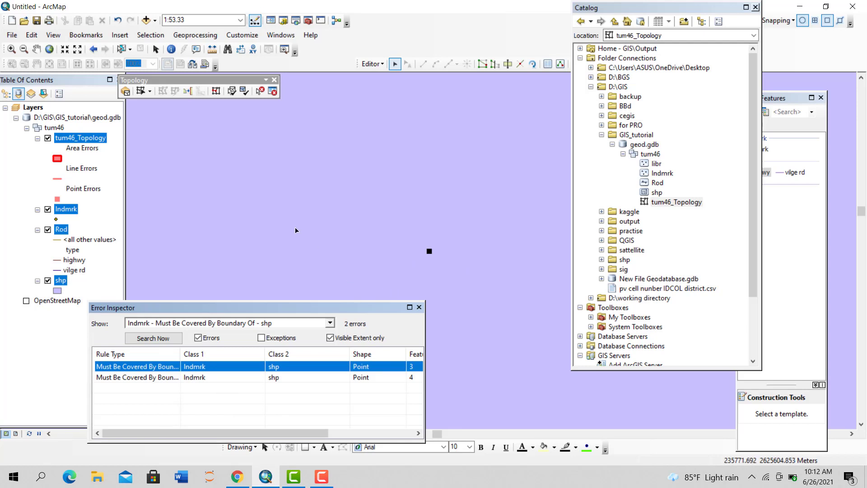
scroll(294, 225, "down", 3)
right_click(231, 368)
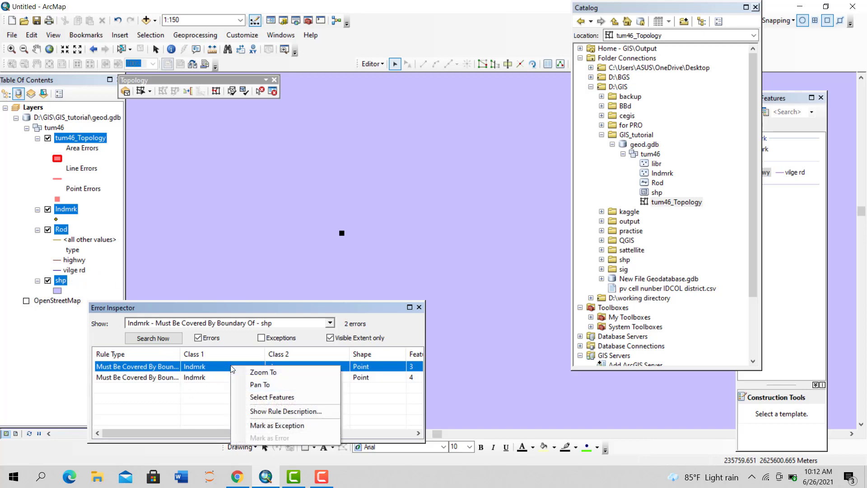
left_click(253, 426)
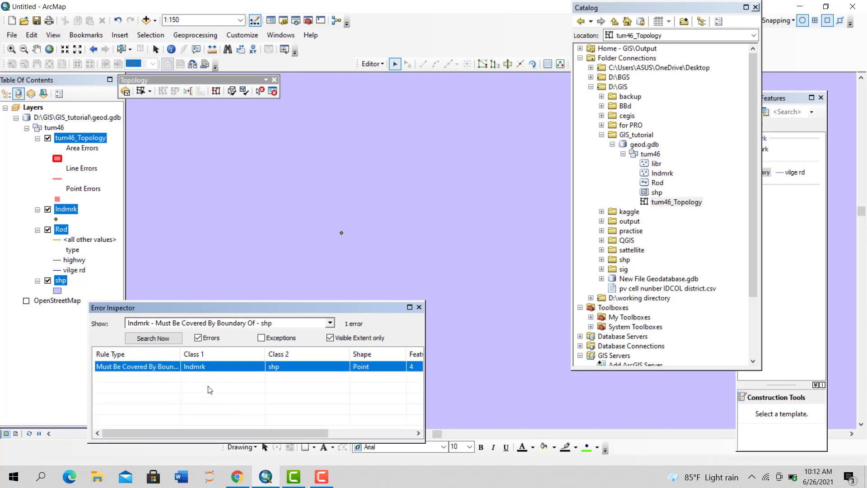
Mark the last listed lndmrk - Must Be Covered By Boundary Of - shp error as an exception and close the Error Inspector
right_click(197, 370)
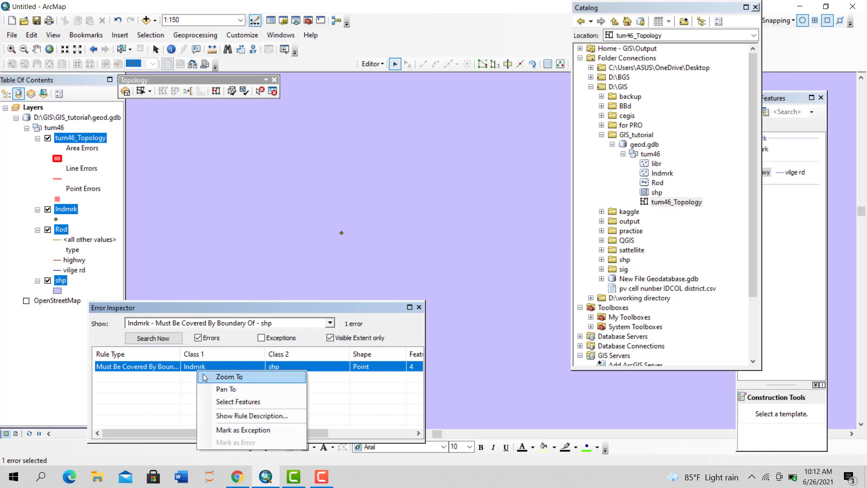
left_click(221, 428)
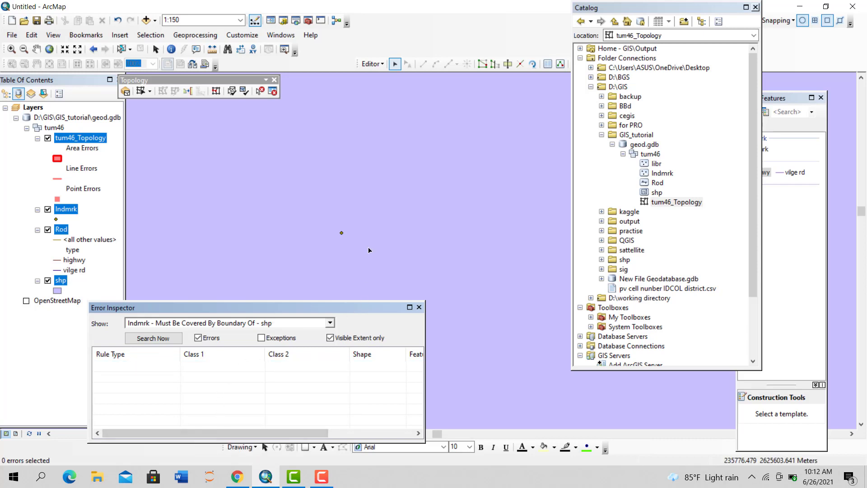
left_click(419, 307)
Remove the tum46_Topology, lndmrk, Rod and shp layers from the map and save the edits
scroll(355, 316, "down", 3)
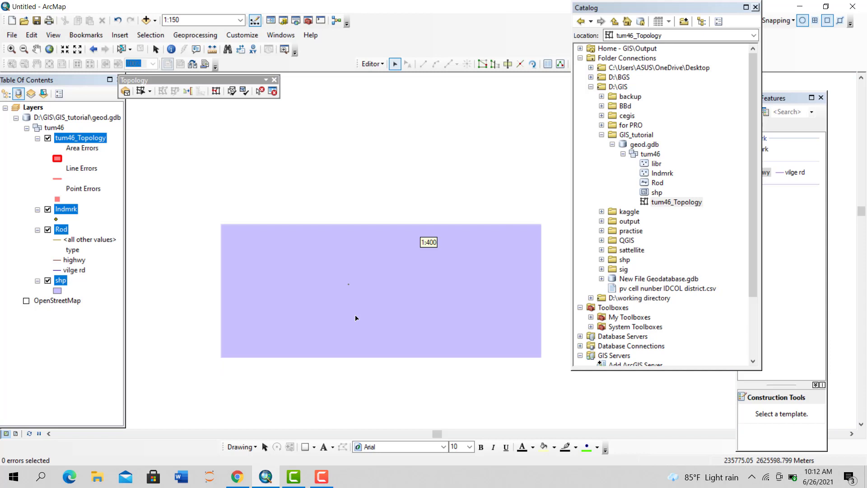
scroll(351, 314, "down", 4)
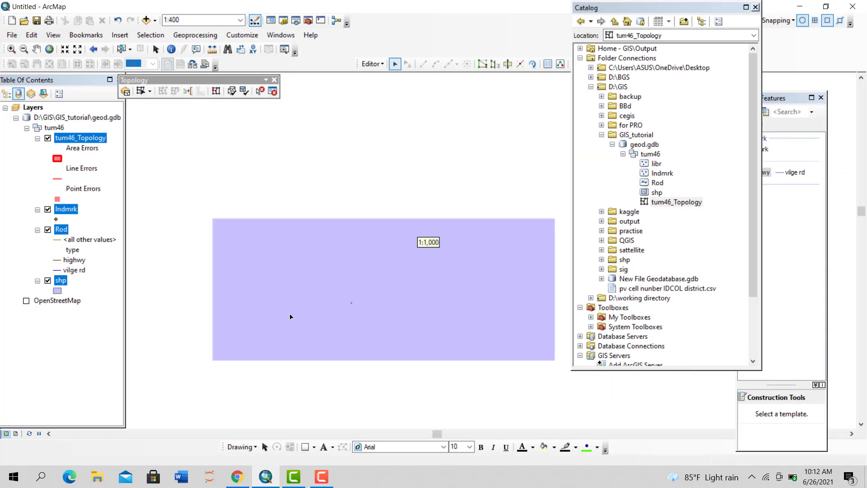
scroll(337, 346, "down", 2)
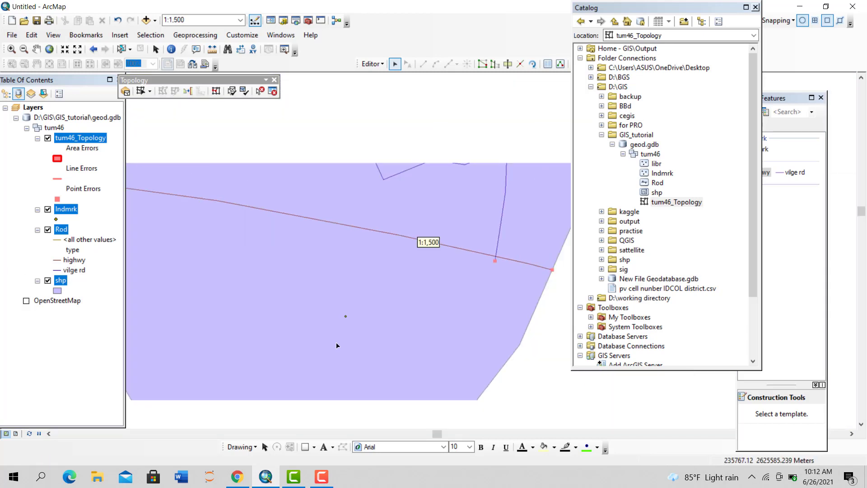
scroll(437, 382, "down", 2)
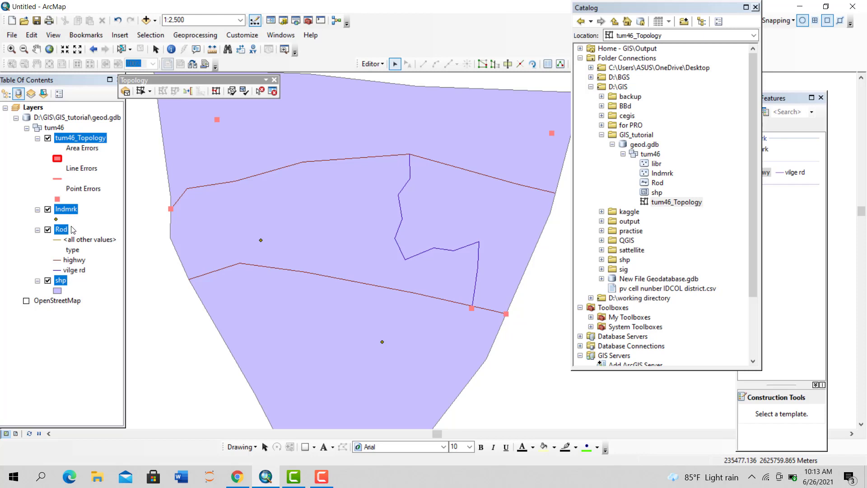
right_click(79, 143)
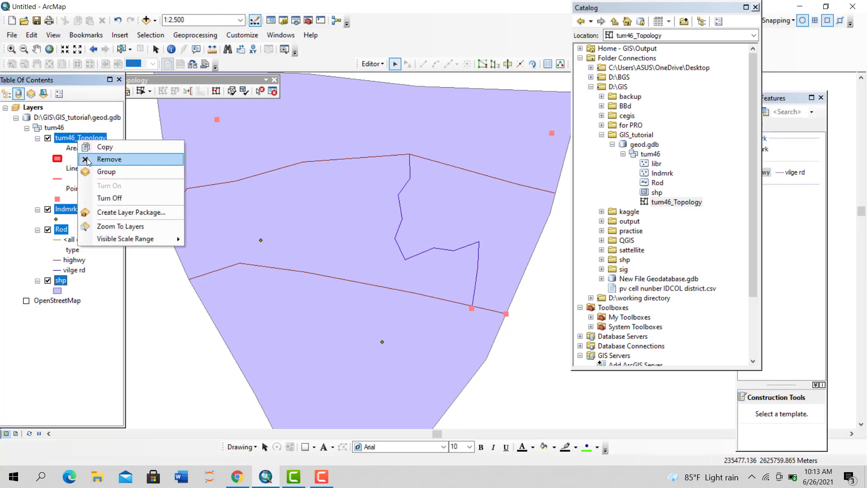
left_click(99, 159)
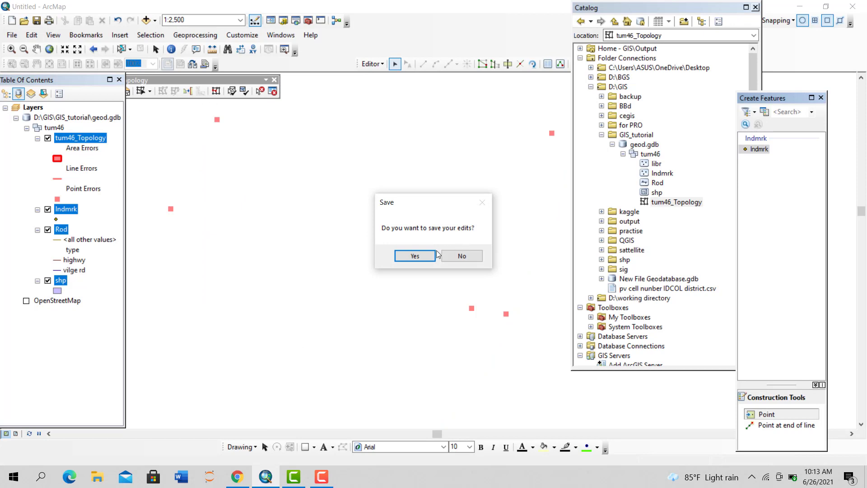
left_click(415, 256)
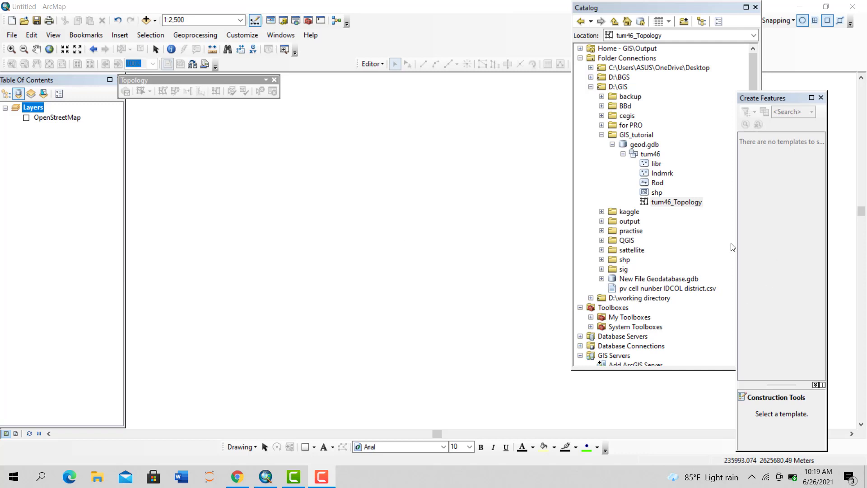
Delete the tum46_Topology from the tum46 feature dataset in geod.gdb
left_click(679, 210)
right_click(675, 201)
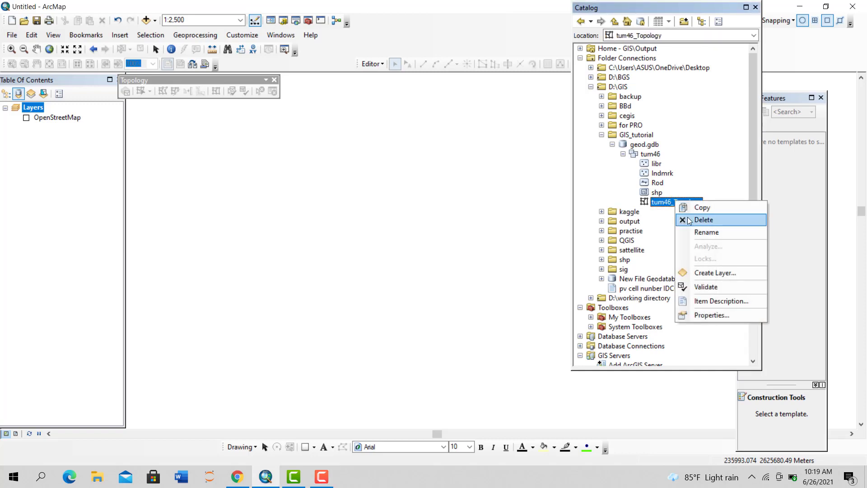
left_click(696, 218)
left_click(471, 258)
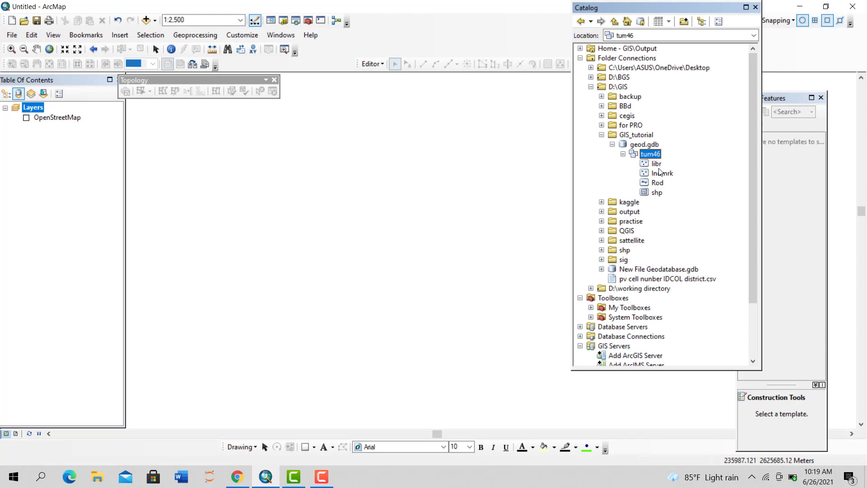
Add the libr, lndmrk, Rod and shp feature classes from the tum46 dataset to the map
left_click_drag(656, 163, 489, 178)
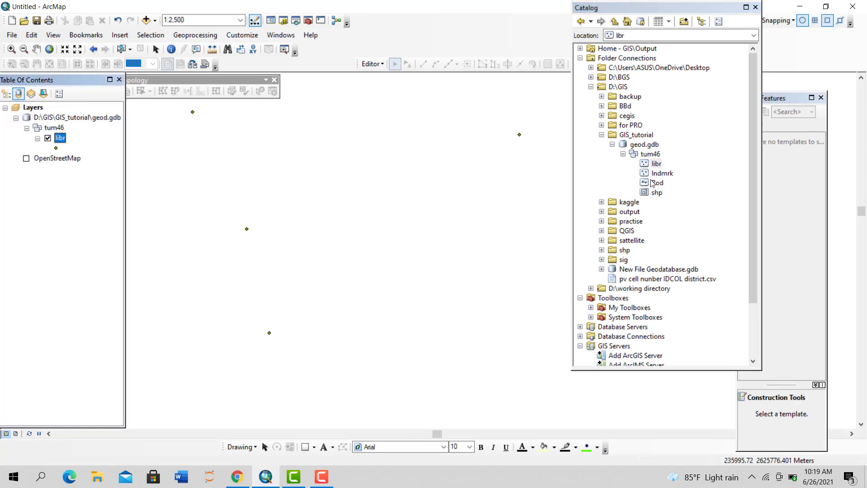
left_click_drag(653, 174, 535, 177)
left_click_drag(655, 184, 550, 195)
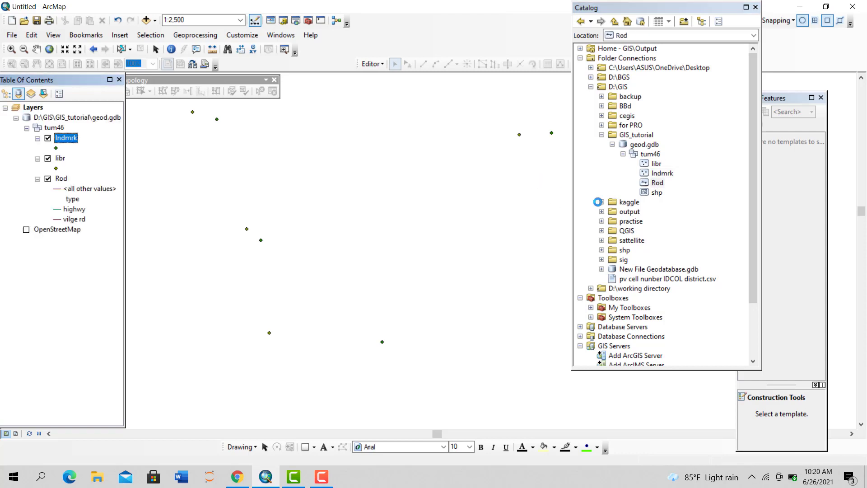
mouse_move(655, 192)
left_mouse_down()
mouse_move(610, 193)
mouse_move(535, 155)
left_mouse_up()
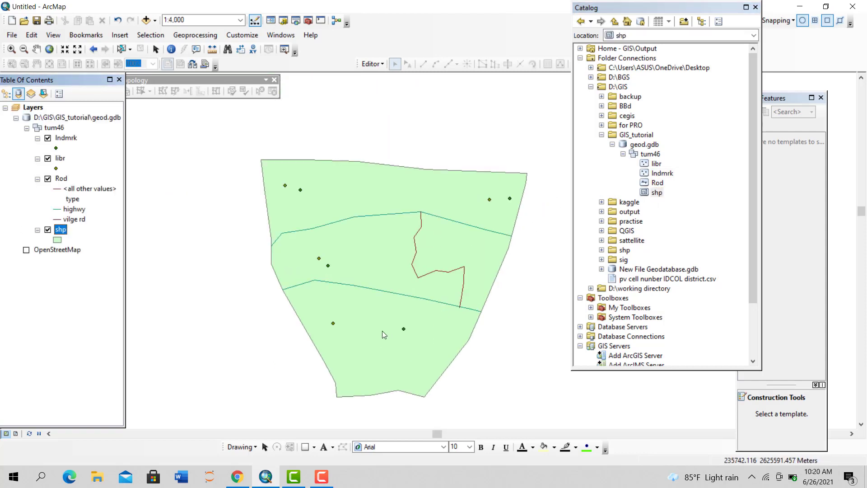
left_click_drag(392, 289, 420, 215)
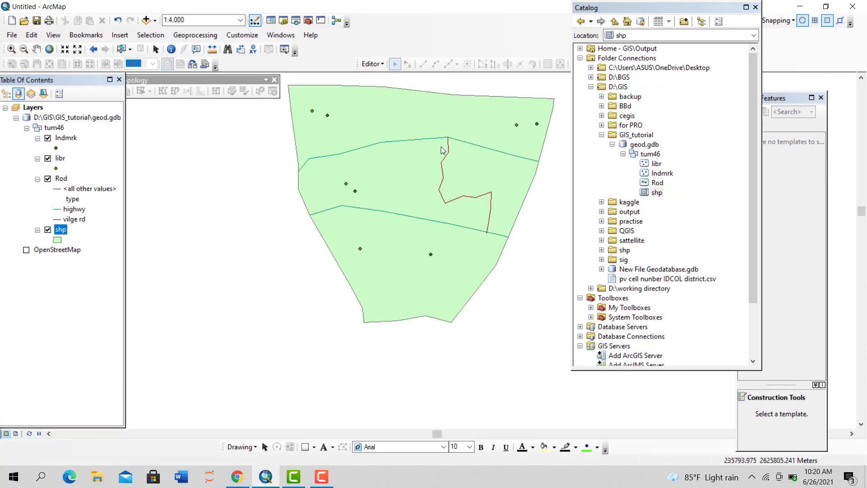